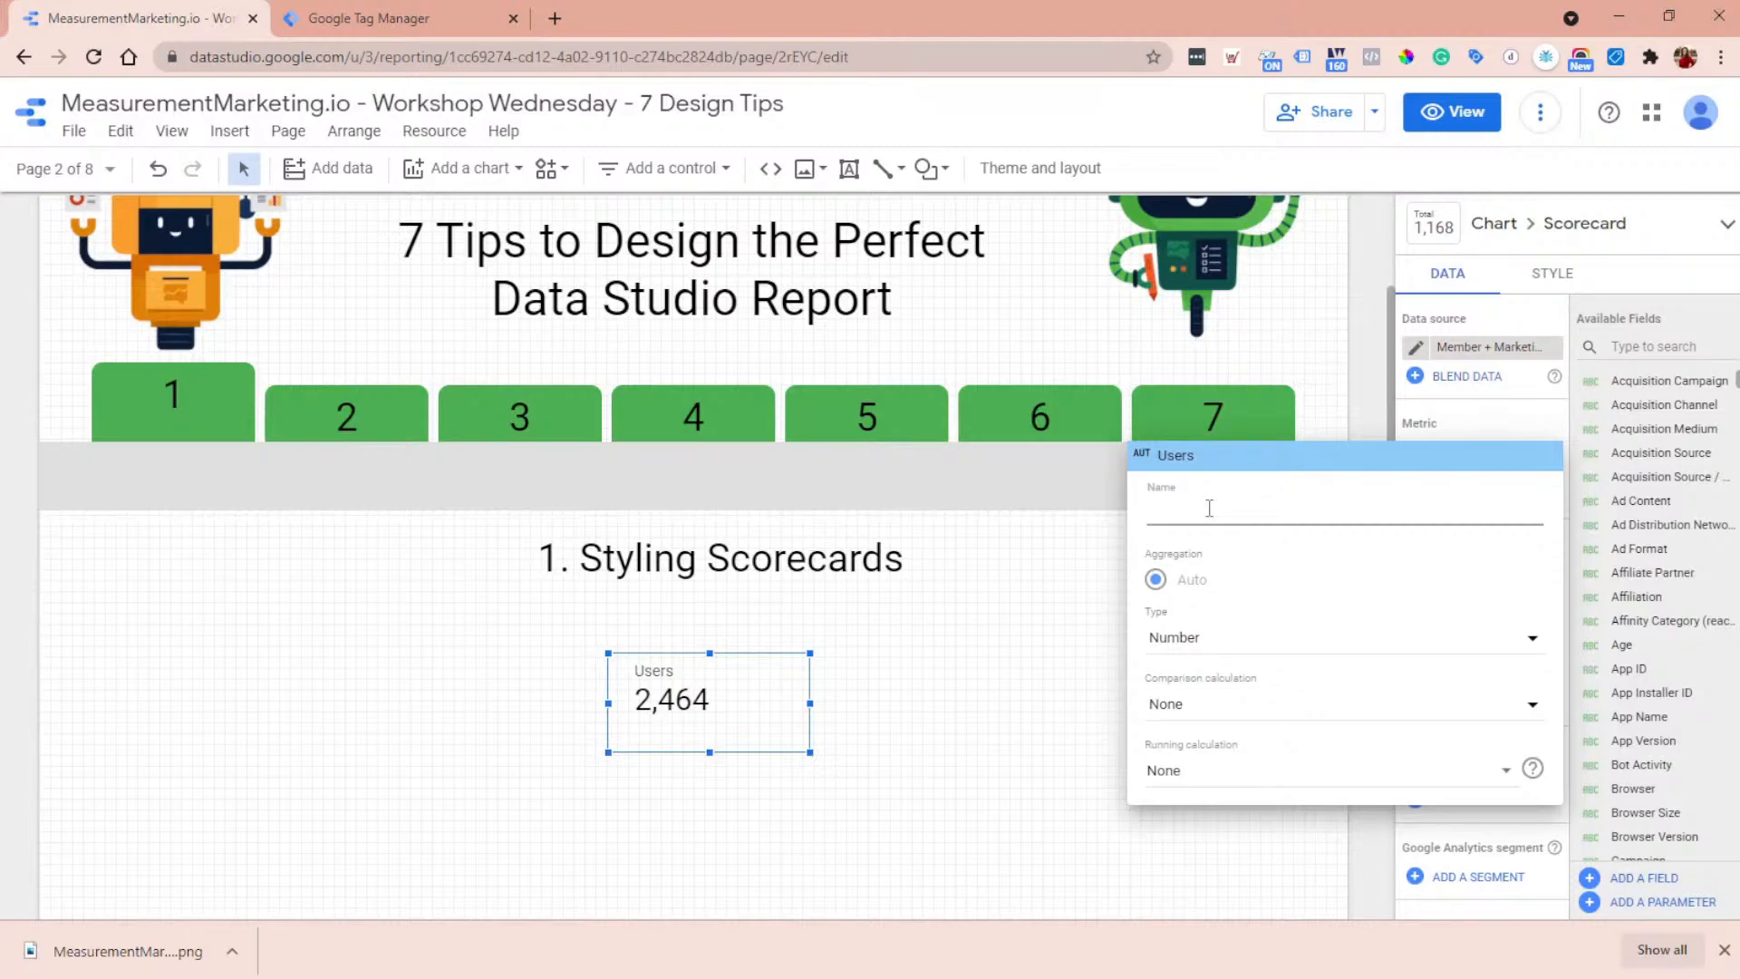
- Rename the scorecard's Users metric to Purchases
text(of)
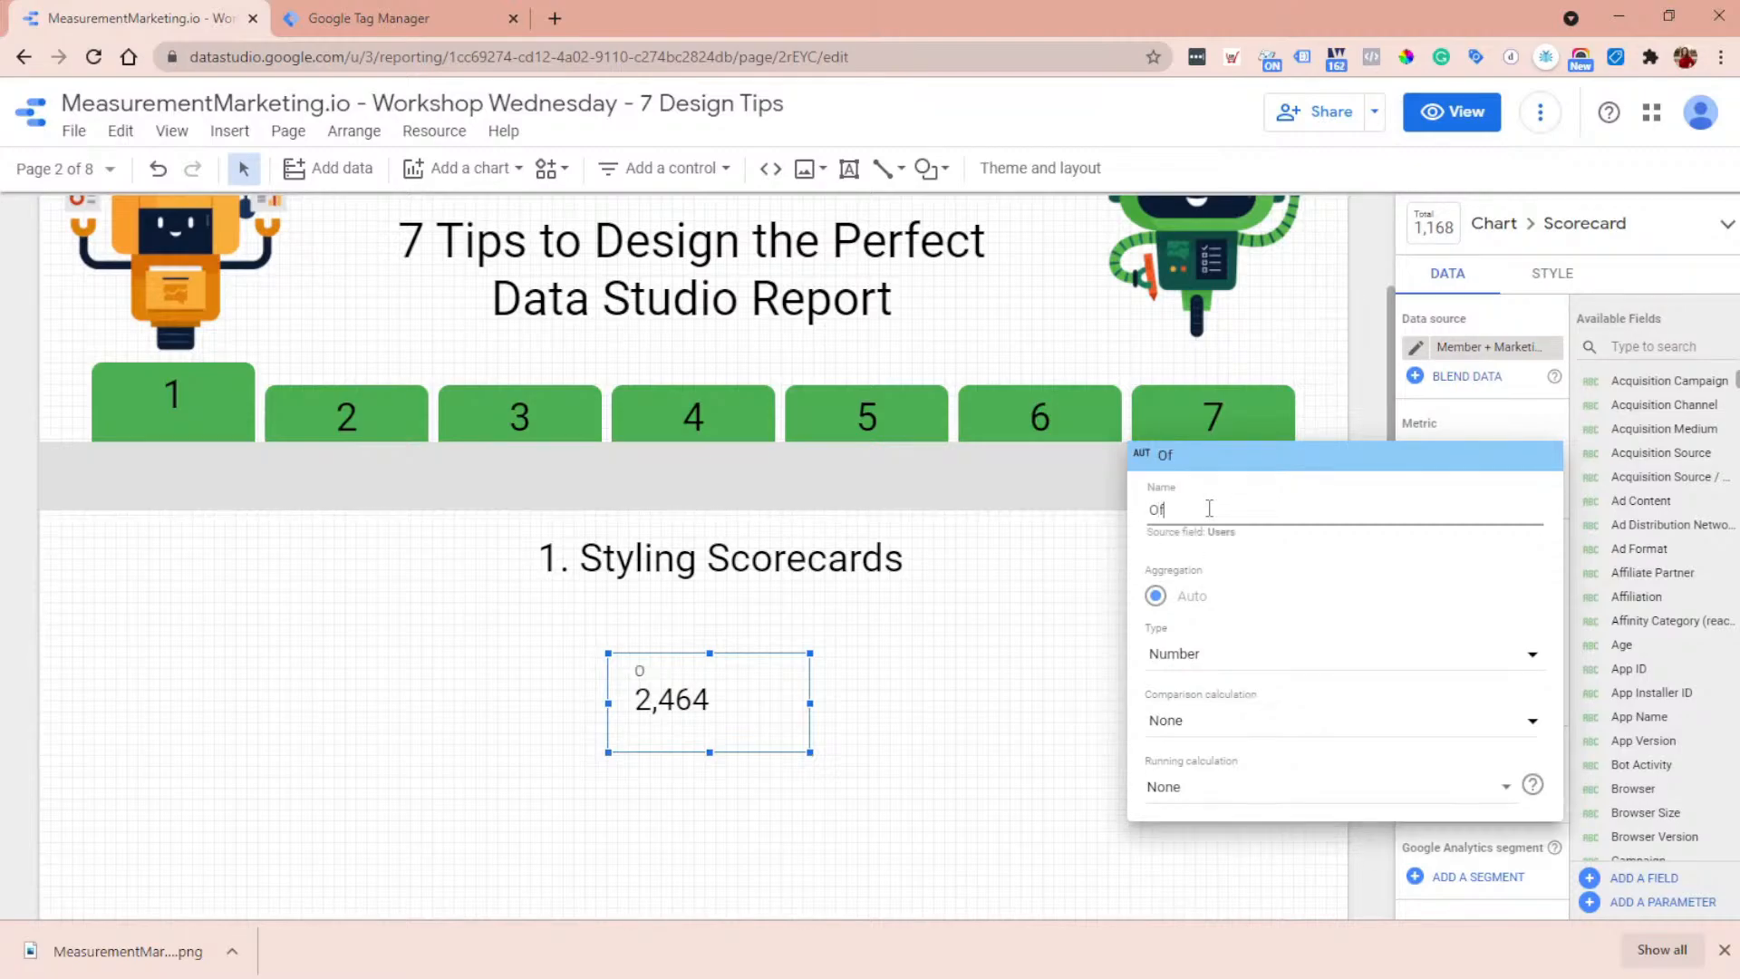
text(fer Page)
drag(1274, 522, 1136, 513)
text(Purchases)
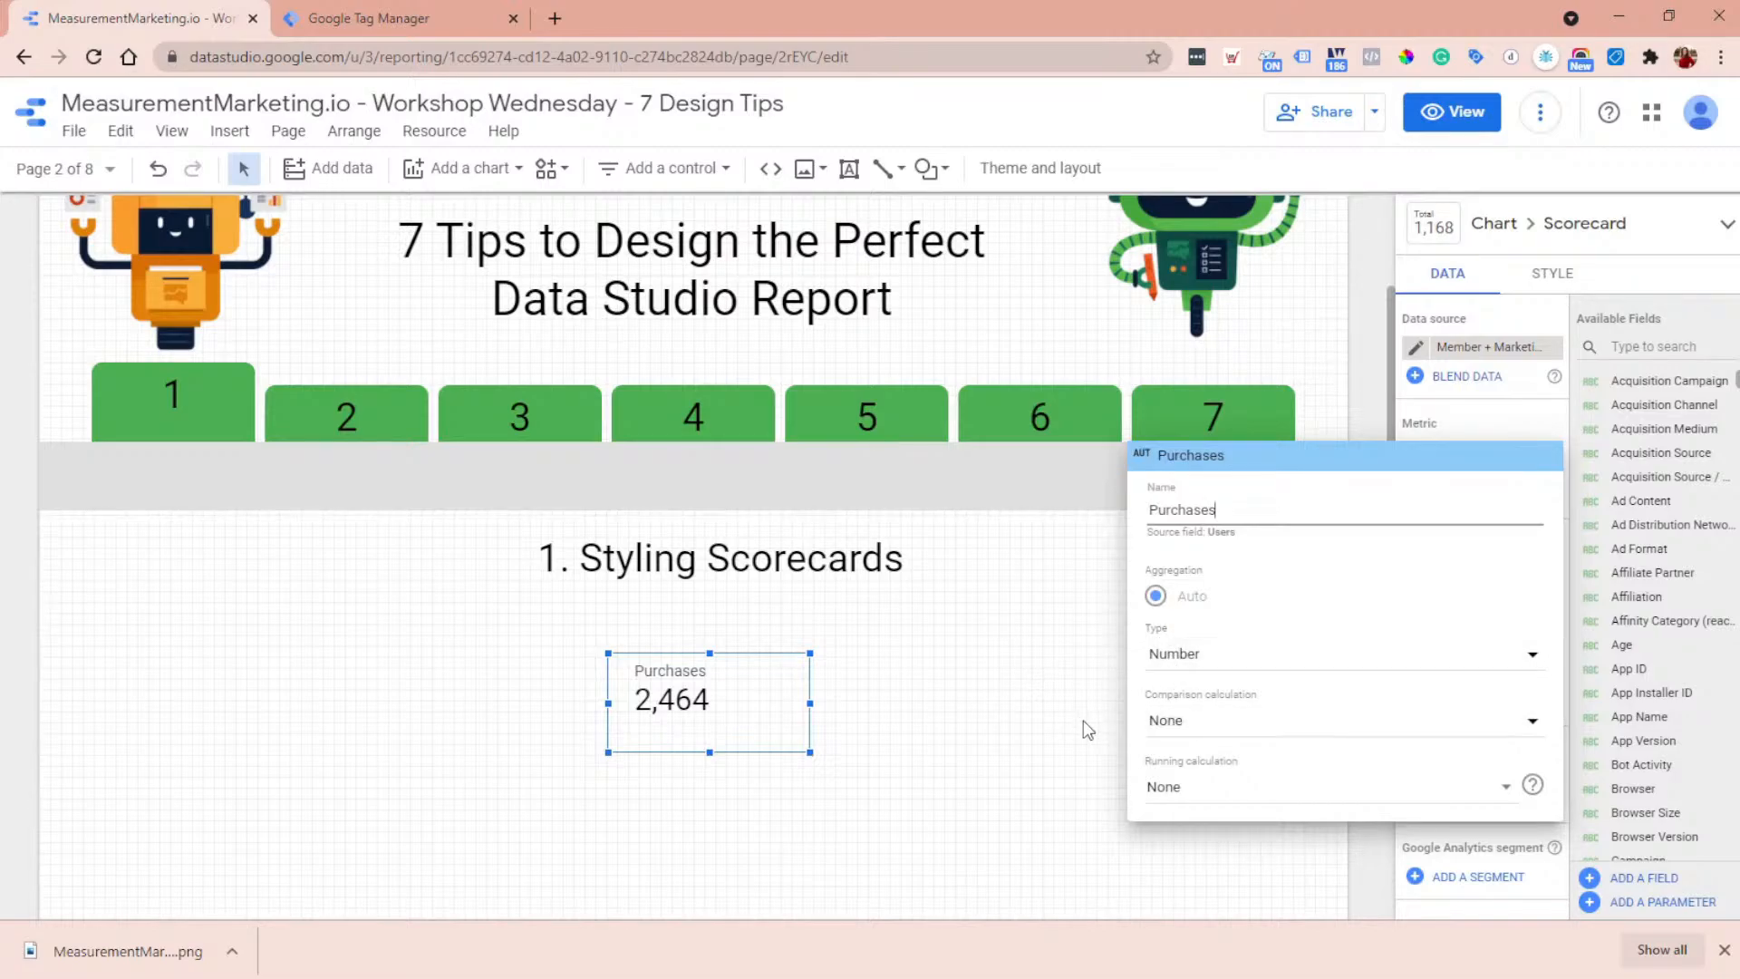
click(1167, 659)
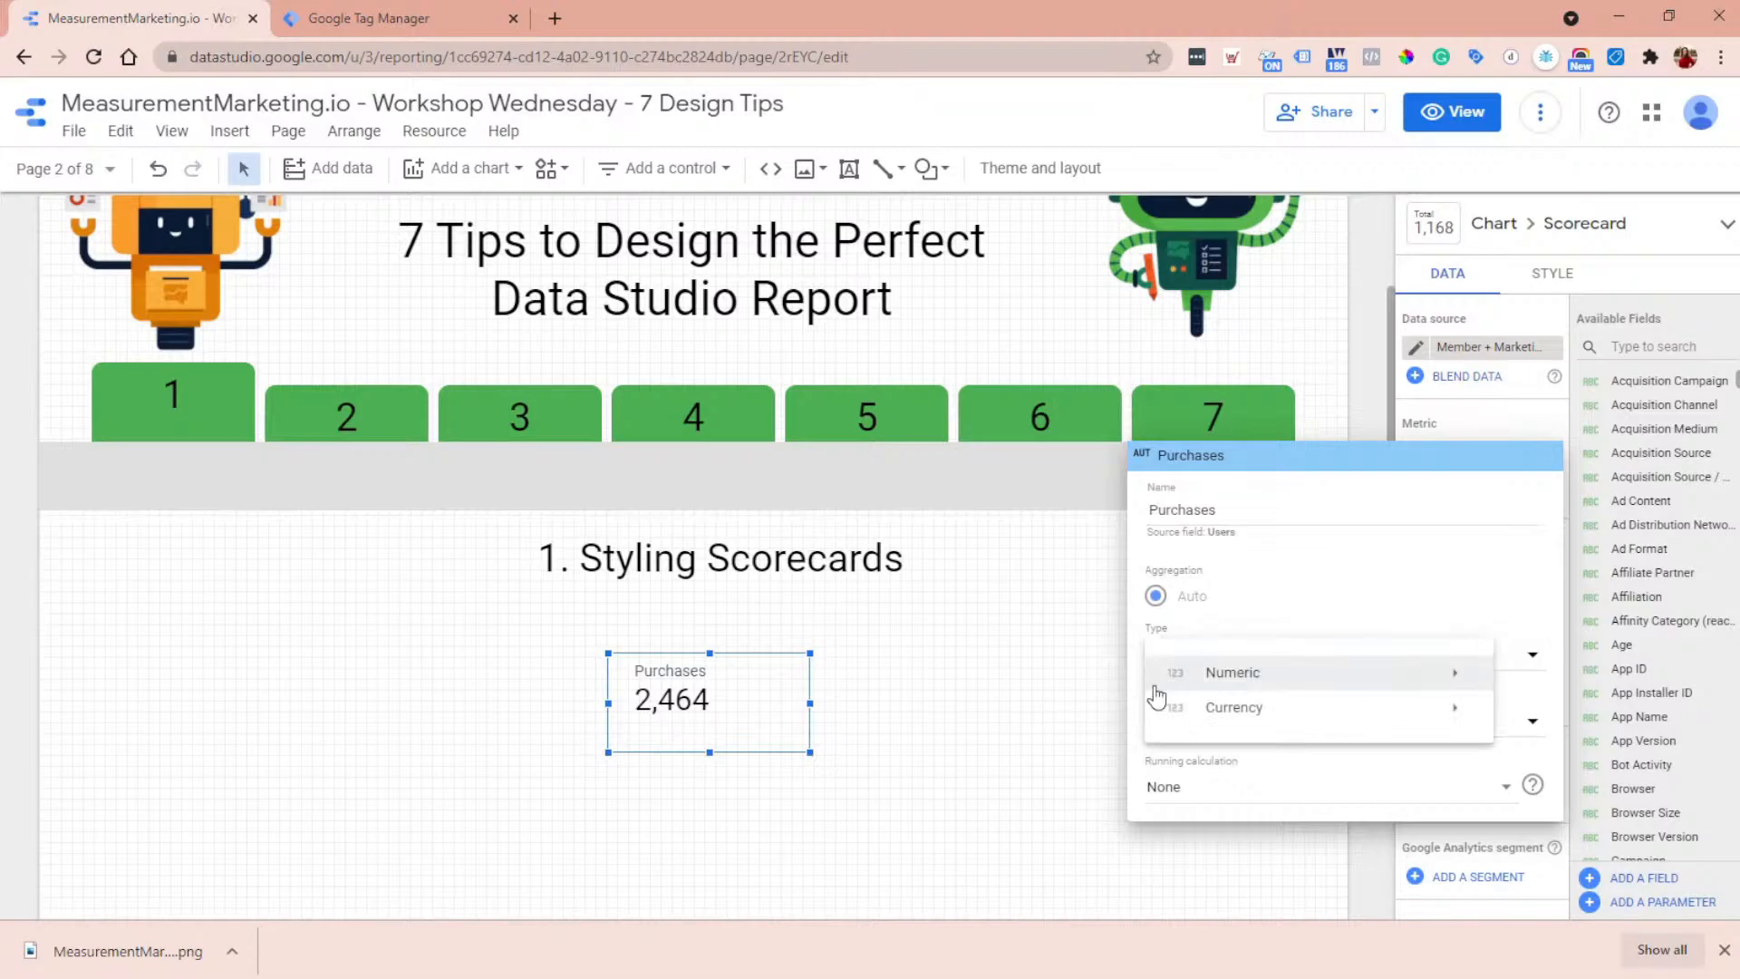
click(1030, 809)
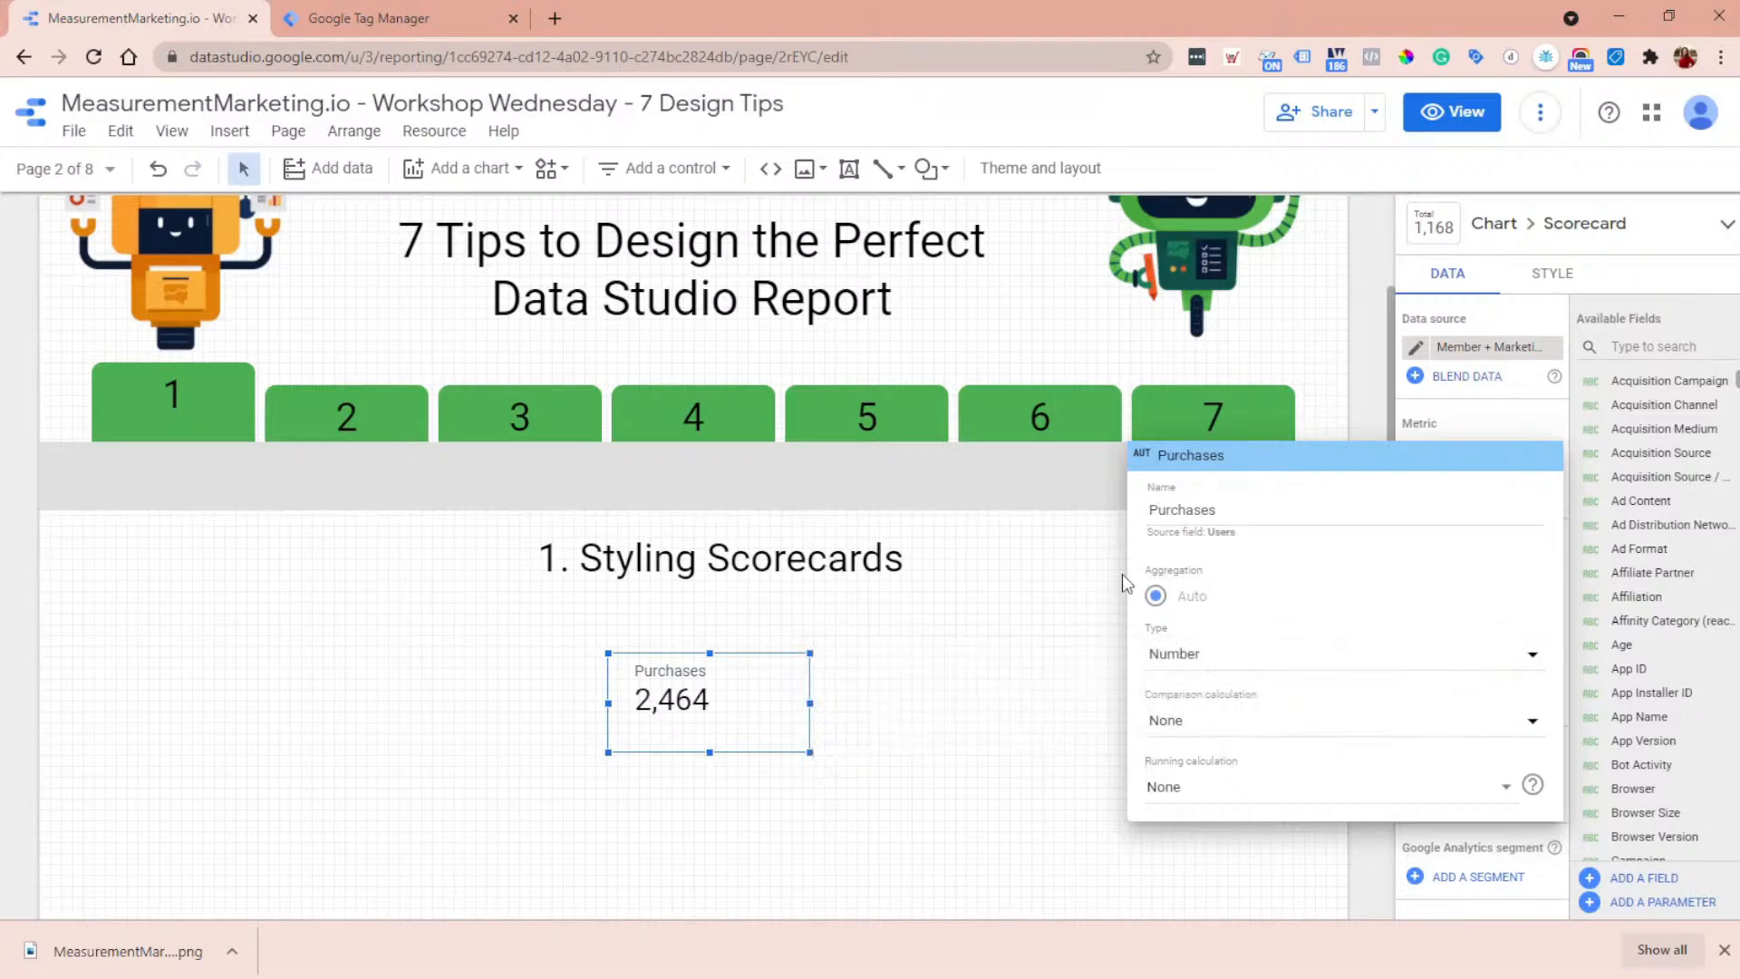
click(1057, 619)
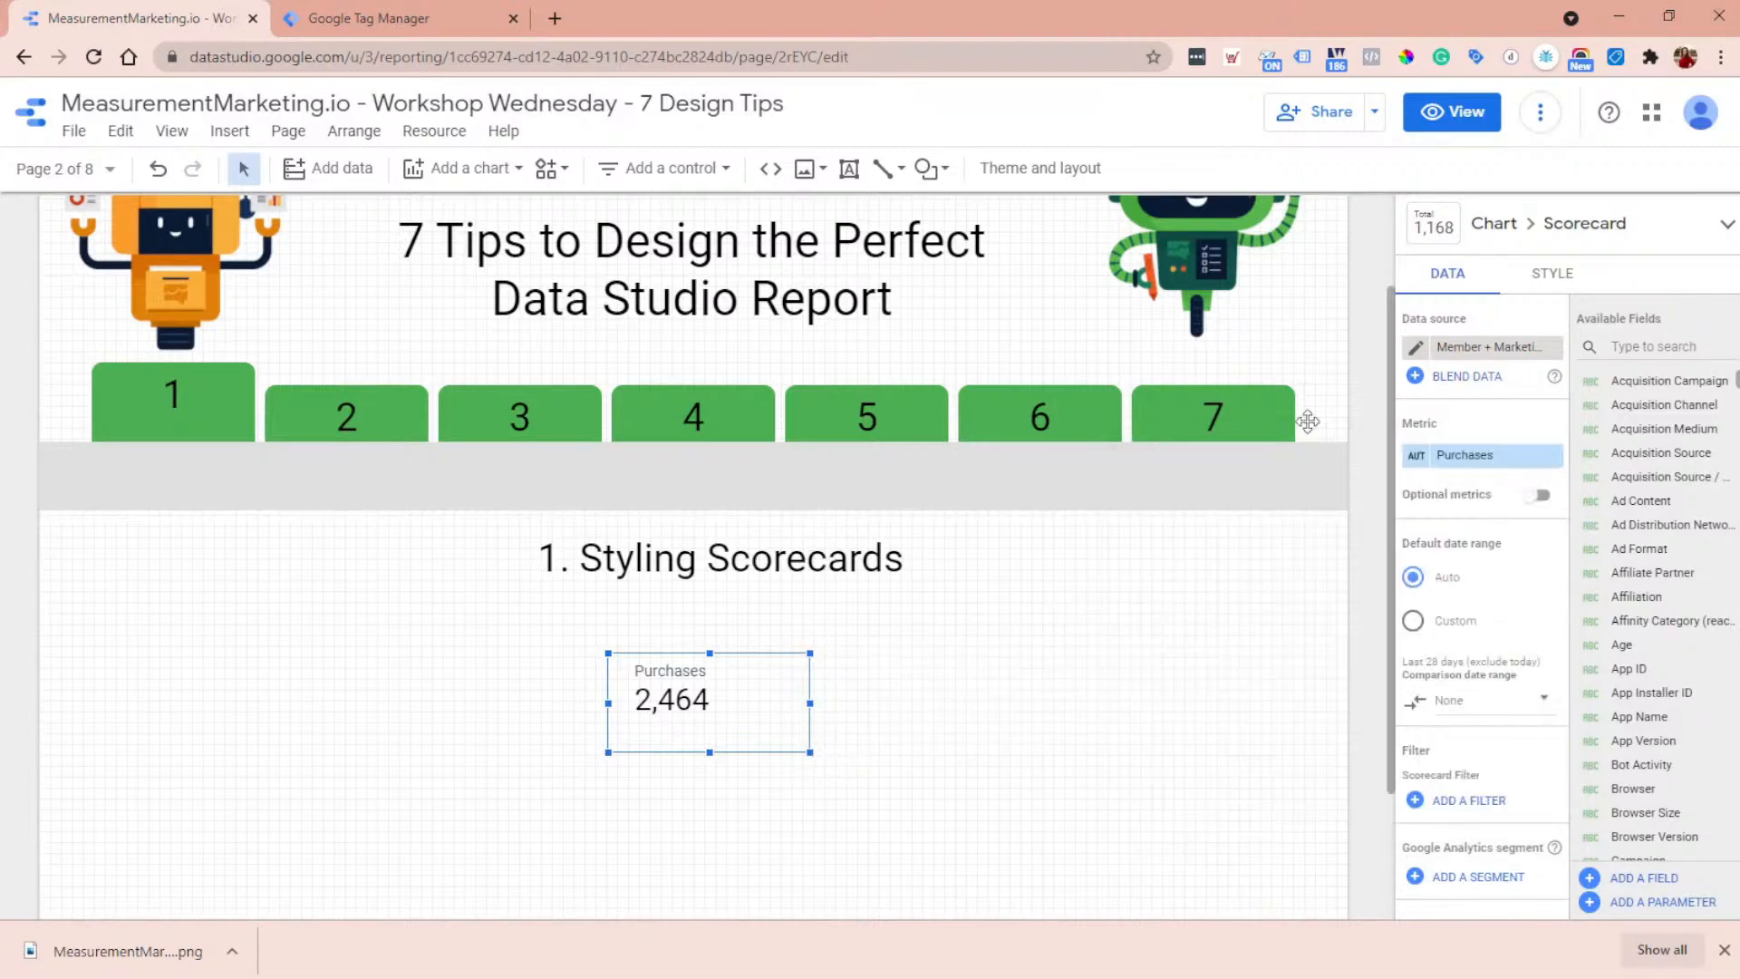
- Fill the Purchases scorecard's background with black
click(1549, 281)
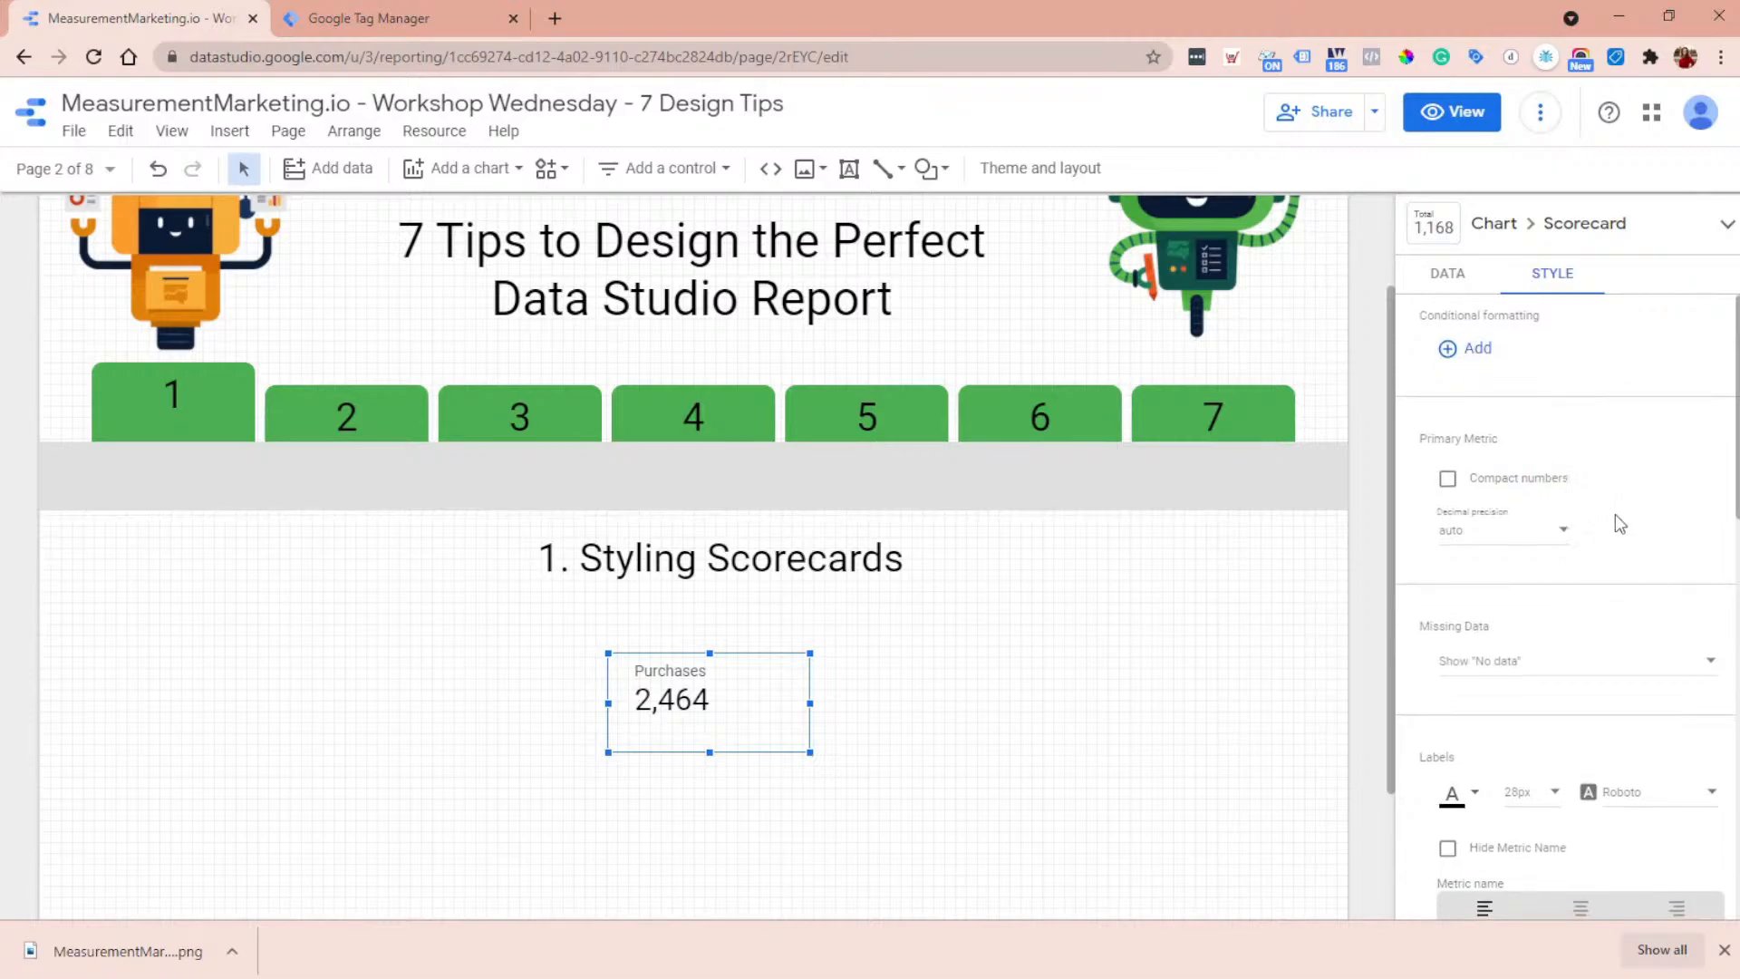
scroll(1615, 514, down, 2)
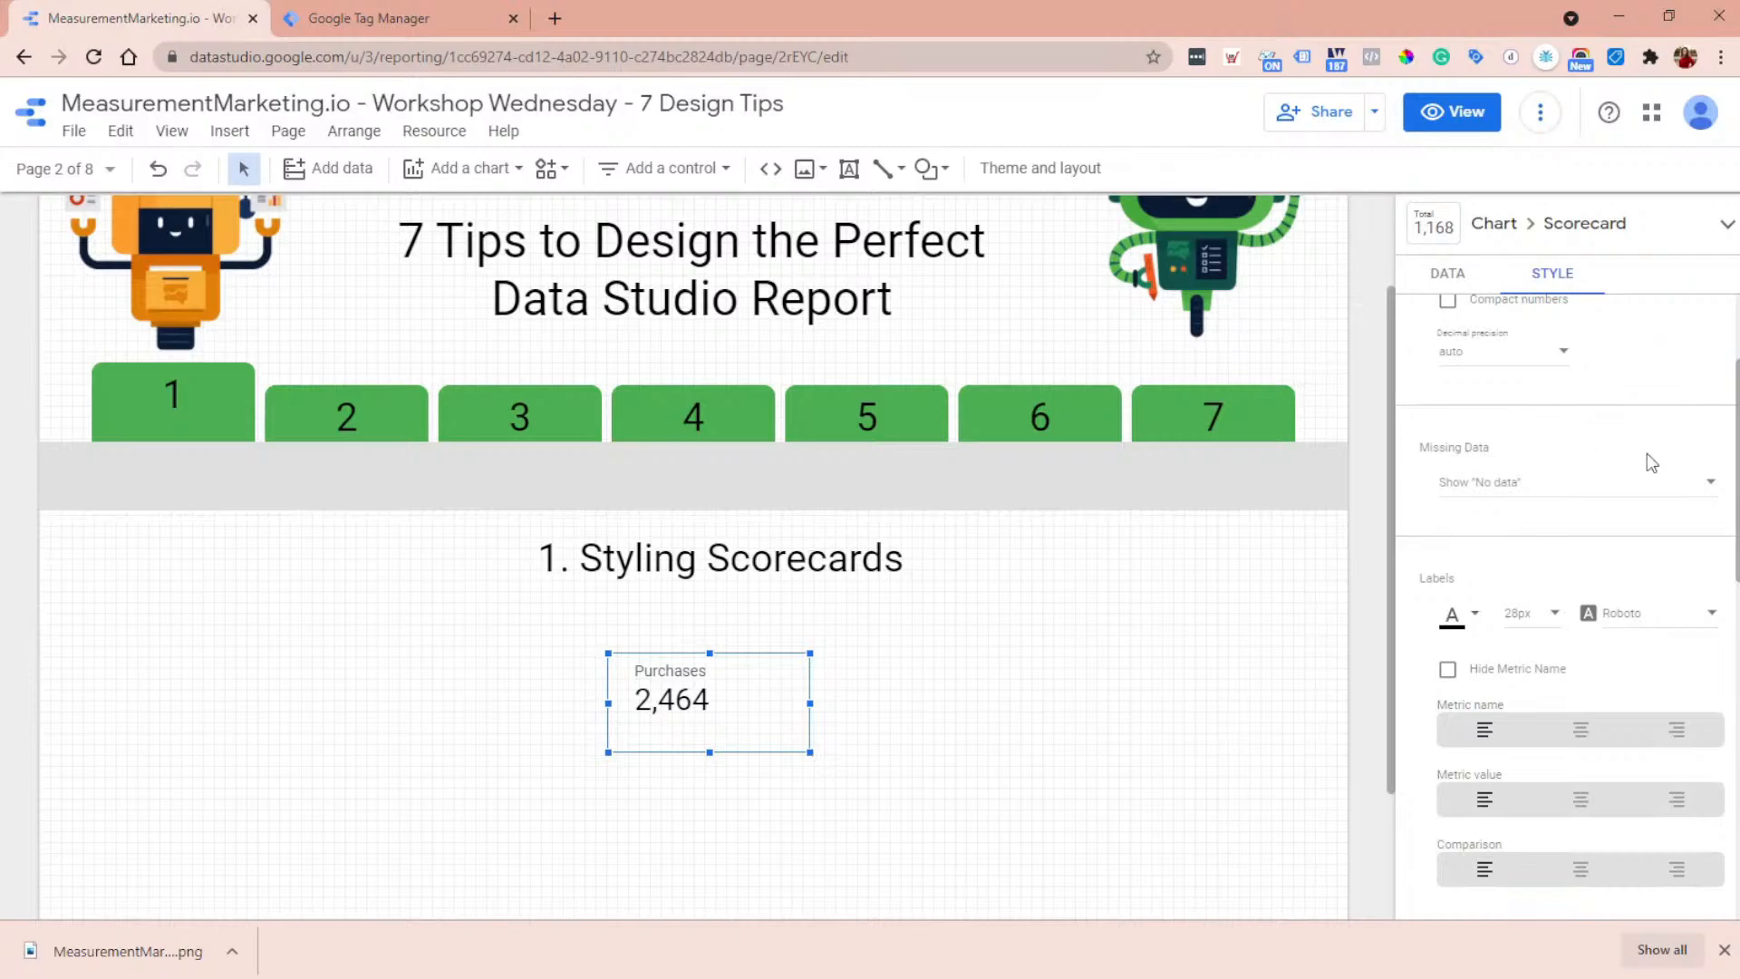
scroll(1655, 464, down, 4)
scroll(1658, 460, up, 2)
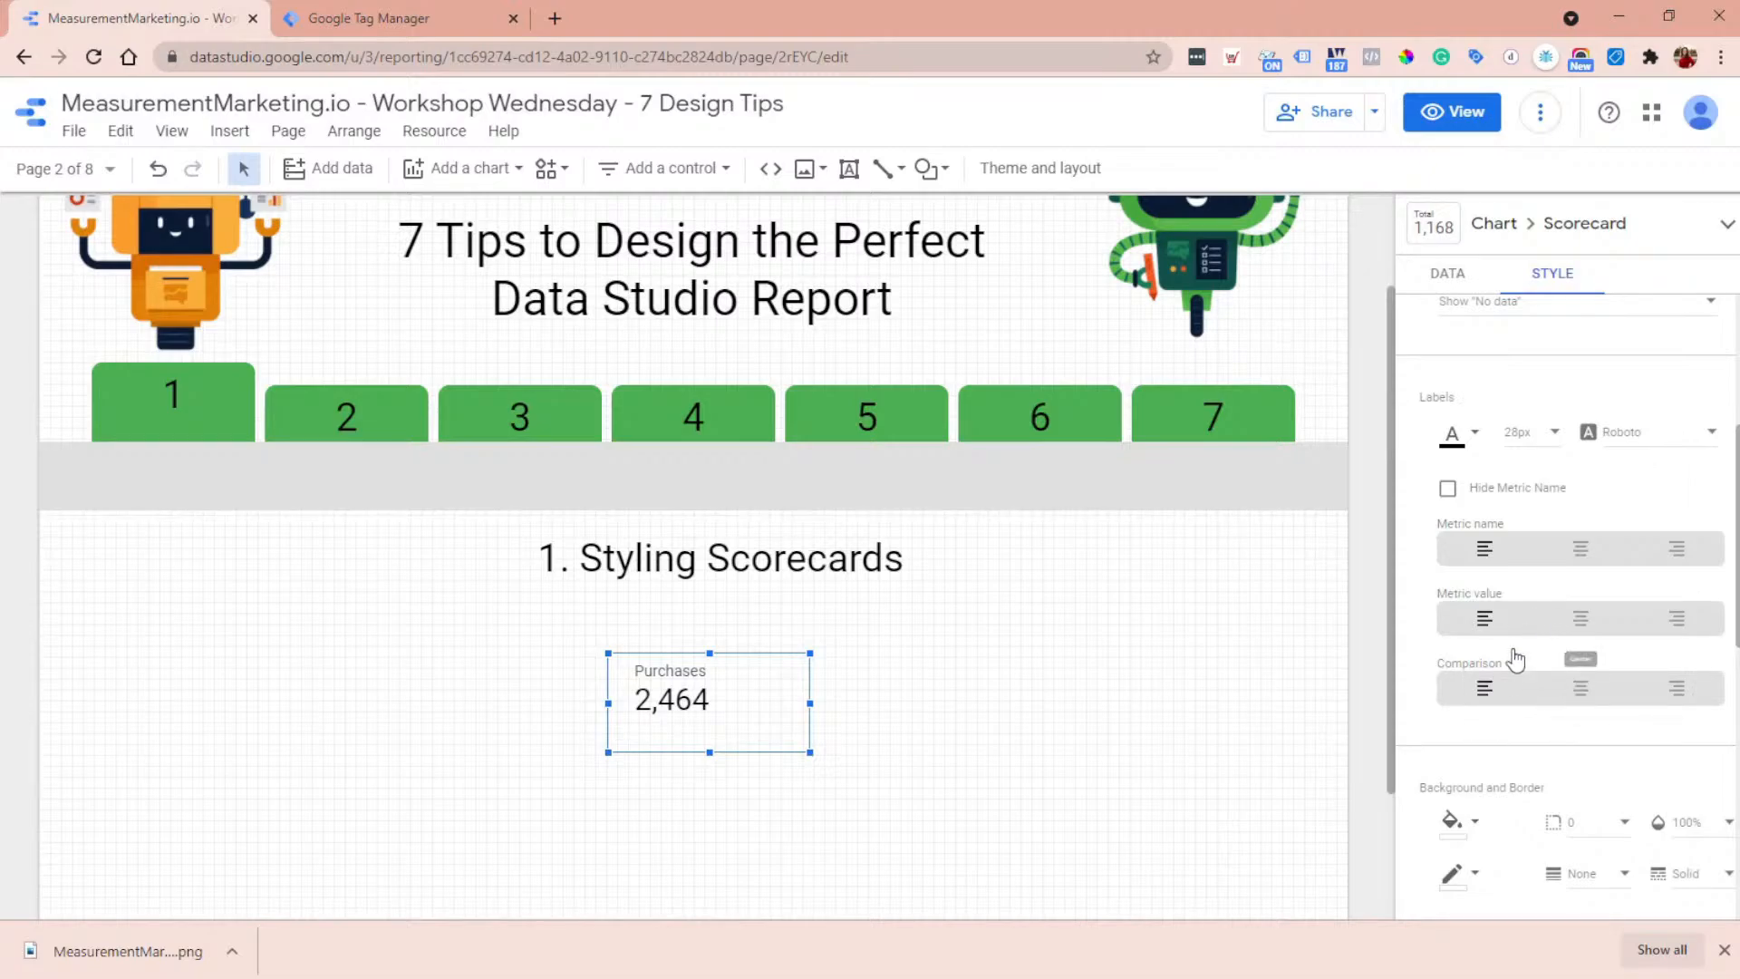
scroll(1515, 660, down, 2)
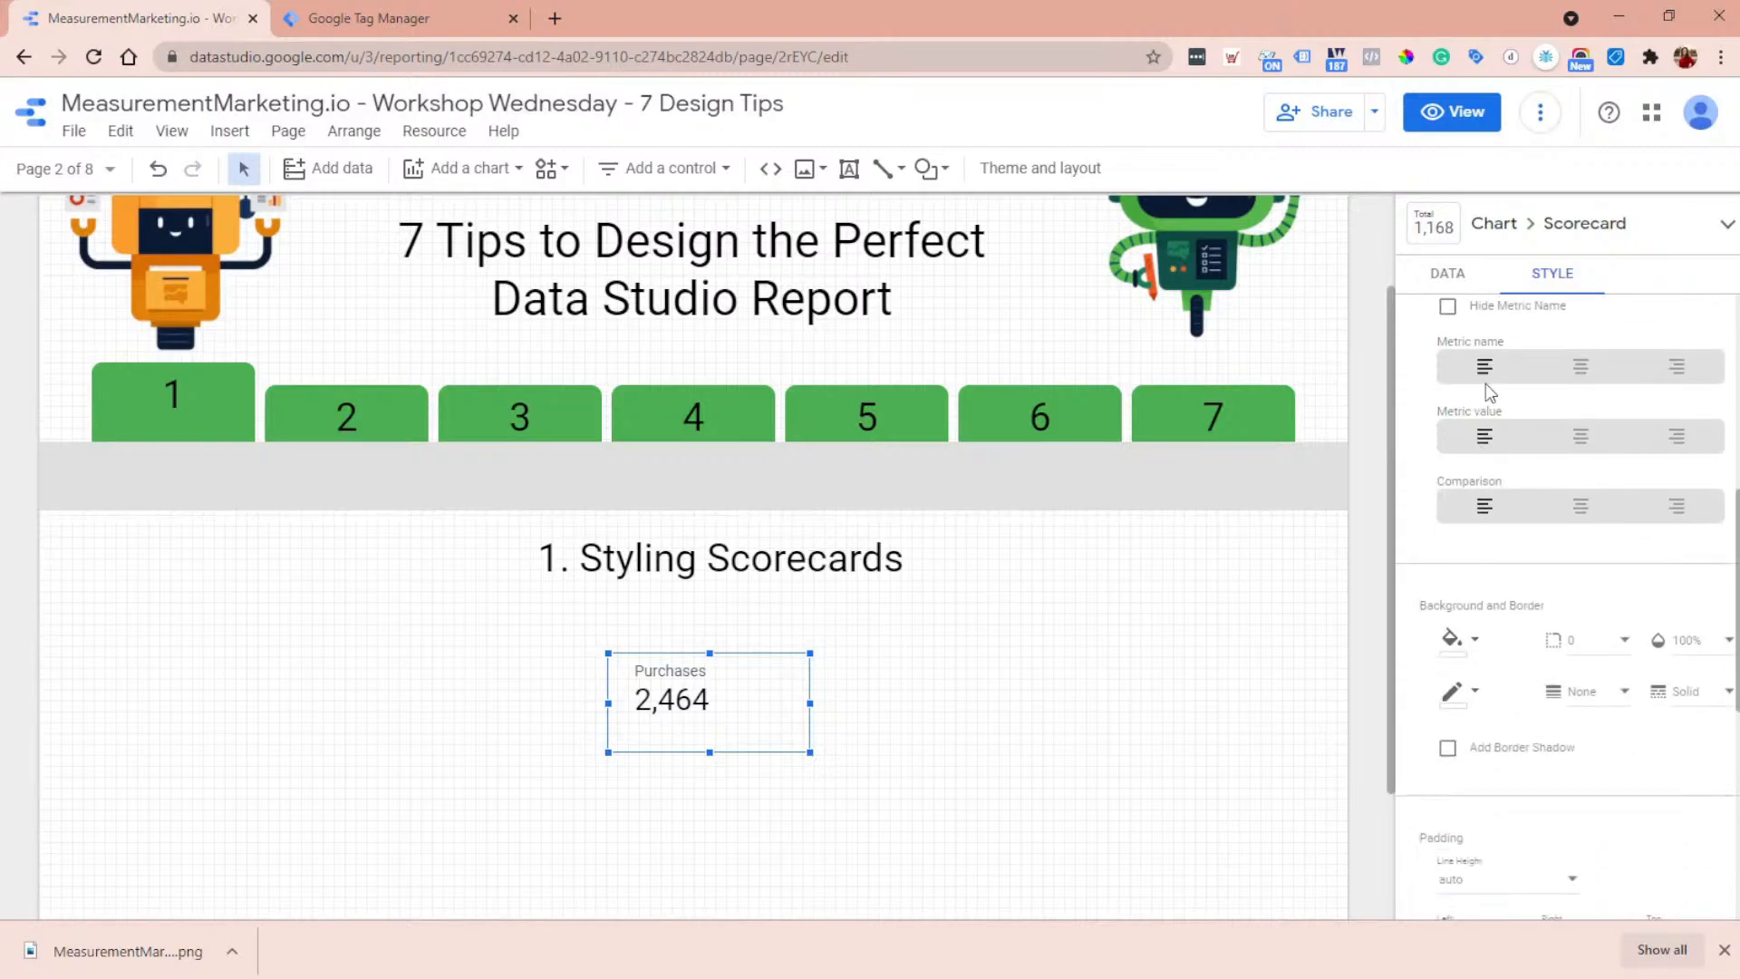
click(1461, 647)
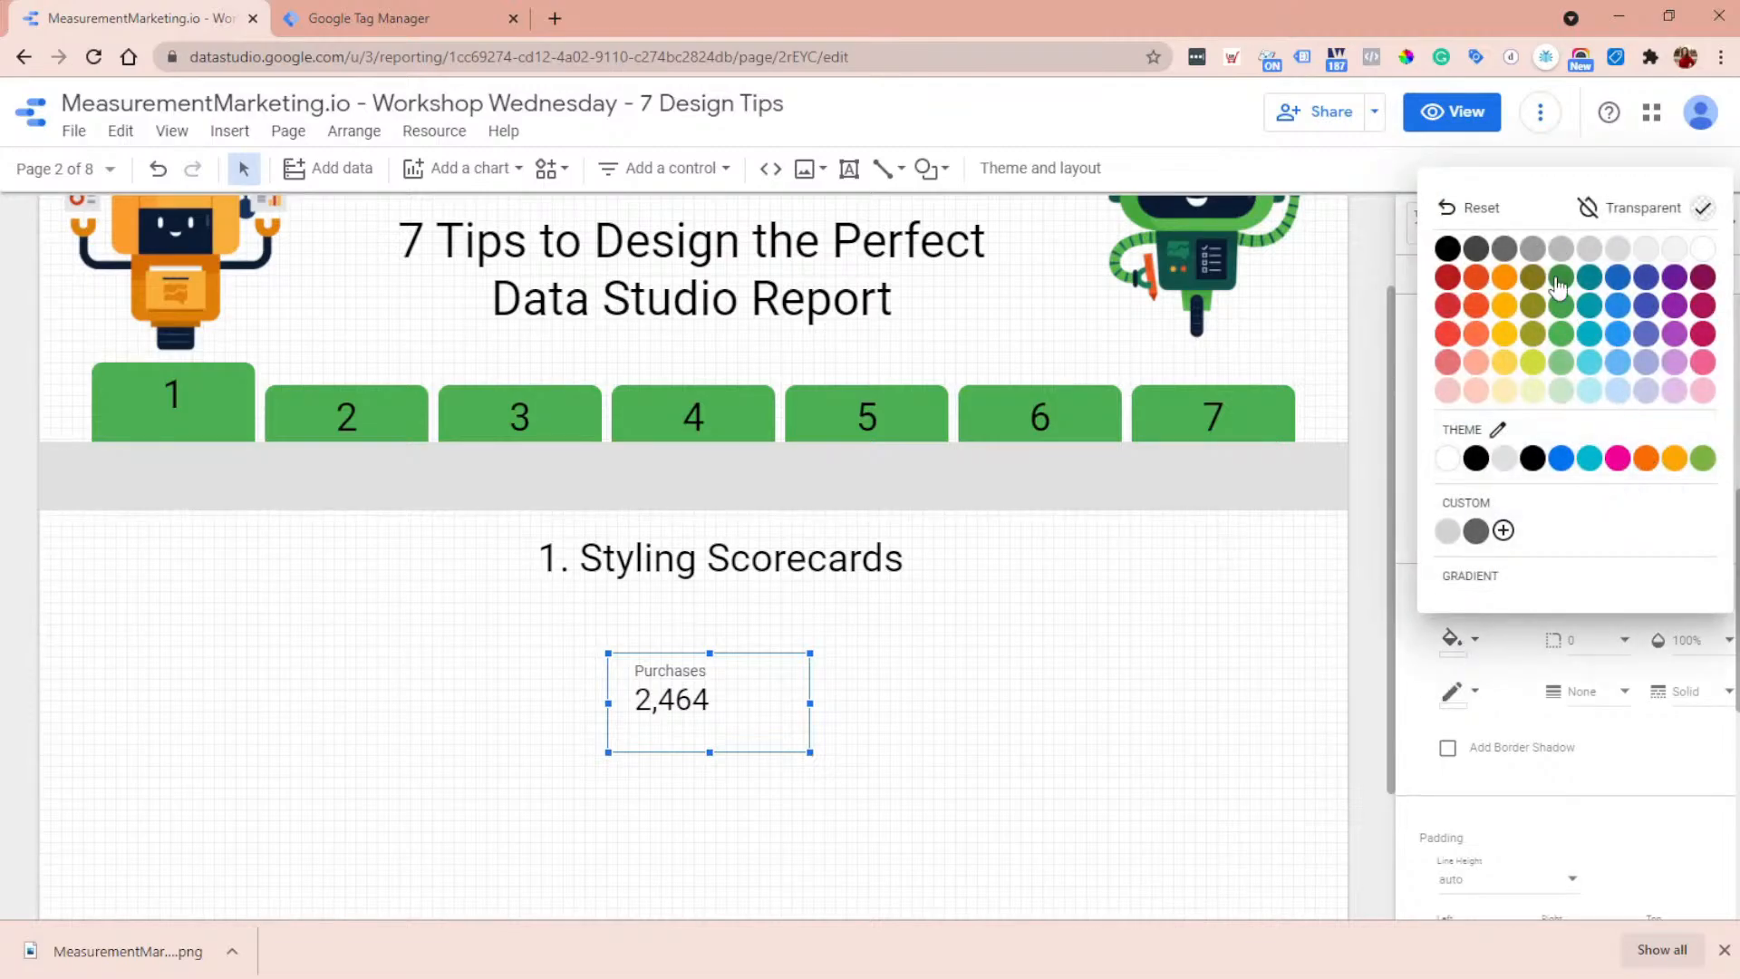
click(1448, 249)
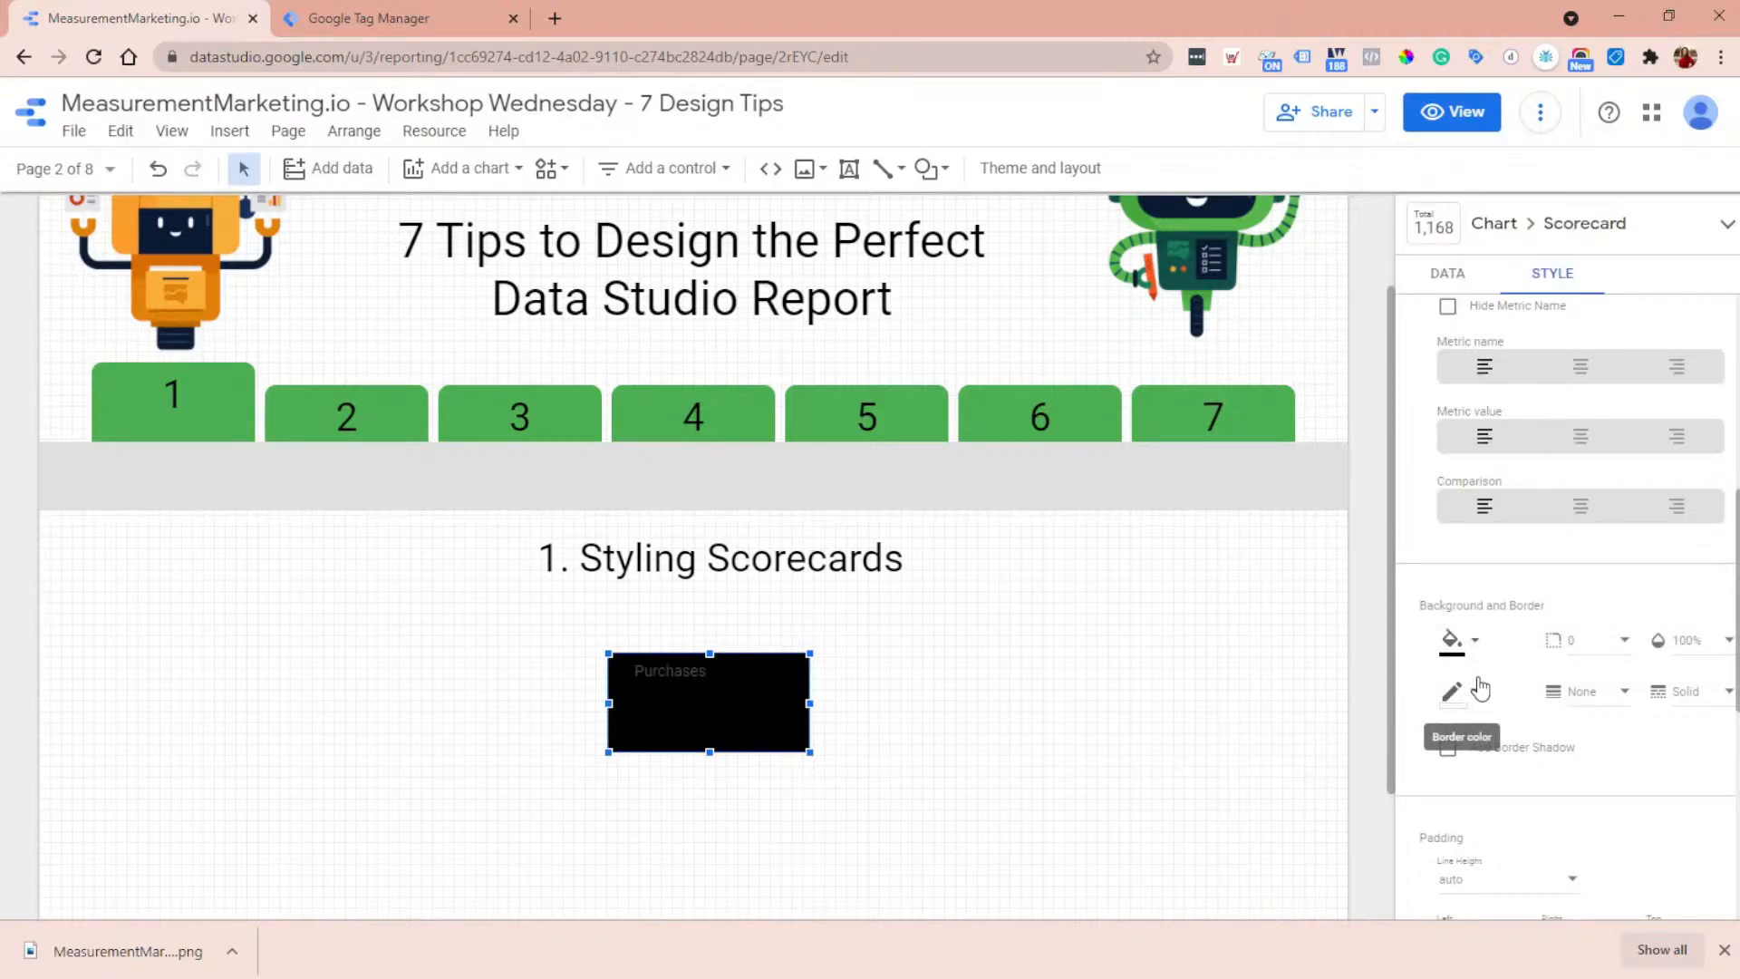
- Set the scorecard's label color to white and center the metric name and metric value
scroll(1468, 691, up, 2)
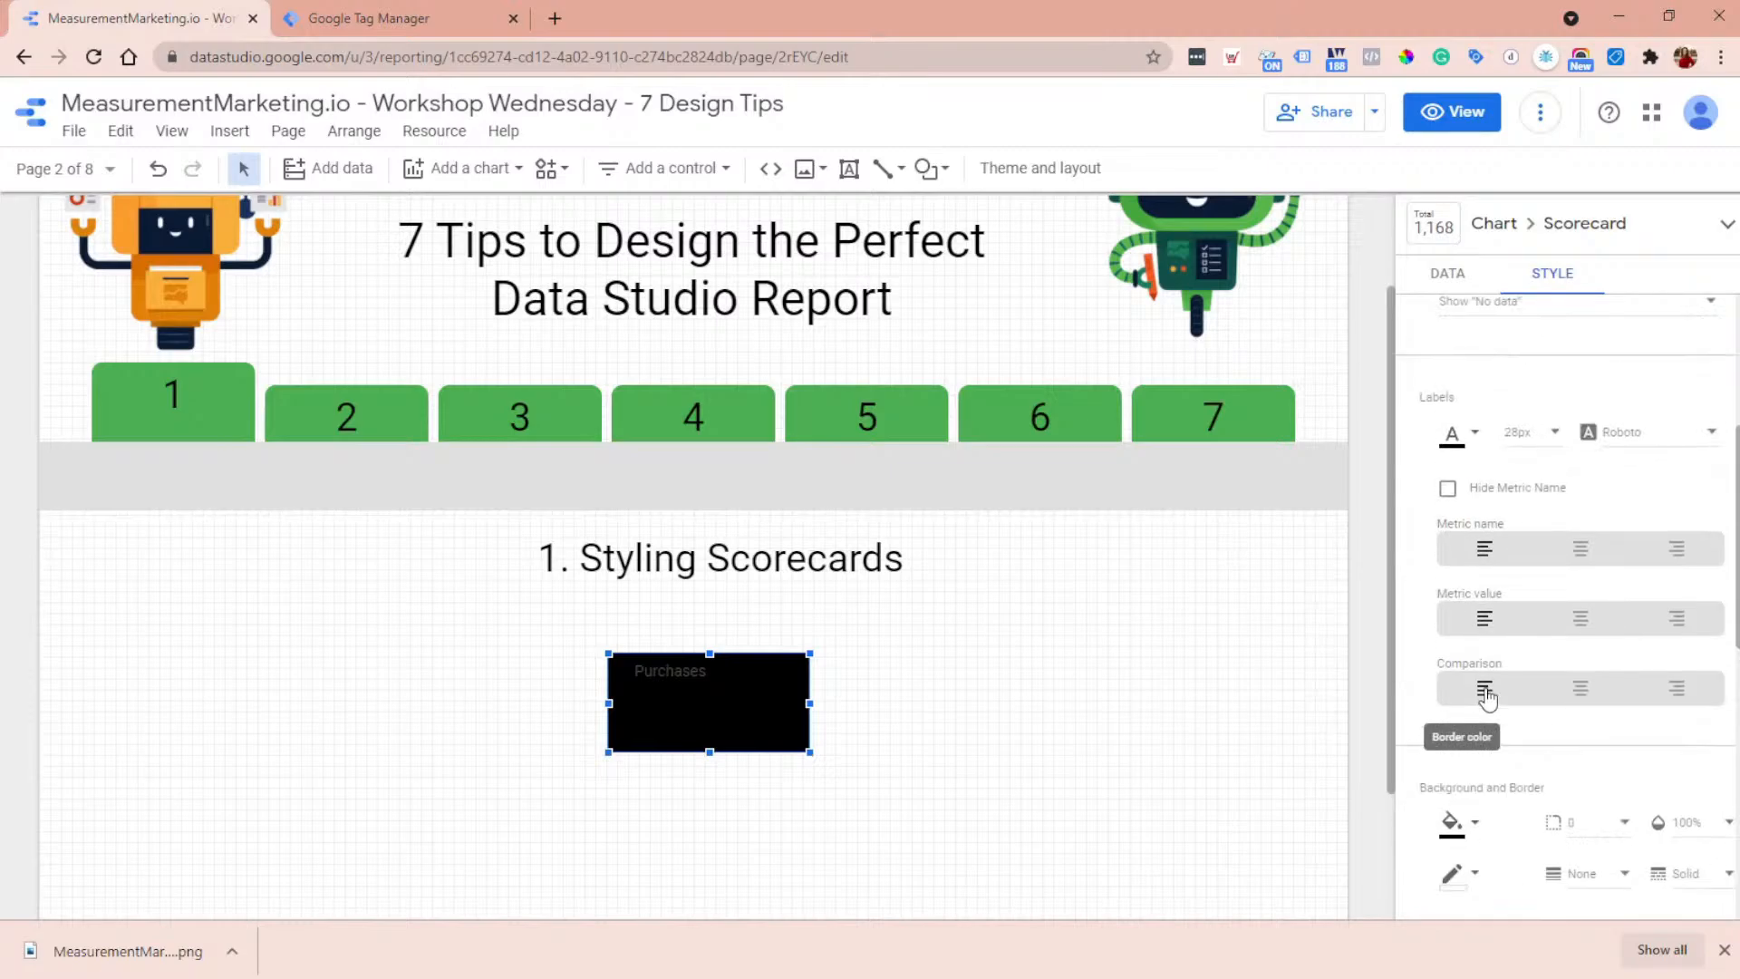
click(1454, 437)
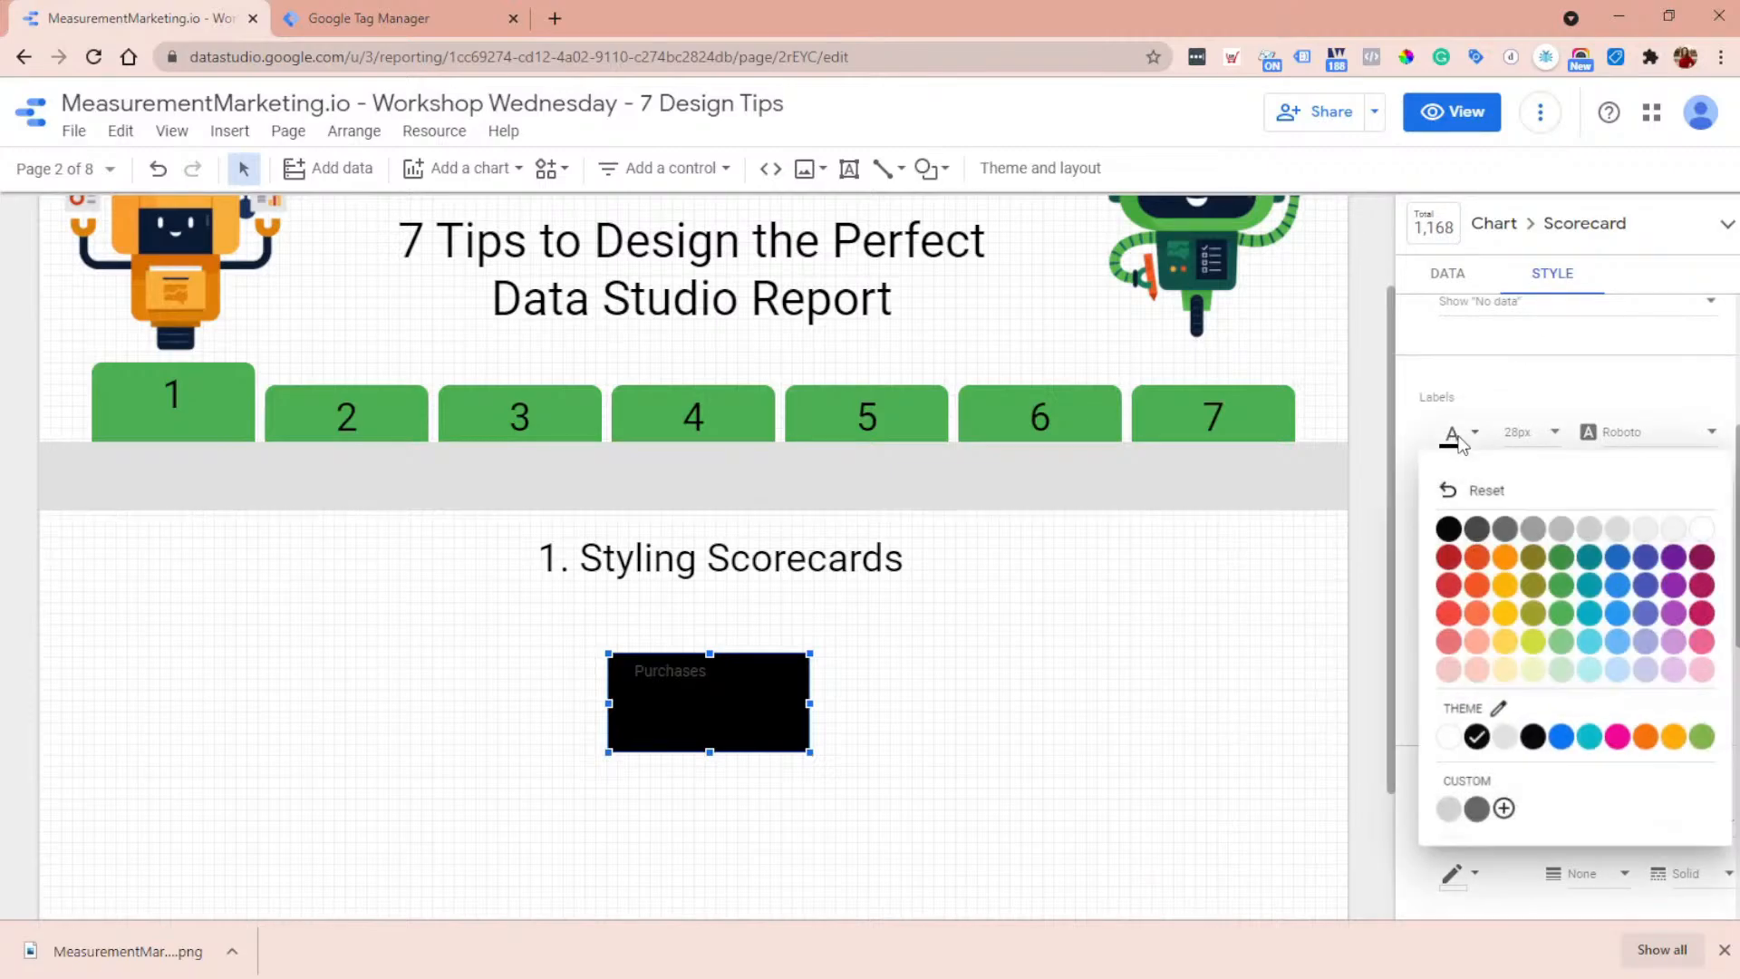
click(1704, 528)
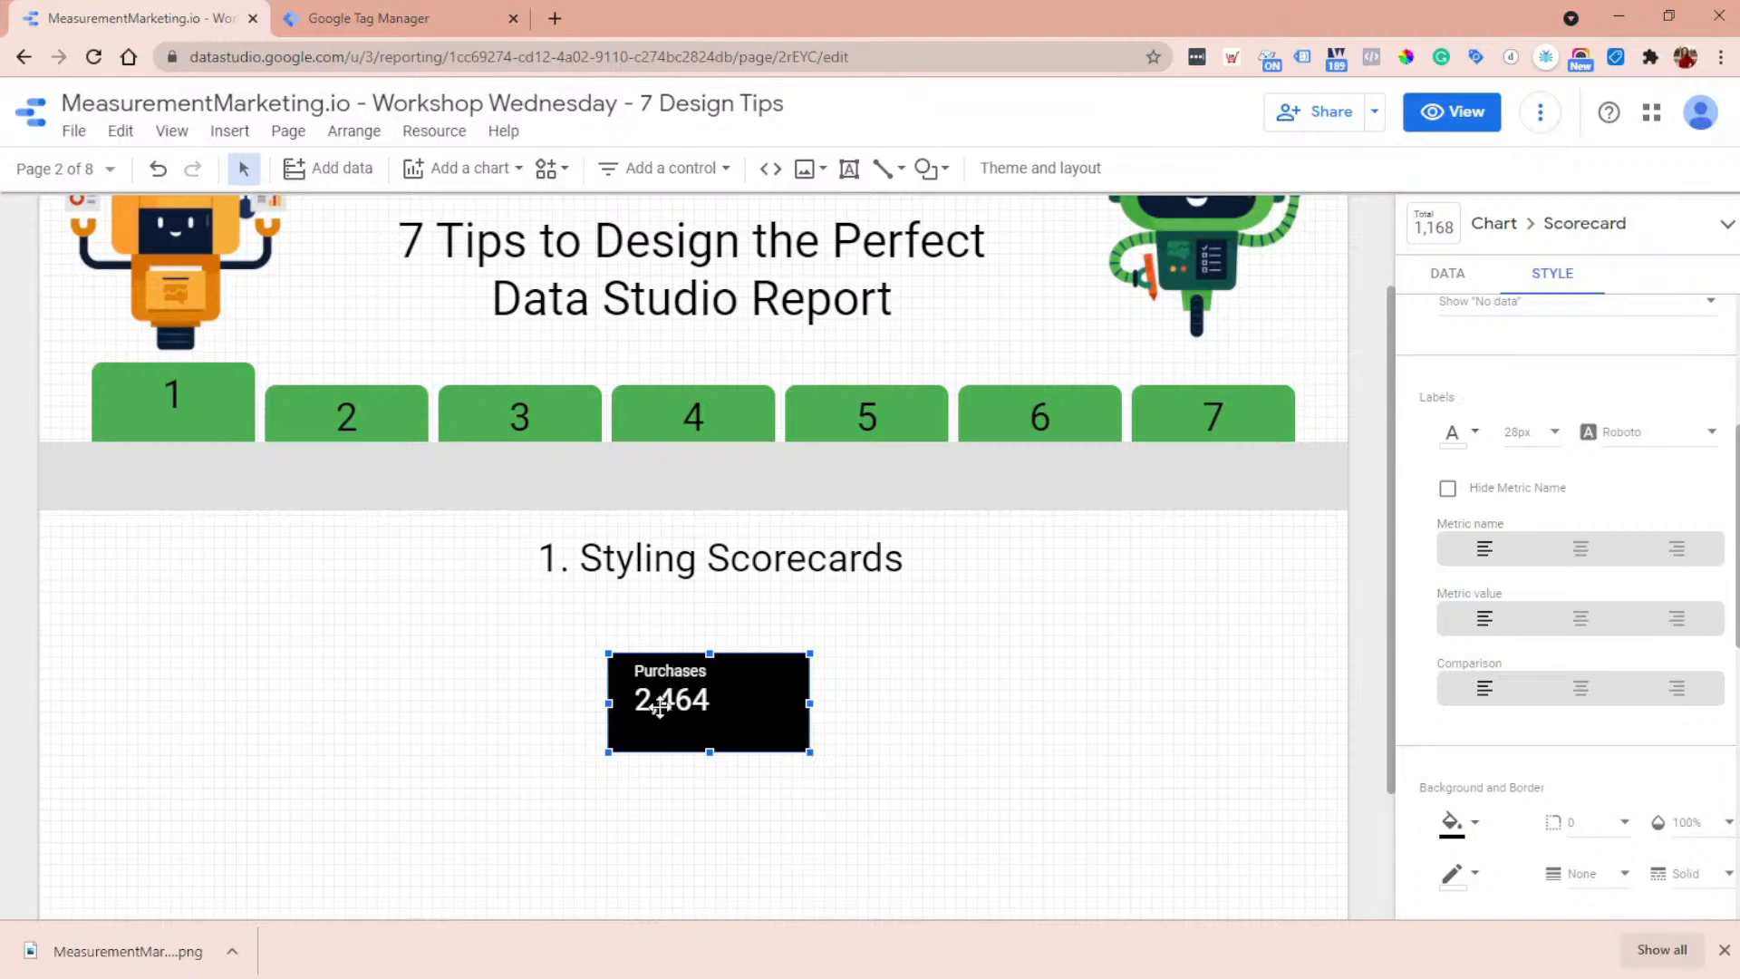
click(1580, 551)
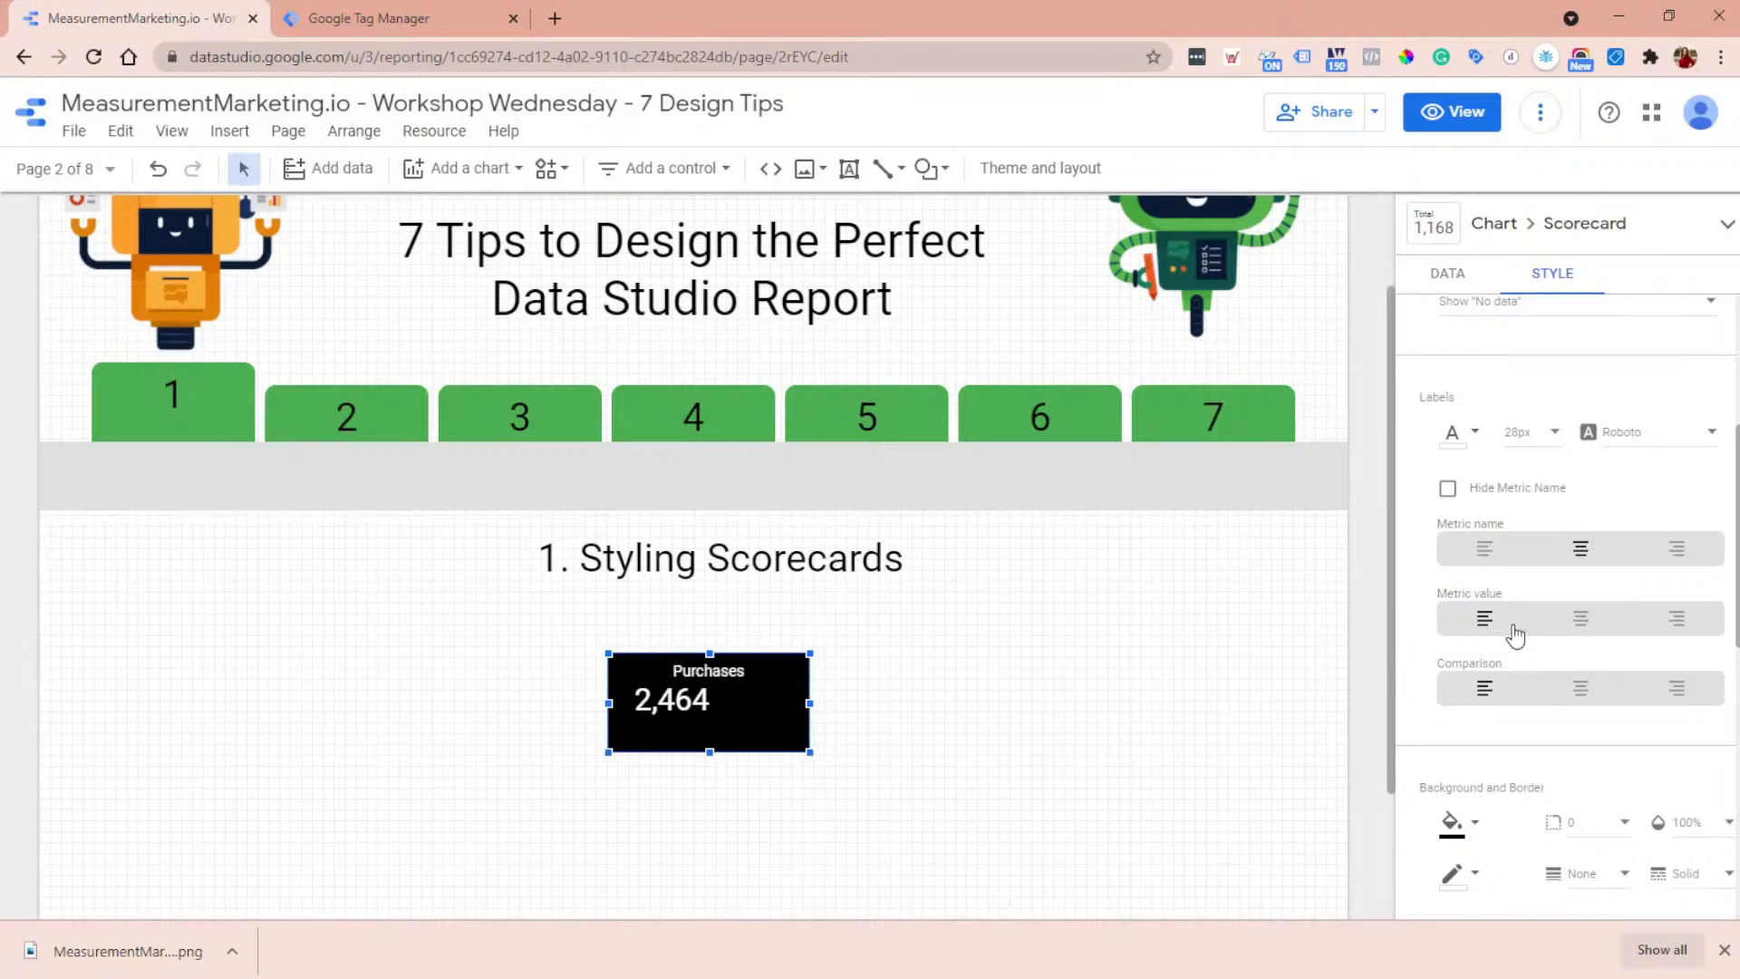
click(1578, 619)
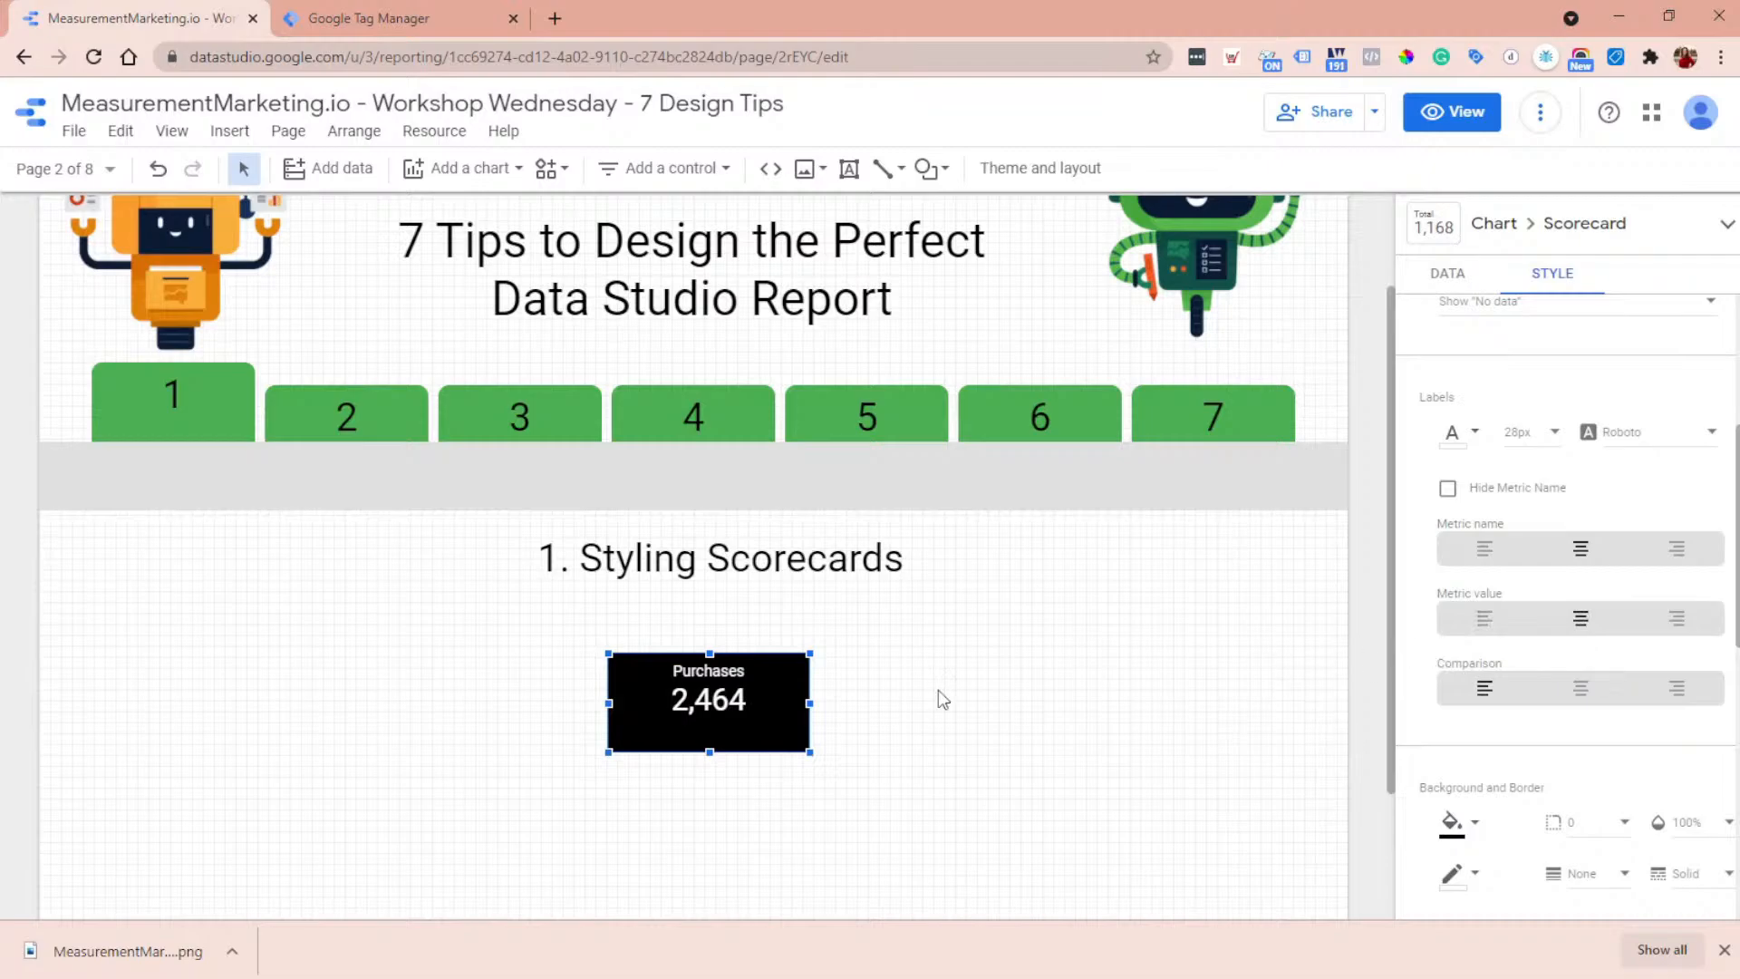
- Set the scorecard's comparison date range to Previous period and apply it
click(1465, 281)
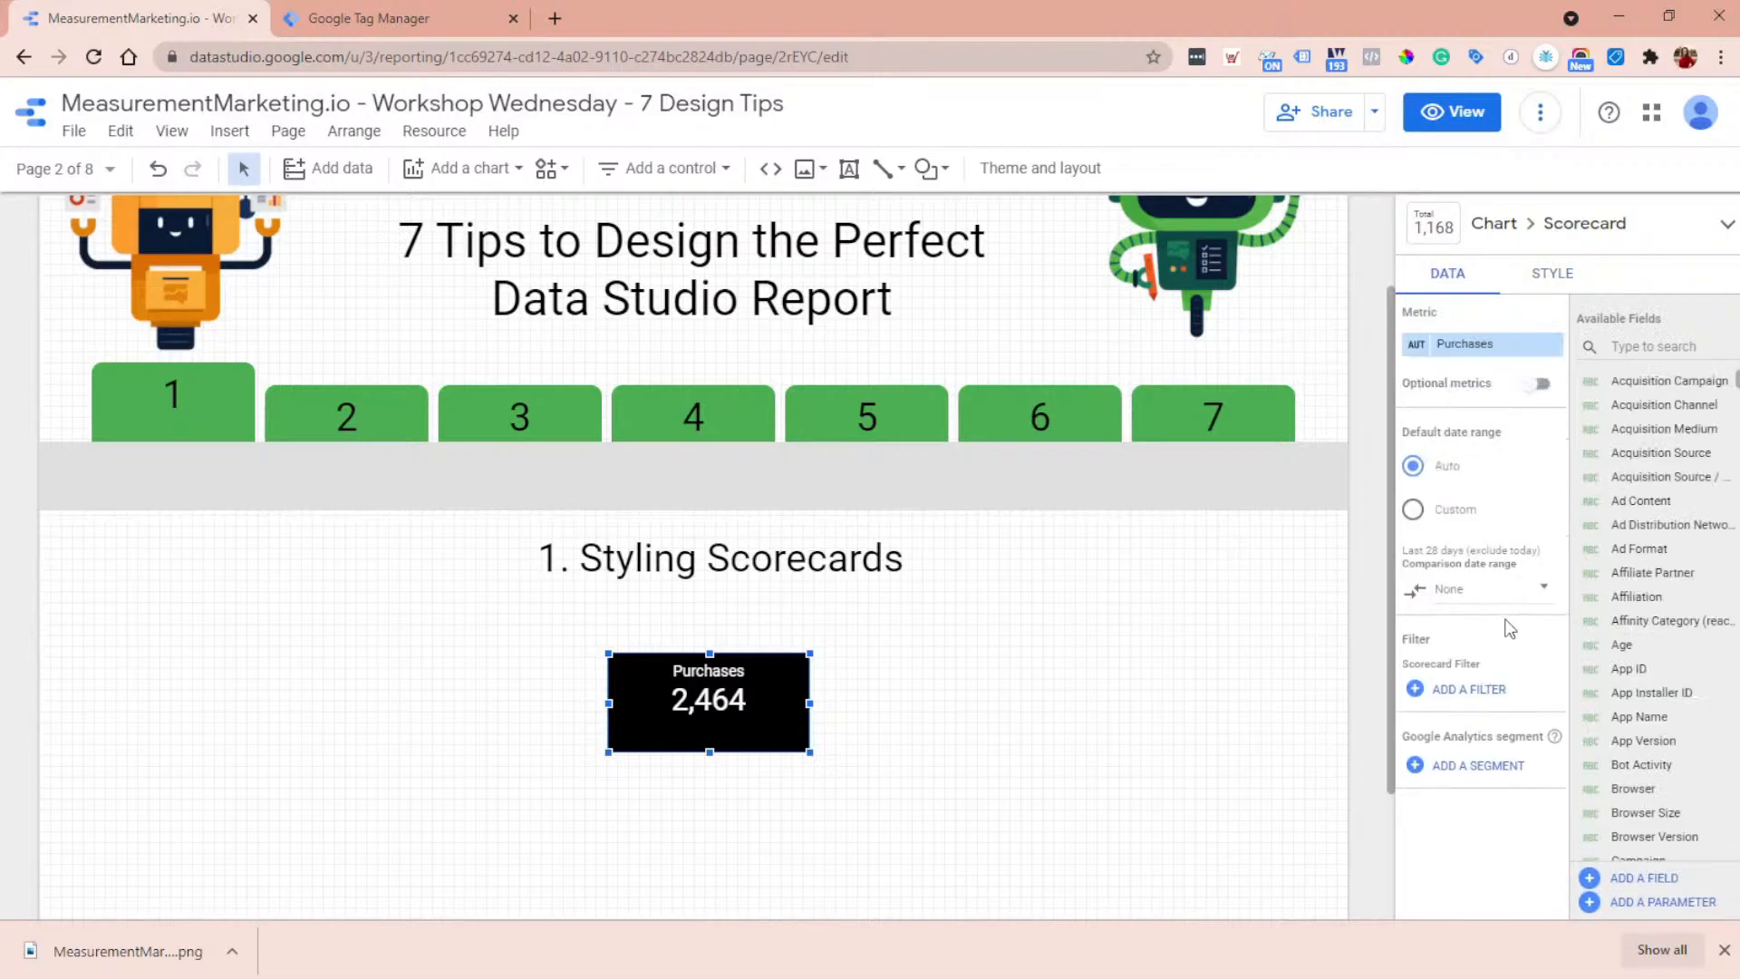
click(1471, 706)
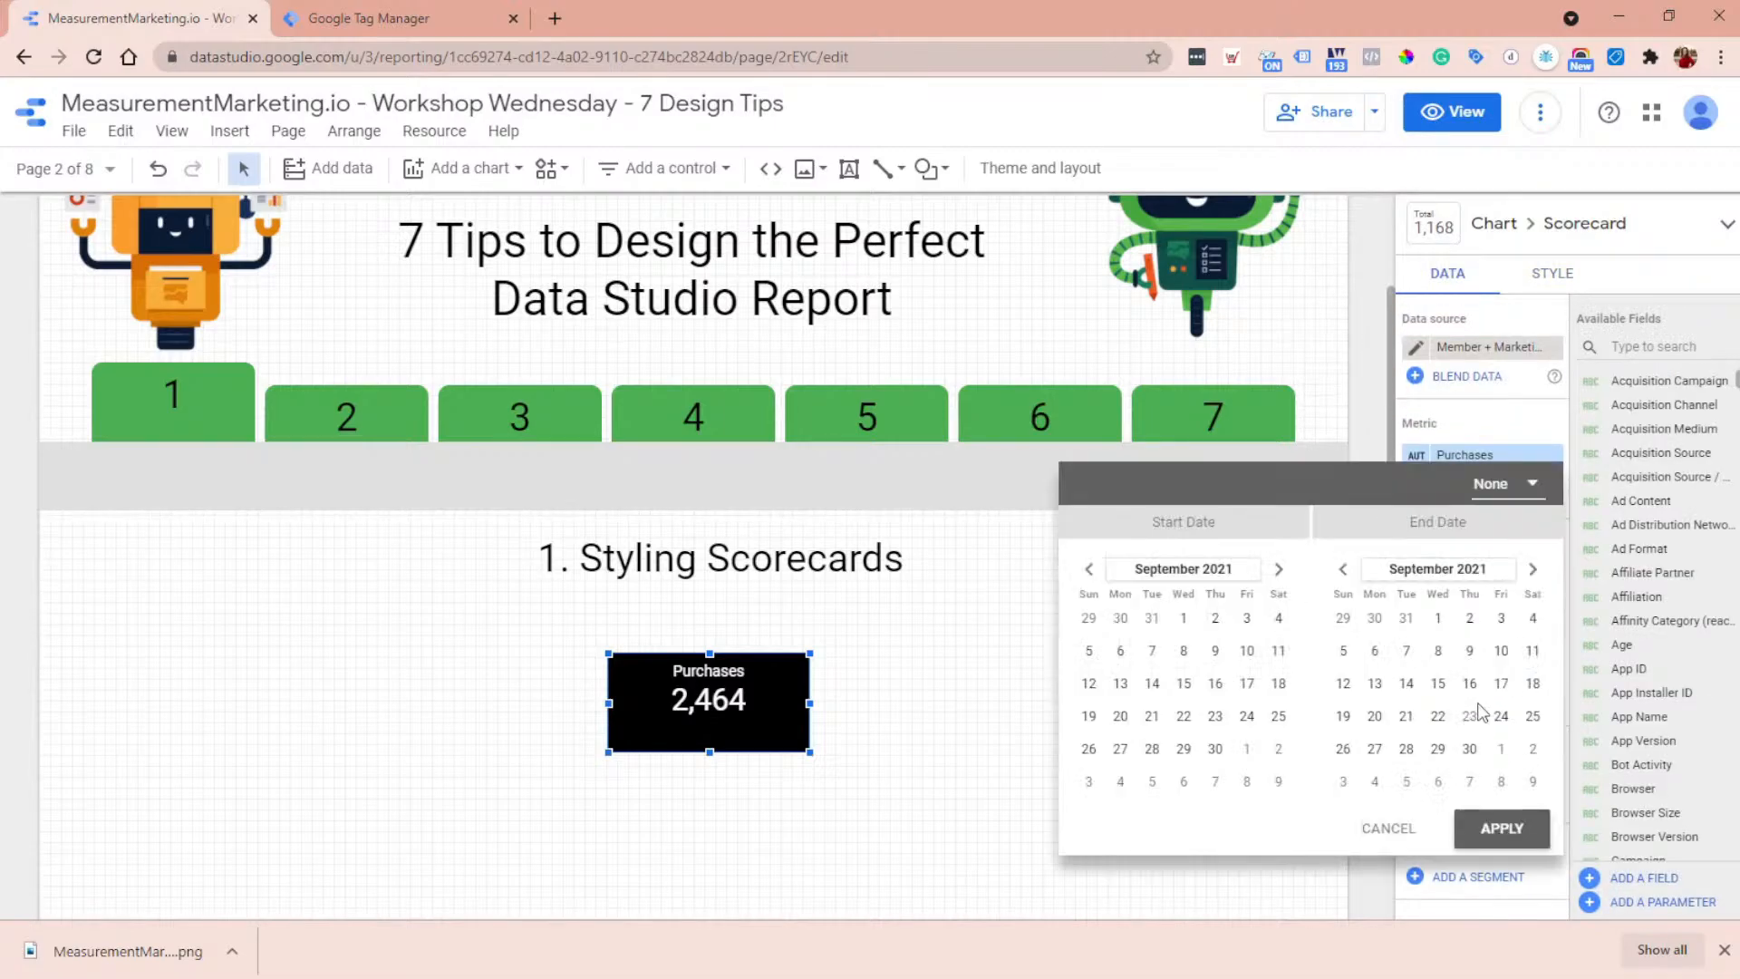
click(1530, 495)
click(1546, 433)
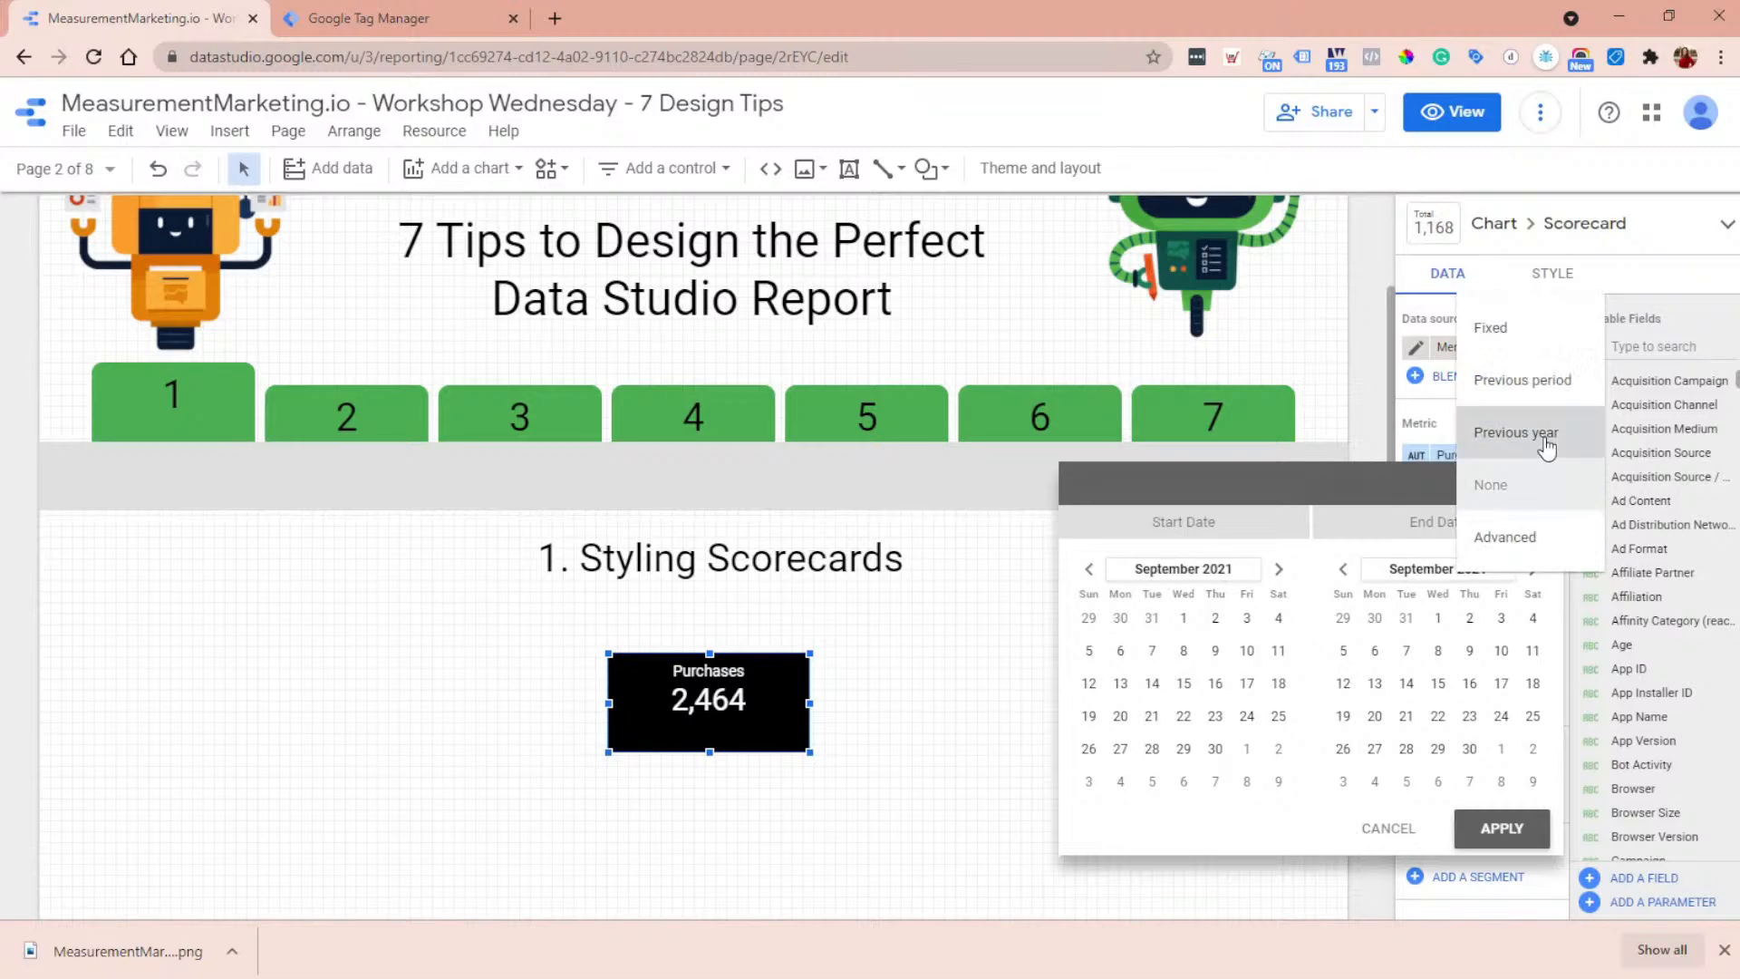
click(1526, 482)
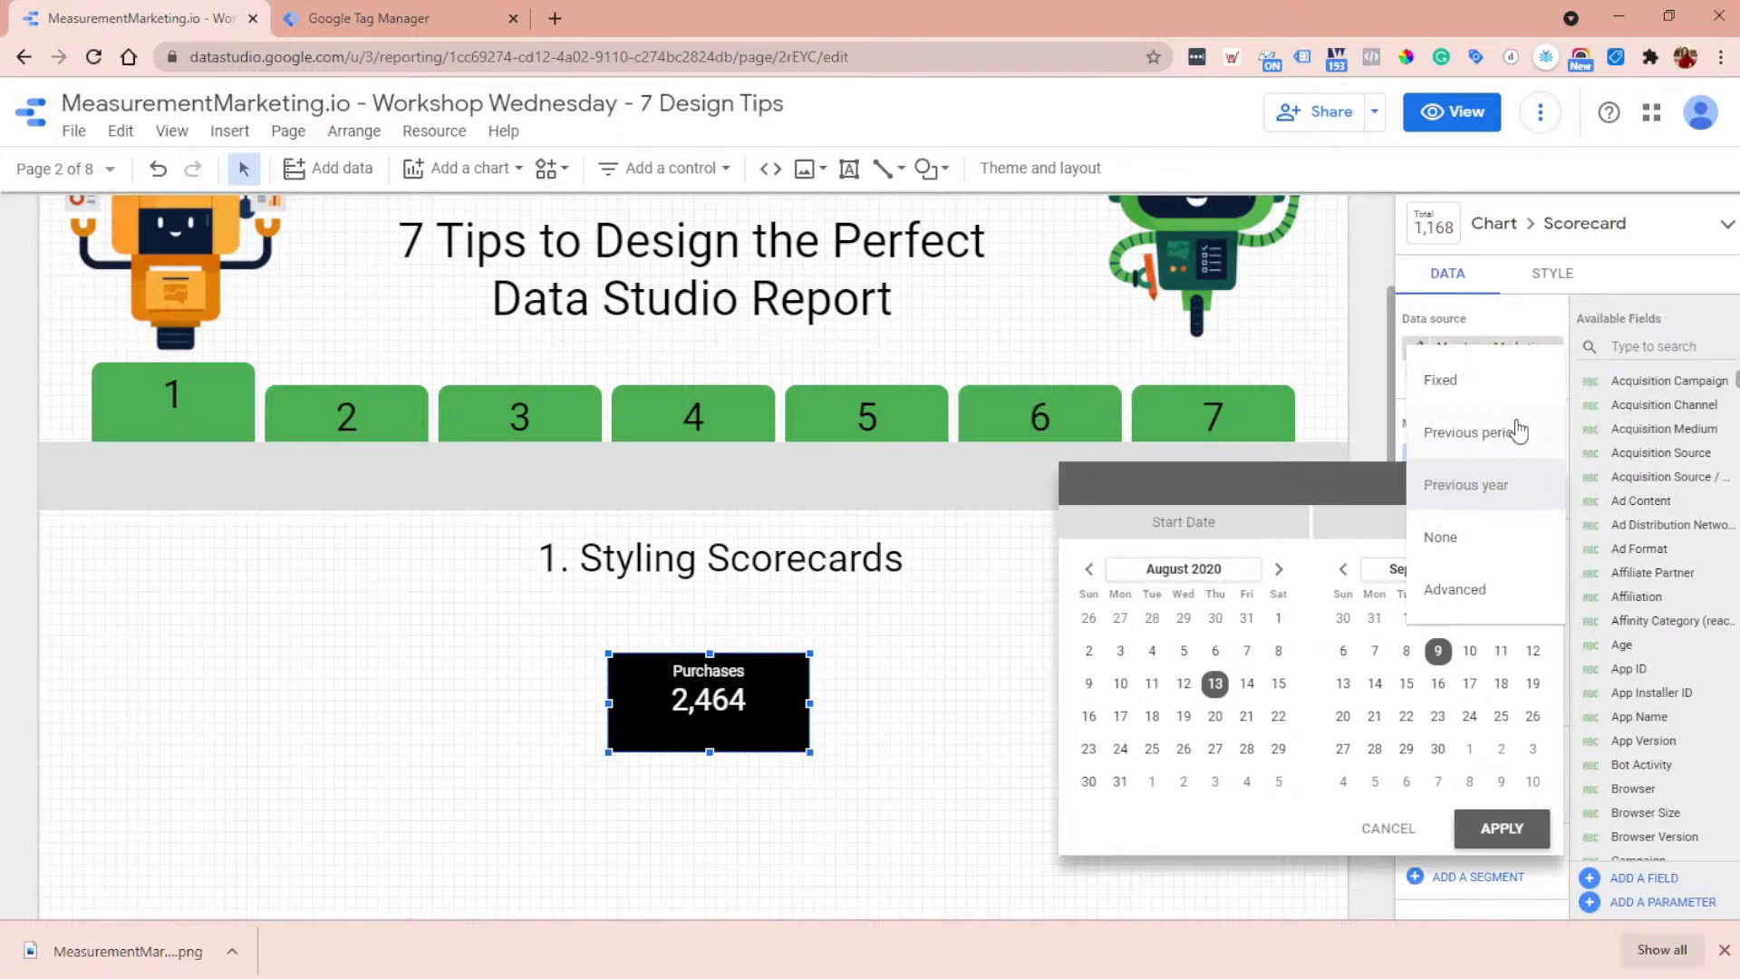
click(1513, 435)
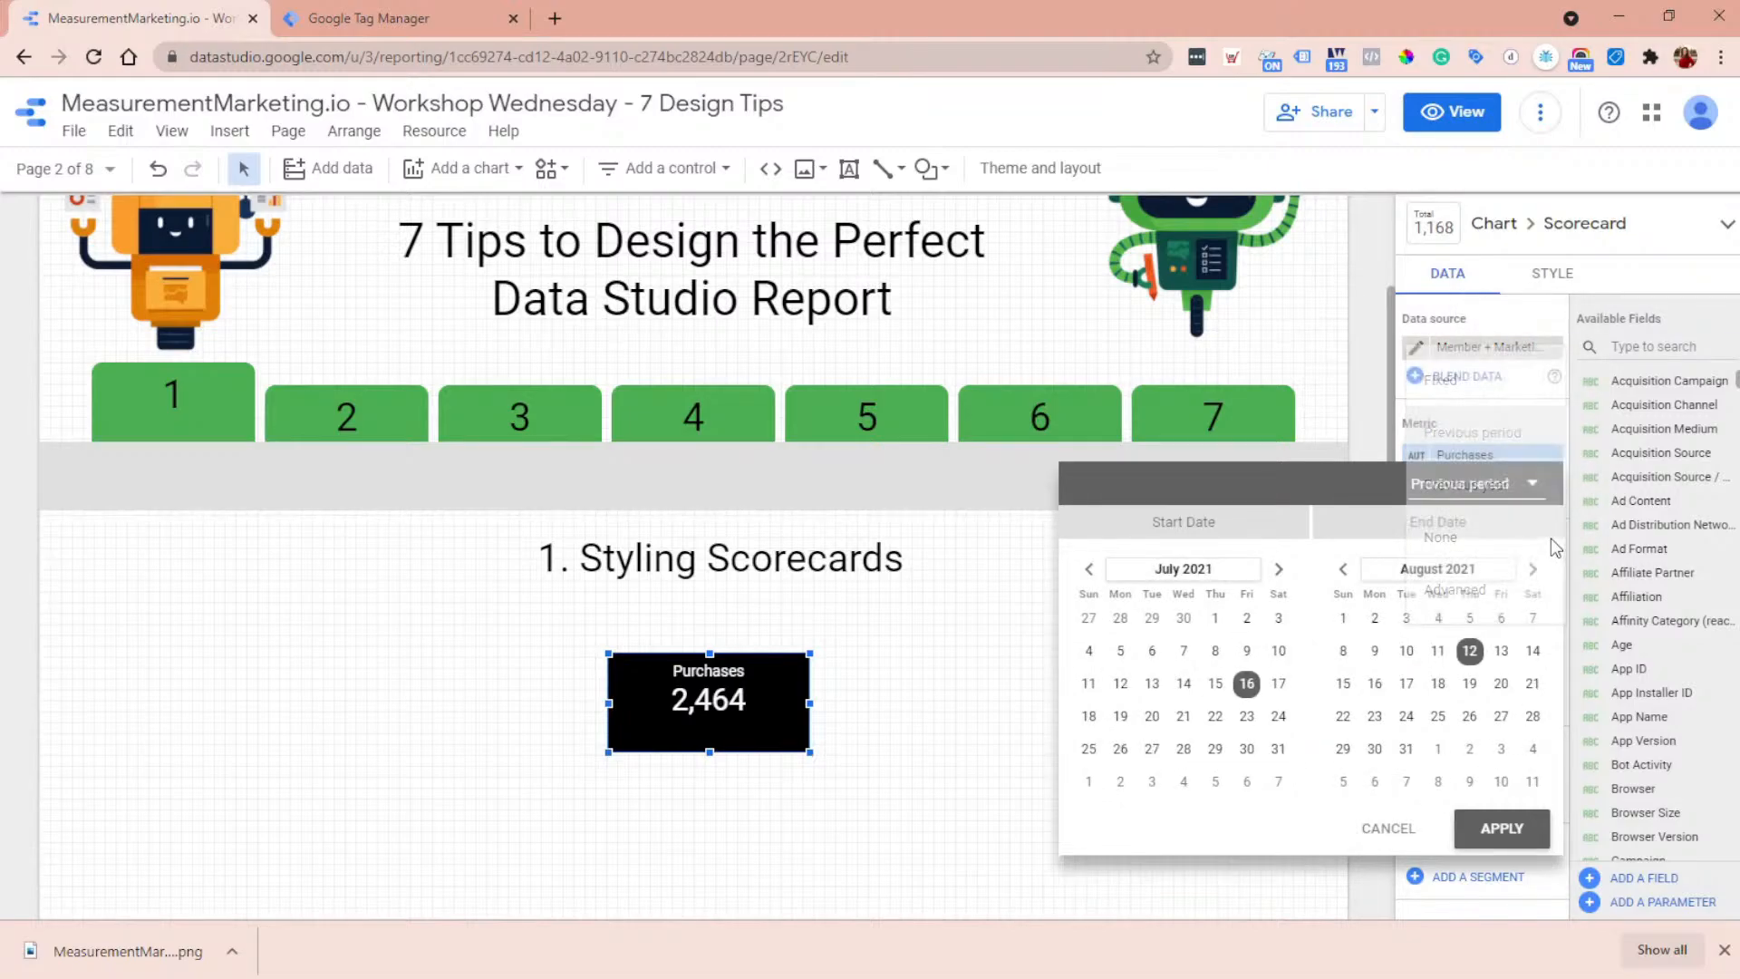
click(1497, 826)
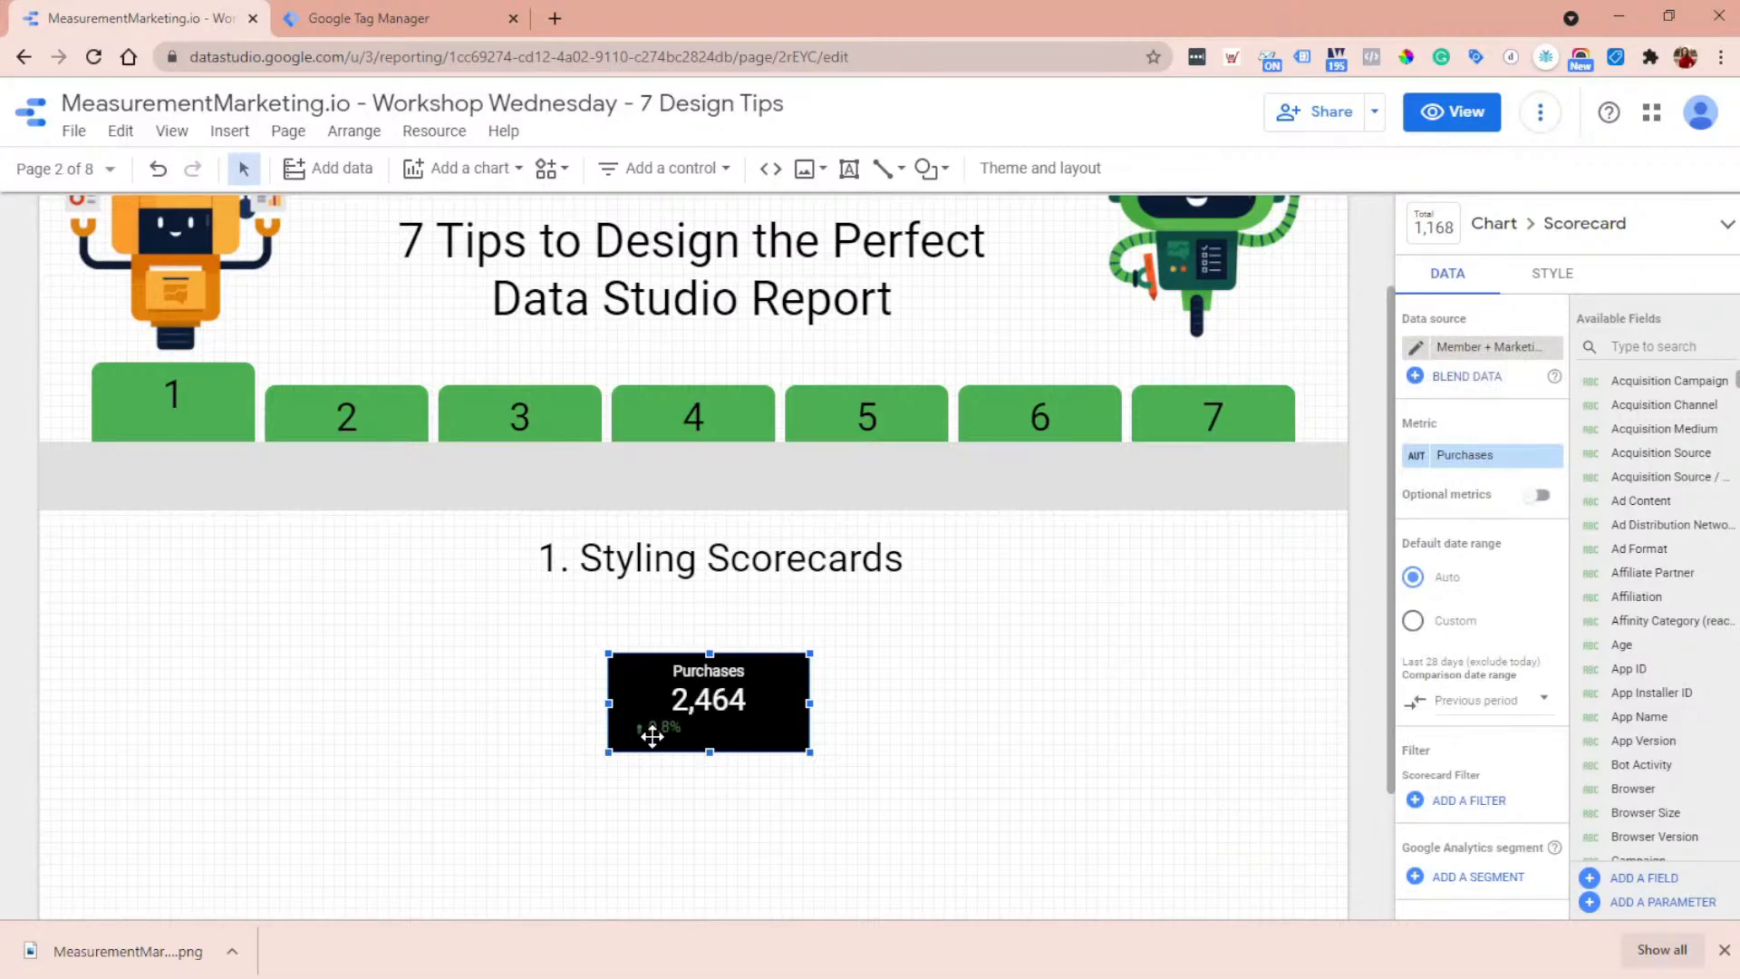
- Center the comparison value's alignment in the scorecard
click(1565, 283)
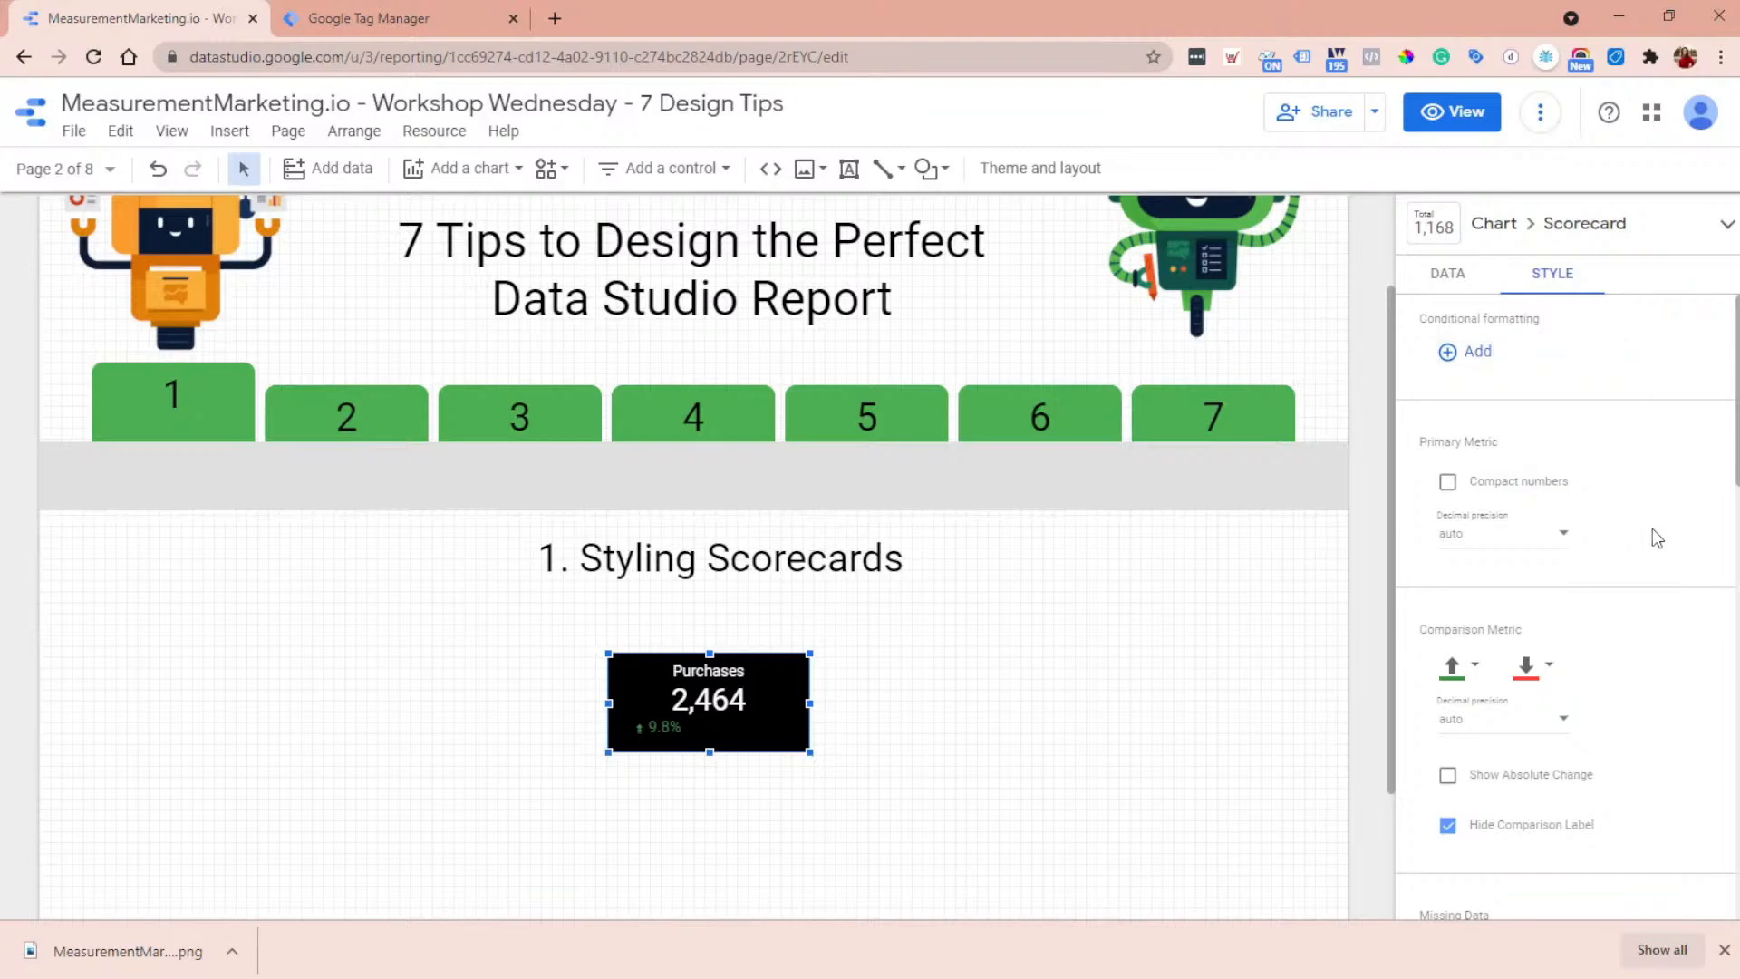
scroll(1651, 529, down, 10)
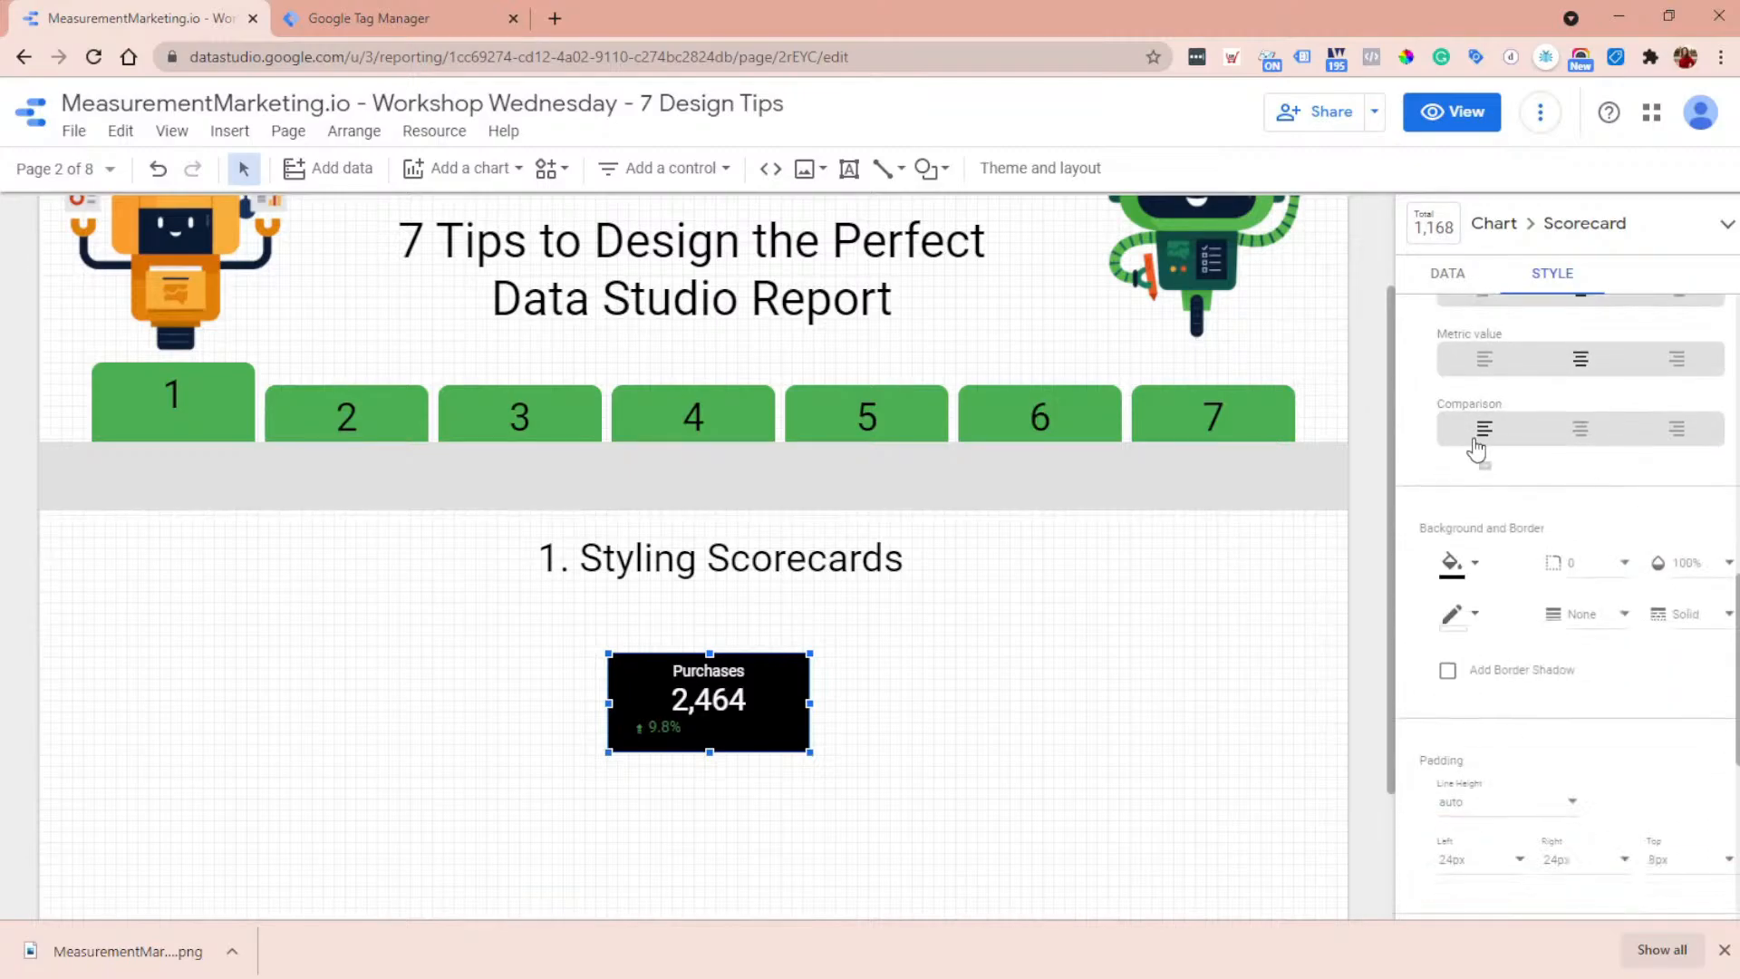
click(1579, 441)
- Set the scorecard's comparison date range back to None and apply it
click(1466, 286)
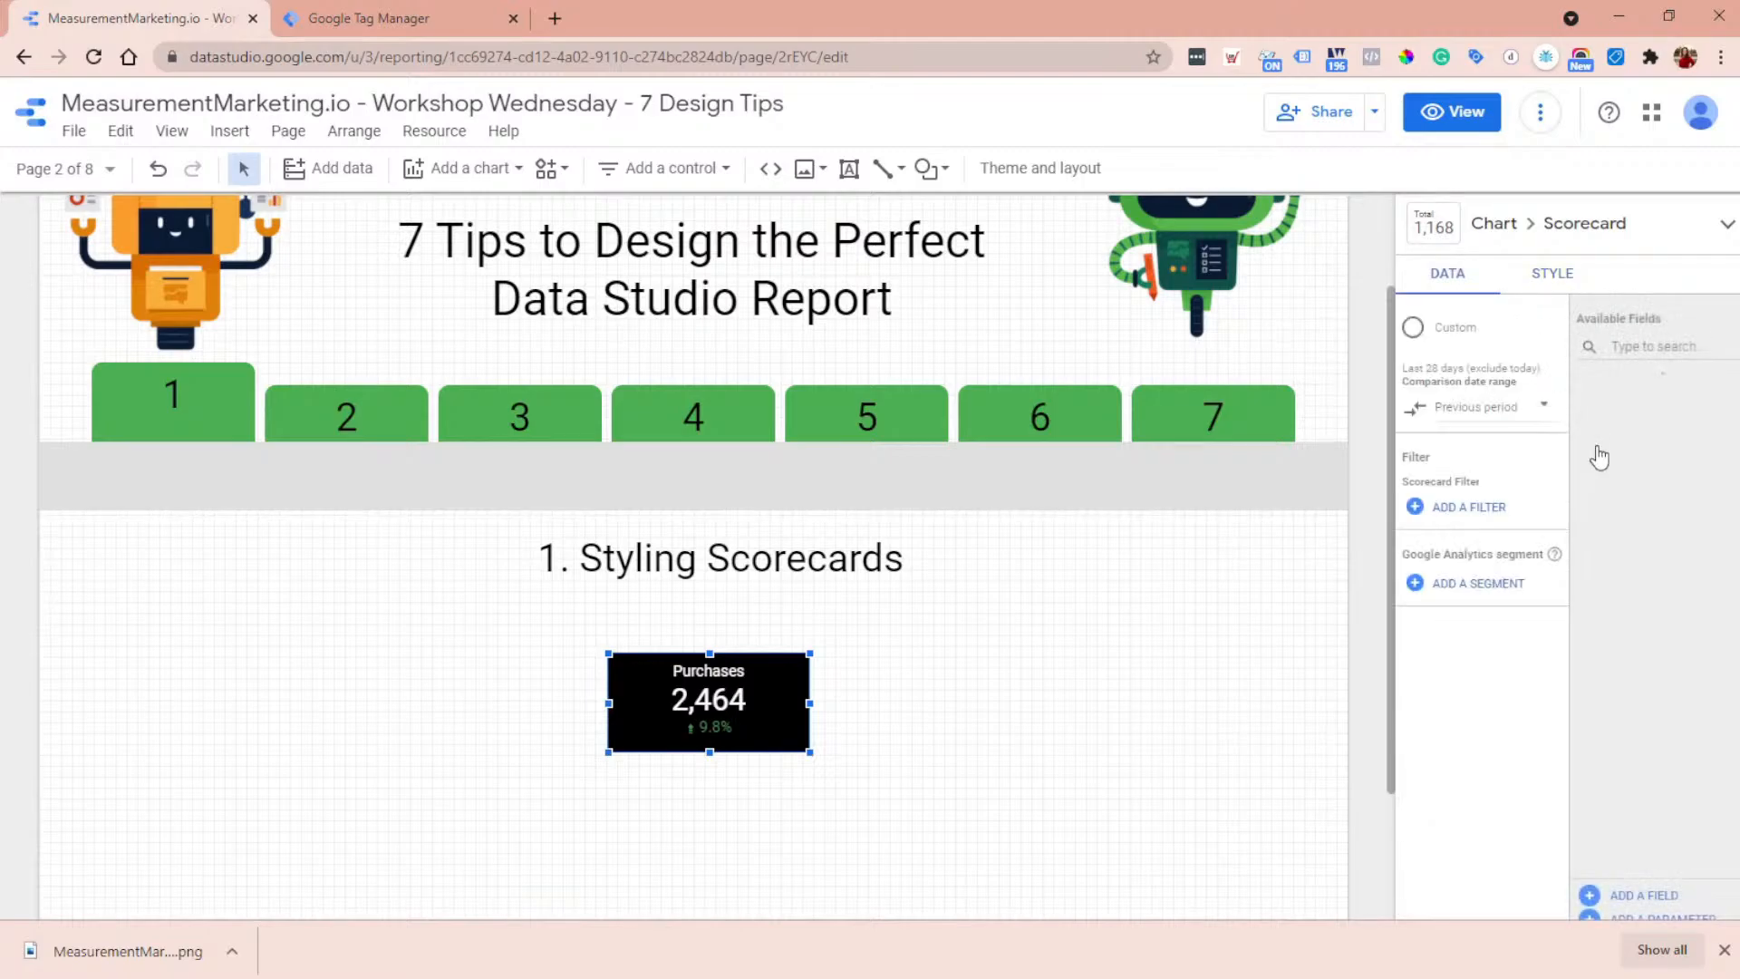
click(1500, 591)
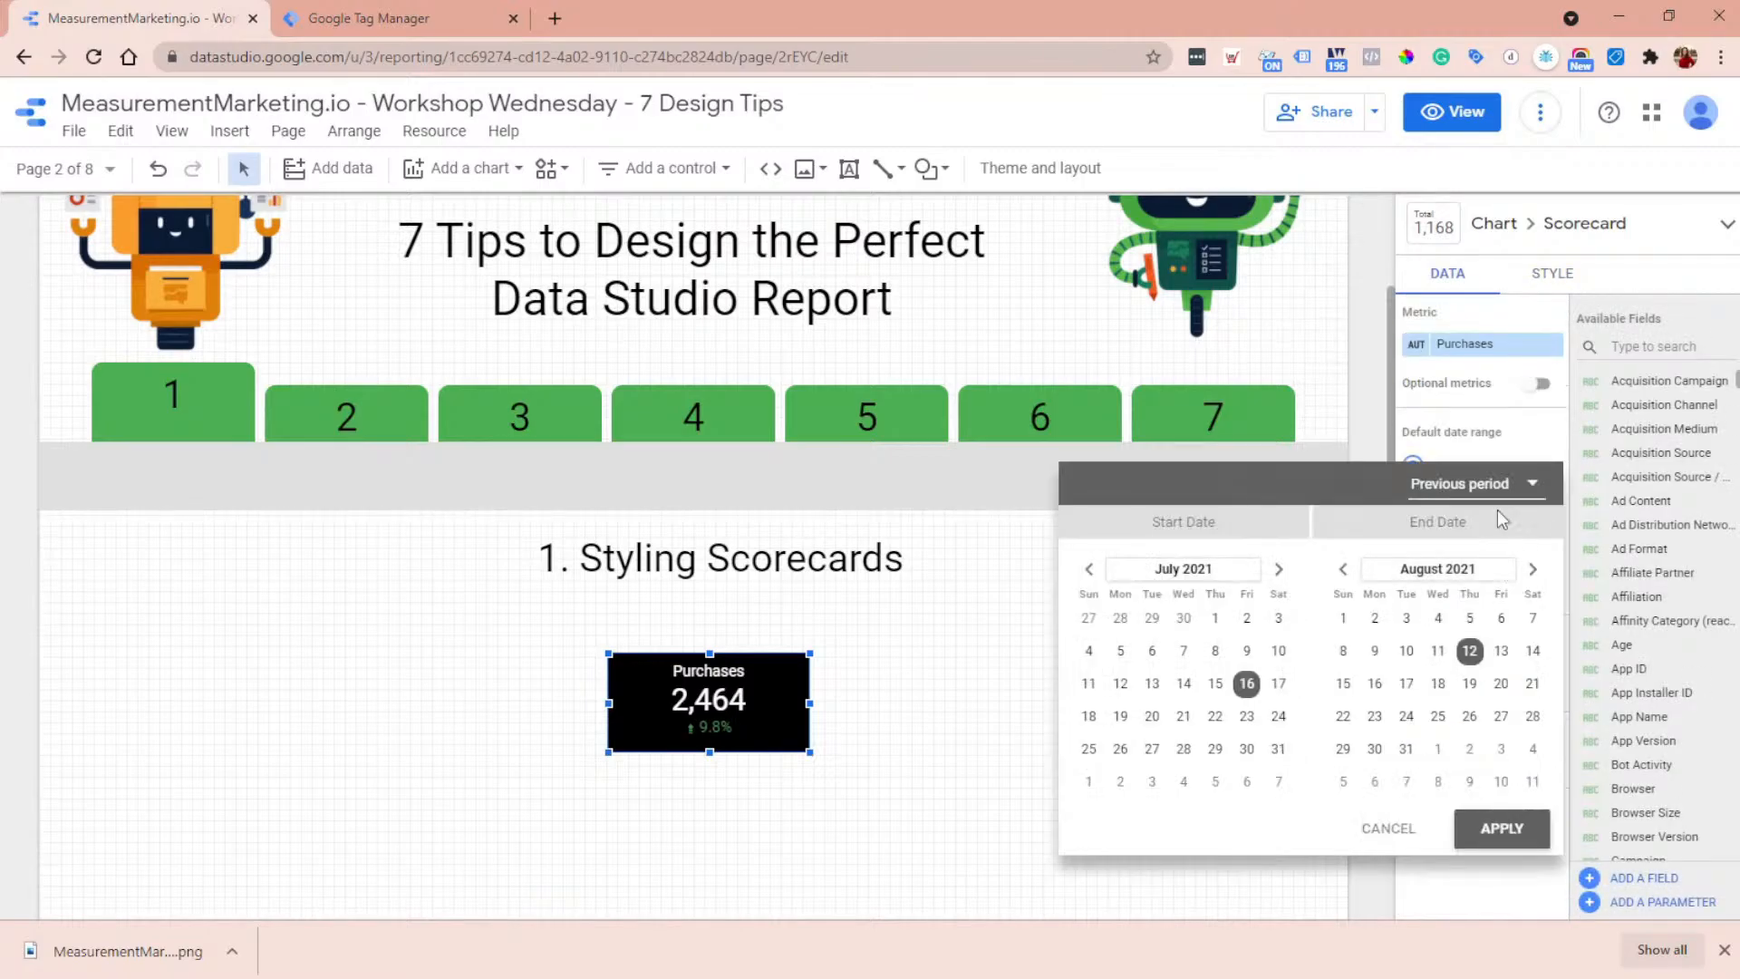
click(1512, 489)
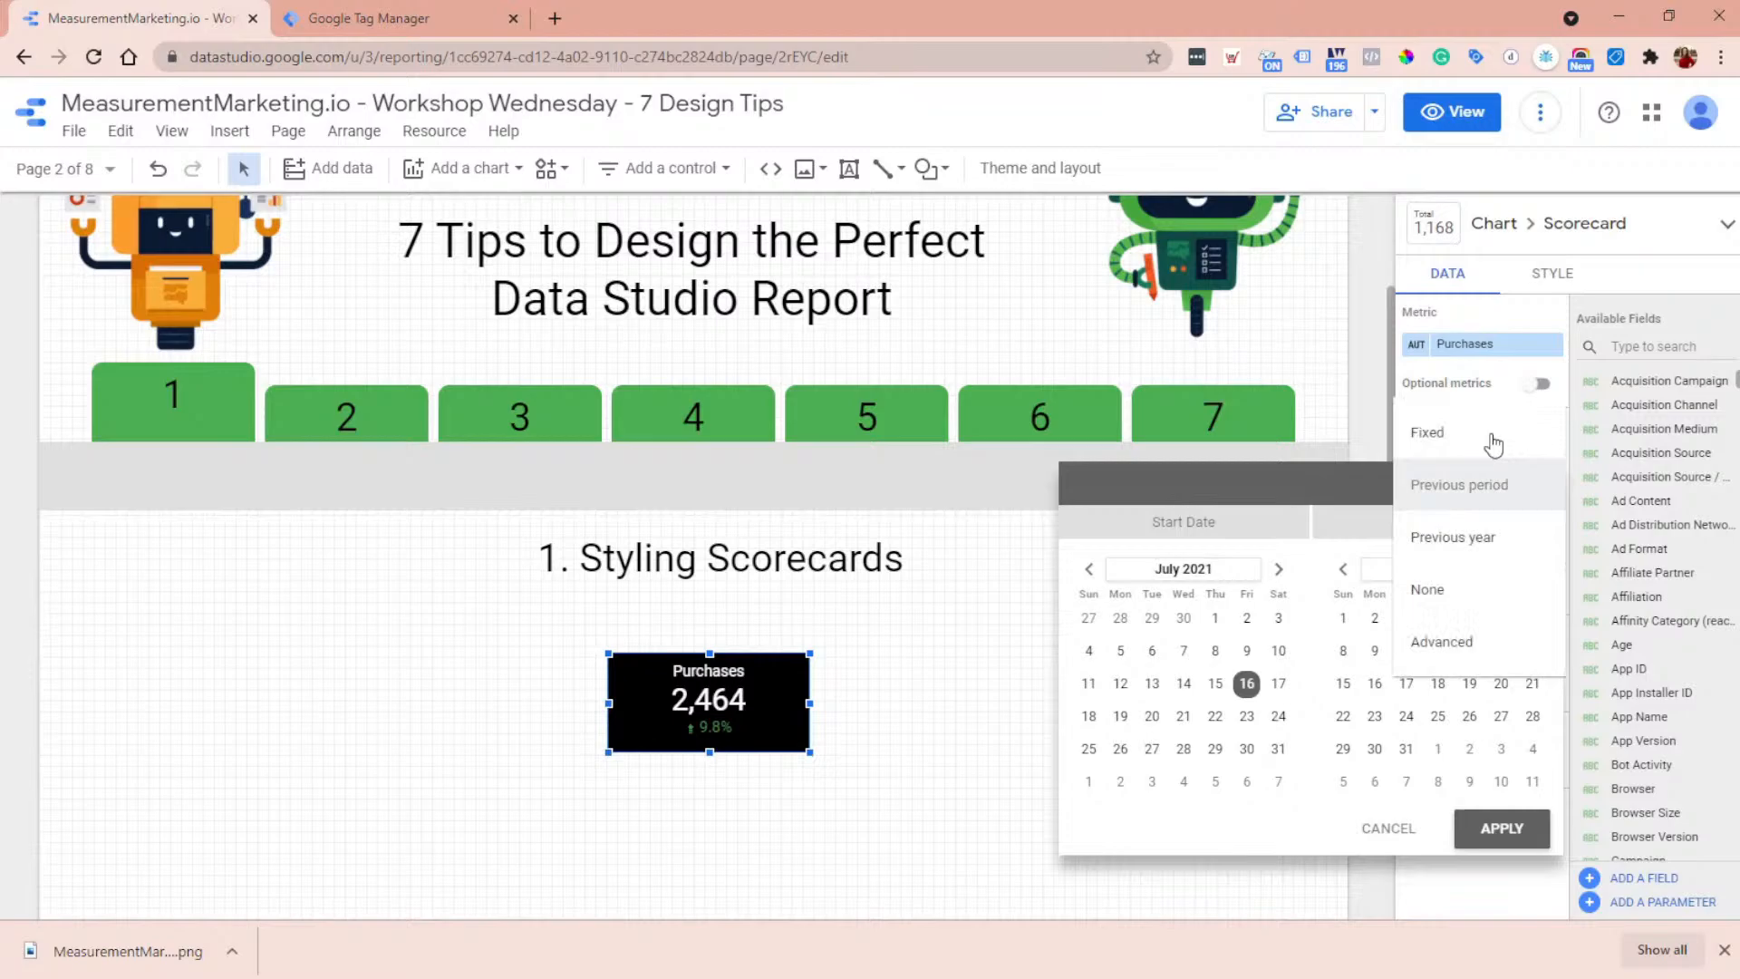
click(1477, 591)
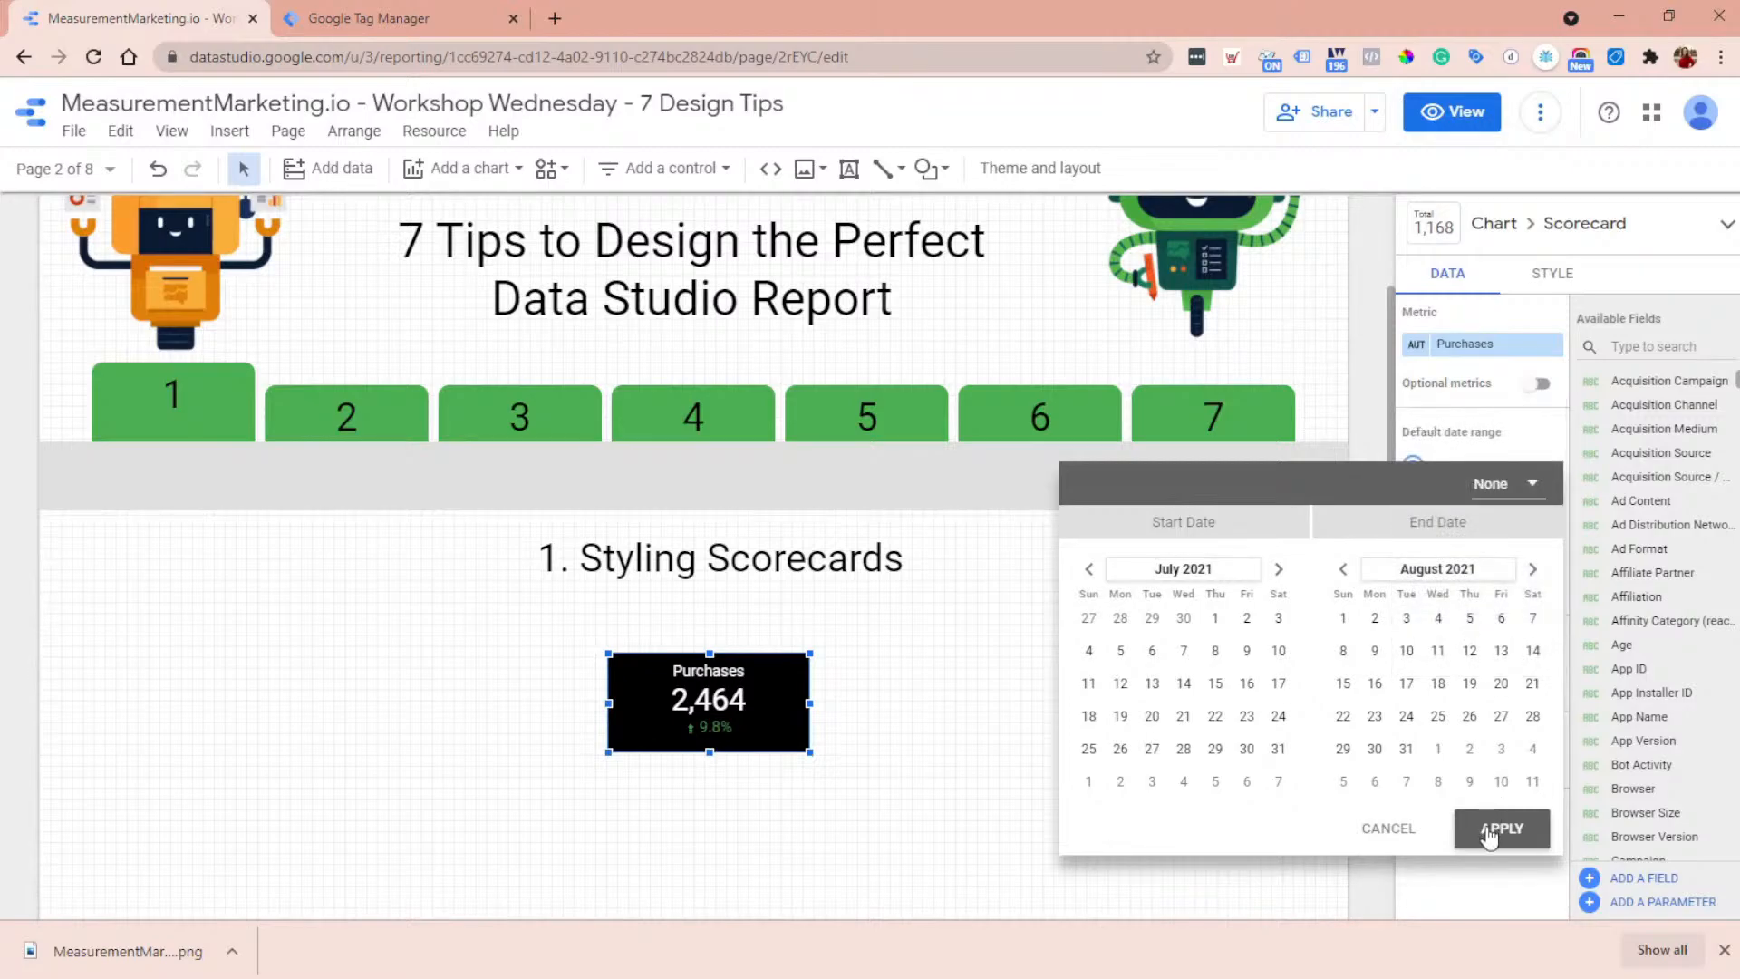
click(1491, 825)
- Set the scorecard's top padding to 16px
click(1561, 277)
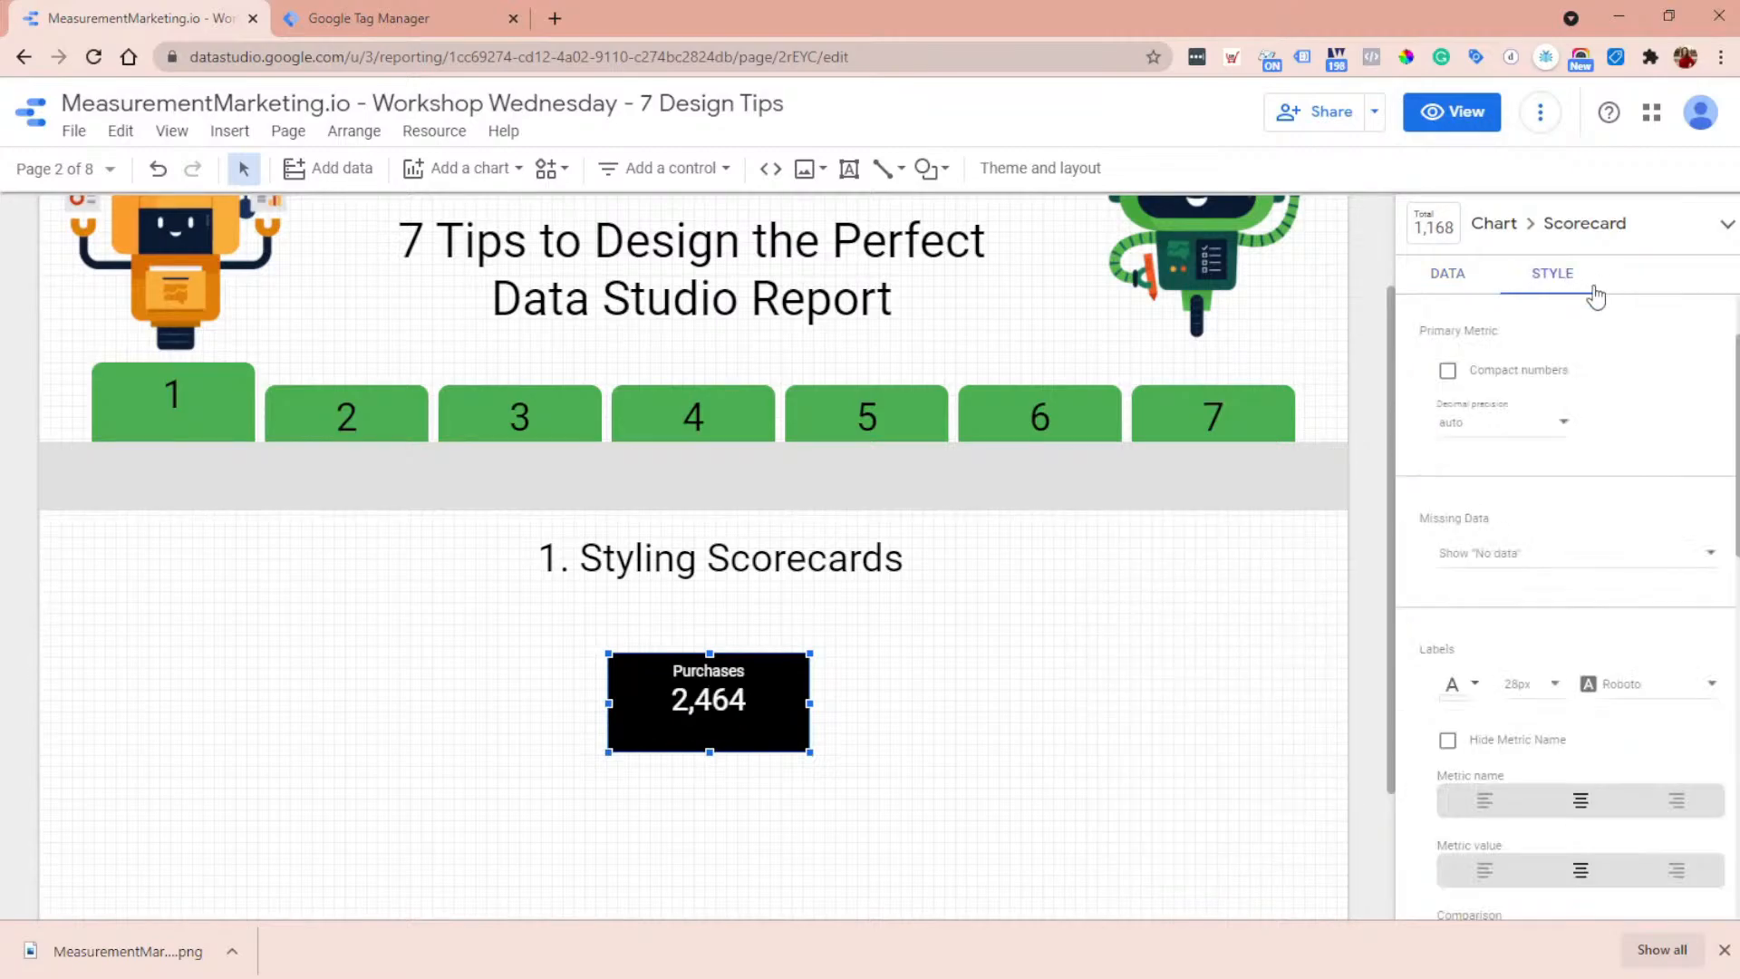
scroll(1502, 561, down, 4)
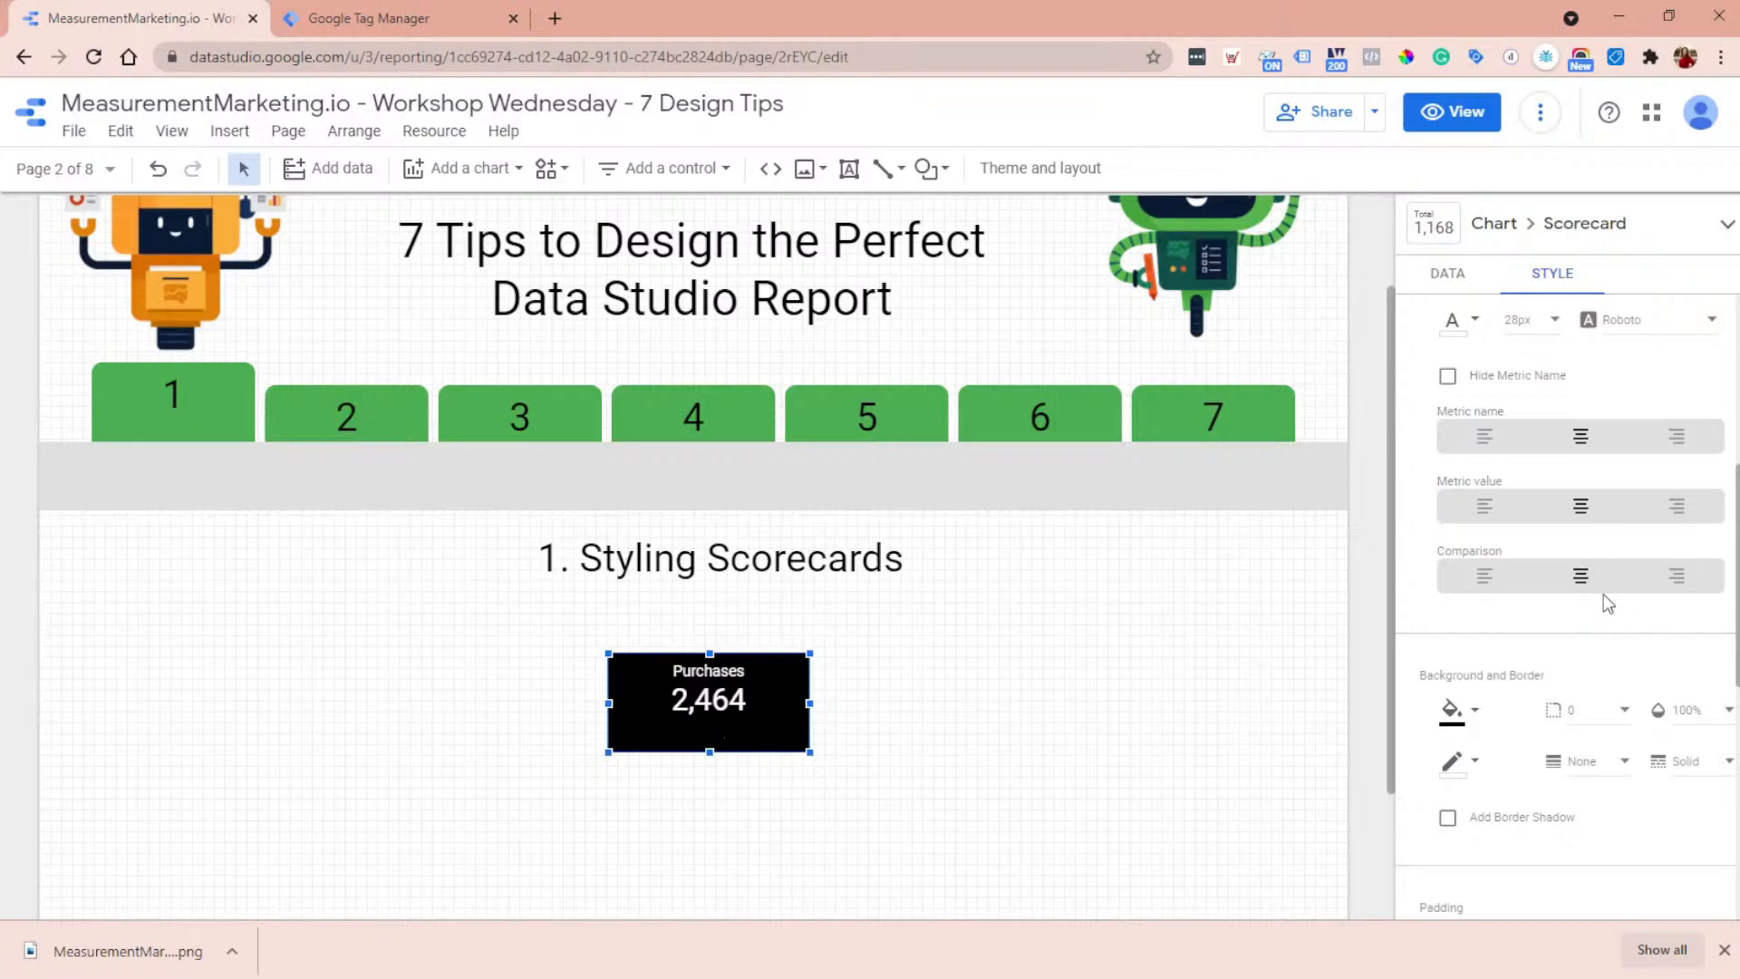
scroll(1602, 594, down, 4)
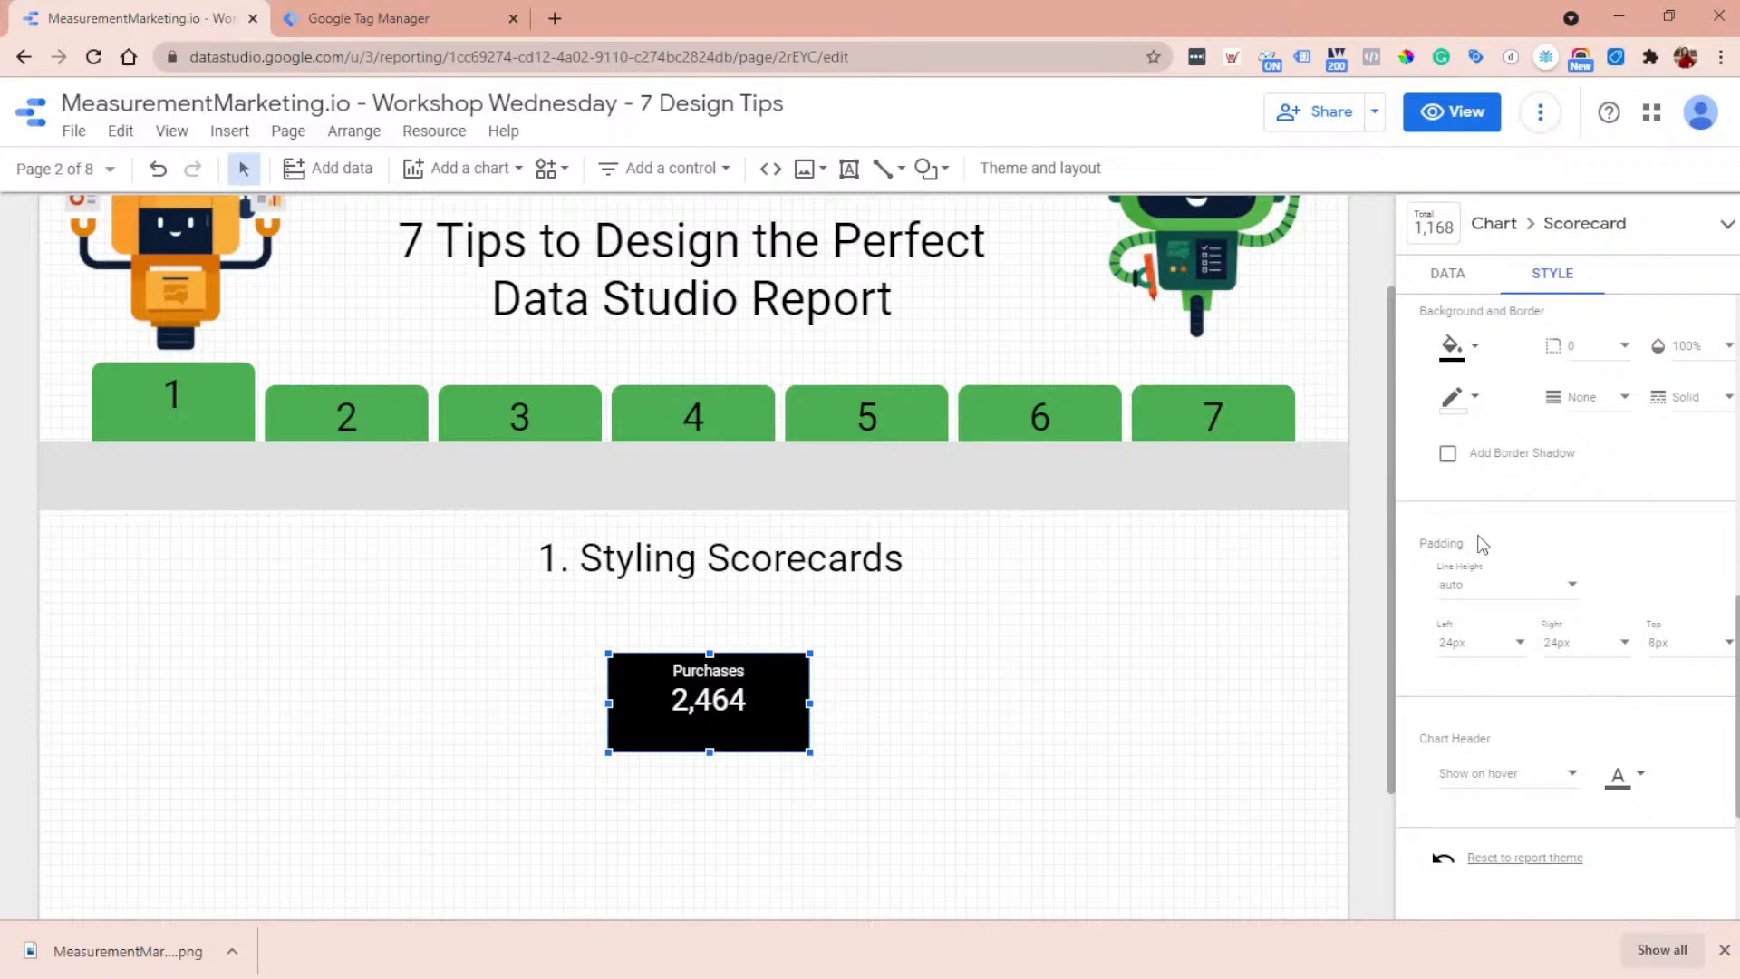
click(1679, 653)
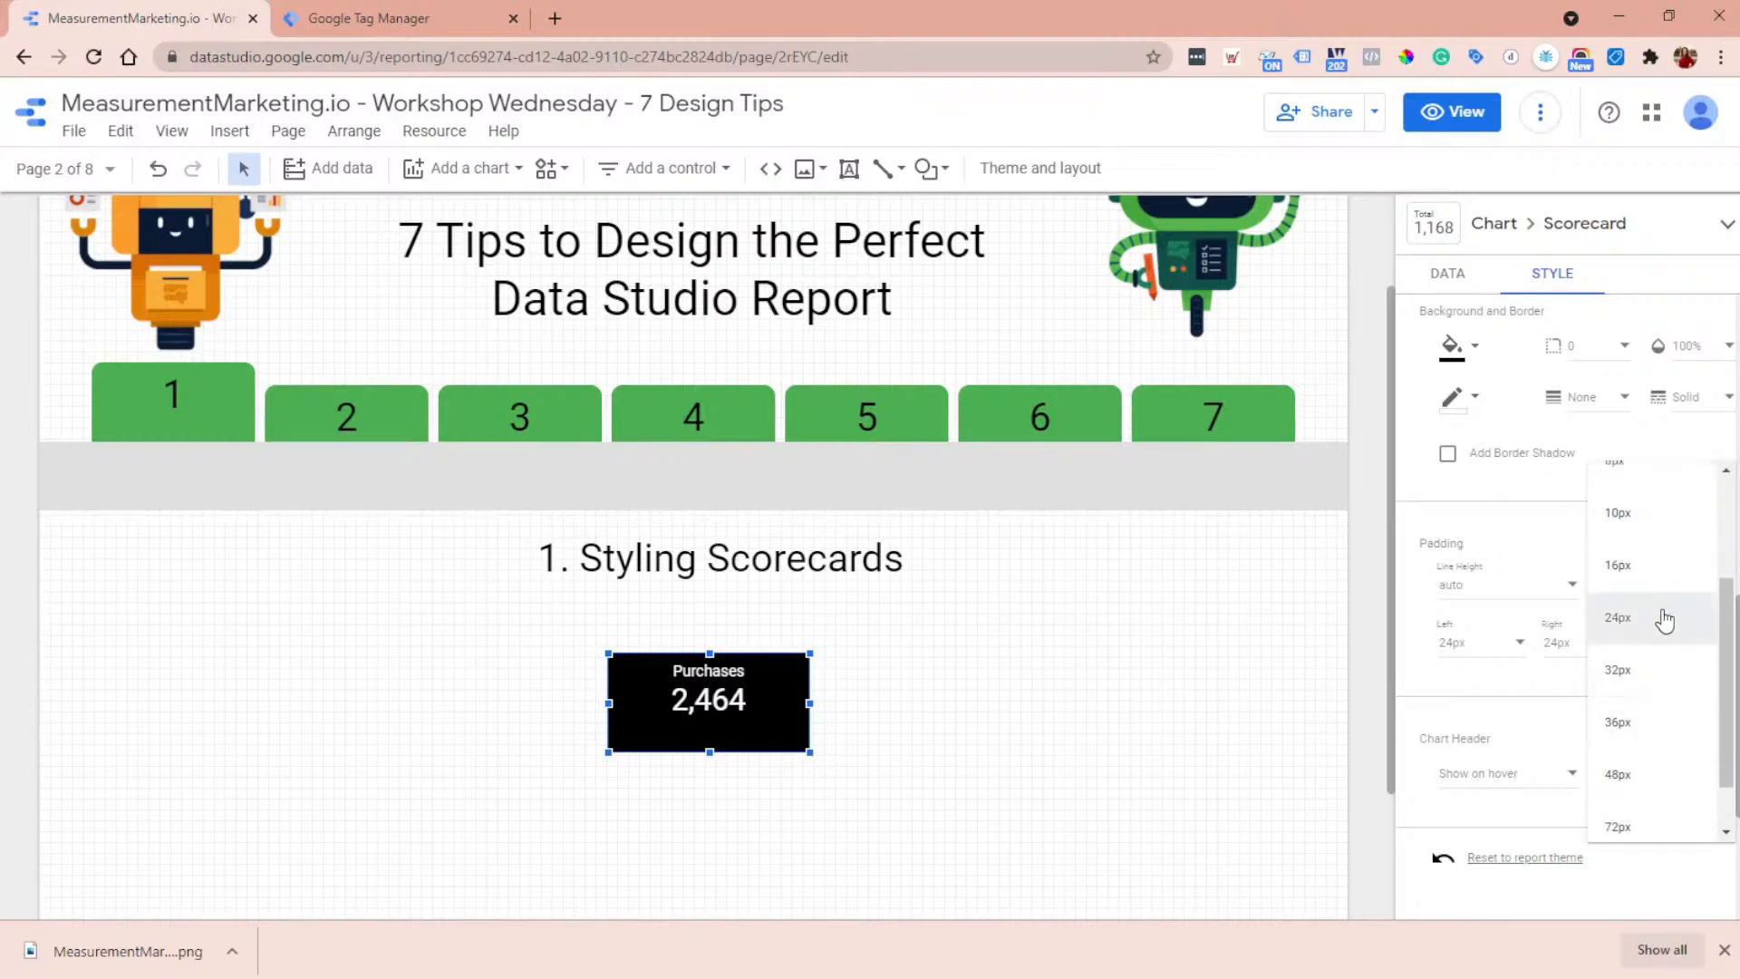
click(1663, 619)
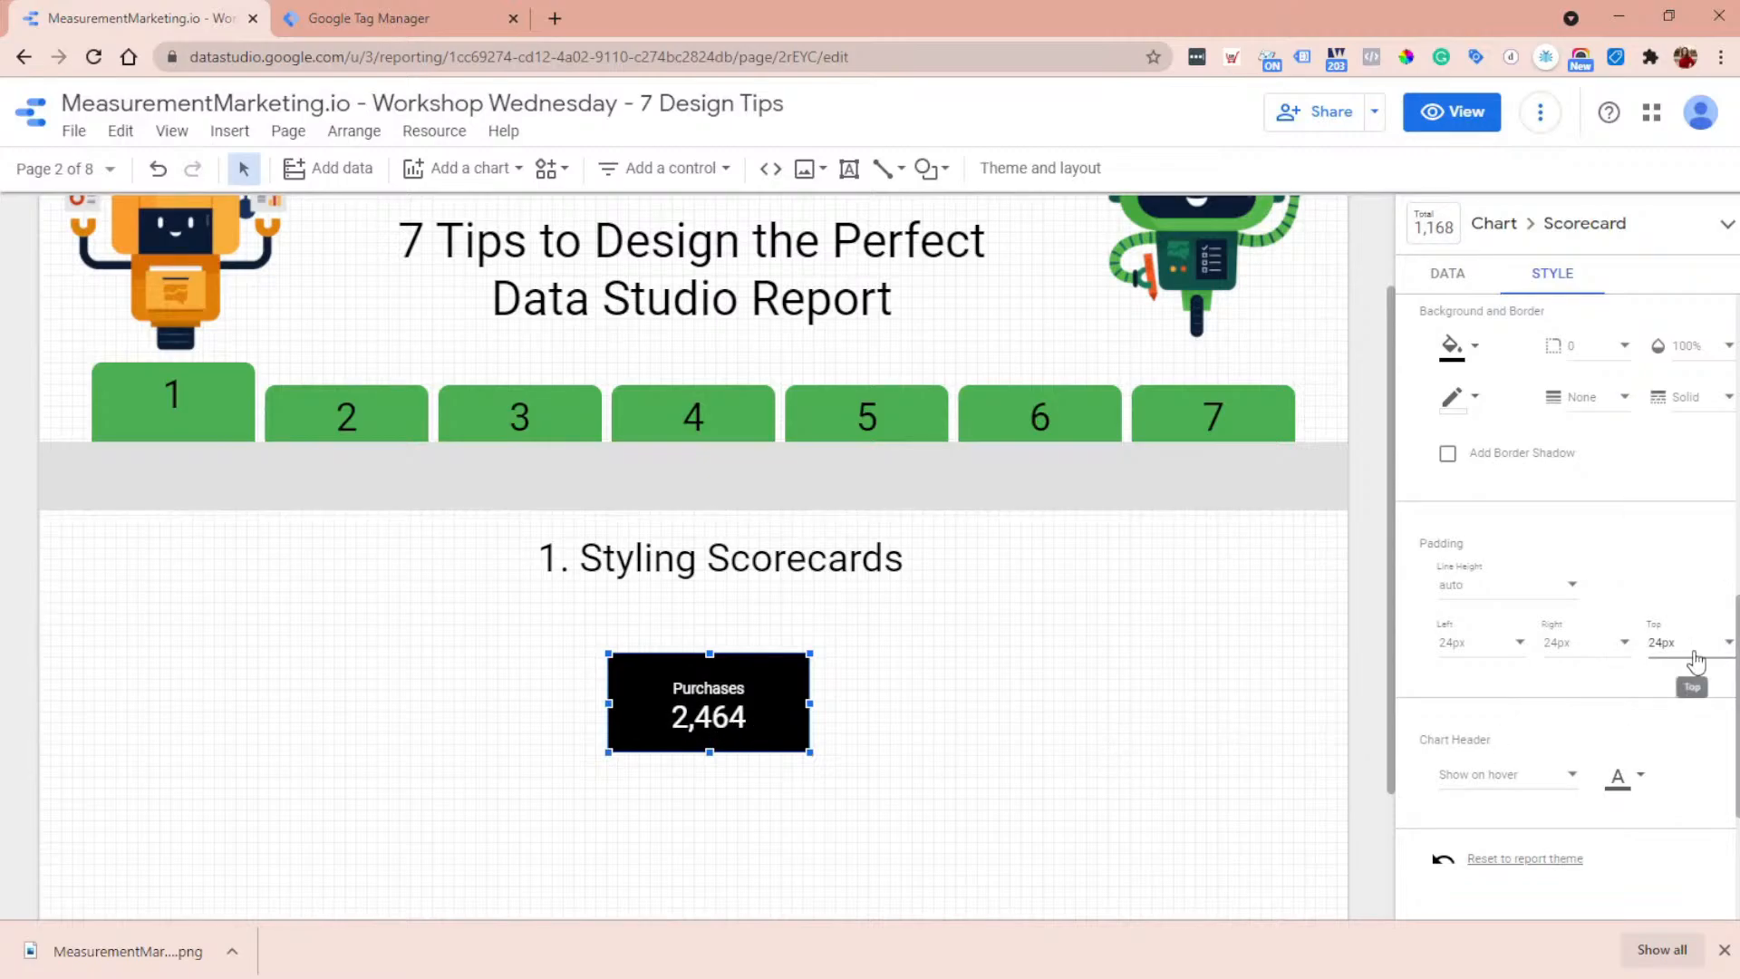
click(1683, 645)
click(1684, 608)
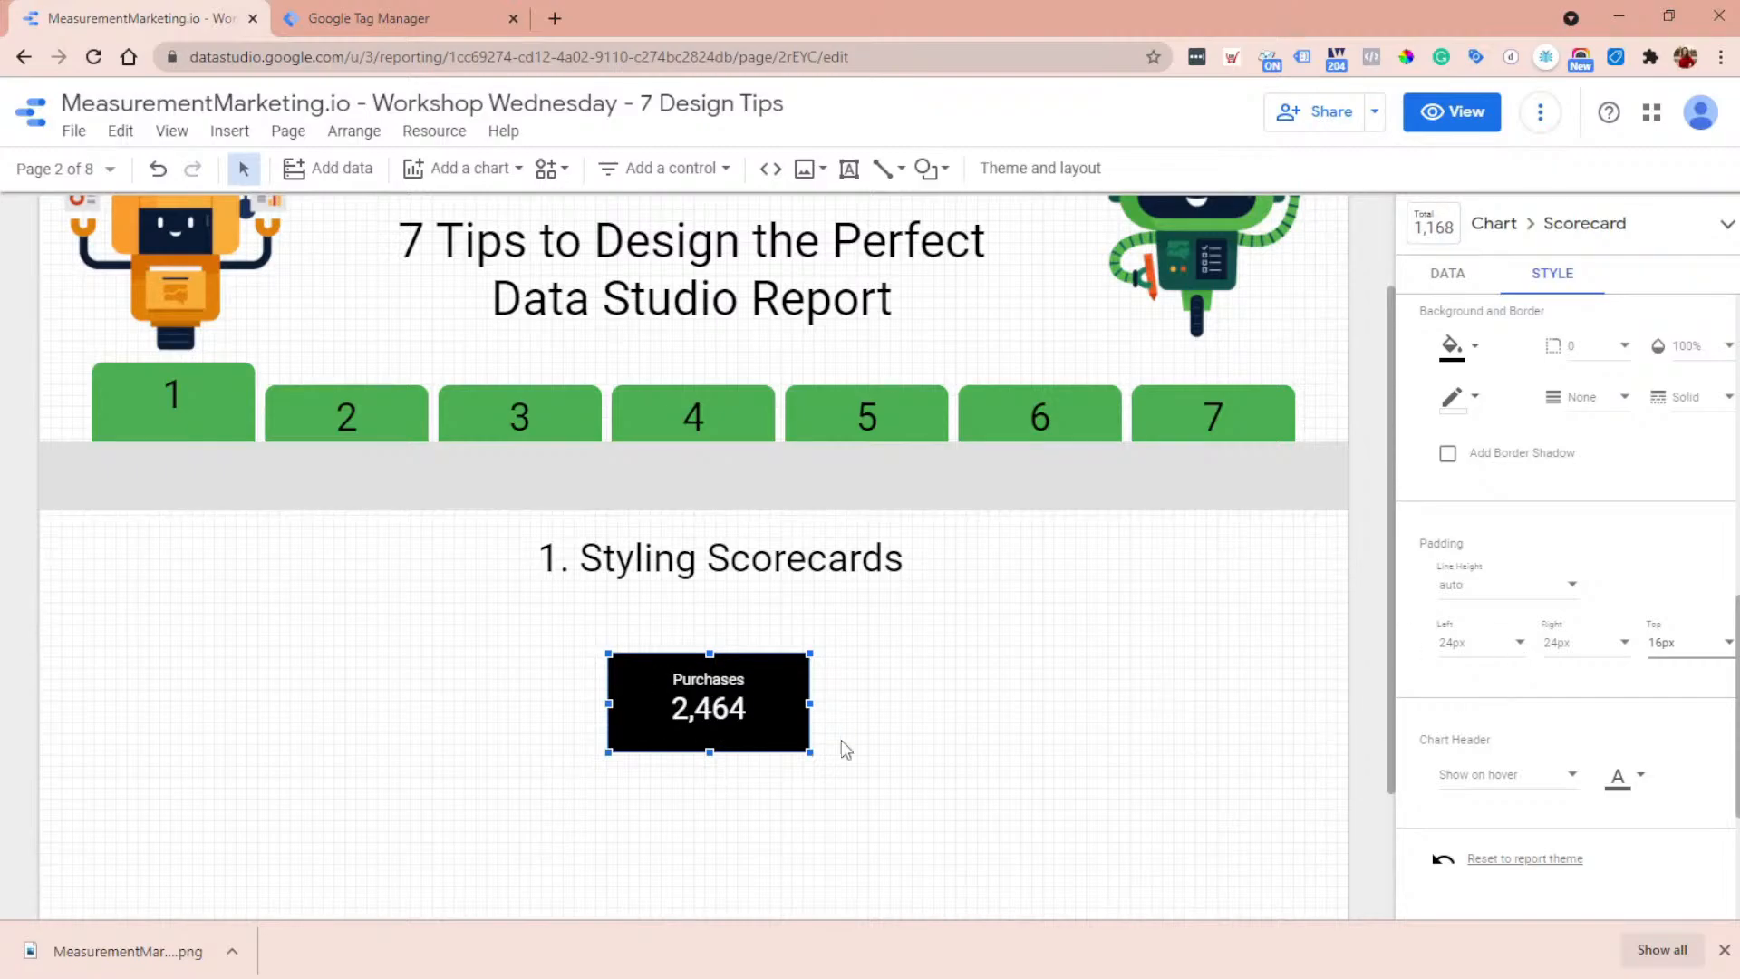
- Change the scorecard's metric to Ecommerce Conversion Rate
click(1453, 280)
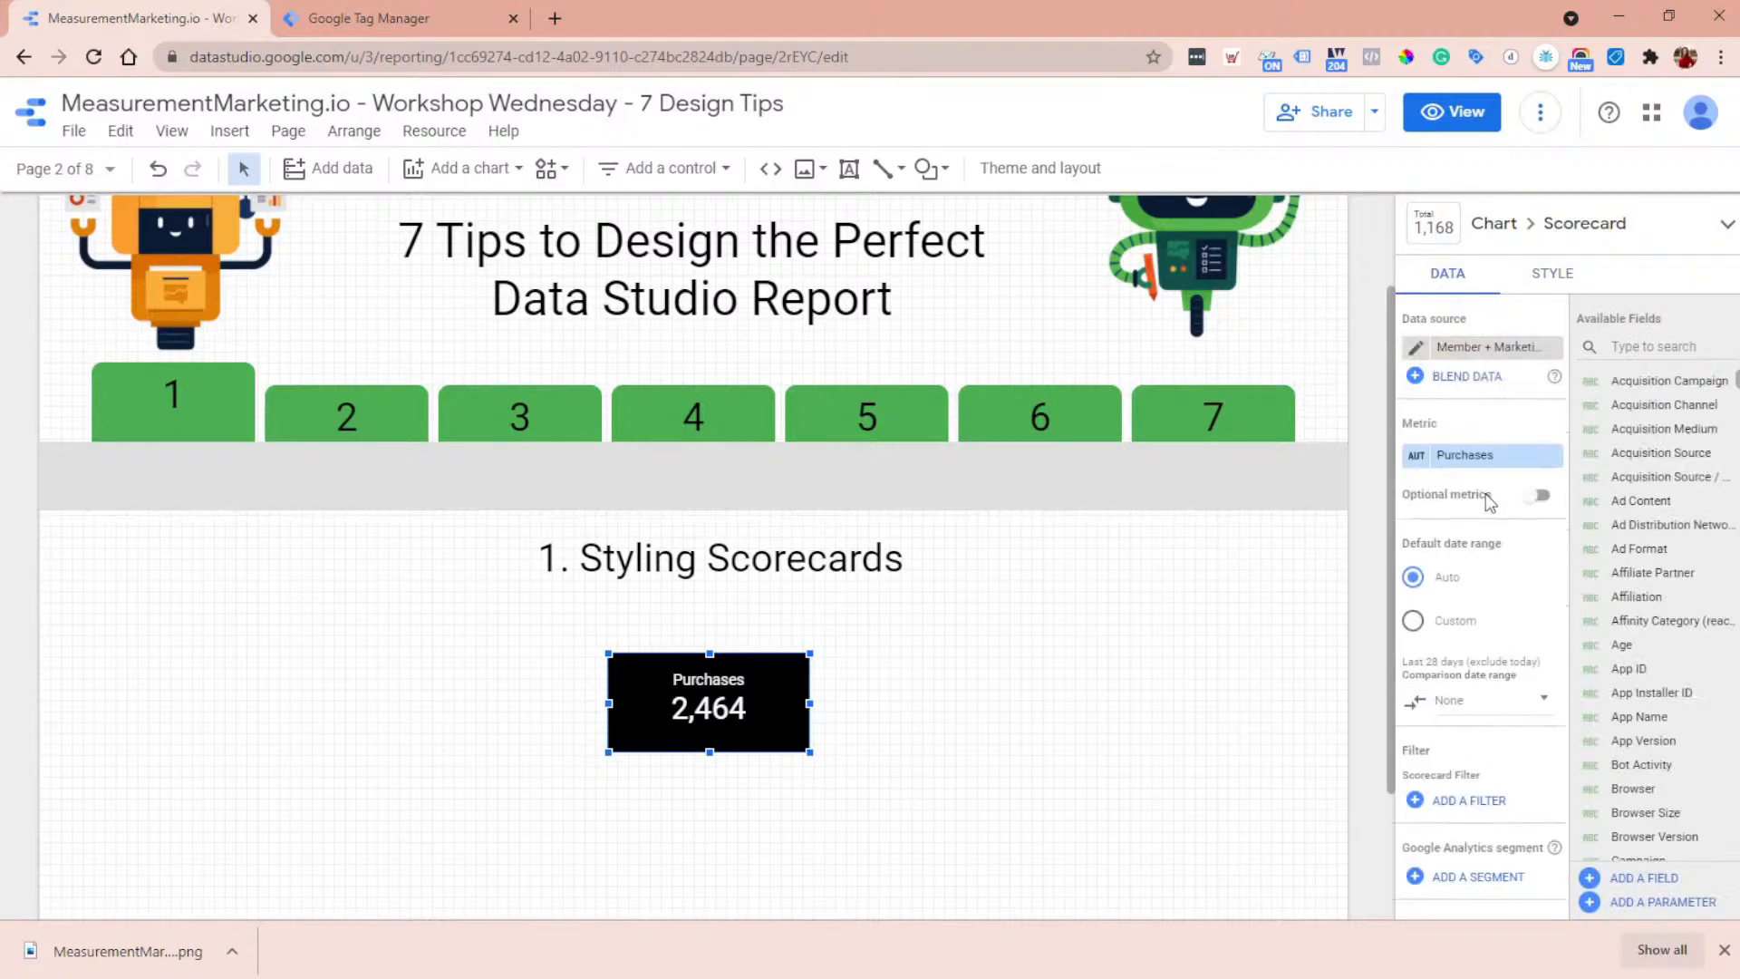
click(1490, 463)
text(em)
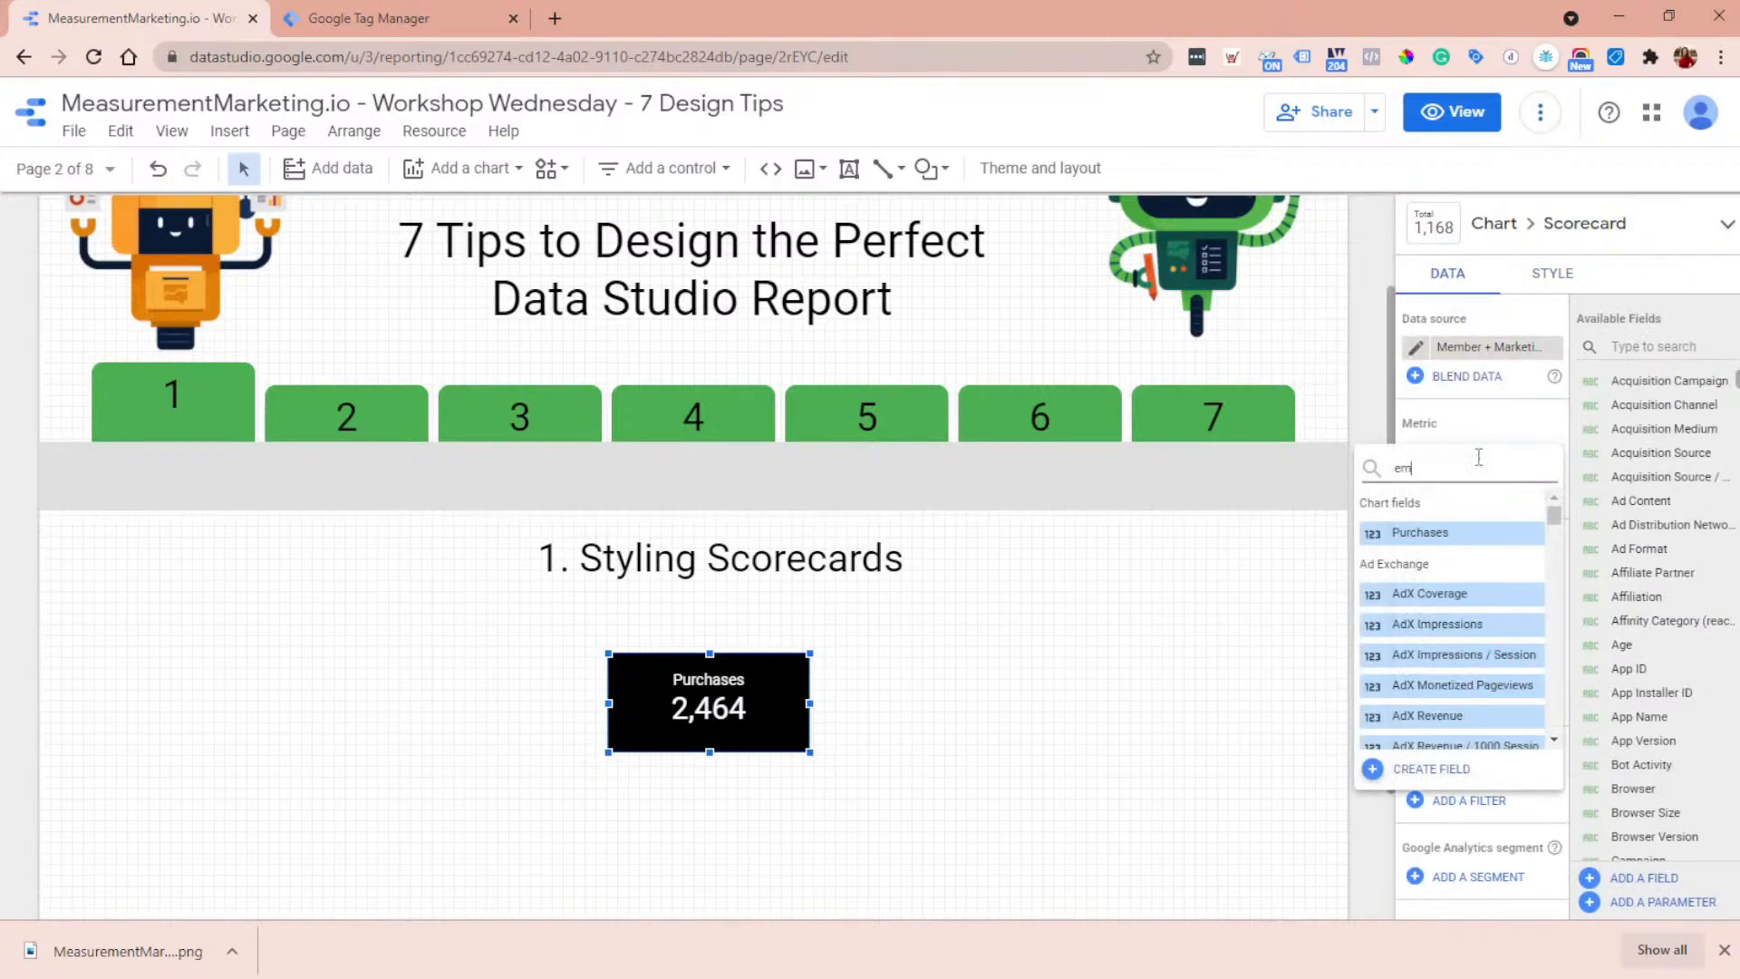
text(com)
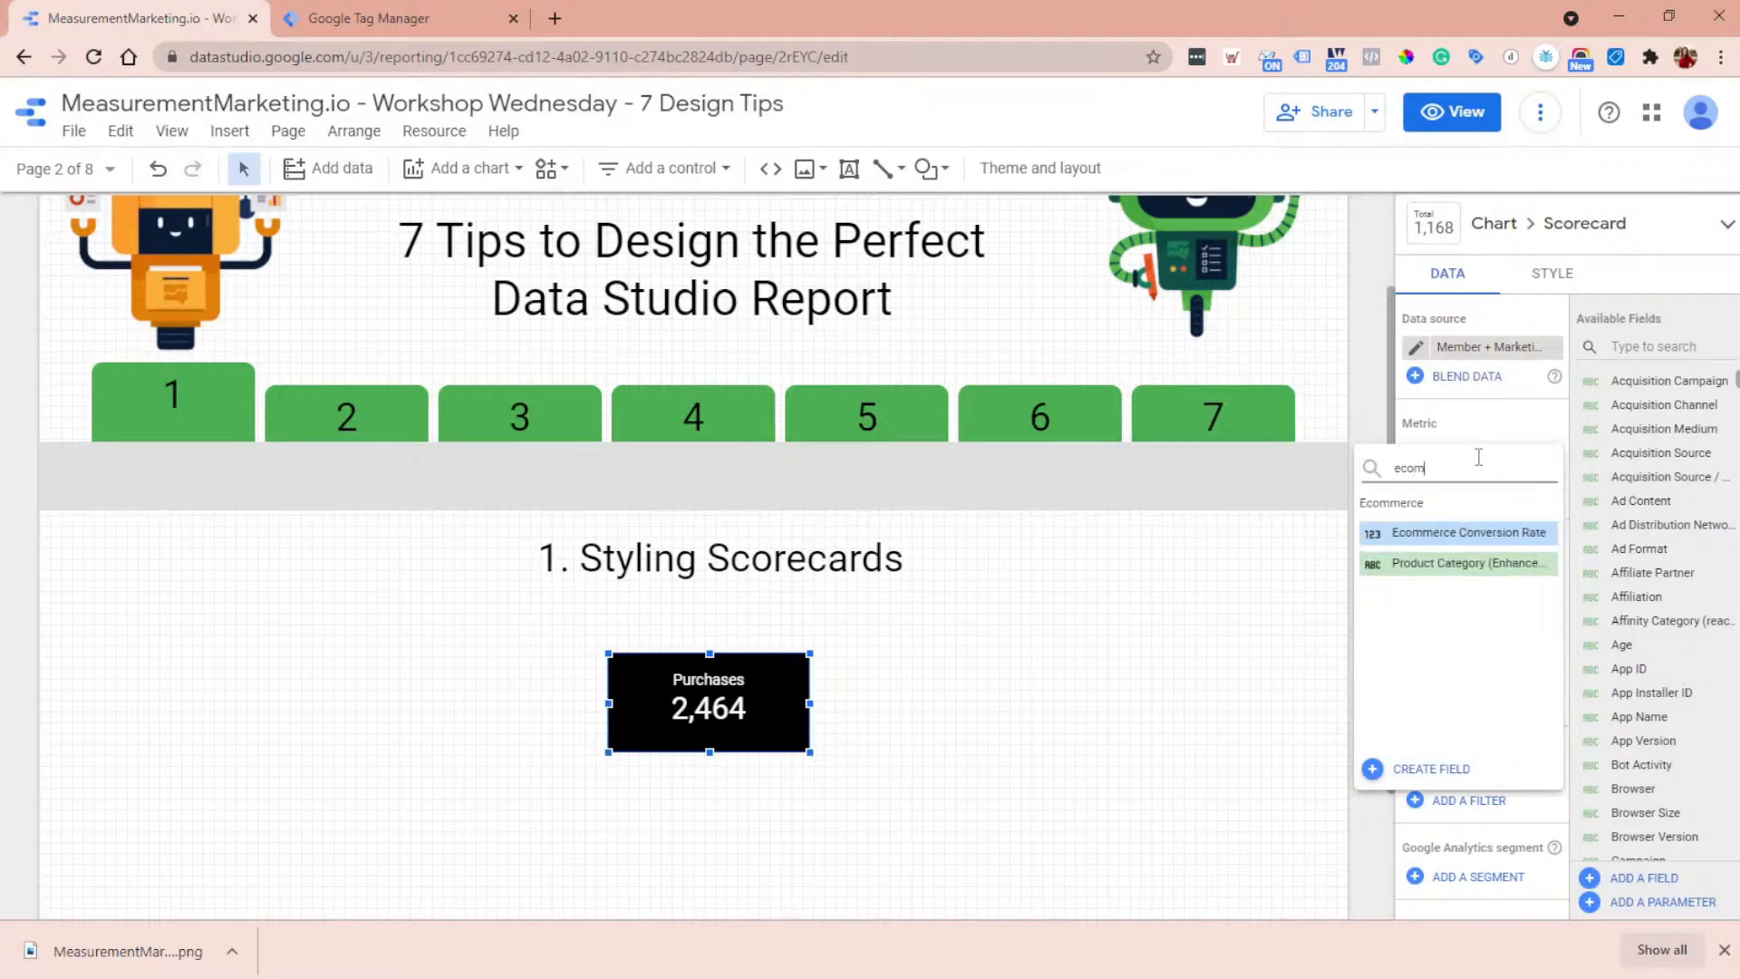
click(1450, 534)
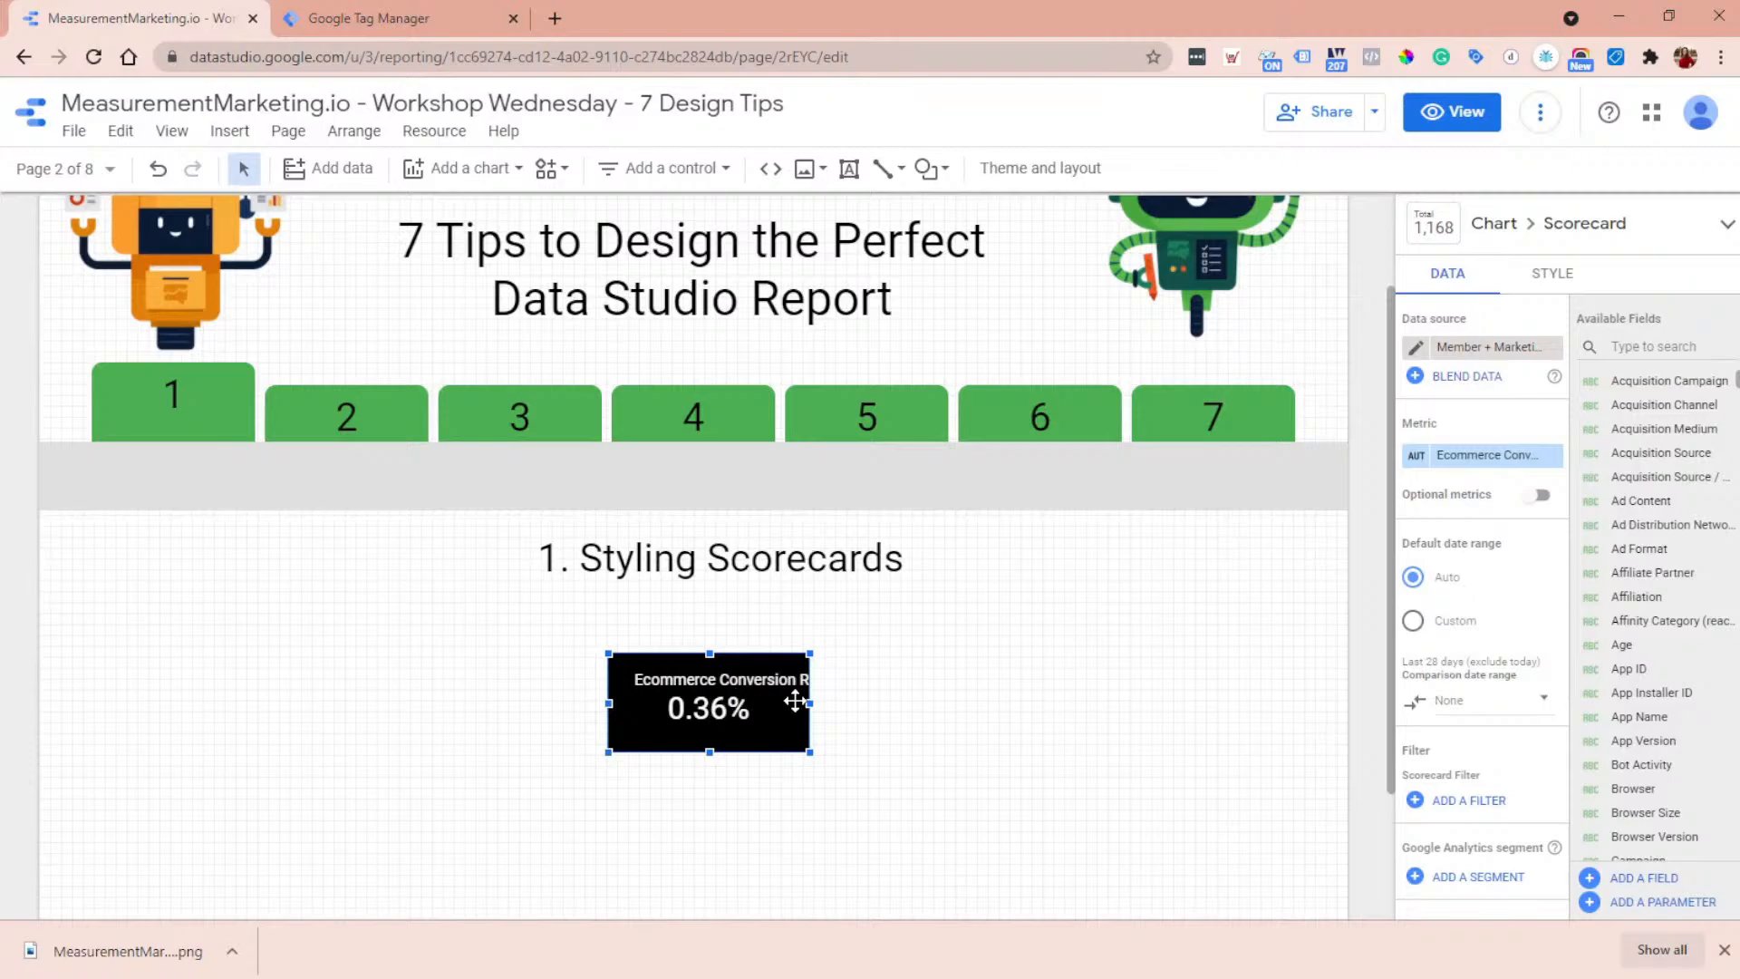
- Try widening the scorecard to fit its full metric name, and shrink it back to roughly its former width
drag(810, 703, 868, 701)
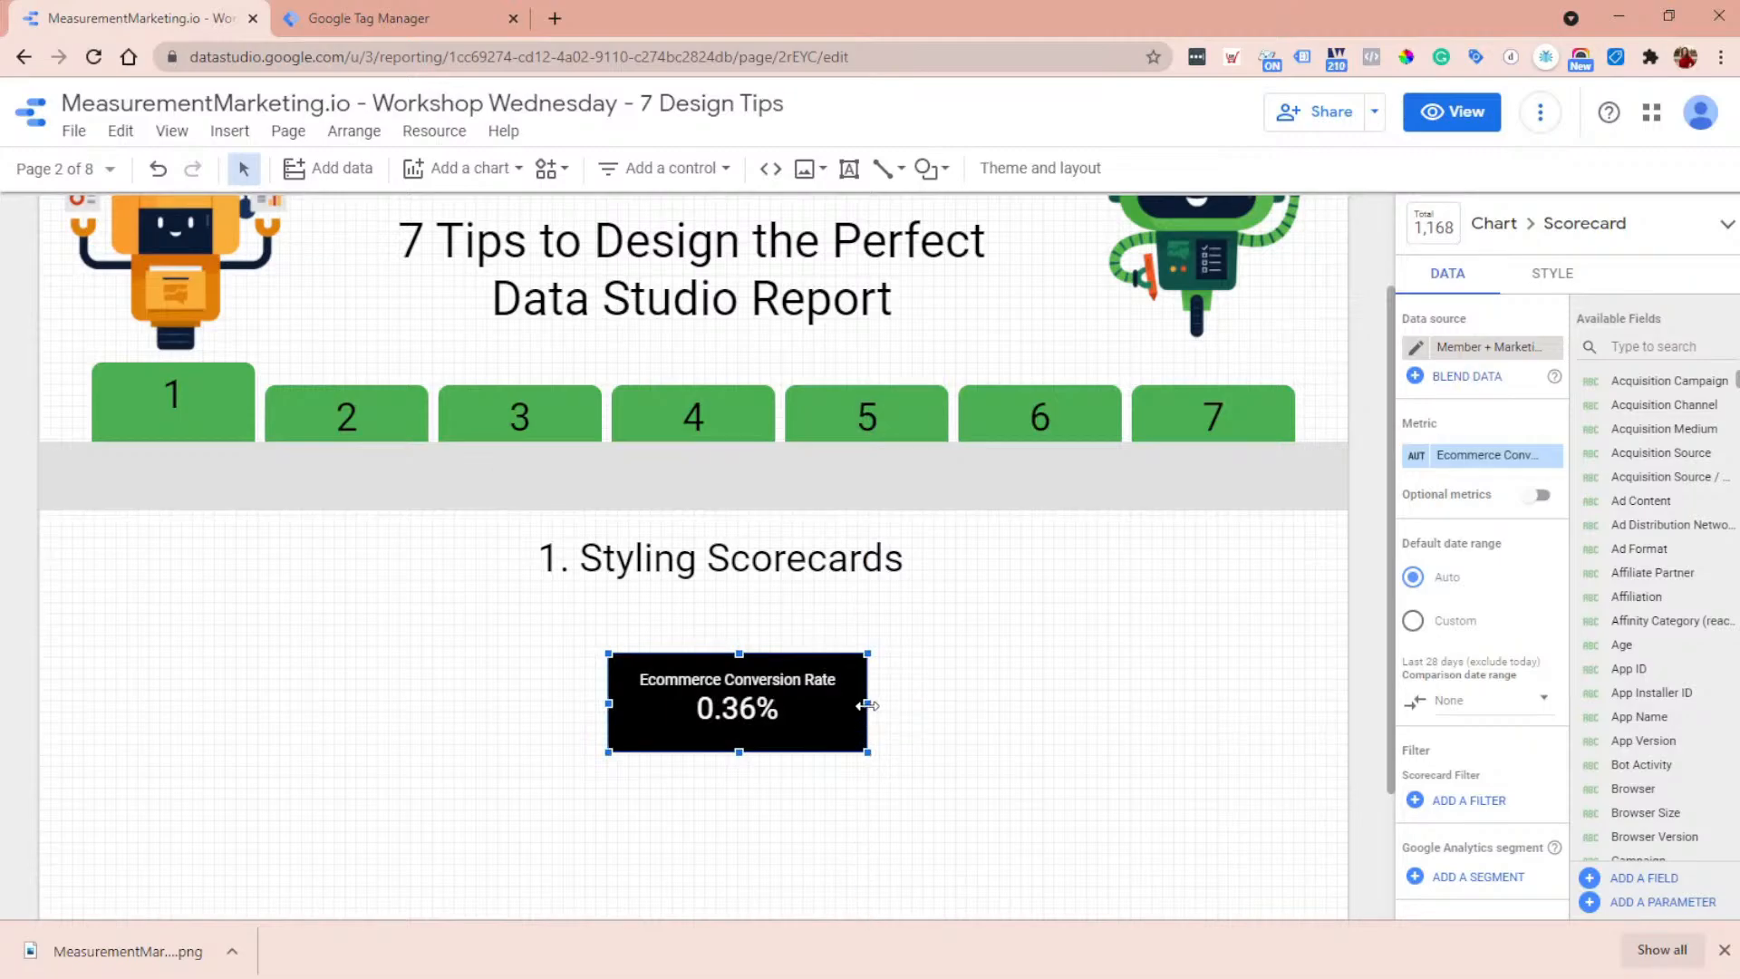
drag(867, 705, 803, 705)
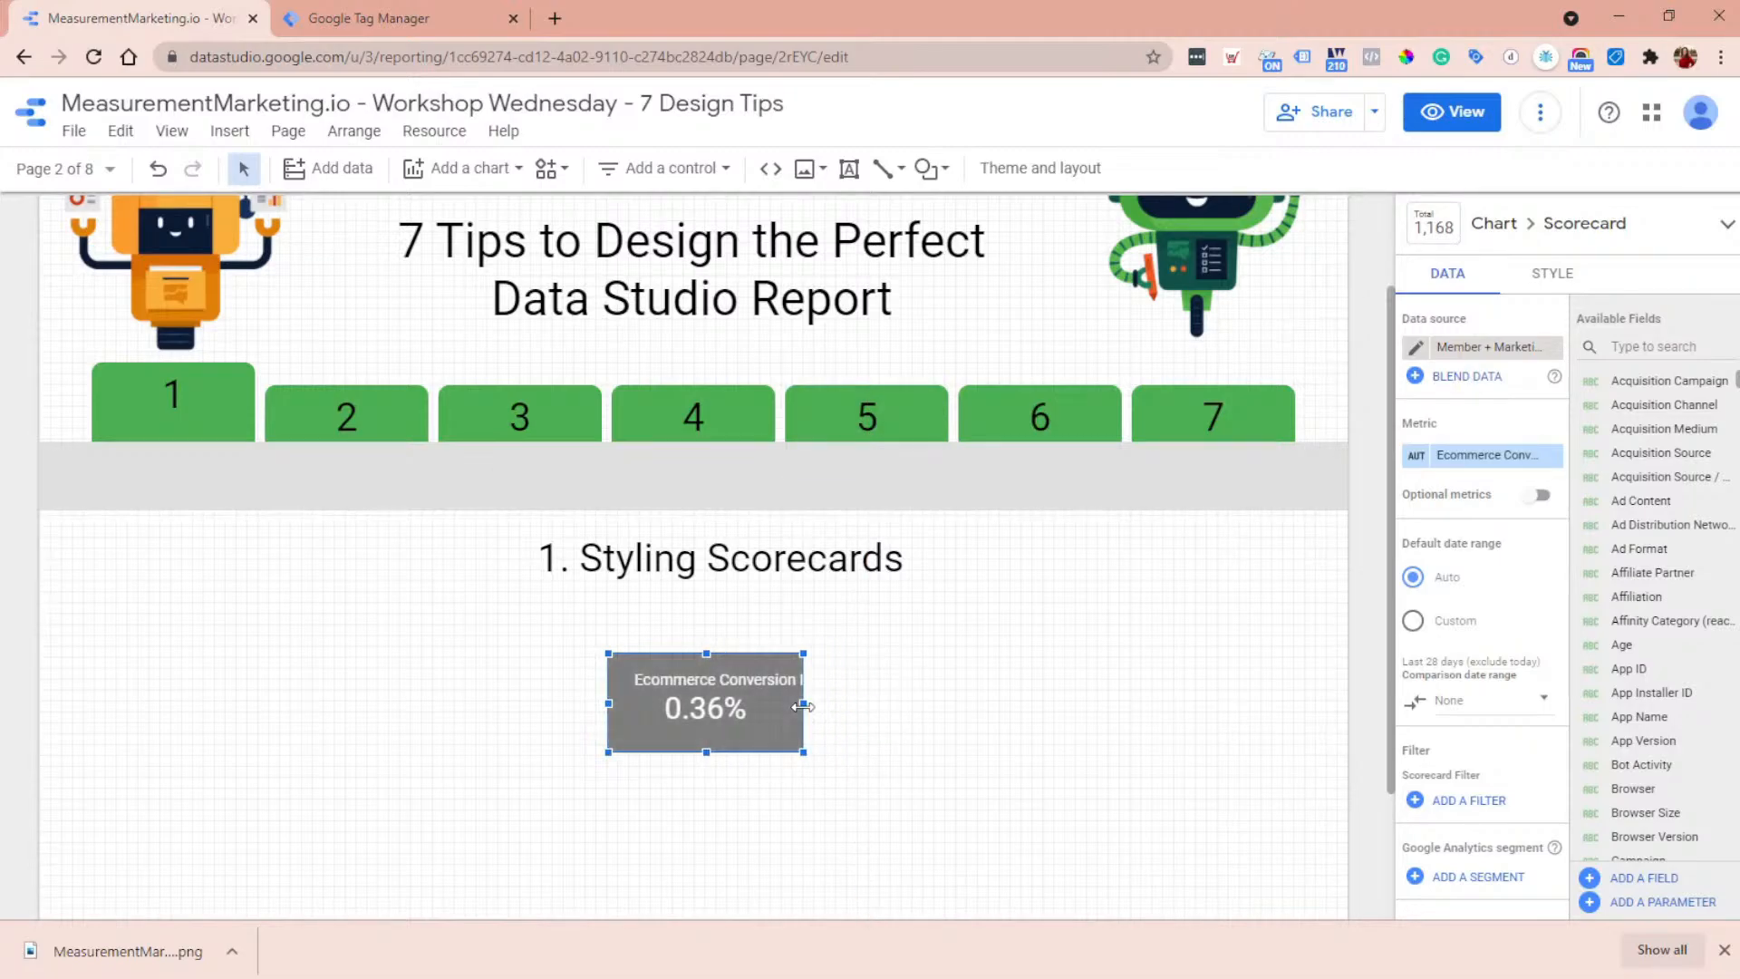
click(1412, 464)
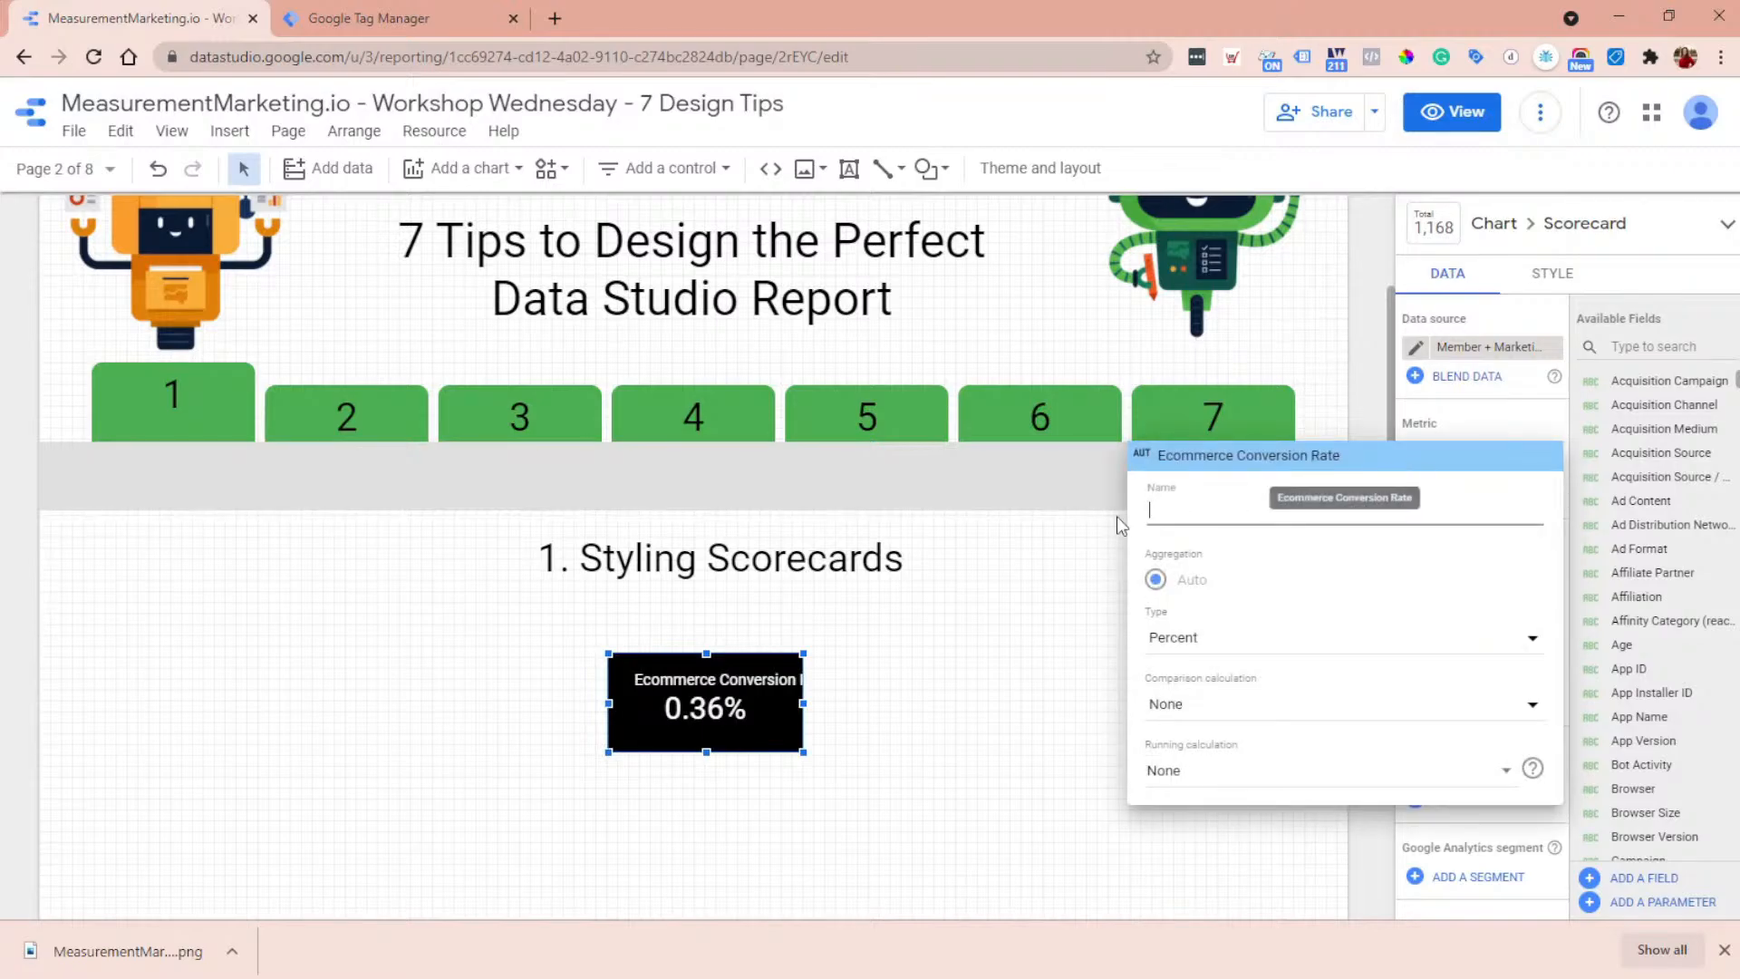
click(1570, 281)
- Set the scorecard's left and right padding to 0px and widen it slightly so the metric name fits
click(1552, 276)
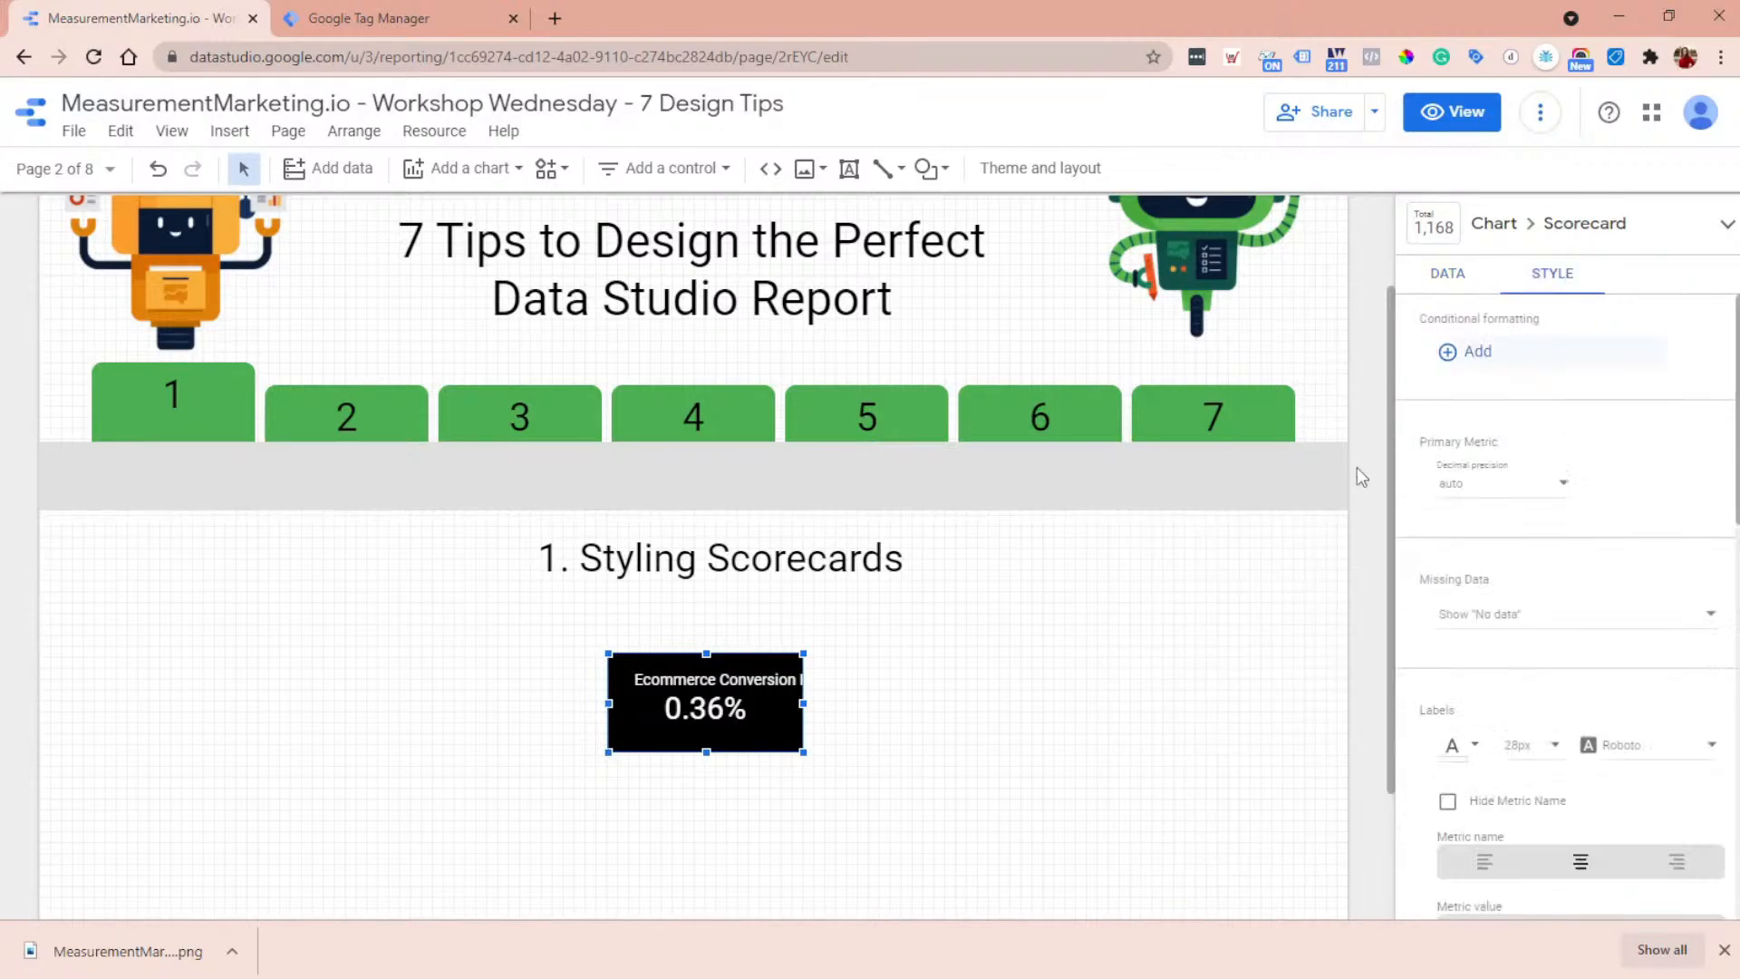
scroll(1617, 521, down, 8)
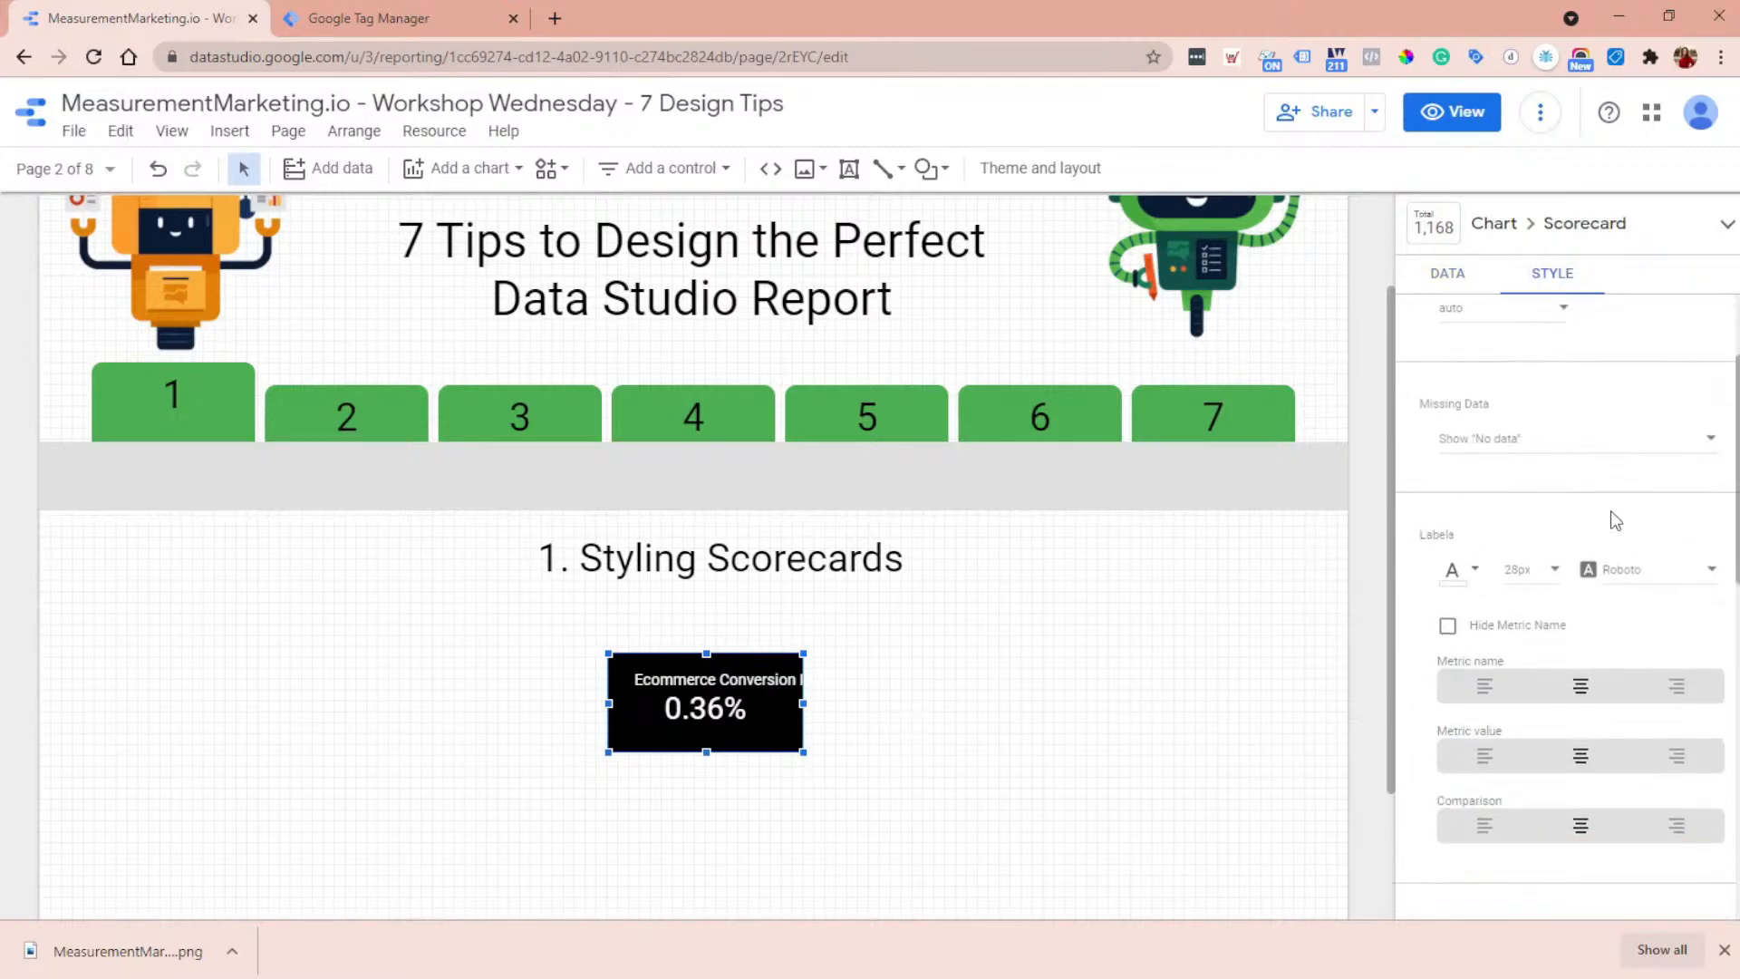
scroll(1617, 526, down, 2)
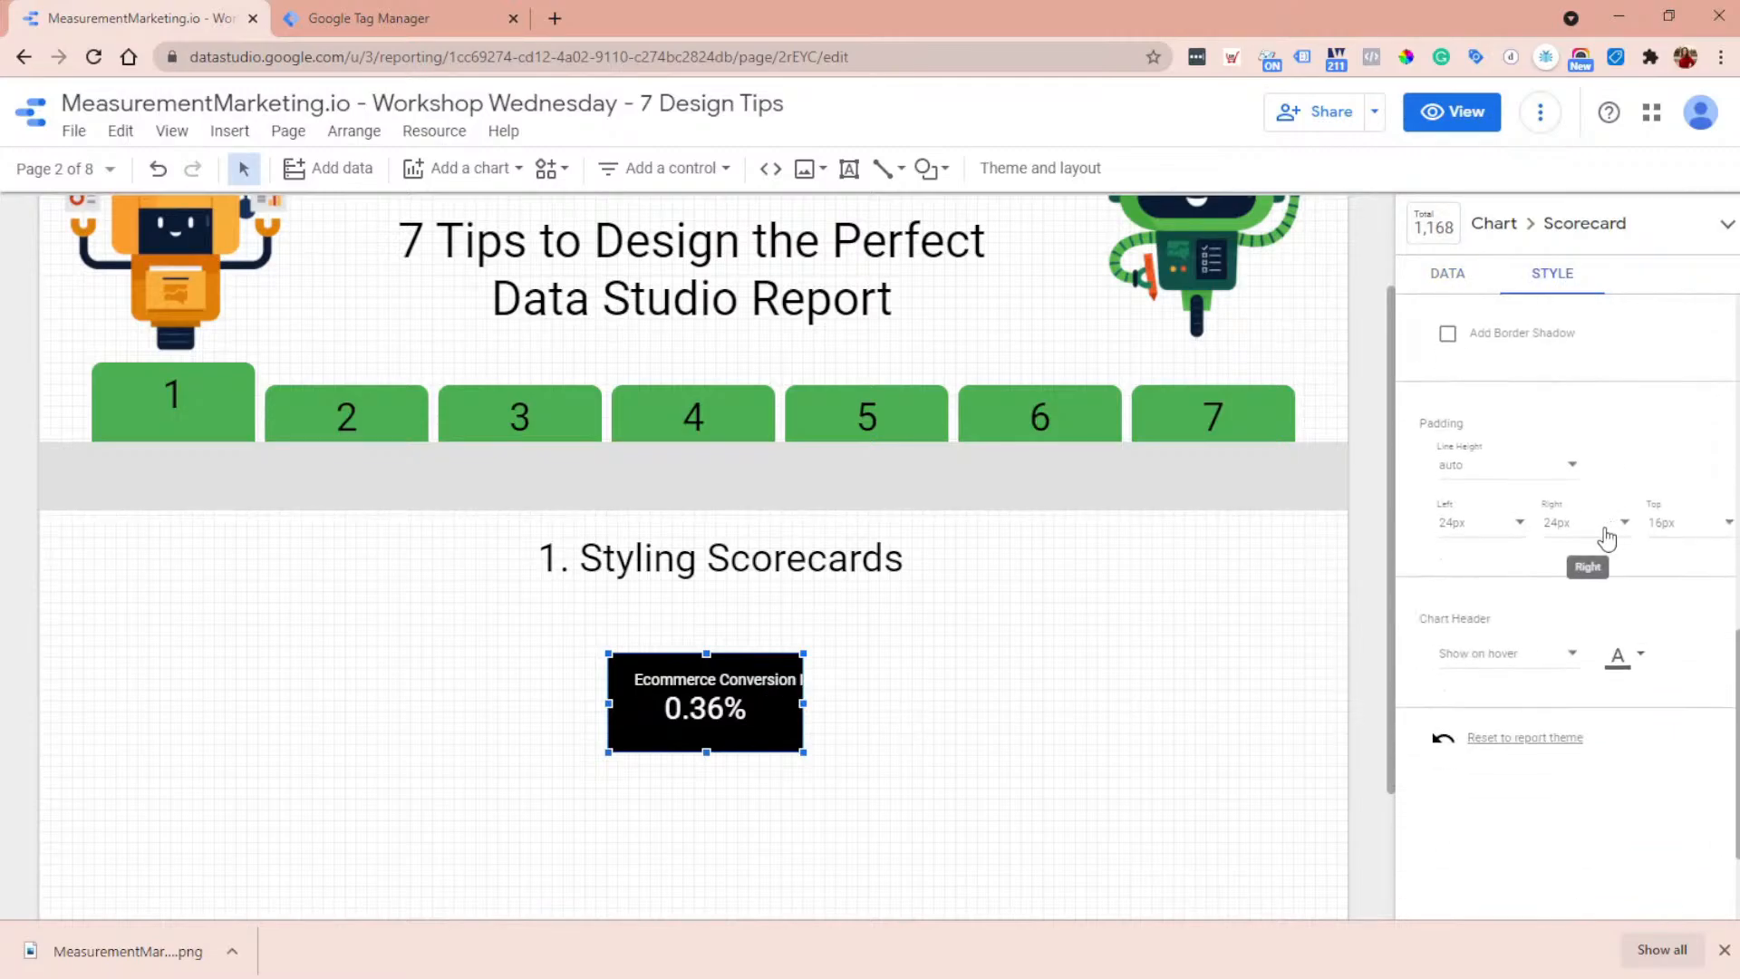
click(1475, 523)
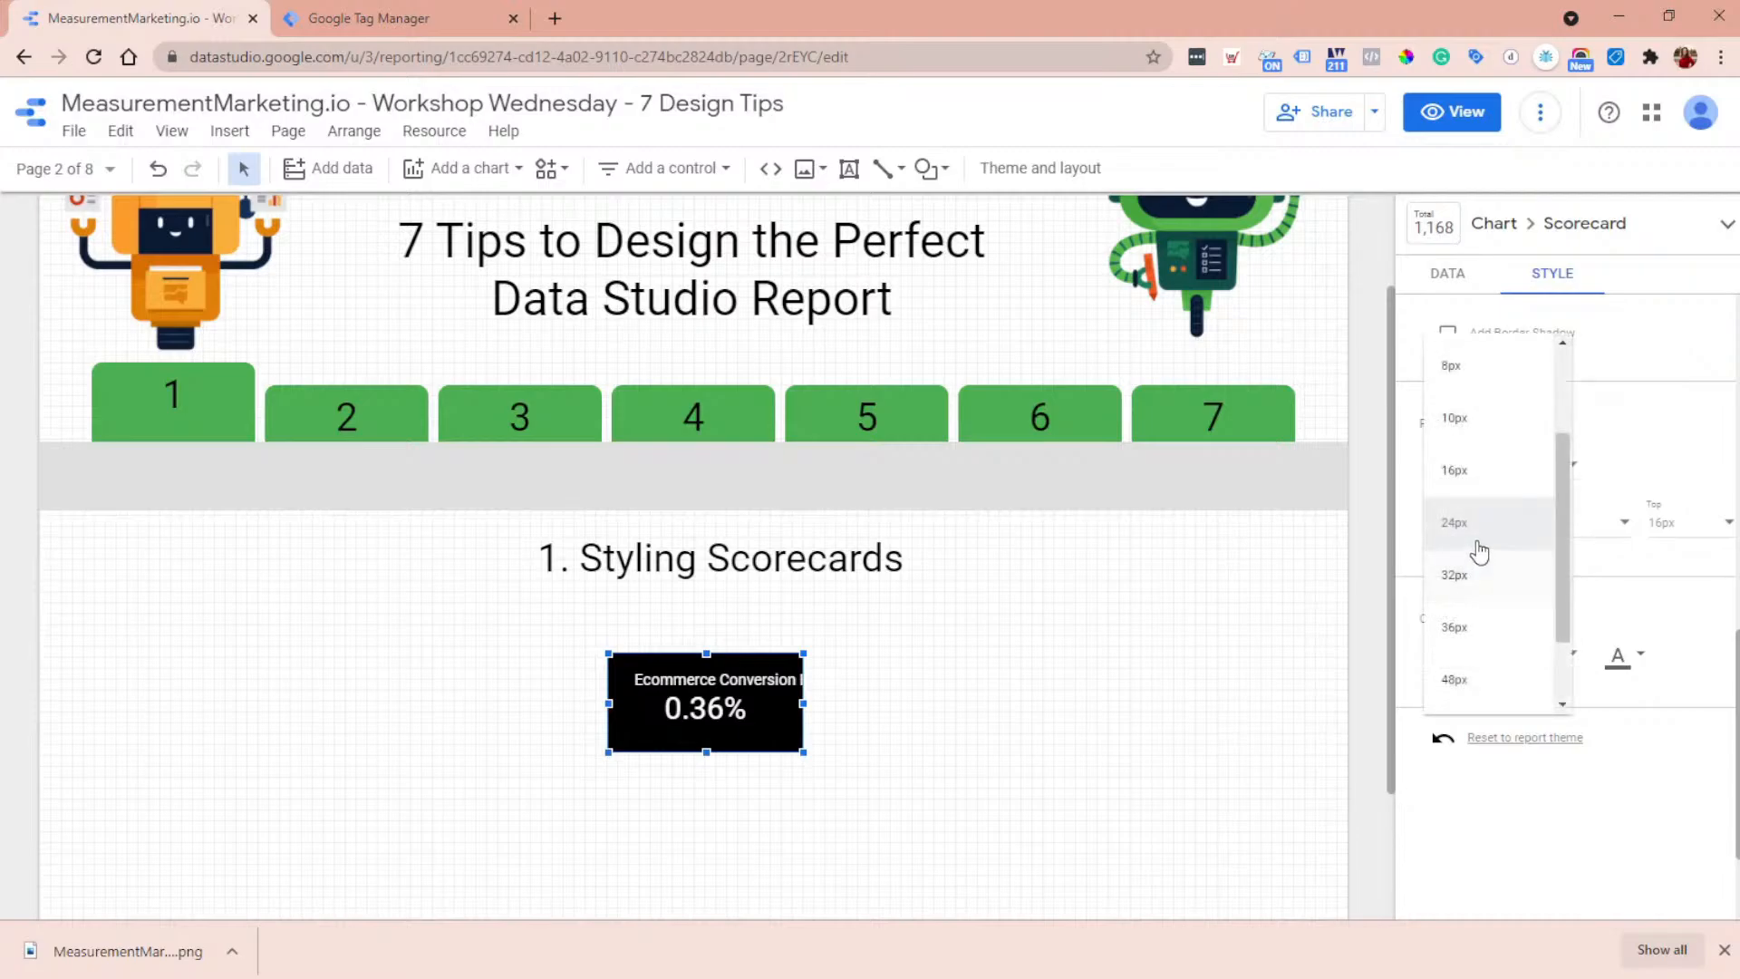
scroll(1486, 535, up, 2)
click(1479, 363)
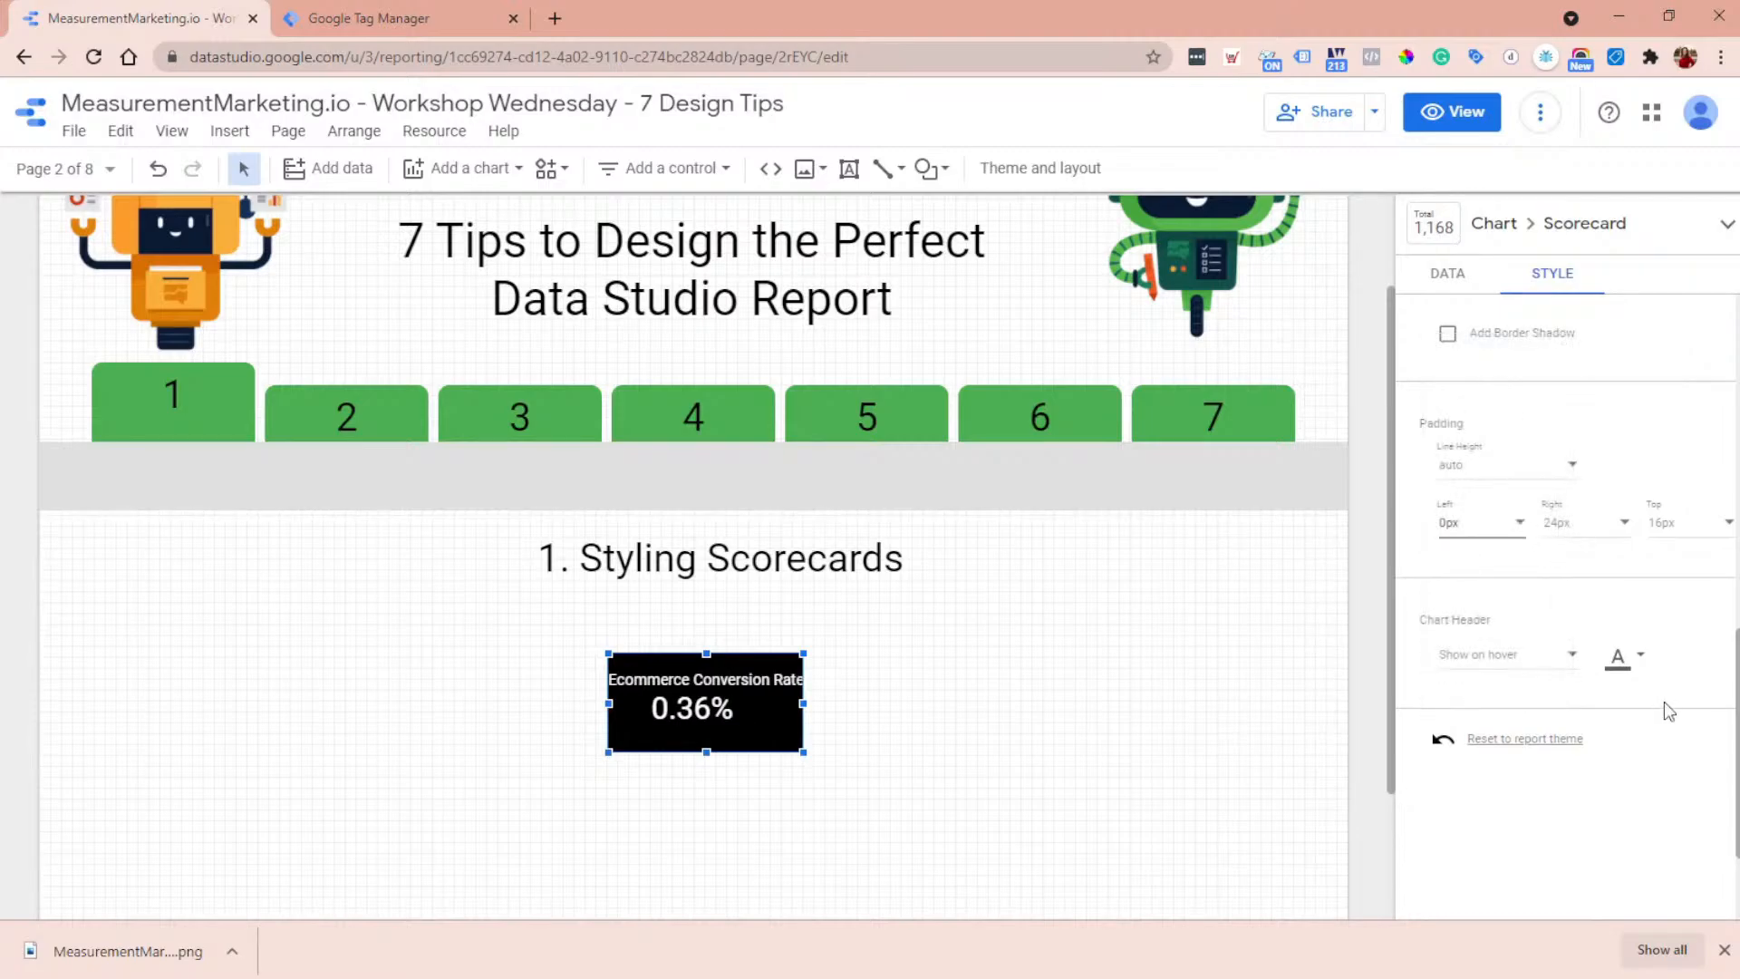
click(1597, 534)
scroll(1600, 416, up, 3)
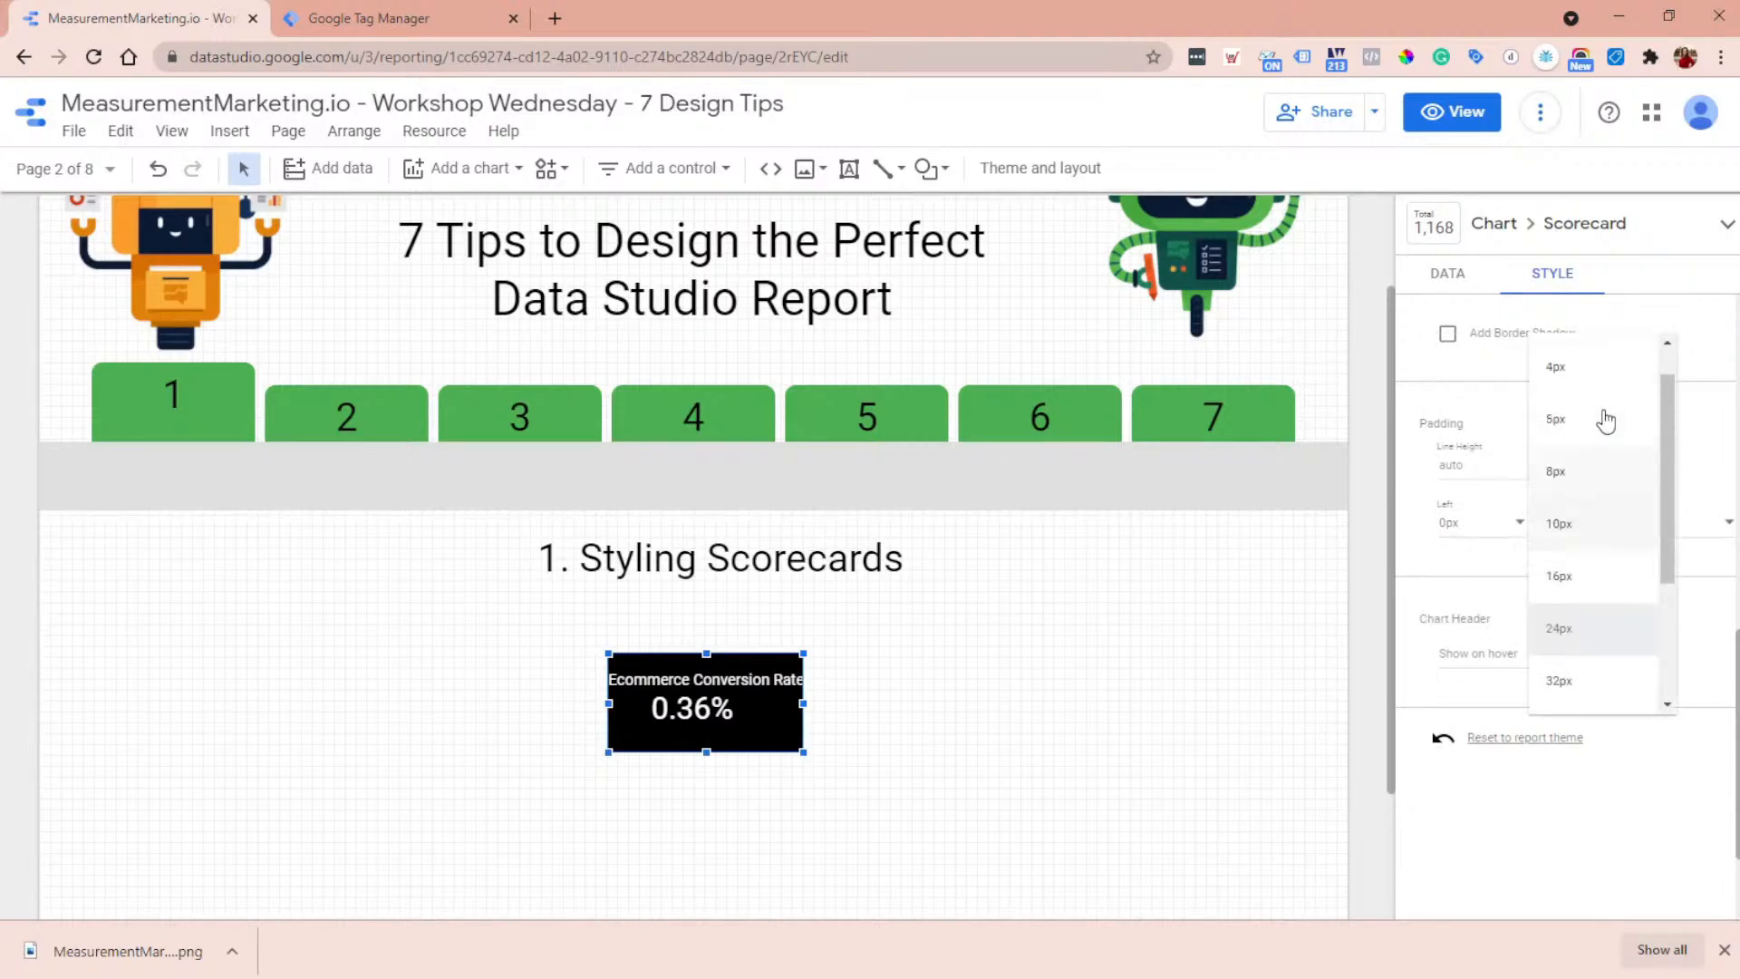
click(1600, 367)
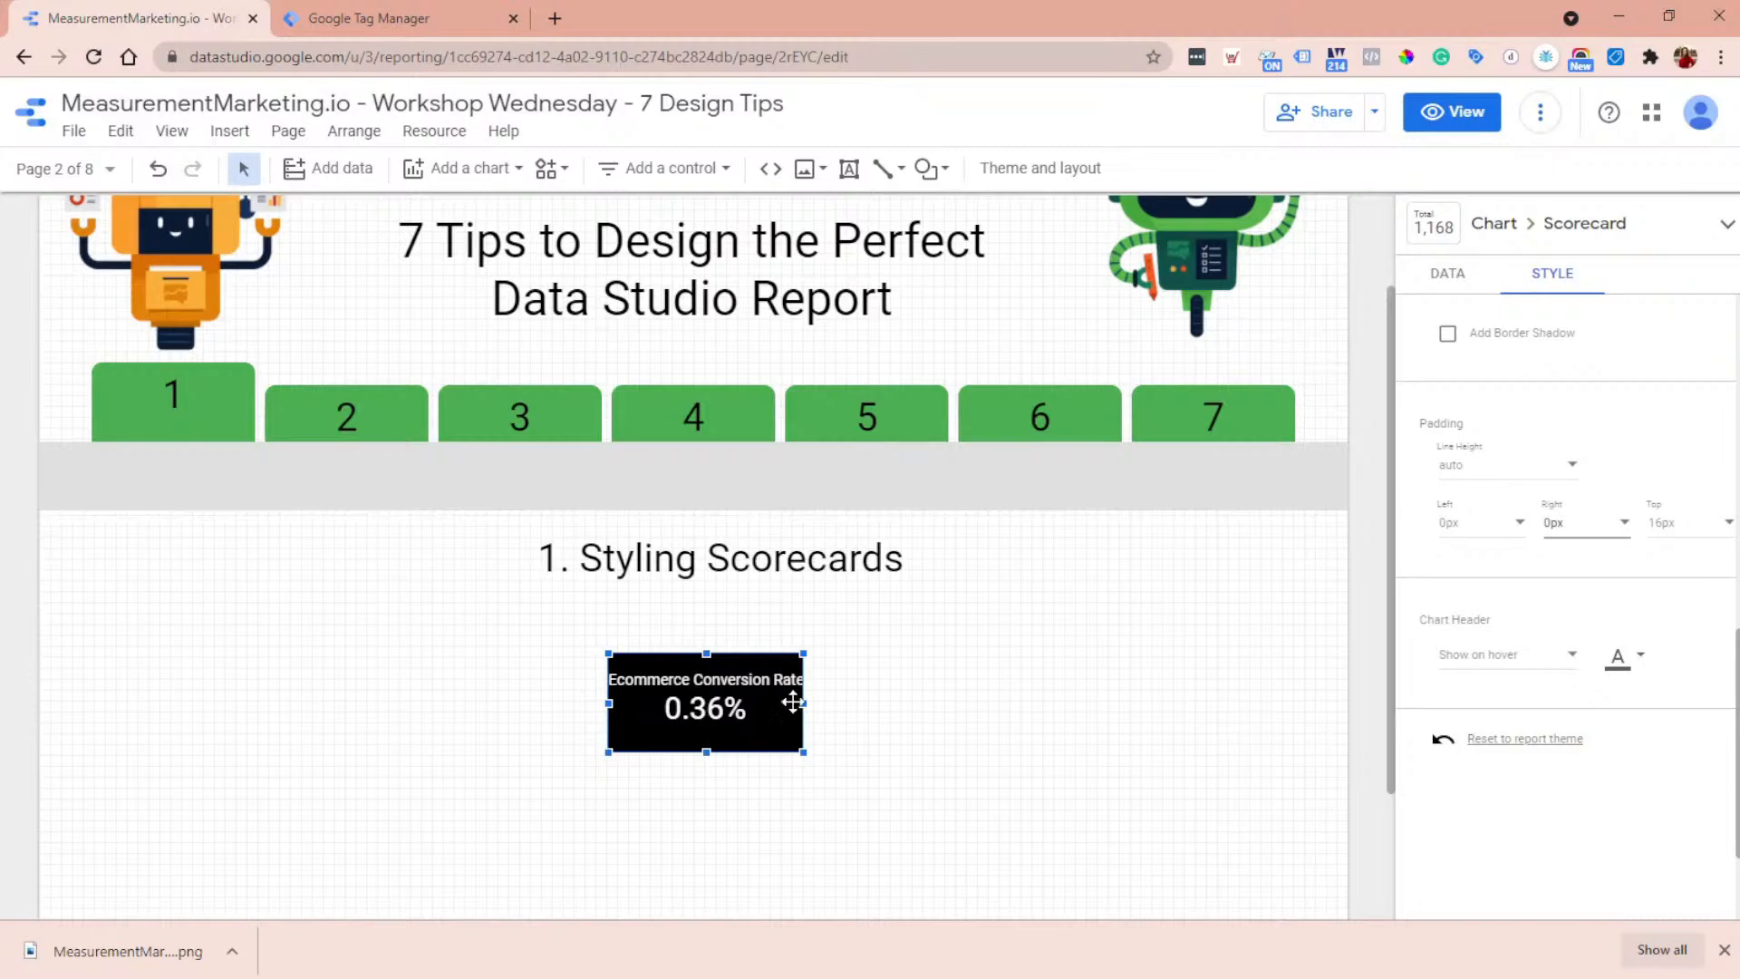
drag(808, 701, 829, 702)
- Try a left padding of 24px on the scorecard, and return it to 0px
click(1487, 534)
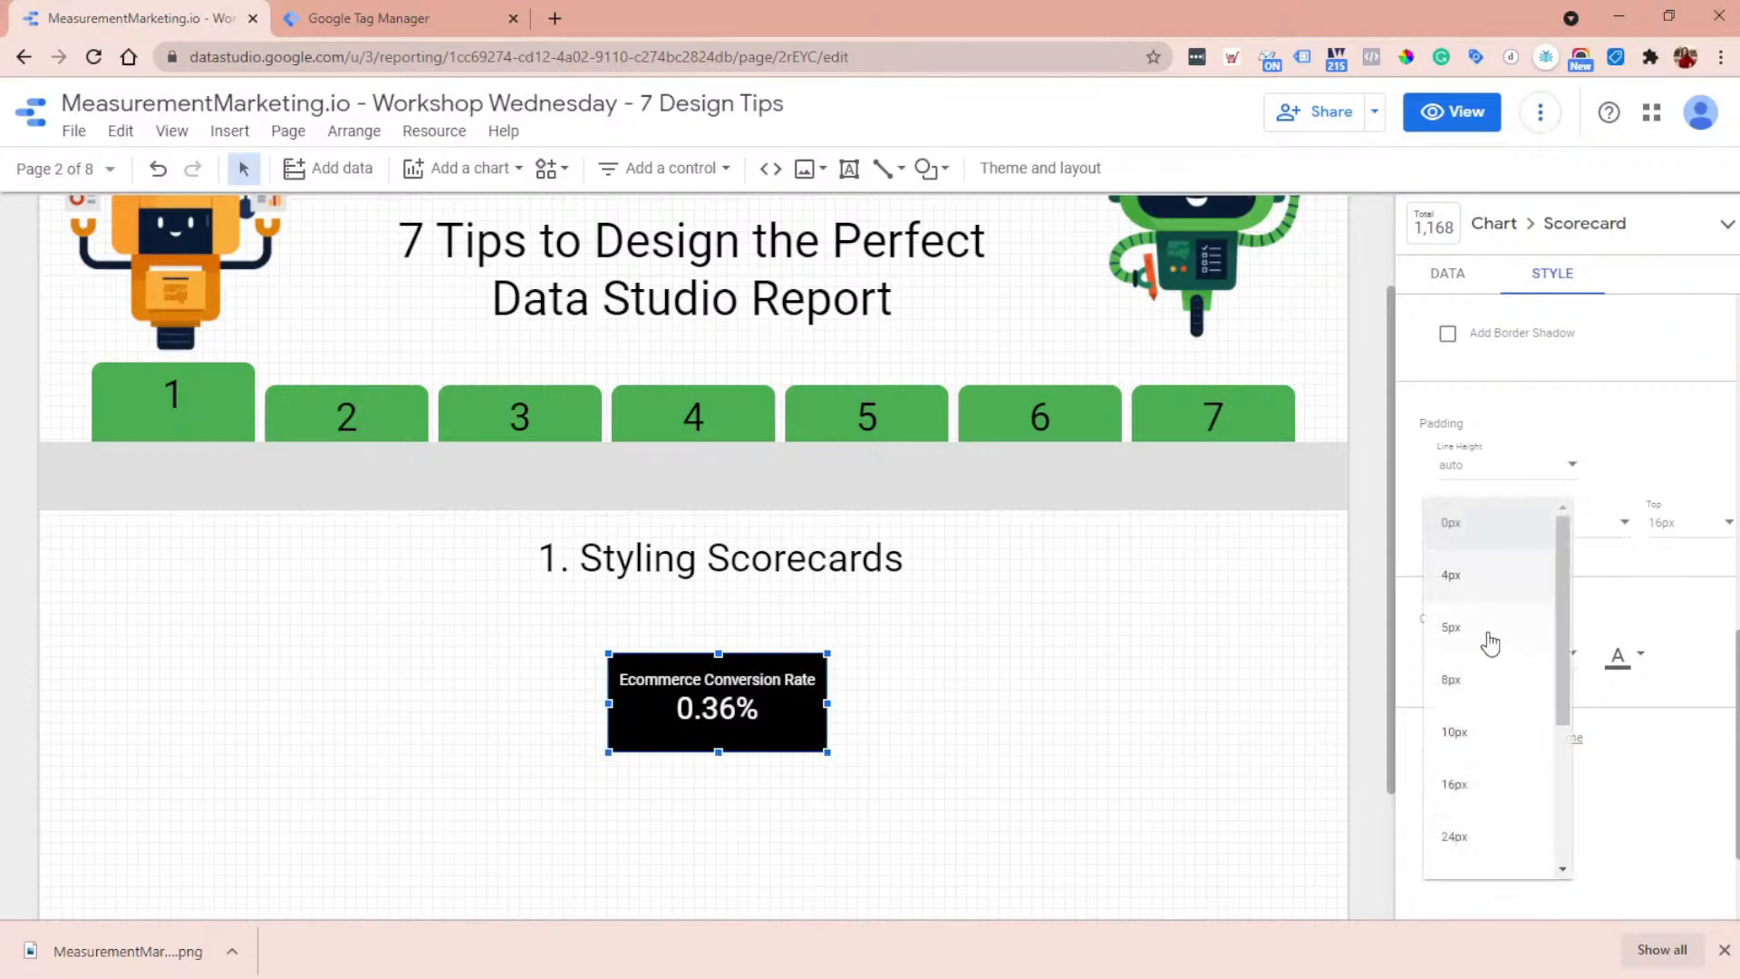
scroll(1481, 648, down, 3)
click(1477, 658)
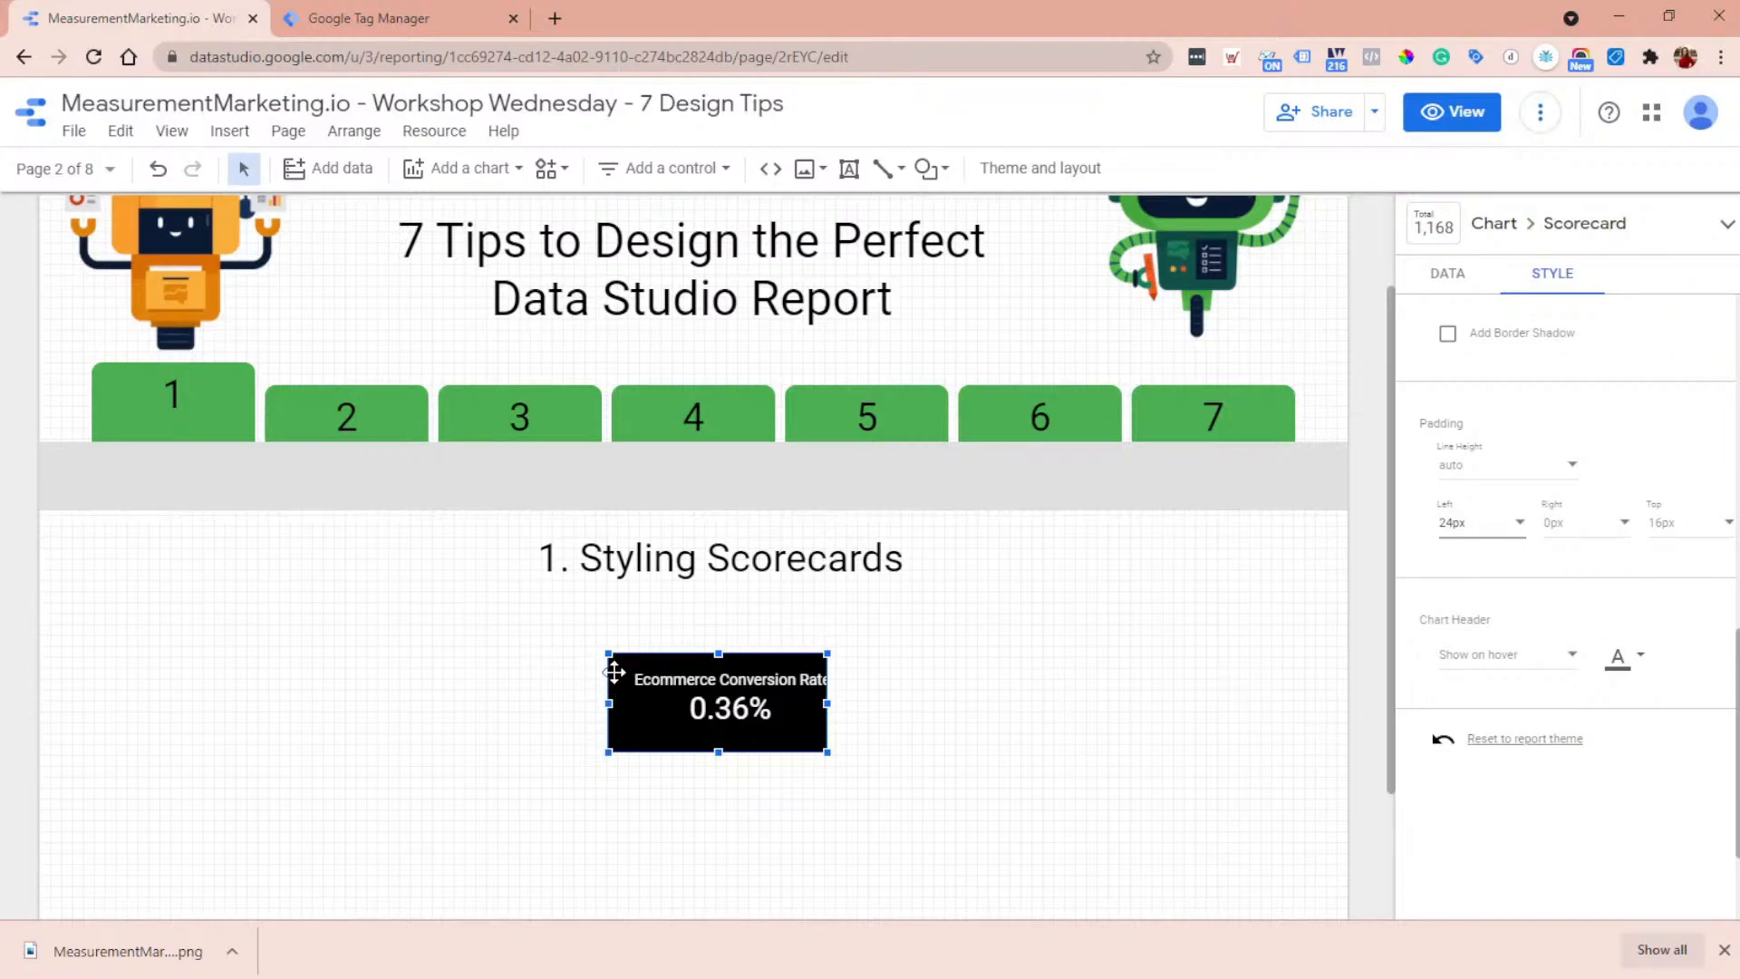
click(1486, 524)
click(1466, 383)
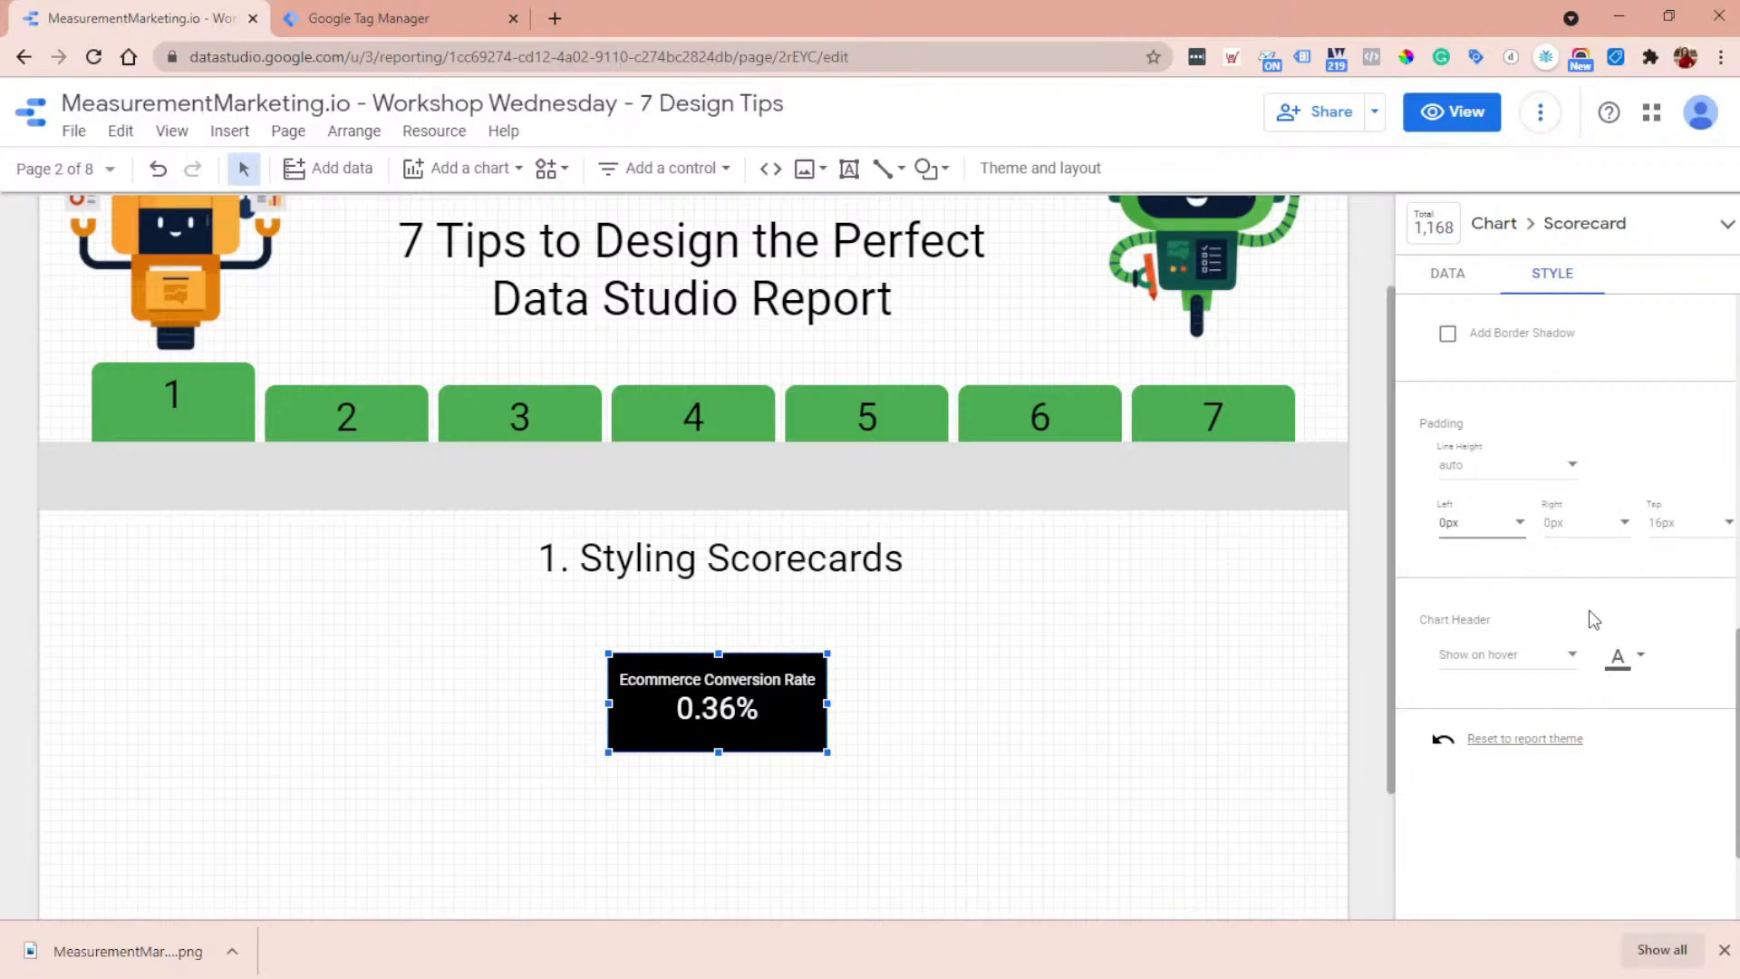
- Set the decimal precision of the scorecard's primary metric to 0
scroll(1541, 610, up, 2)
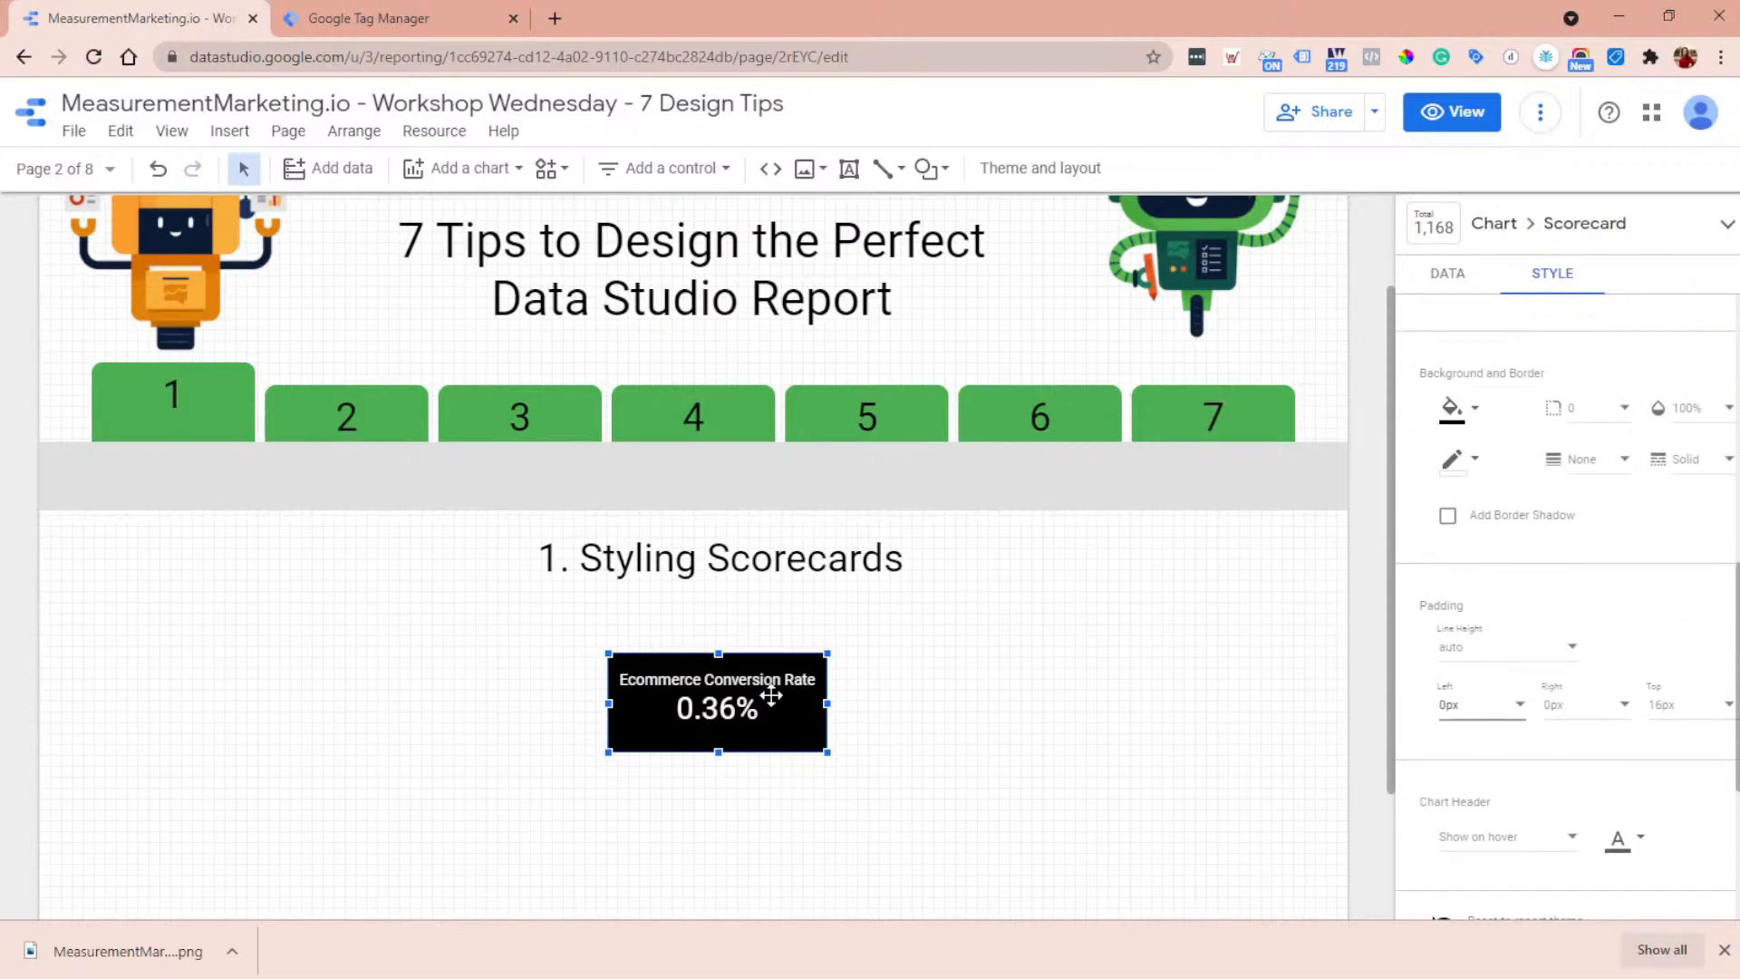
scroll(1592, 579, up, 8)
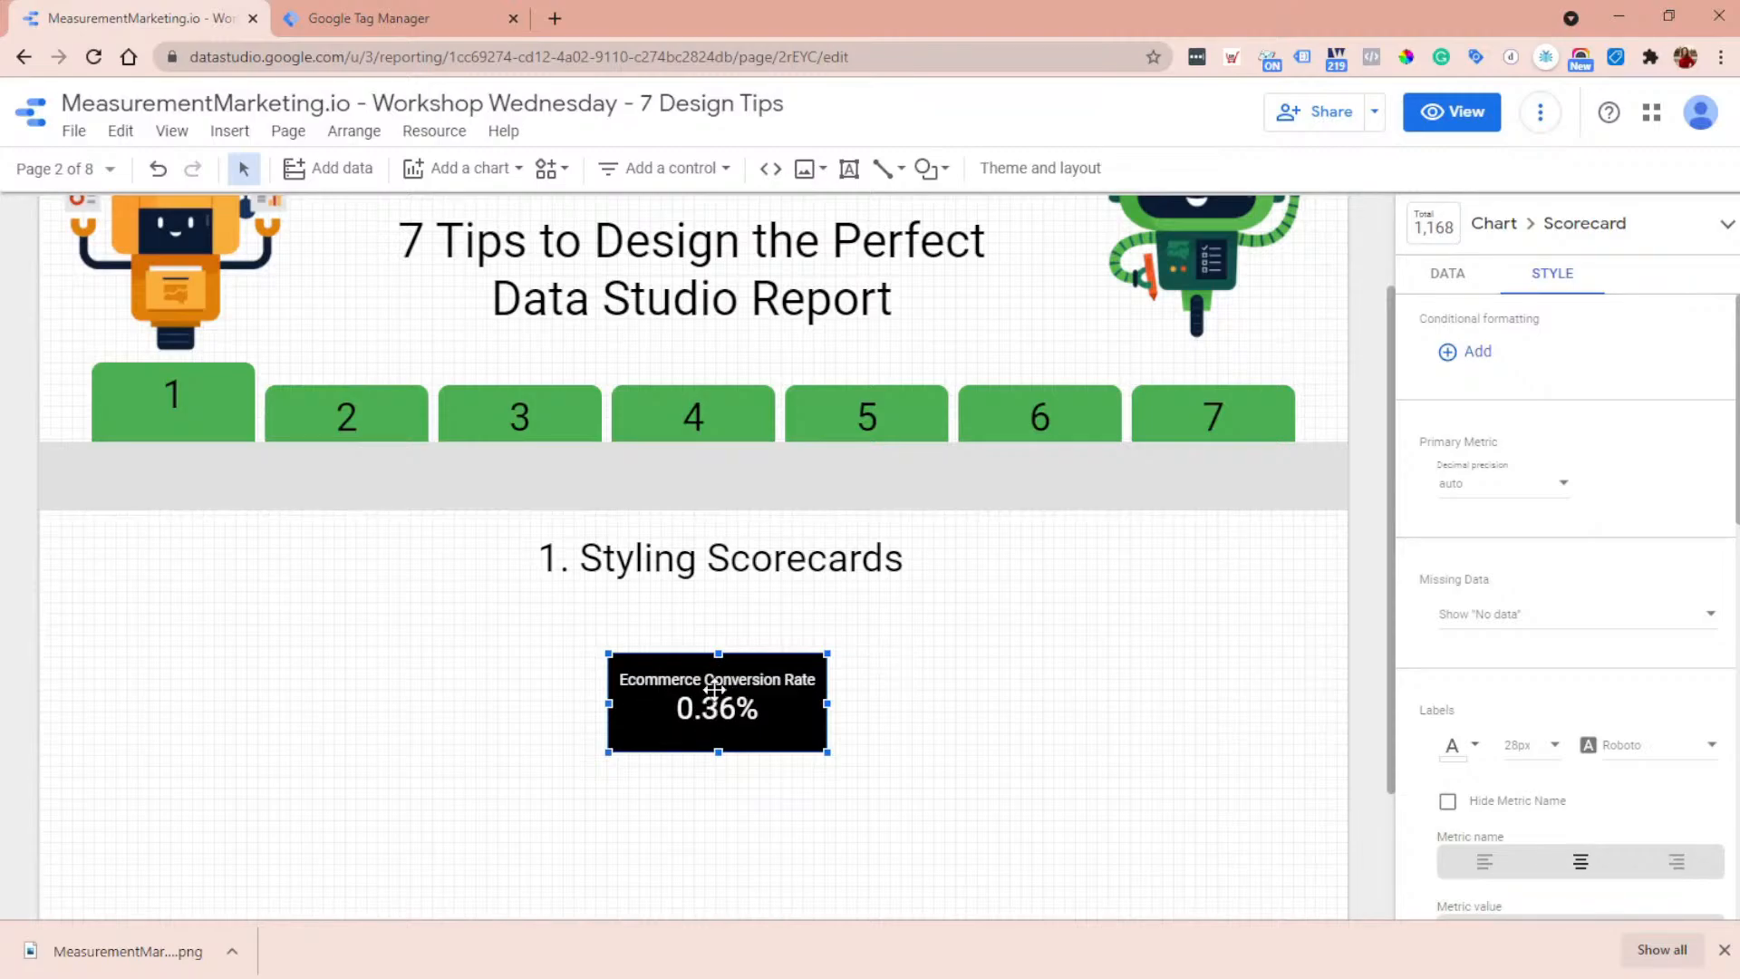
click(1539, 496)
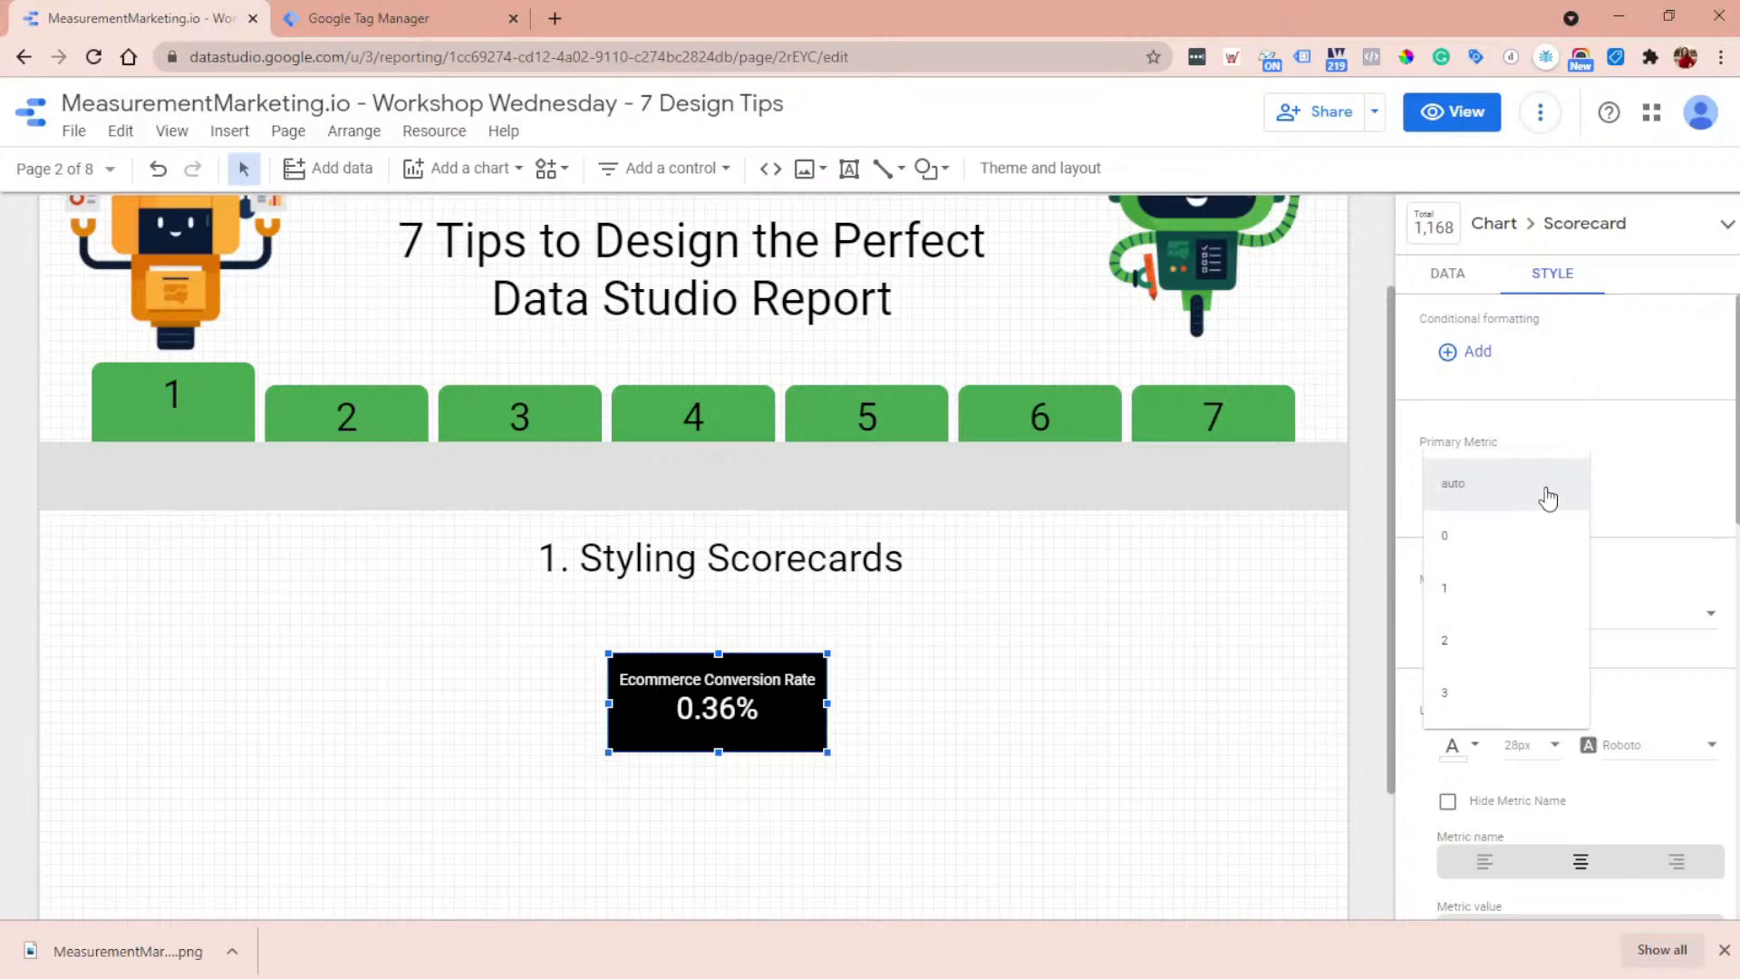
click(1521, 439)
click(1493, 498)
click(1487, 532)
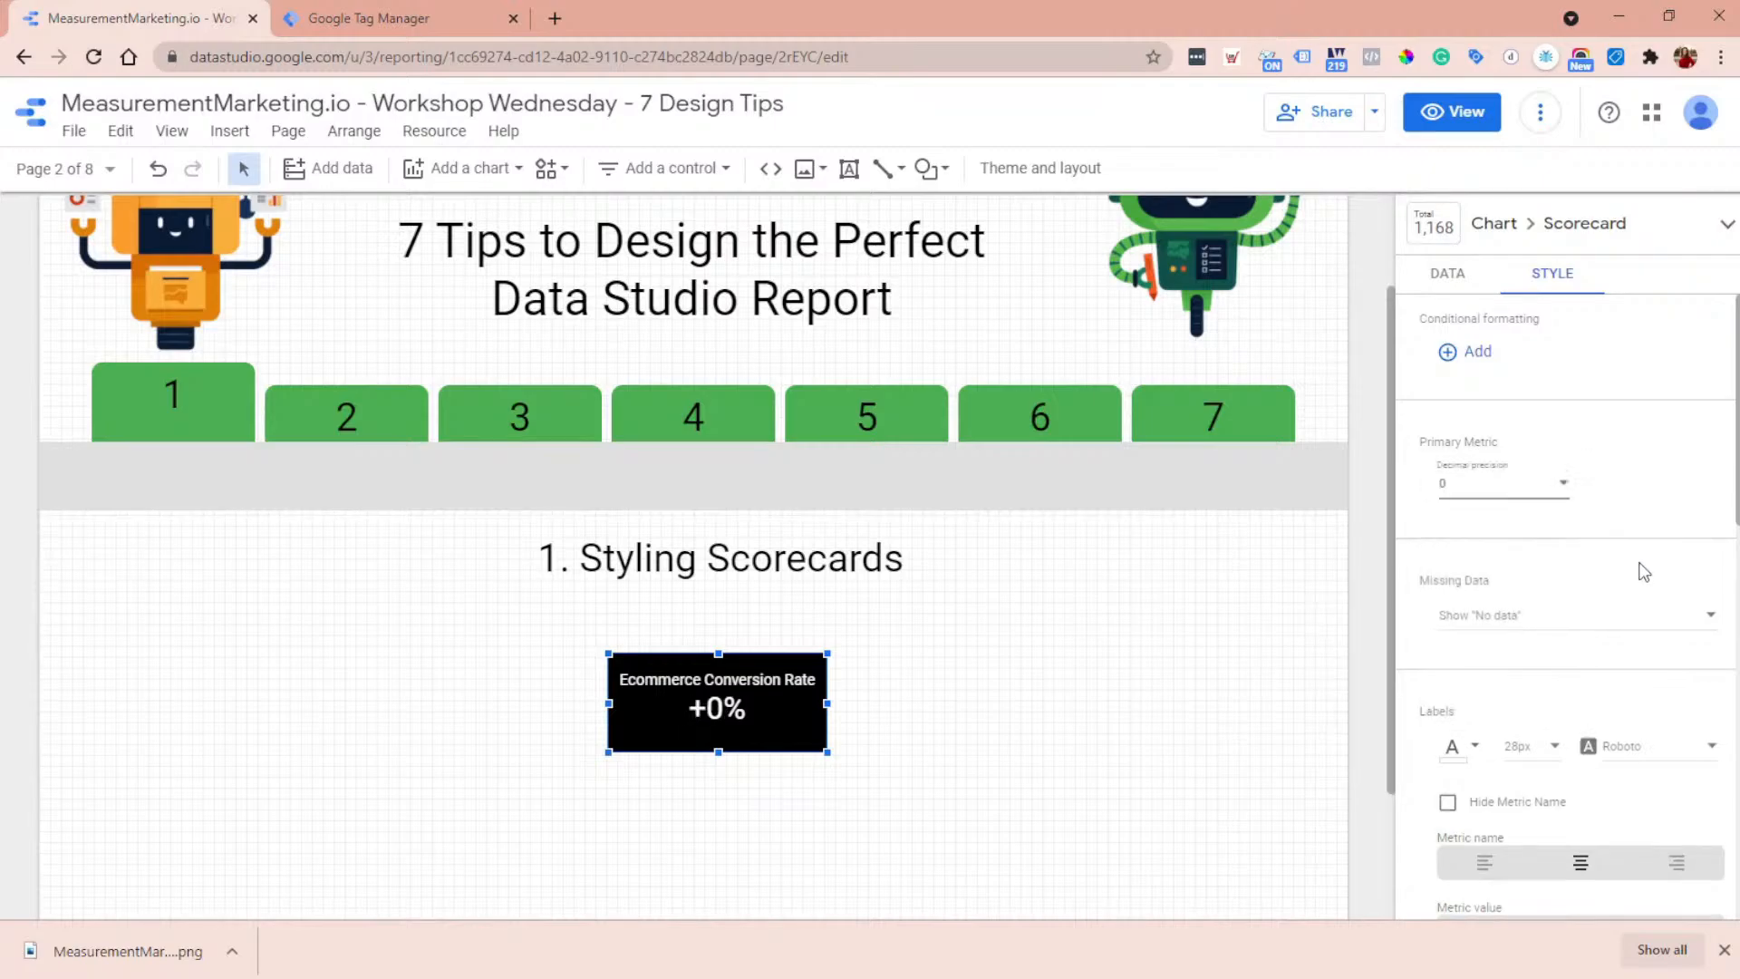
- Set the decimal precision of the scorecard's primary metric to 2
click(1511, 499)
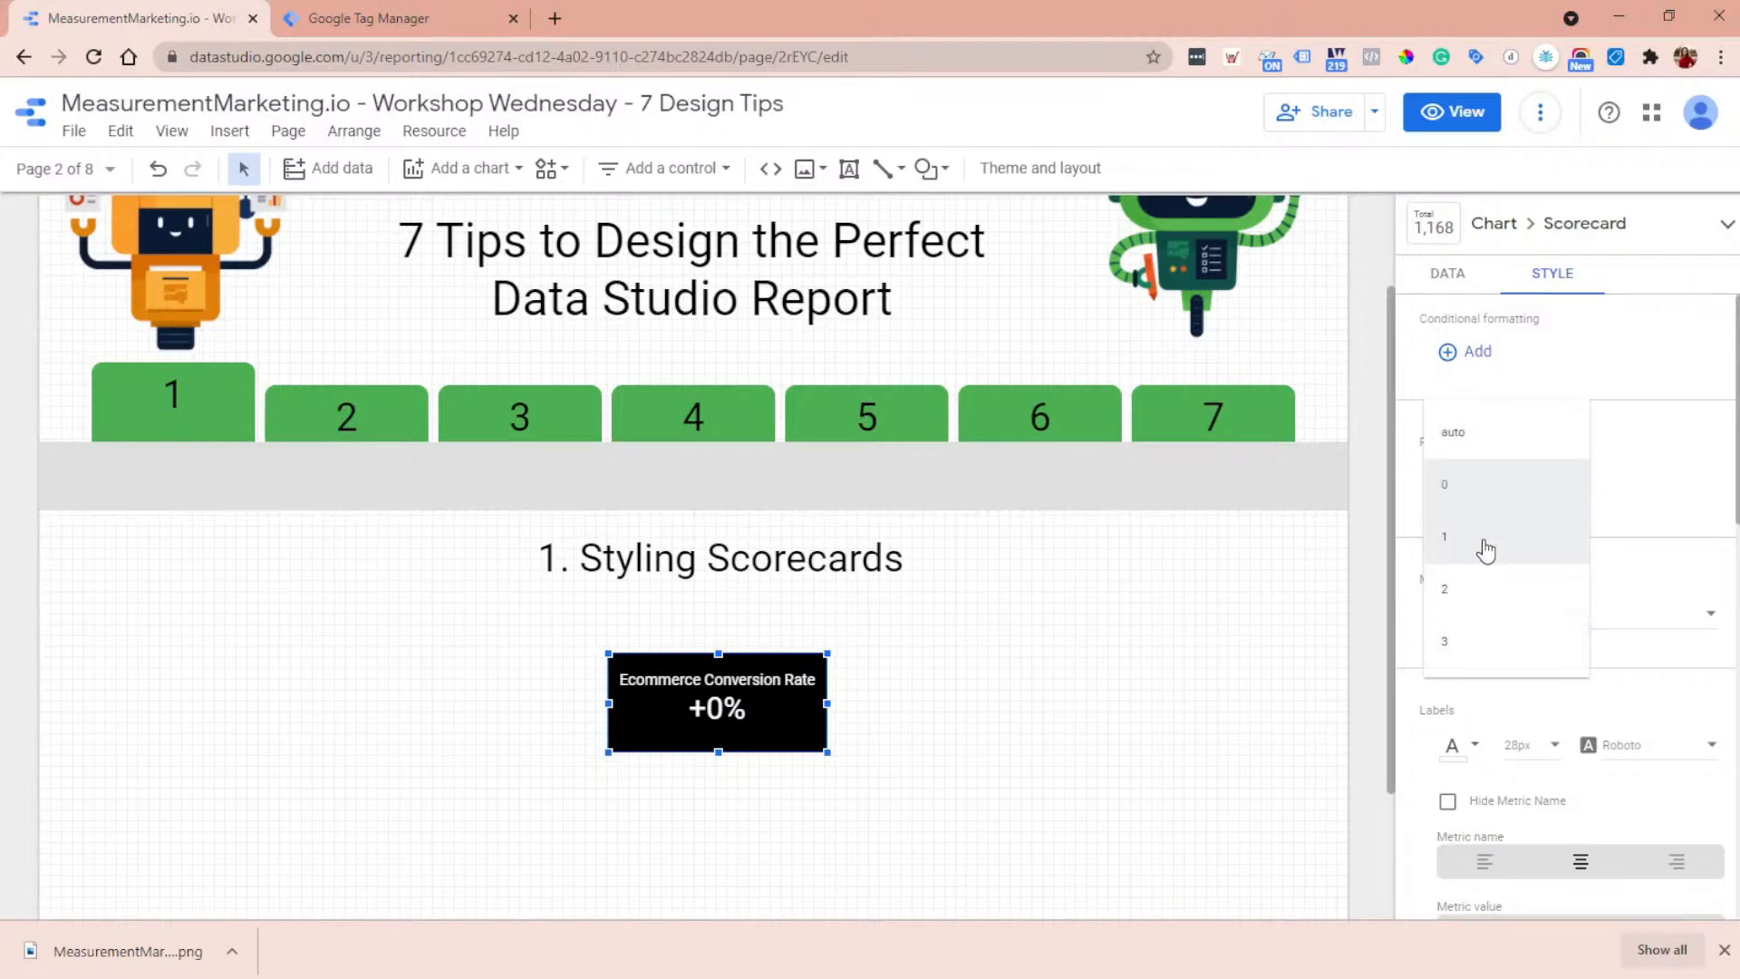
click(1486, 589)
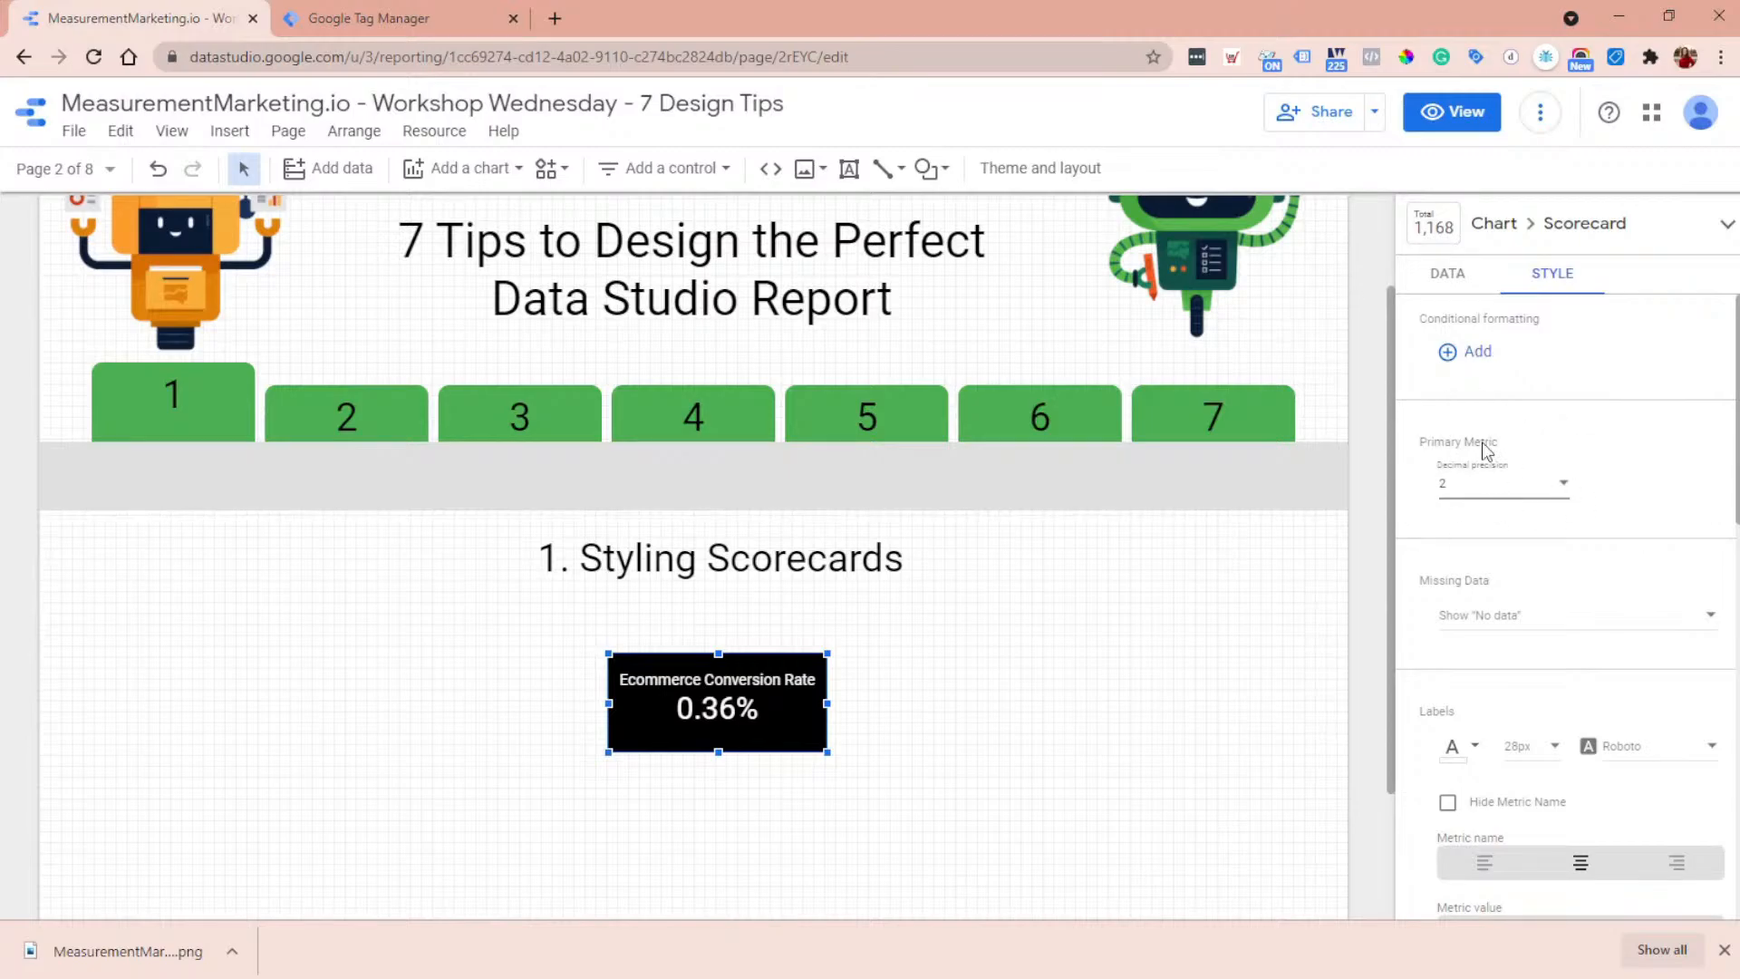
scroll(1540, 537, down, 6)
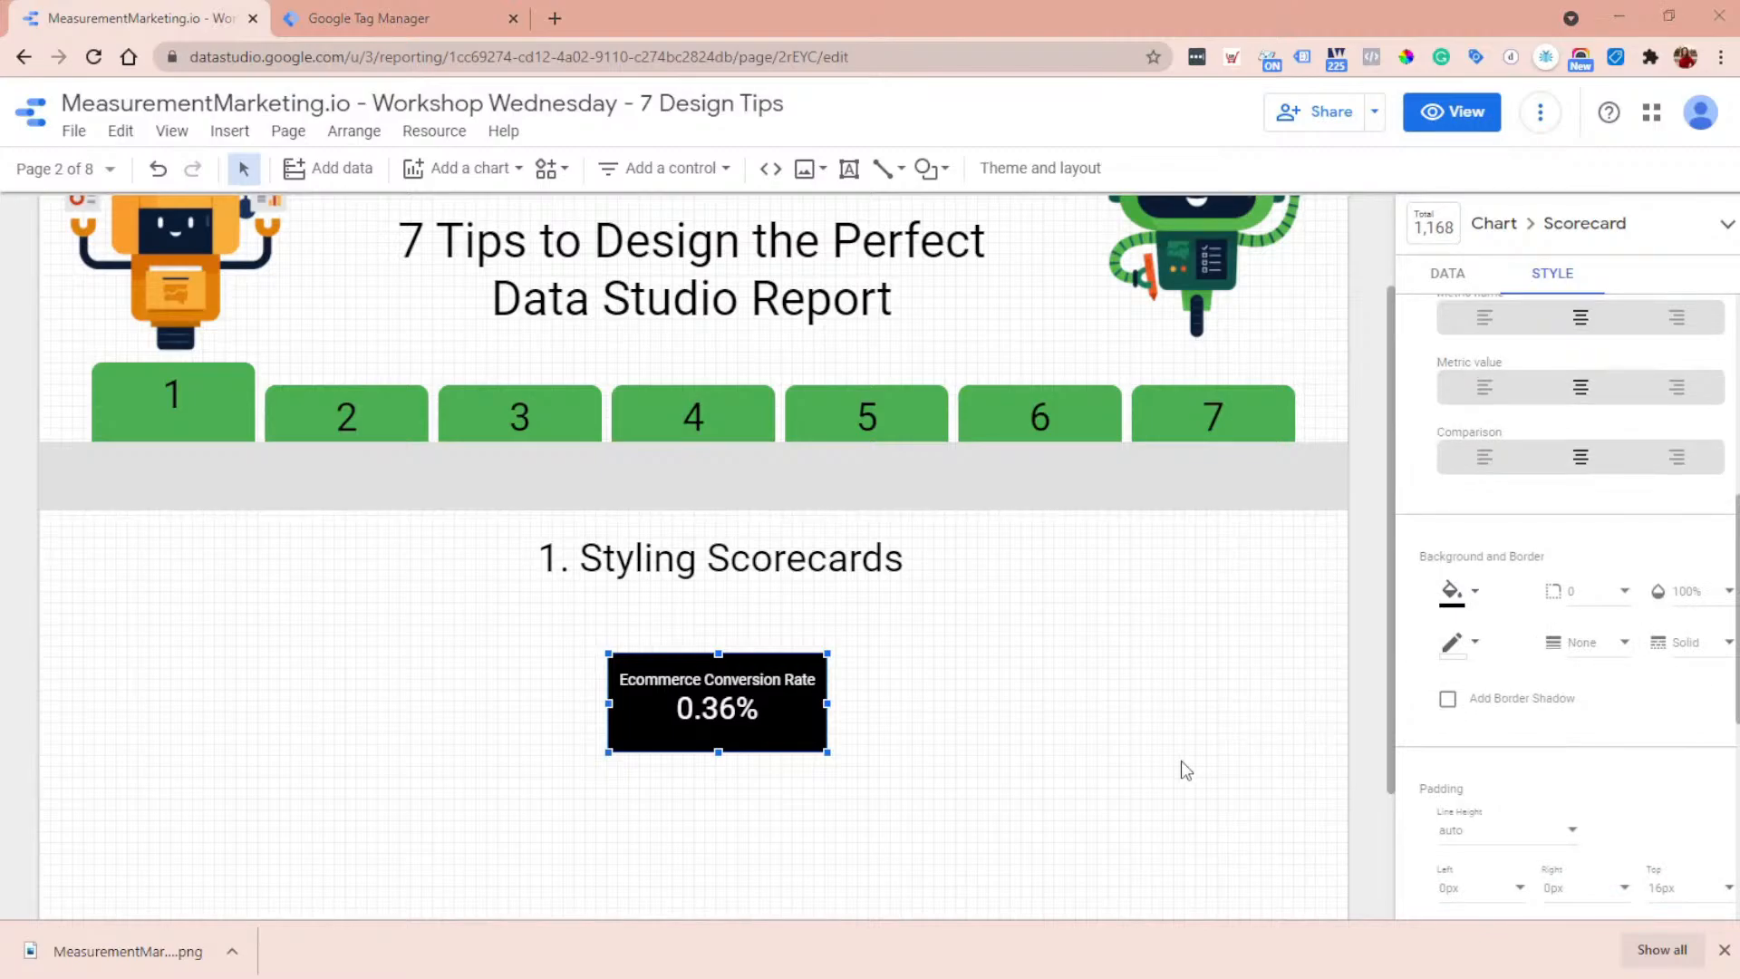
scroll(1491, 749, down, 4)
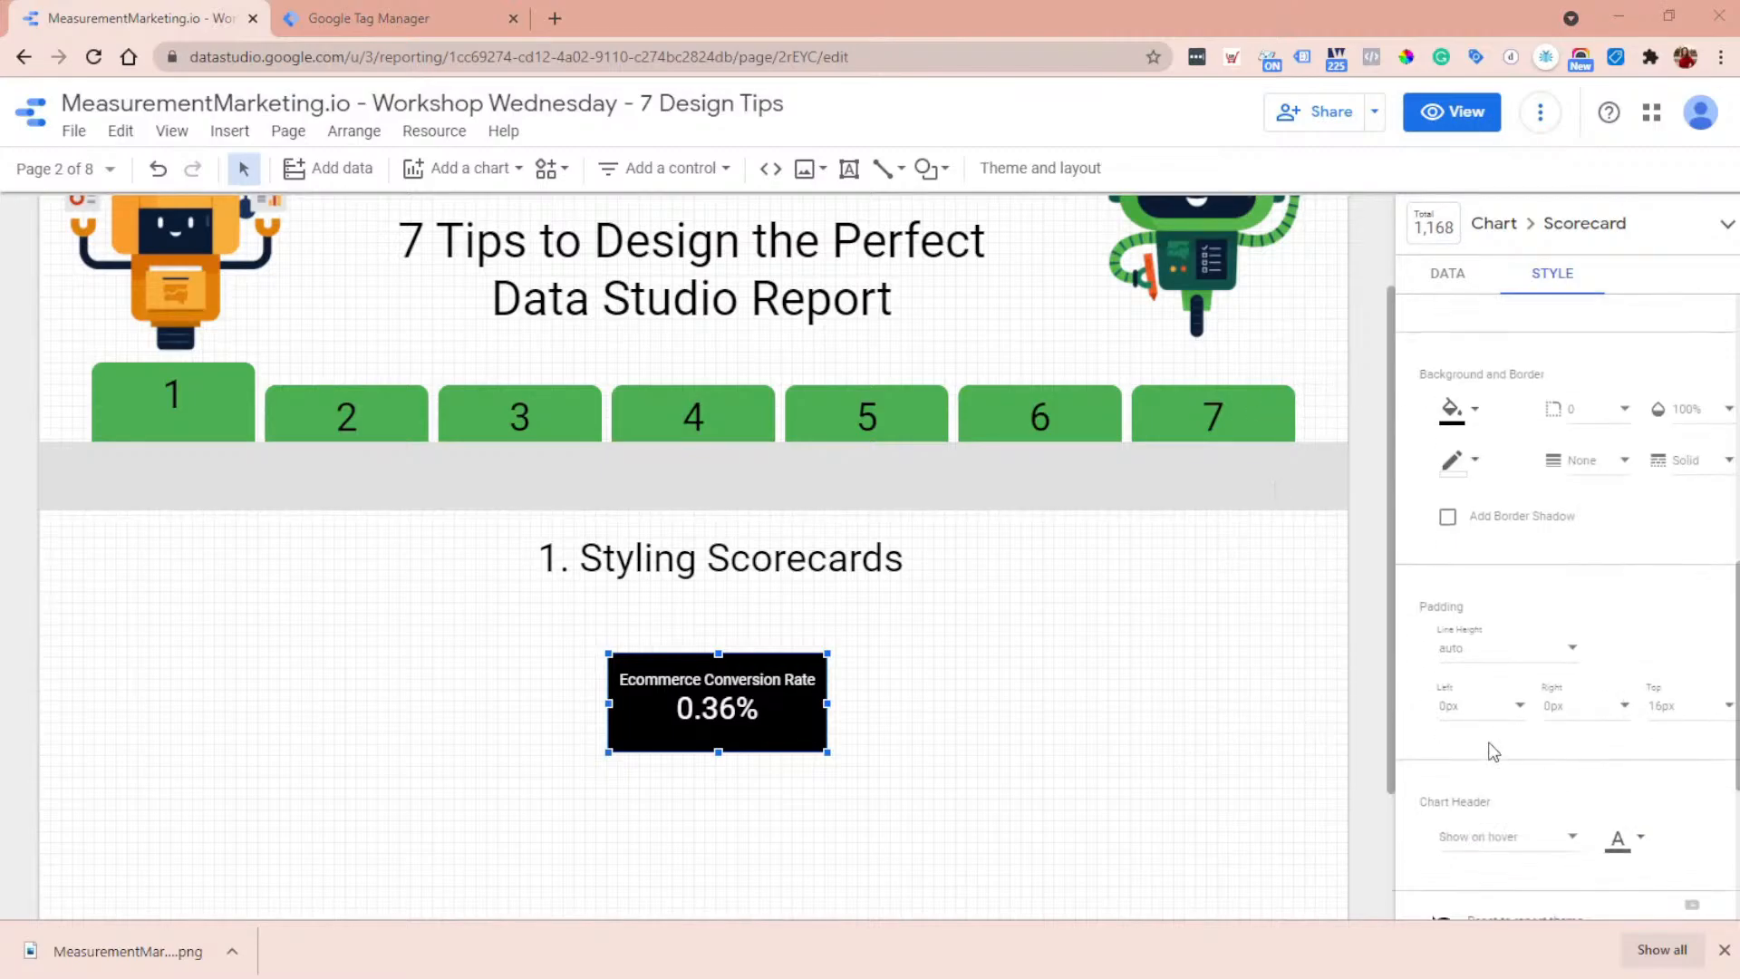
scroll(1225, 696, up, 2)
scroll(1487, 621, down, 2)
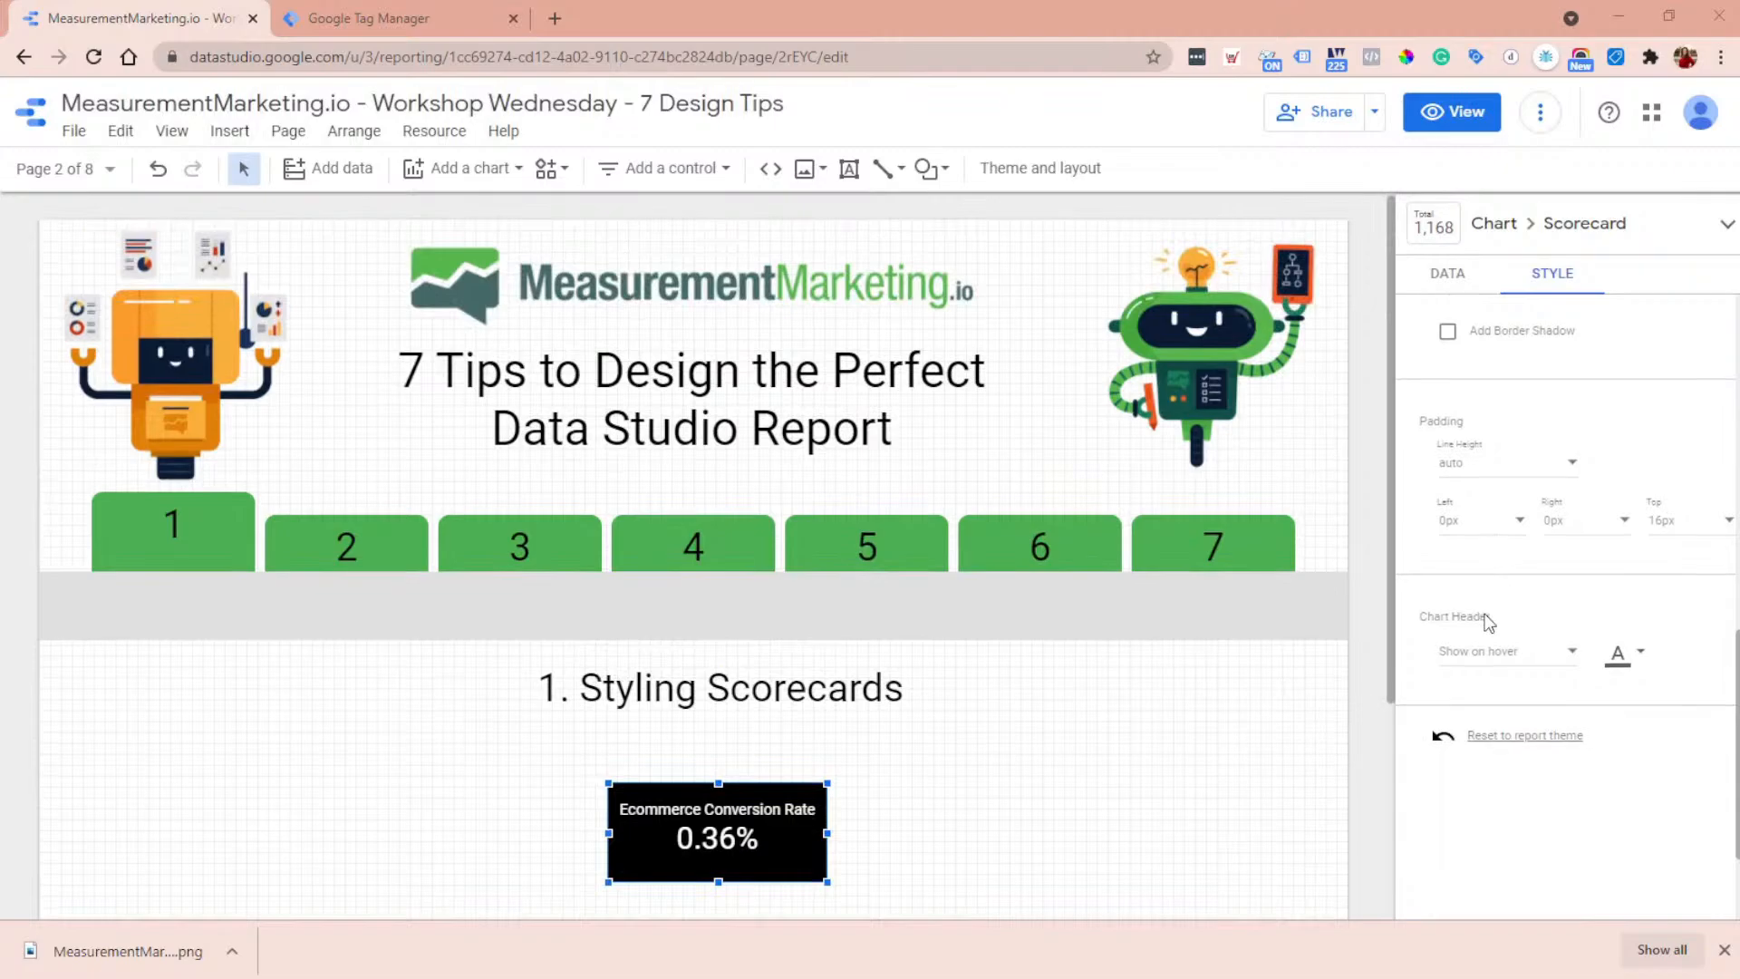
scroll(734, 600, down, 4)
scroll(543, 552, up, 2)
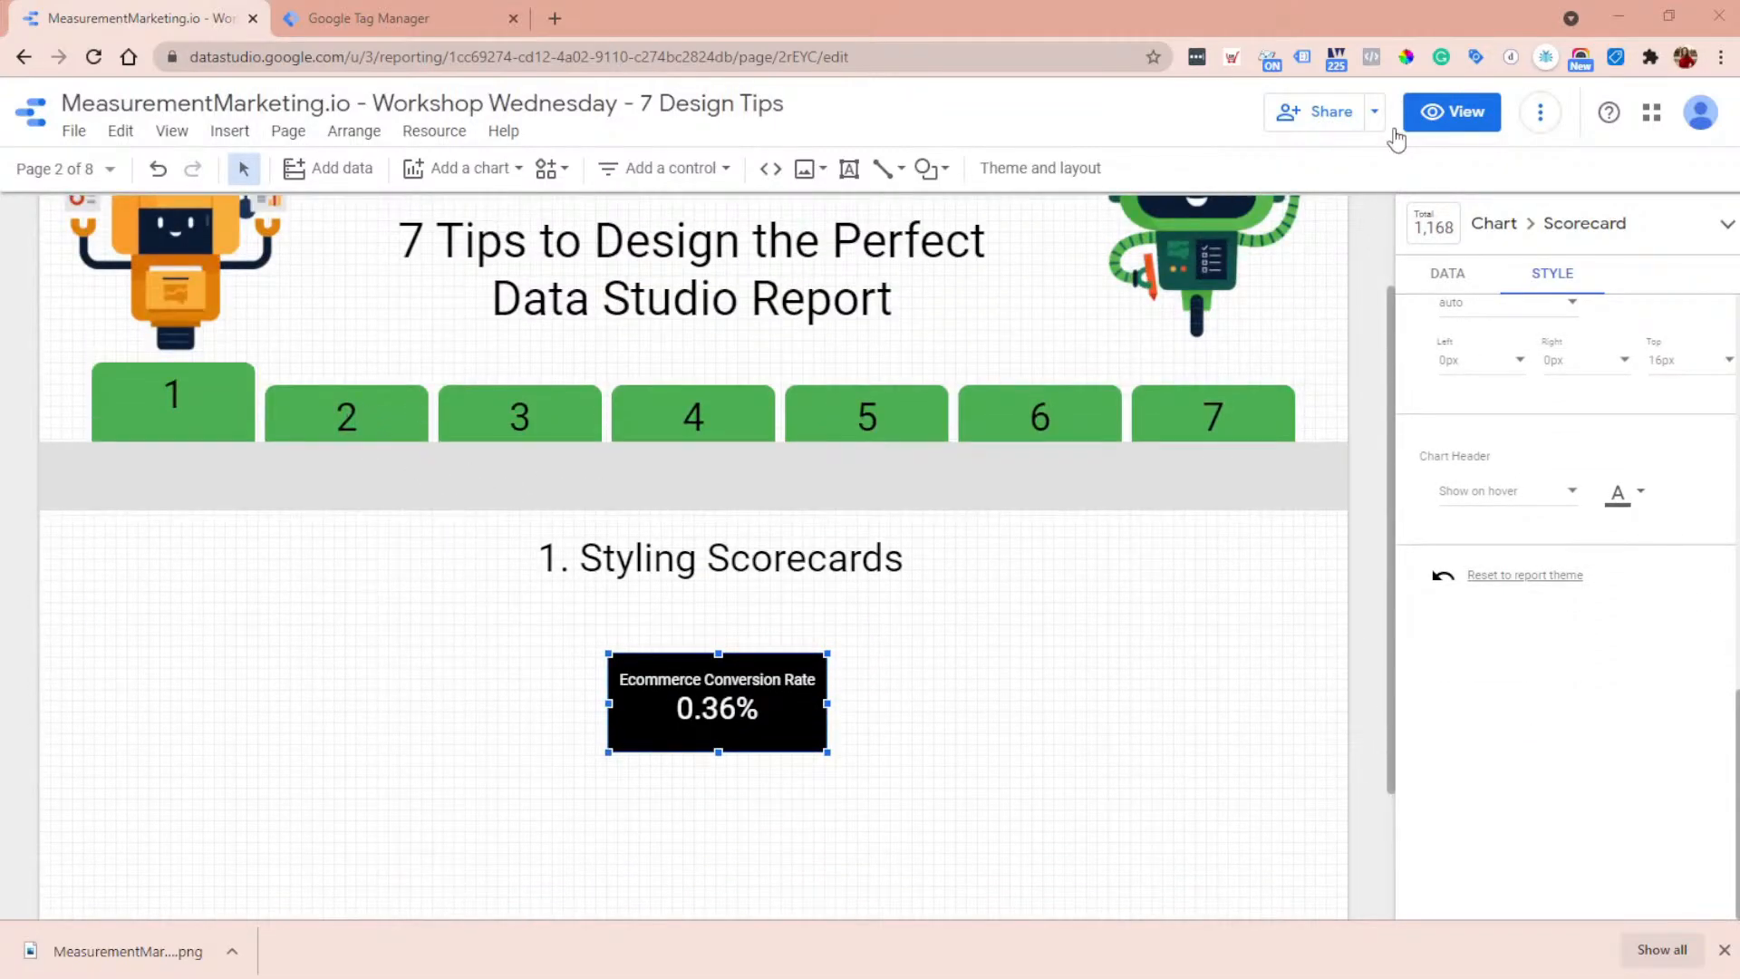
- Go to the report's Dressing Up Tables page through the report view, resume editing, and select the Event Label table
click(1450, 113)
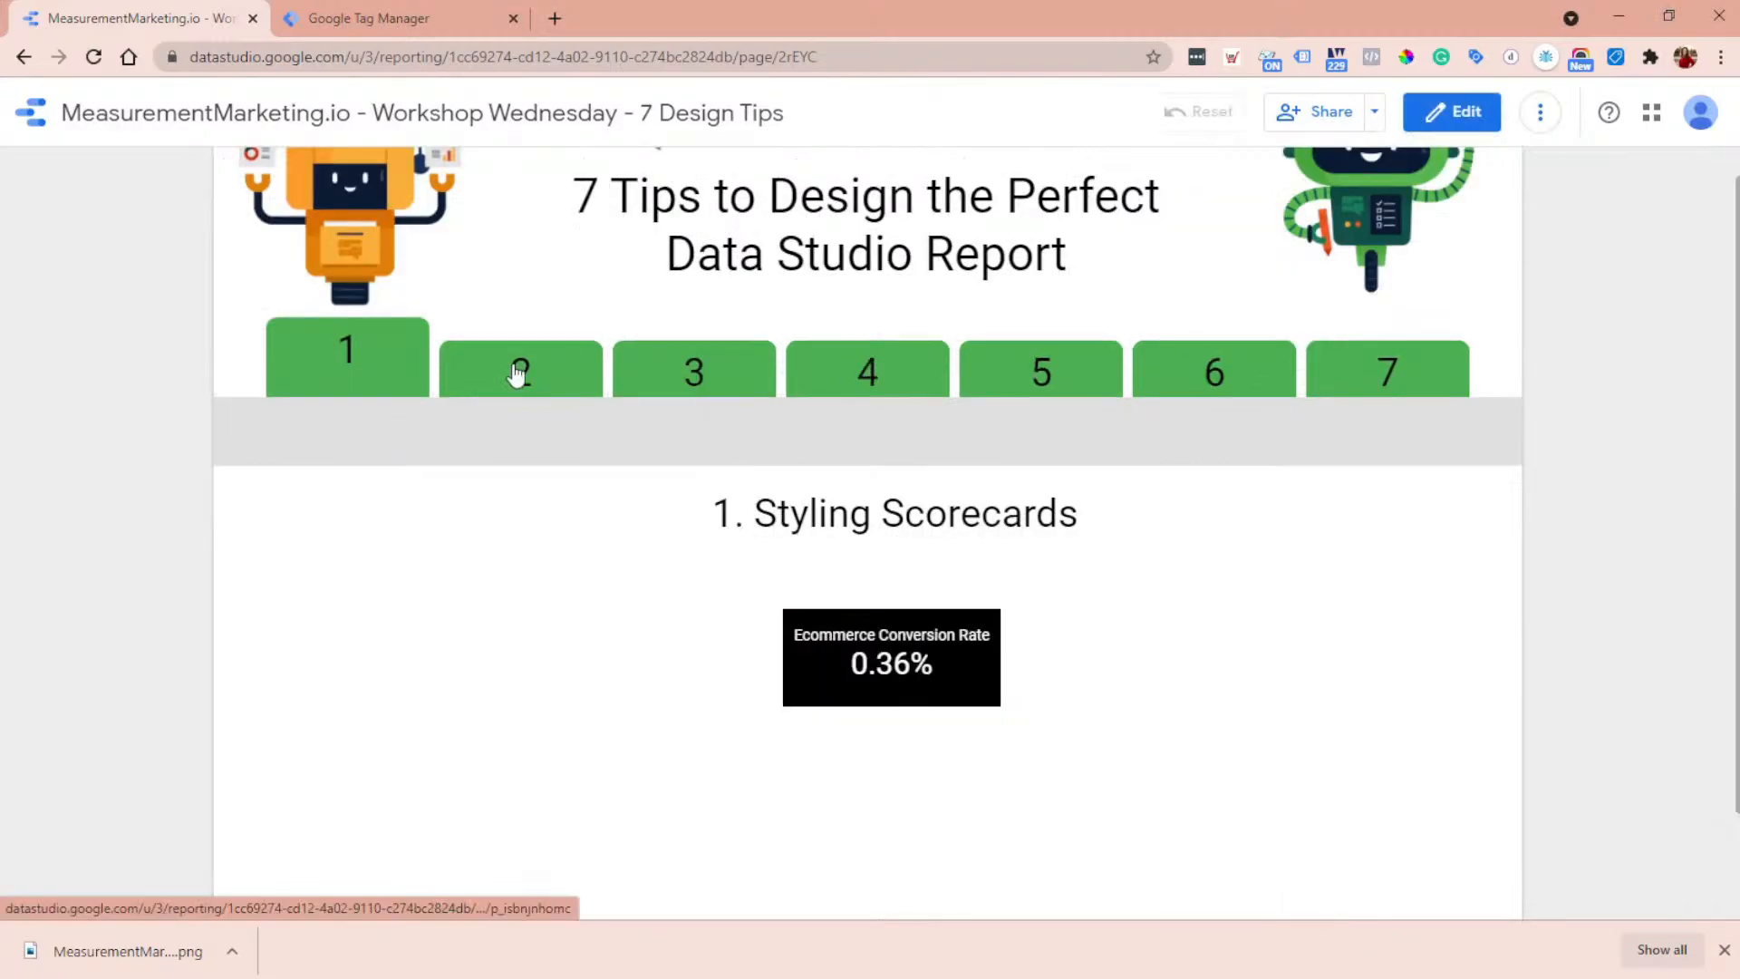
click(516, 375)
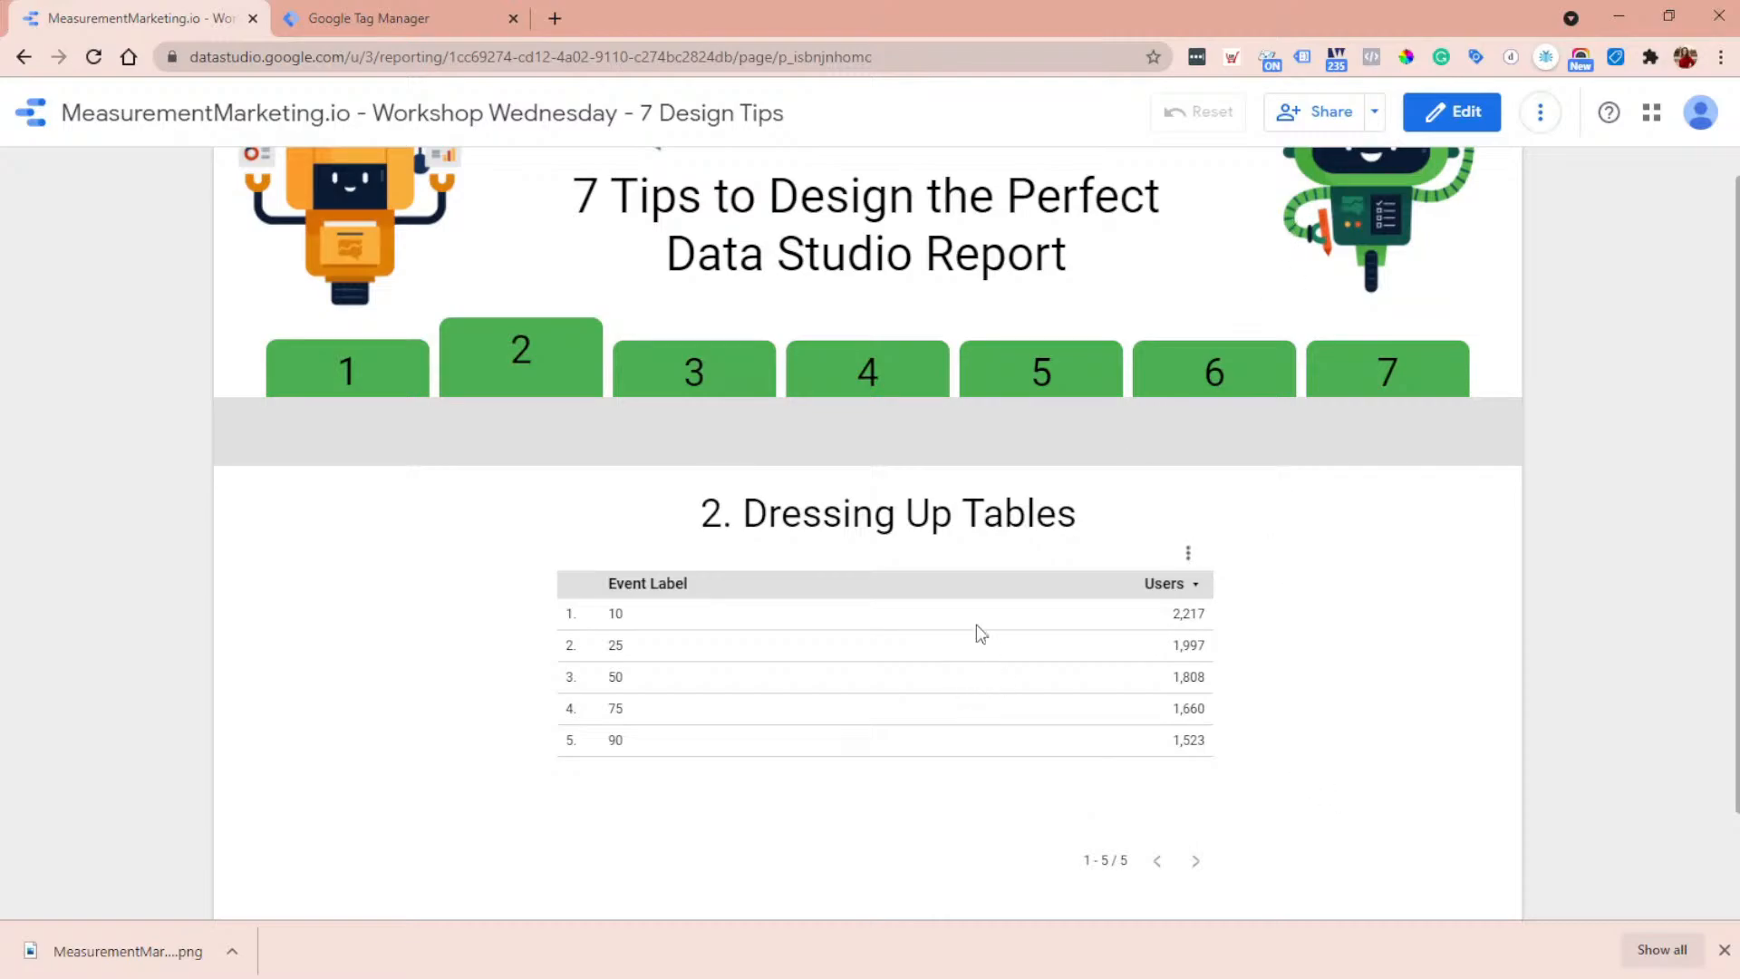
click(1459, 115)
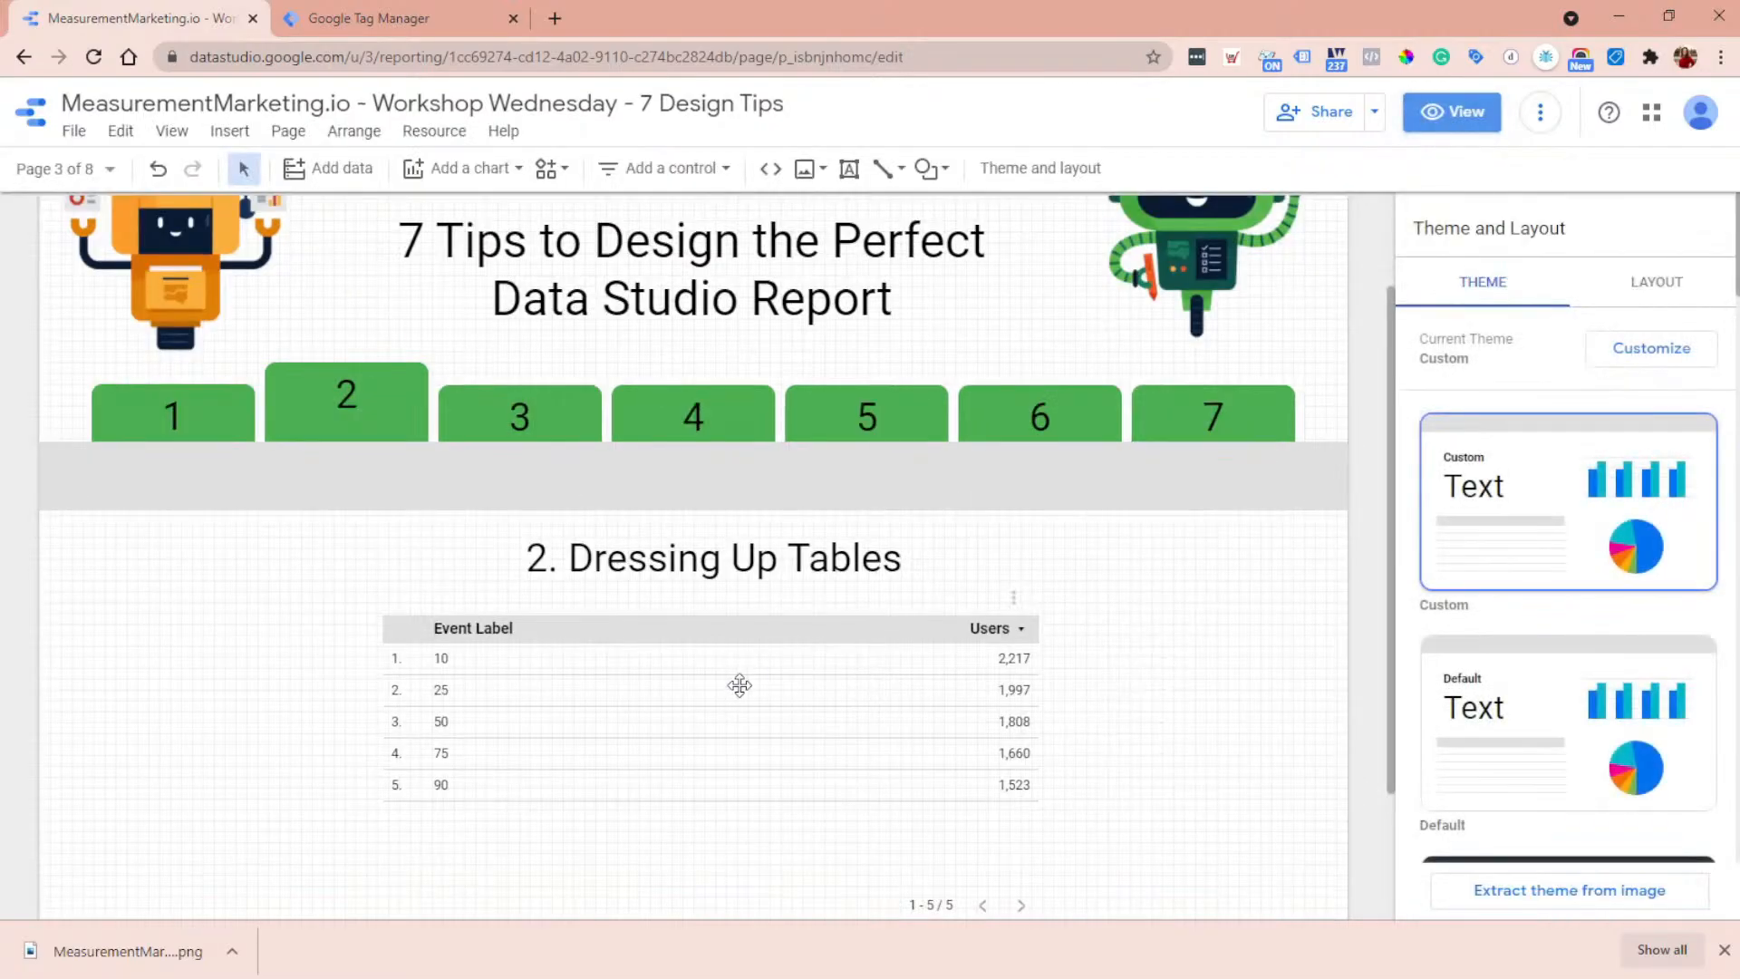
click(737, 684)
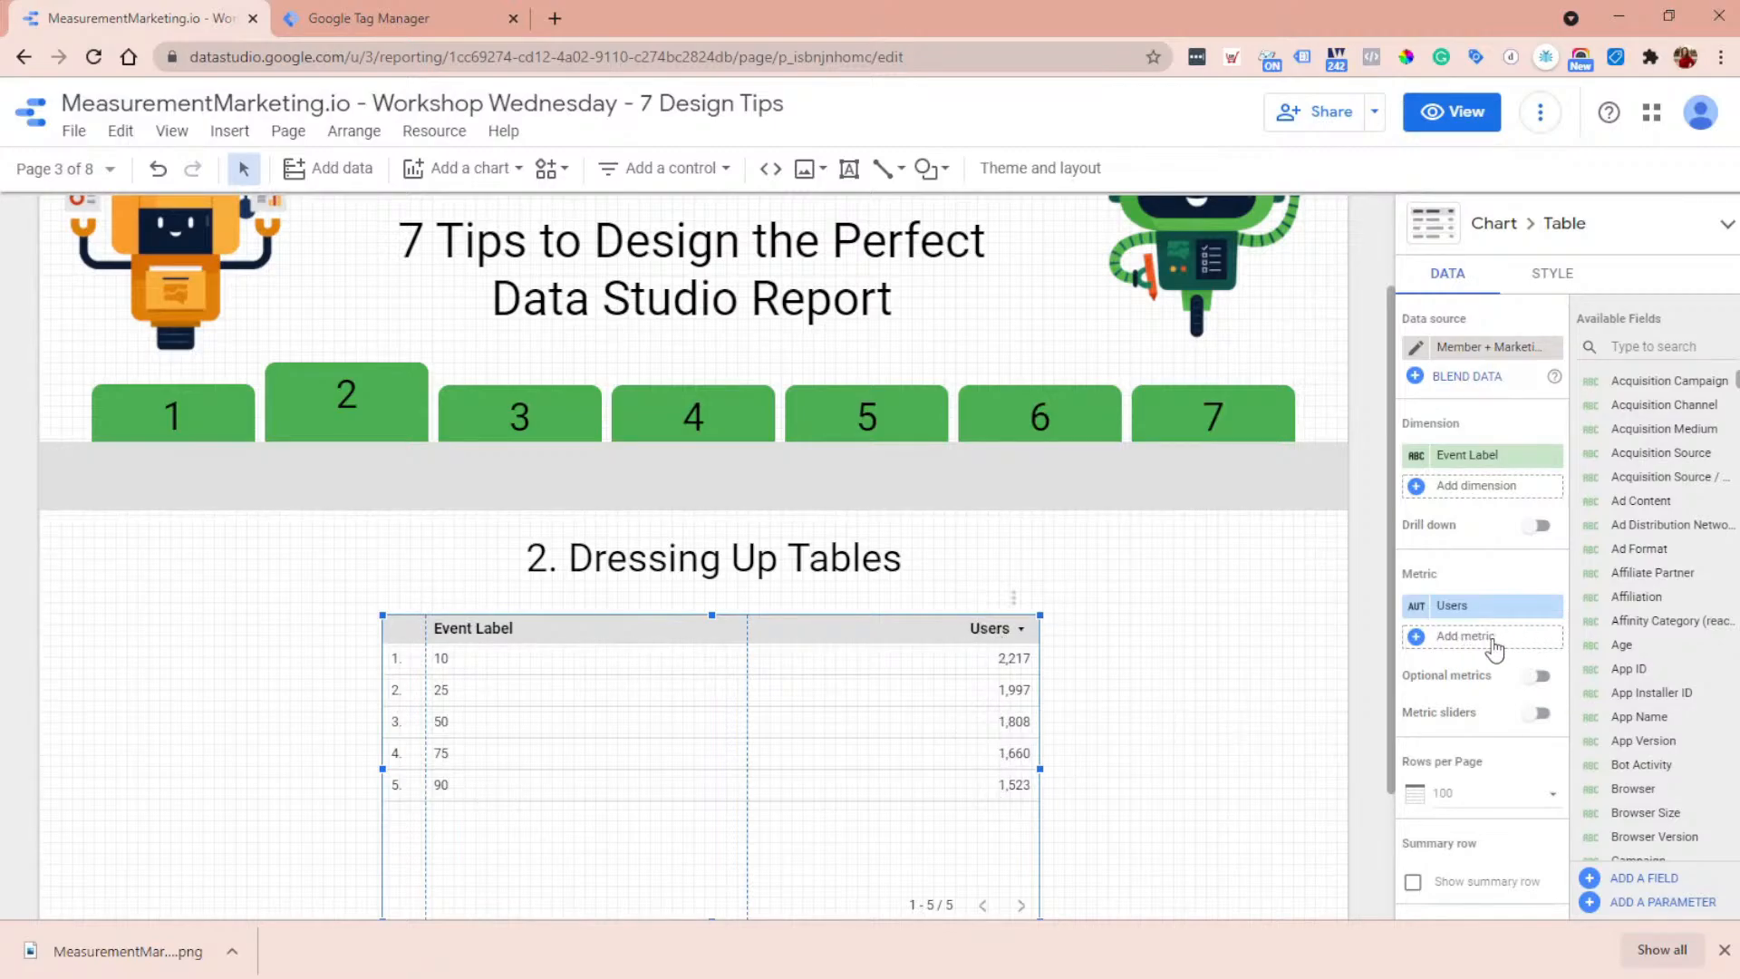
- Examine the table's Scroll filter without changing it, and switch to Google Tag Manager to view the Scroll Depth event tag
scroll(1493, 644, down, 4)
scroll(1493, 645, down, 4)
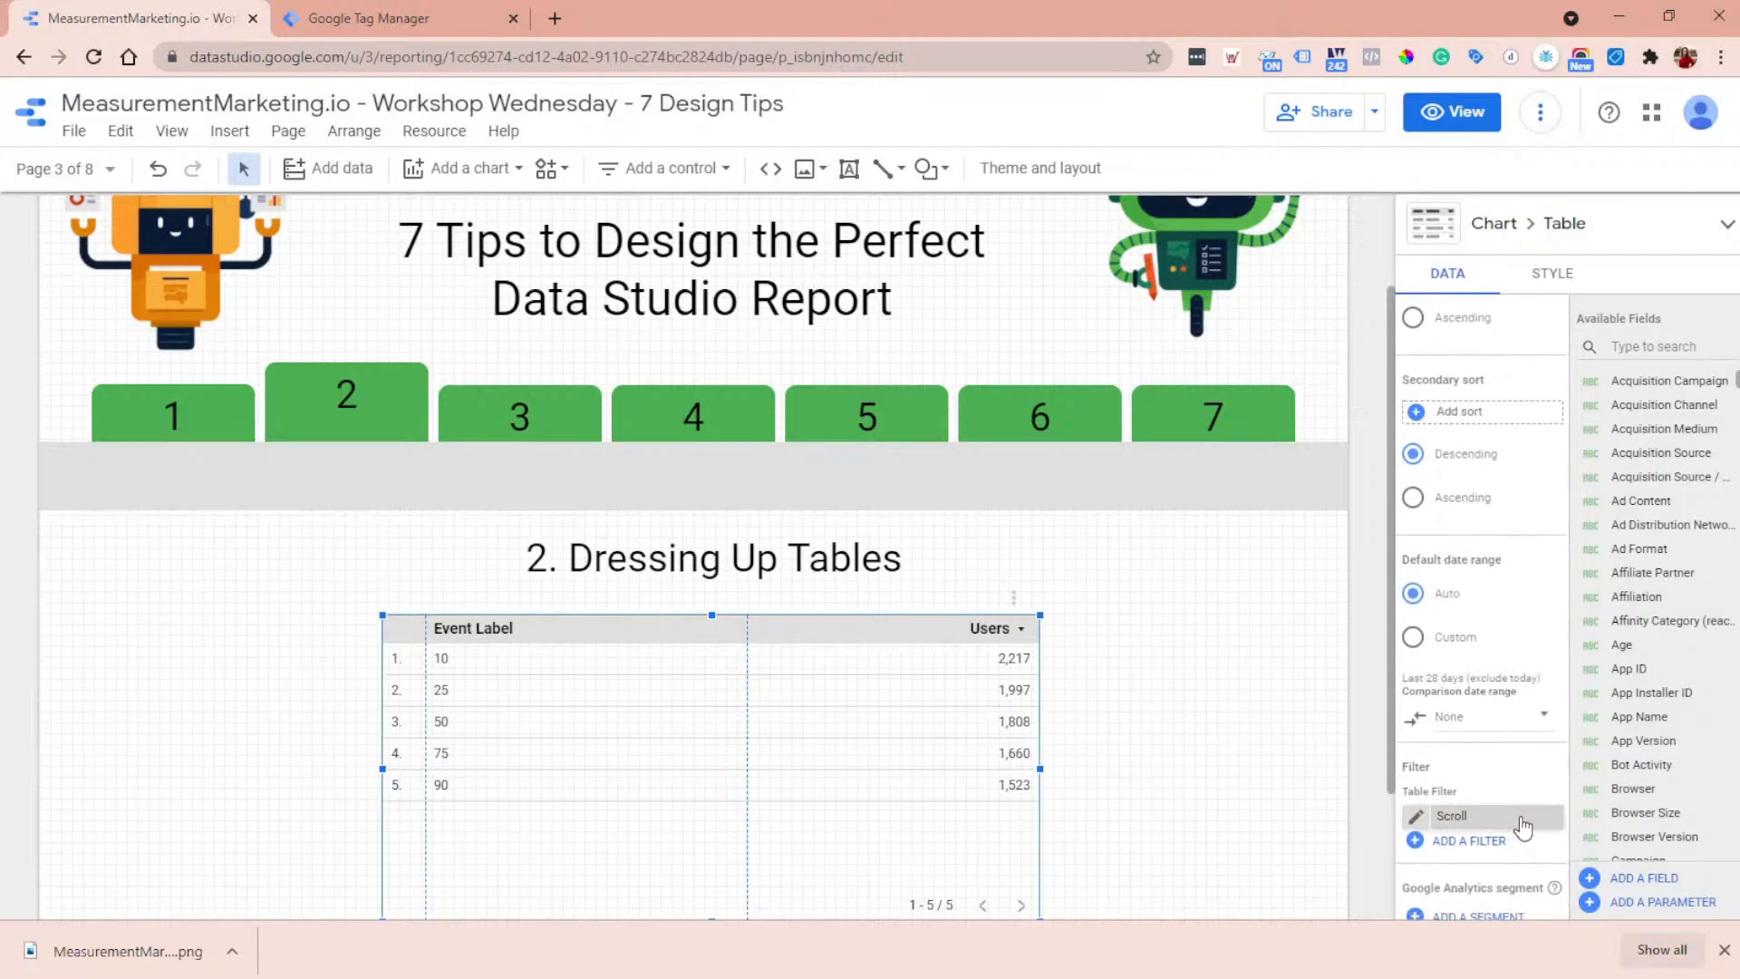
click(1414, 817)
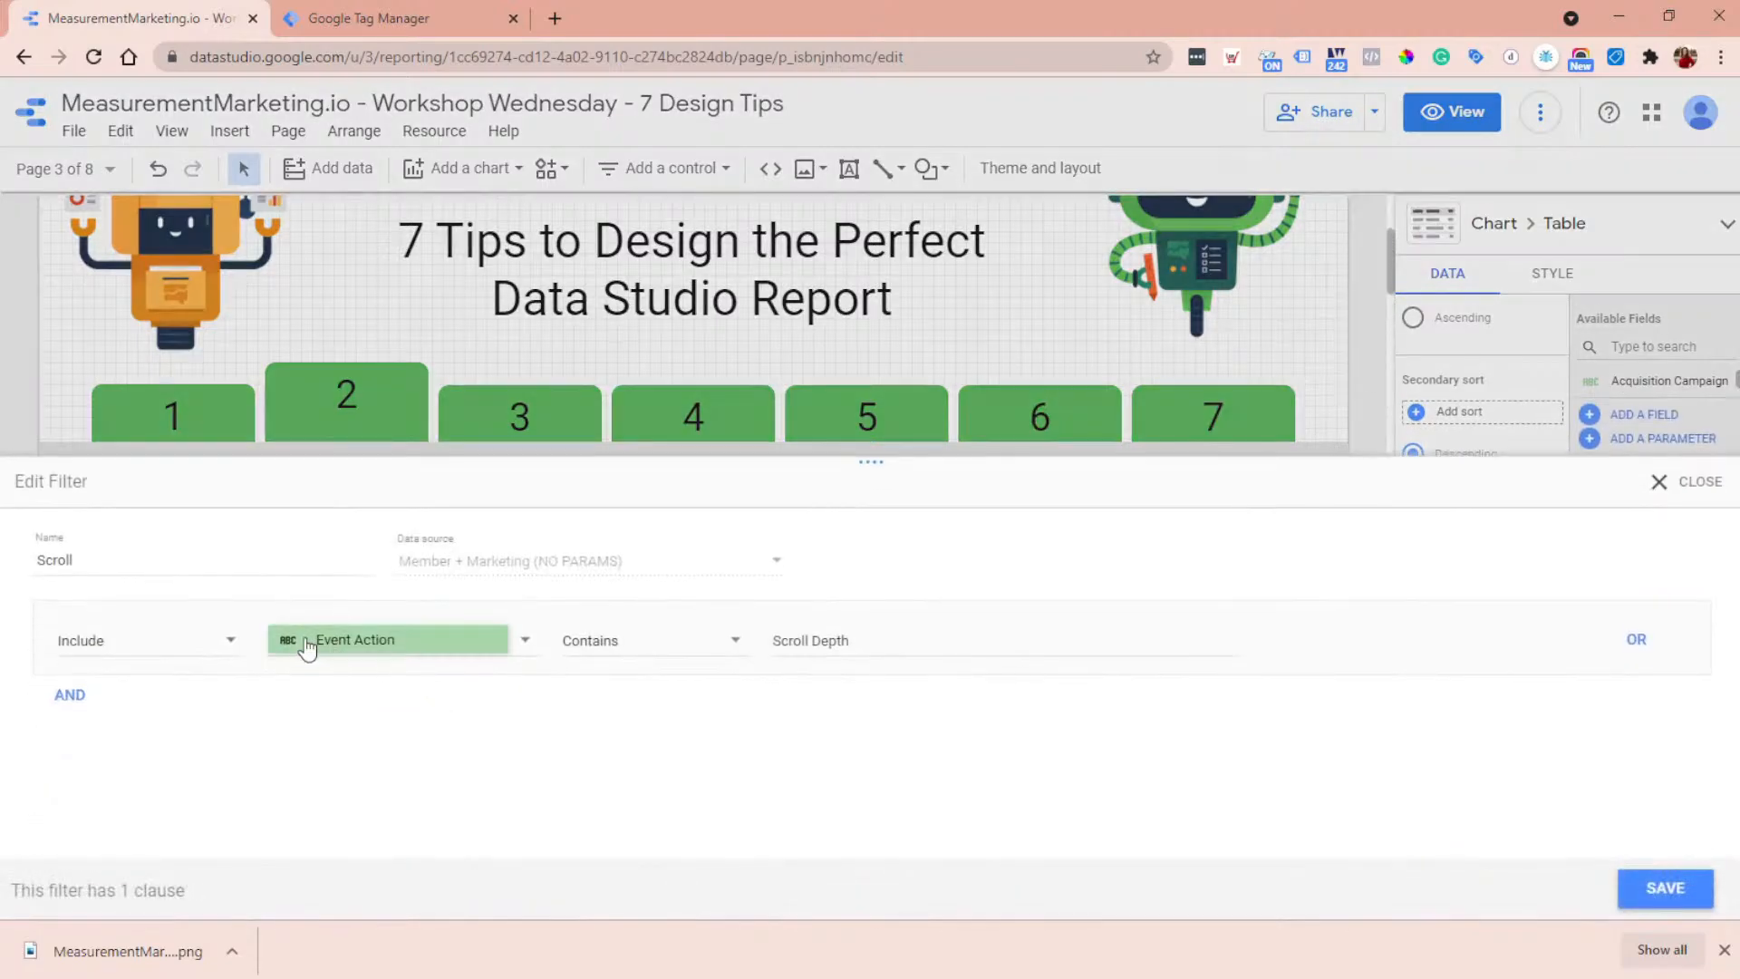
click(1693, 483)
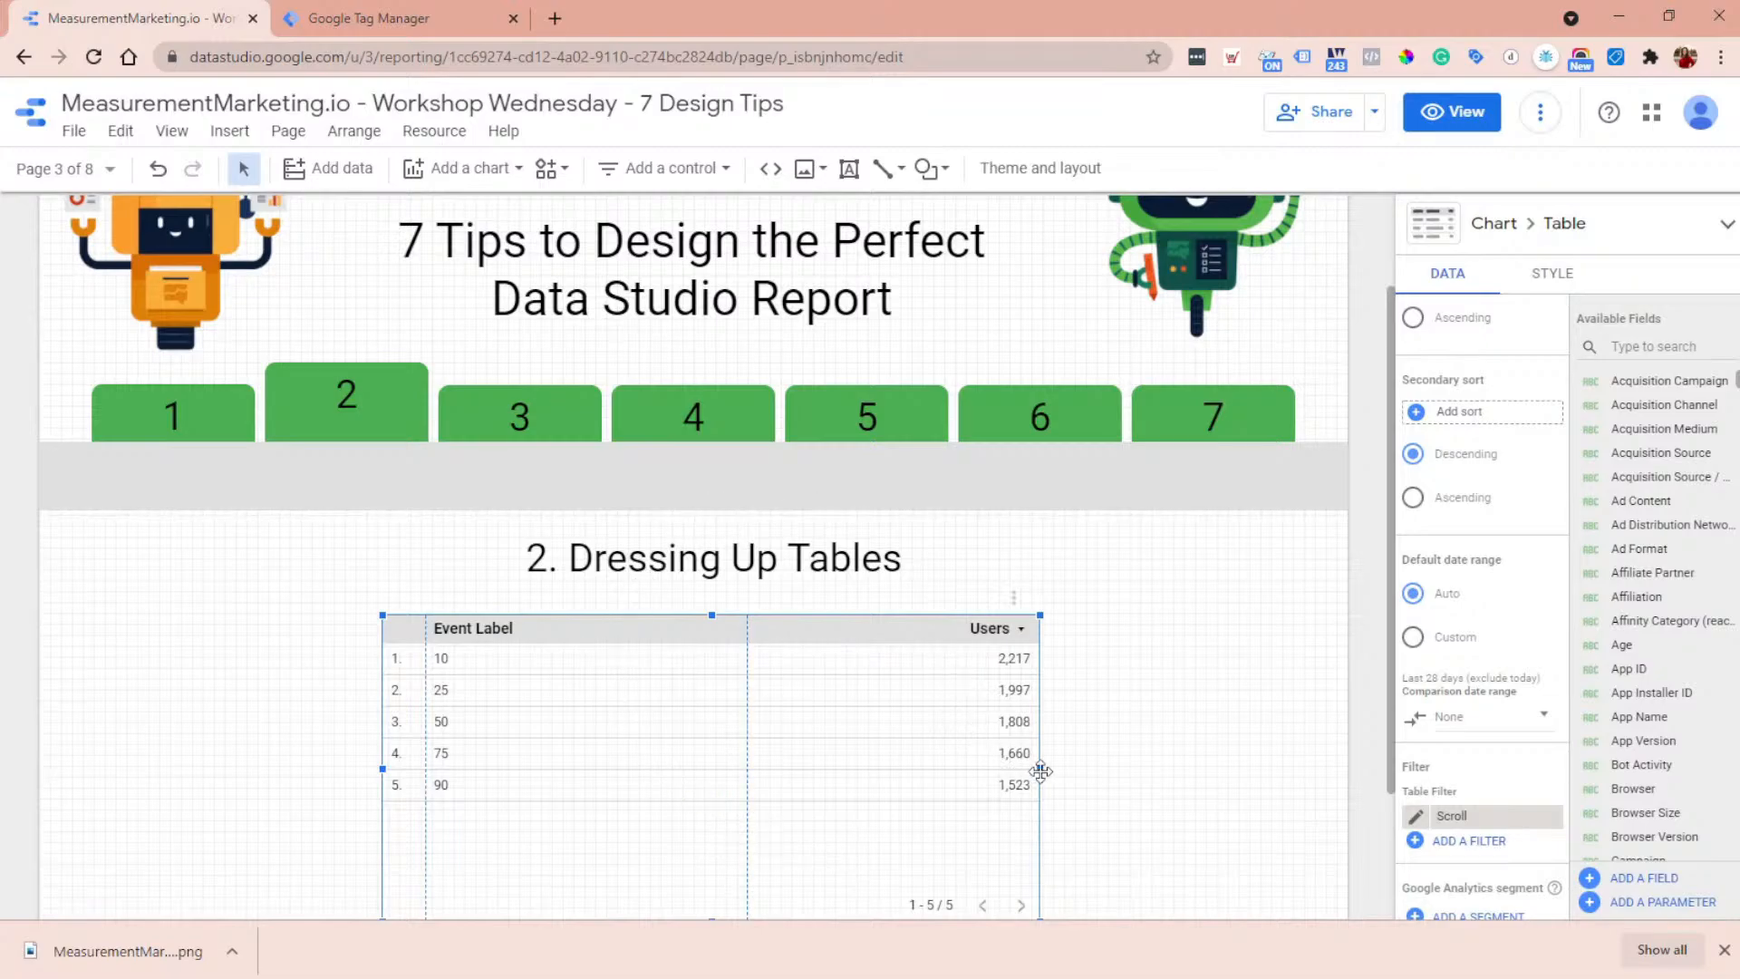
click(425, 16)
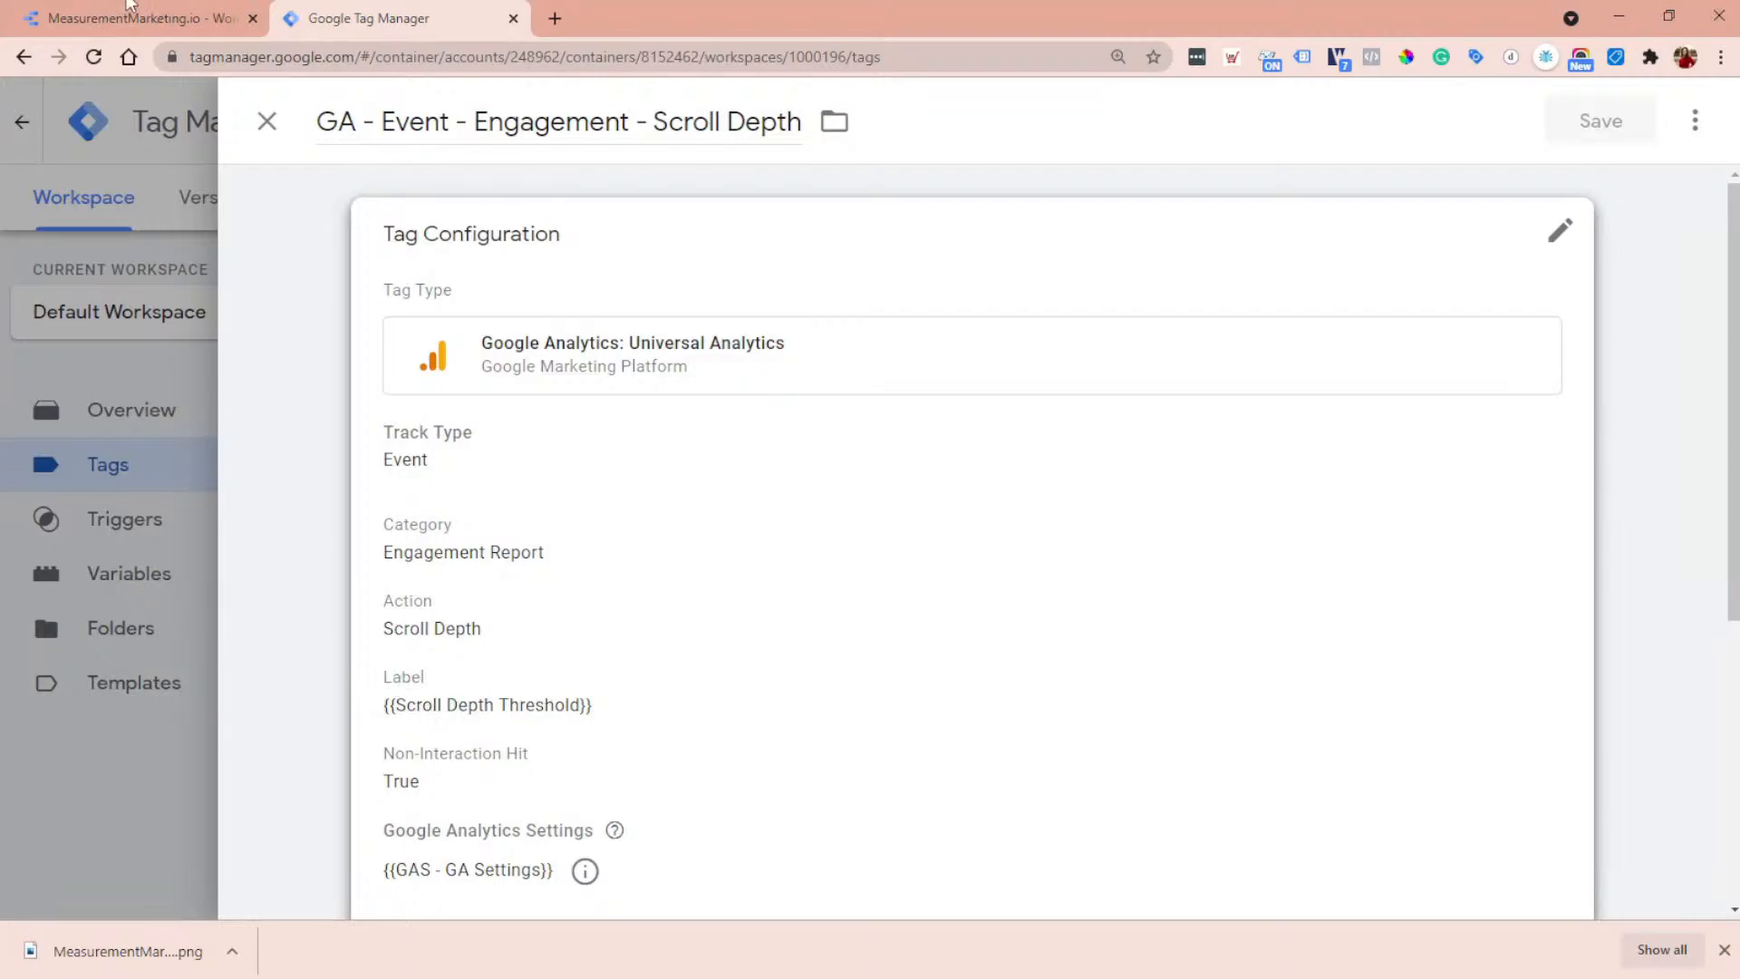
- Return to the Data Studio report and review the style options available for the Event Label table
click(142, 15)
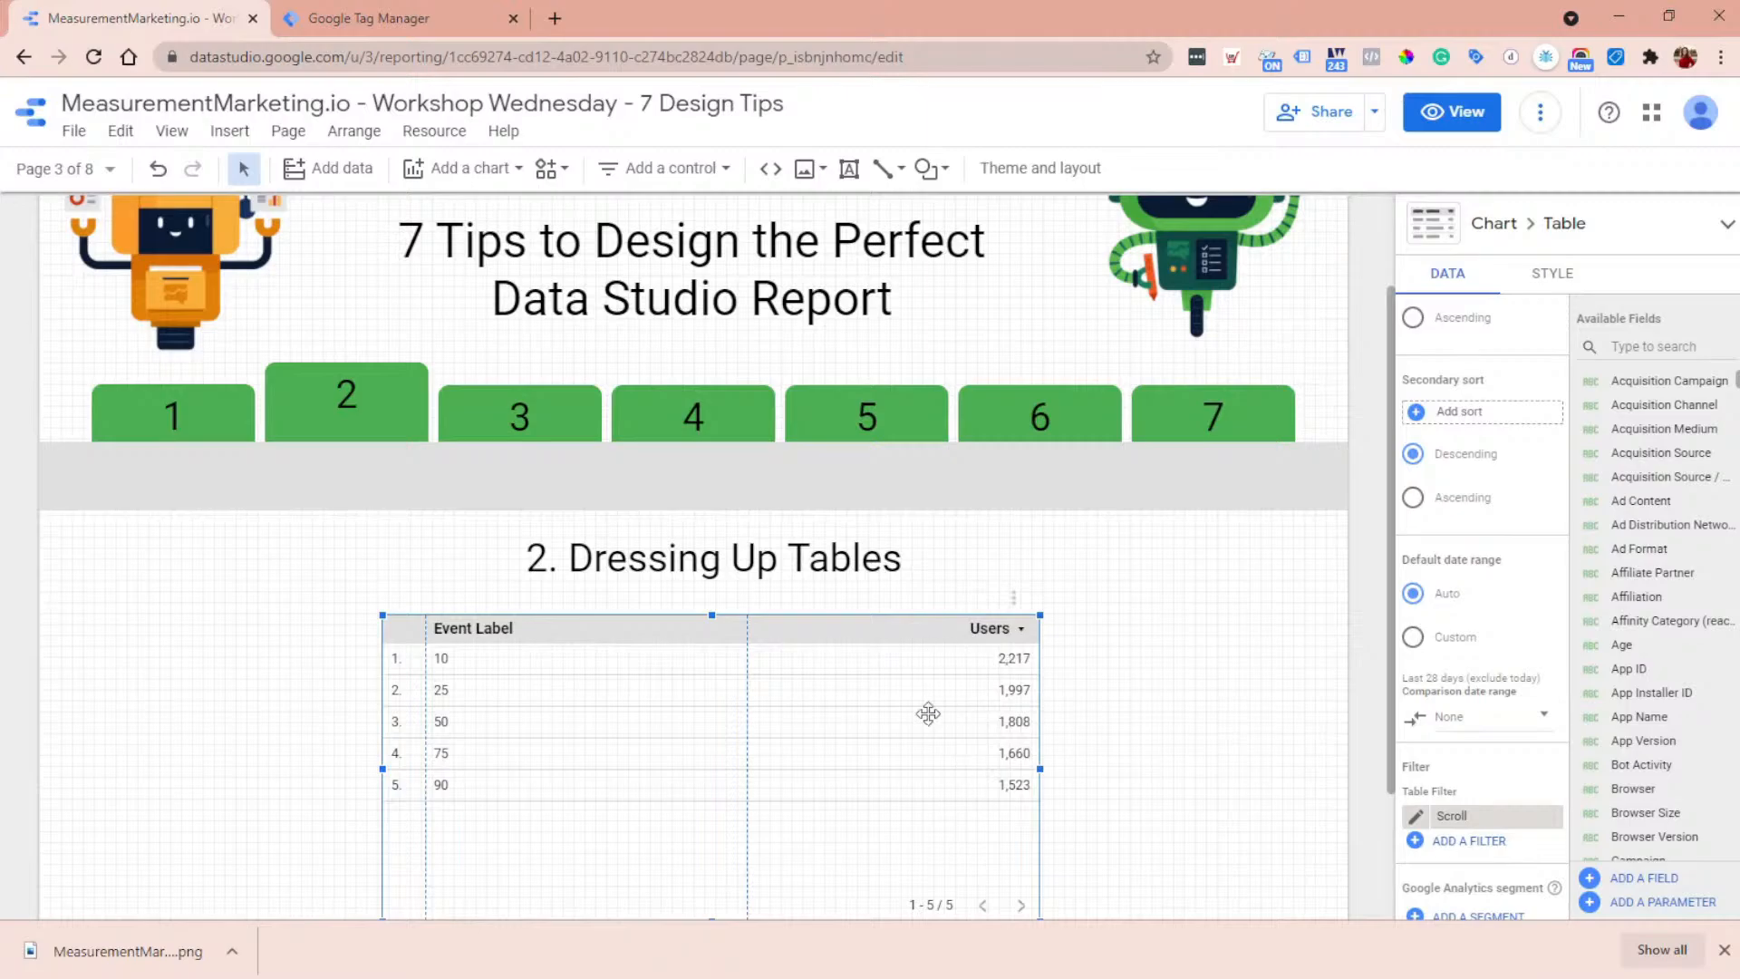
click(1570, 276)
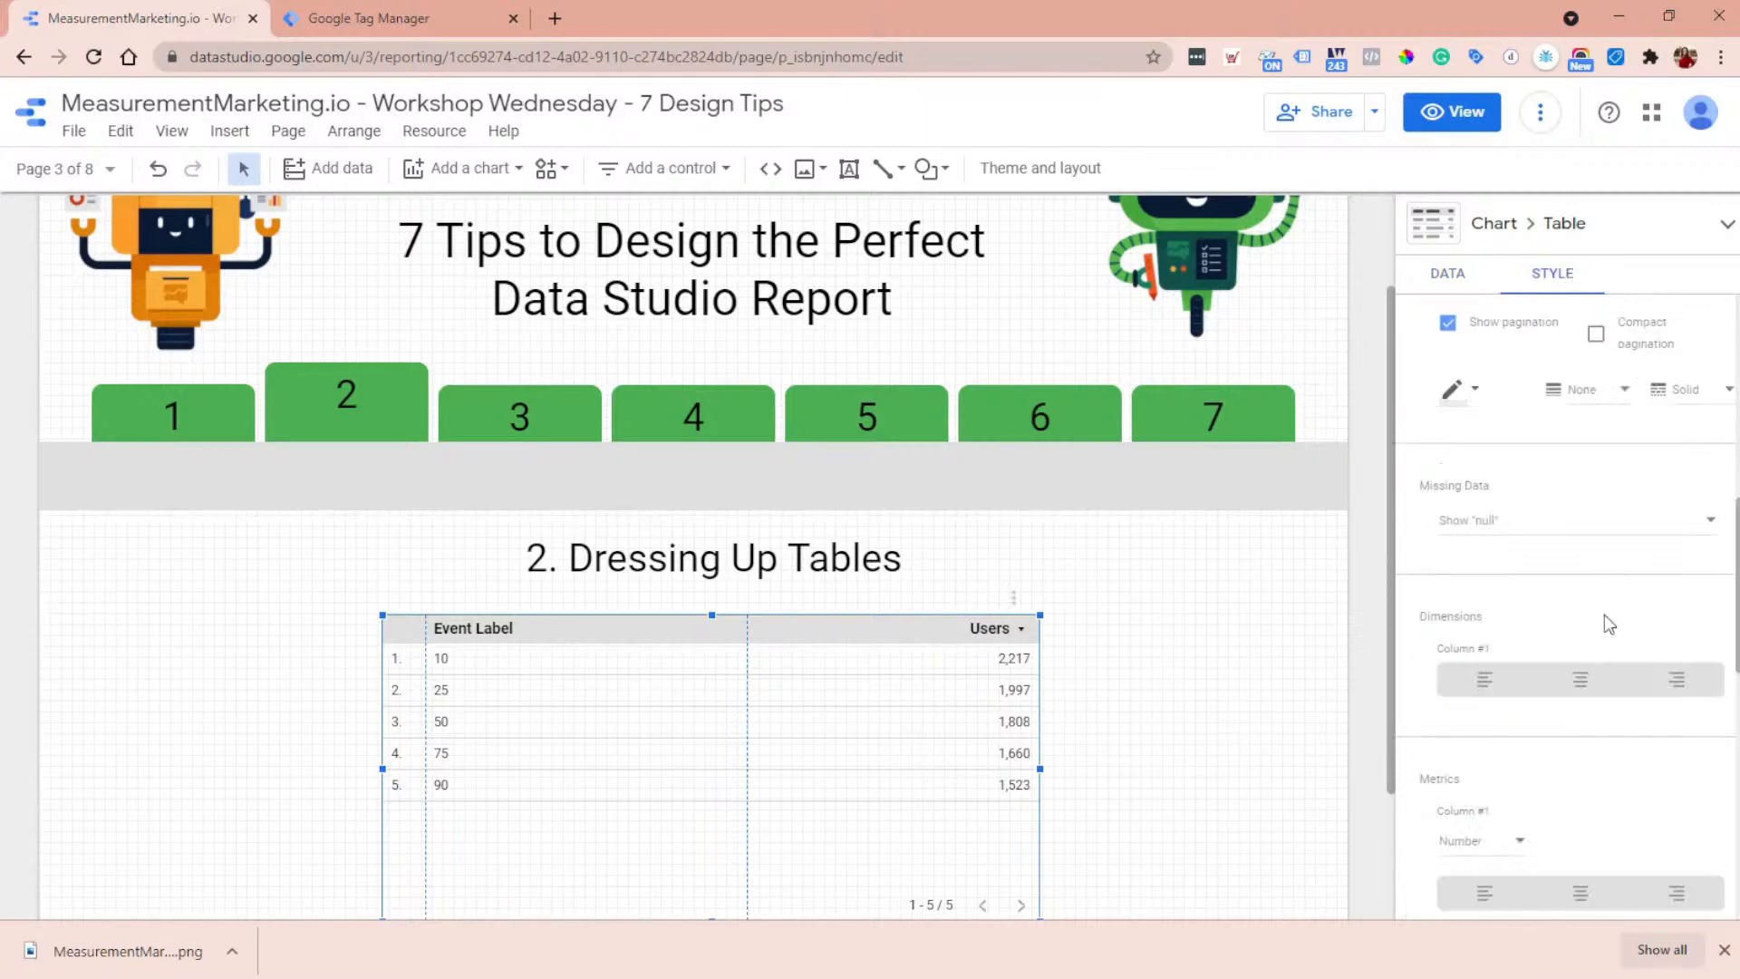
scroll(1599, 622, up, 10)
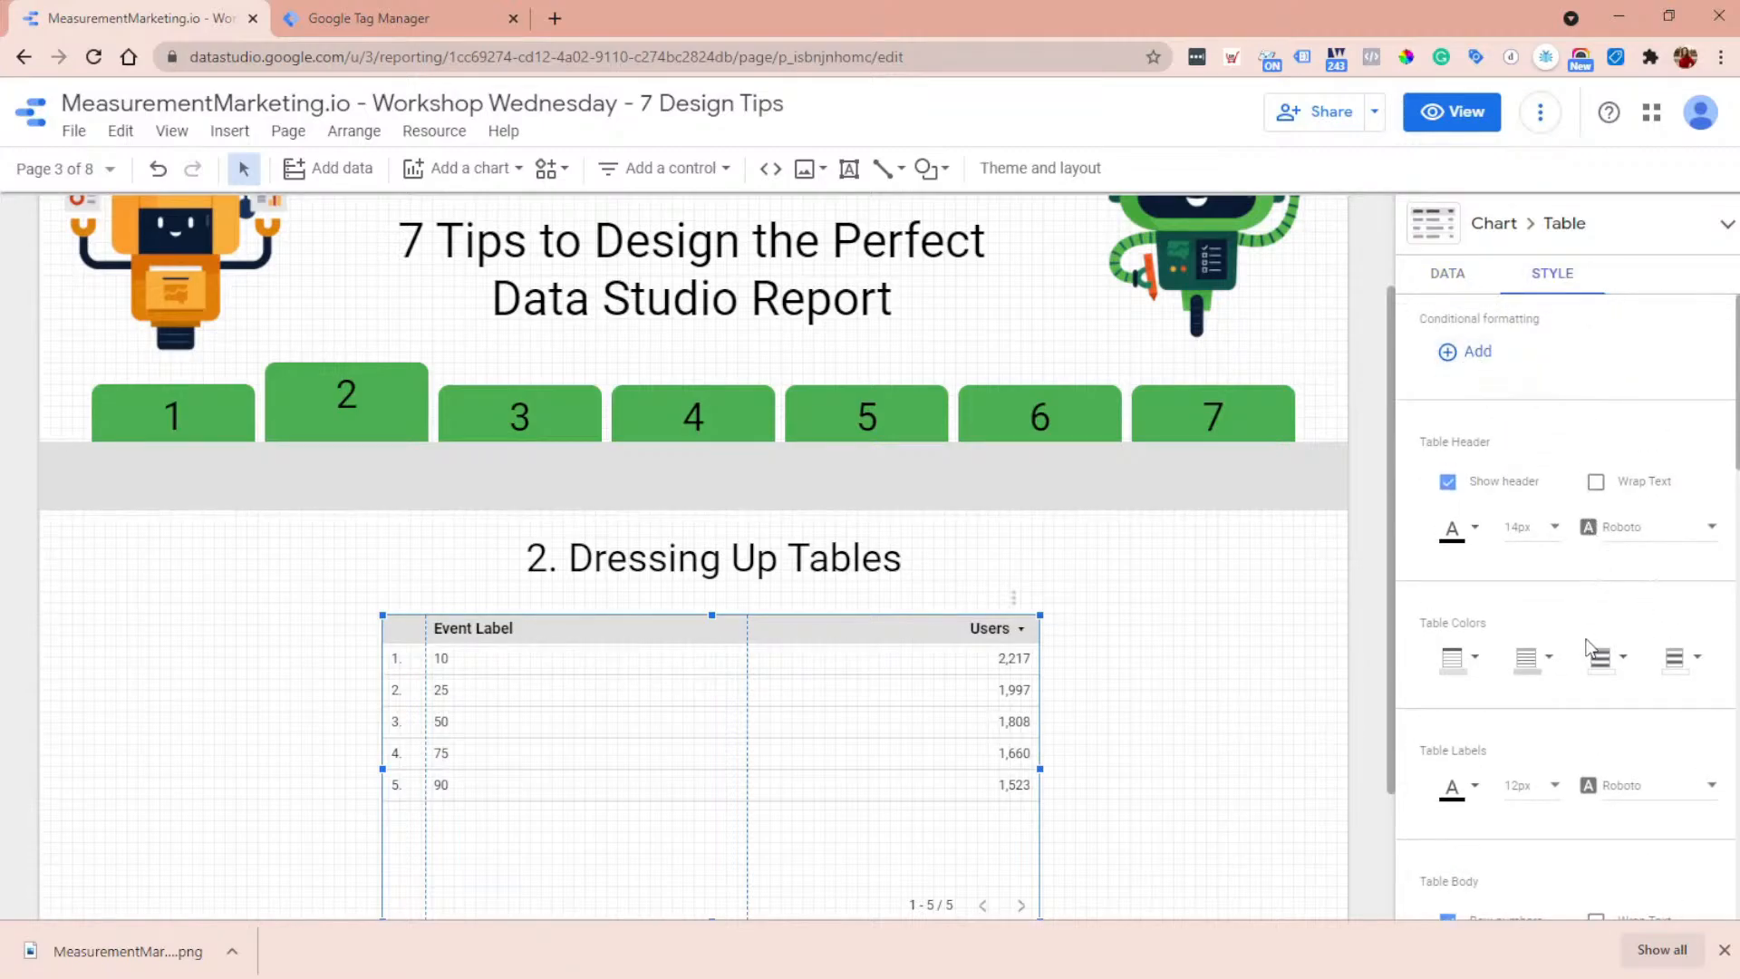
scroll(1601, 716, down, 2)
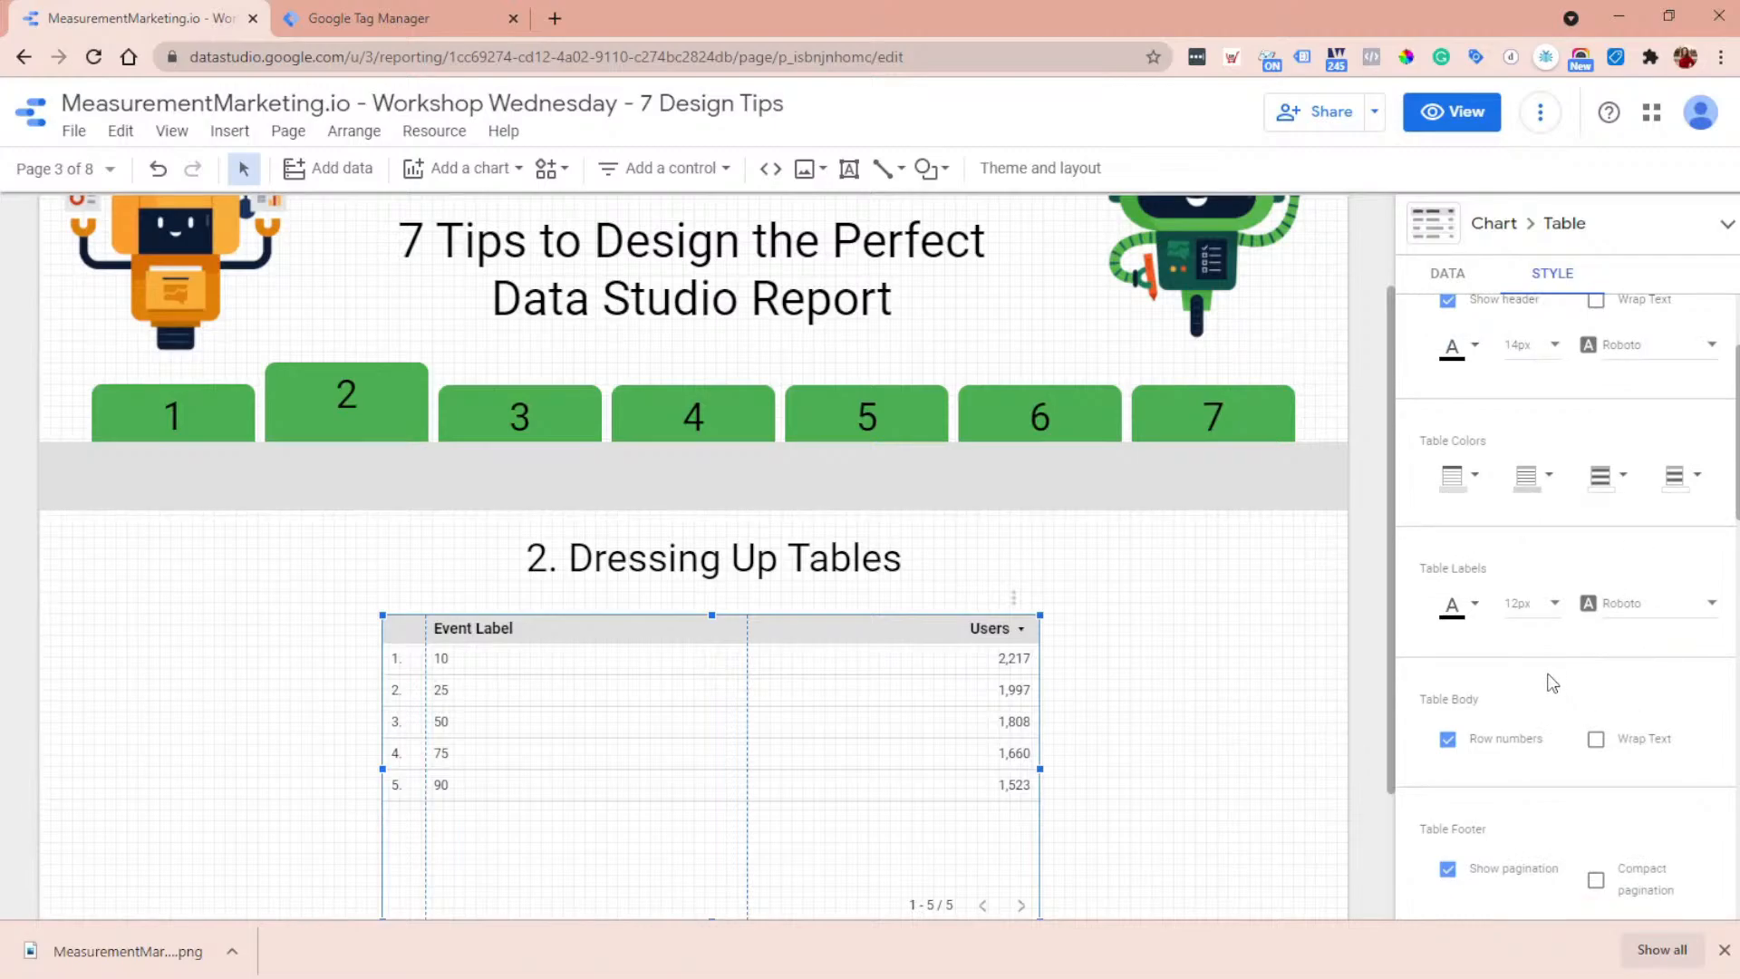
scroll(1586, 589, down, 2)
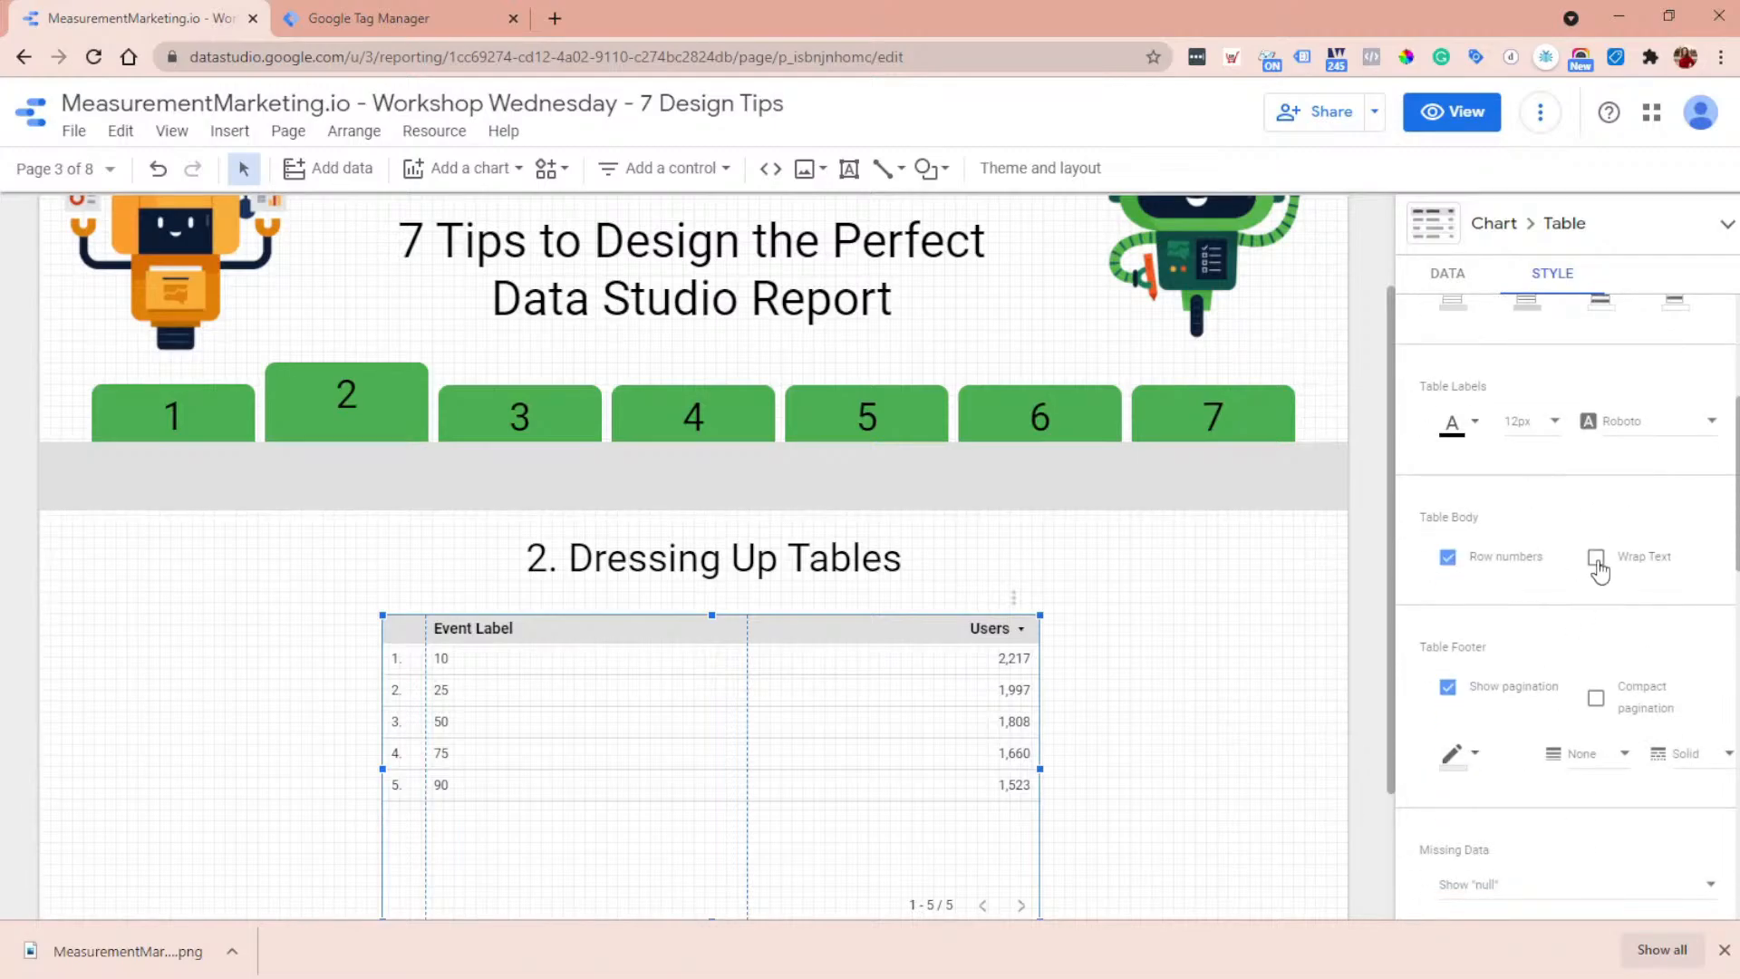
scroll(1655, 694, down, 6)
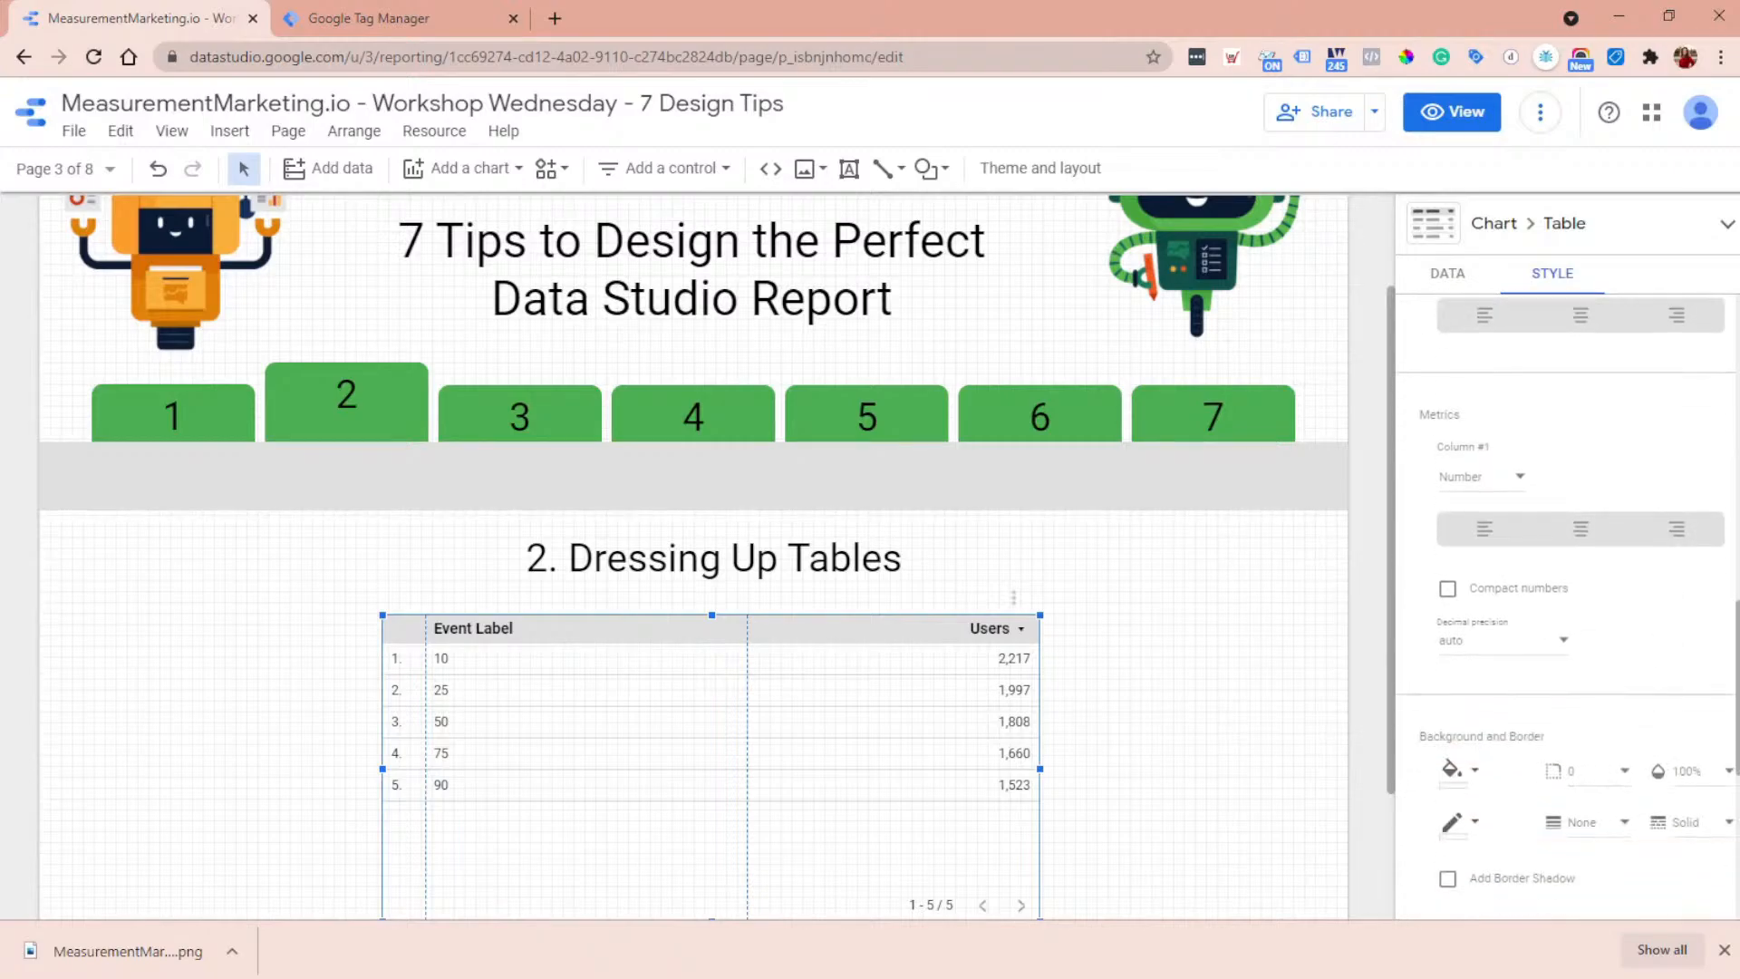
scroll(1502, 553, up, 6)
scroll(1502, 553, down, 4)
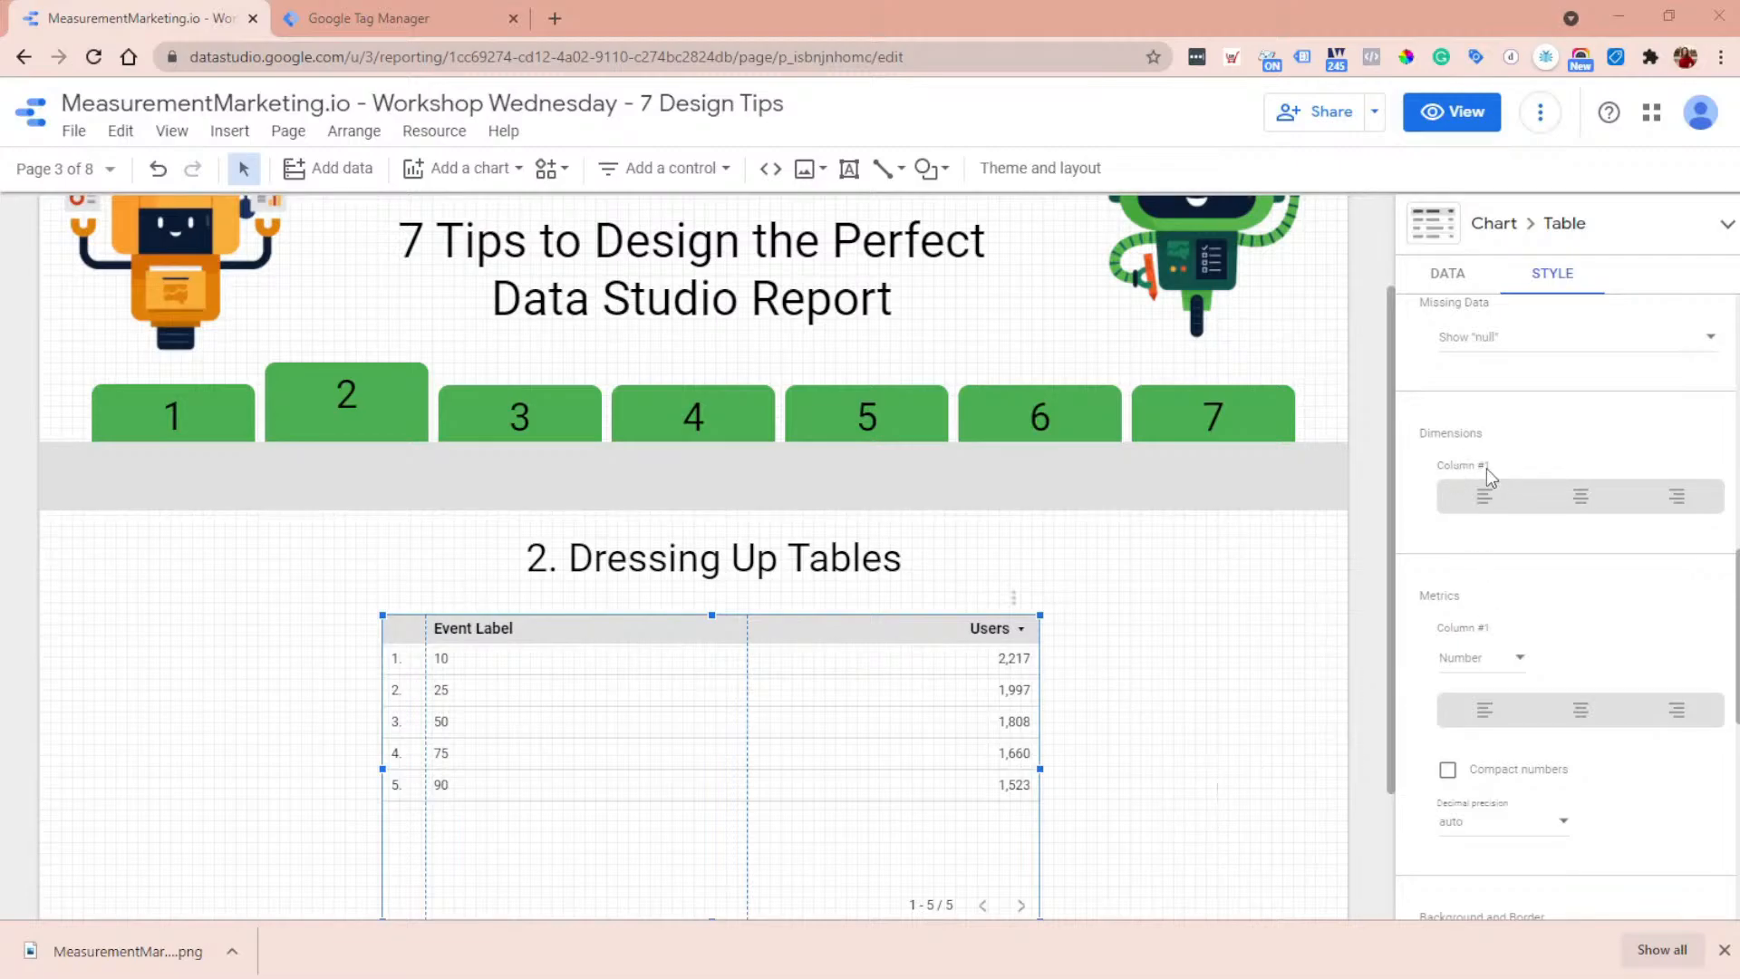
- Display the table's Users metric as bars with the numbers shown beside them
click(1508, 672)
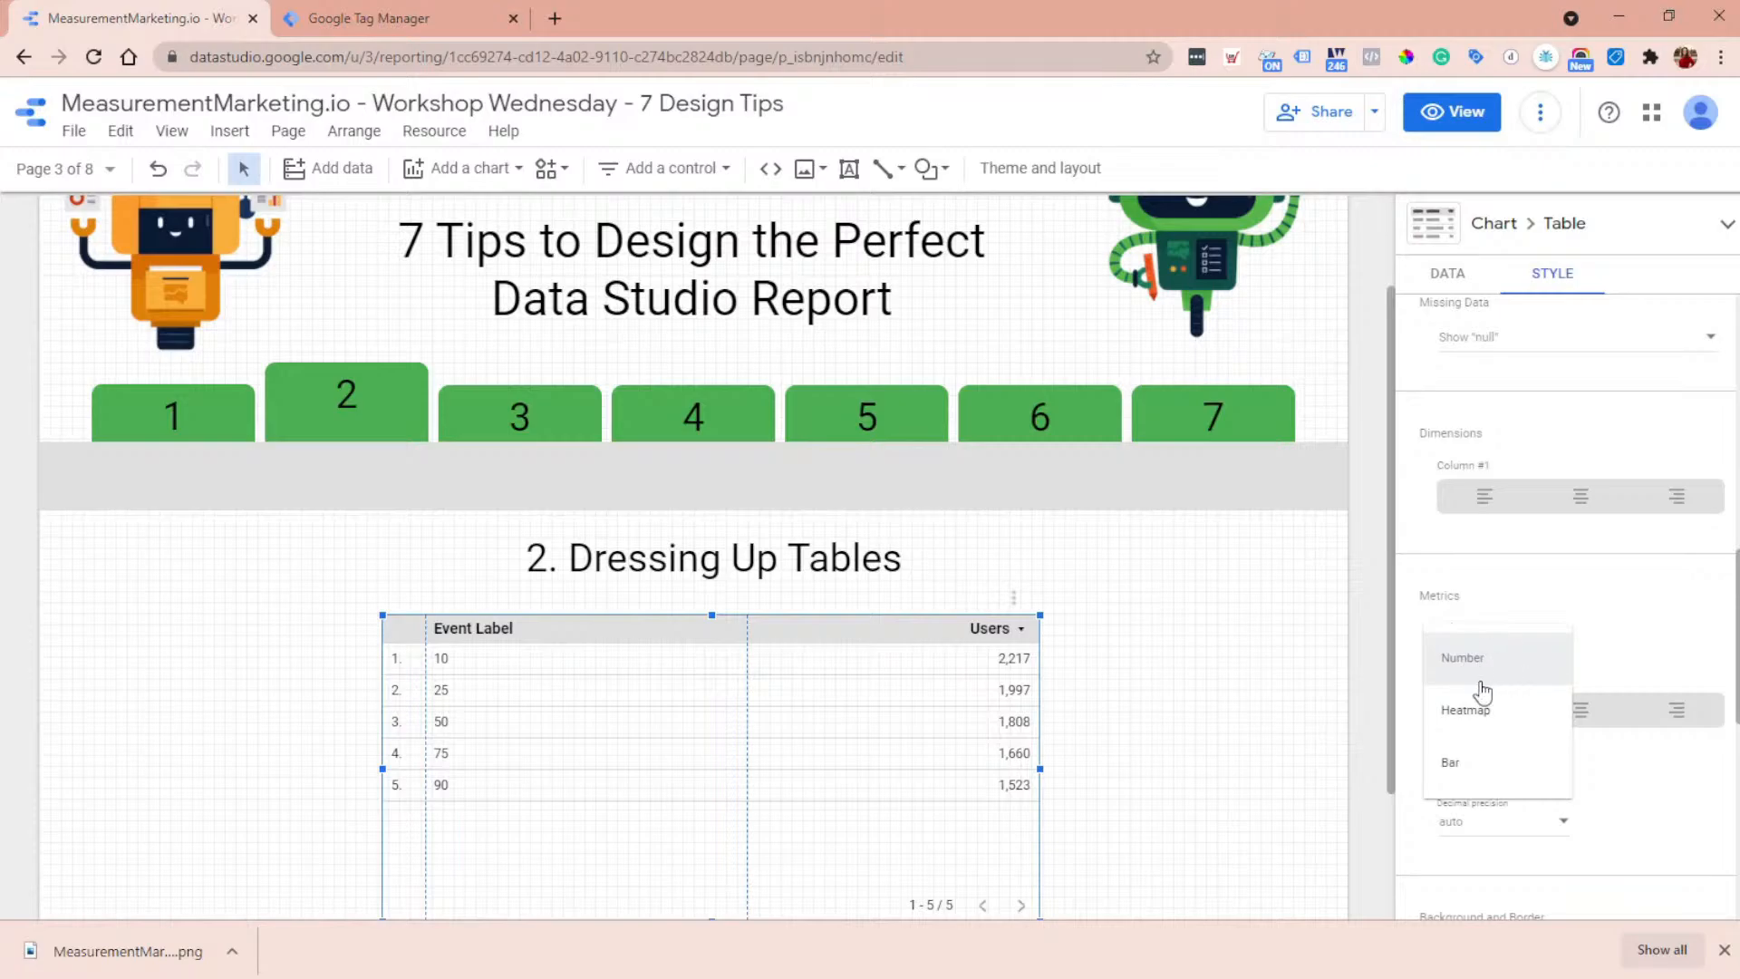
click(1453, 764)
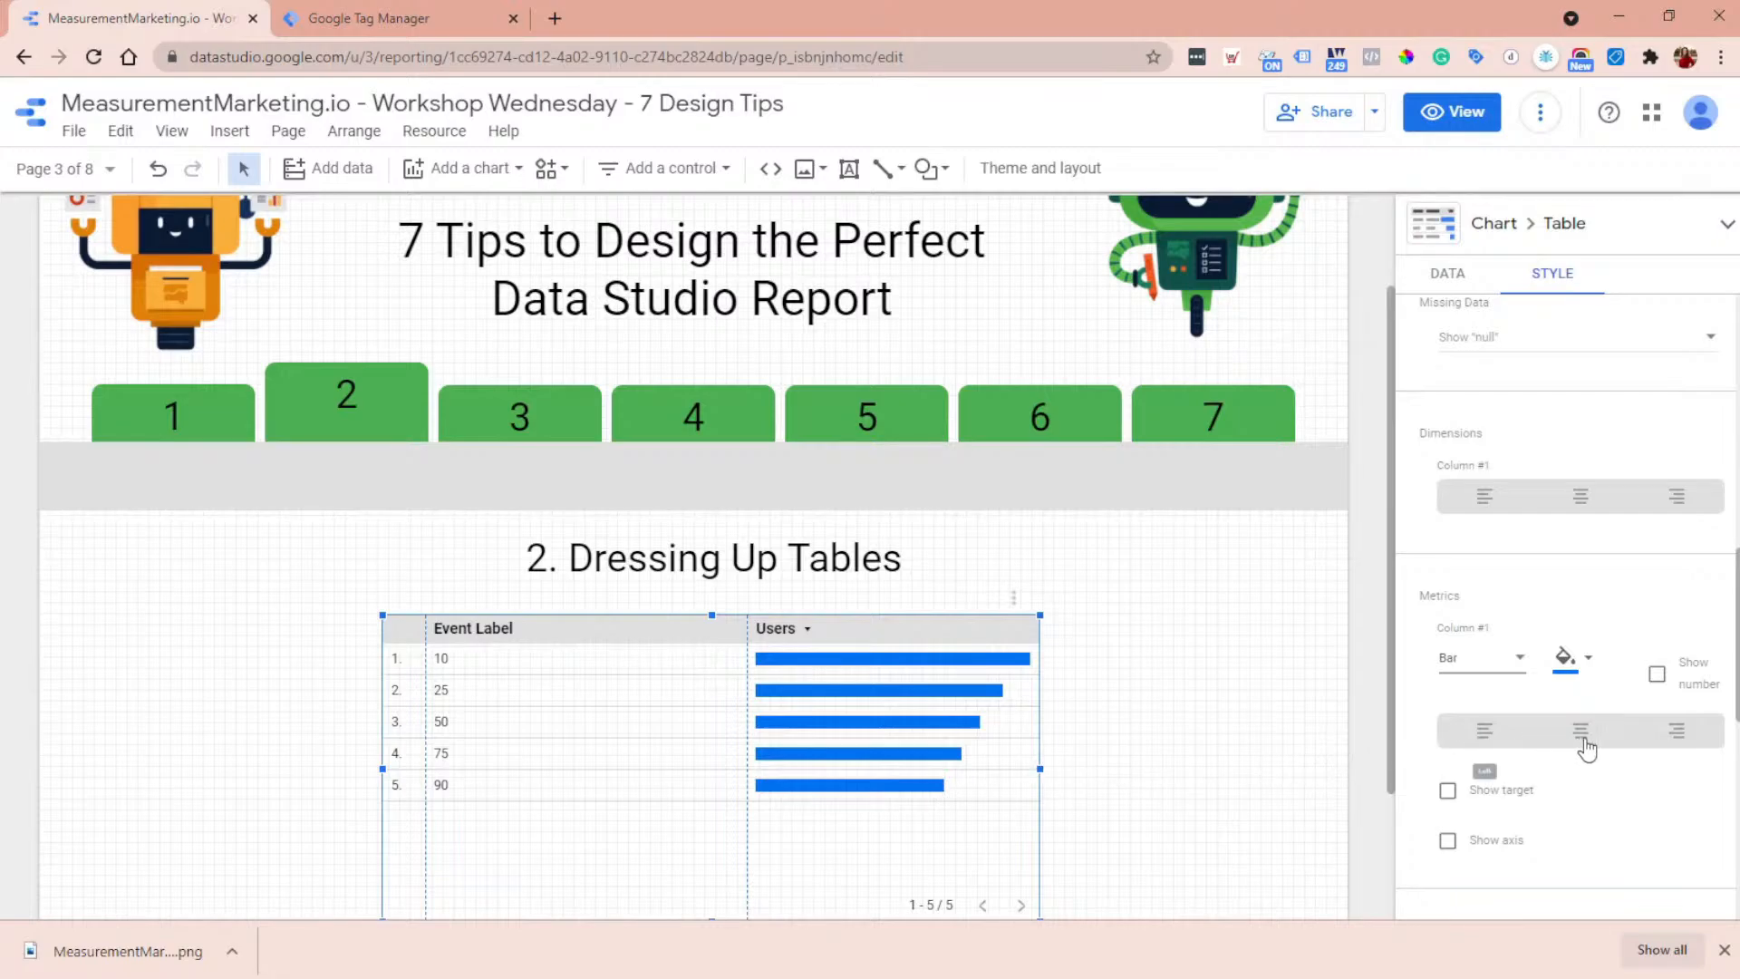
click(1657, 679)
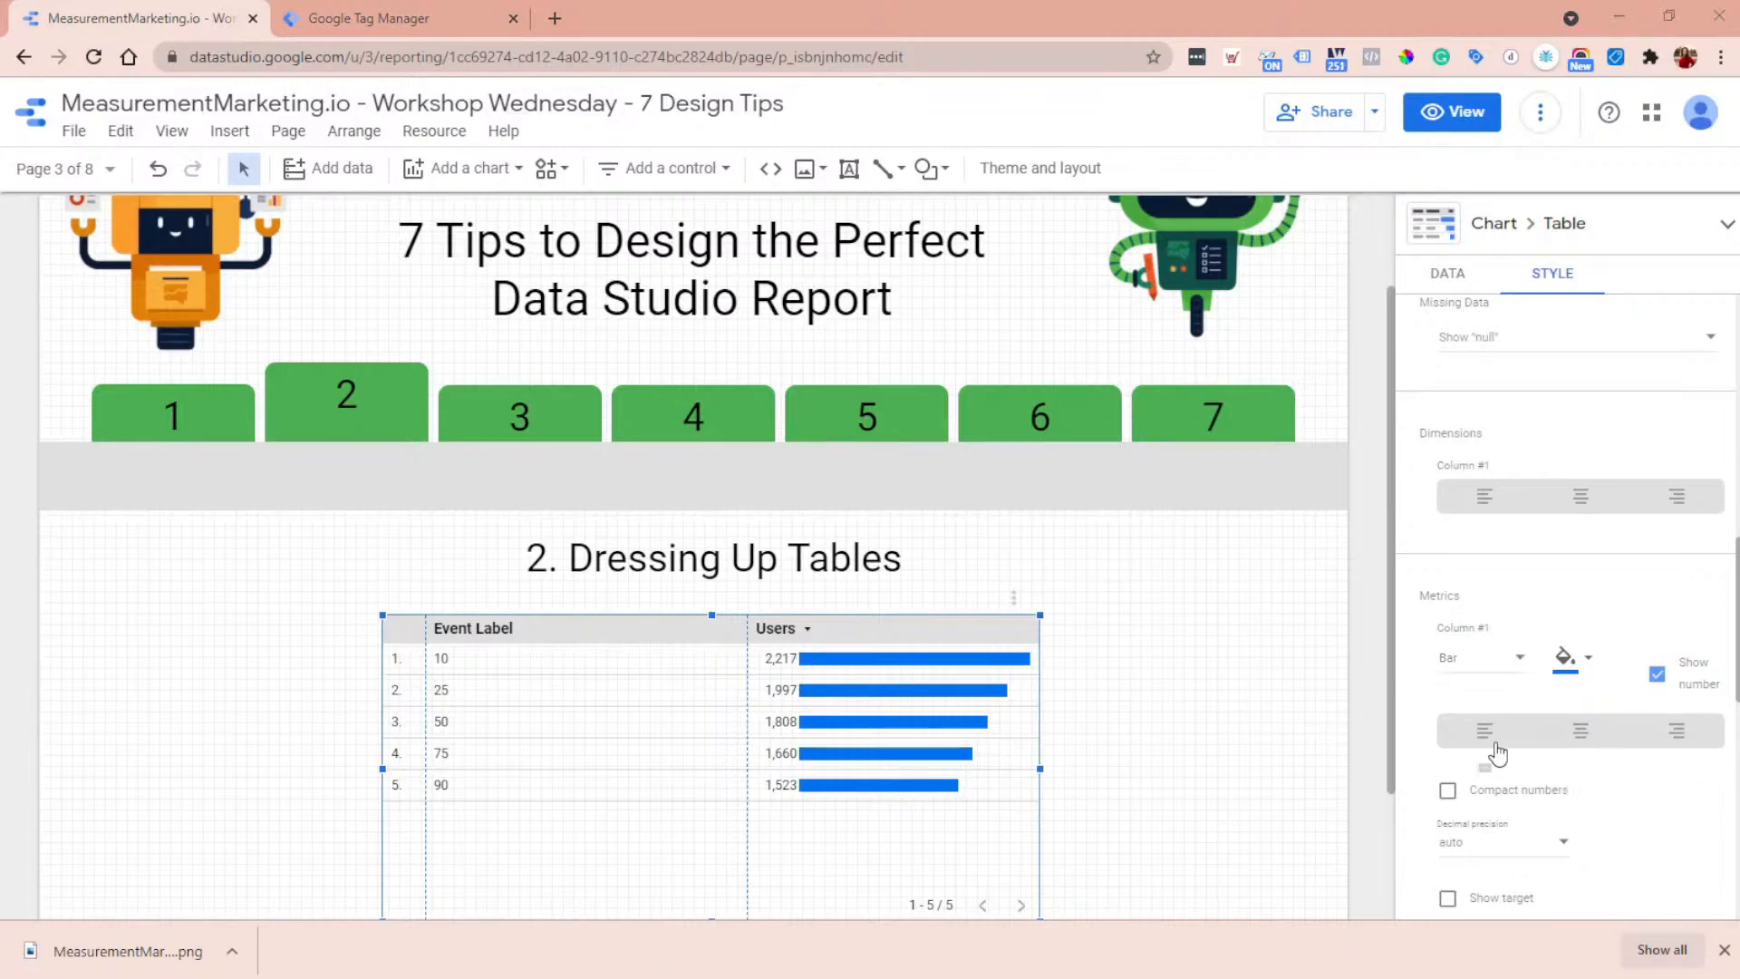
scroll(1495, 738, up, 4)
scroll(1624, 647, up, 4)
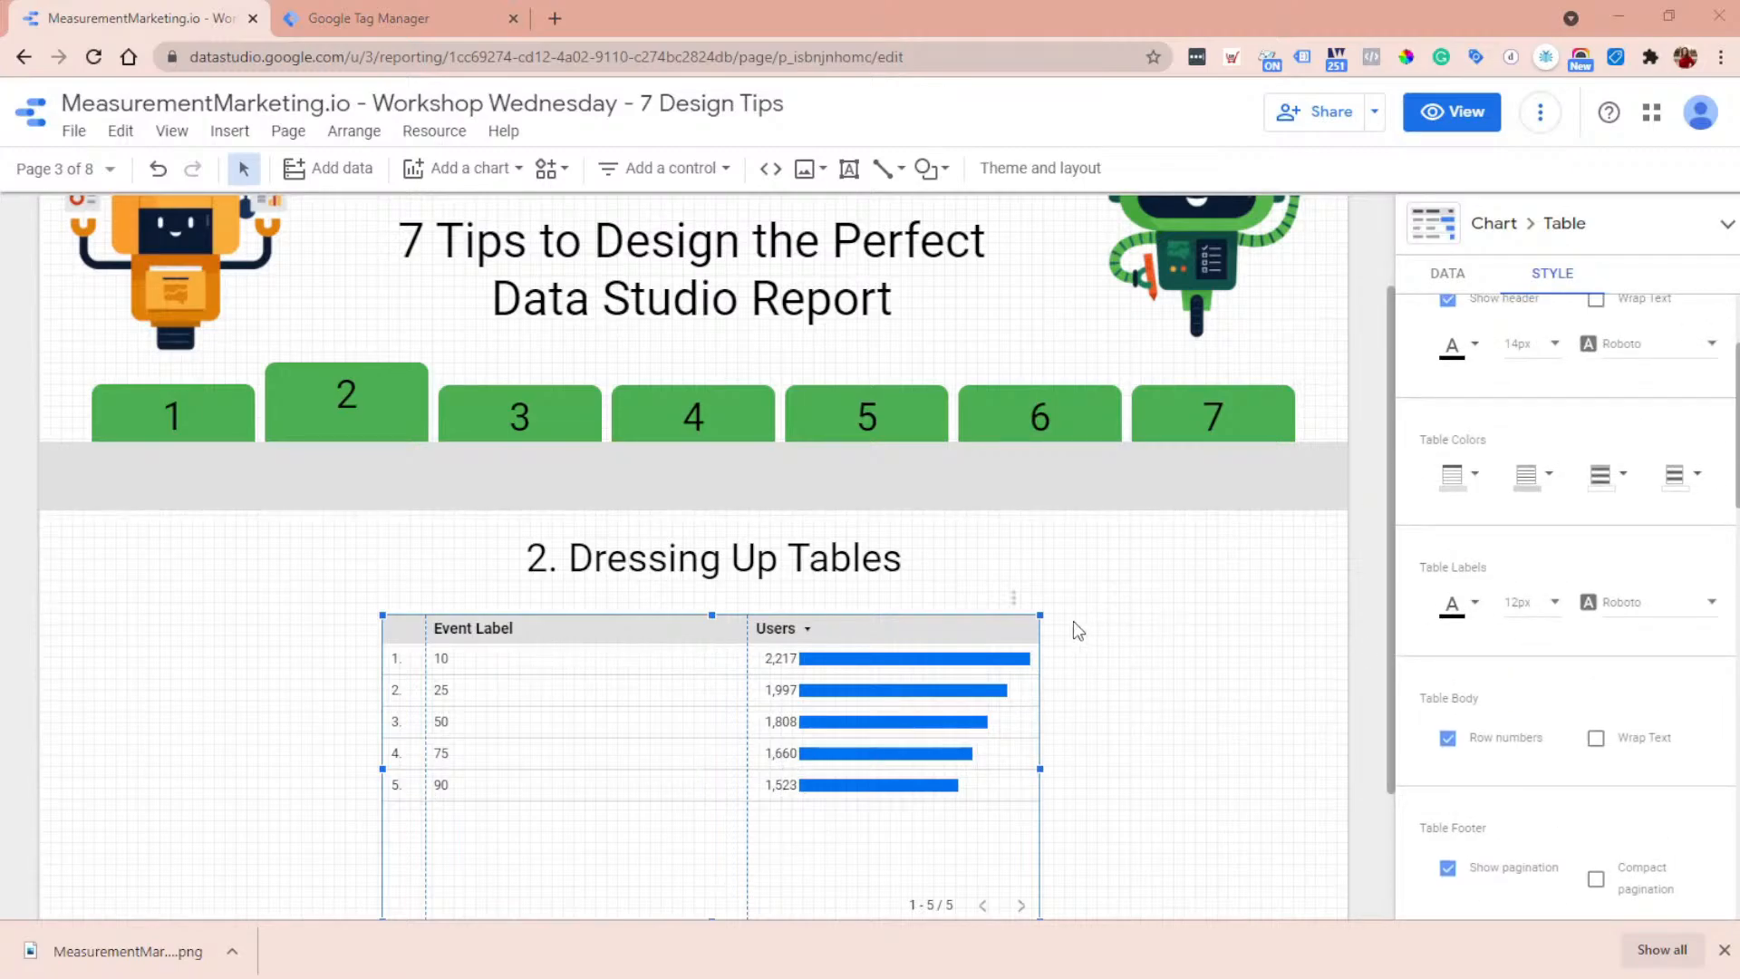
scroll(1052, 619, down, 2)
scroll(1051, 612, up, 2)
click(1460, 484)
click(1589, 433)
- Set the odd row color of the Event Label table to light gray
scroll(1596, 444, down, 3)
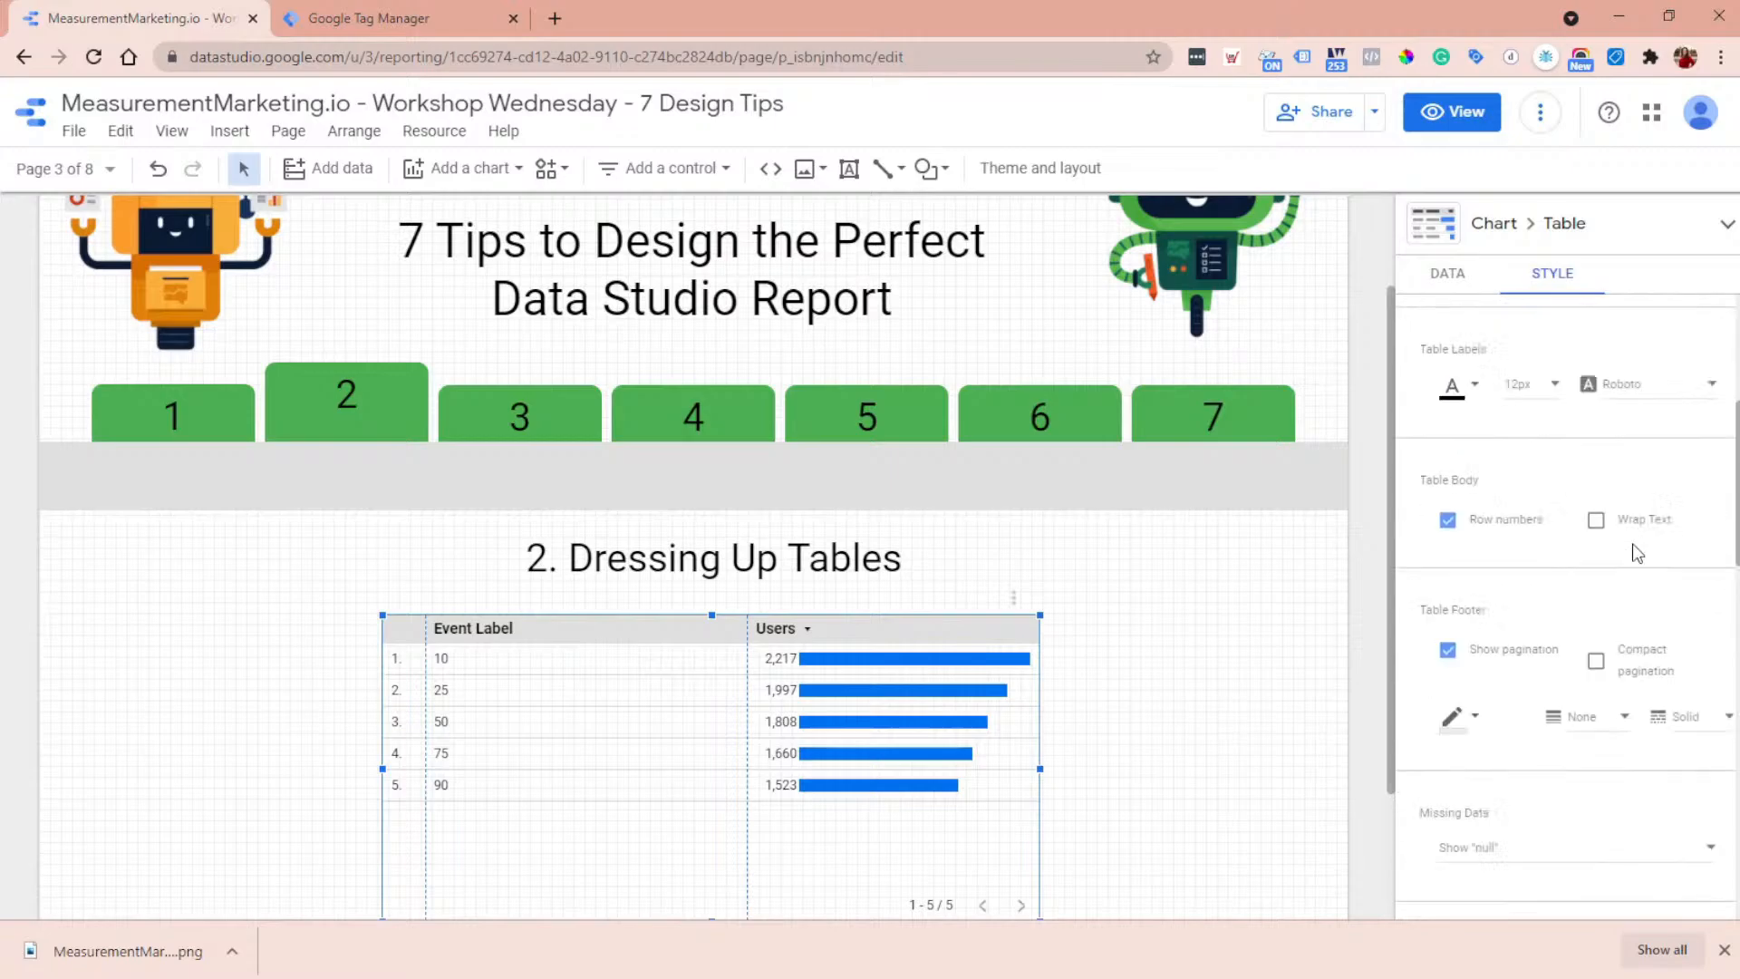
scroll(1636, 554, up, 3)
click(1617, 621)
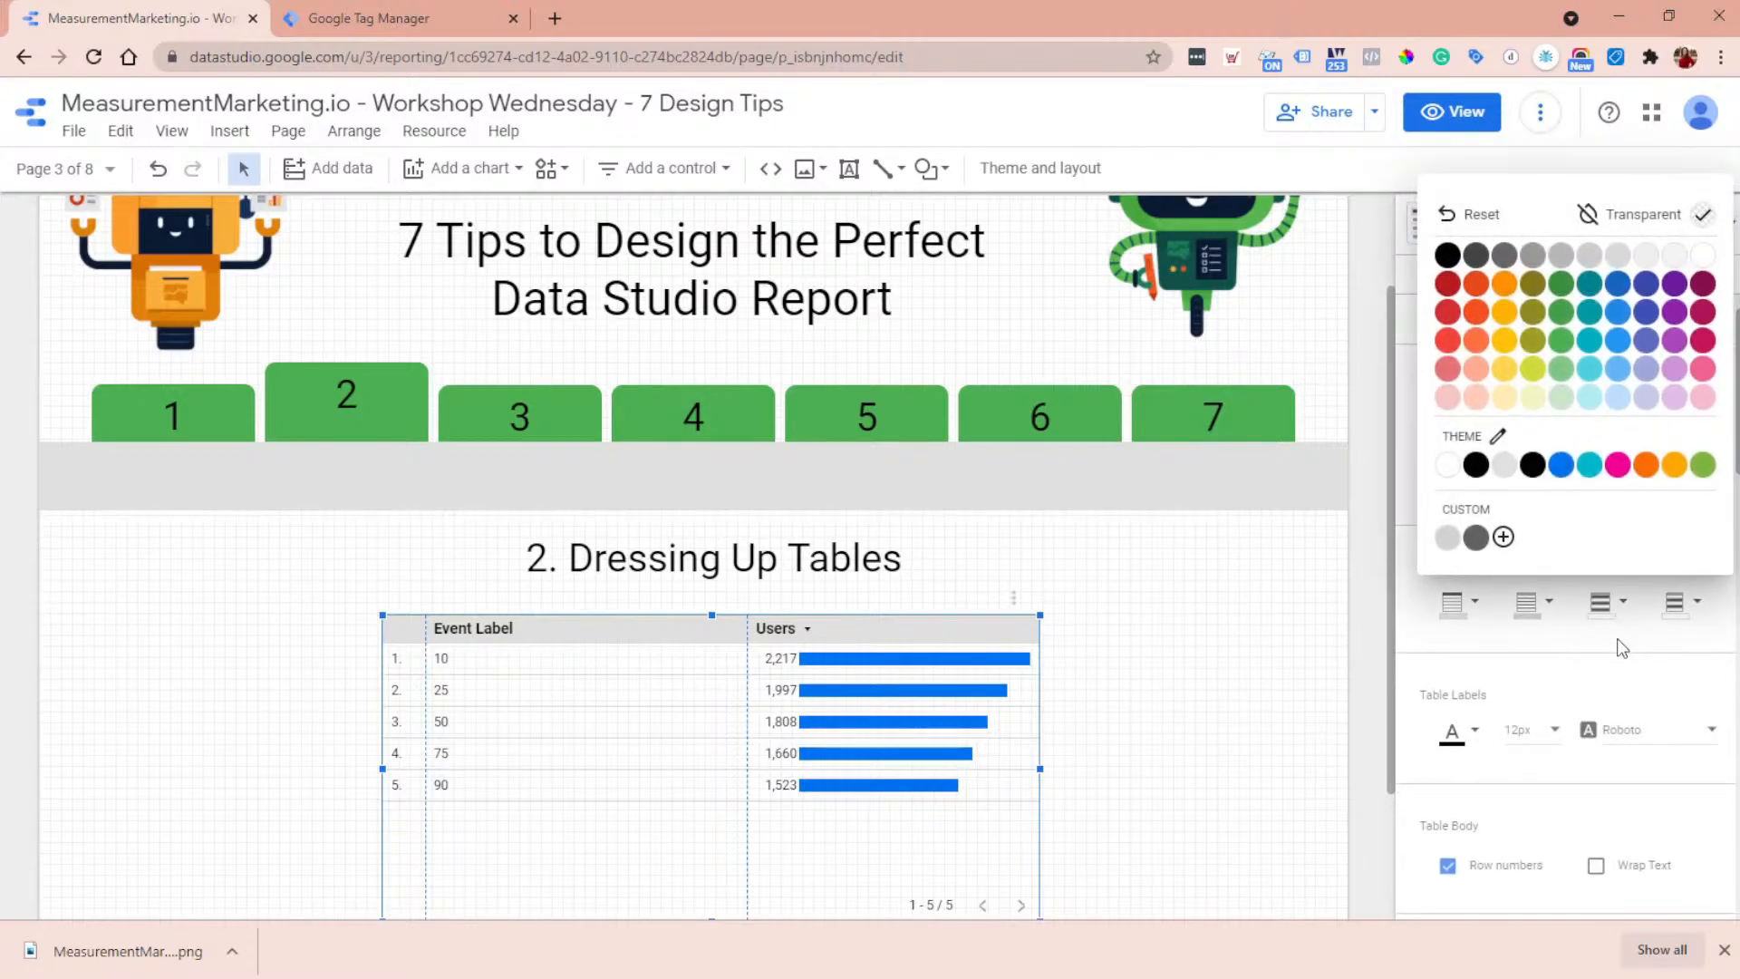
click(1602, 606)
scroll(1608, 635, down, 3)
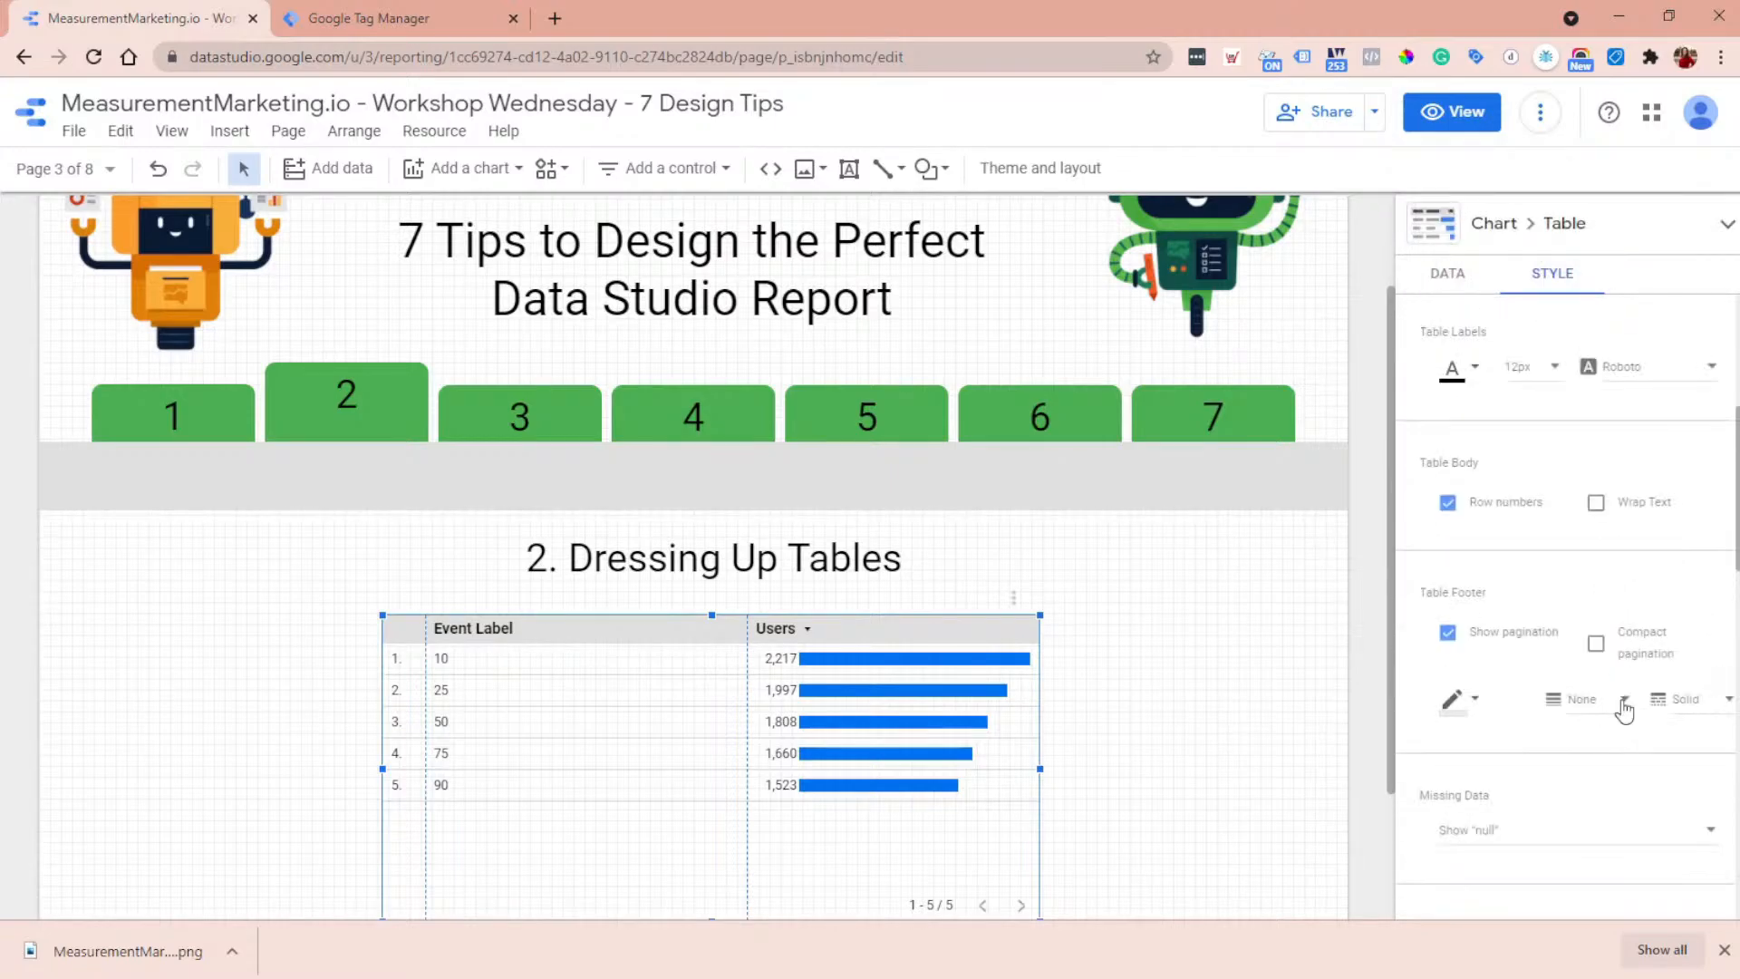
scroll(1623, 697, up, 4)
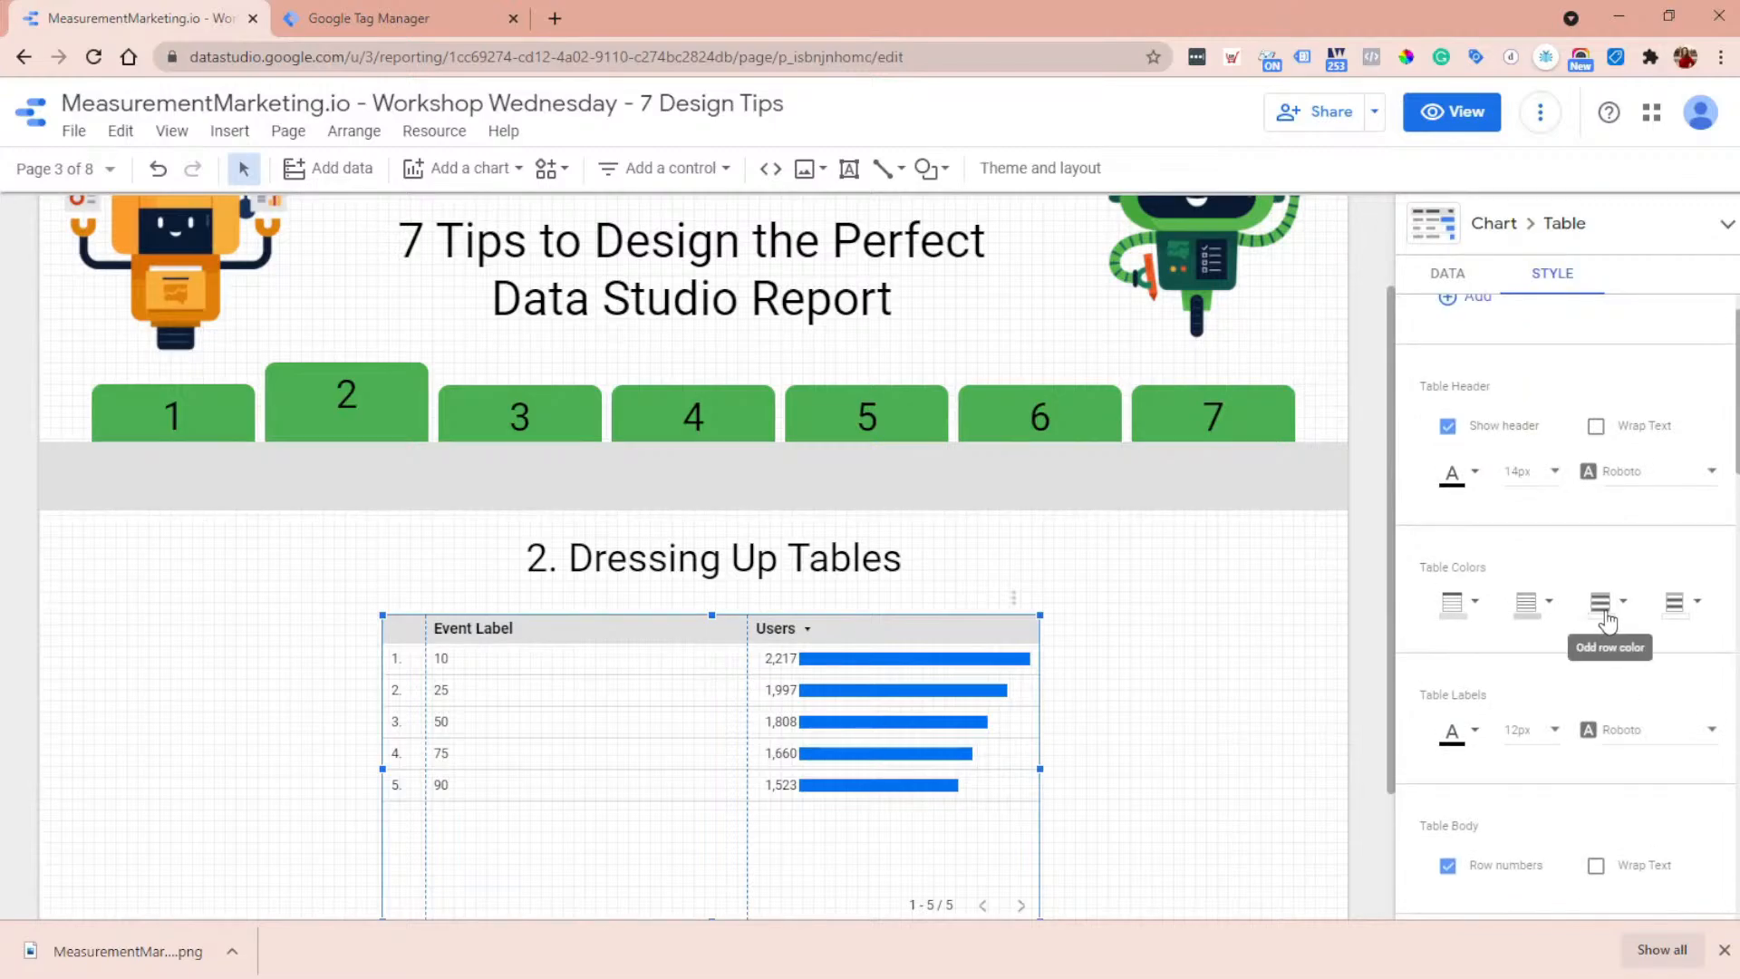
click(1605, 616)
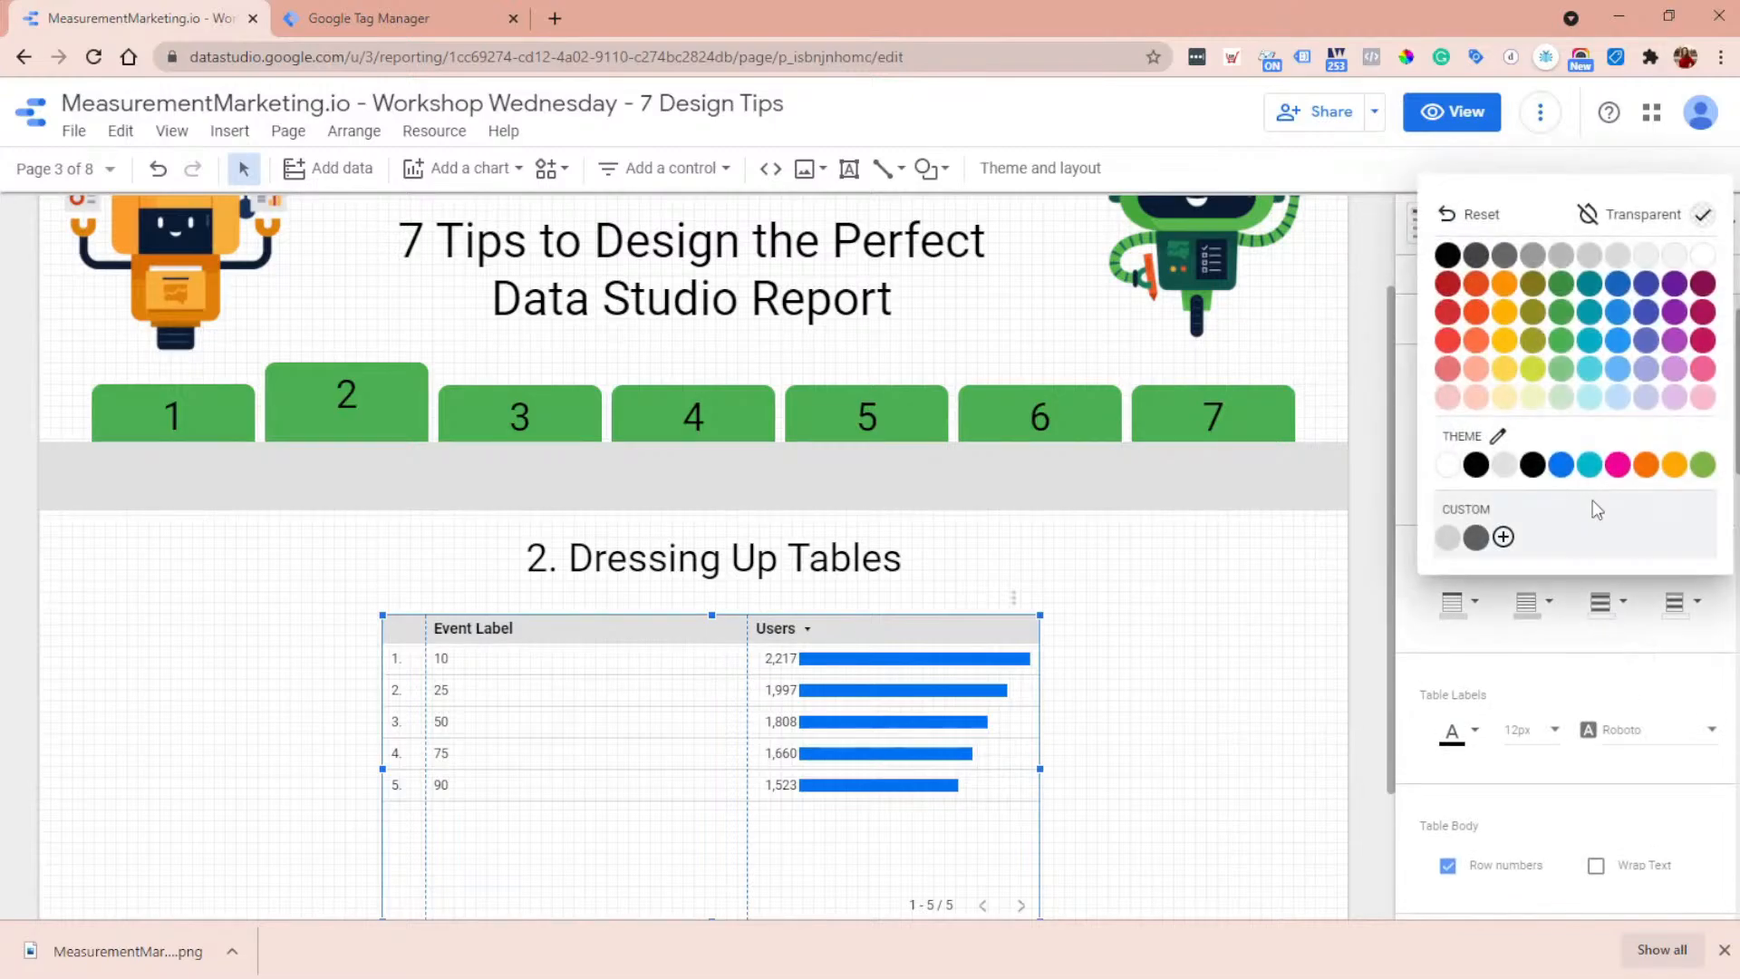
click(1592, 263)
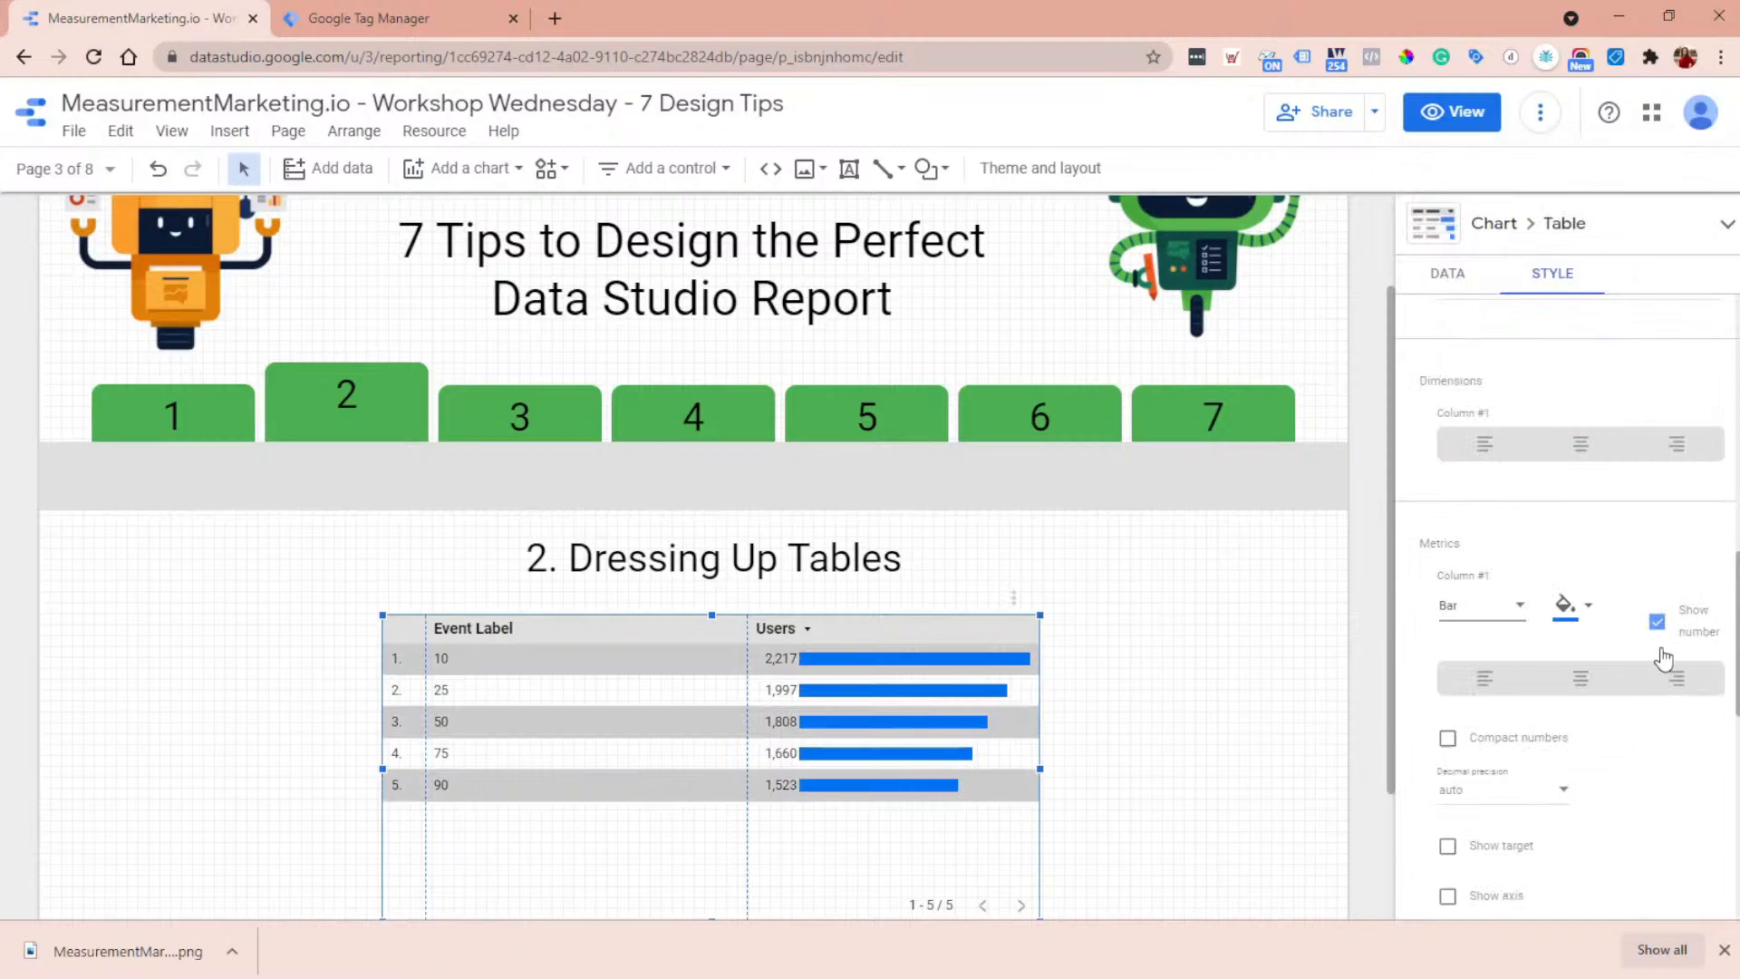
- Set the even row color of the Event Label table to dark gray
scroll(1661, 657, up, 6)
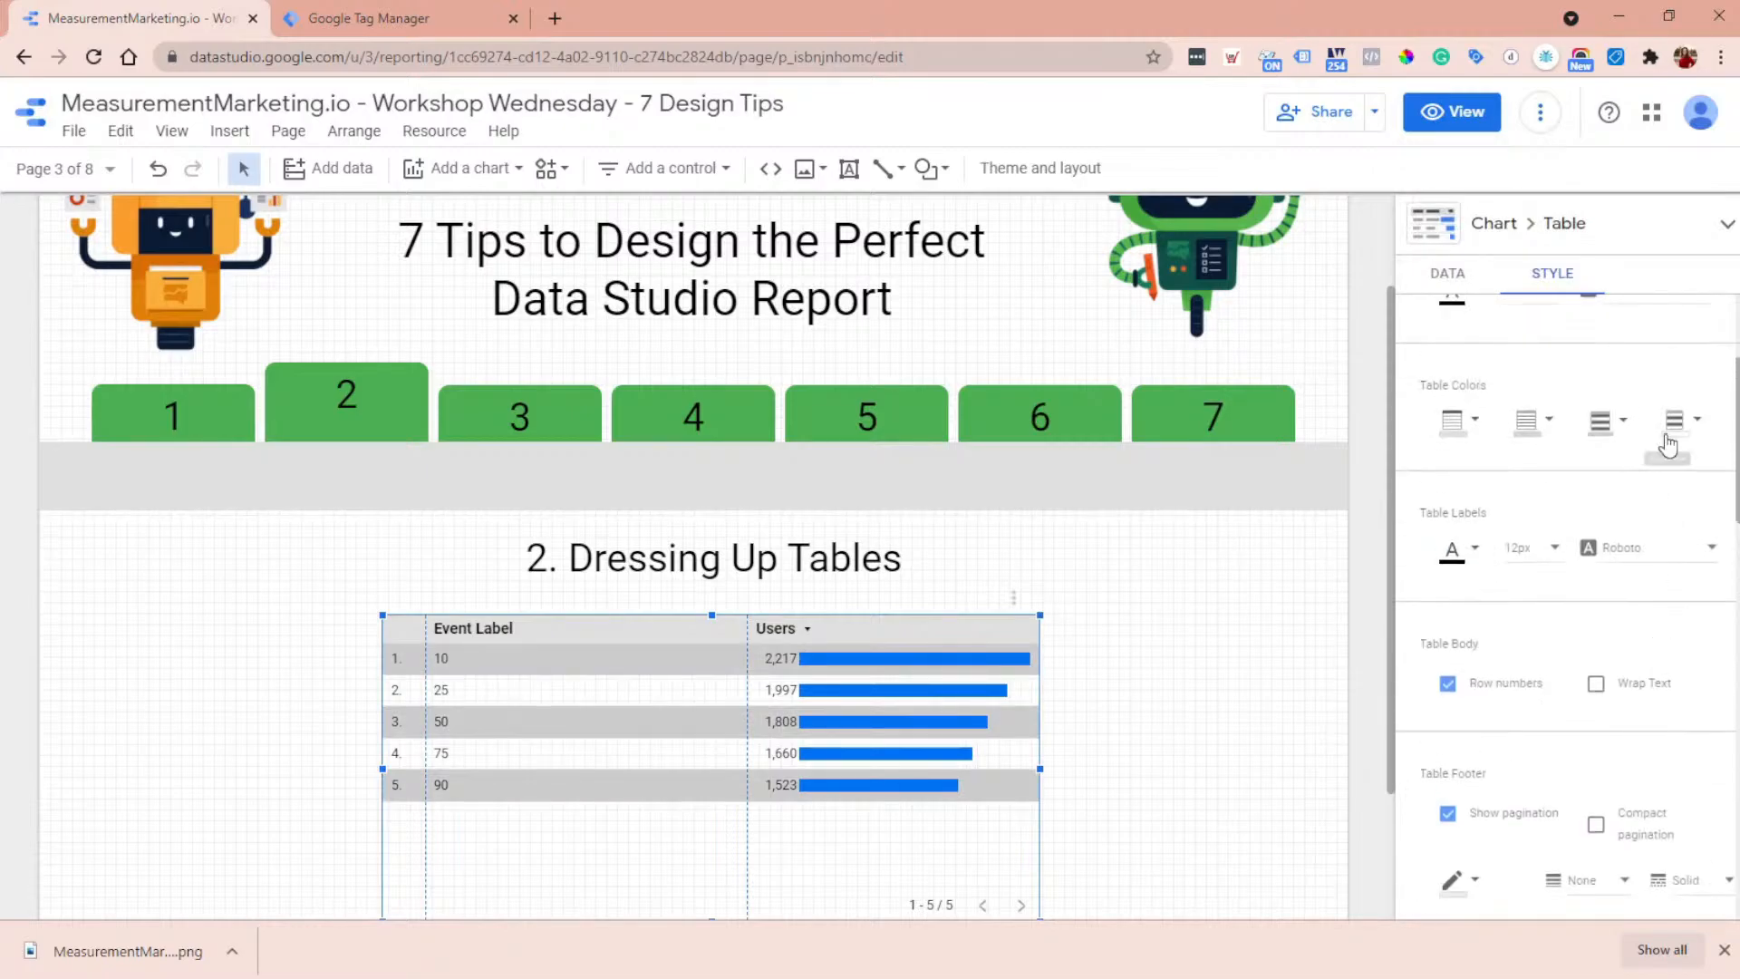
click(1674, 421)
click(1505, 521)
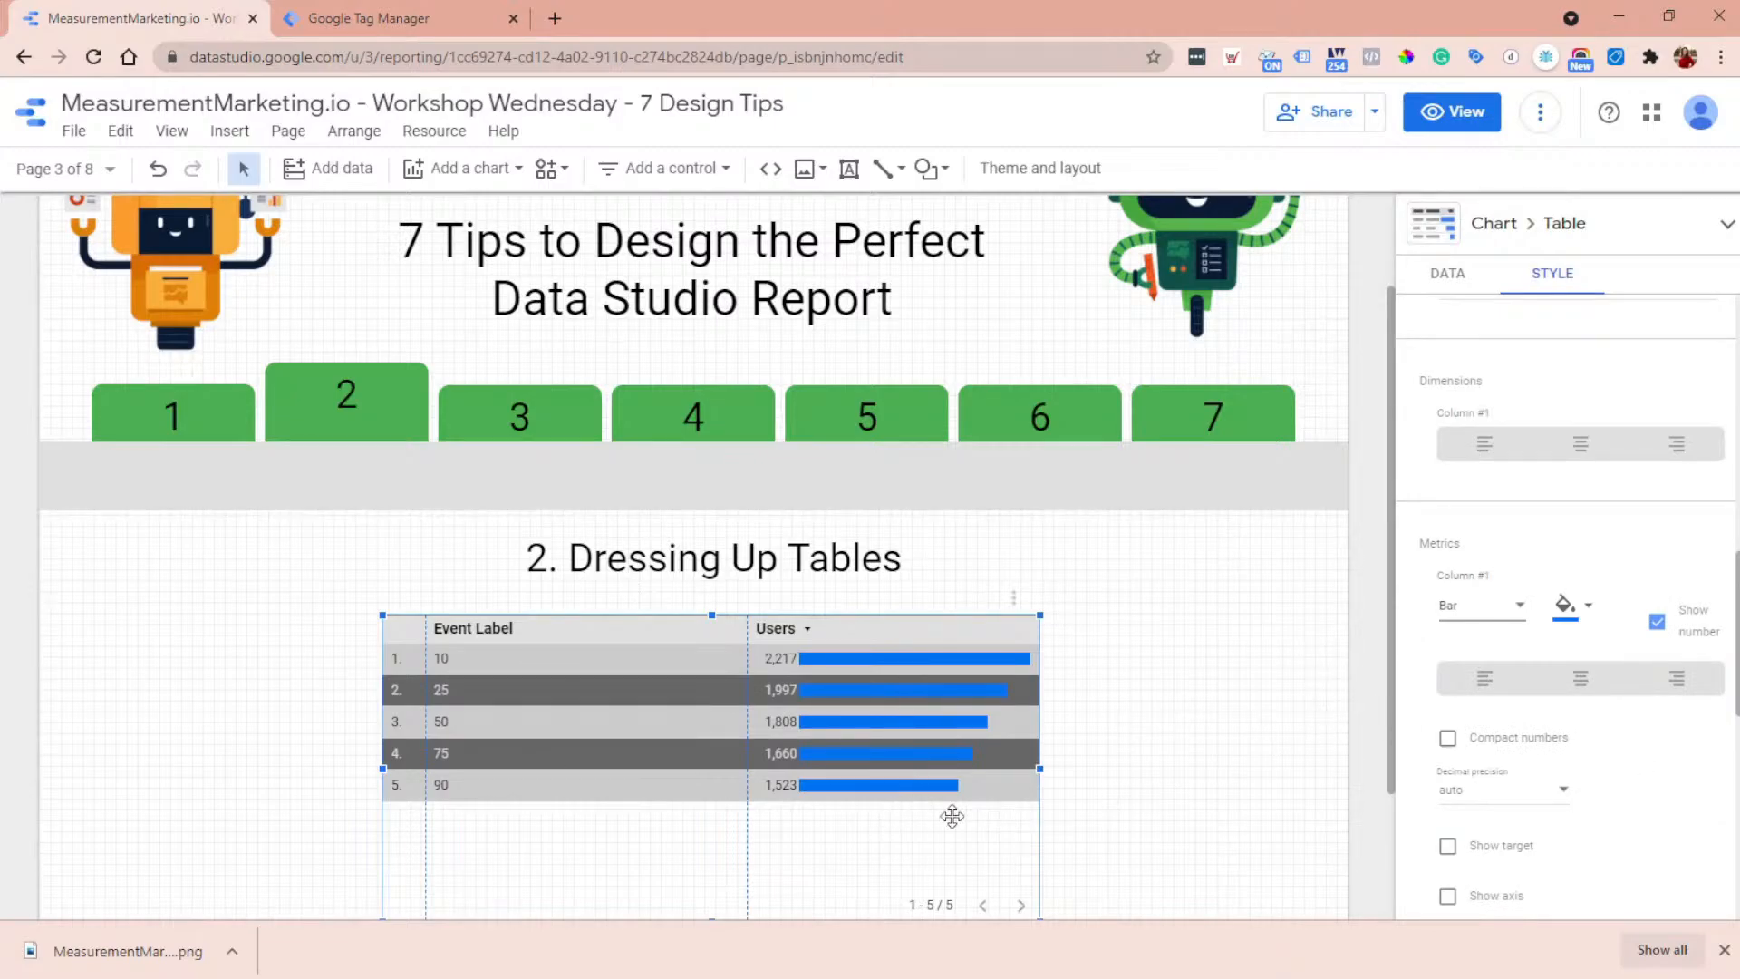
scroll(1335, 711, up, 1)
scroll(1336, 711, down, 2)
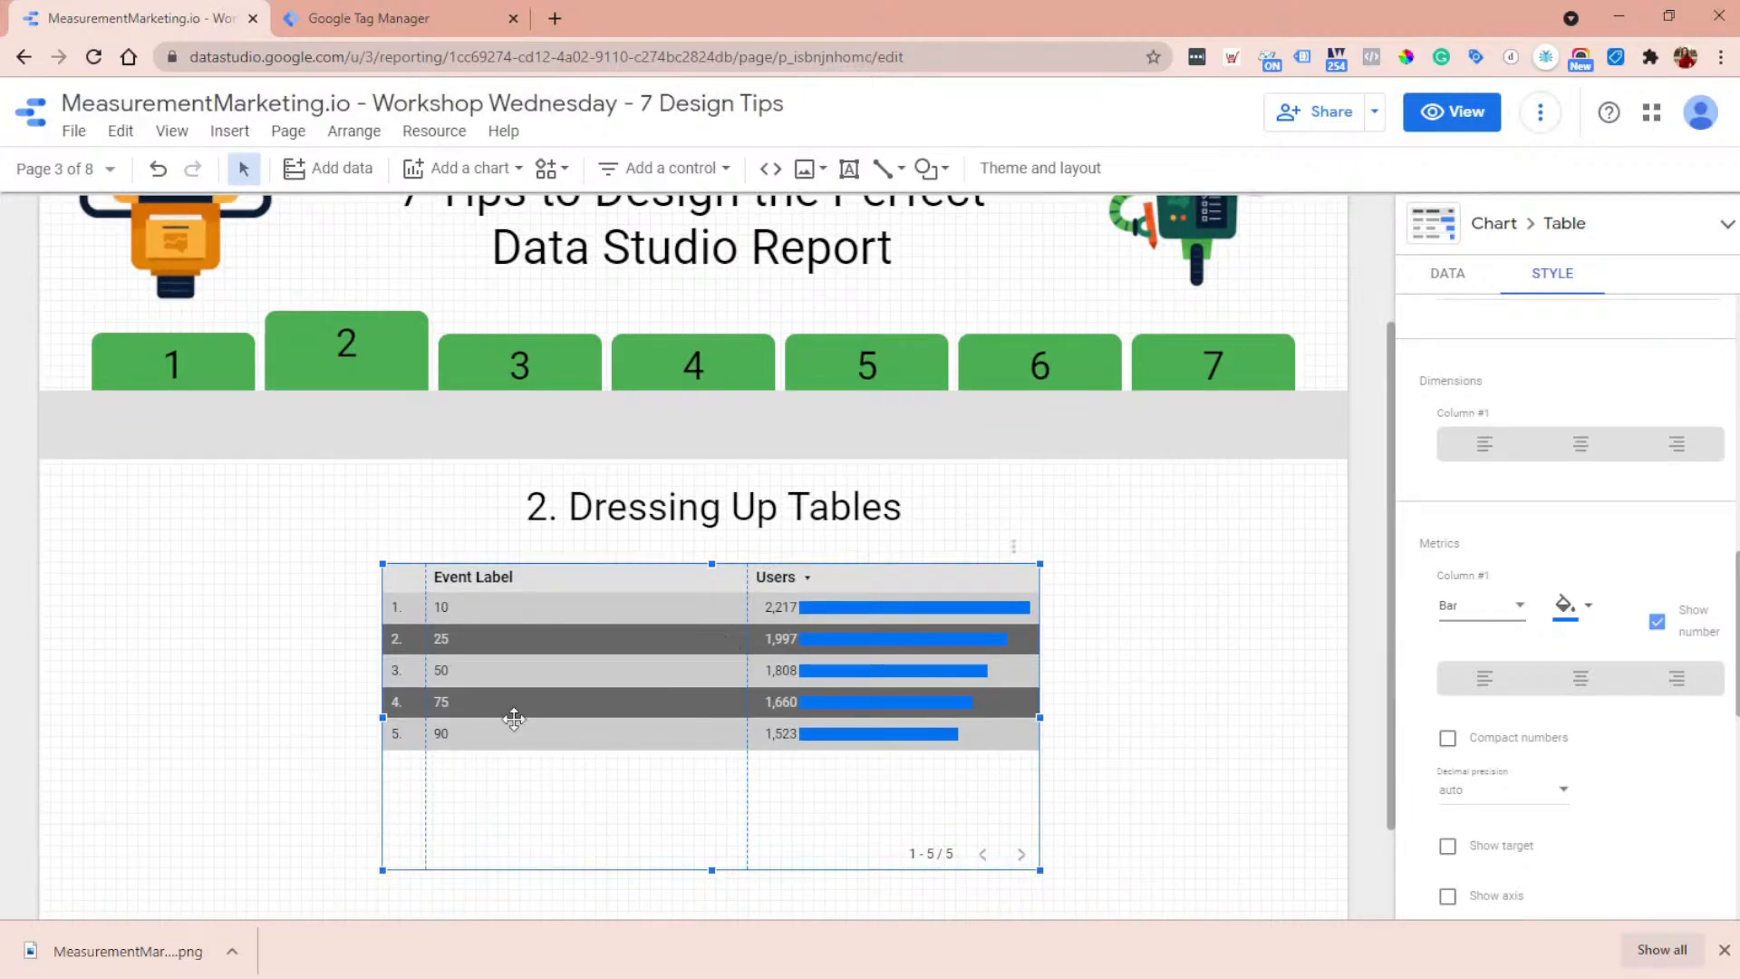
- Set the header background color of the Event Label table to a medium indigo blue
scroll(1603, 696, up, 10)
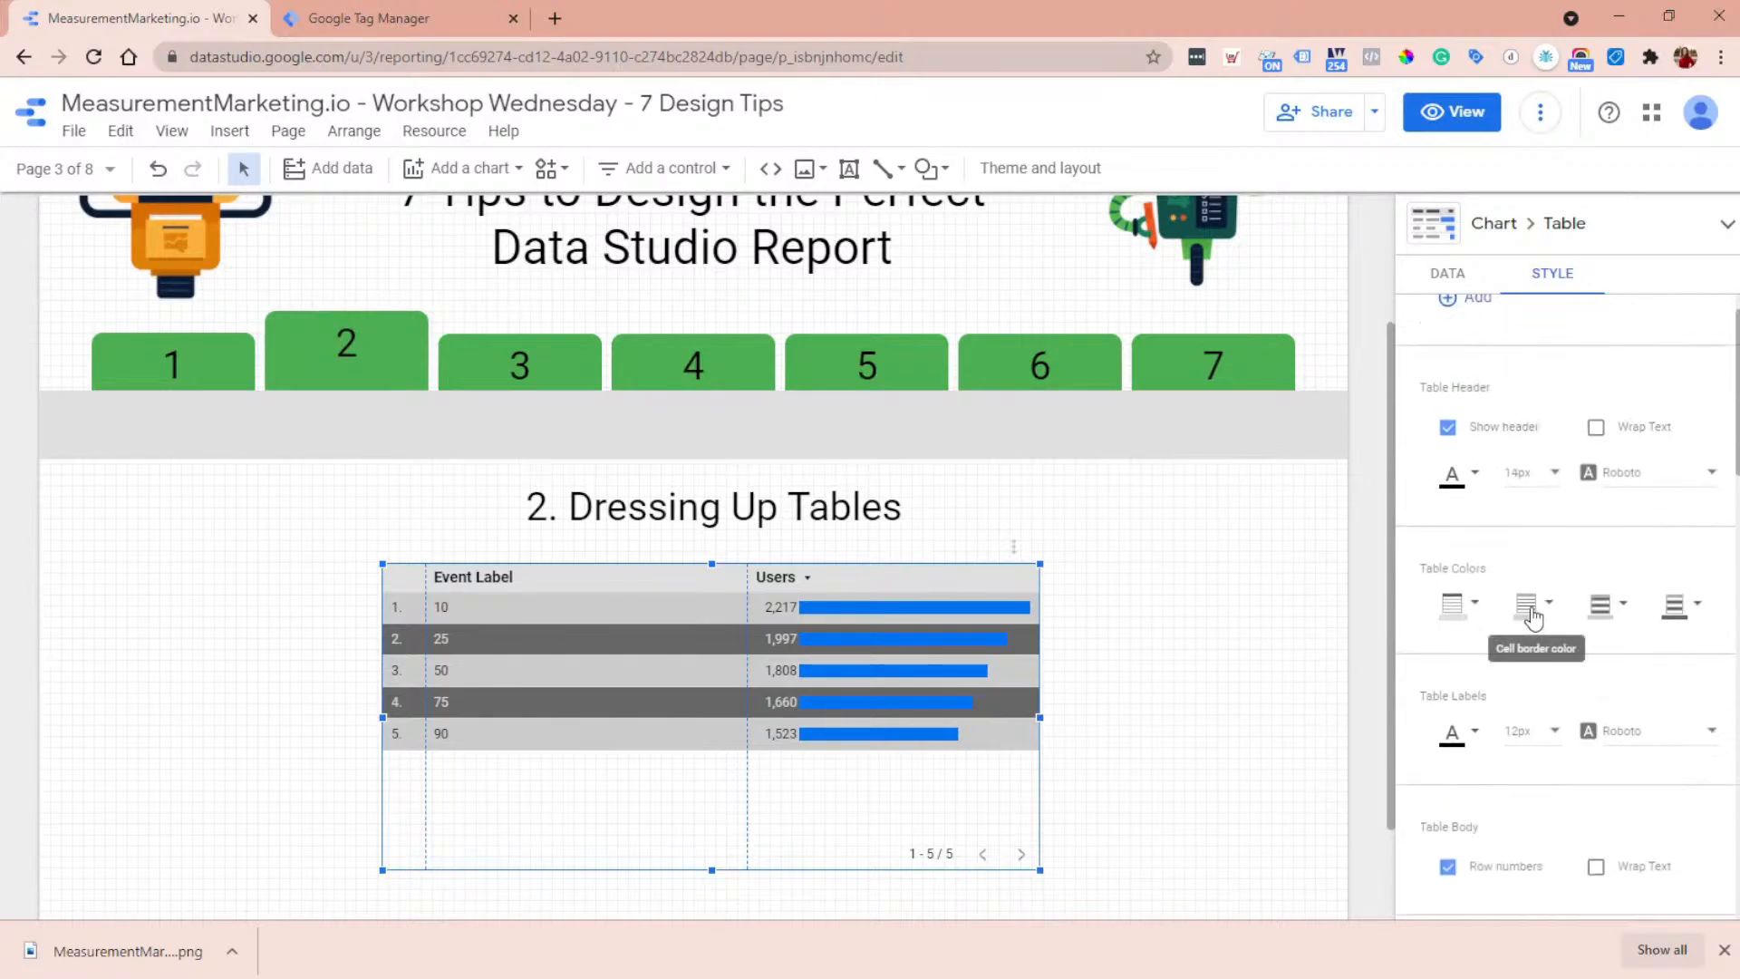
click(1460, 616)
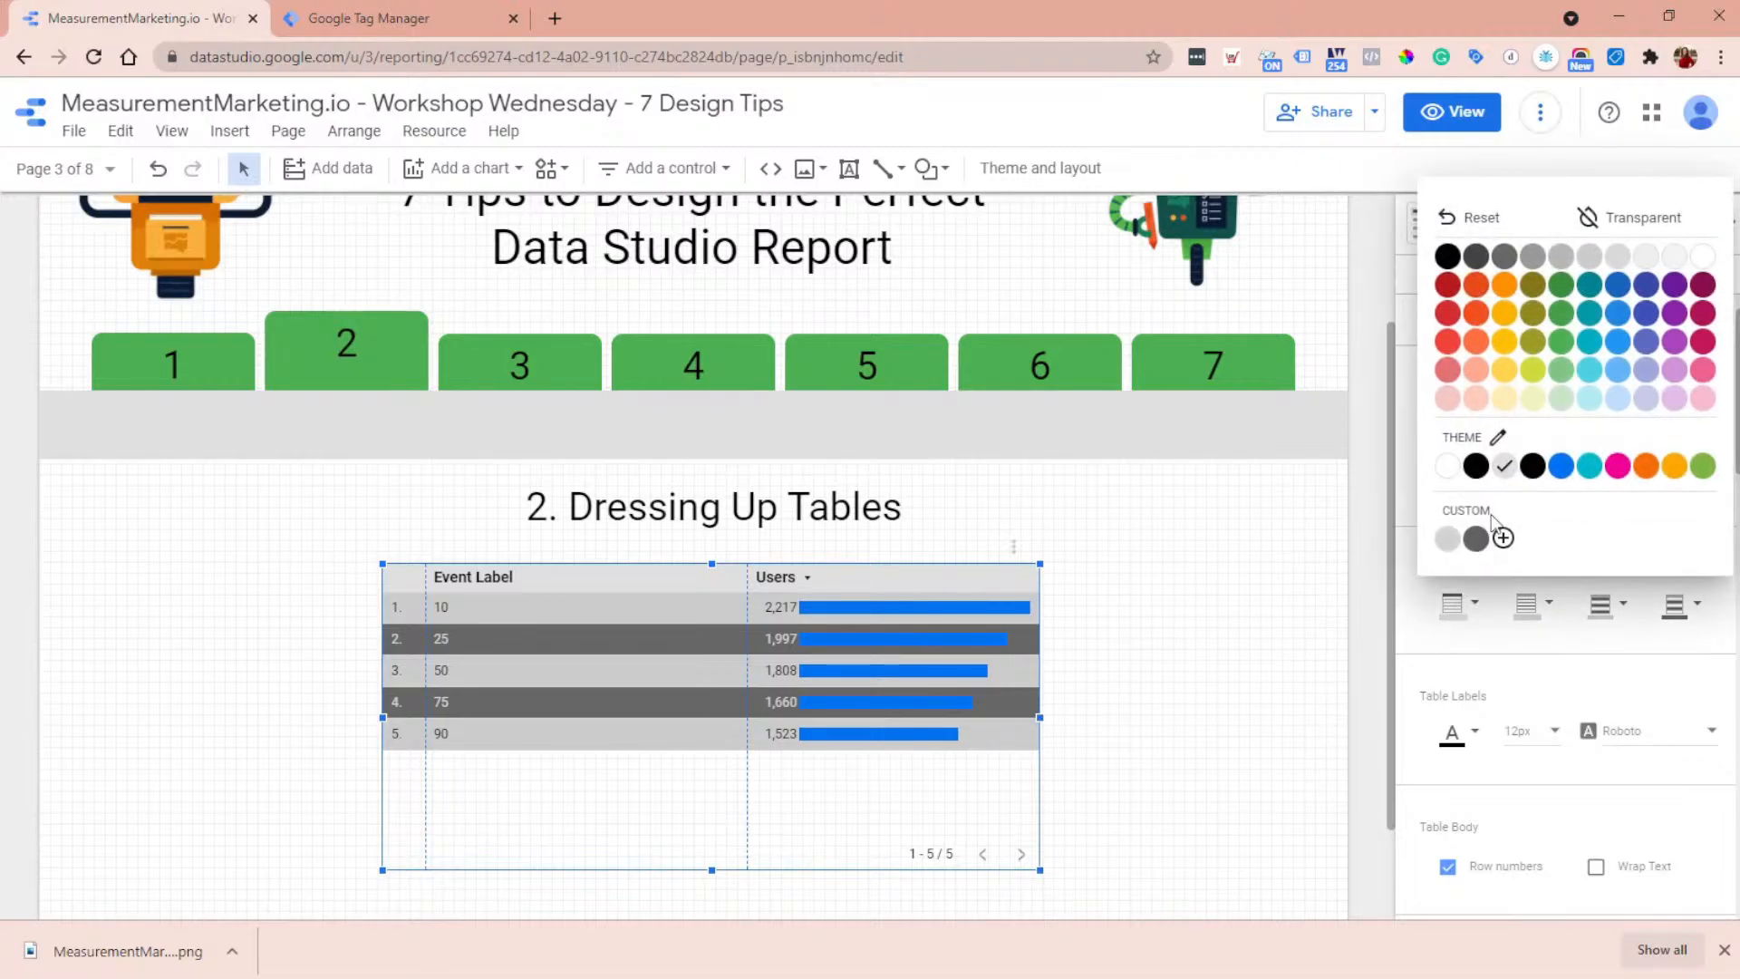
click(1647, 342)
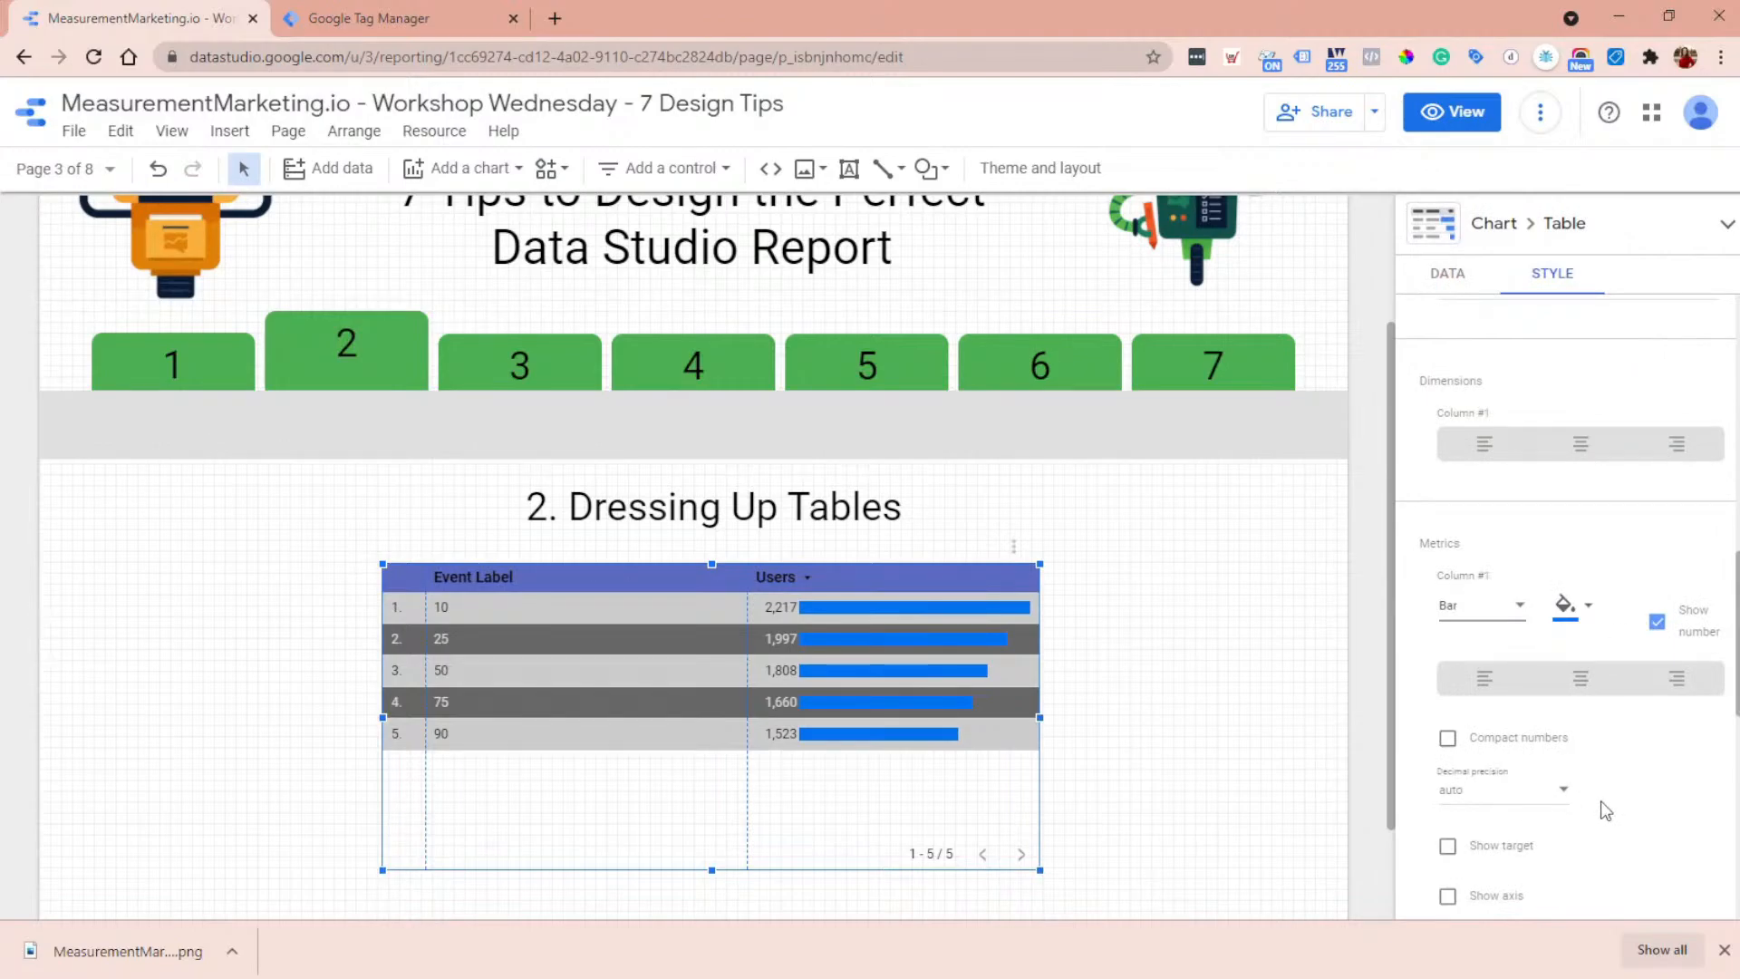
scroll(1600, 801, up, 2)
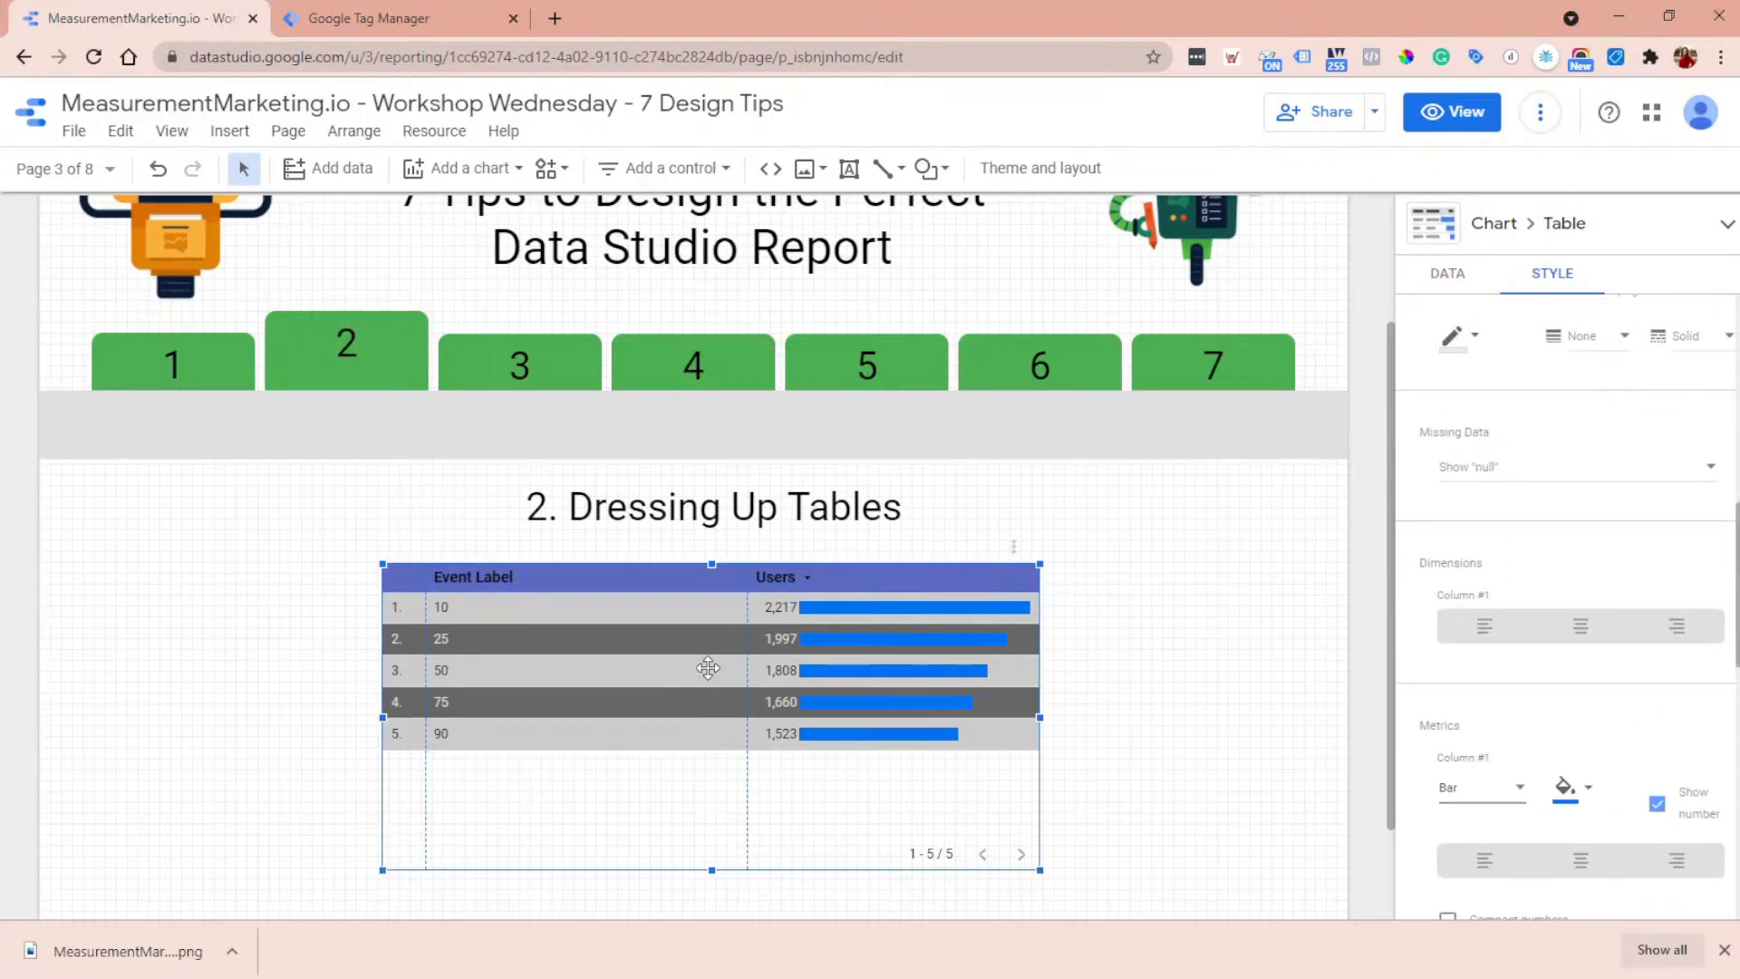
- Go to the report's Getting the Most out of Line Charts page through the report view and resume editing
click(1454, 113)
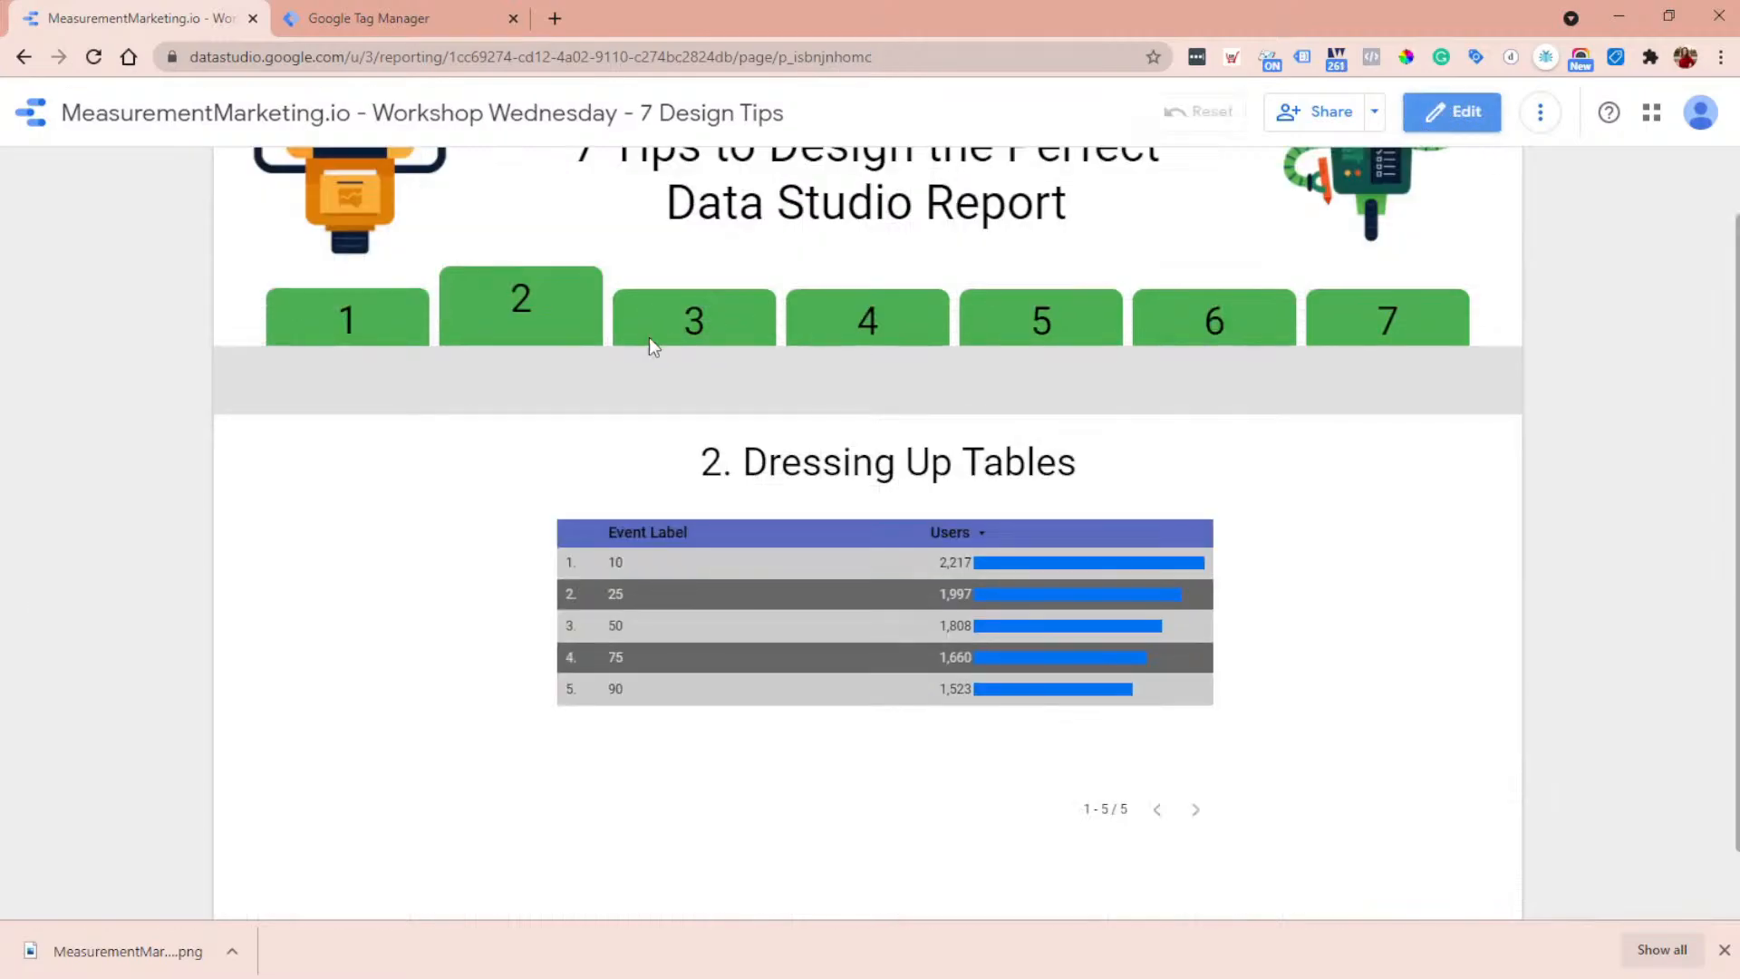
click(693, 326)
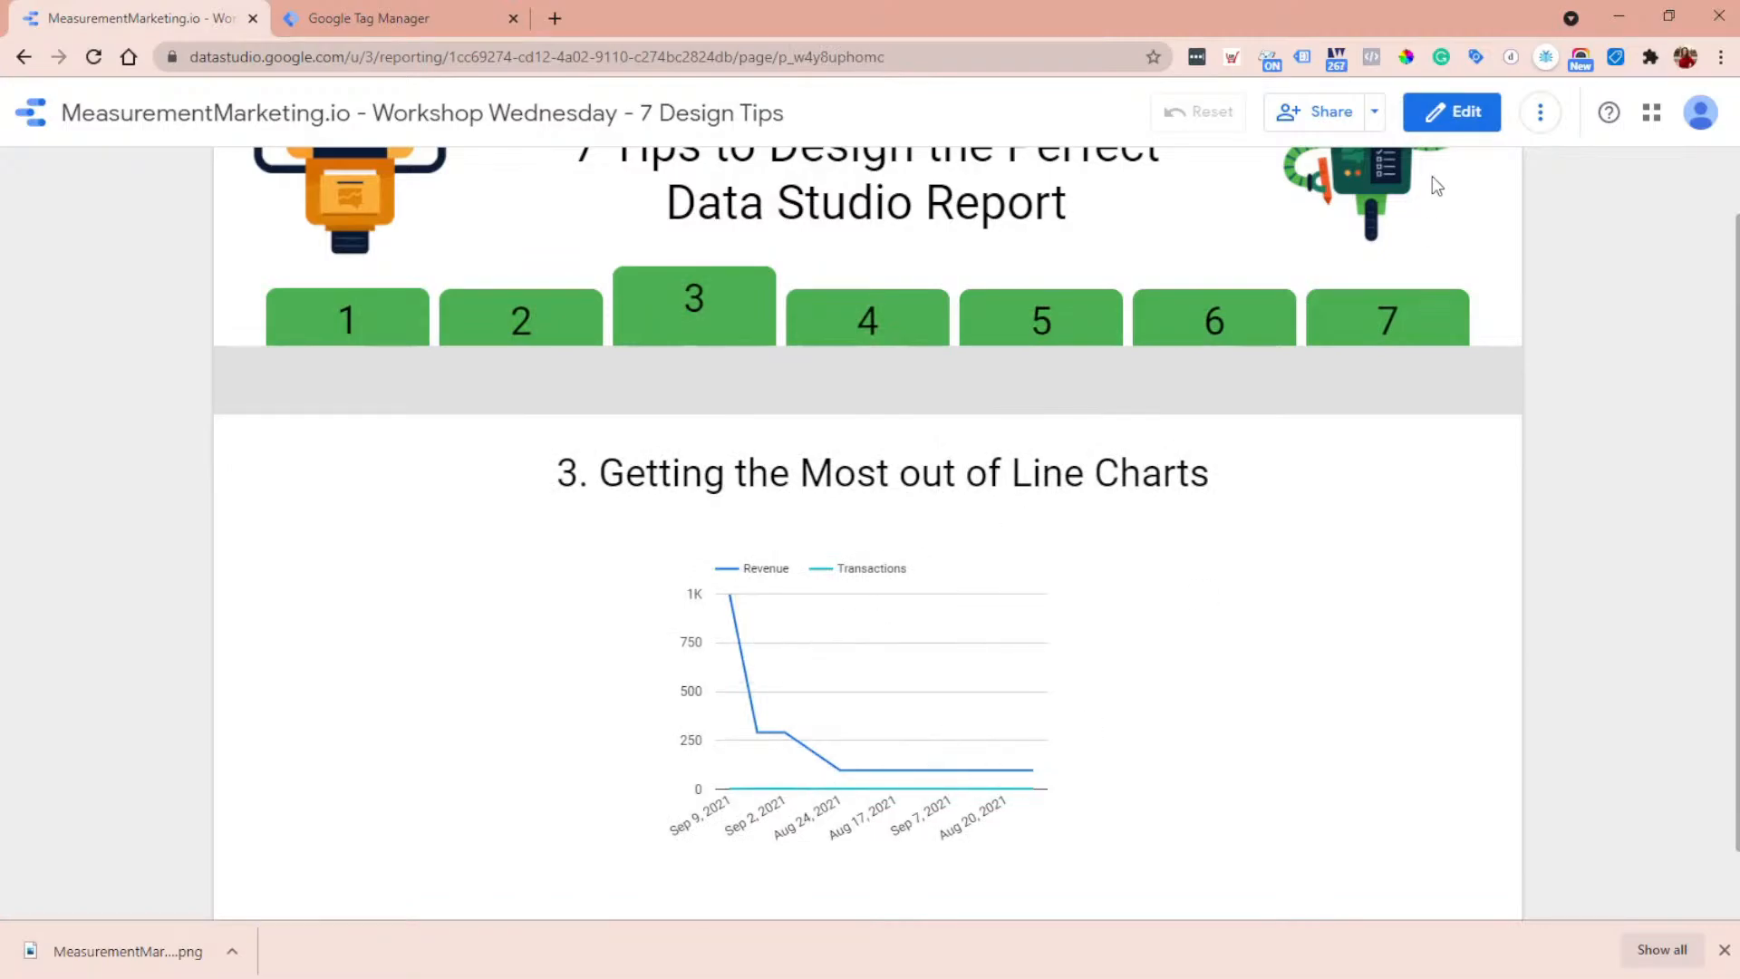
click(1461, 113)
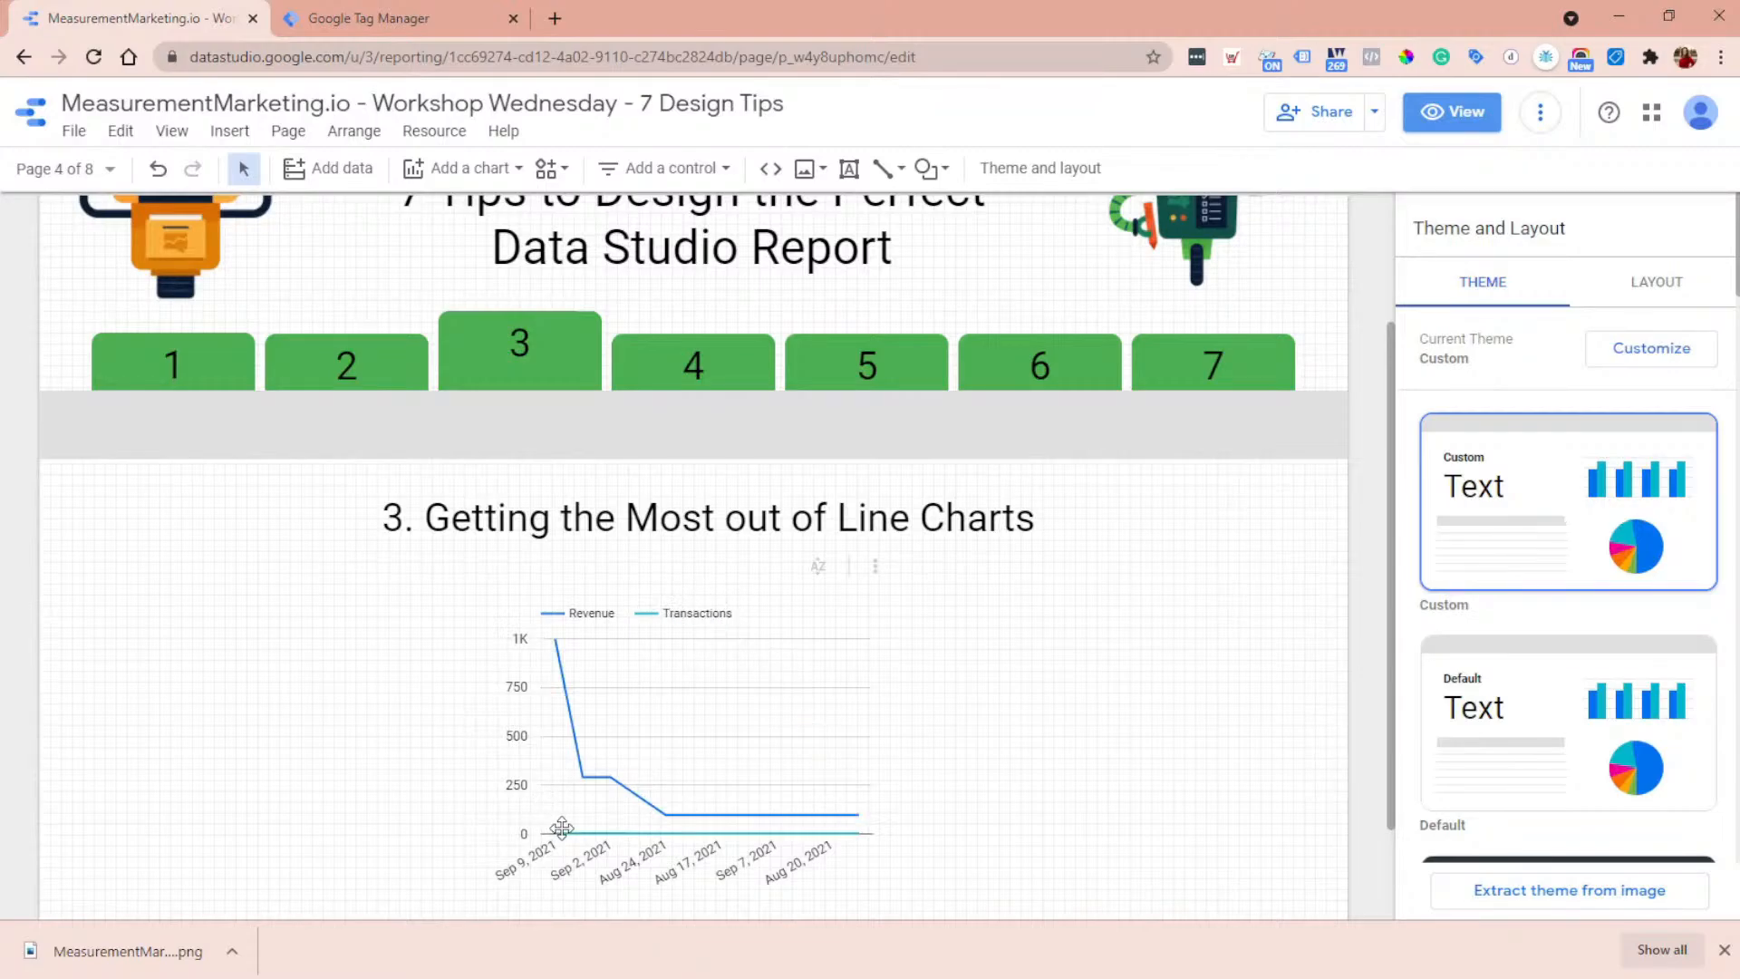
- Inspect the Revenue and Transactions line chart in the report view, and select it back in edit mode
click(1451, 112)
mouse_move(756, 786)
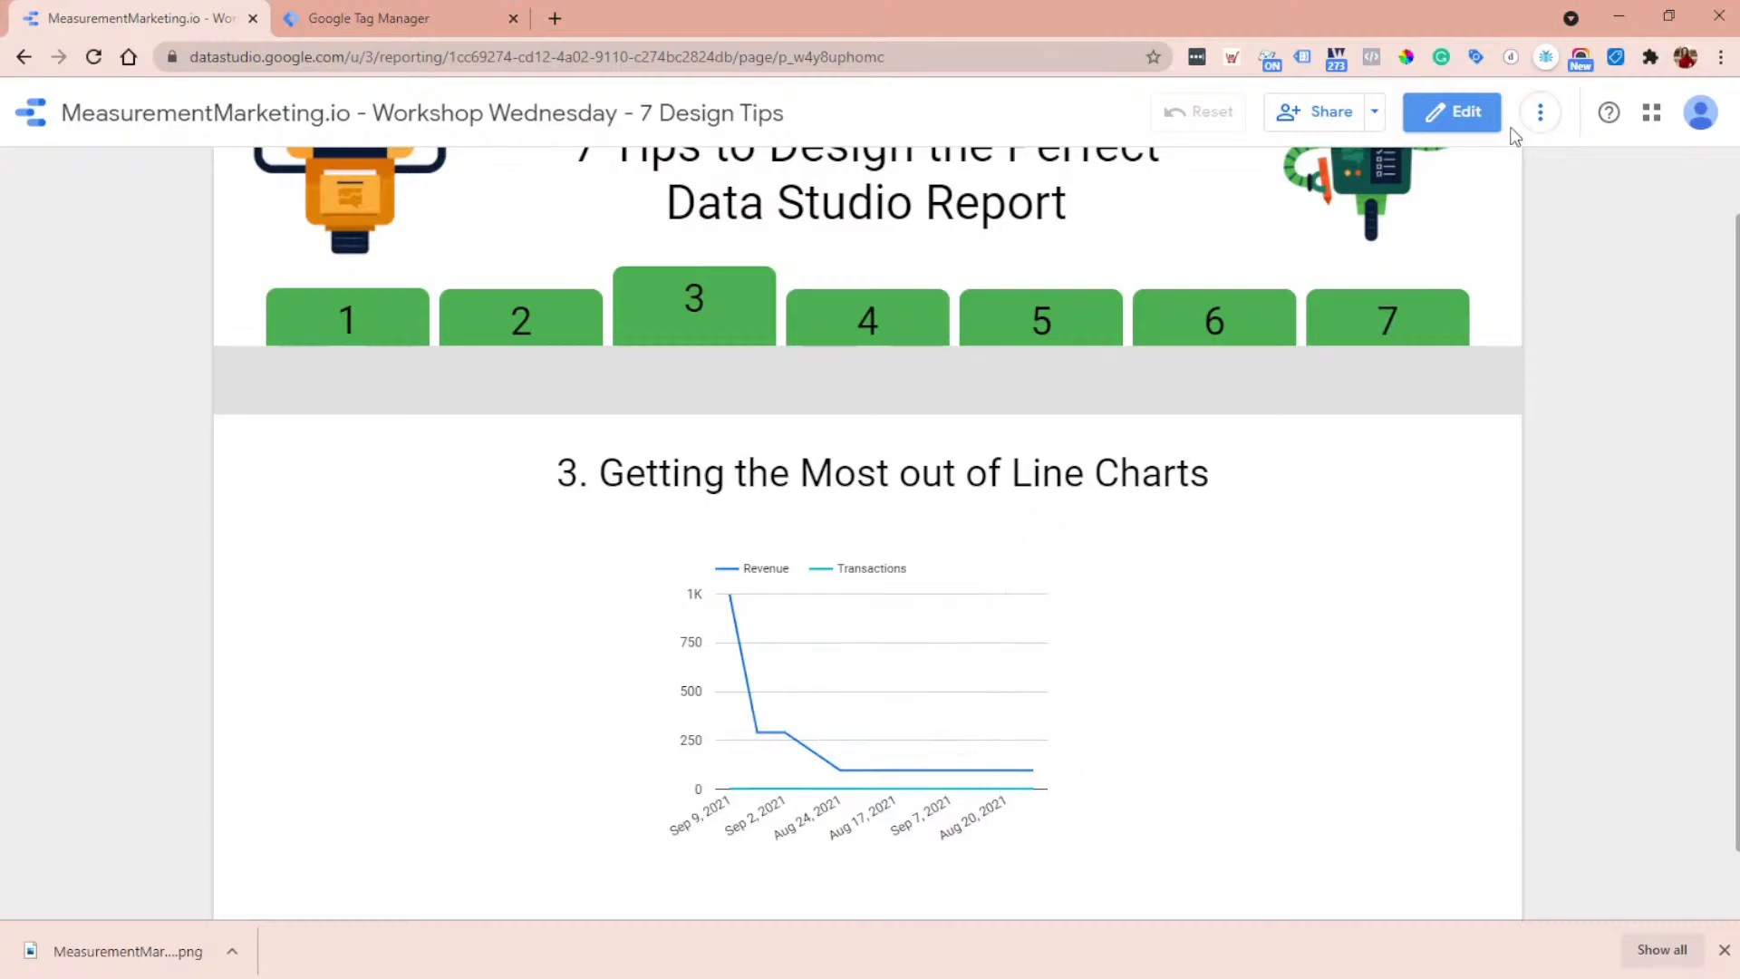
click(1461, 113)
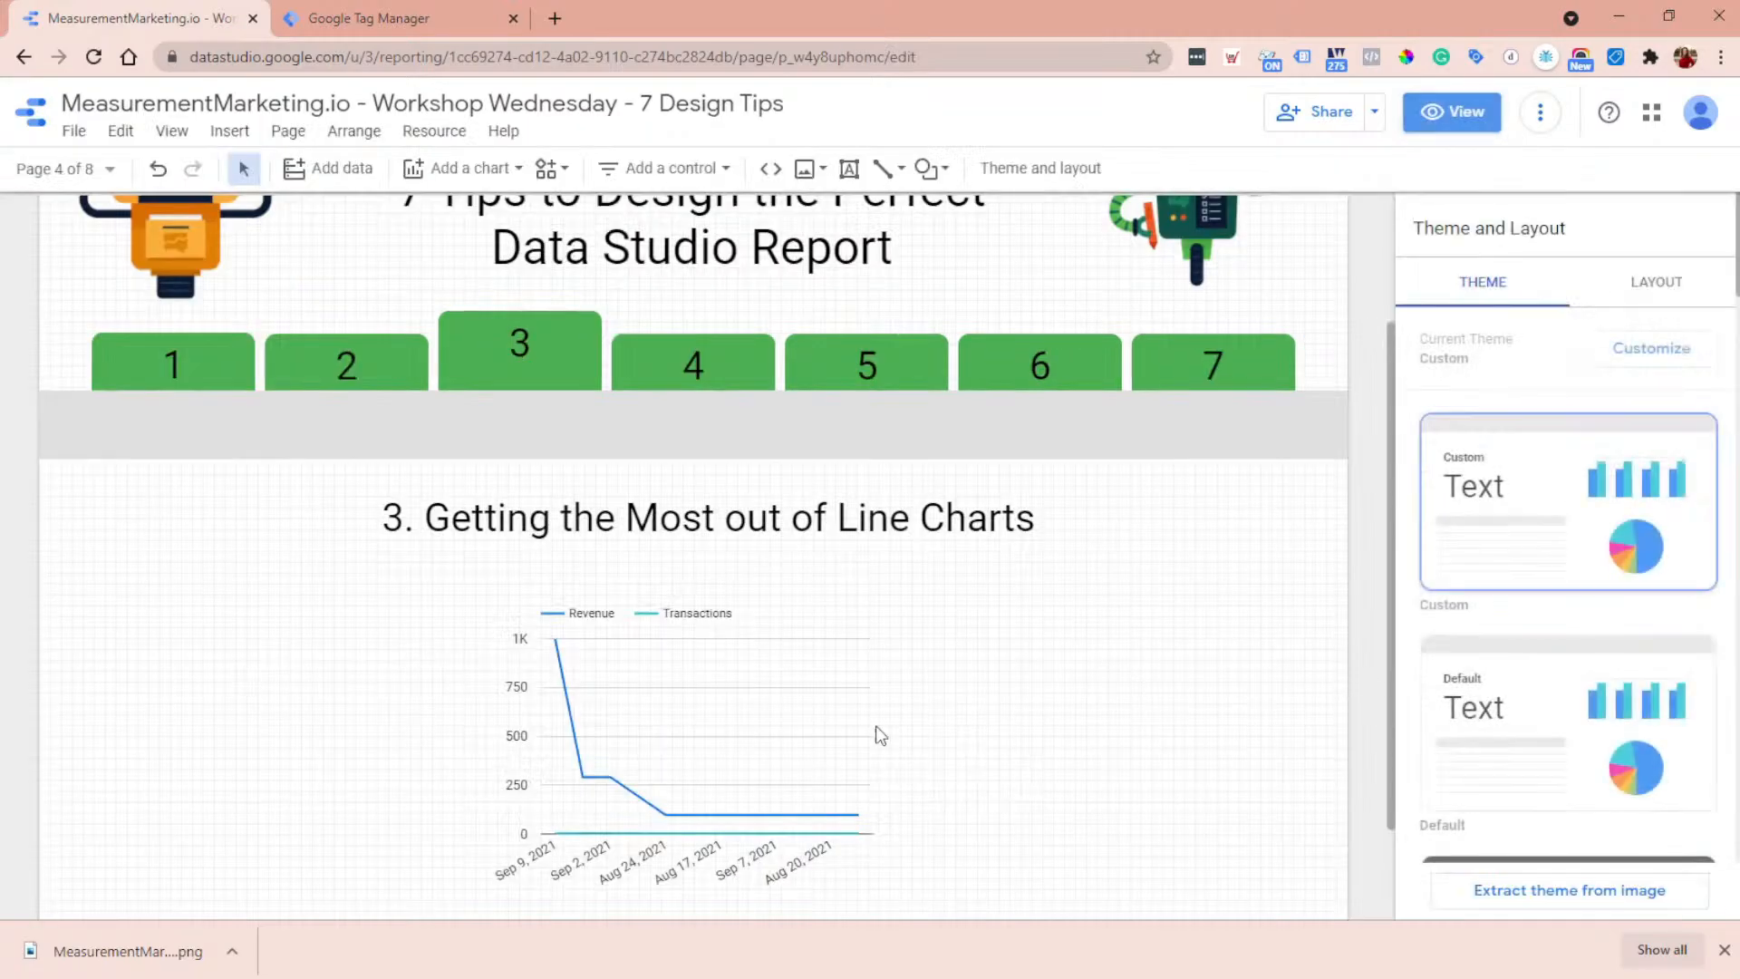
click(695, 788)
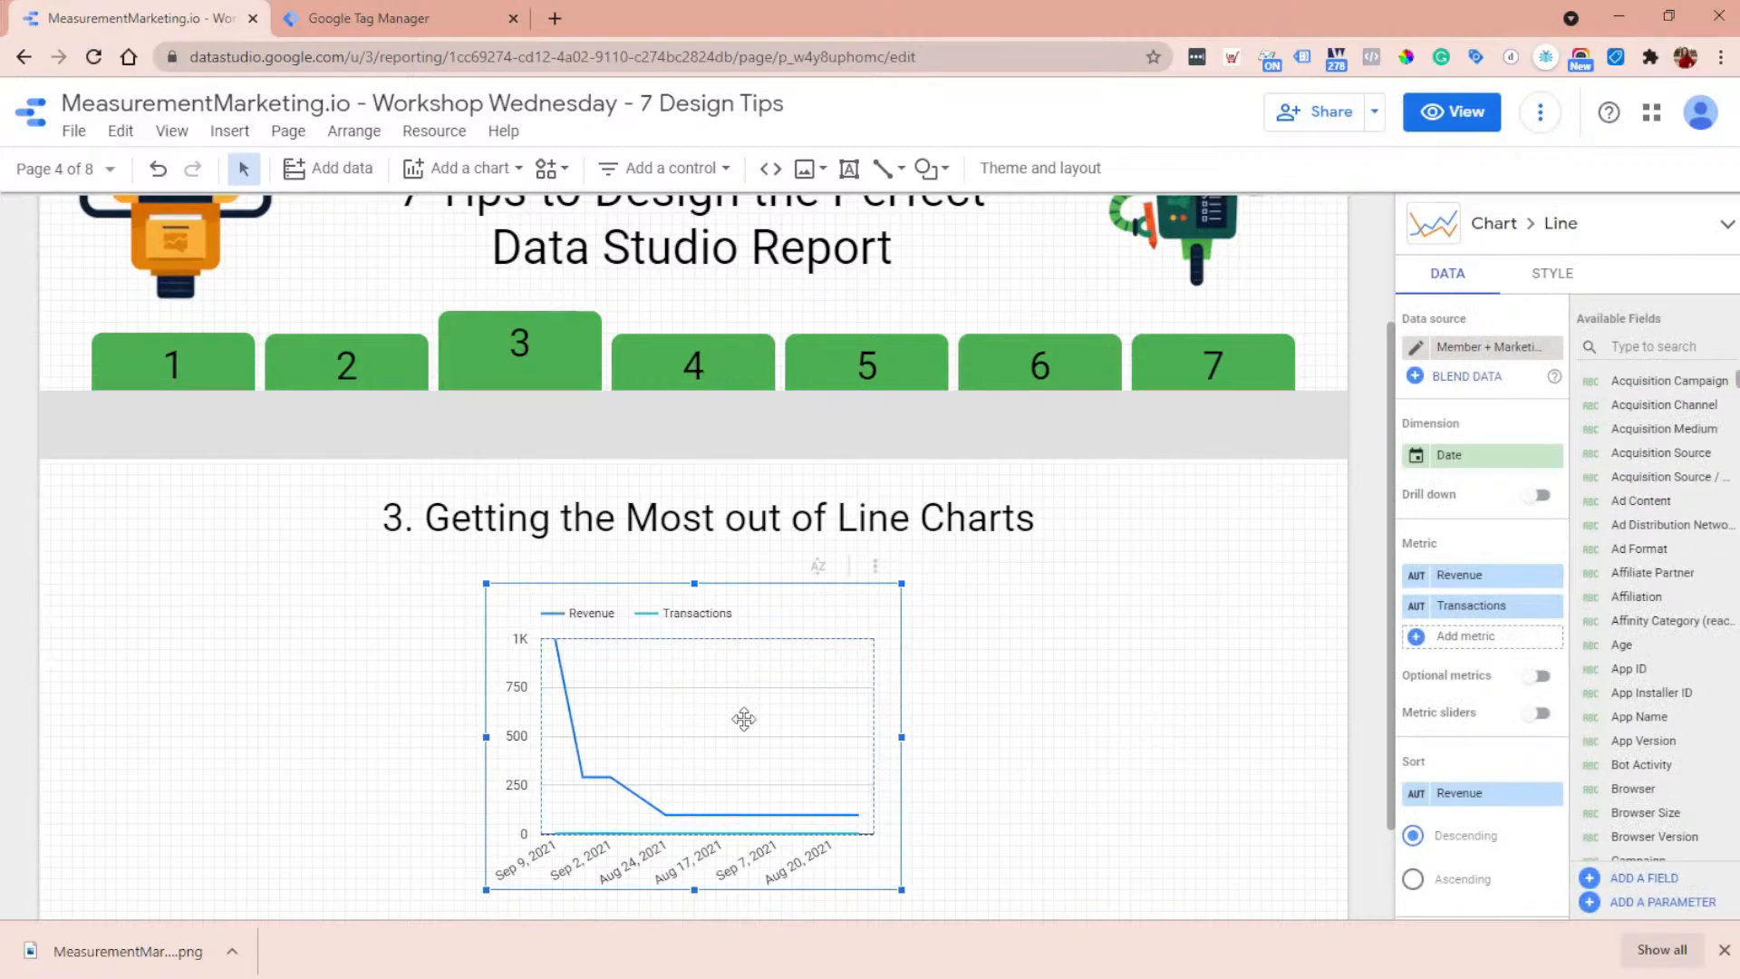
- Examine the line chart's style settings for Series #1 and Series #2, including their chart type and axis options
click(1552, 283)
scroll(1660, 456, down, 2)
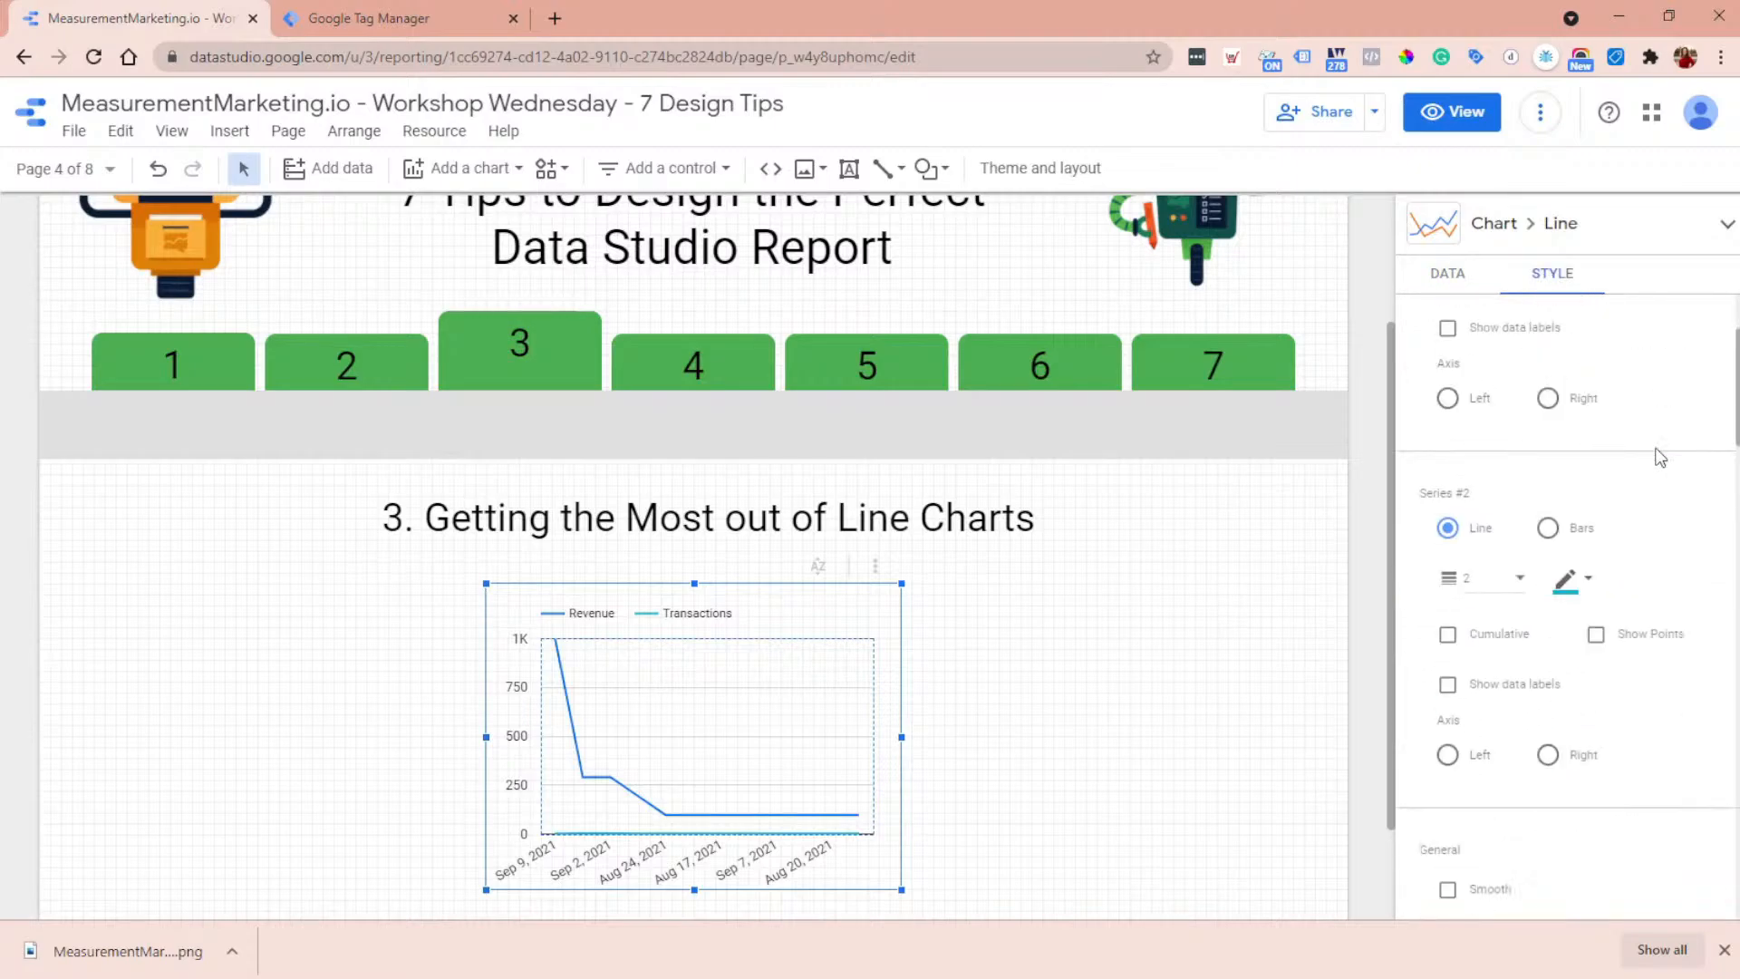
scroll(1653, 455, down, 2)
scroll(1654, 455, up, 4)
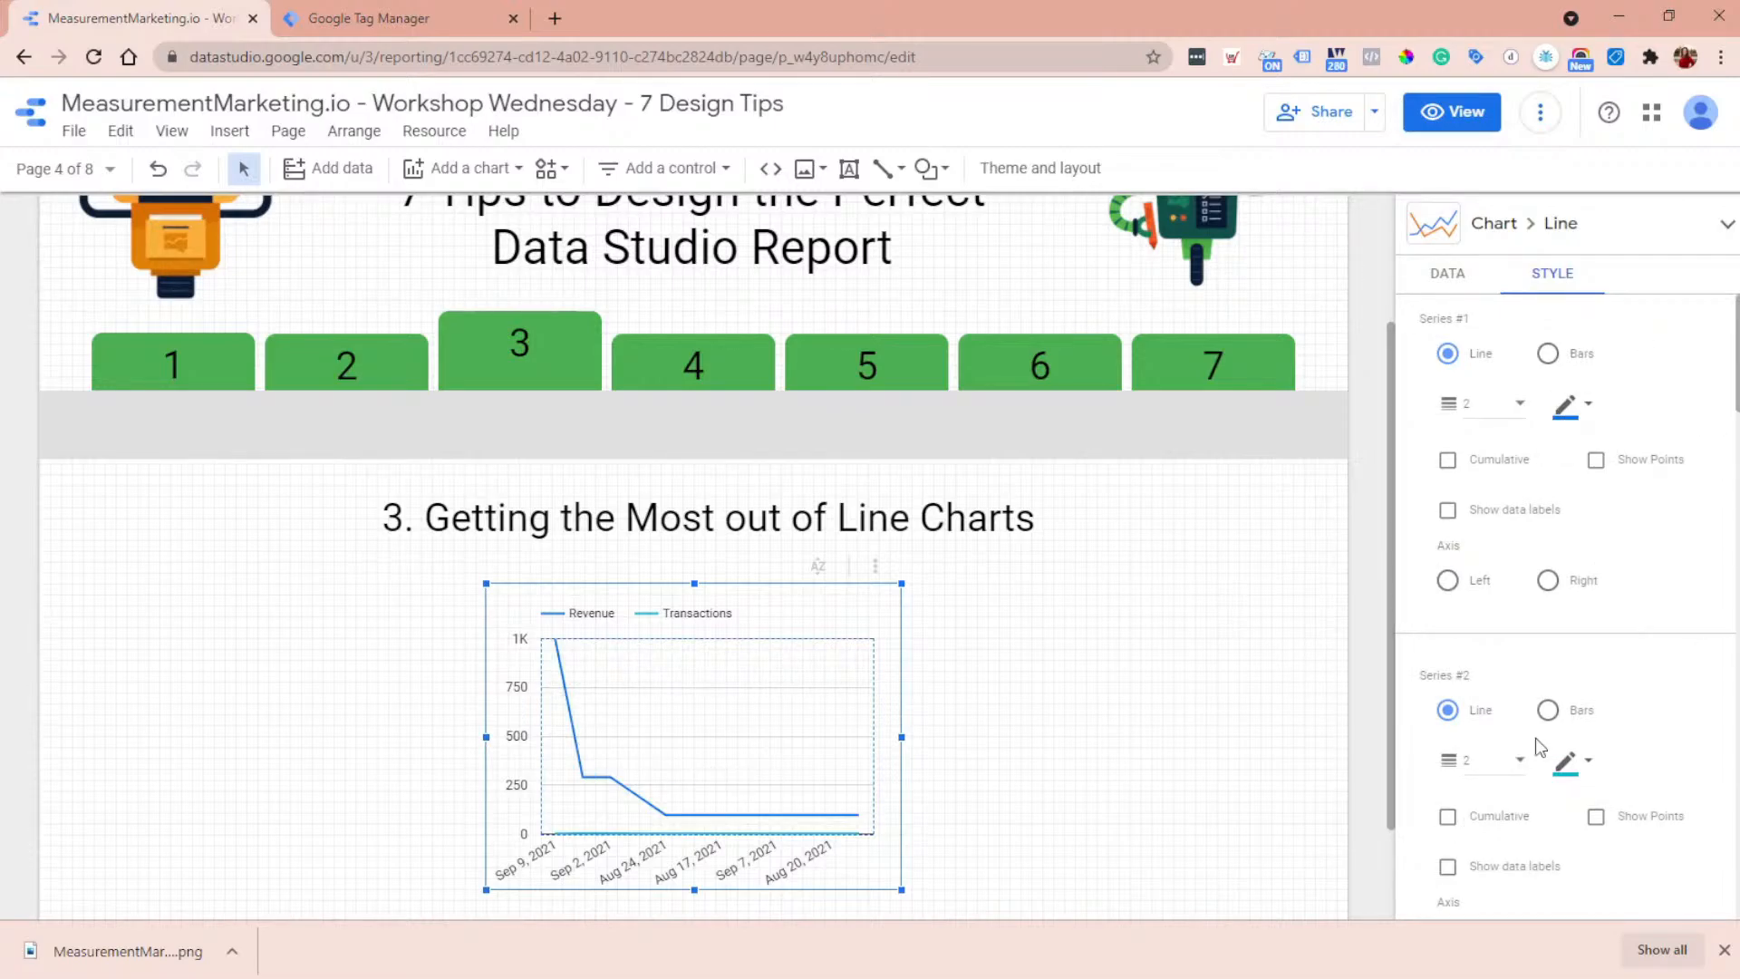
scroll(1540, 752, down, 2)
scroll(1549, 777, up, 2)
scroll(1516, 473, down, 2)
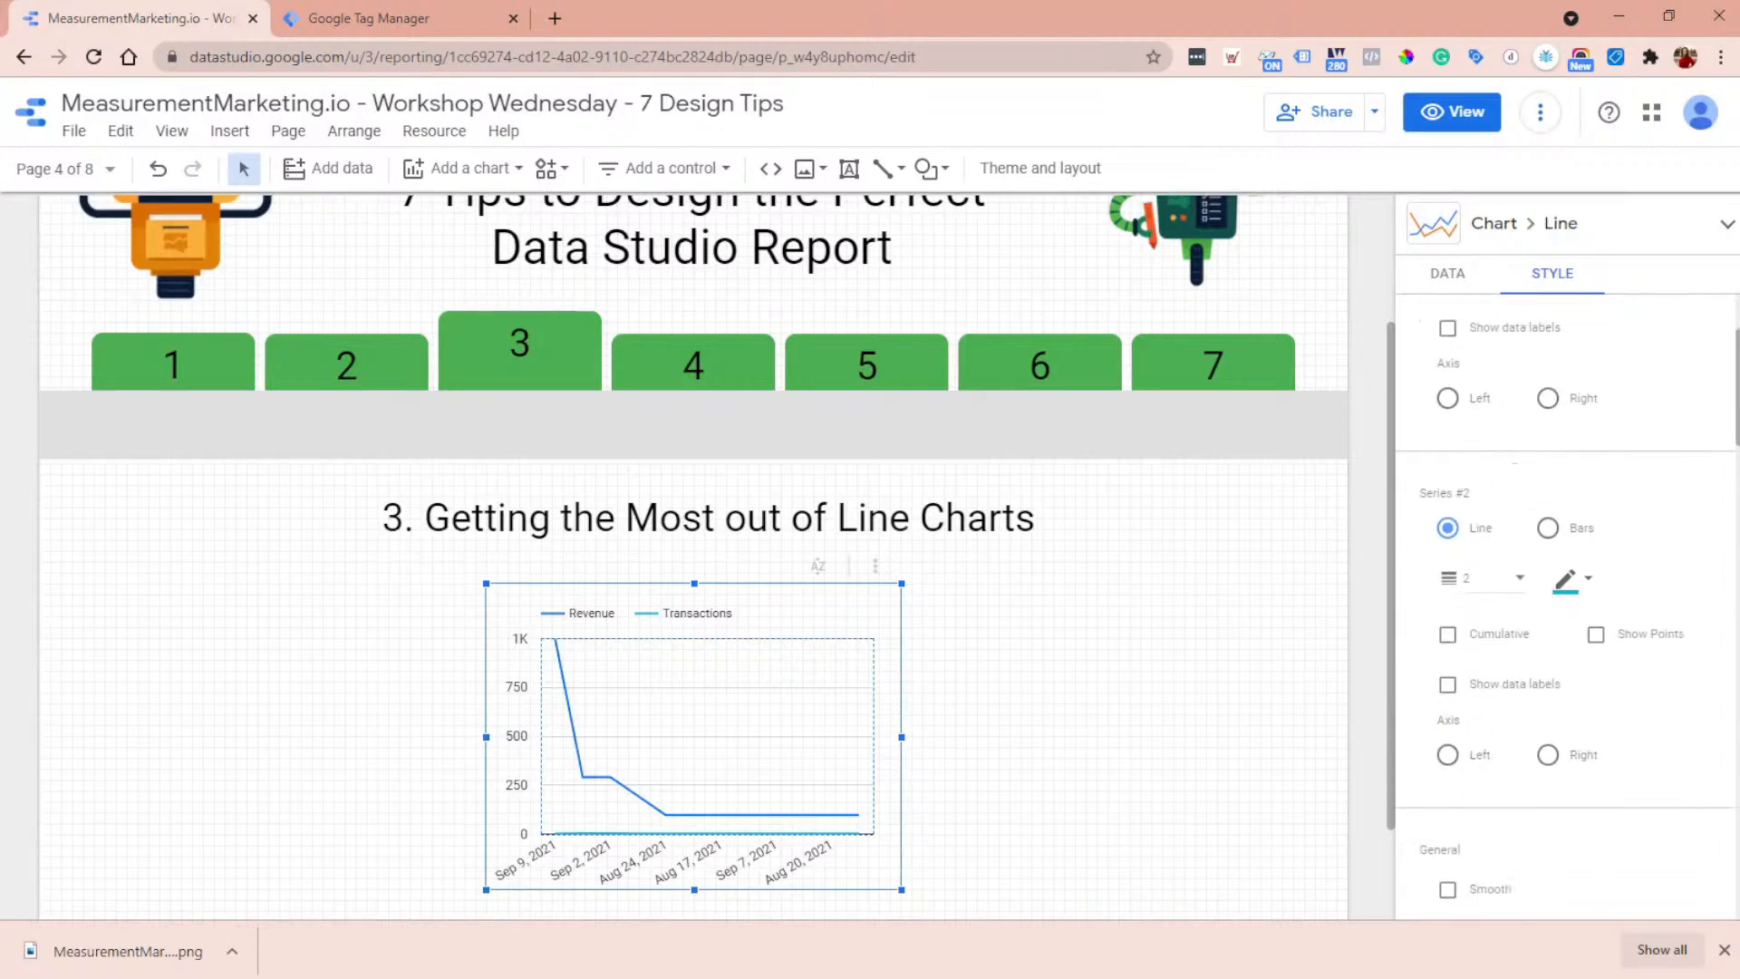
- Assign Series #1 of the line chart to the left axis and Series #2 to the right axis
scroll(1482, 302, up, 2)
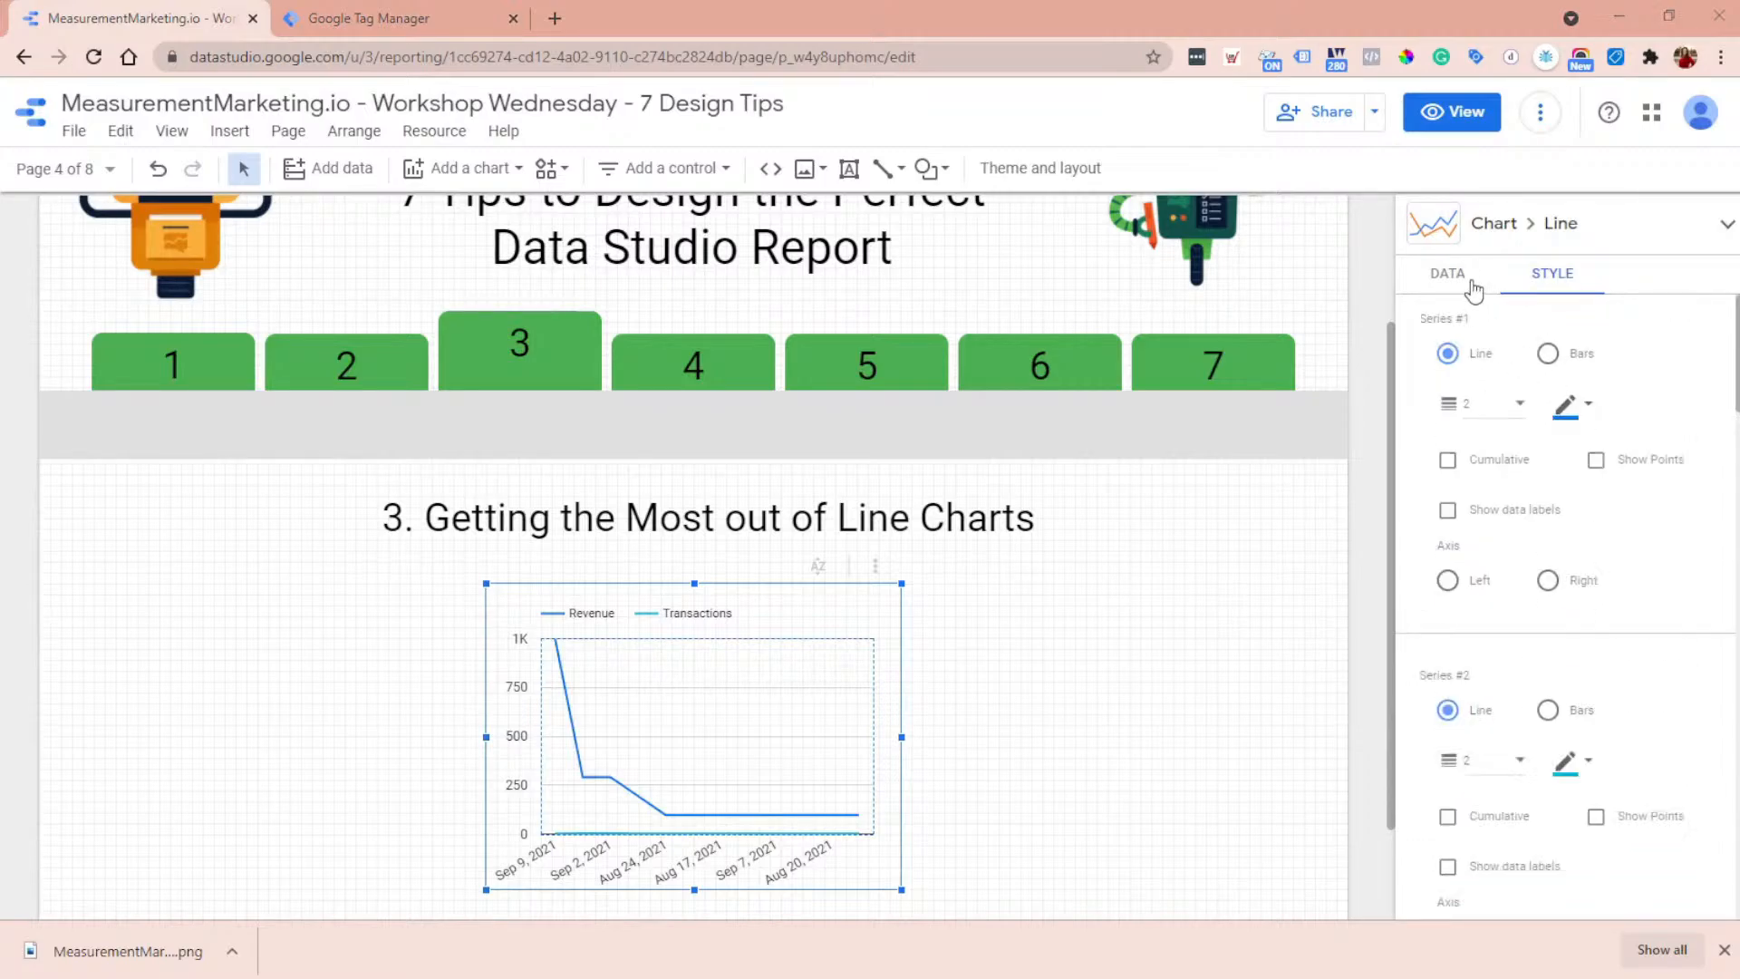
click(1450, 585)
scroll(1551, 580, down, 2)
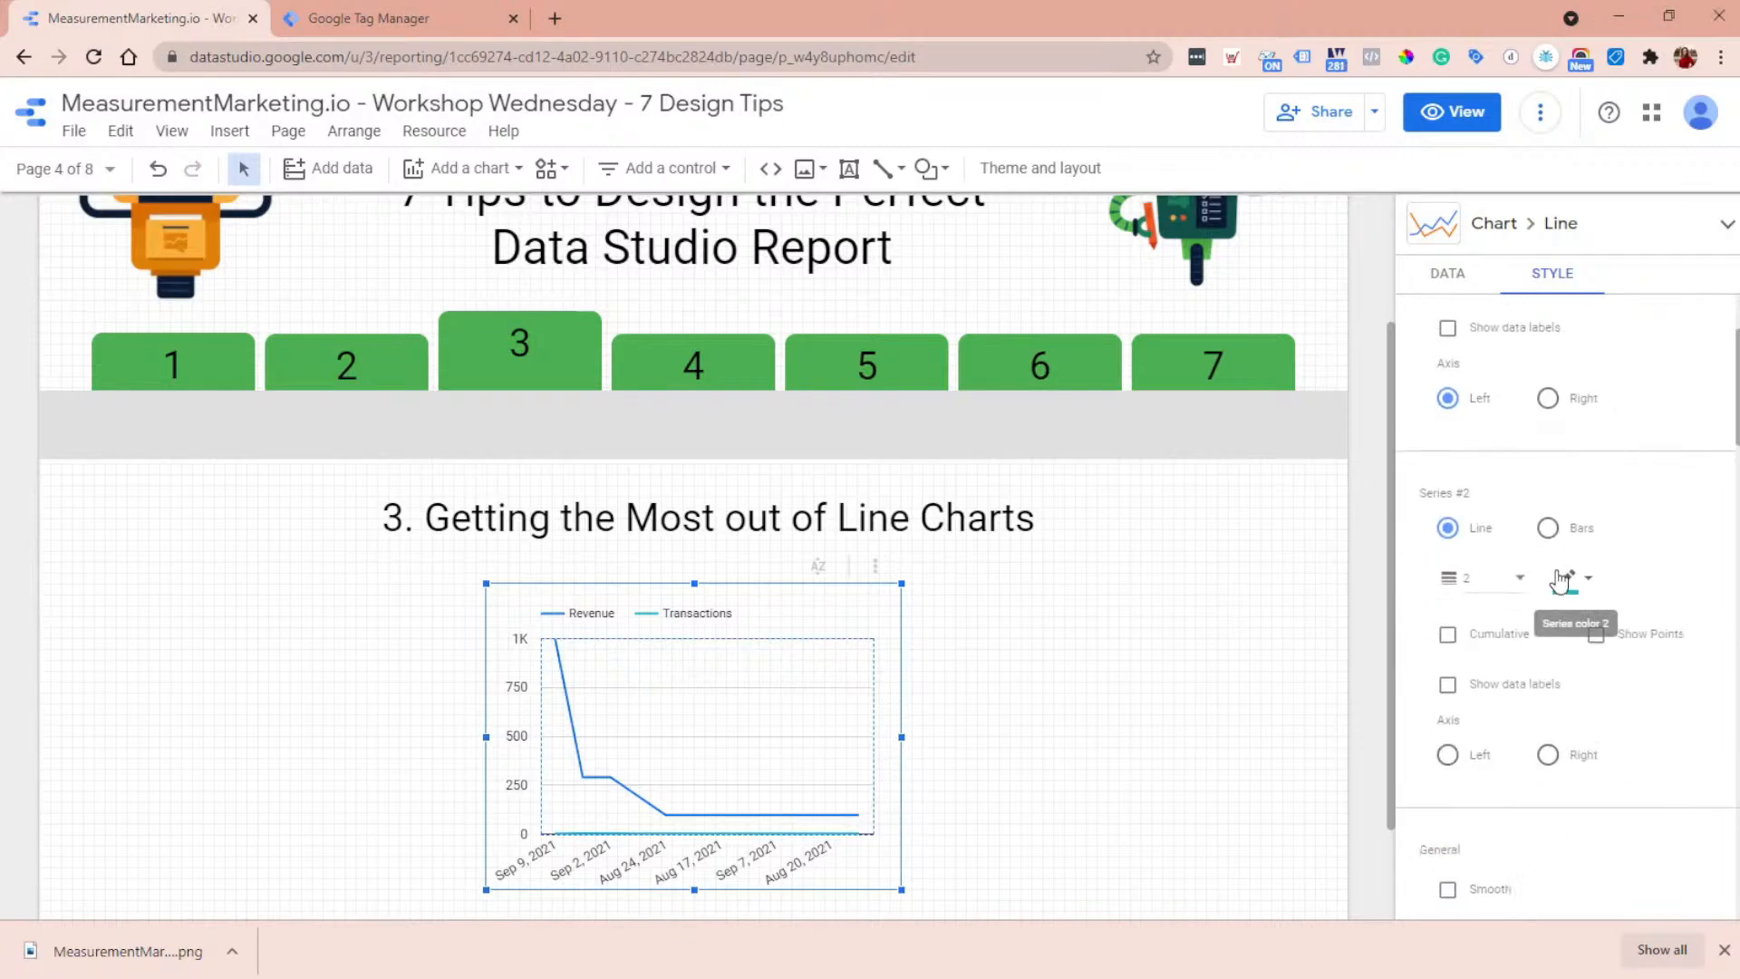
click(1548, 756)
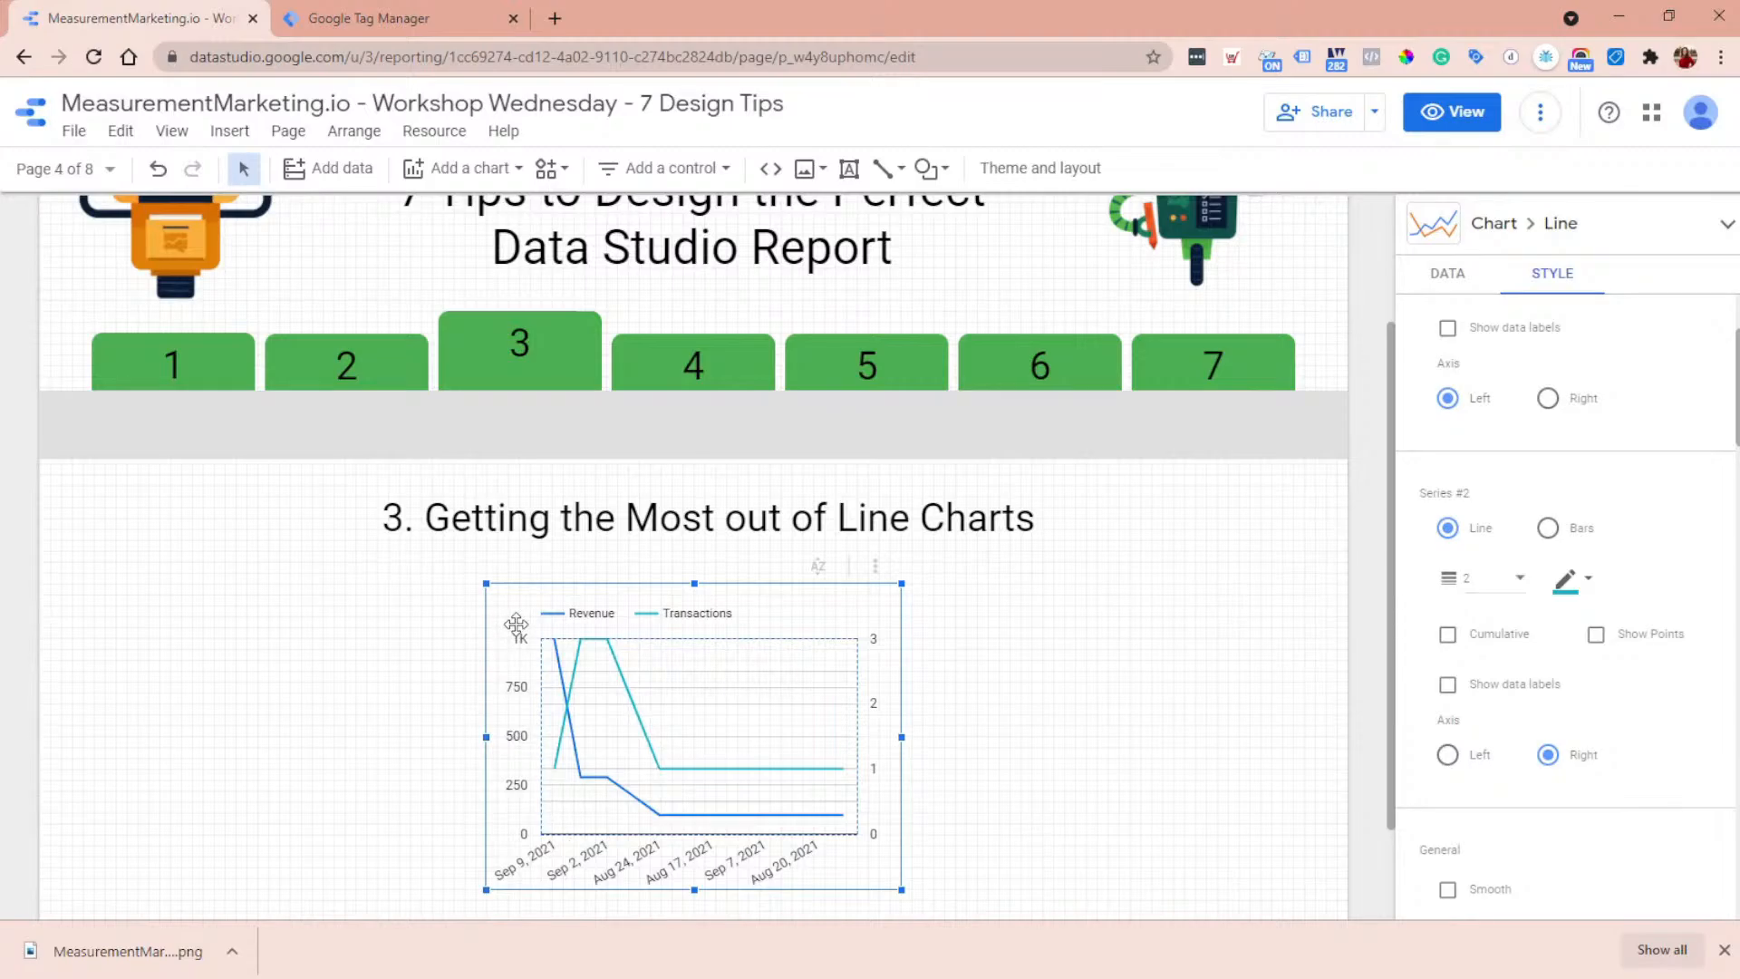
scroll(1508, 516, up, 2)
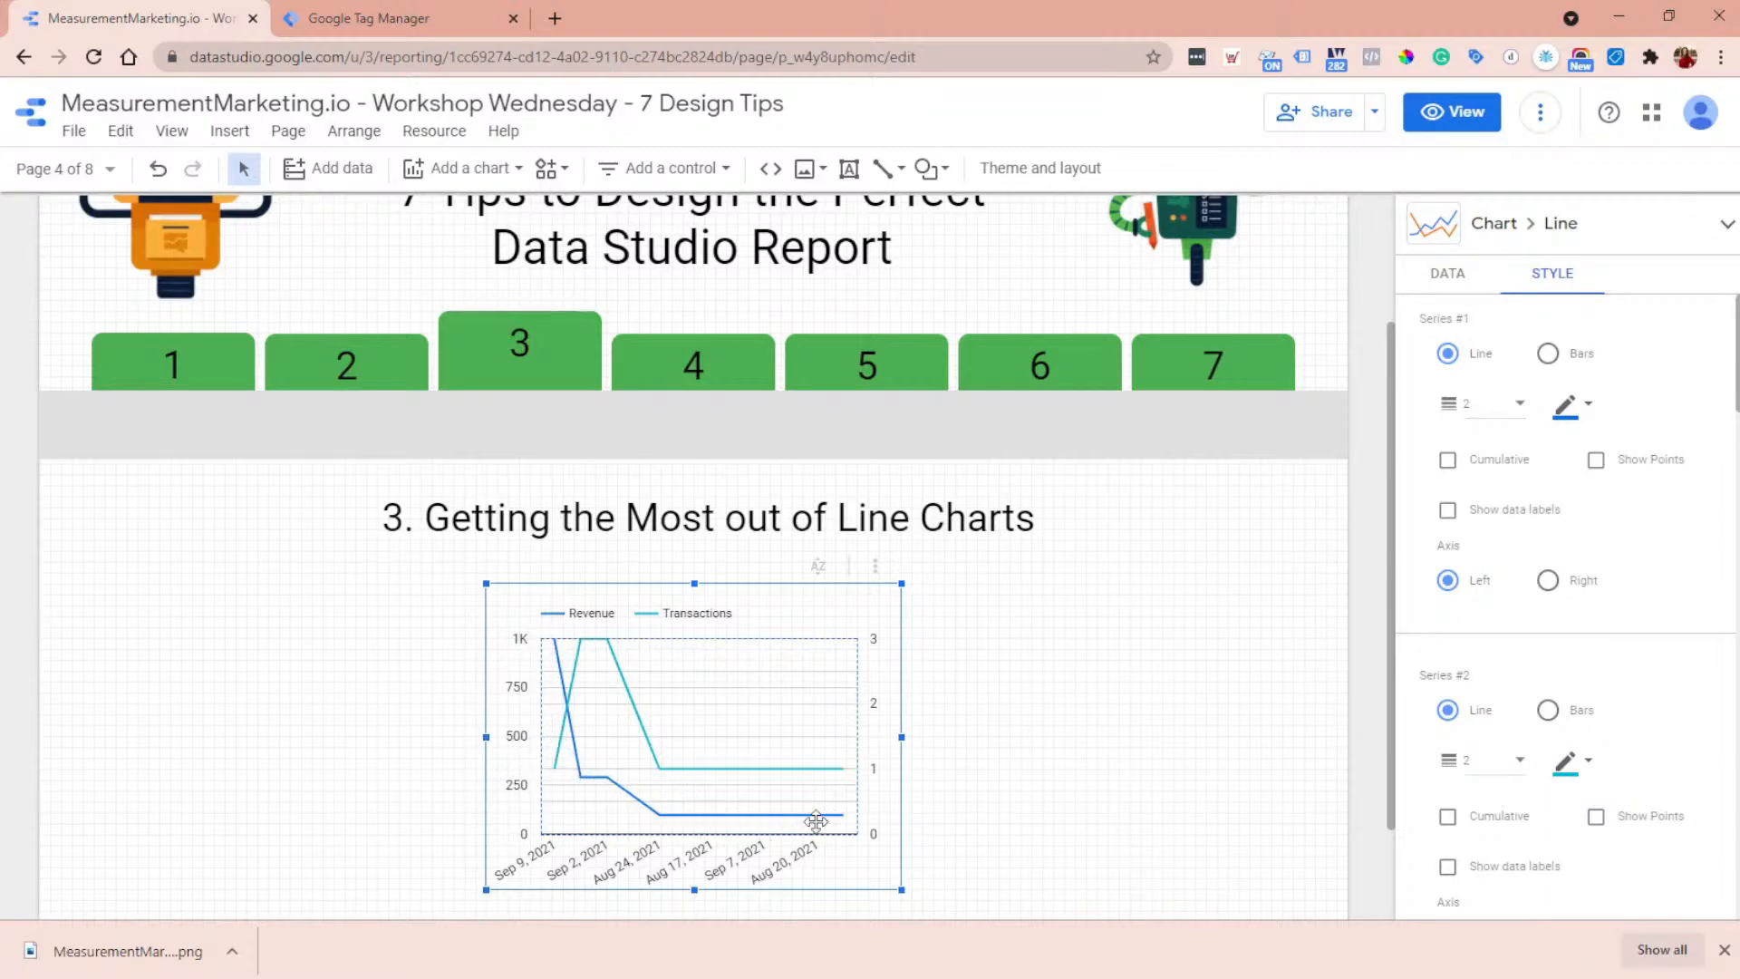
scroll(1574, 673, down, 2)
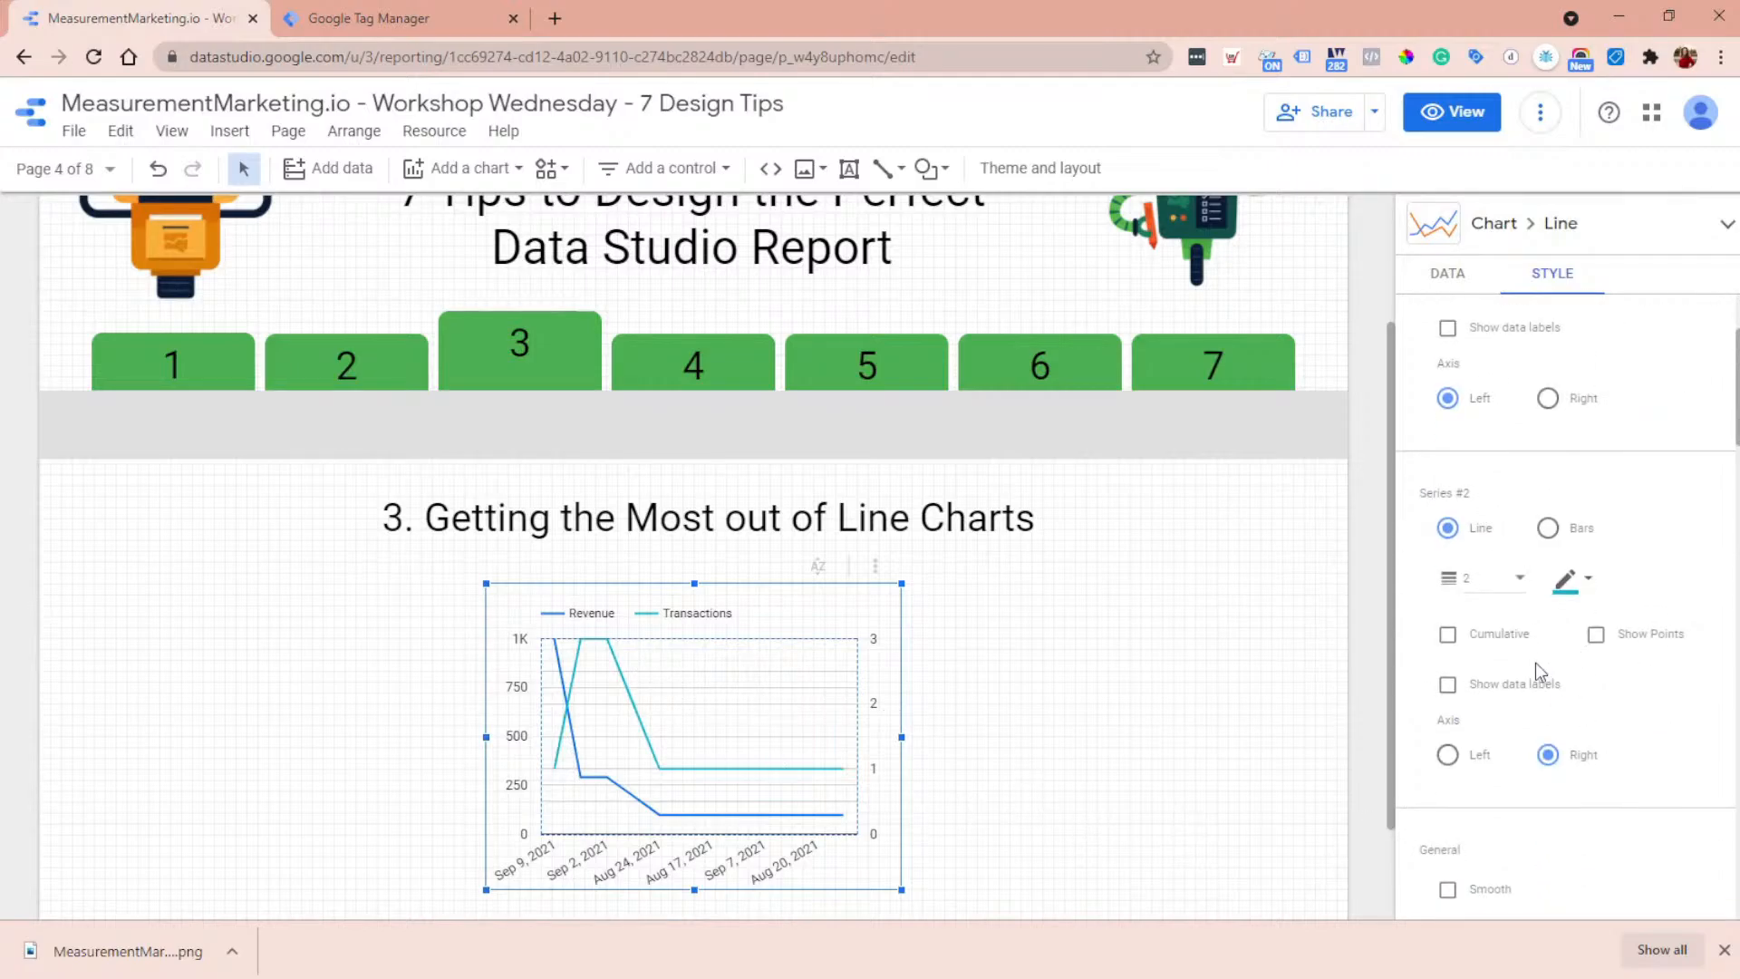
- Set the line chart's left Y-axis range to a minimum of 100 and a maximum of 2000
scroll(1540, 659, down, 6)
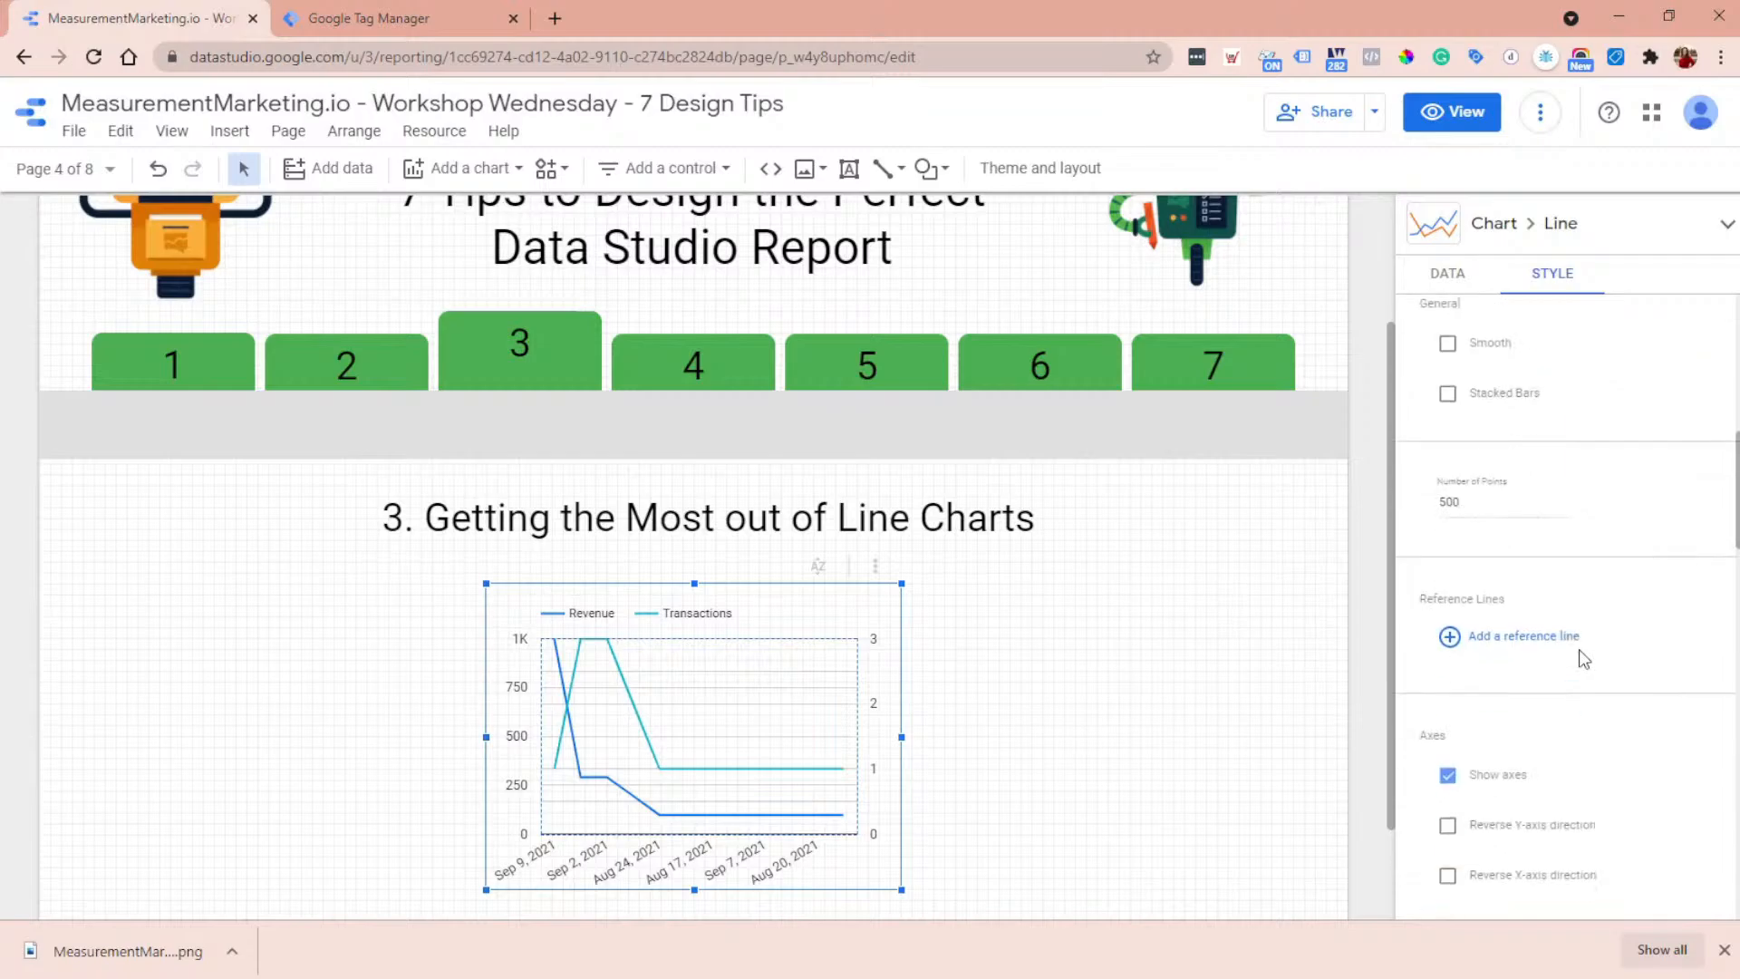
scroll(1579, 649, down, 6)
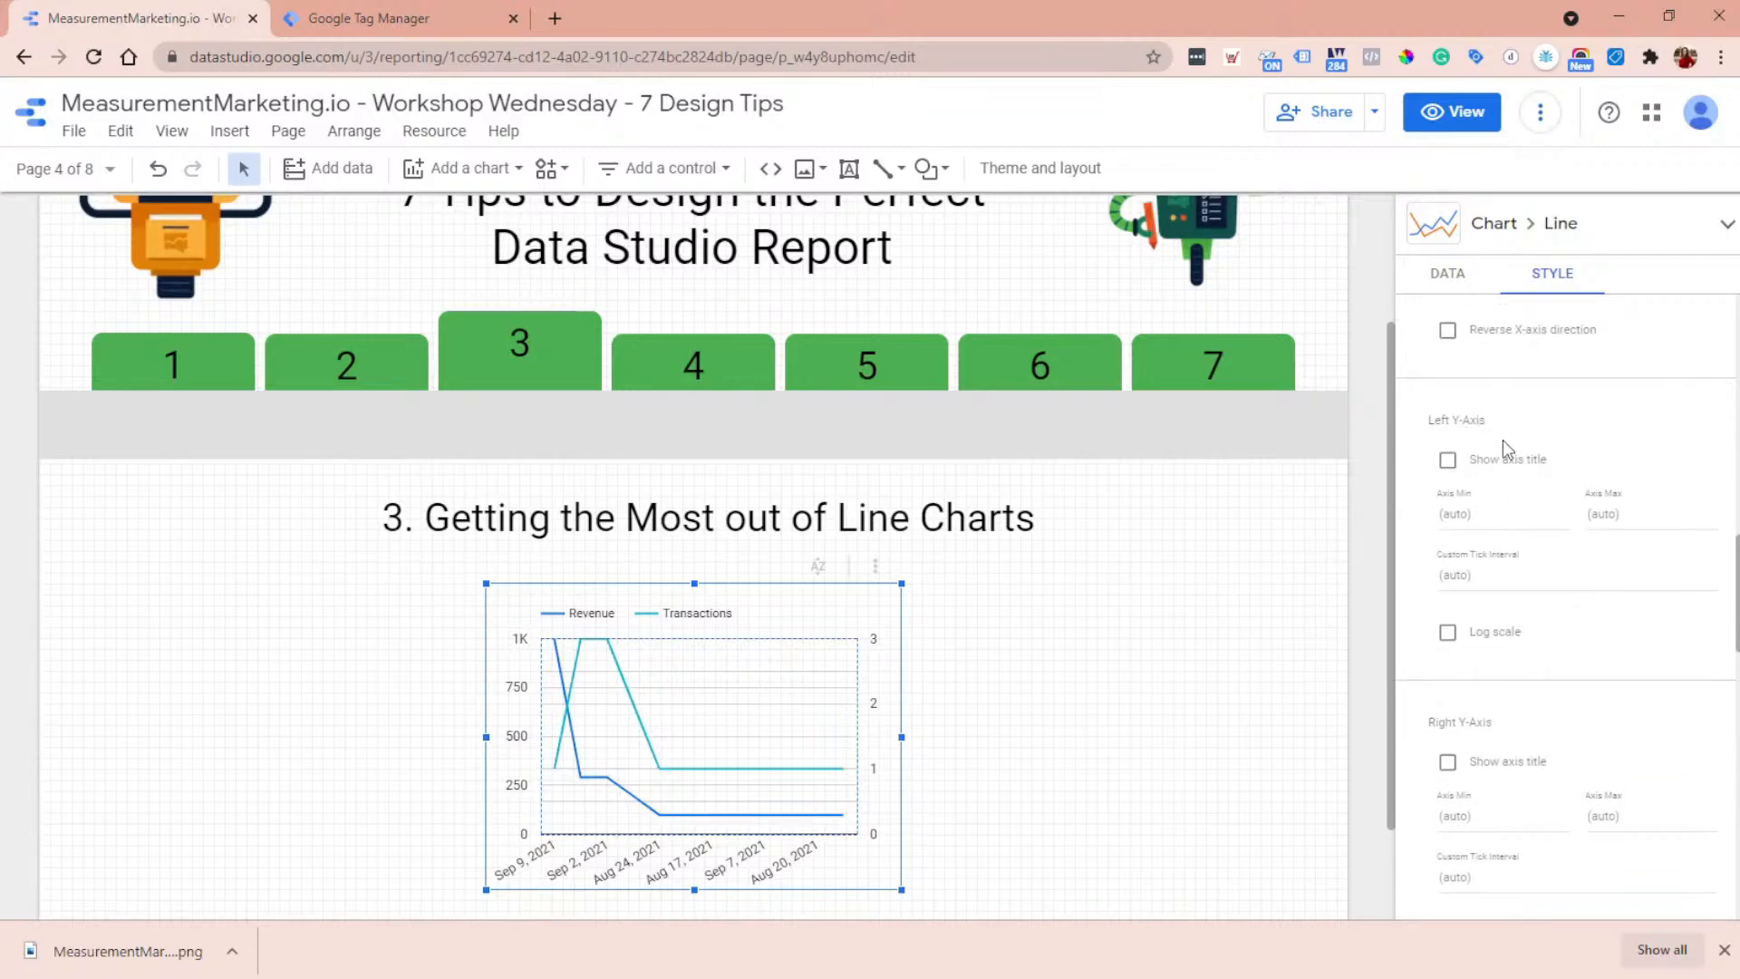
scroll(1557, 691, down, 2)
scroll(1481, 547, up, 2)
click(1470, 517)
text(100)
text(2000)
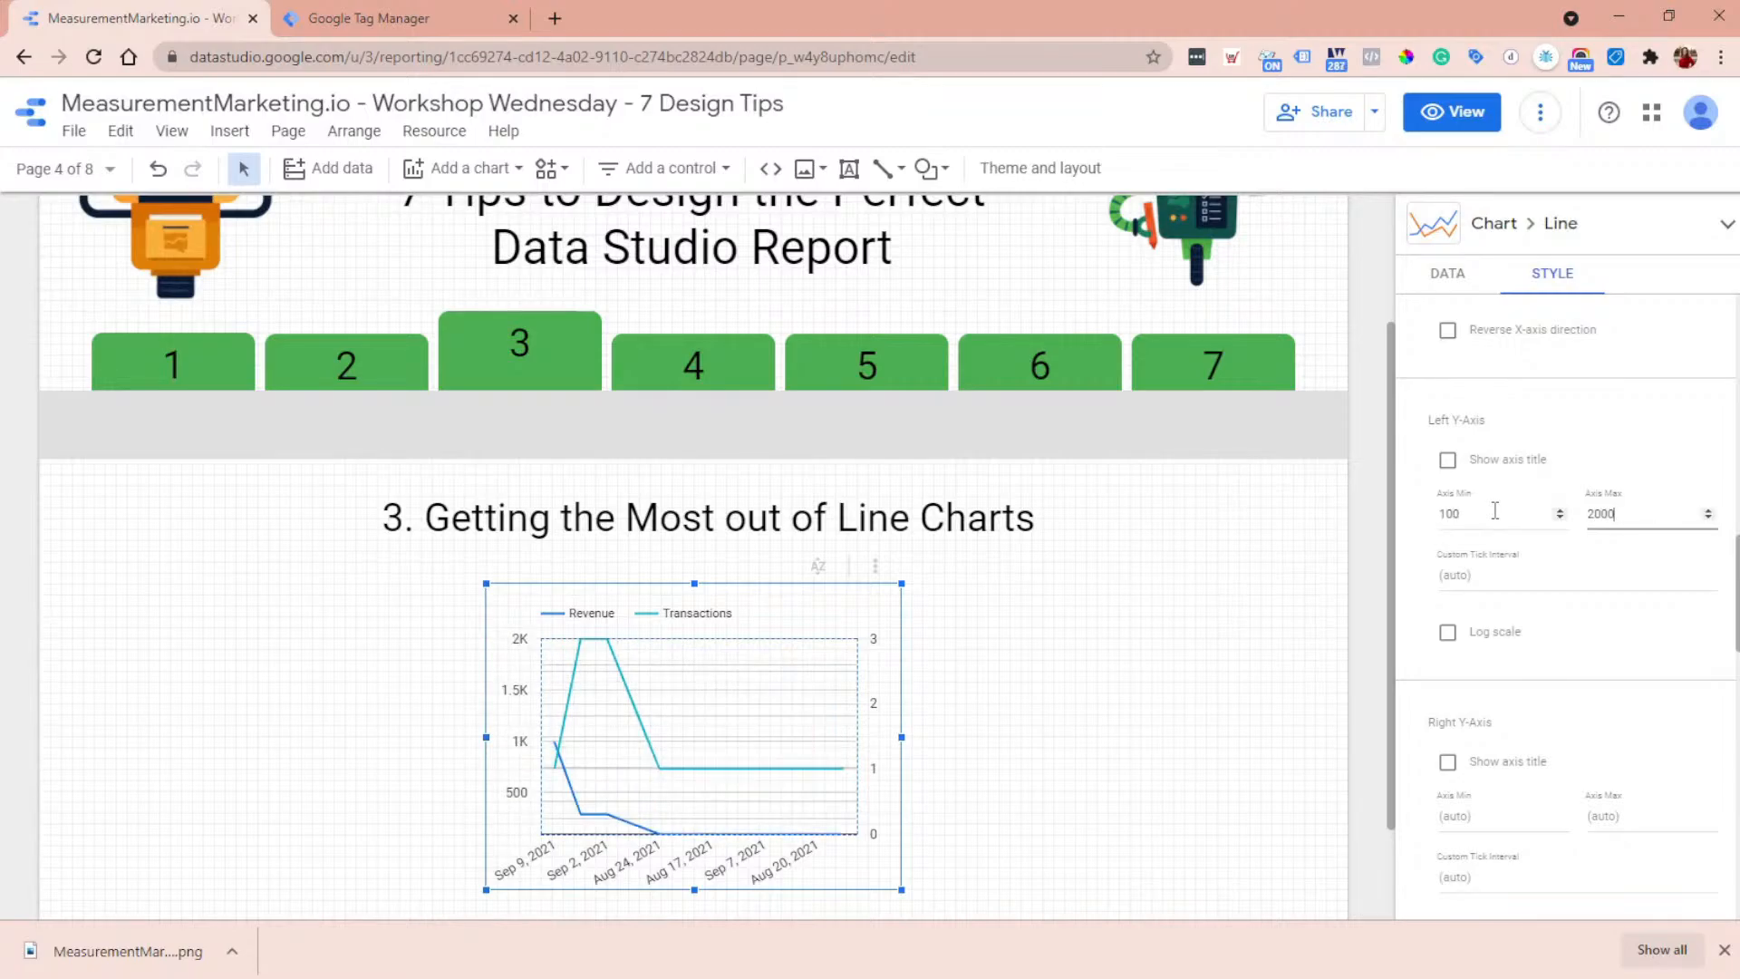
click(1495, 511)
drag(1598, 511, 1587, 513)
text(5)
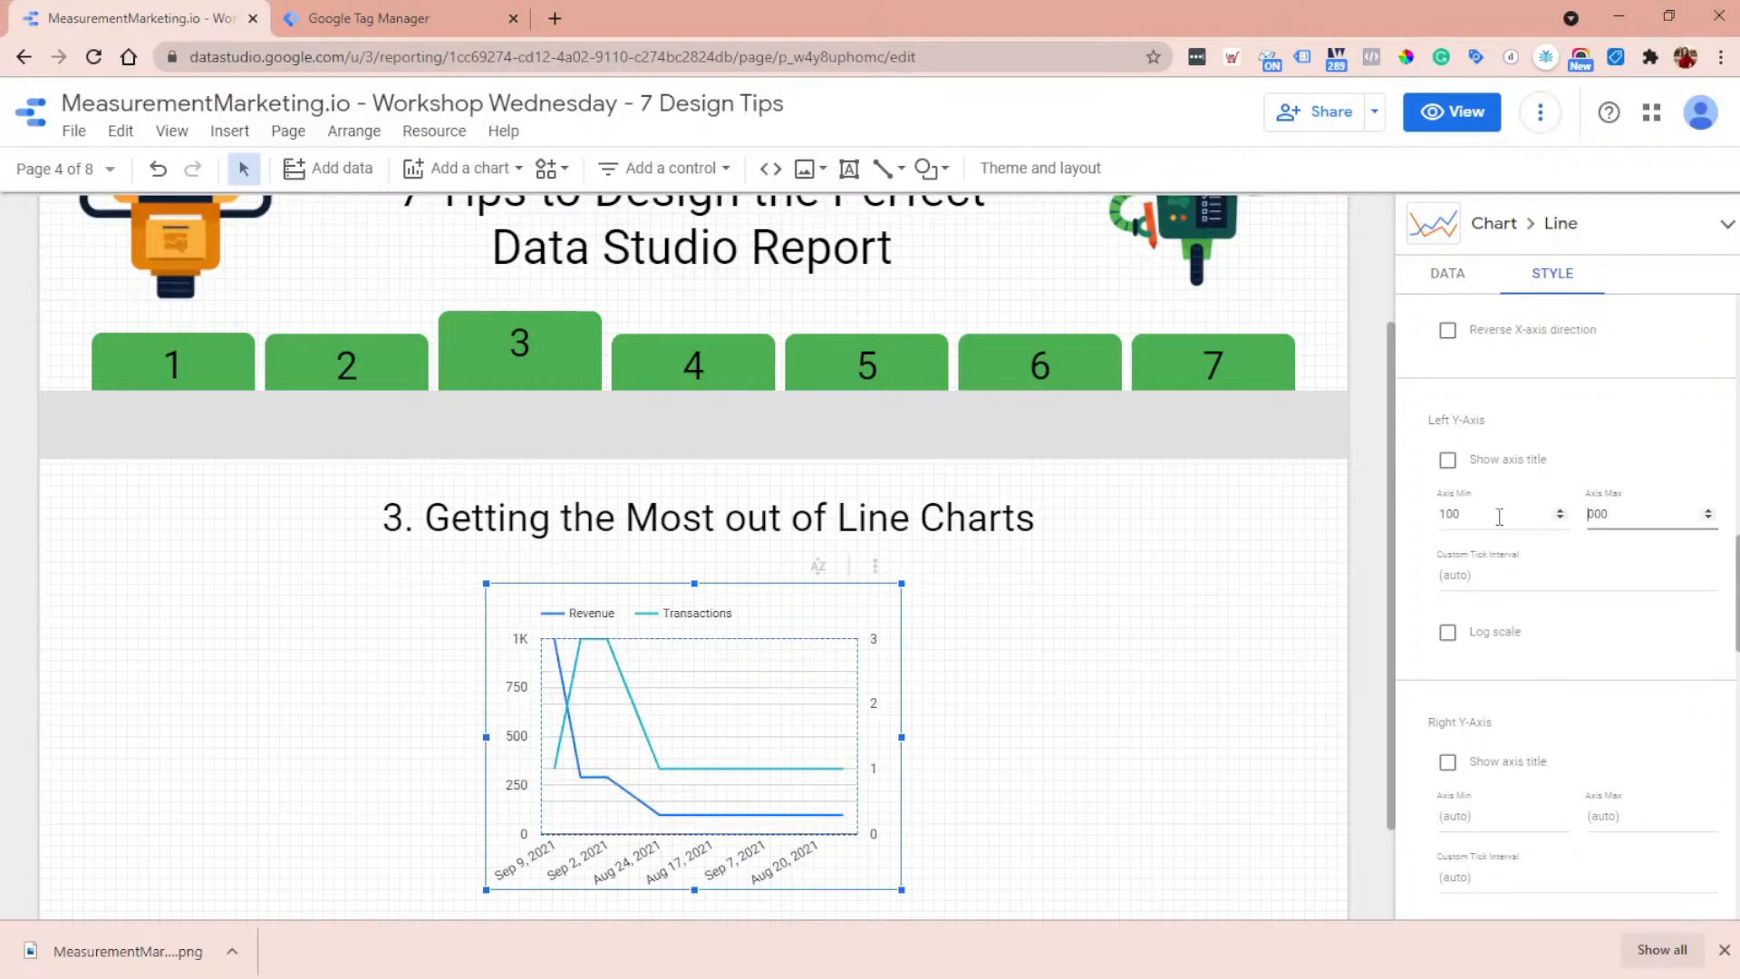
text(2)
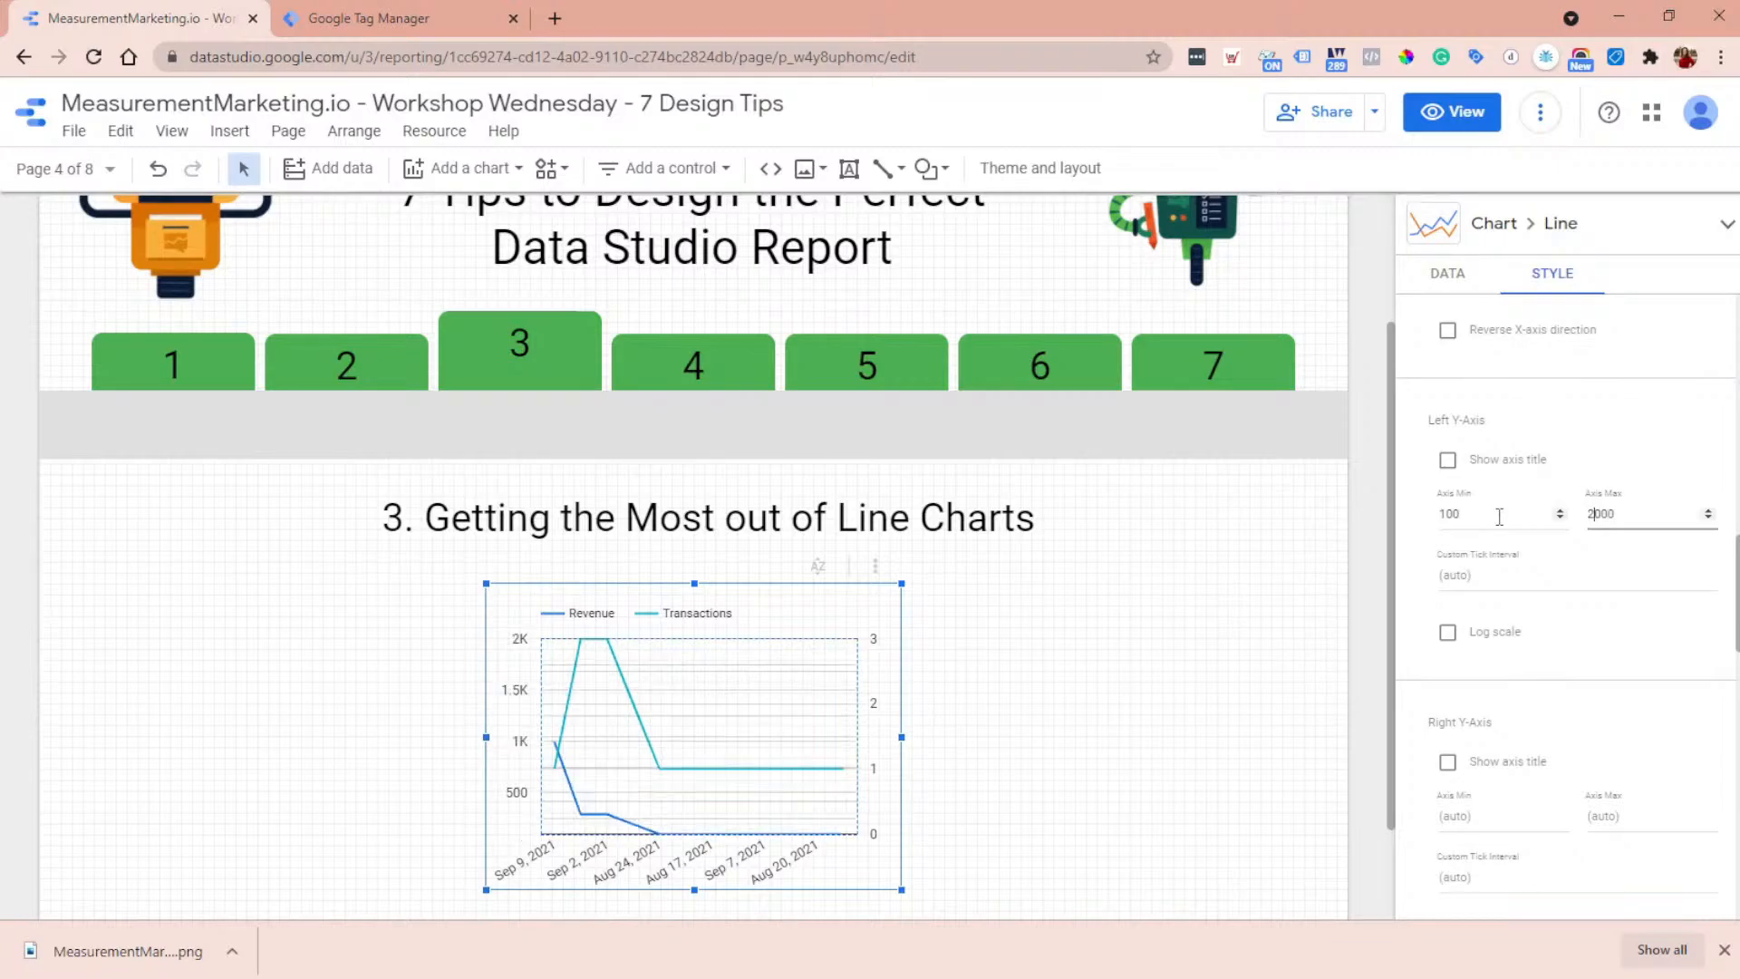
- Set the line chart's right Y-axis range to a minimum of 0 and a maximum of 5
scroll(1604, 640, down, 2)
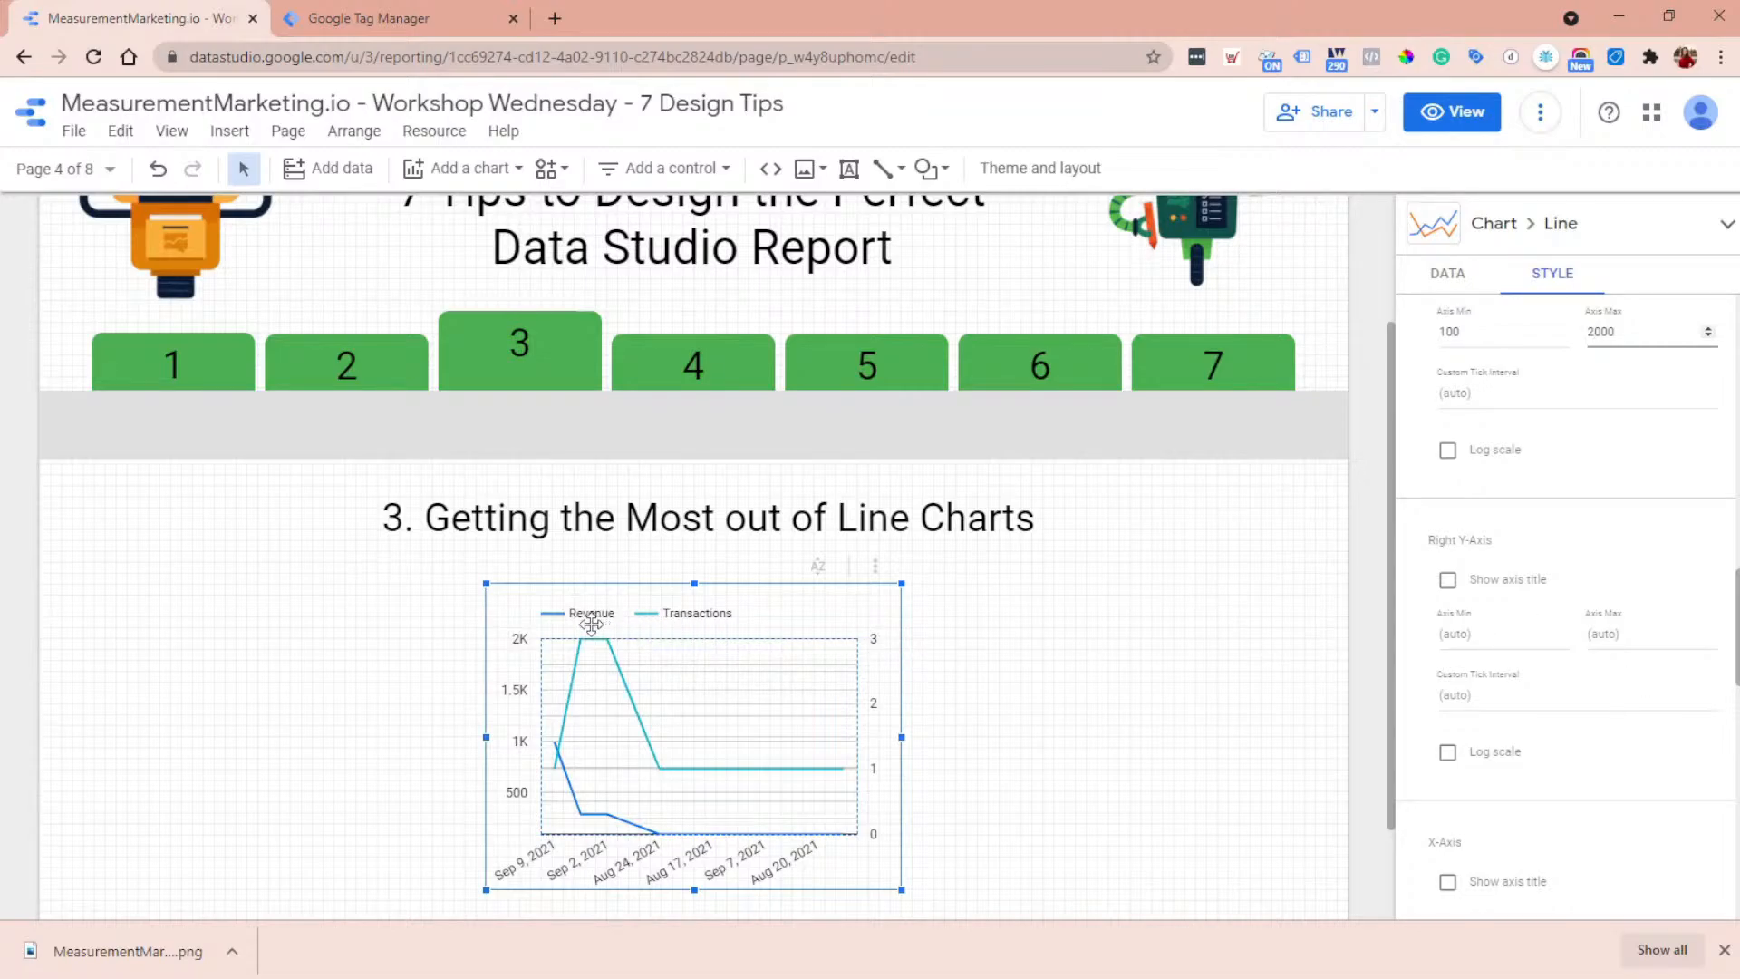
click(1511, 632)
text(0)
key(Tab)
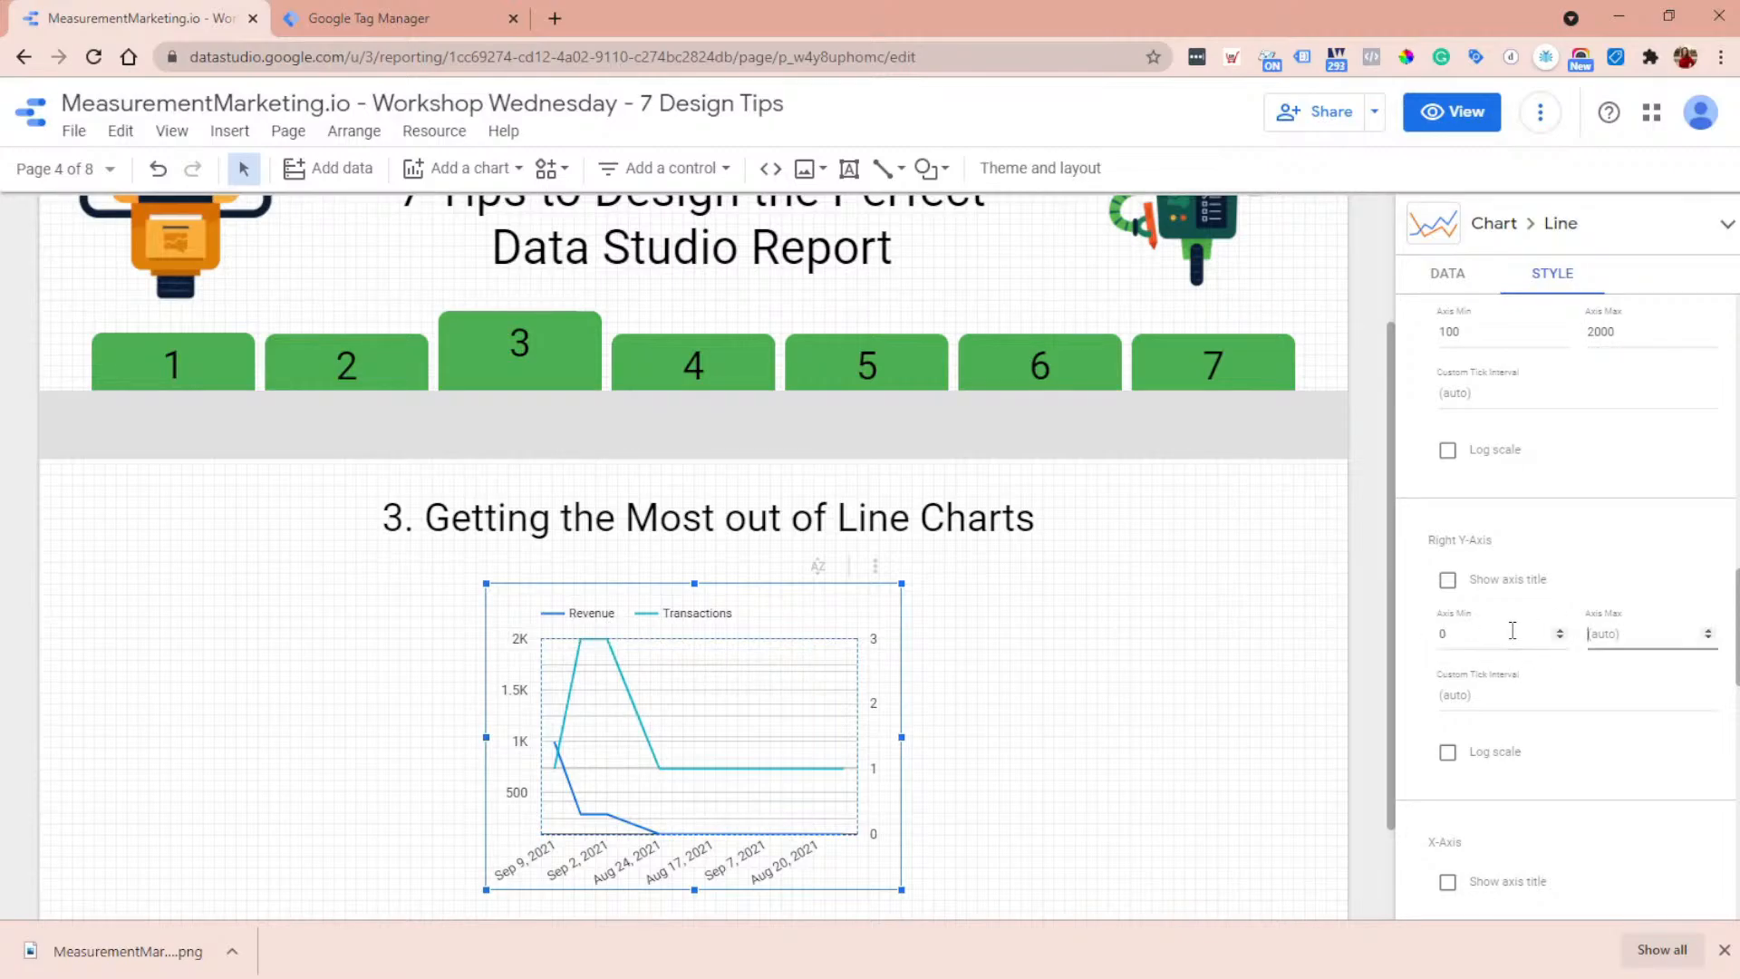
text(5)
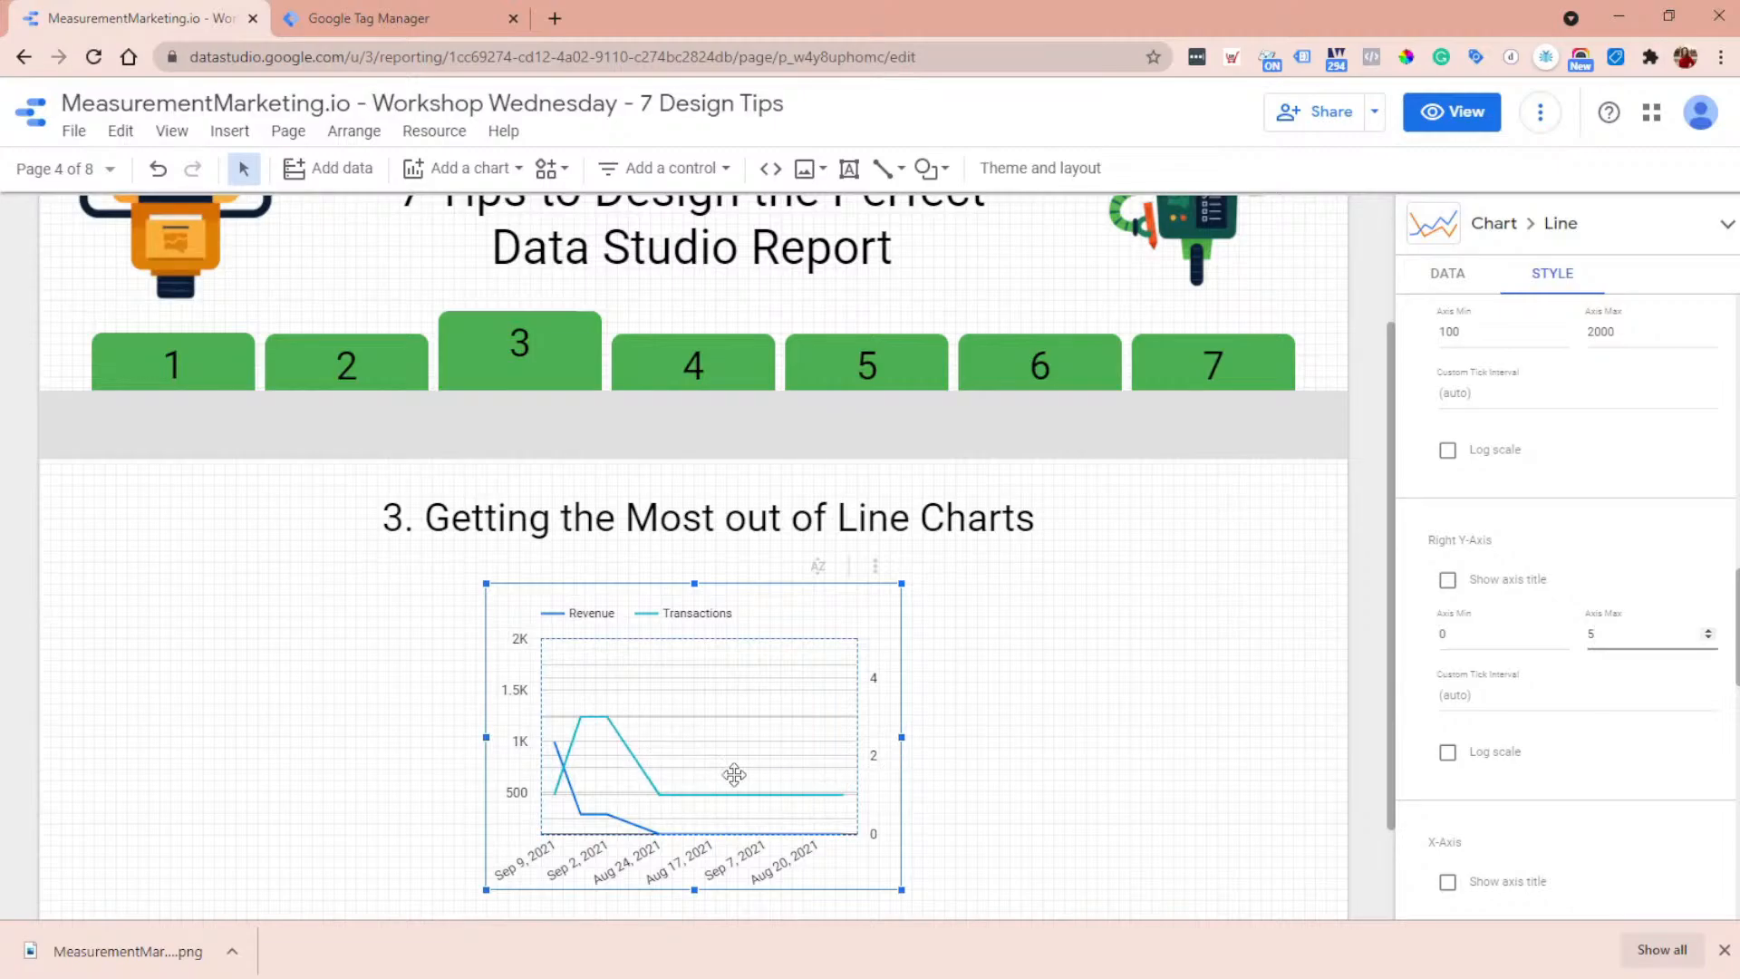
- Sort the line chart's data by Date in ascending order
scroll(1594, 695, down, 2)
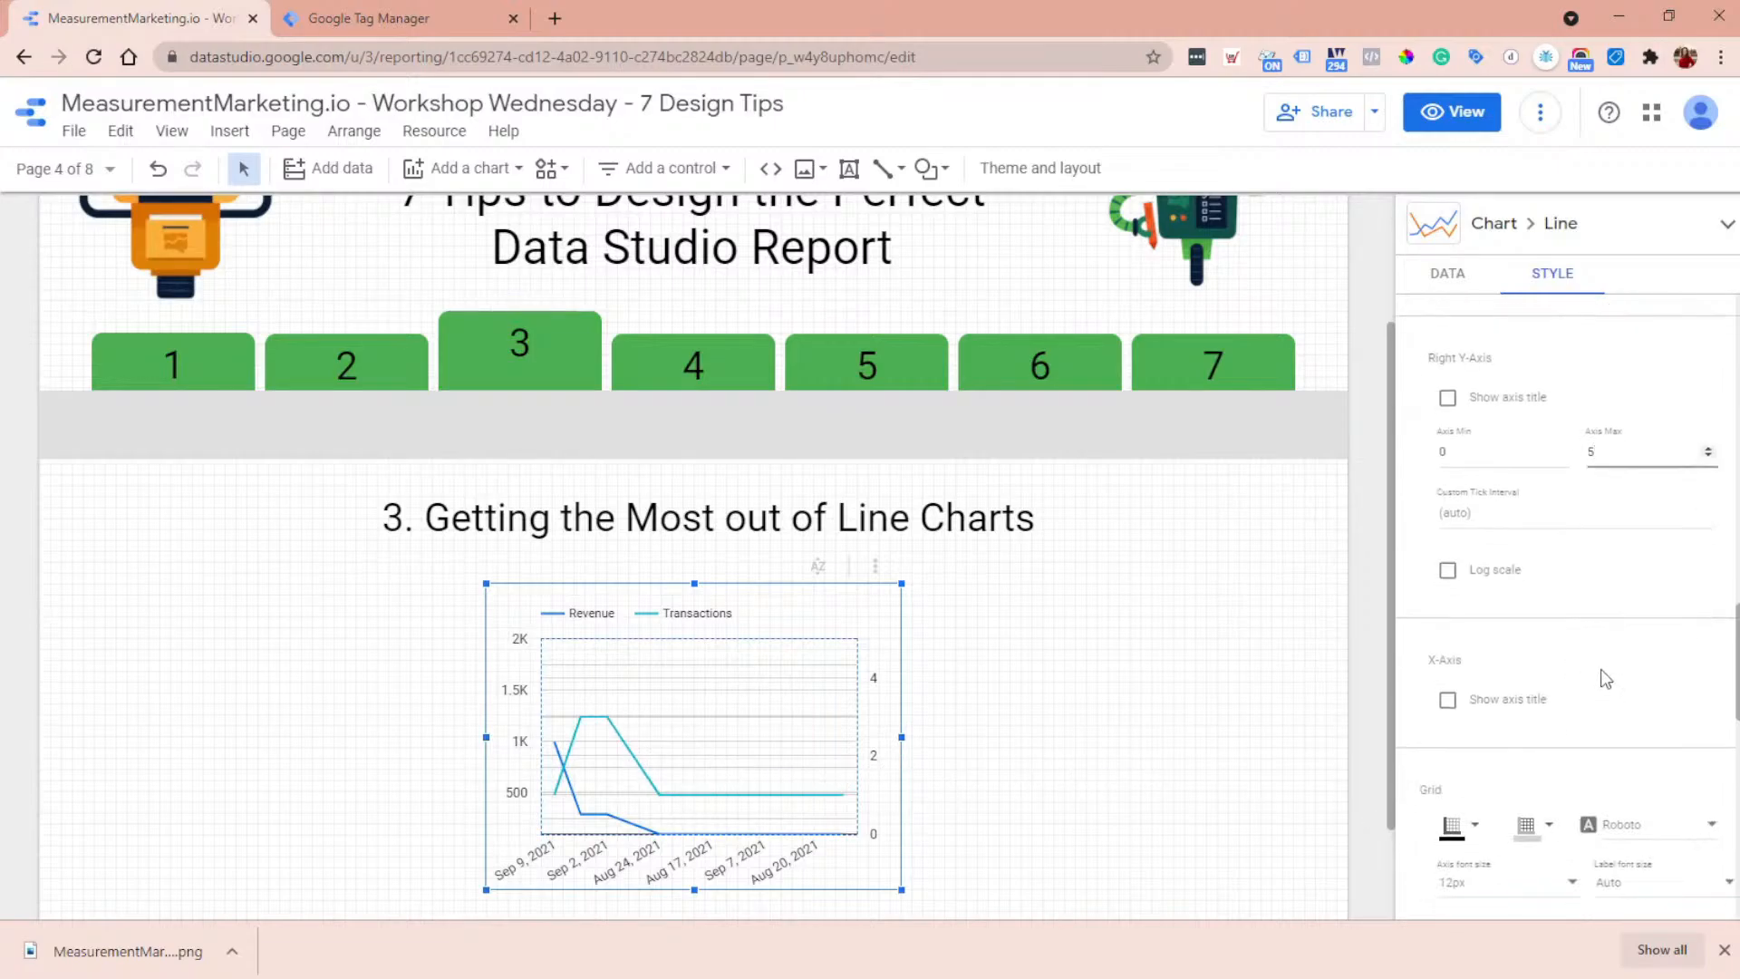
click(690, 864)
click(1446, 275)
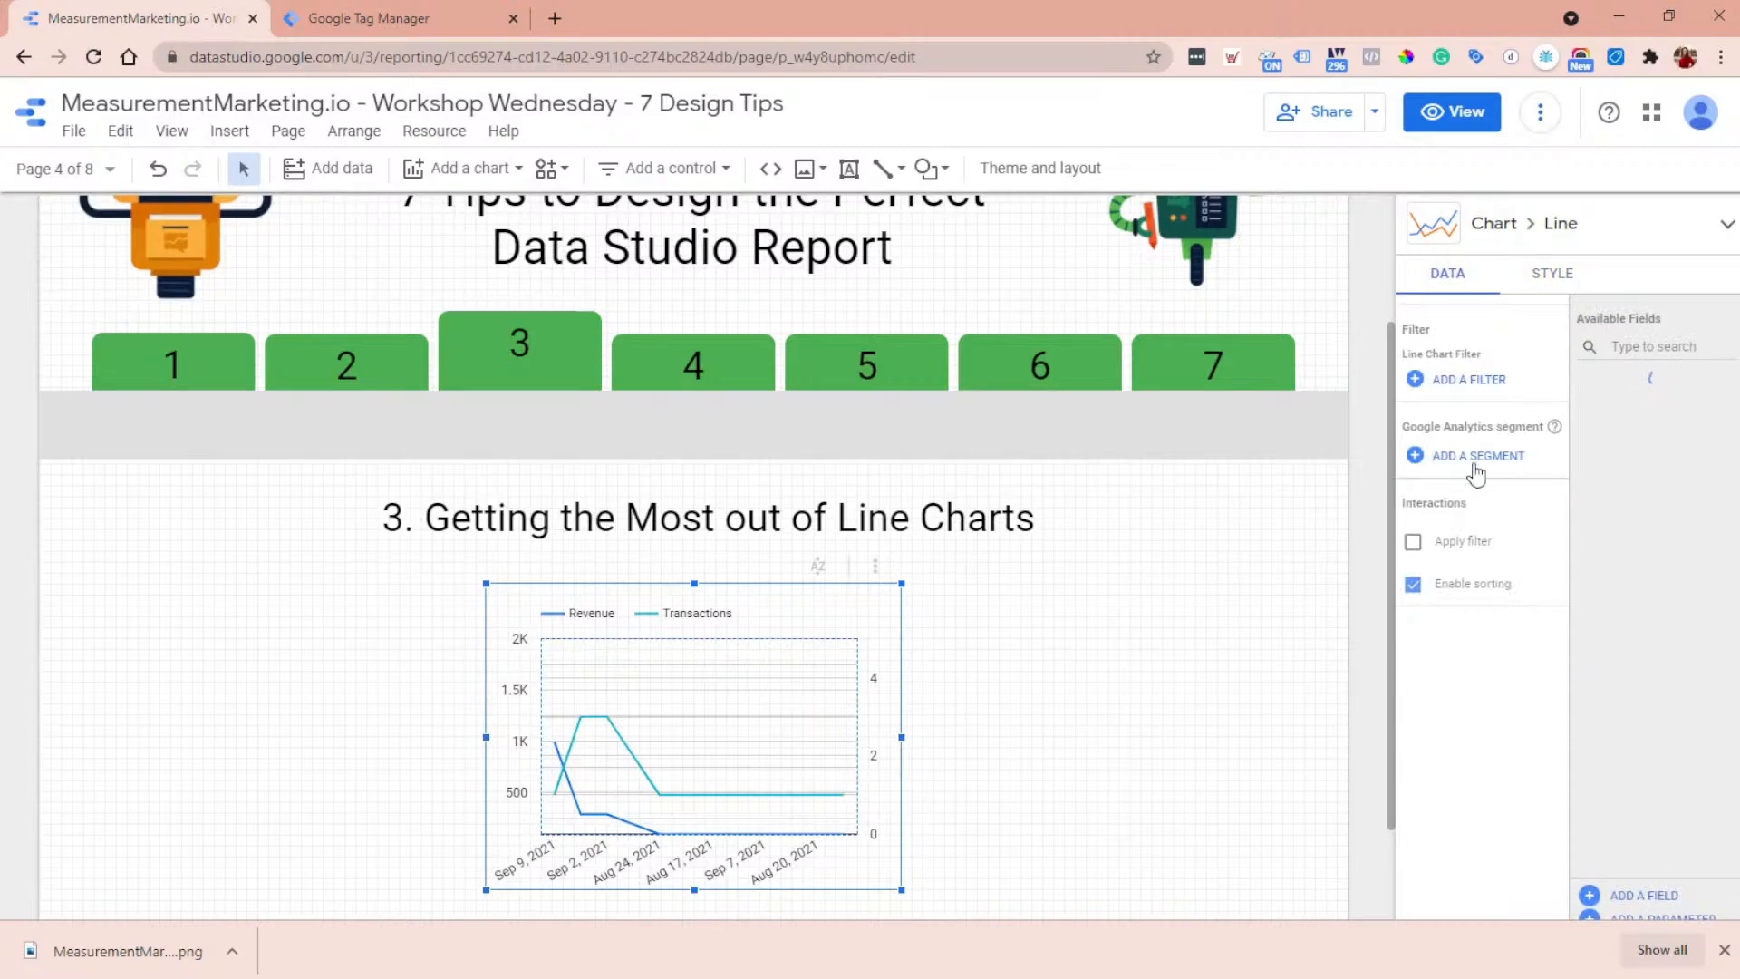
scroll(1480, 497, up, 5)
scroll(1516, 352, up, 2)
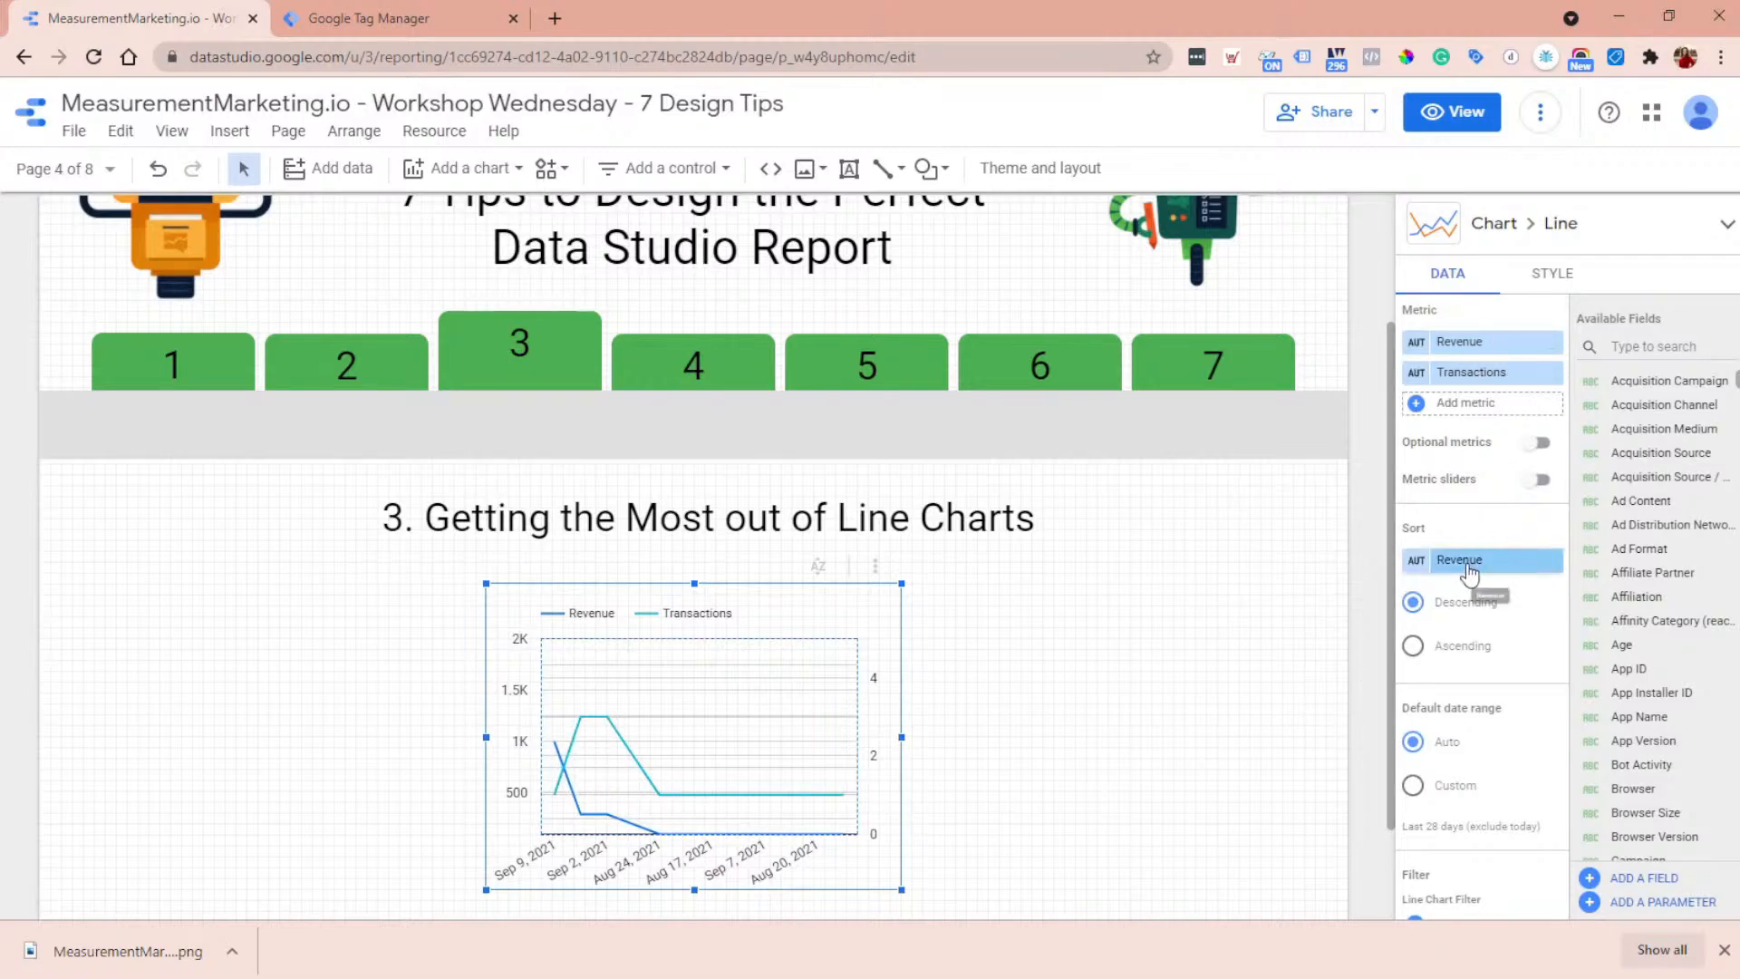
scroll(1475, 507, up, 1)
scroll(1475, 503, up, 2)
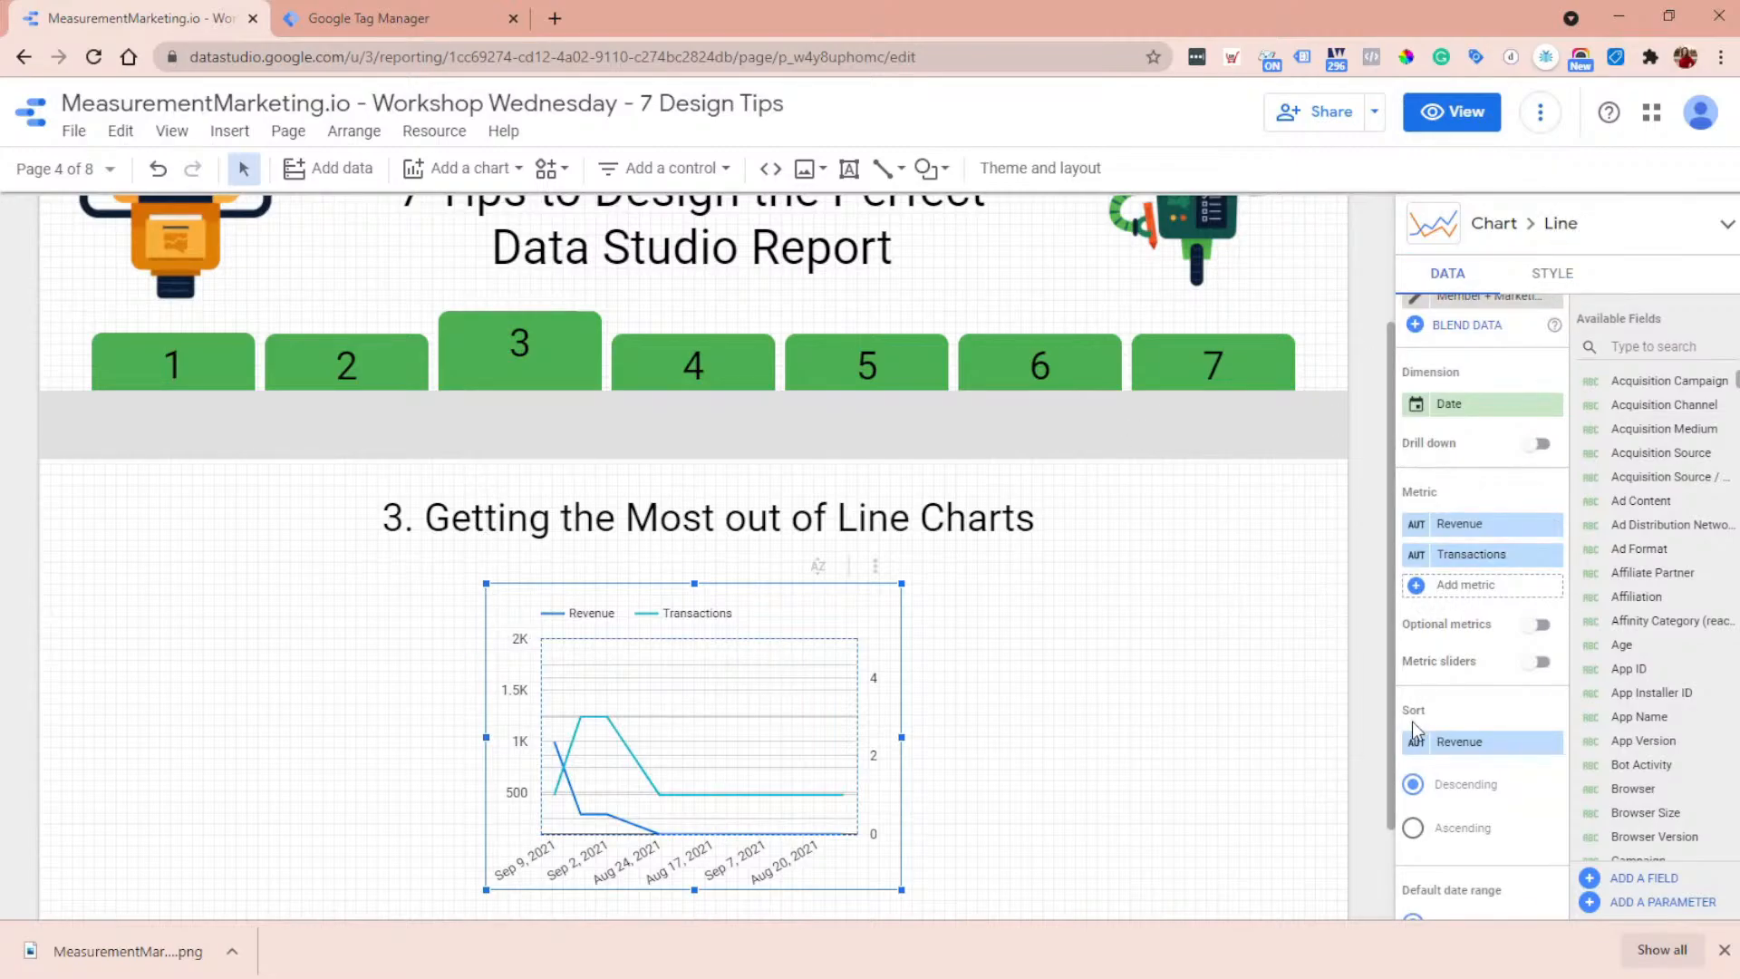
click(1484, 743)
click(1450, 664)
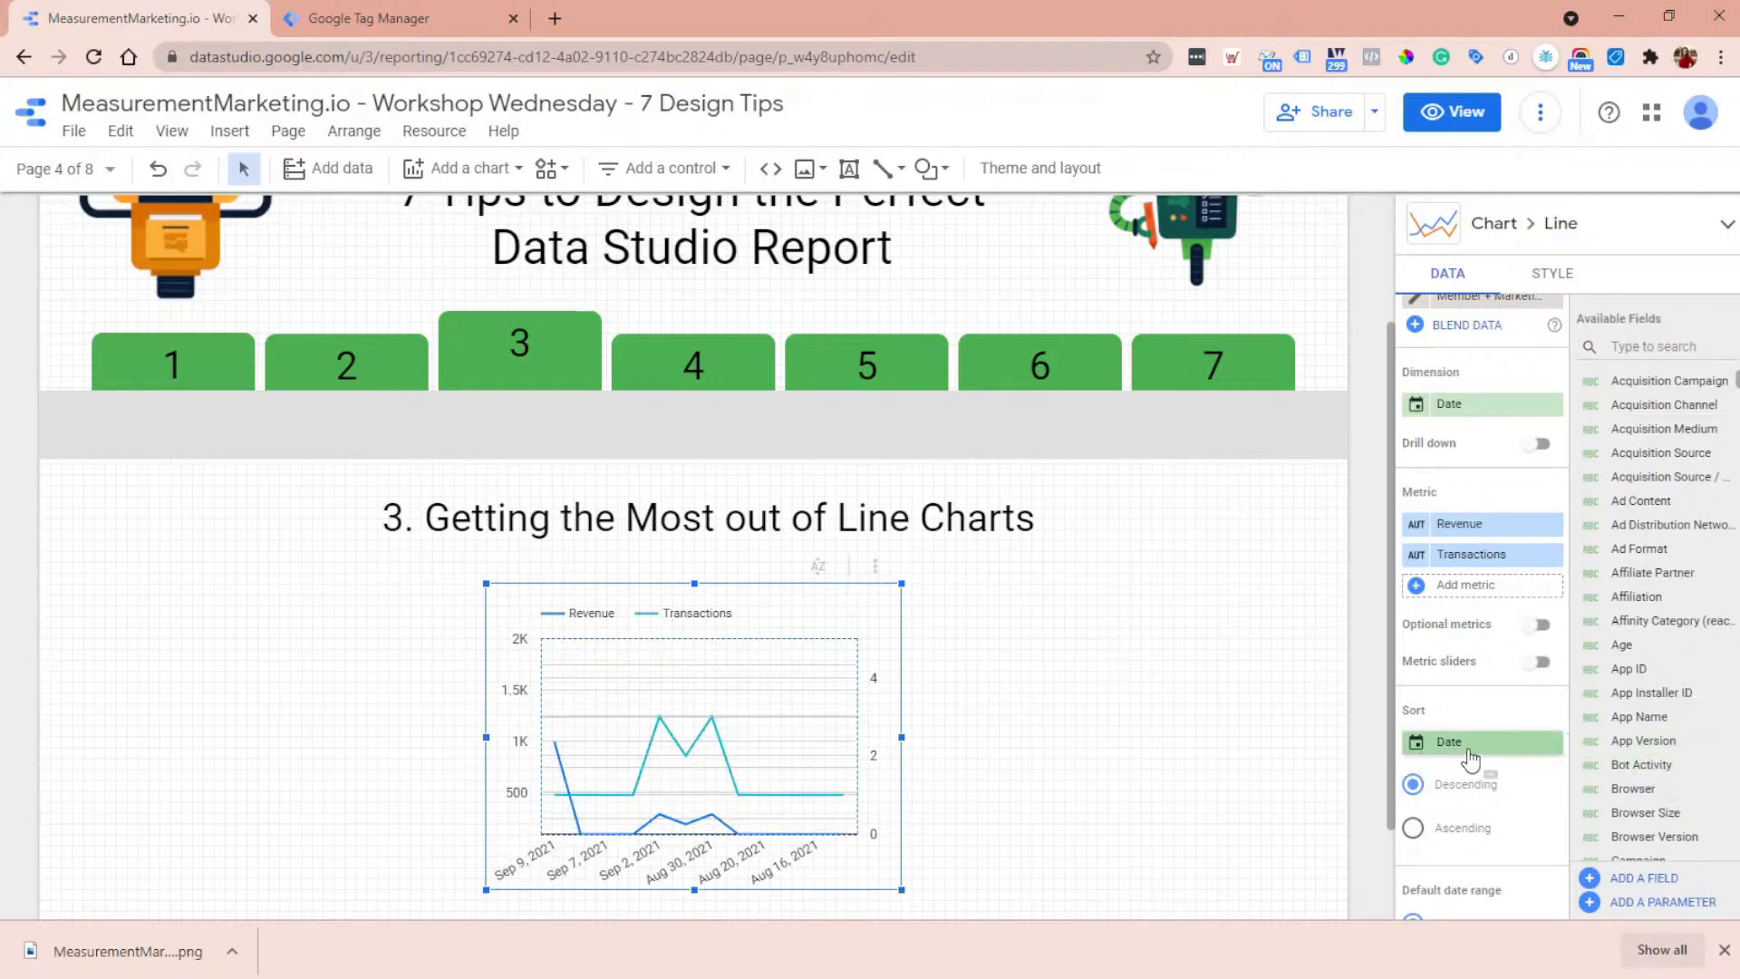
click(1440, 832)
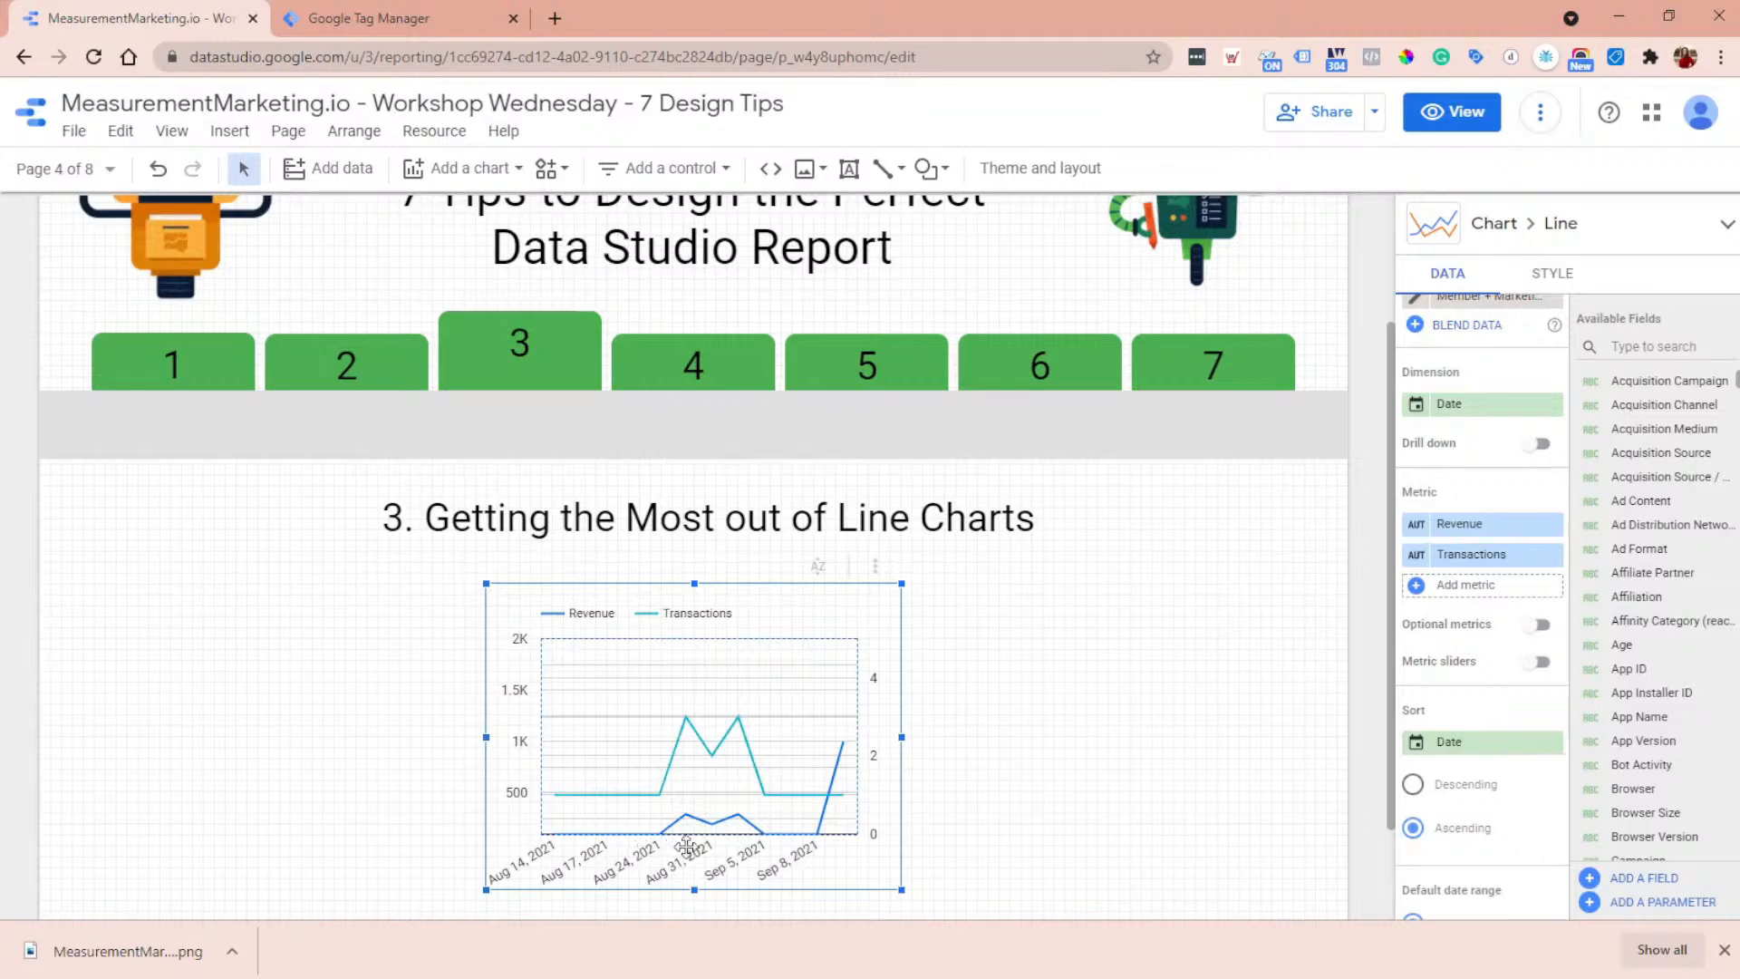
- Add a reference line to the line chart with a constant value of 250
click(1551, 274)
scroll(1612, 571, down, 5)
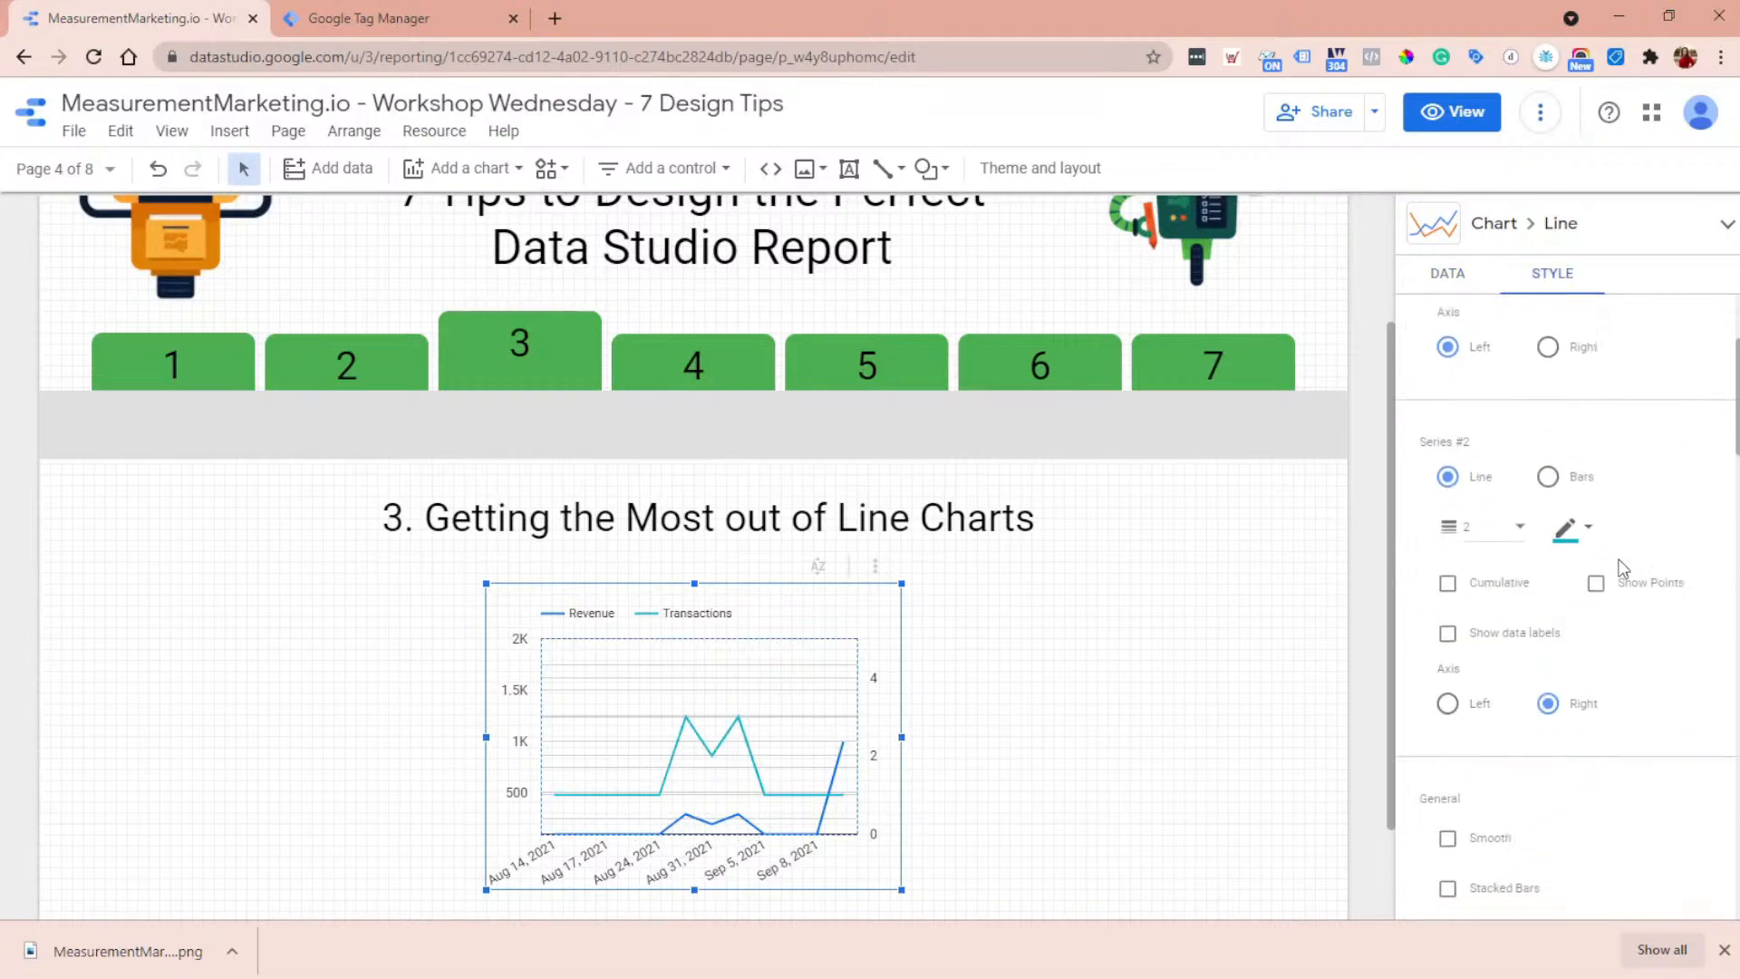
scroll(1622, 568, down, 3)
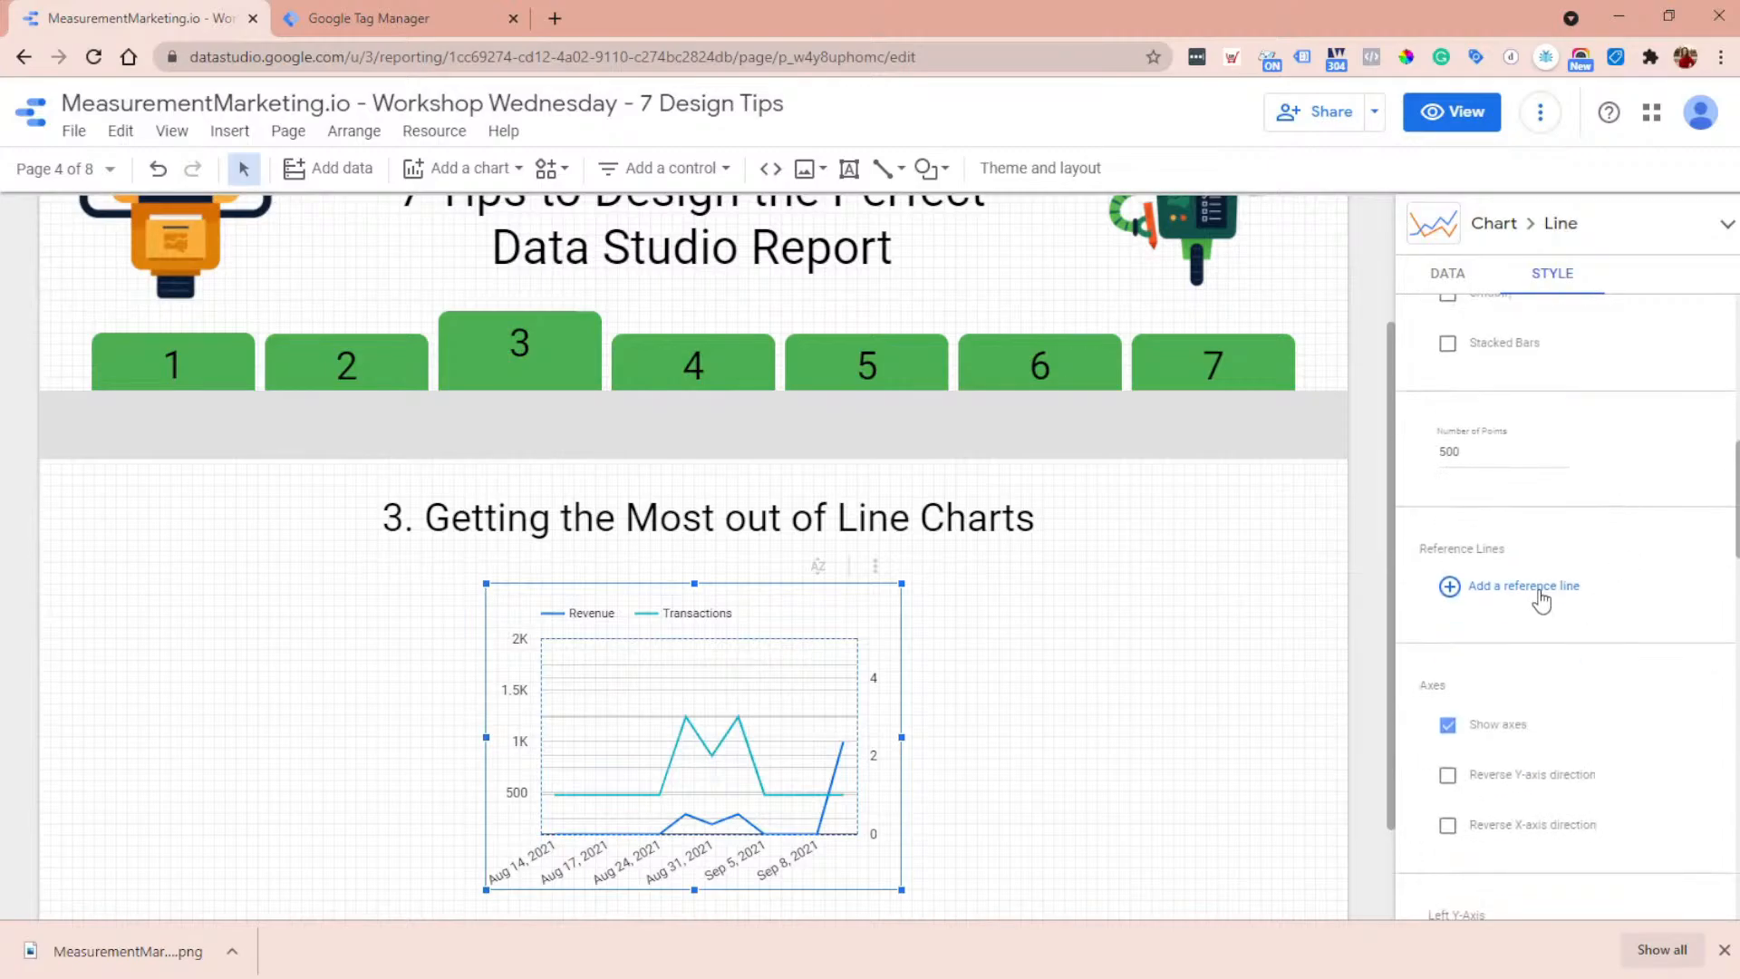
click(1540, 589)
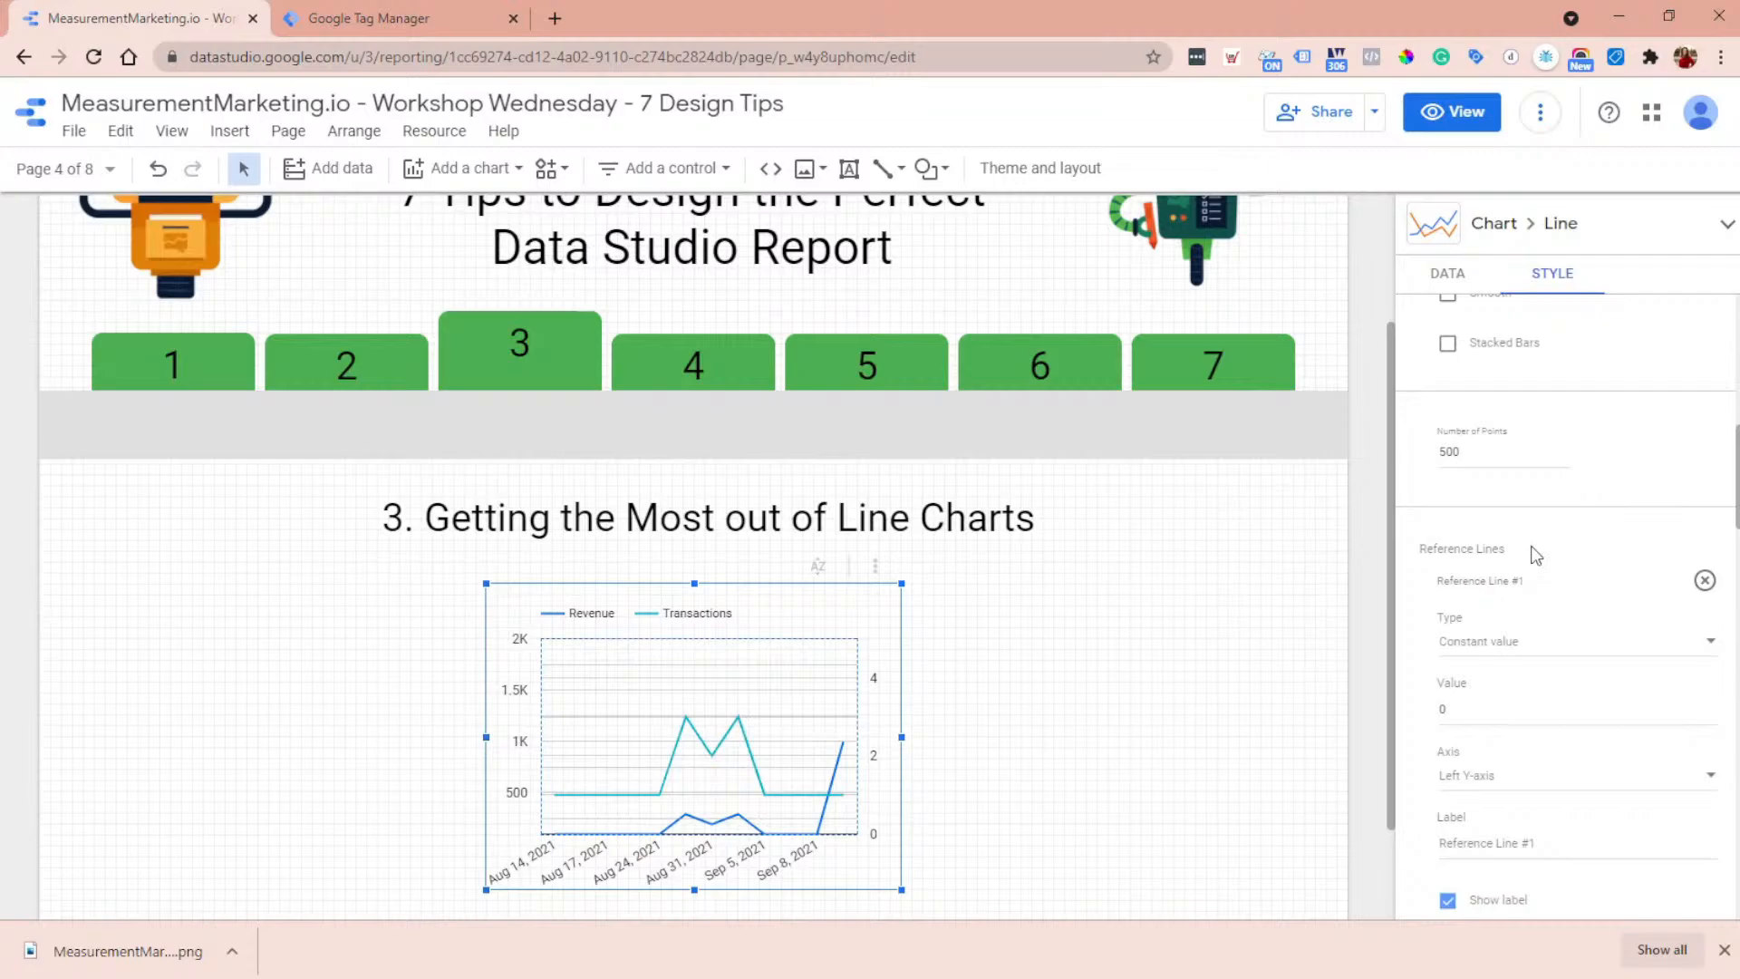
scroll(1536, 554, down, 2)
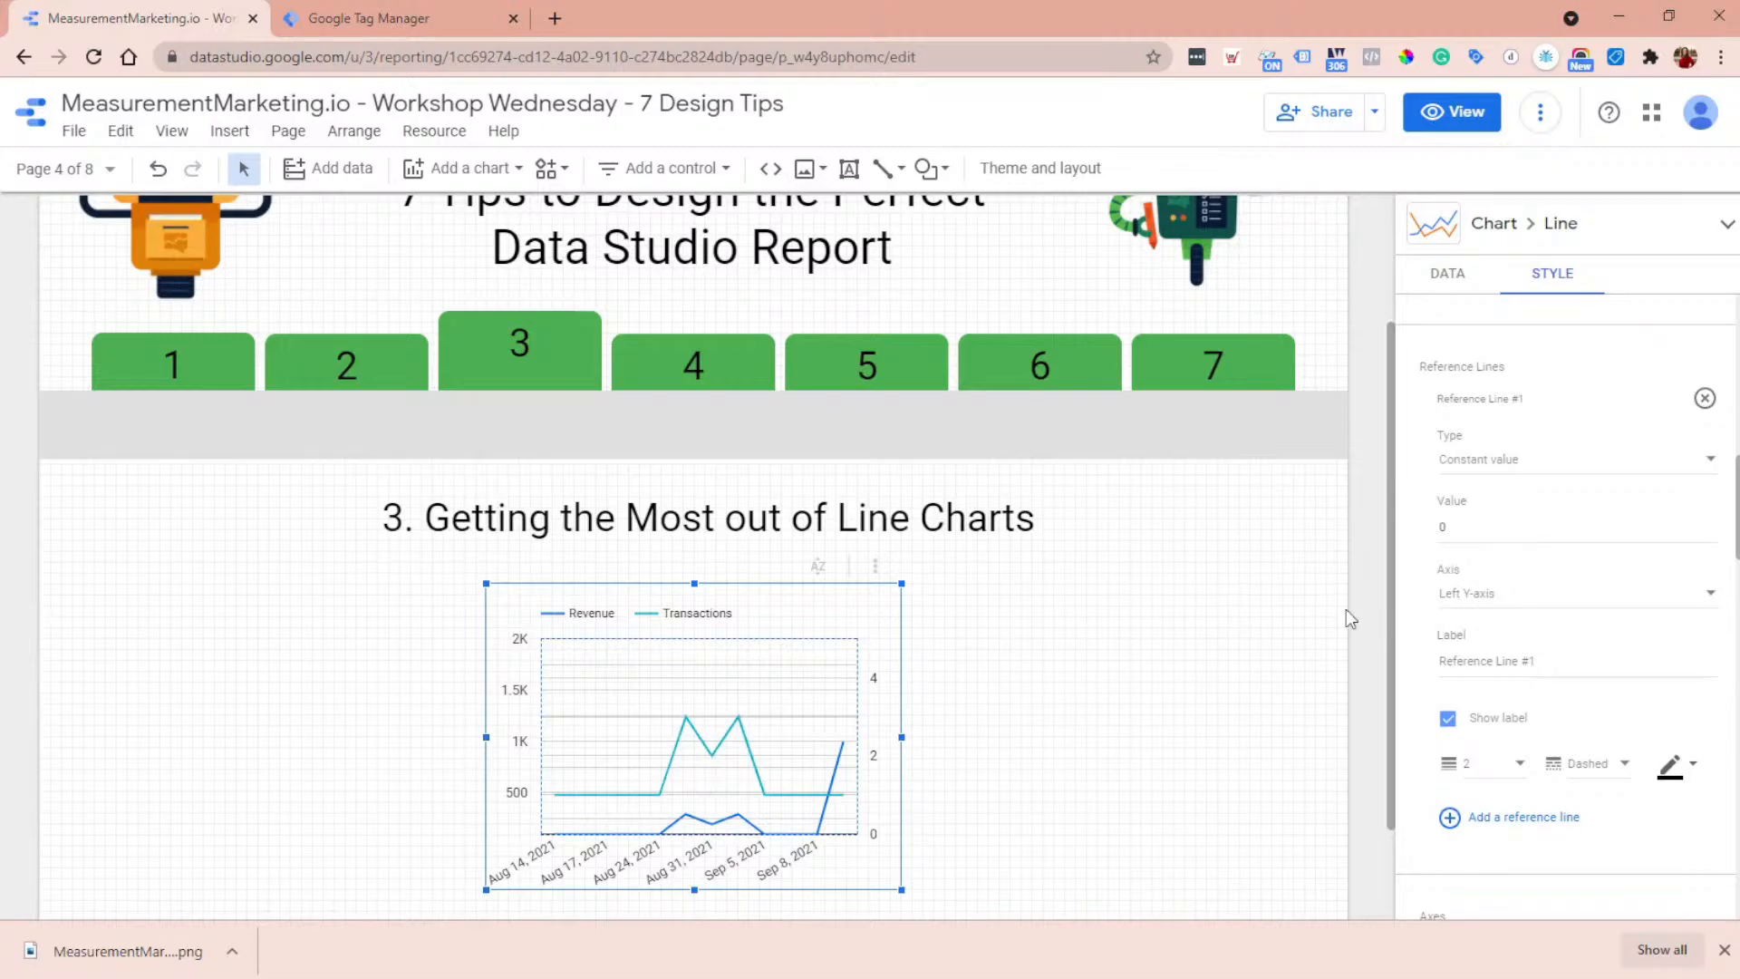
click(1576, 526)
text(250)
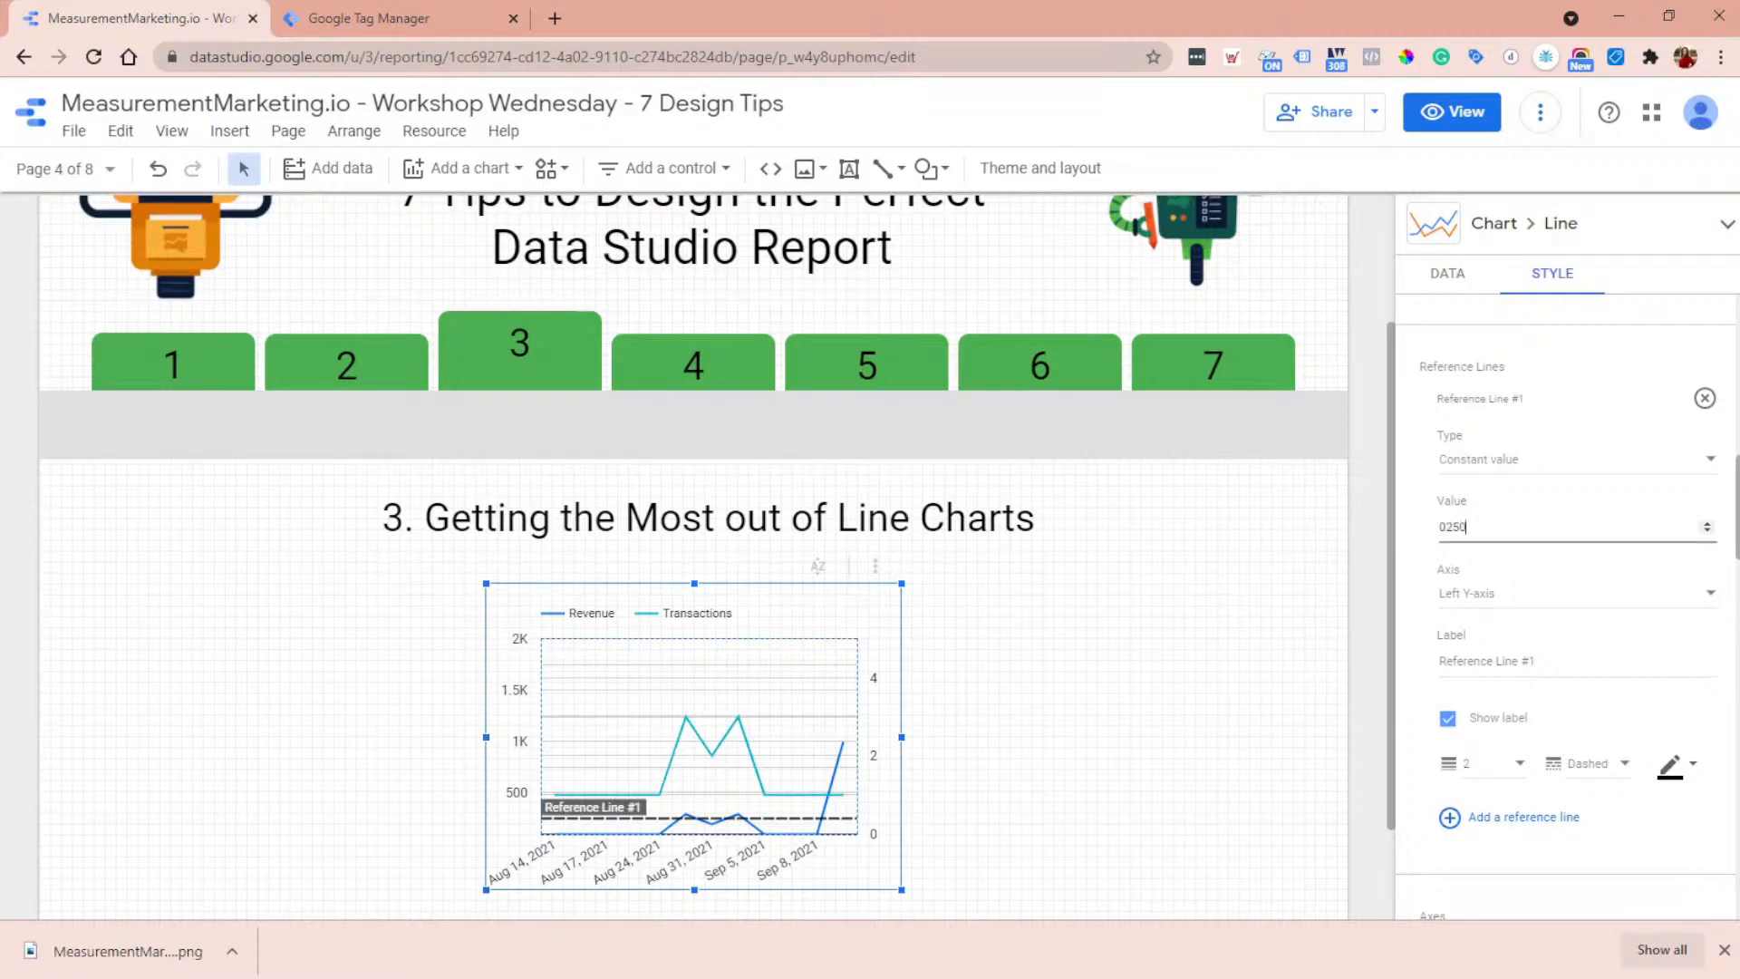
key(BackSpace)
key(BackSpace)
key(BackSpace)
text(250)
- Keep the reference line on the left Y-axis and label it "Goal"
click(1595, 593)
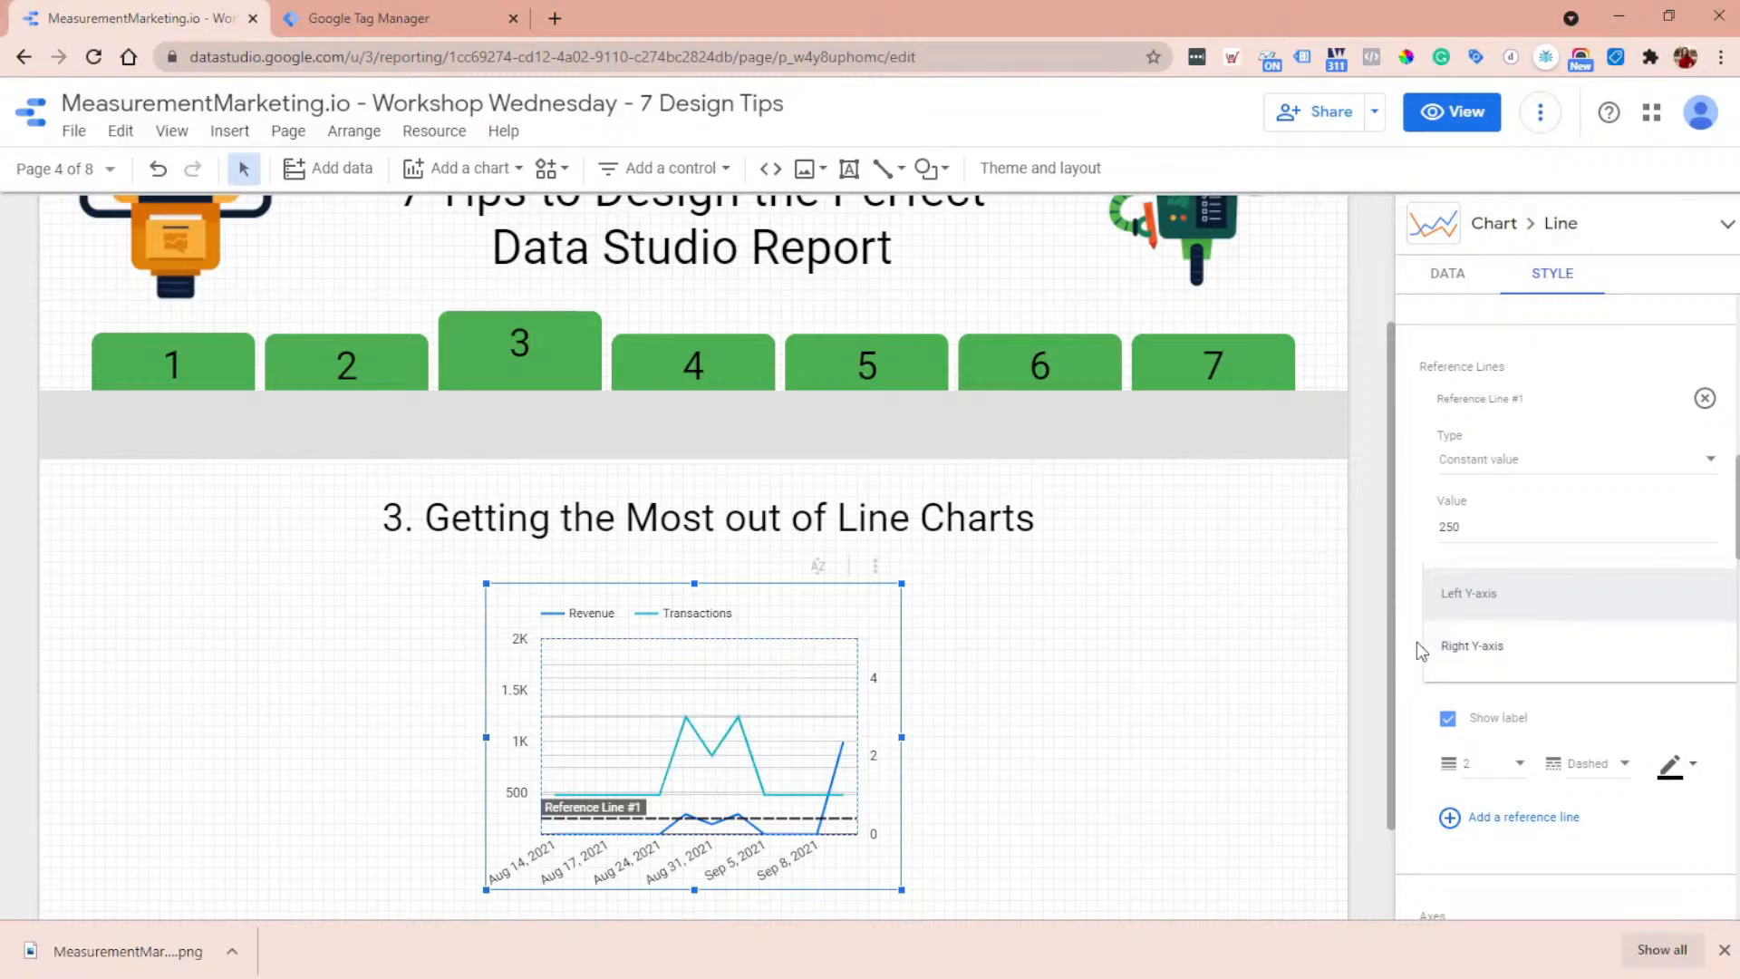
click(1507, 607)
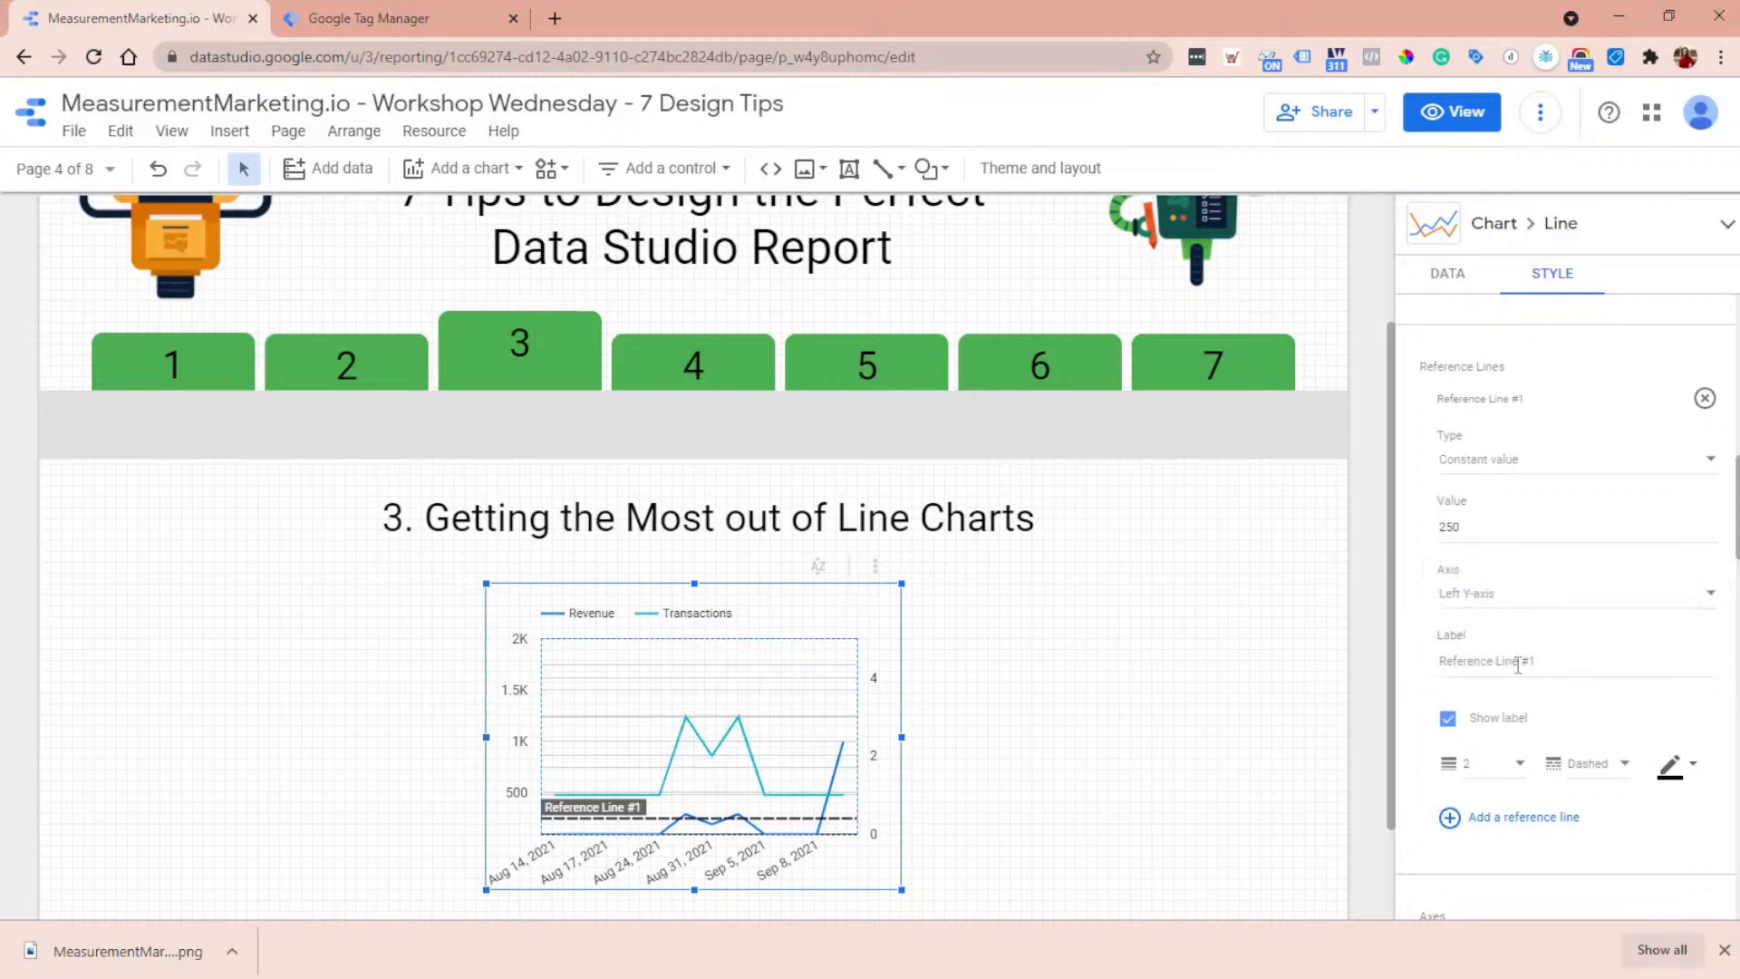
click(1612, 666)
text(Goal)
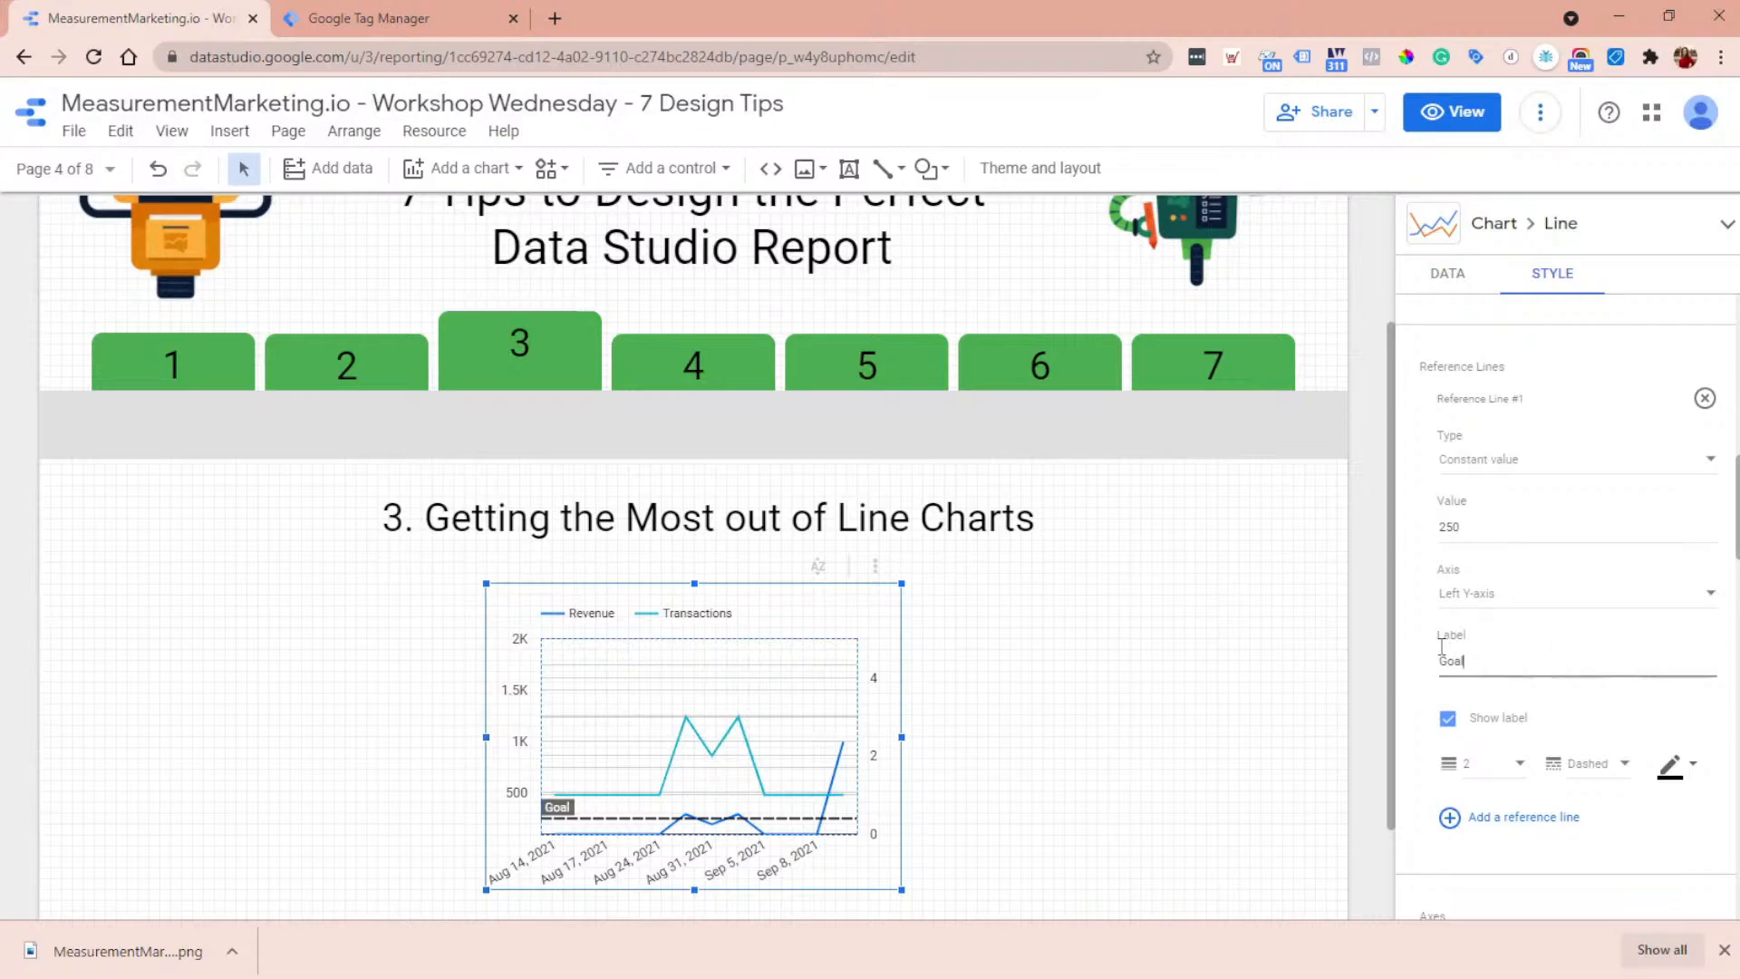
scroll(1426, 671, down, 2)
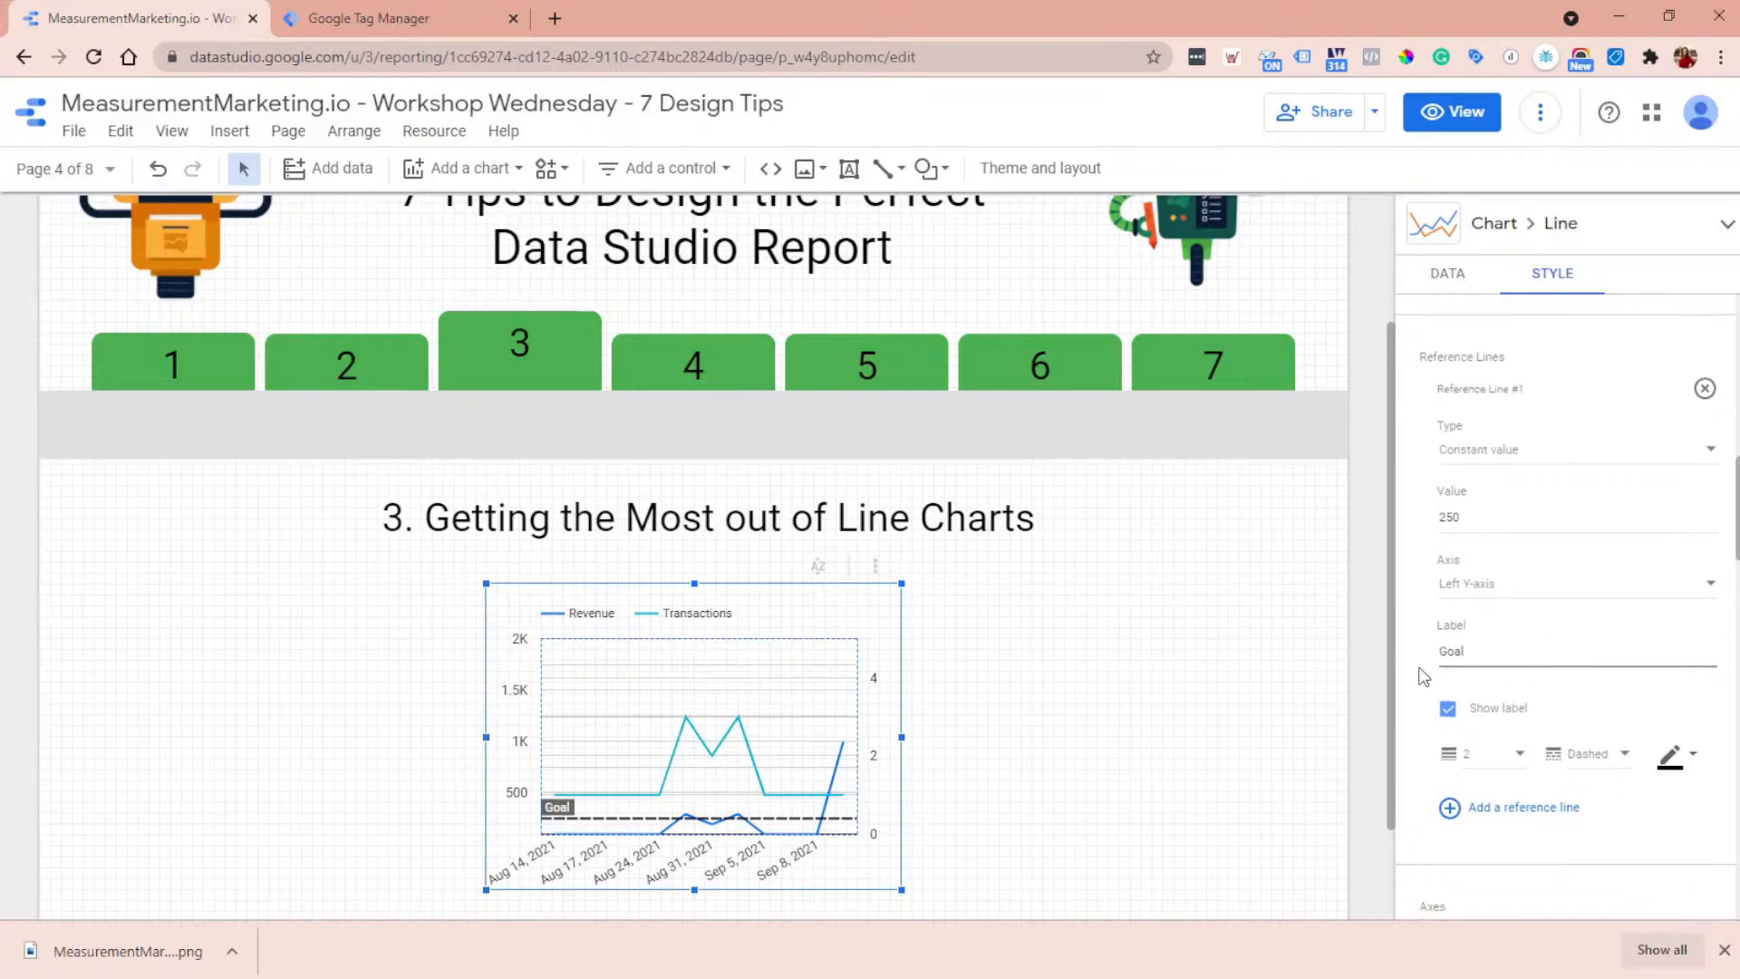
scroll(1604, 630, up, 2)
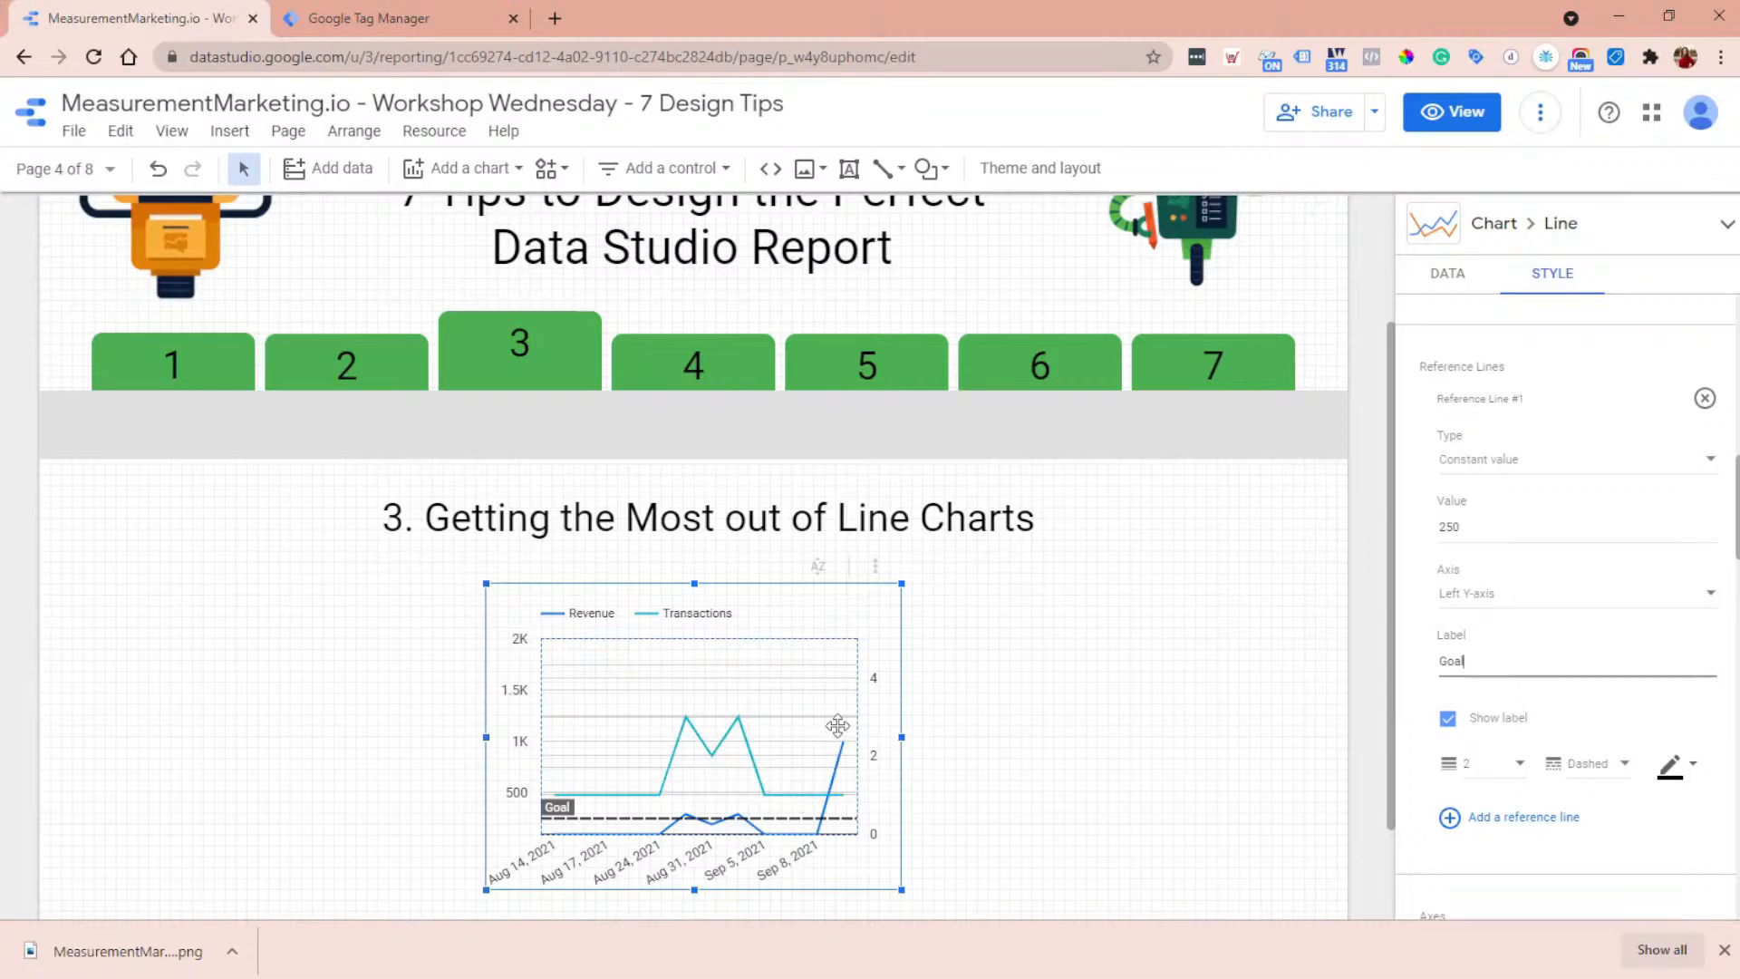
- Go to the Adjusting Time Series Charts page through the report view, resume editing and select its time series chart
click(1478, 118)
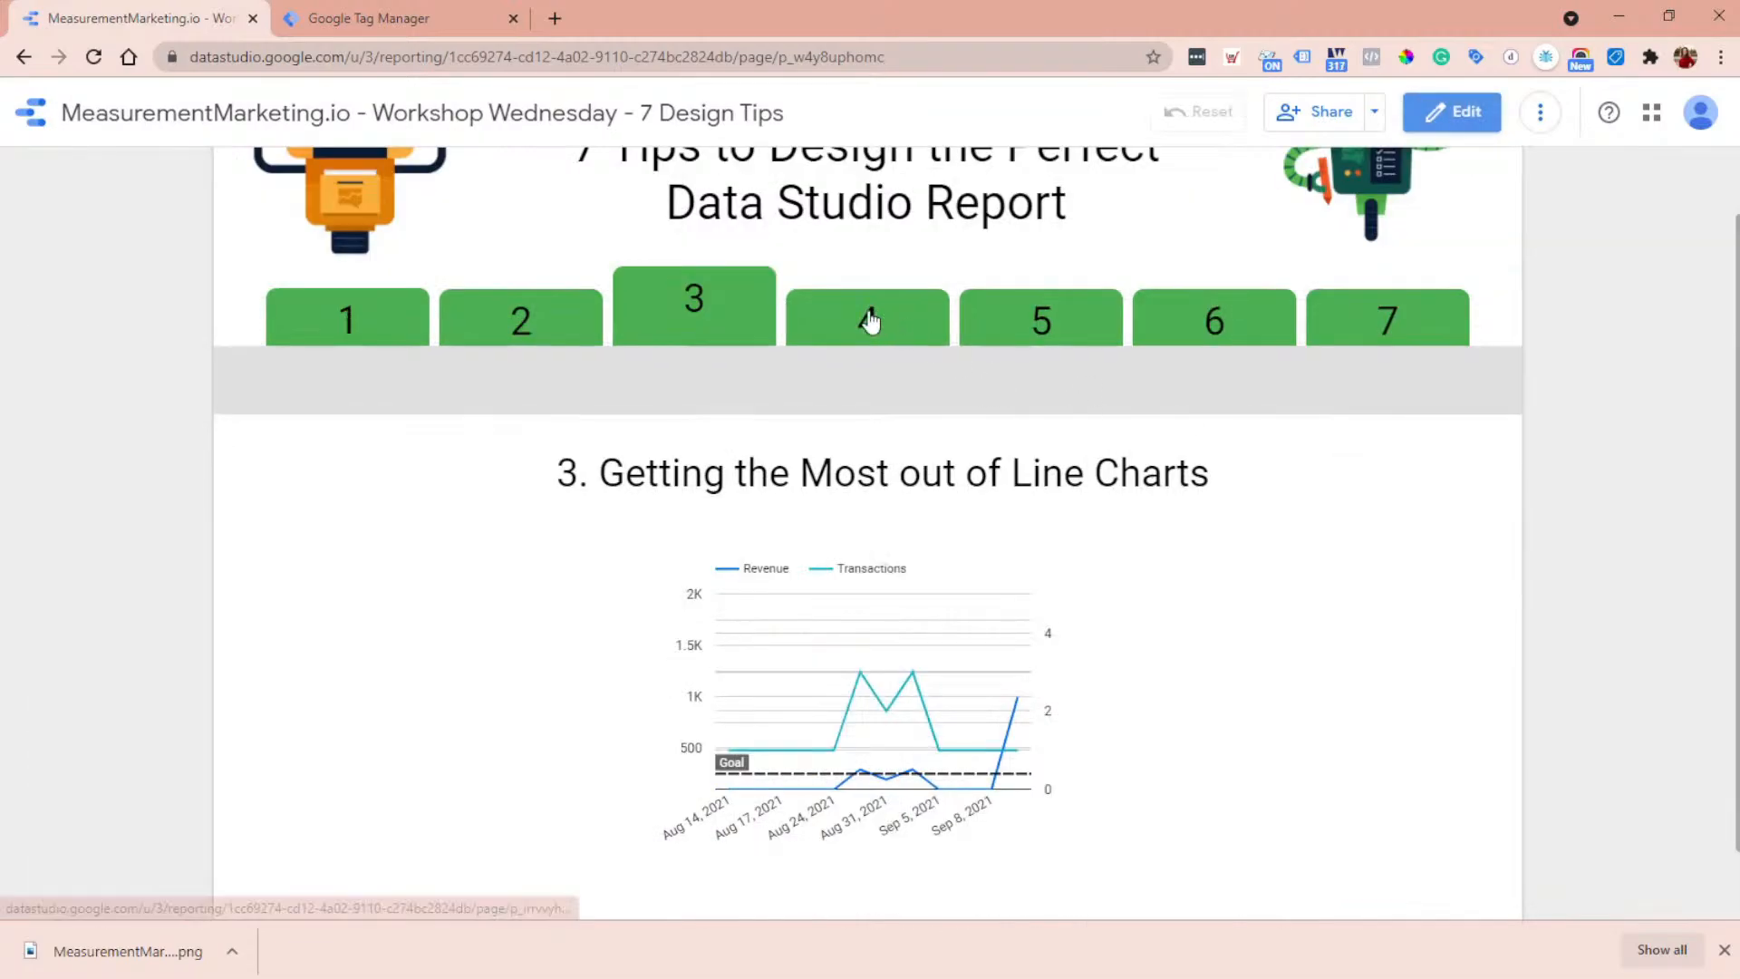
click(873, 323)
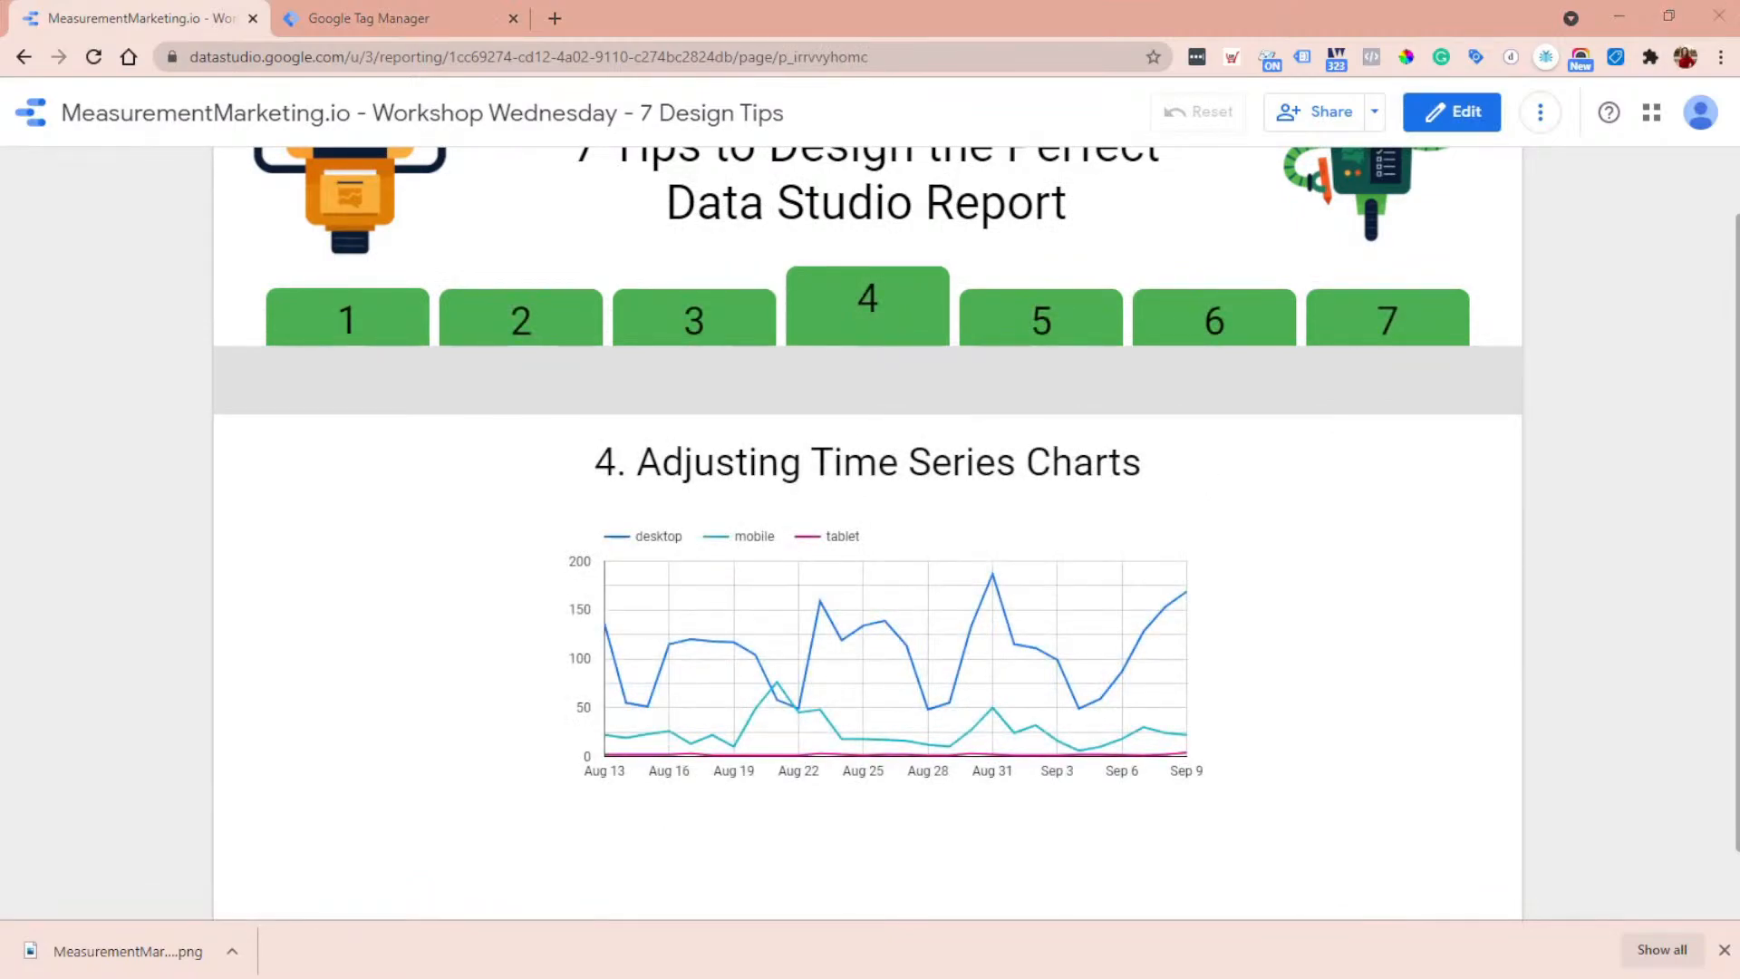
click(1467, 120)
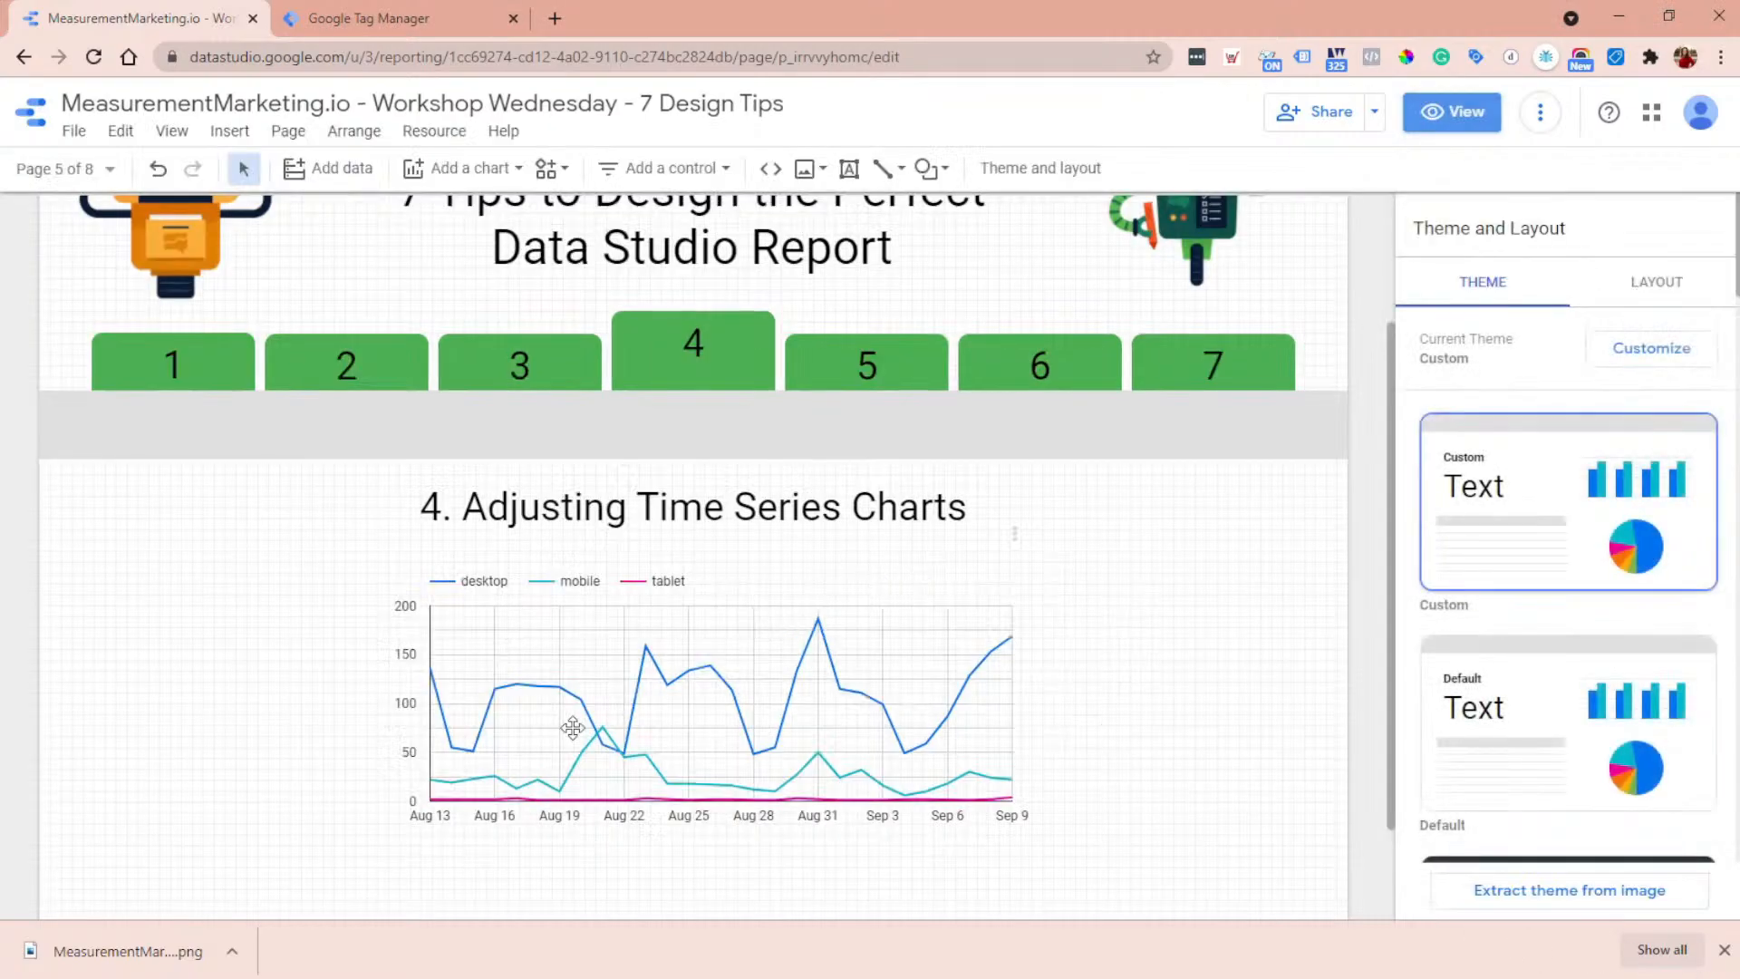
click(571, 725)
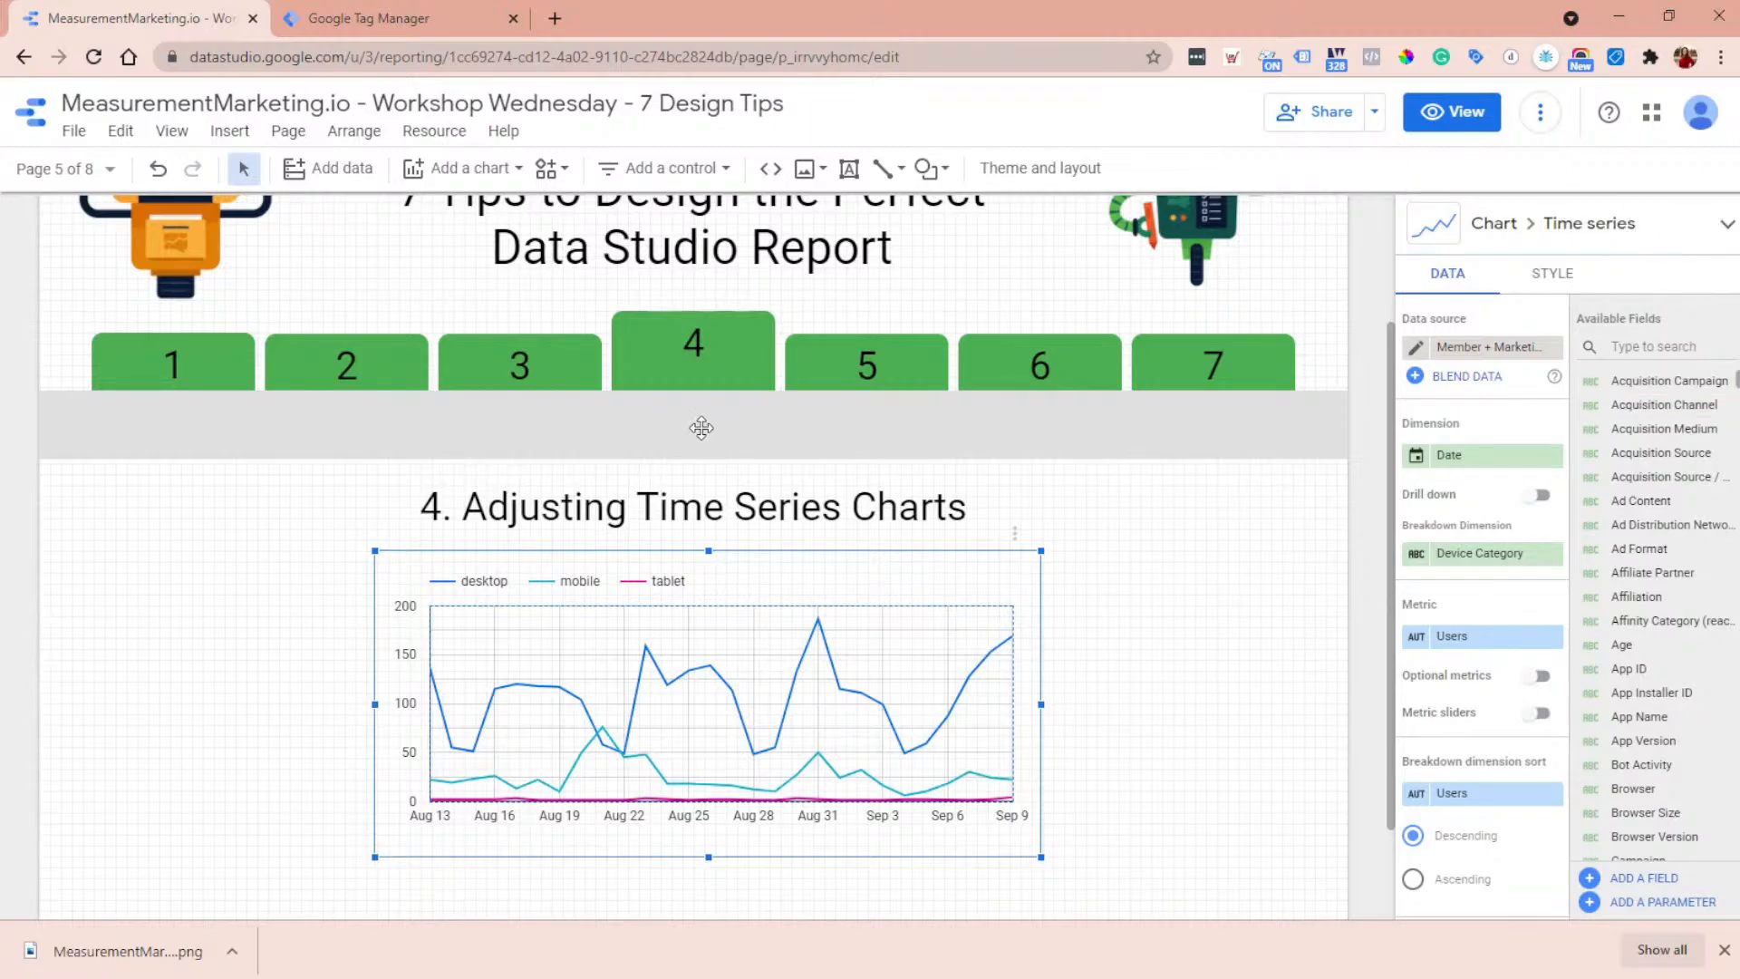
- Look over the available chart types and the data setup of the time series chart, and deselect the chart
click(1620, 227)
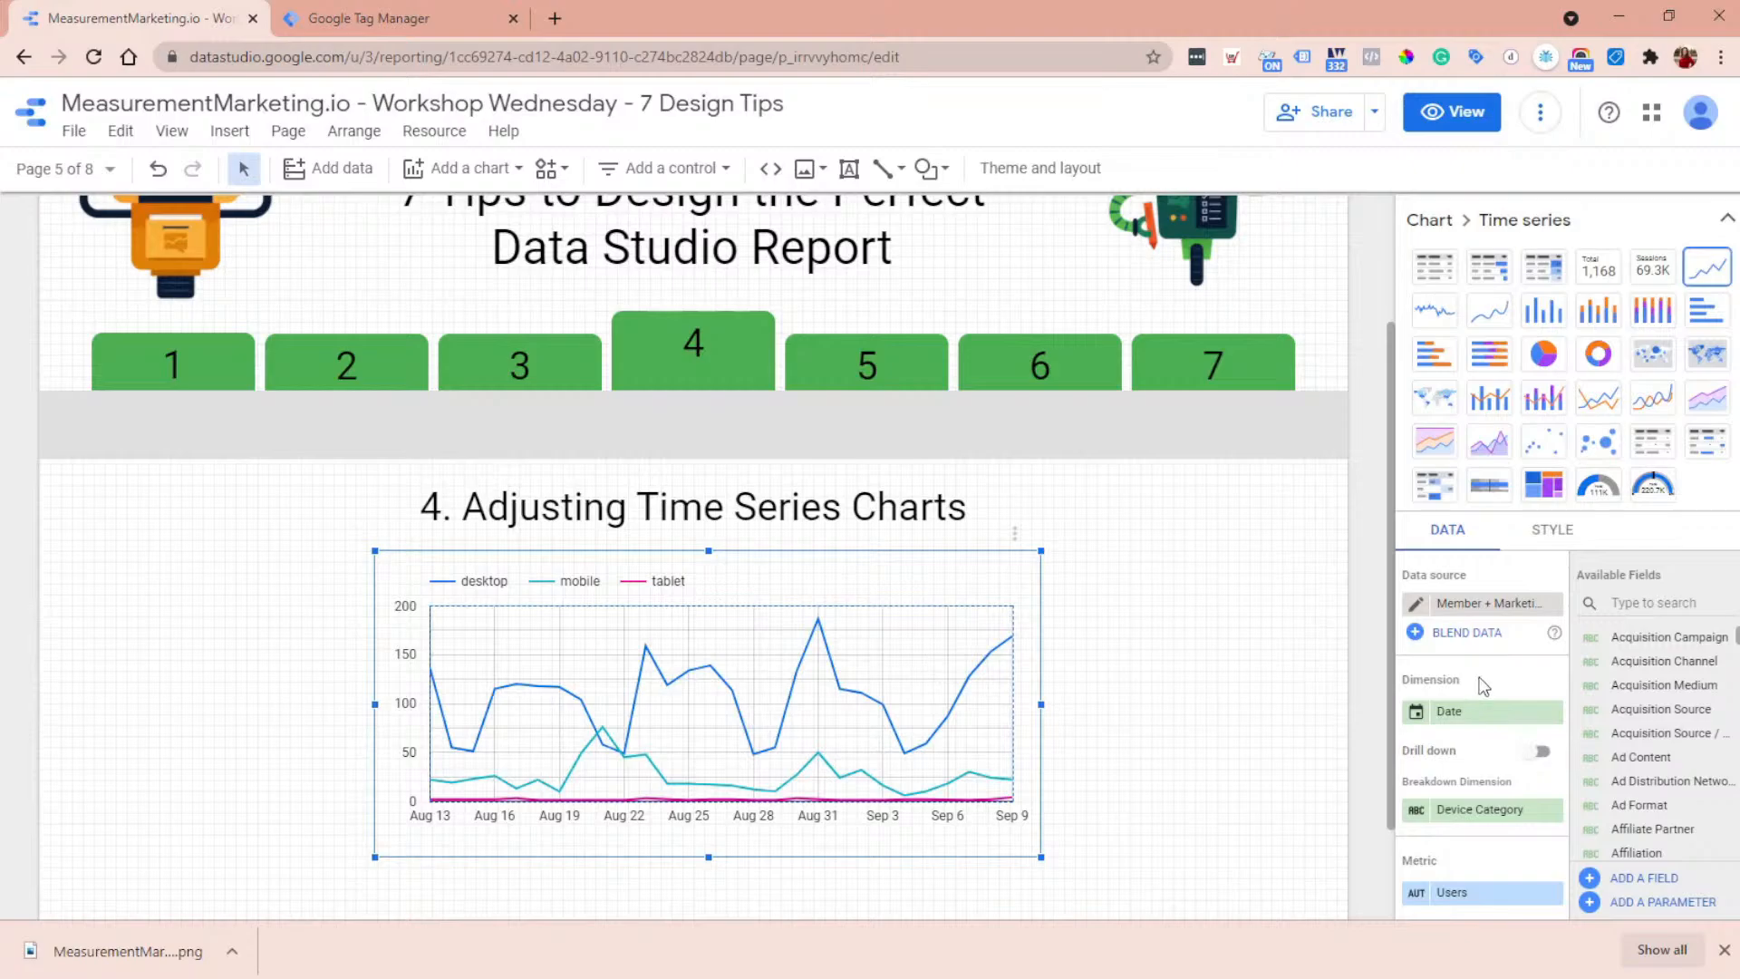
scroll(1450, 680, down, 2)
click(1225, 685)
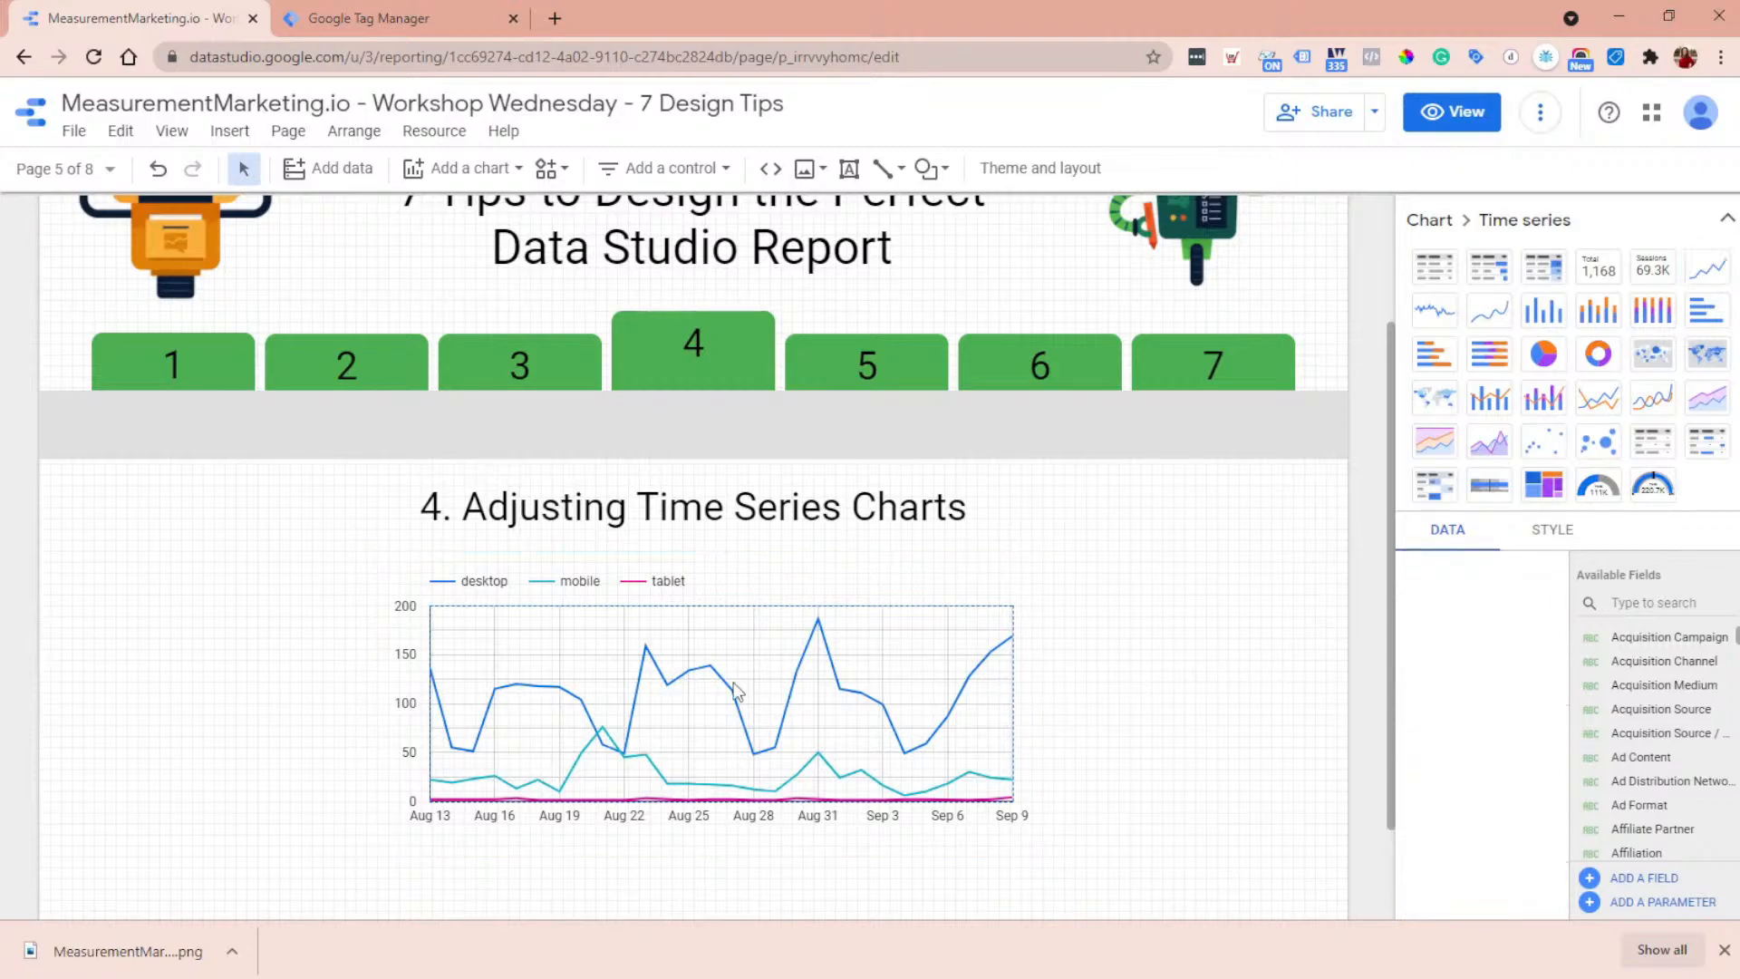
- Select the time series chart and display its first series (desktop) as bars
click(738, 693)
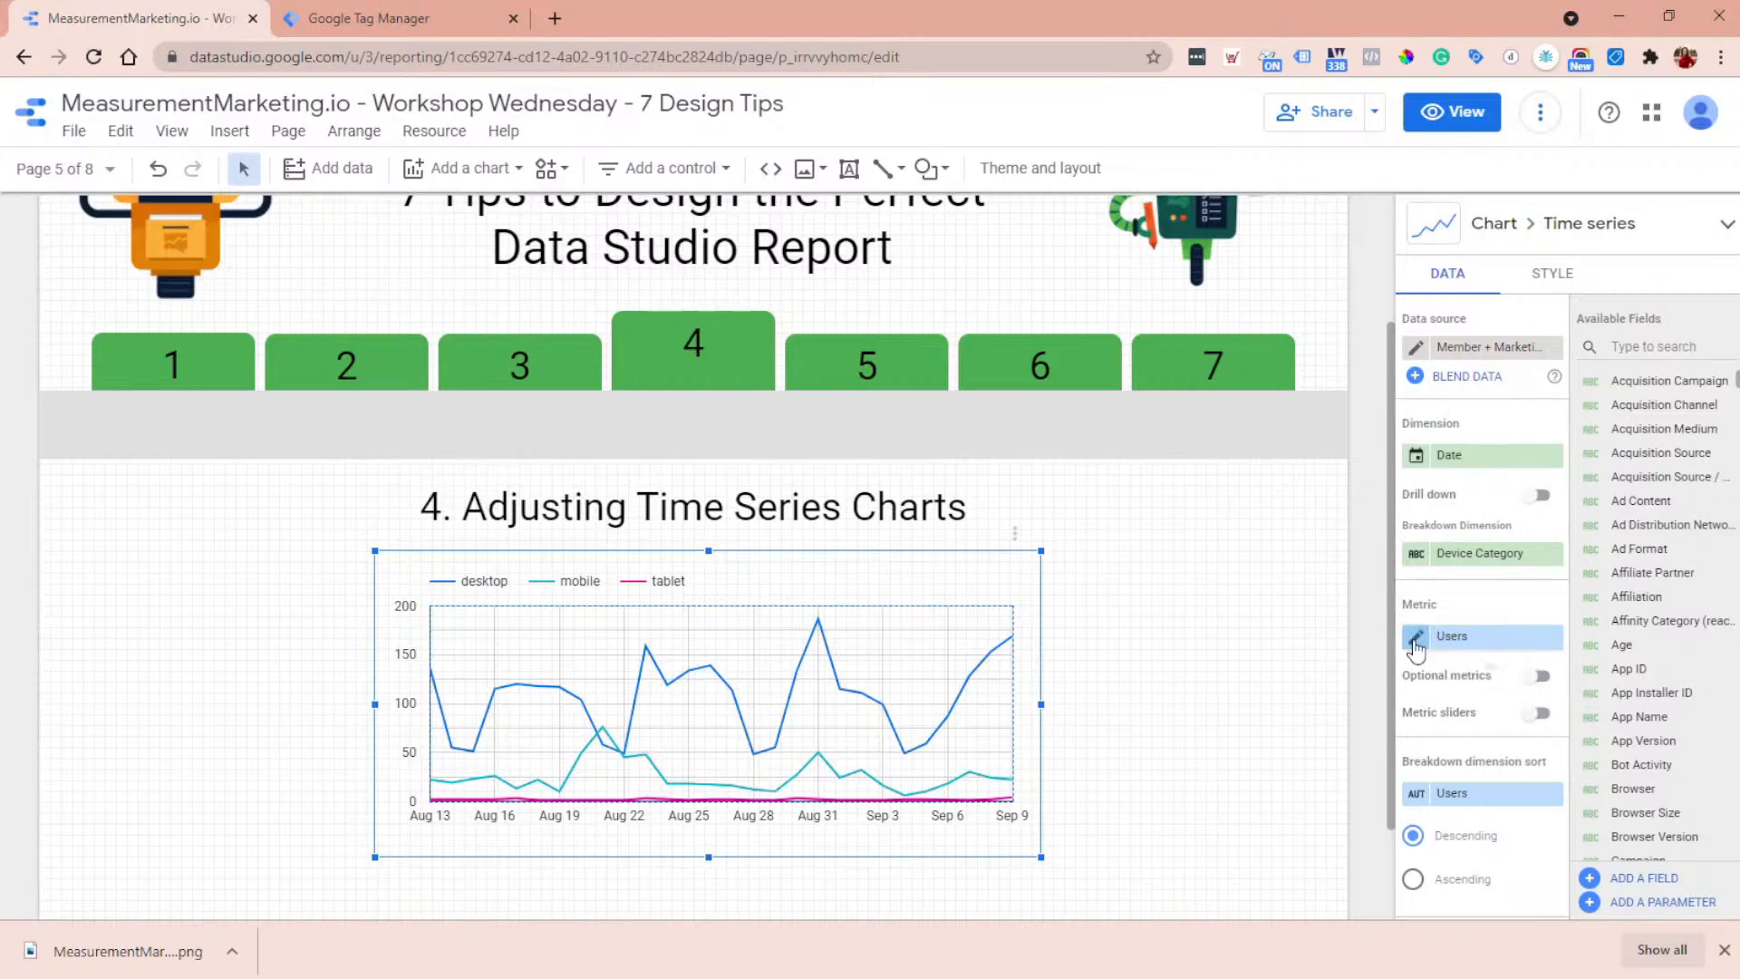
click(1552, 273)
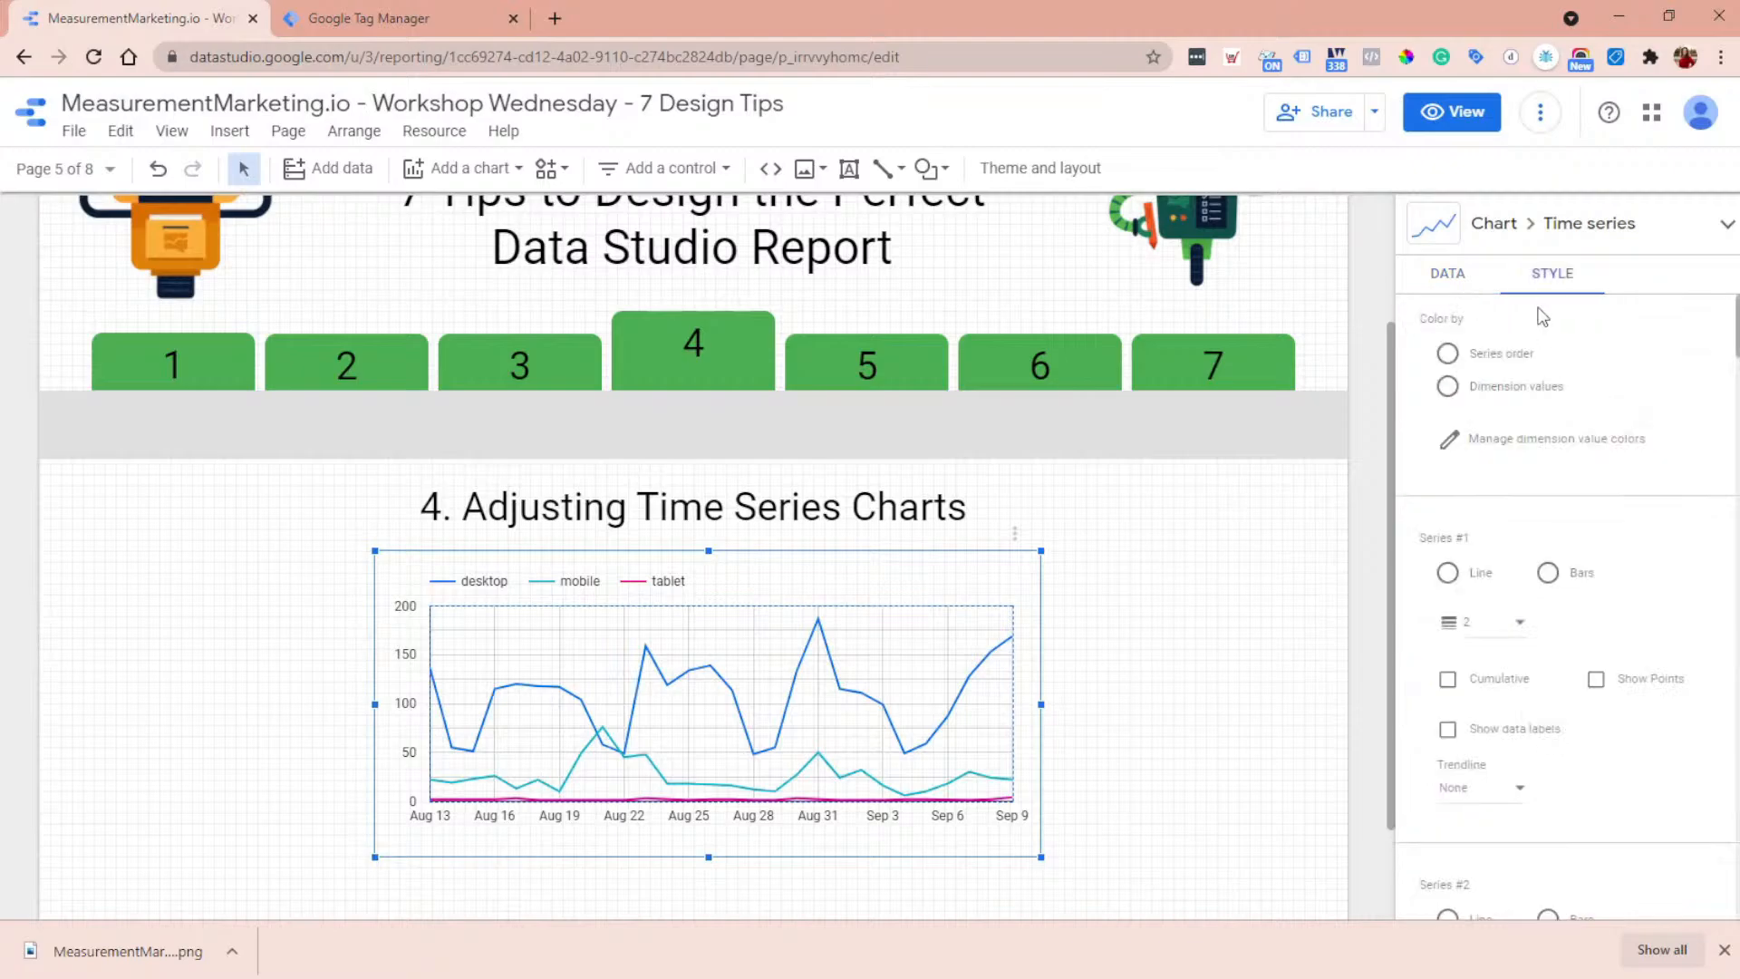
scroll(1590, 507, down, 3)
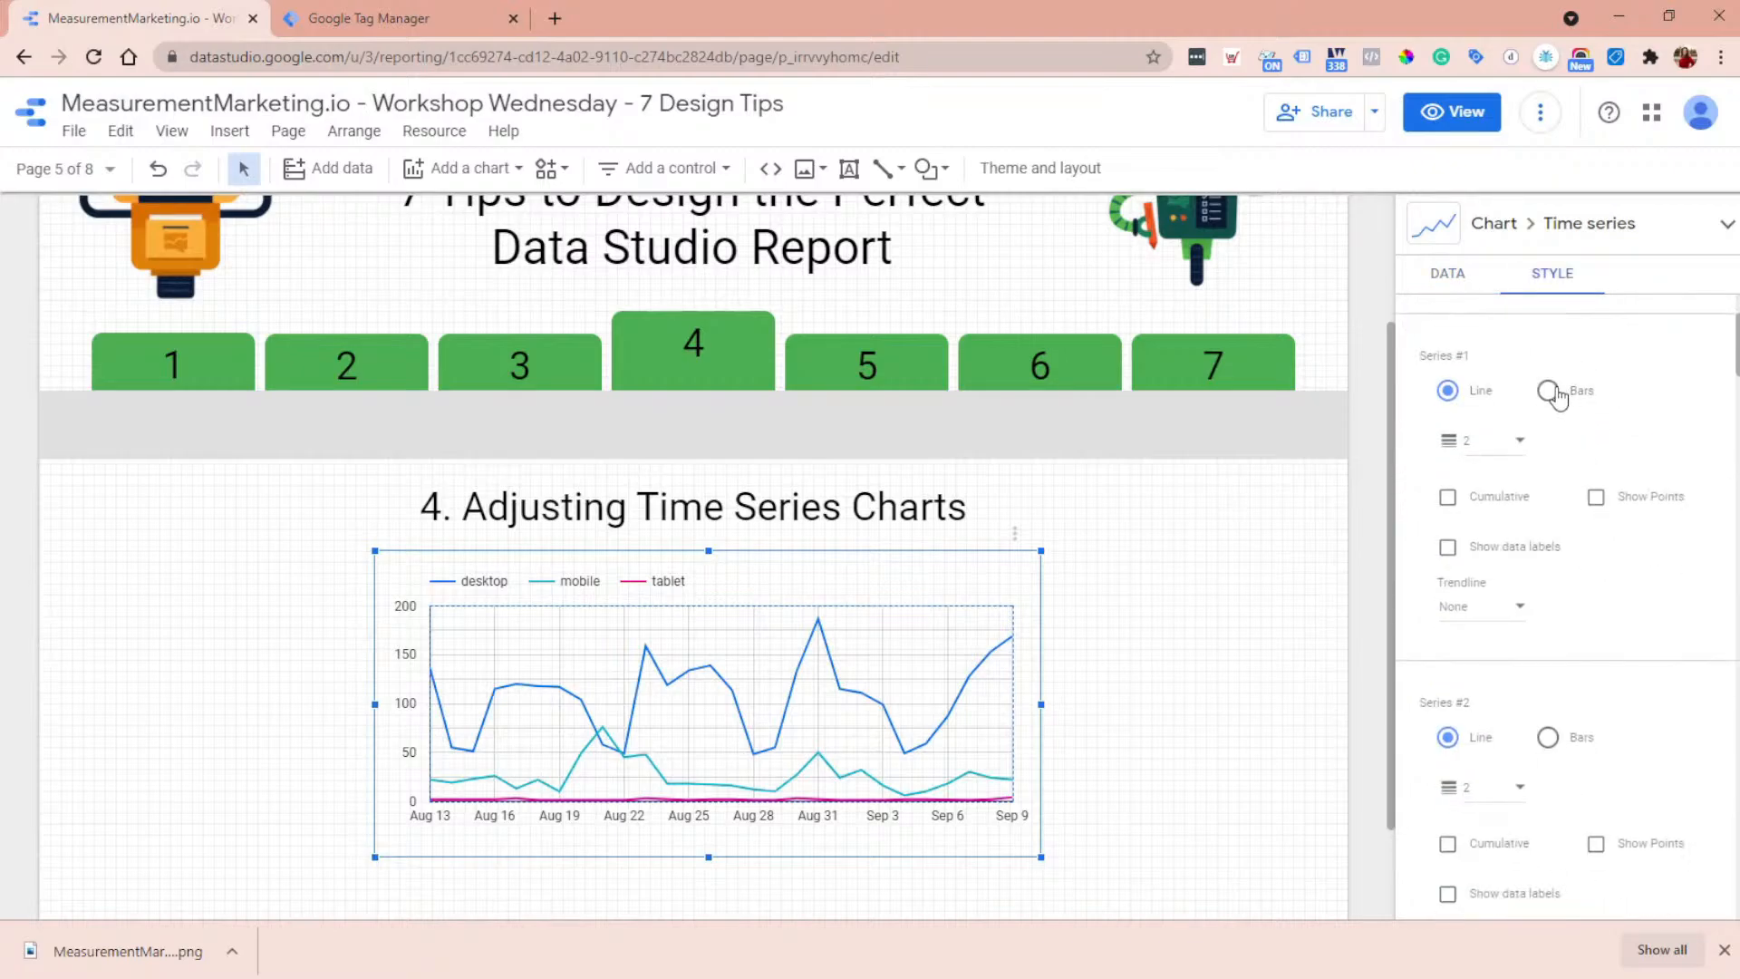
click(1548, 392)
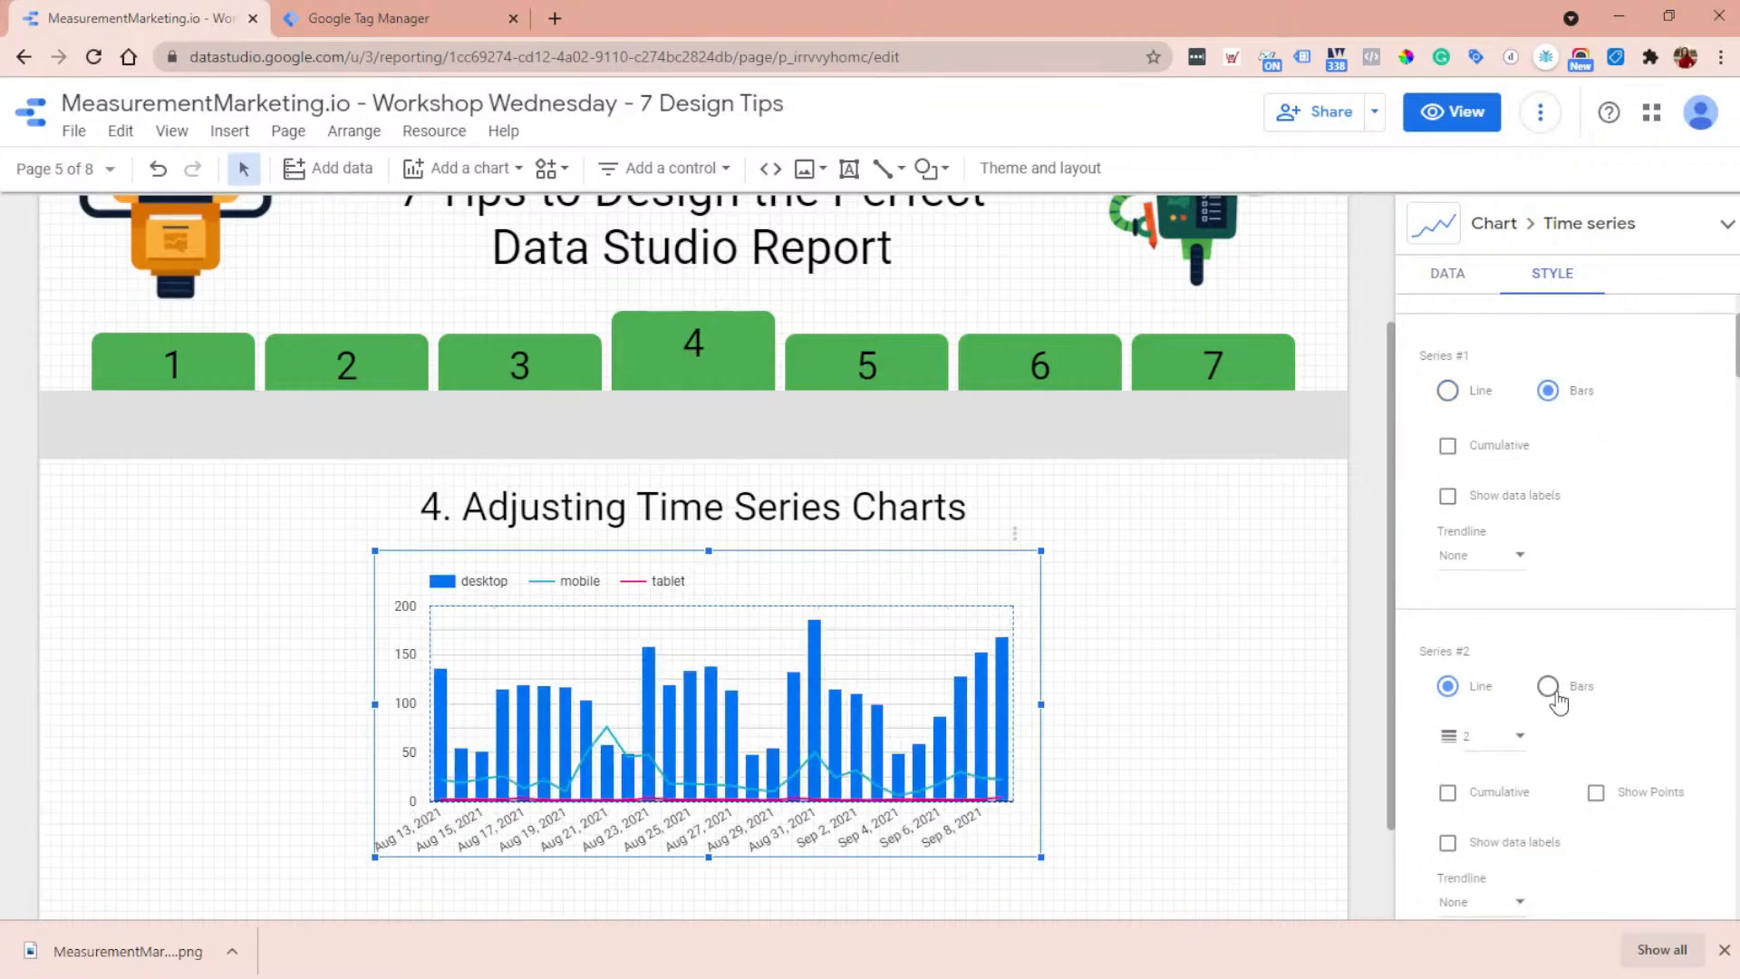
- Try the cumulative display on the chart's second series (mobile) and turn it back off
scroll(1572, 689, down, 2)
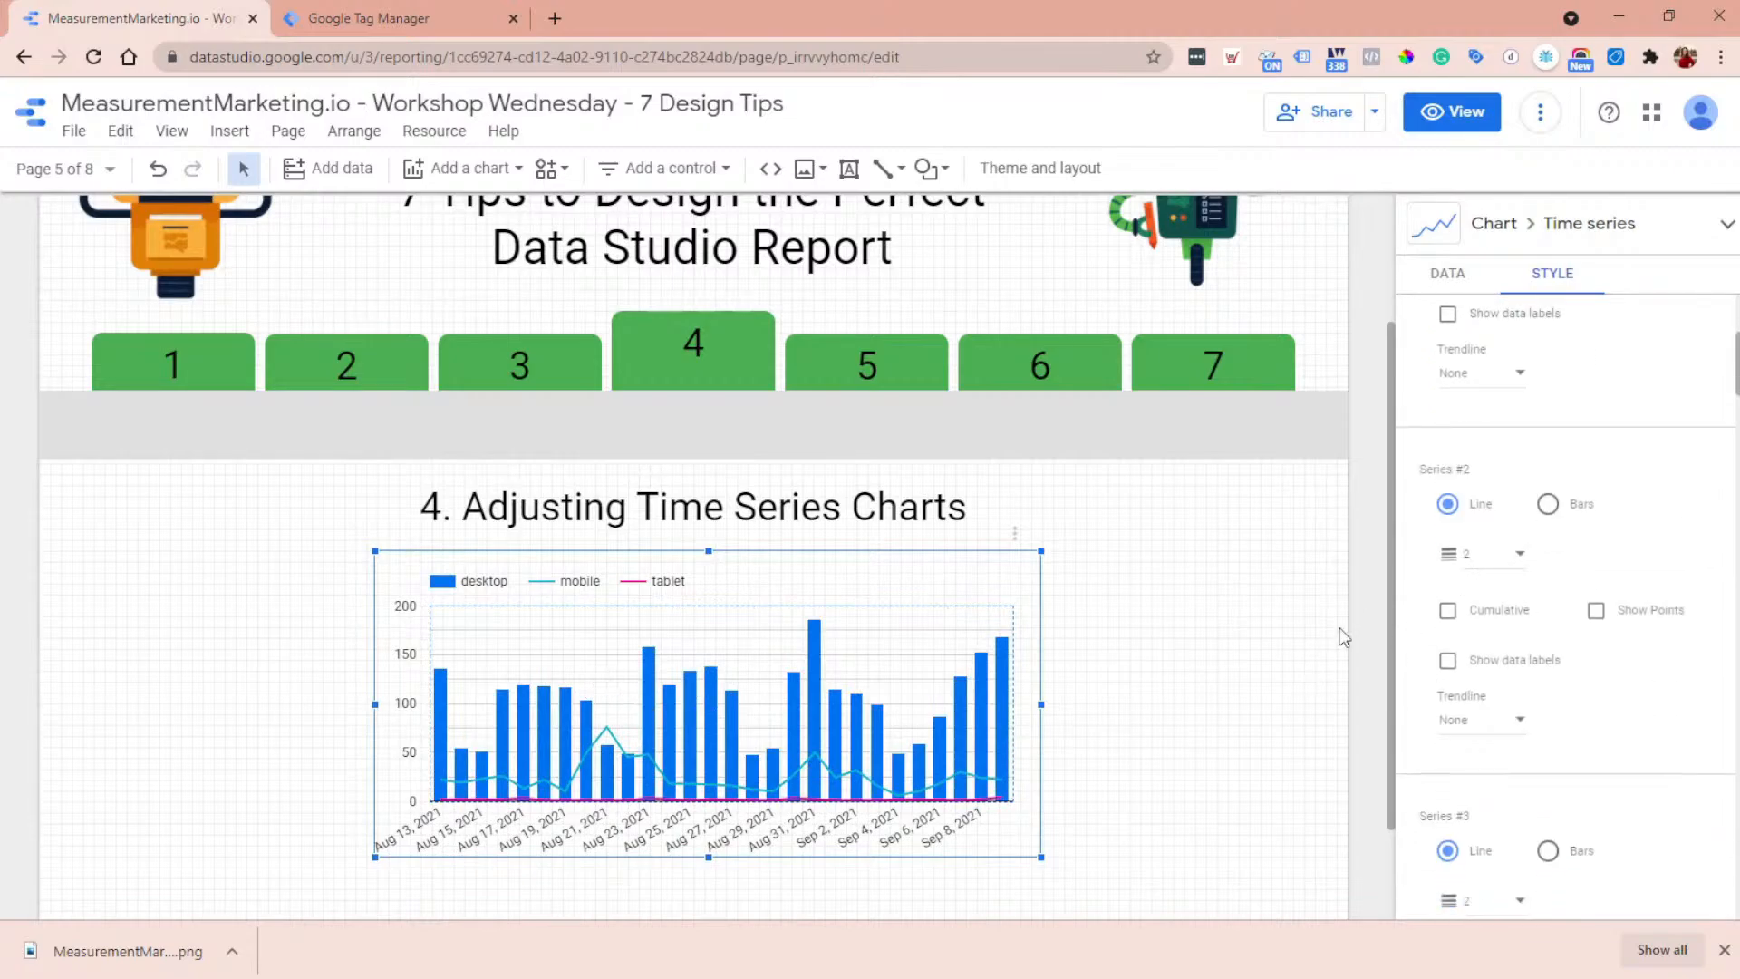
scroll(1588, 551, down, 2)
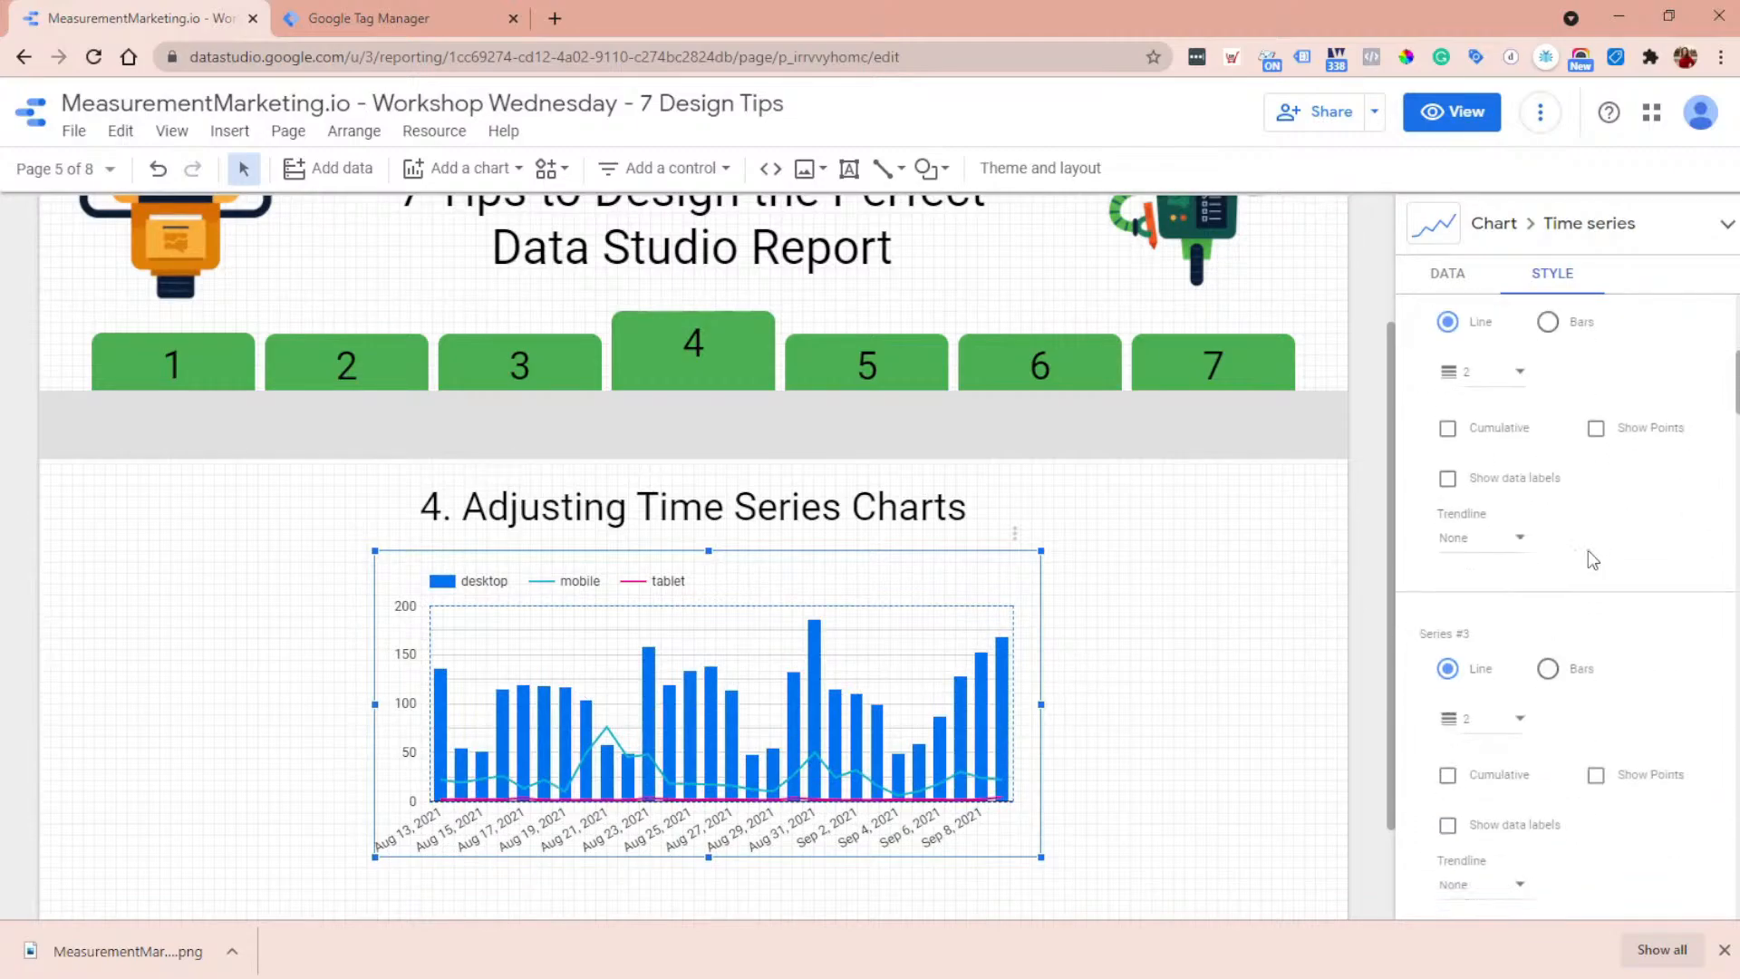
scroll(1587, 551, down, 2)
scroll(1577, 571, up, 4)
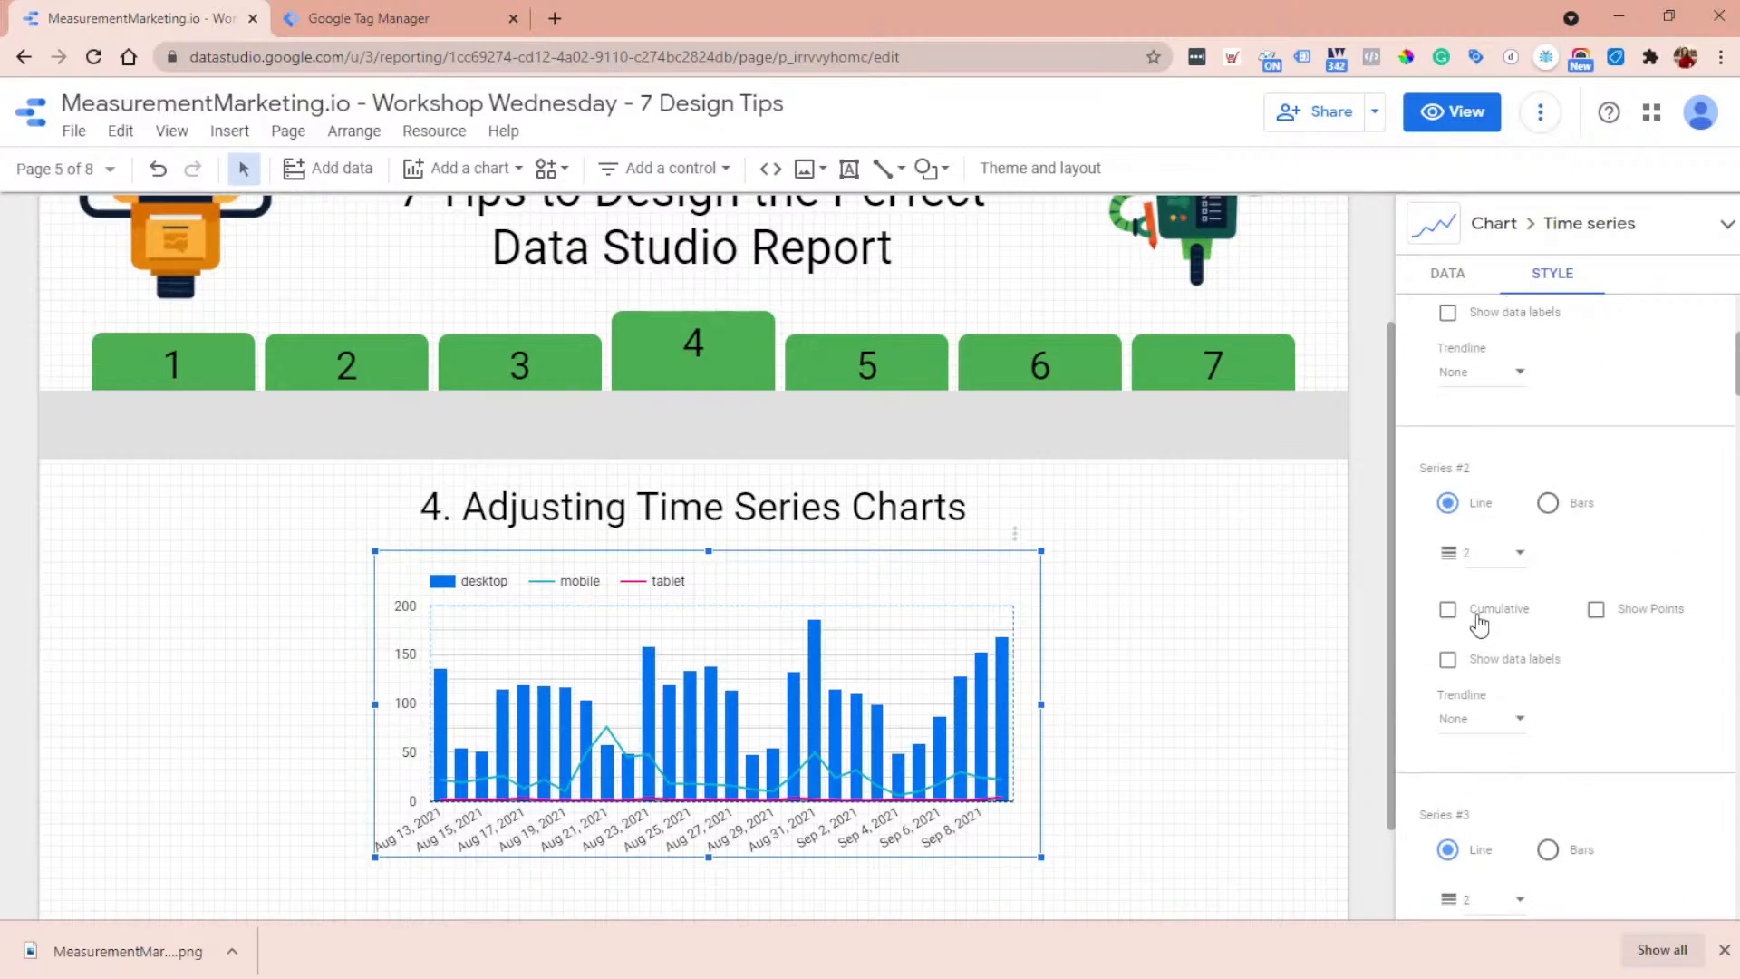
click(1448, 609)
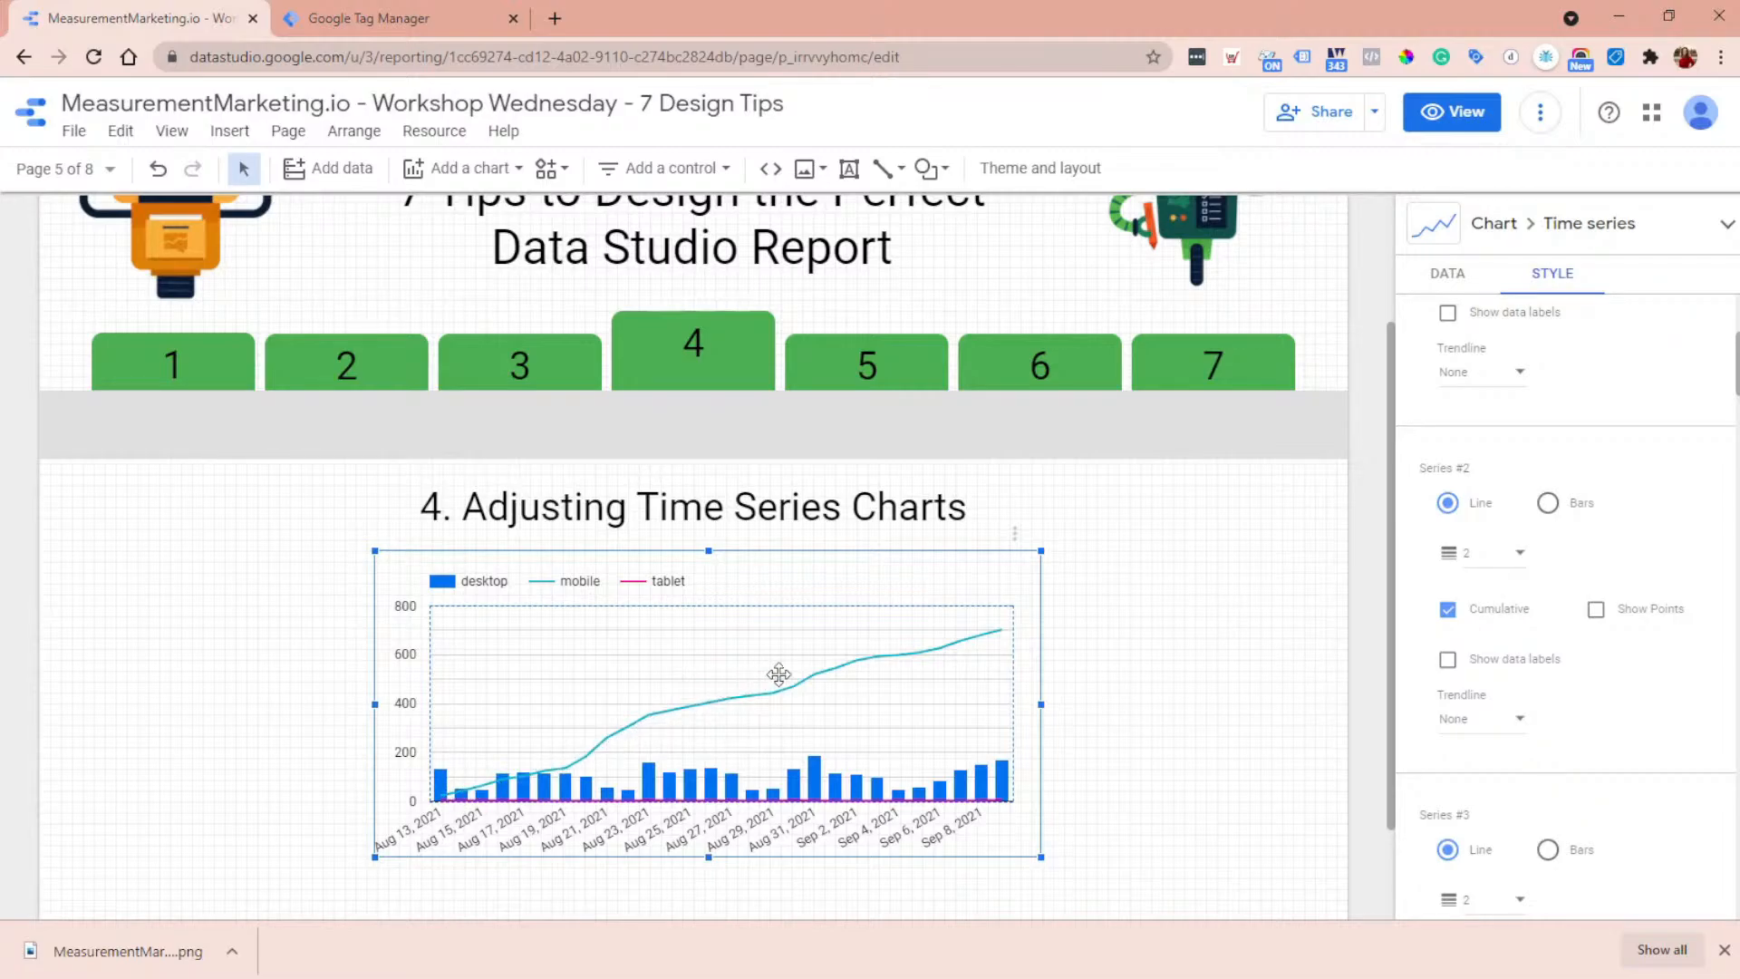
click(1472, 616)
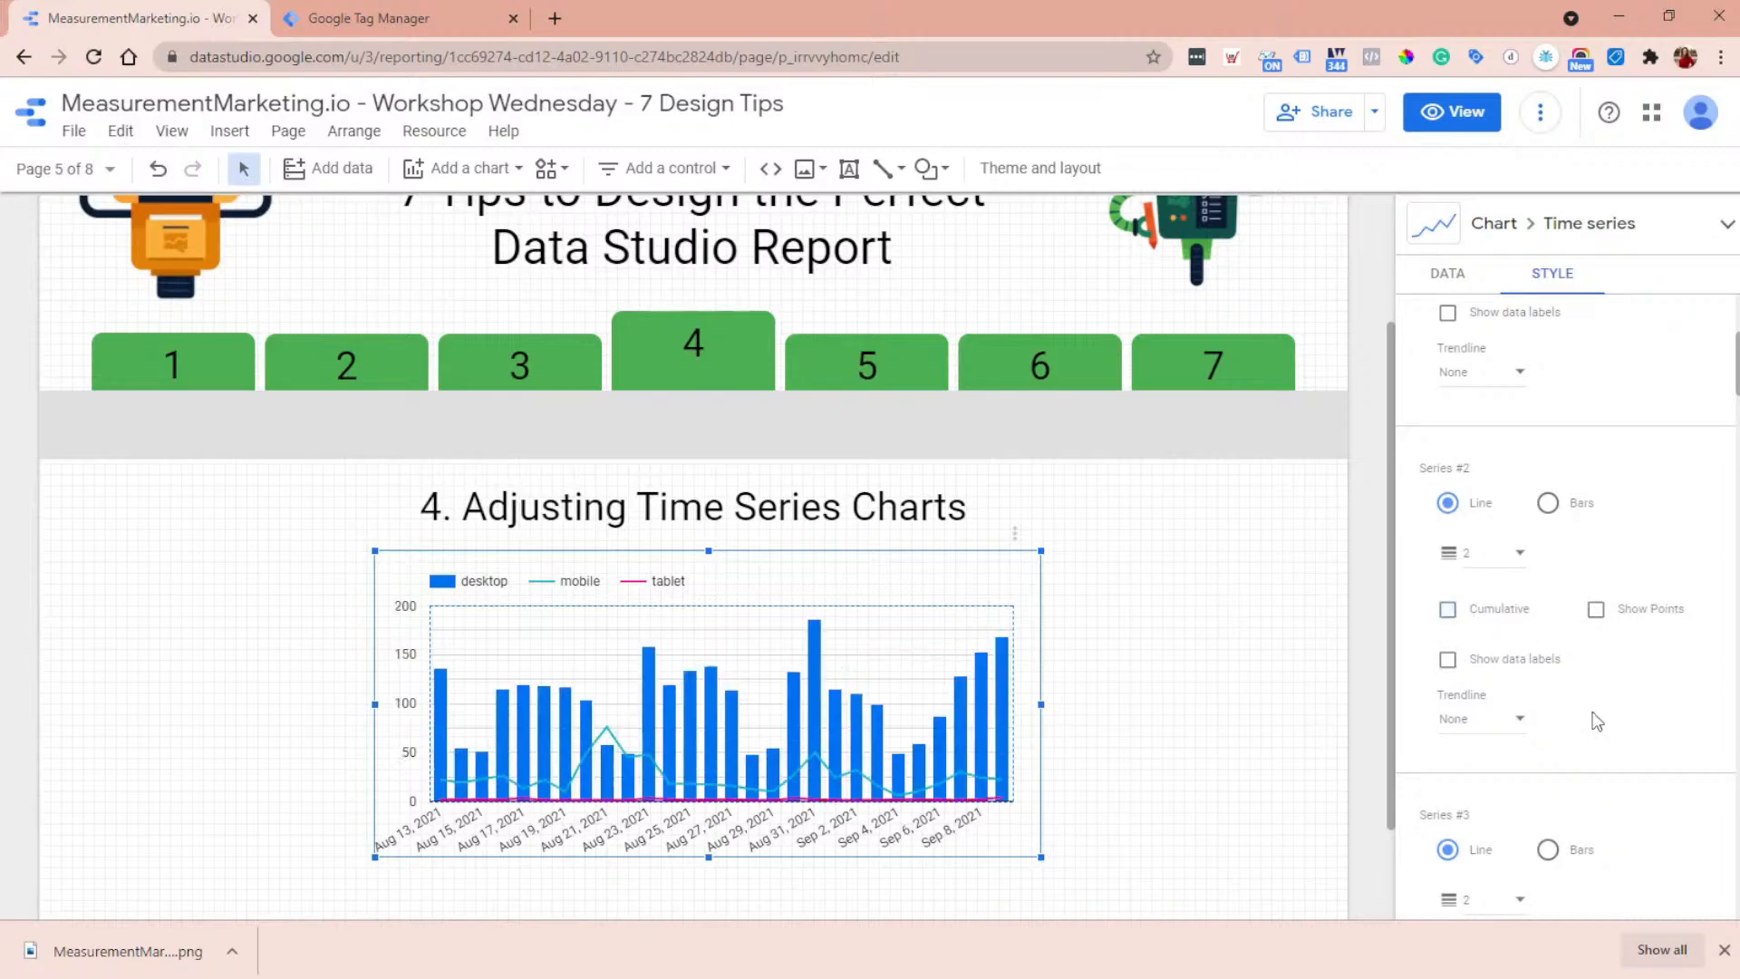
- Try showing points and data labels on the second series (mobile), turning both options back off
click(1596, 610)
click(1600, 617)
click(1532, 672)
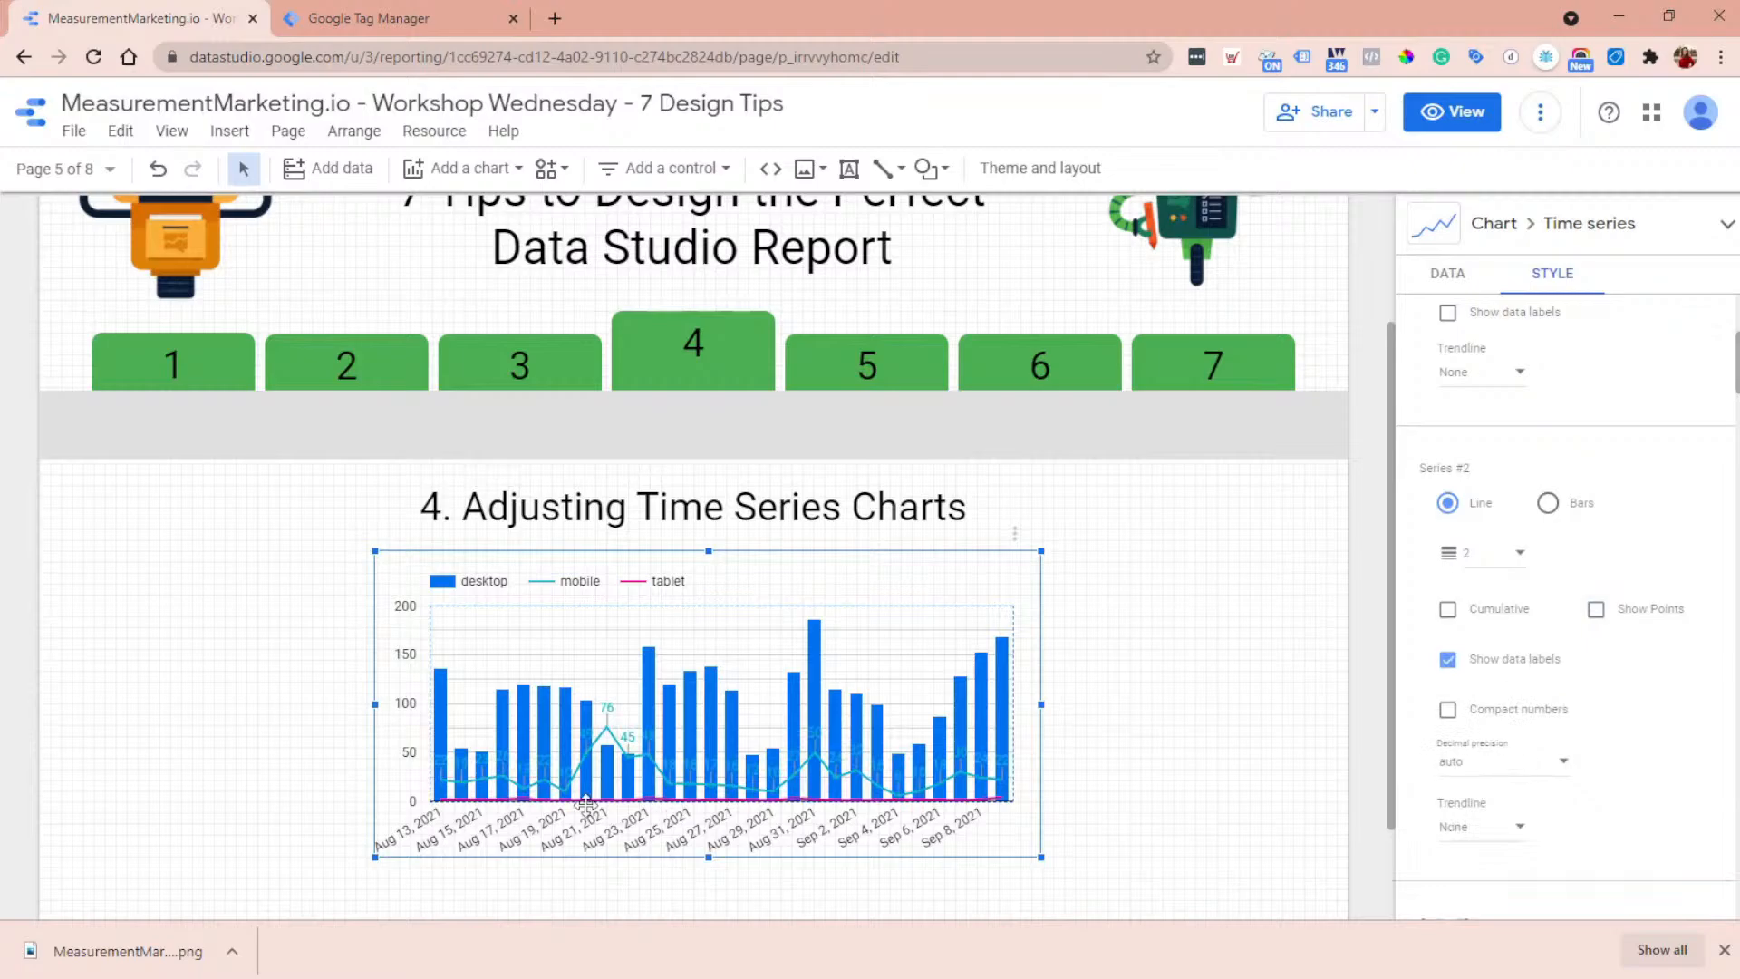
click(1447, 659)
- Try showing data labels on the bars of the first series (desktop) and turn them back off
scroll(1479, 671, up, 4)
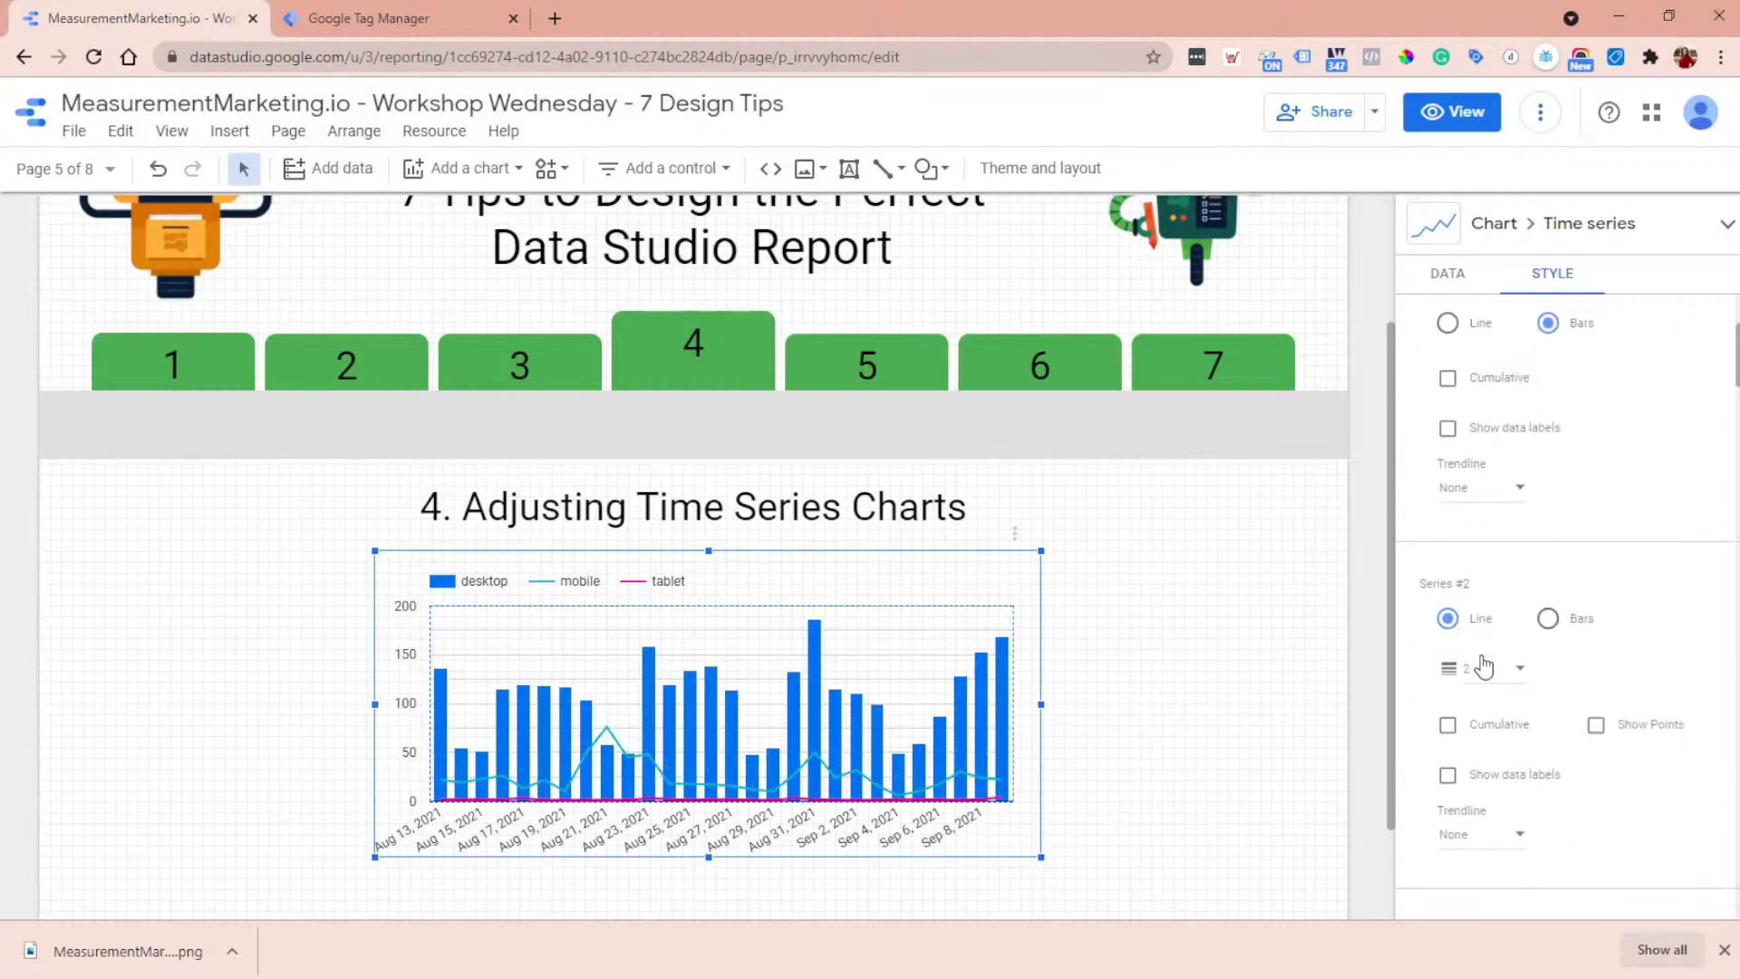
click(1475, 678)
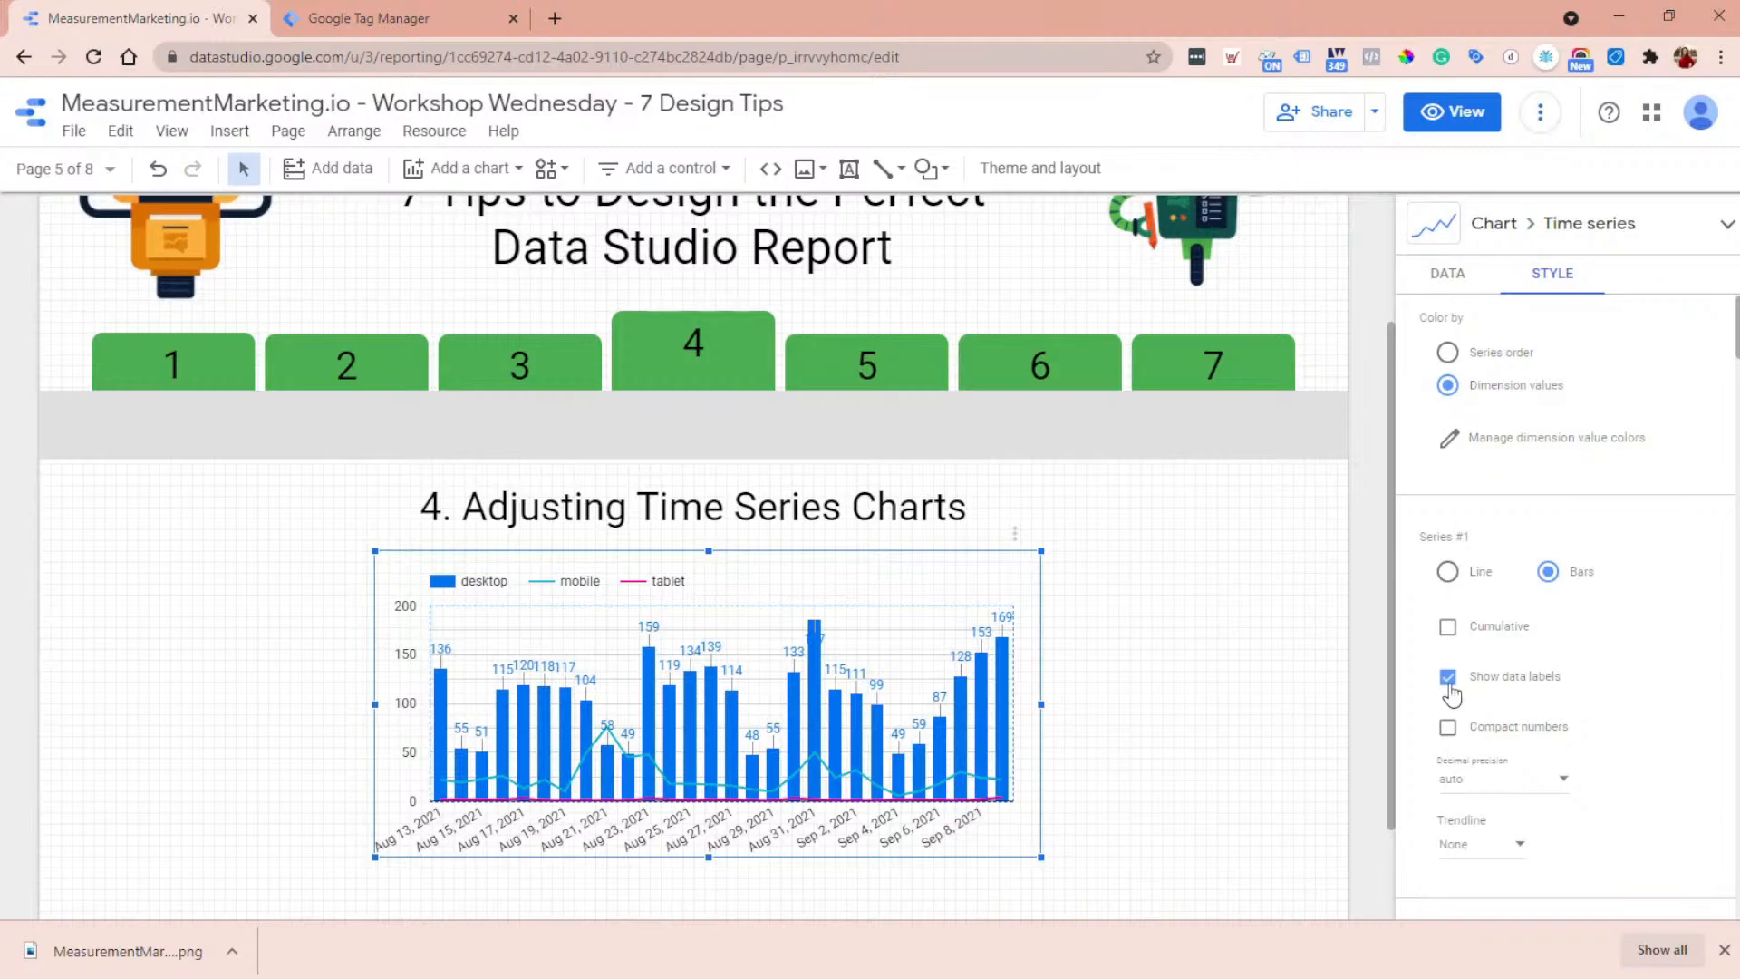
click(1525, 692)
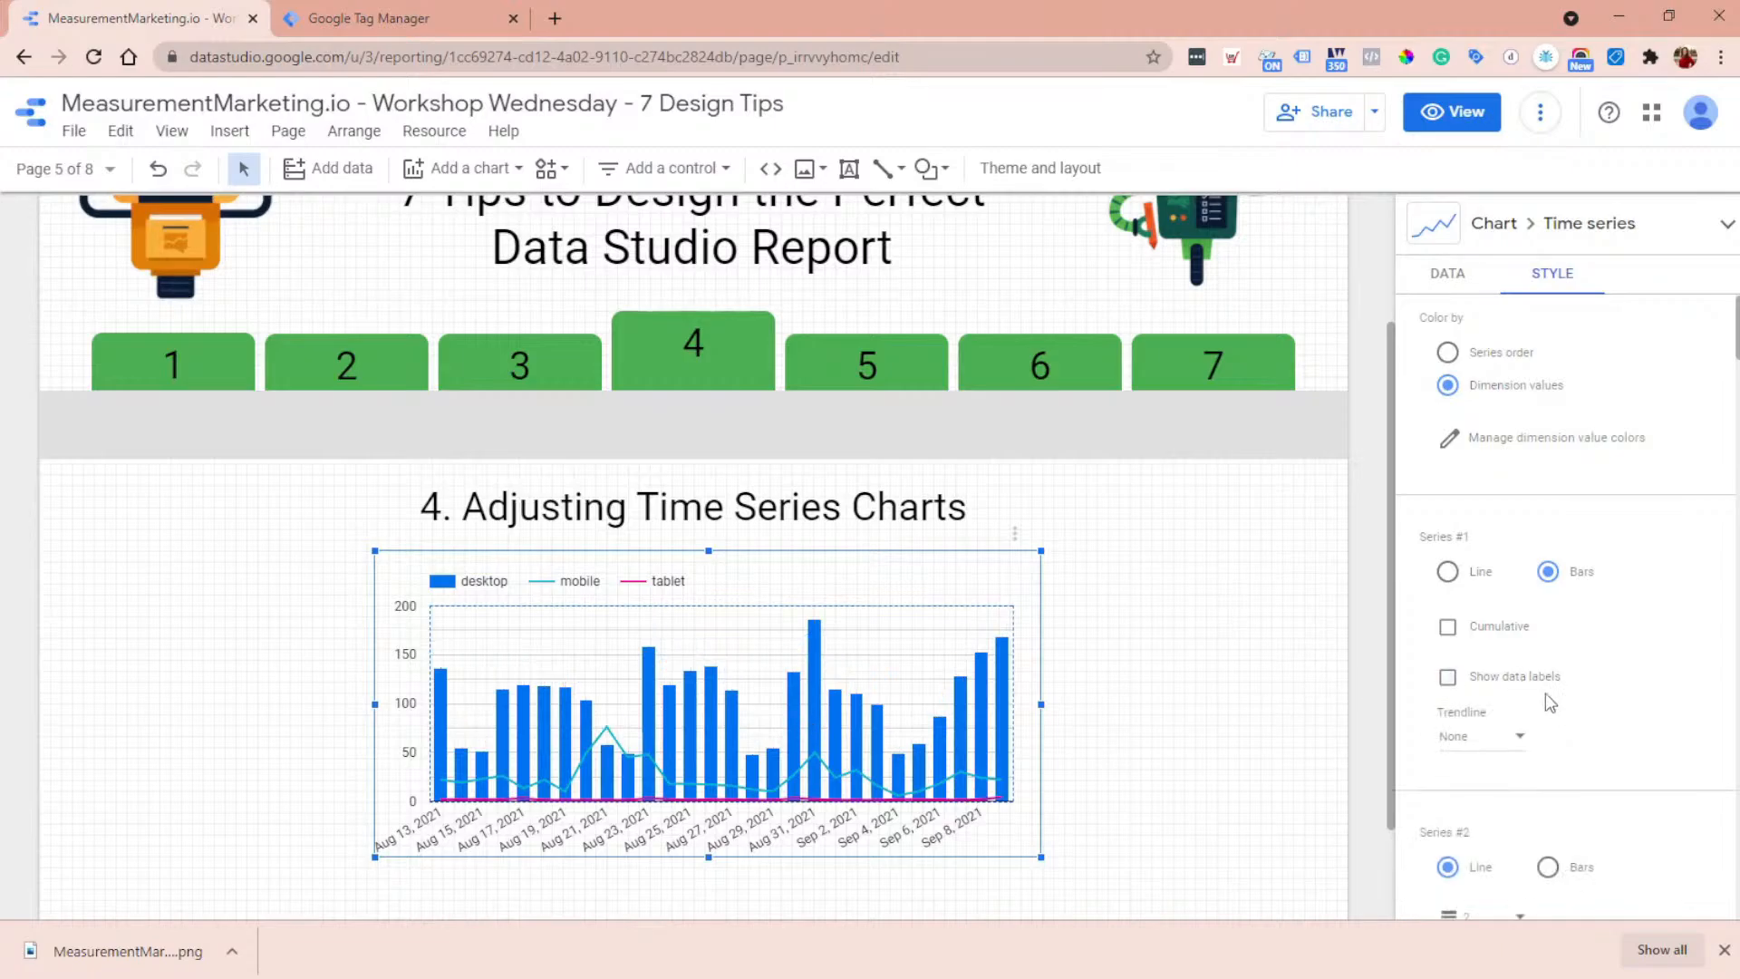
scroll(1554, 689, down, 2)
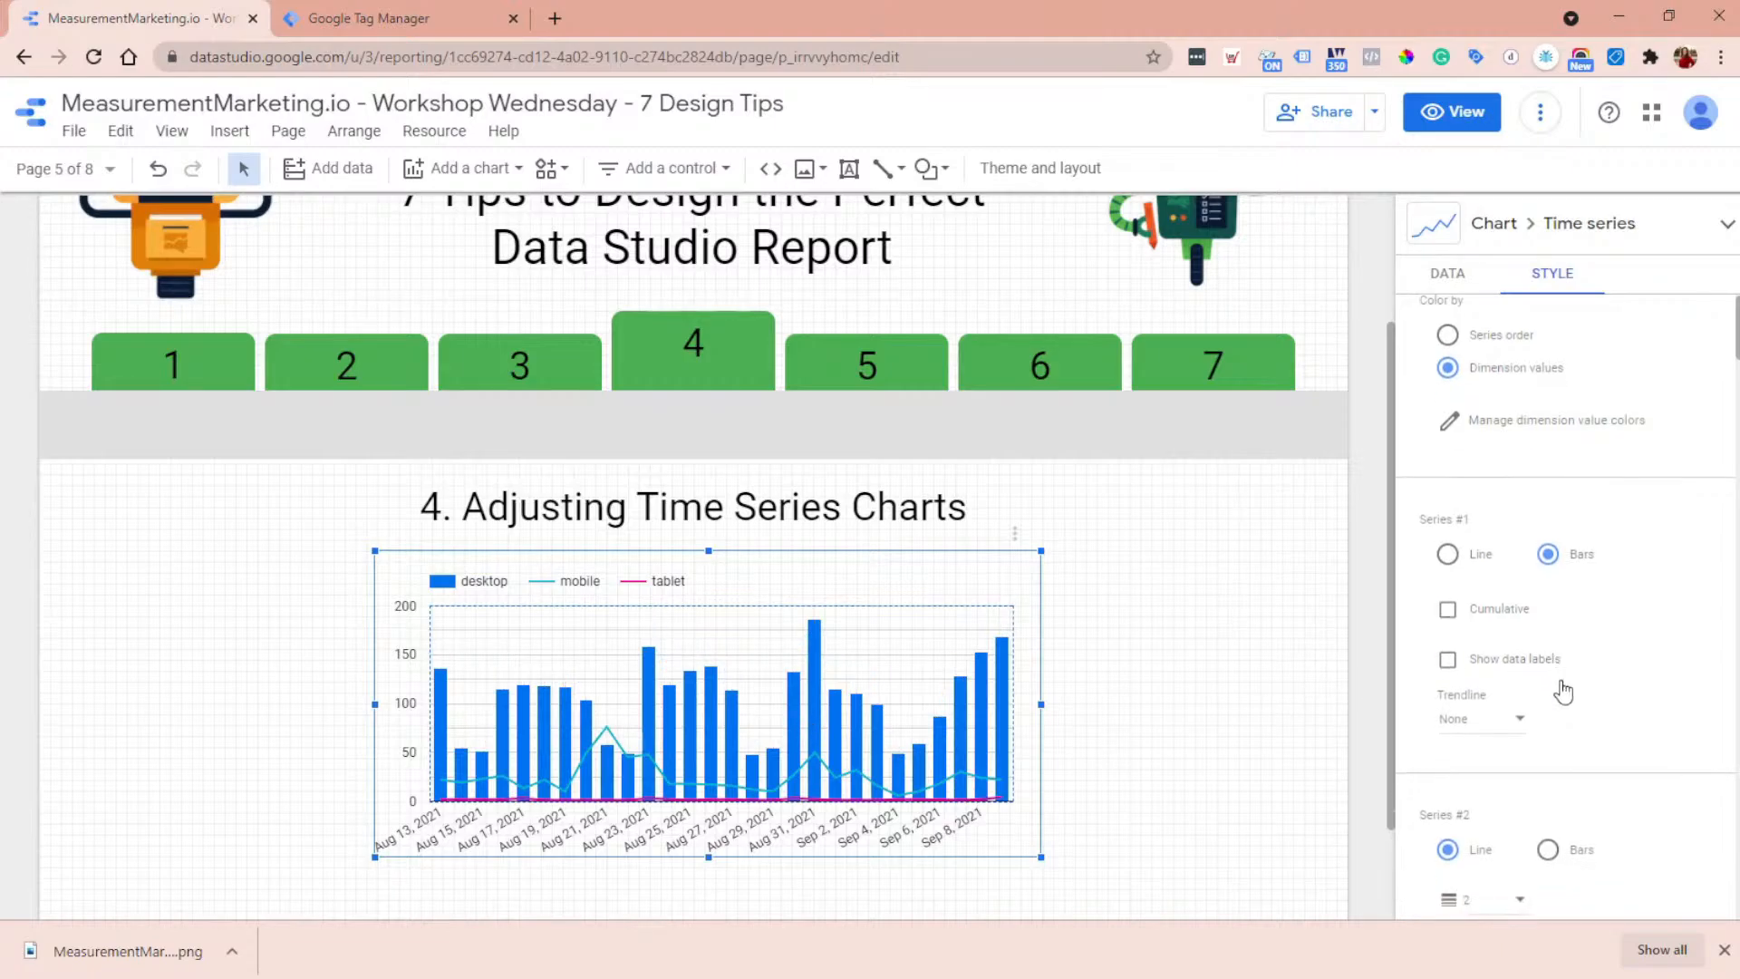
scroll(1561, 689, up, 2)
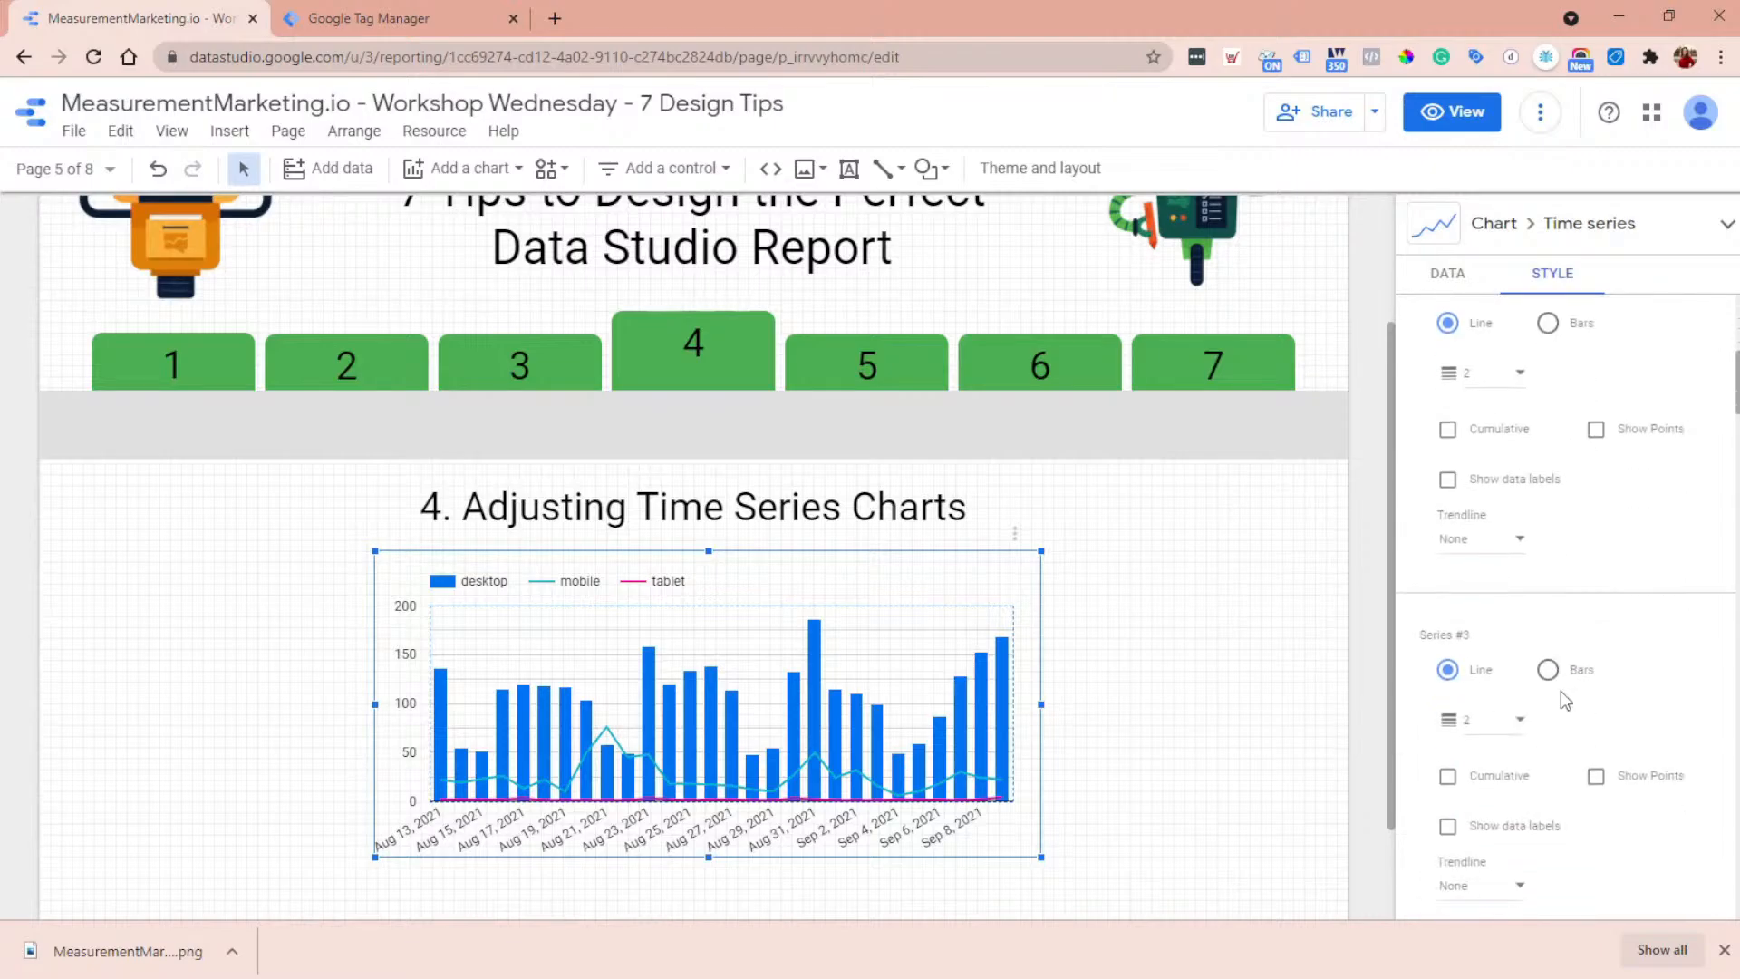
- Change the time series chart's breakdown dimension to Source
click(1450, 276)
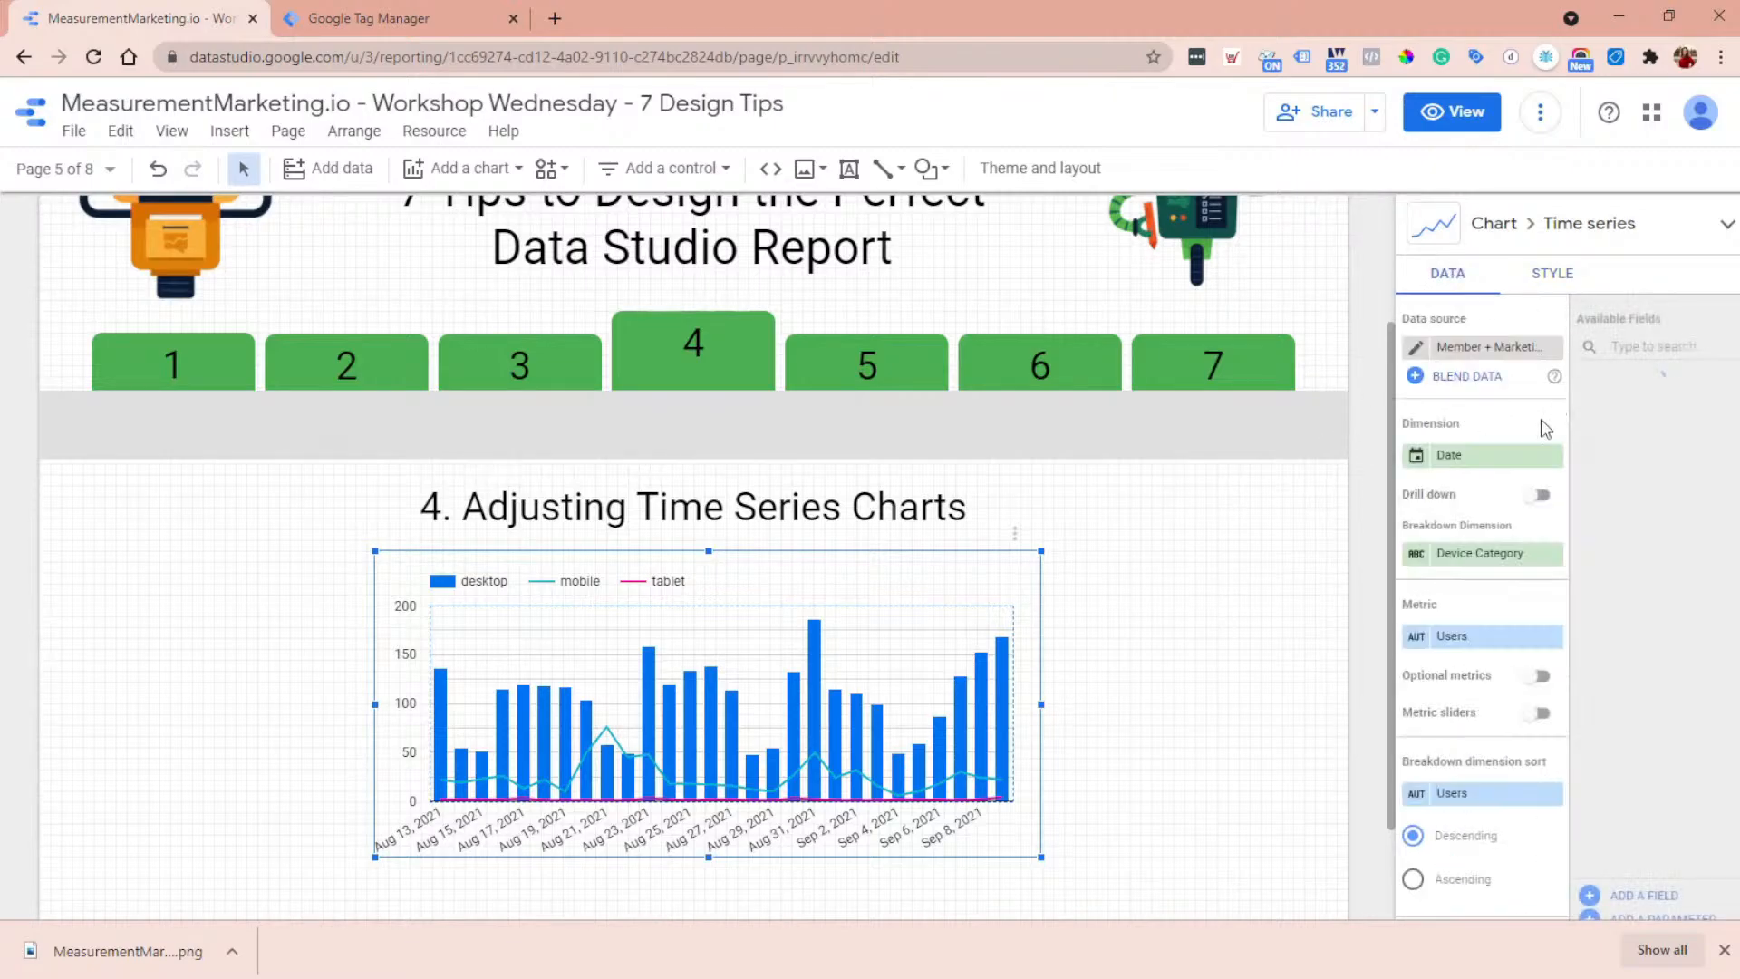
click(1469, 555)
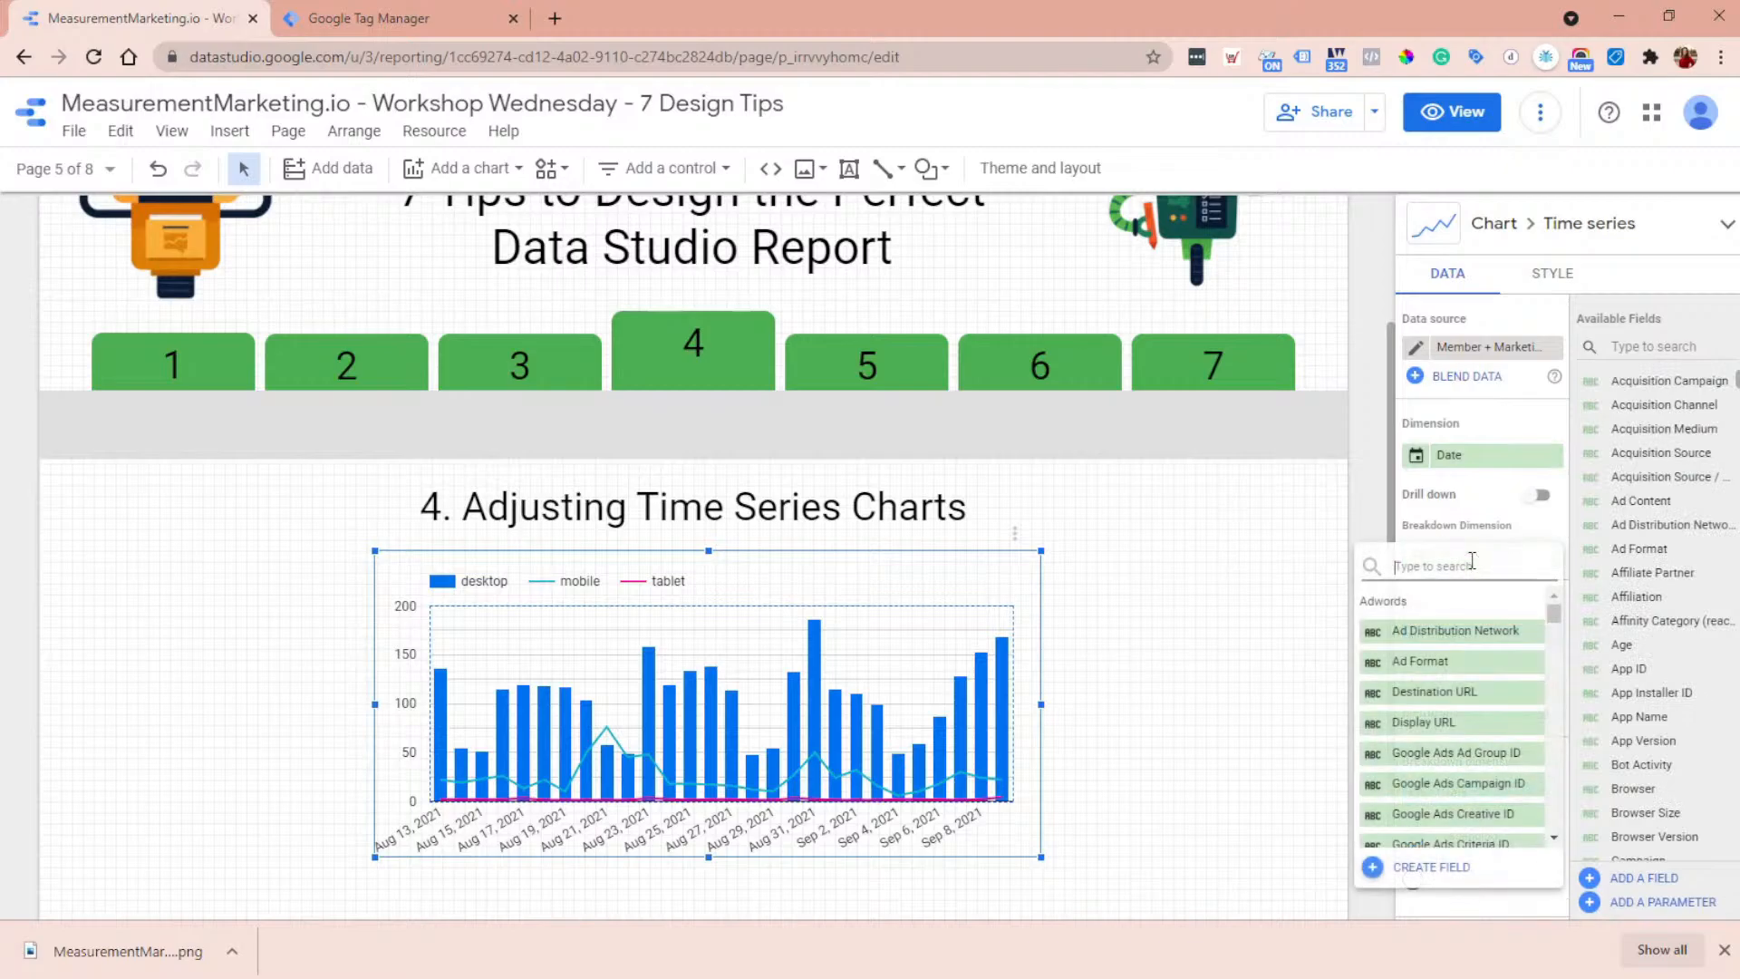
text(sc)
text(urc)
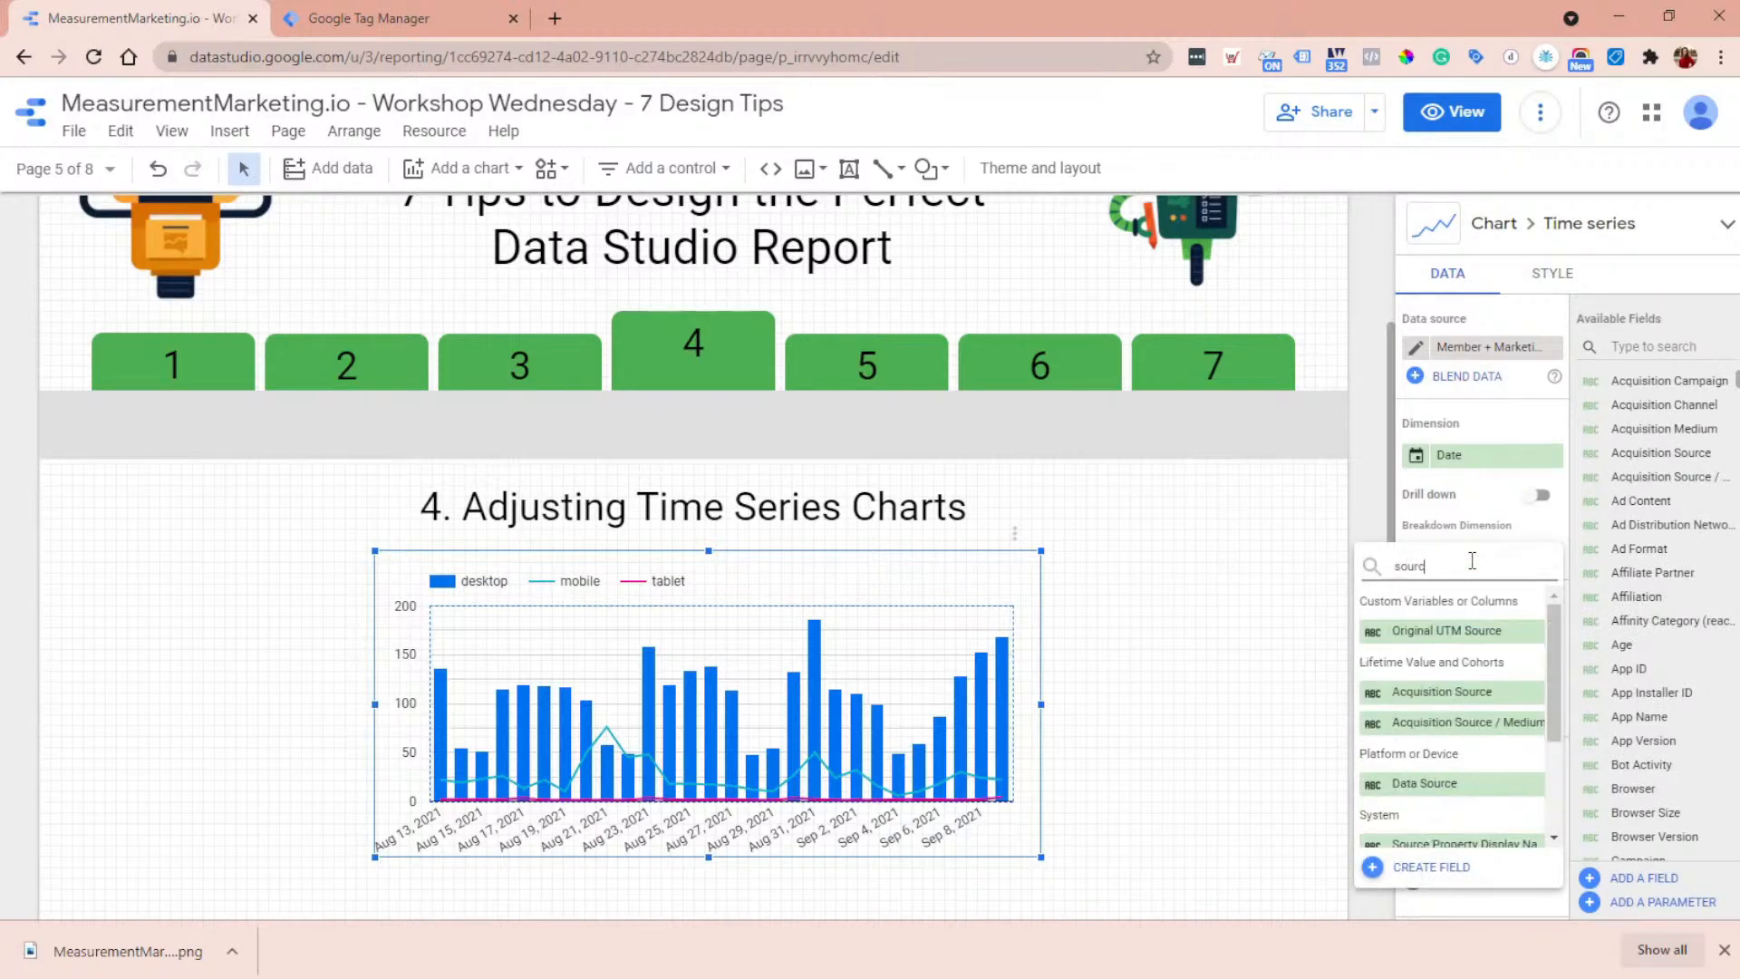
scroll(1468, 784, down, 2)
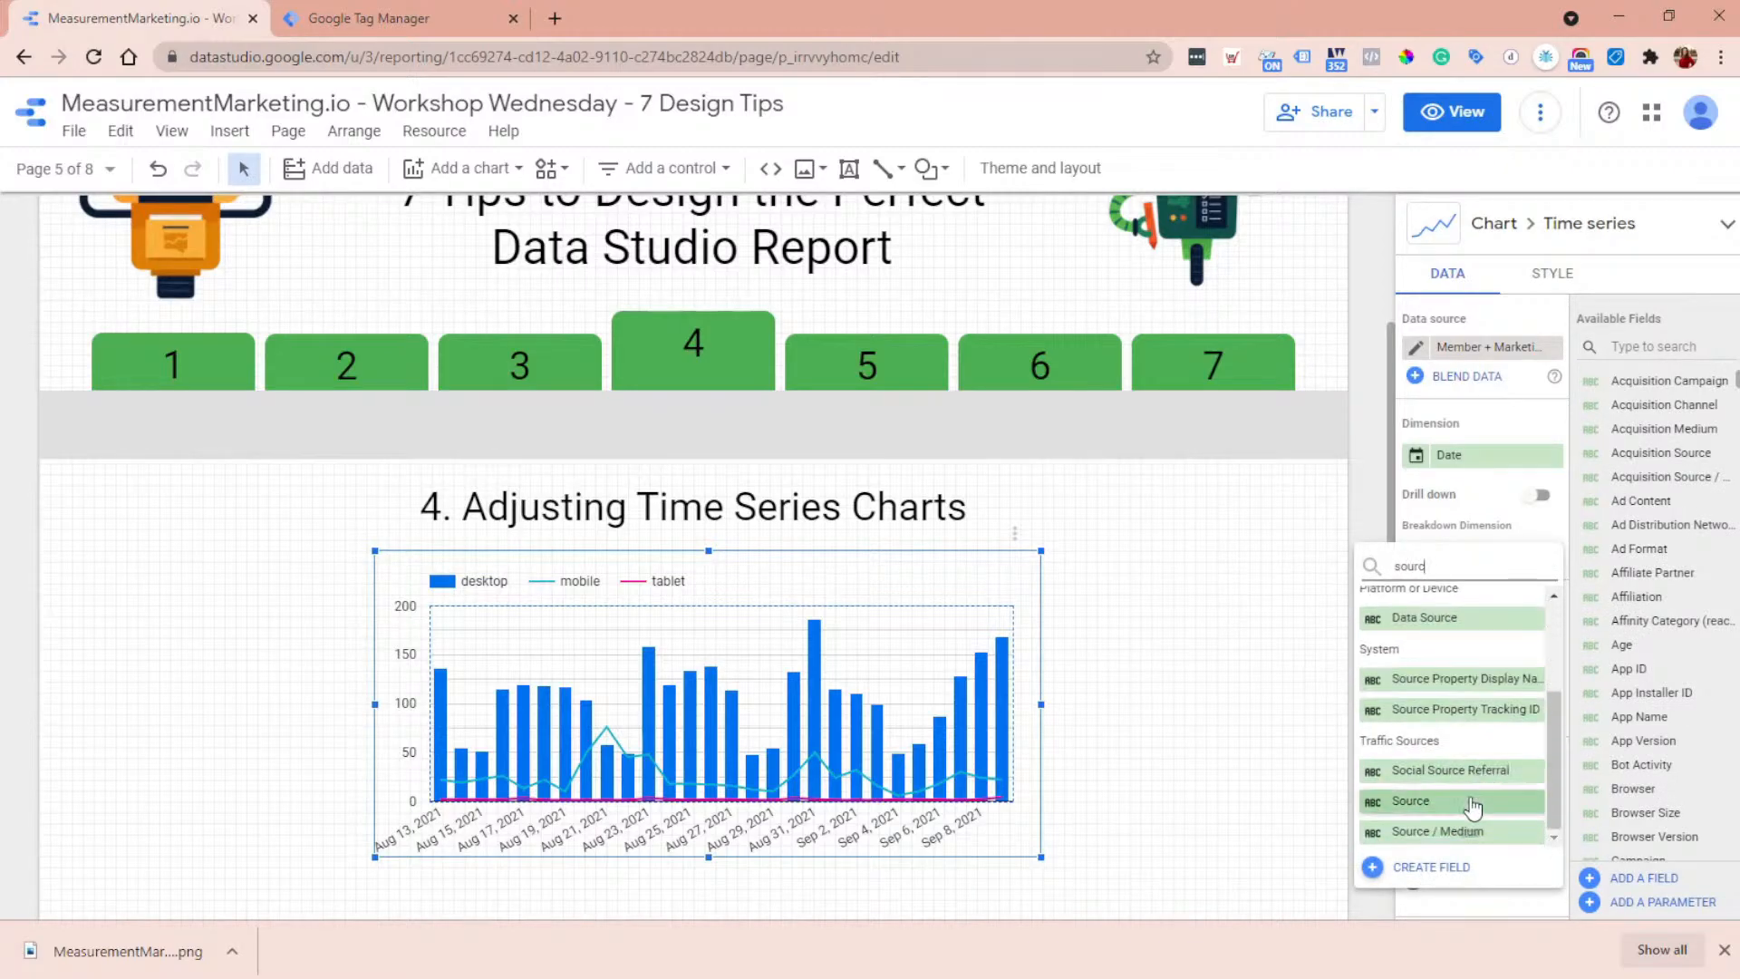
click(1472, 801)
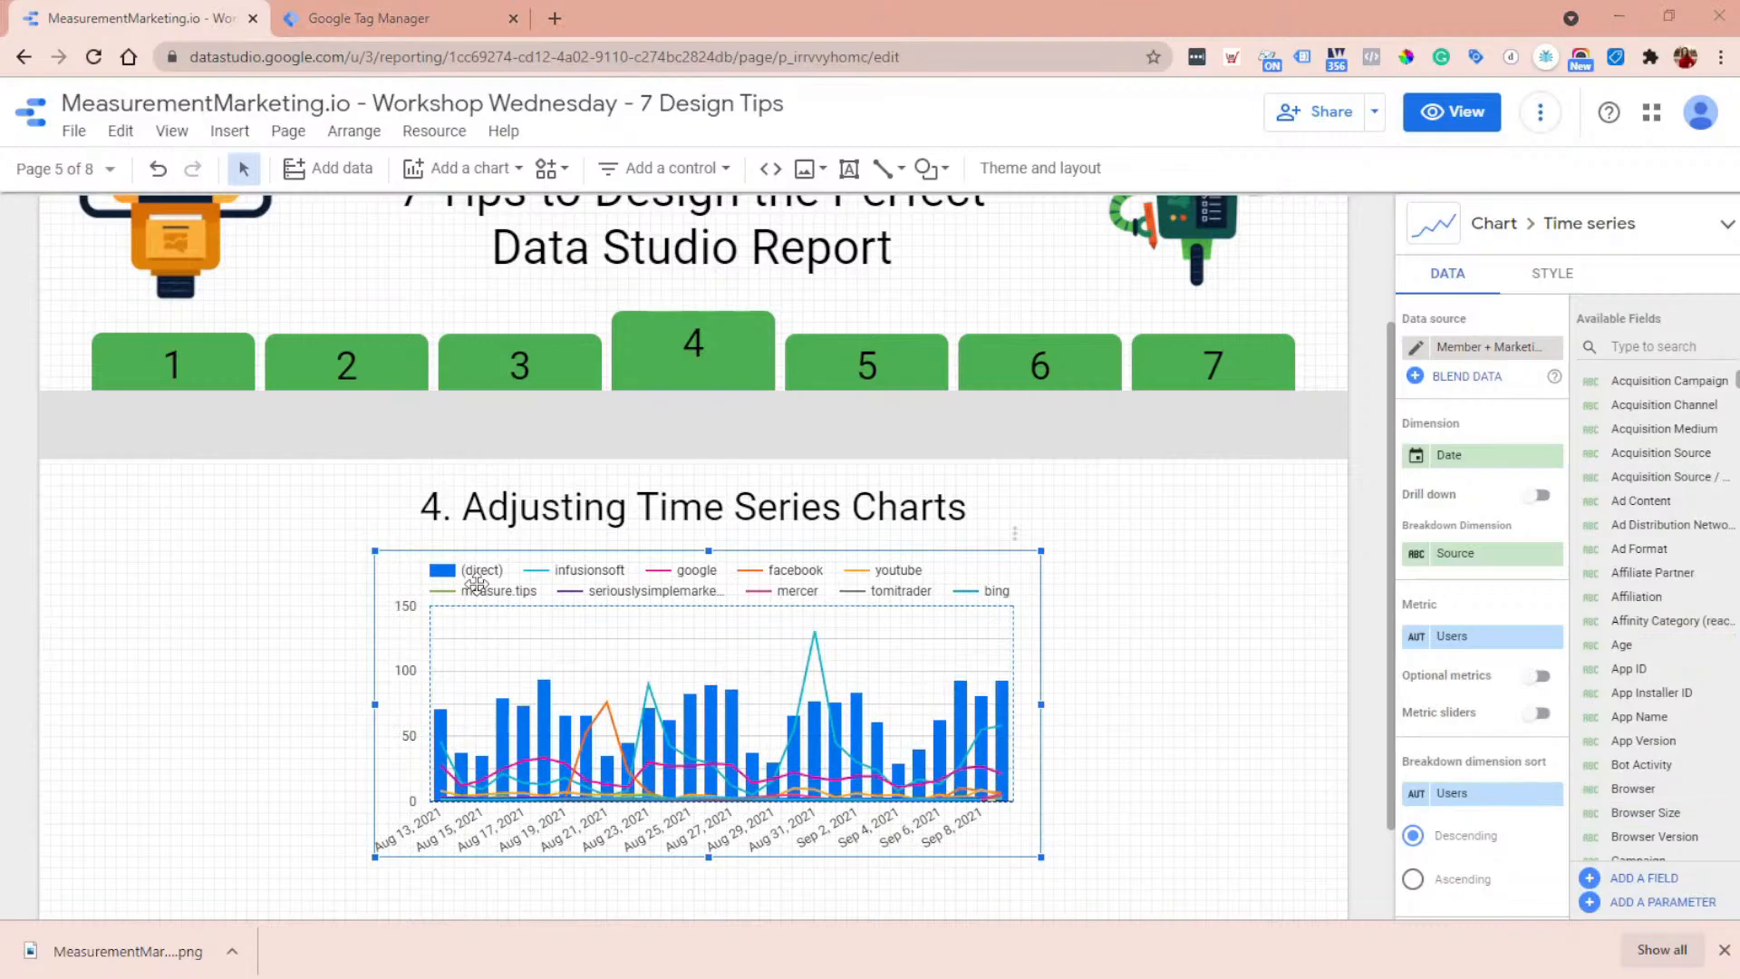
- Limit the time series chart to 5 series
click(1554, 275)
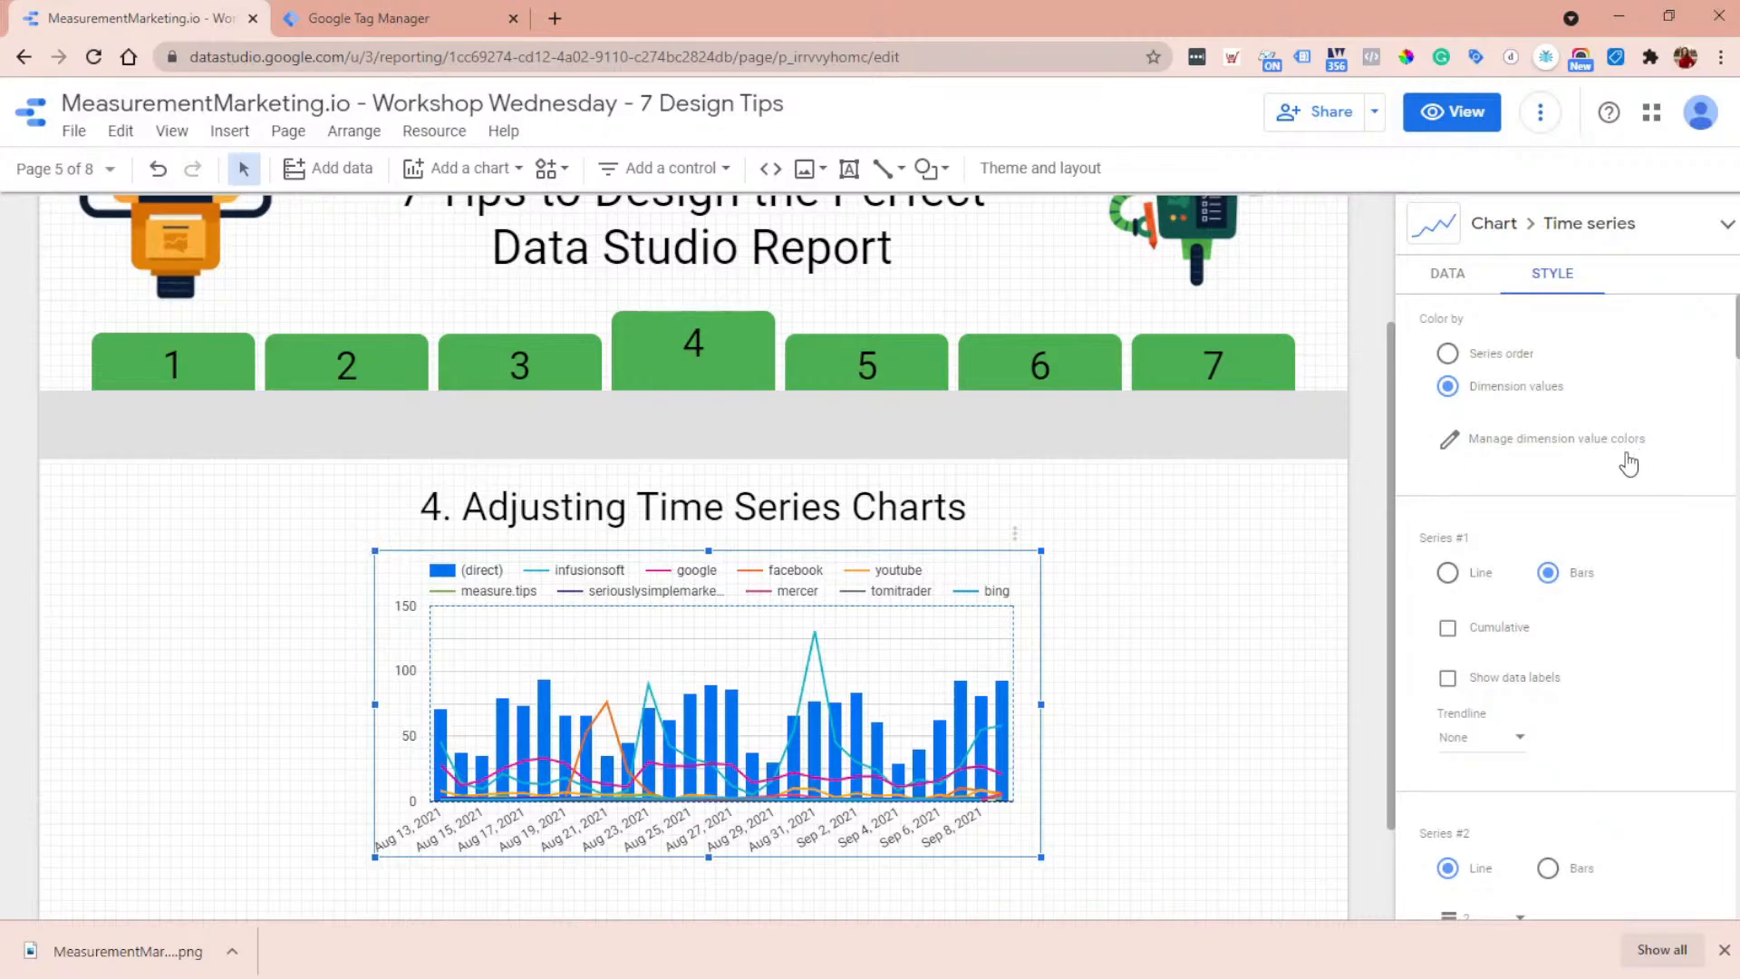
scroll(1585, 517, down, 1)
scroll(1585, 507, down, 10)
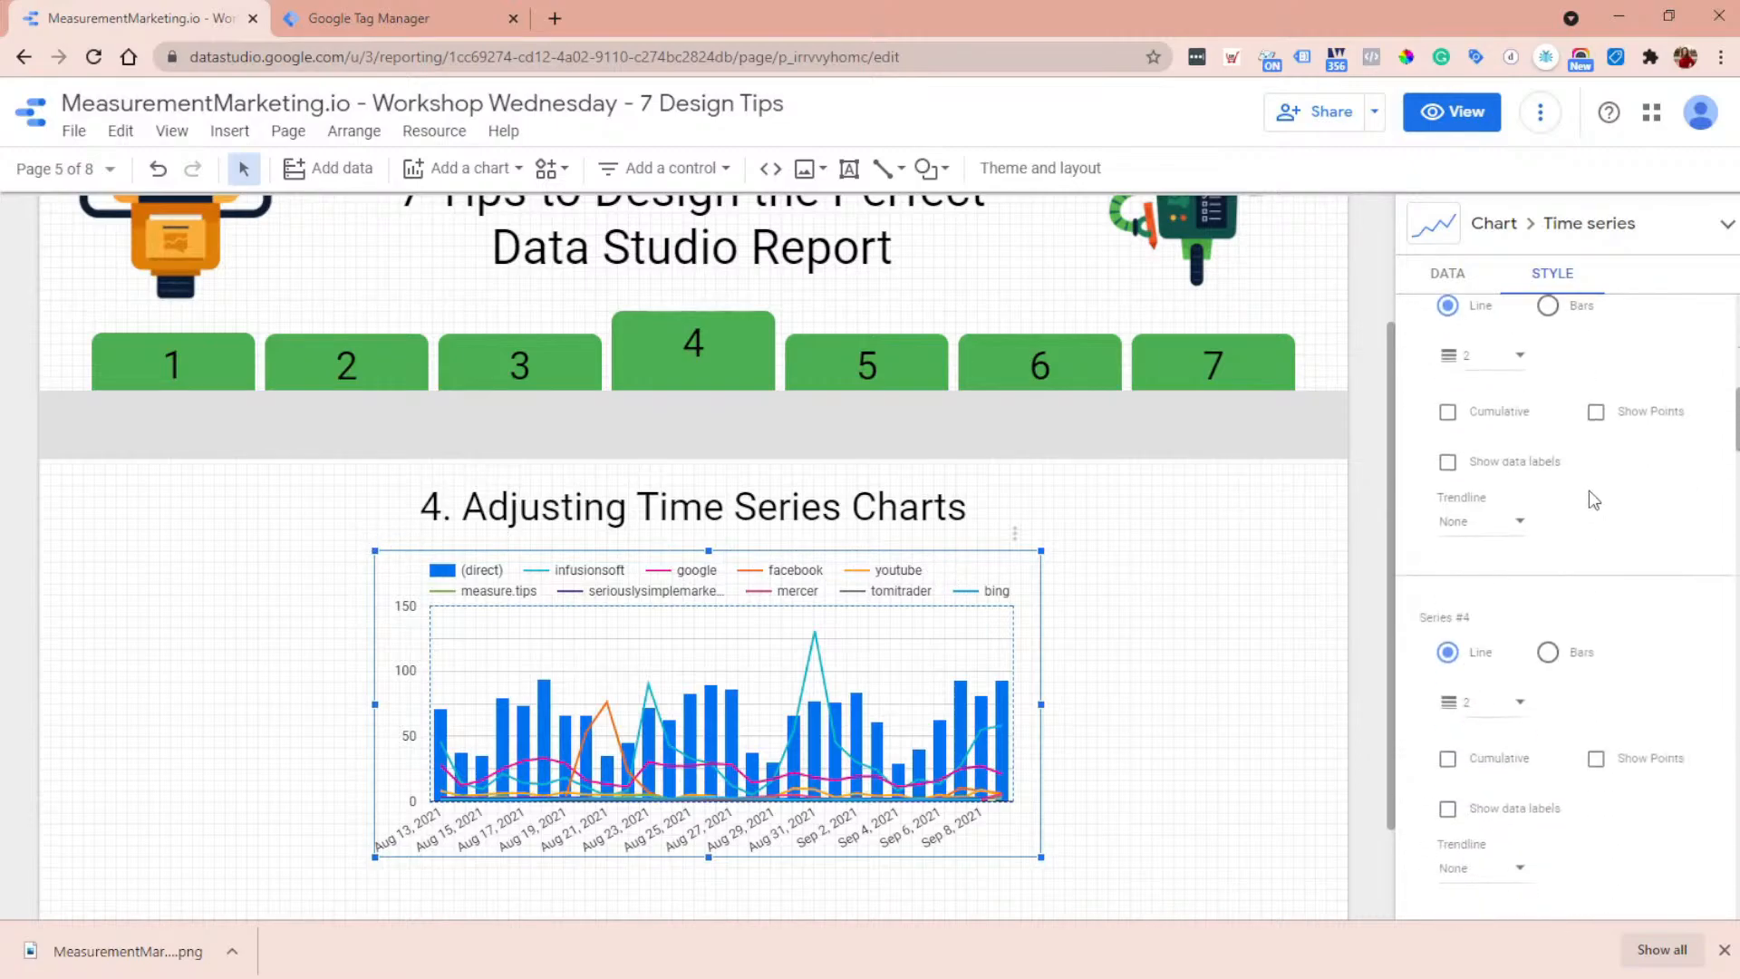
scroll(1591, 494, down, 10)
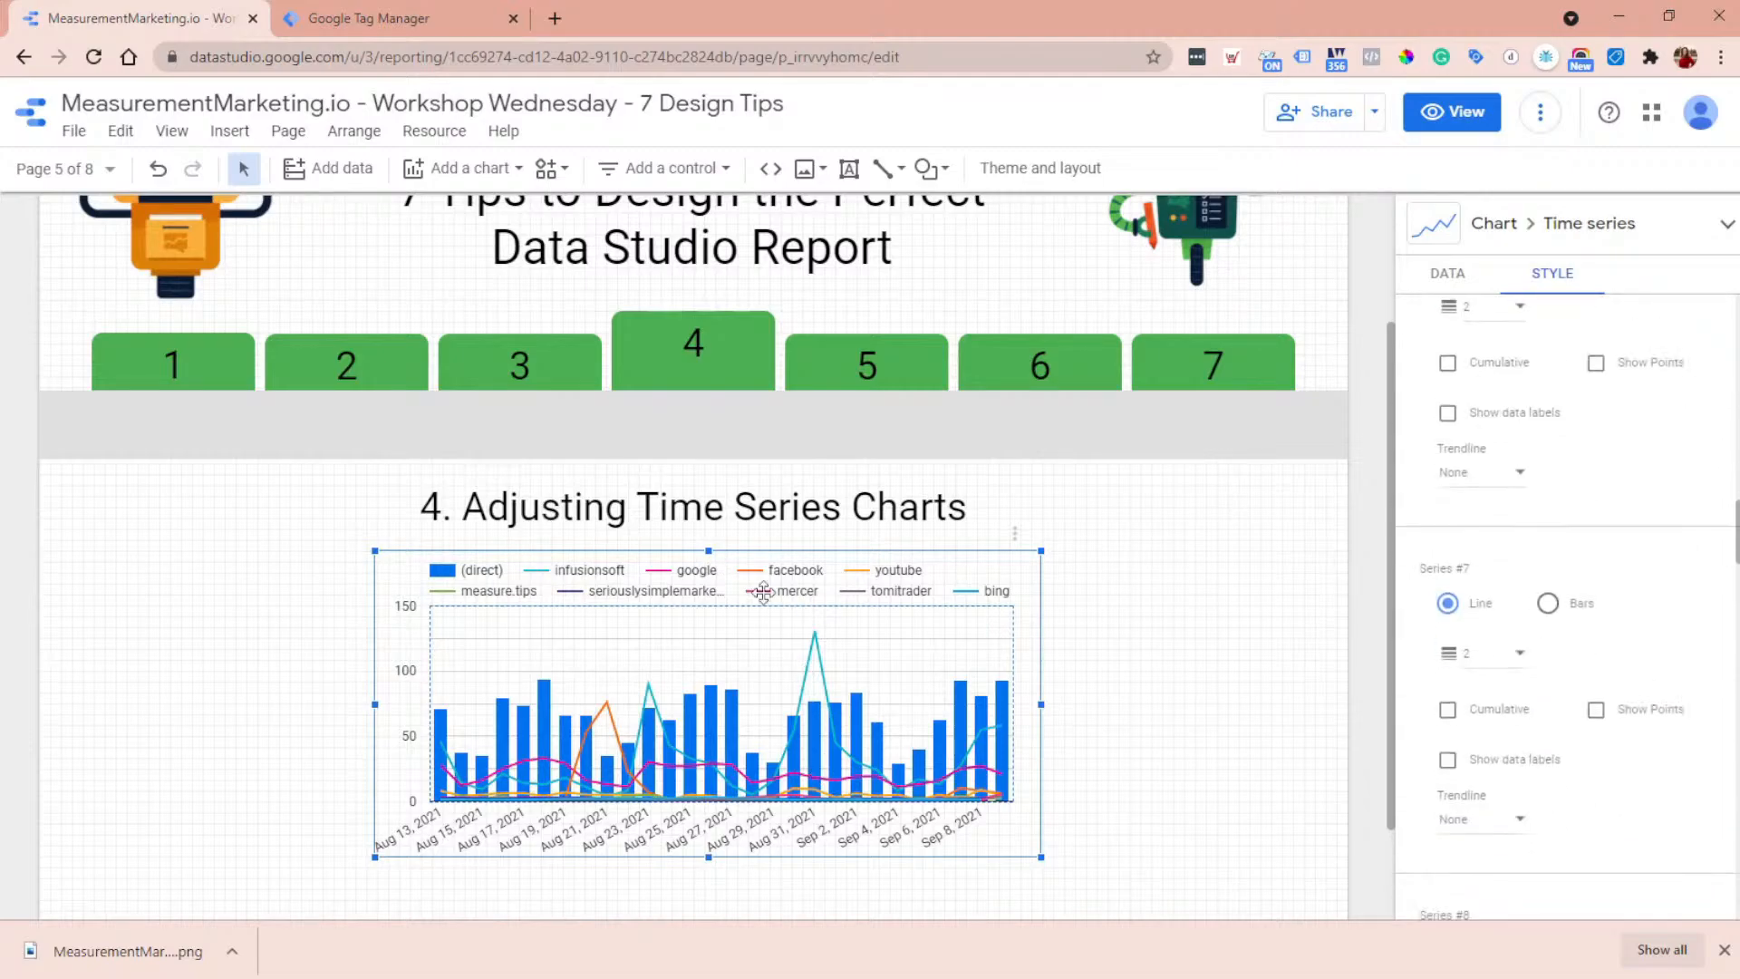
scroll(1525, 555, down, 9)
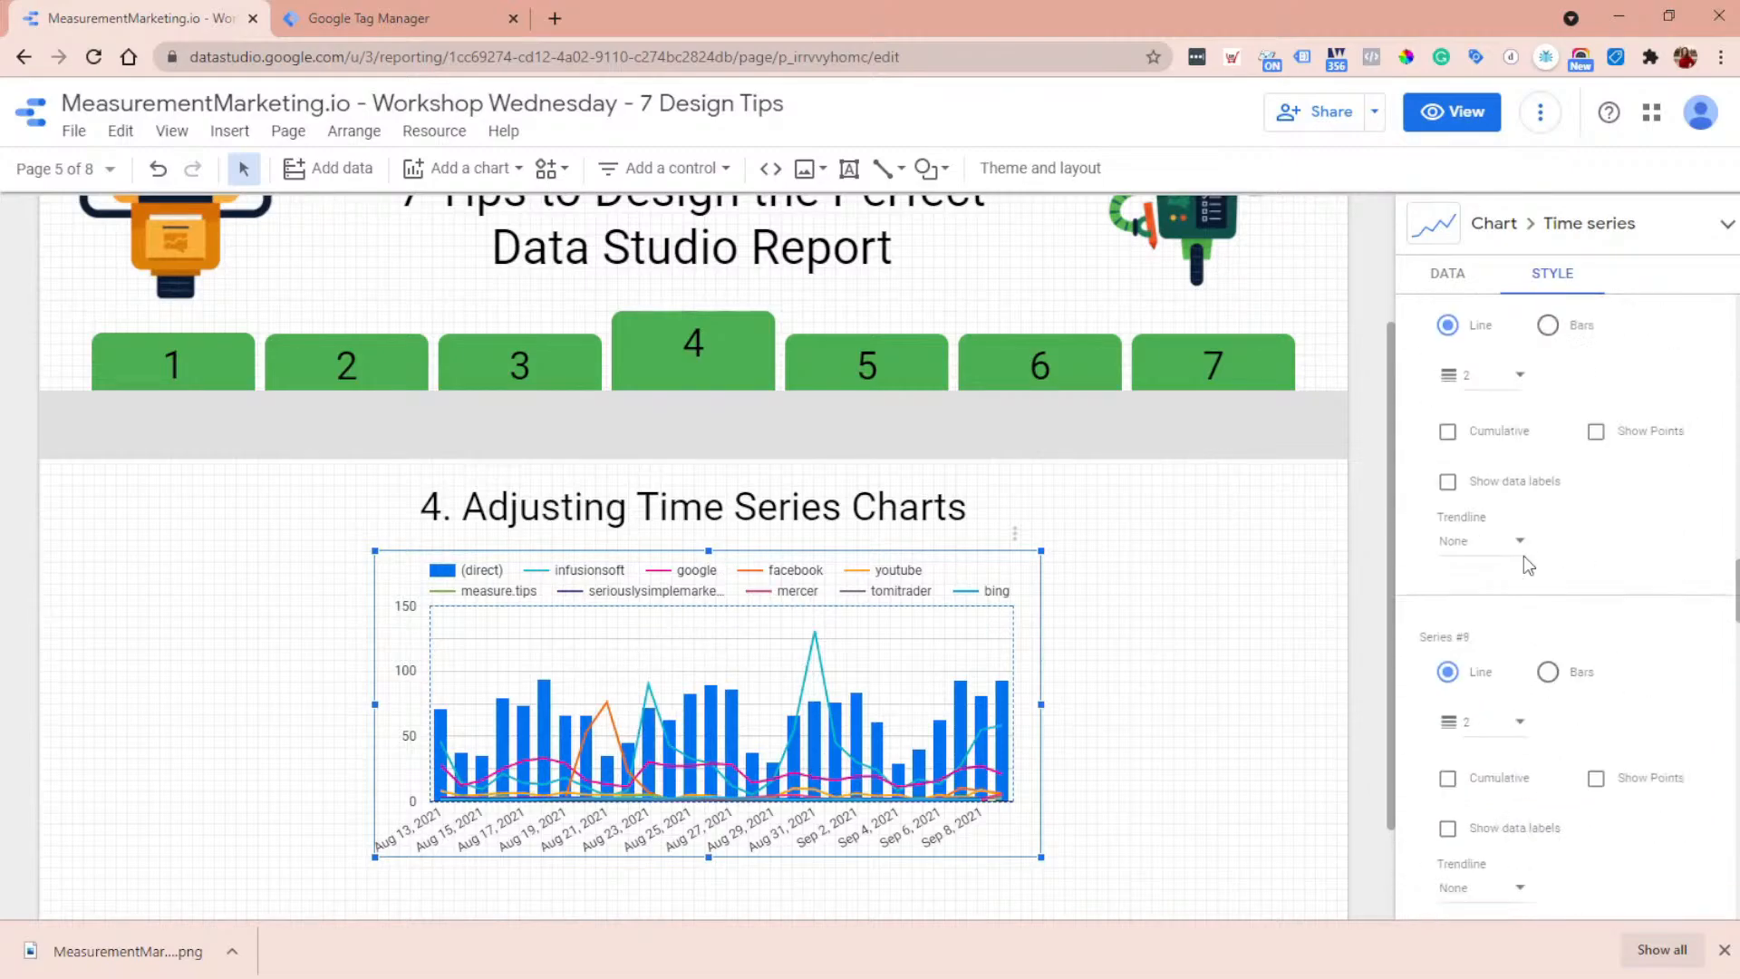
scroll(1524, 551, down, 8)
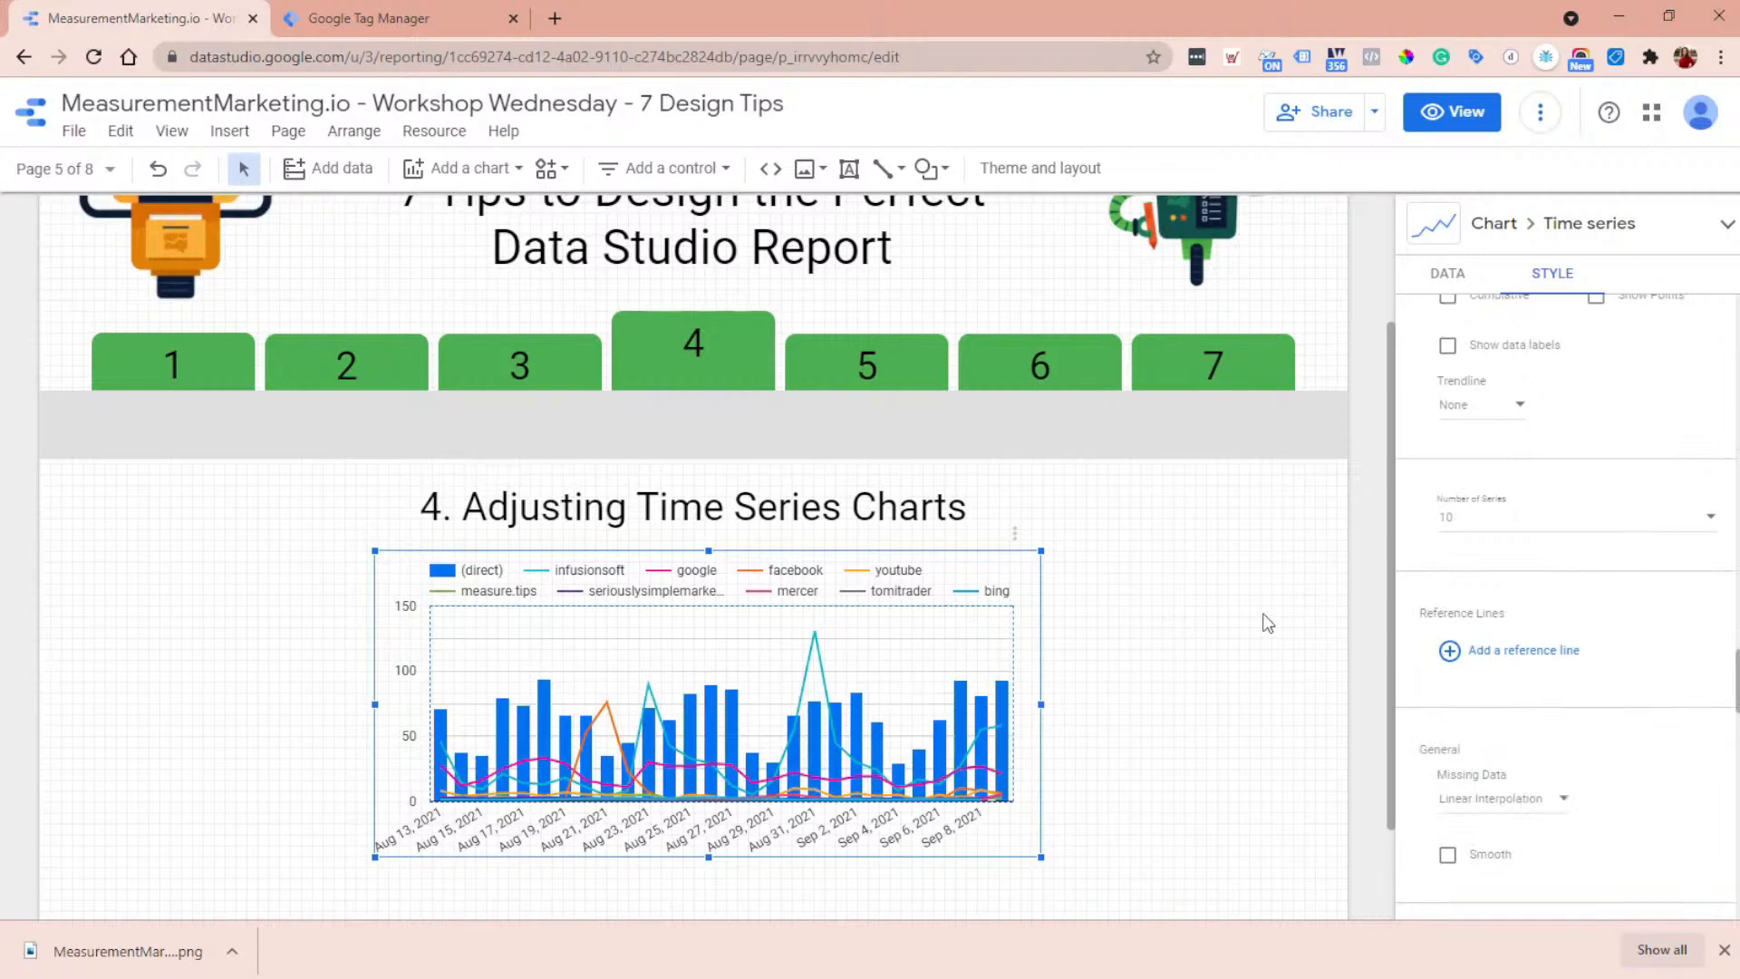
click(1471, 528)
scroll(1477, 498, up, 3)
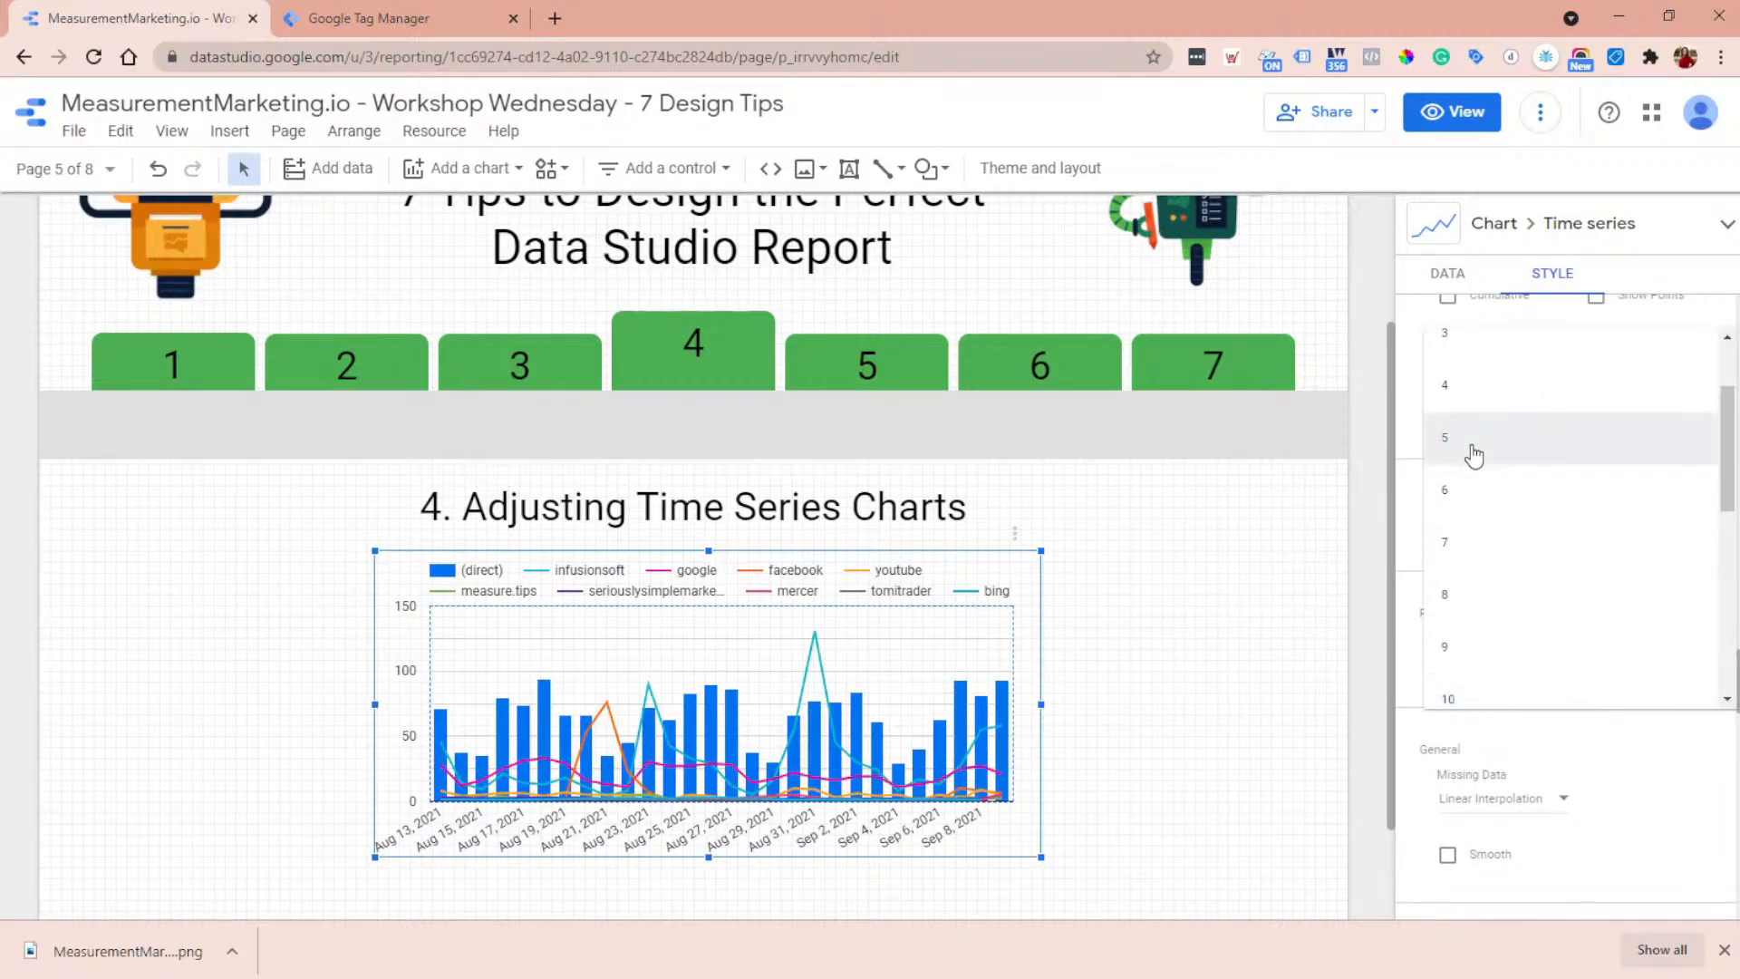
click(1472, 450)
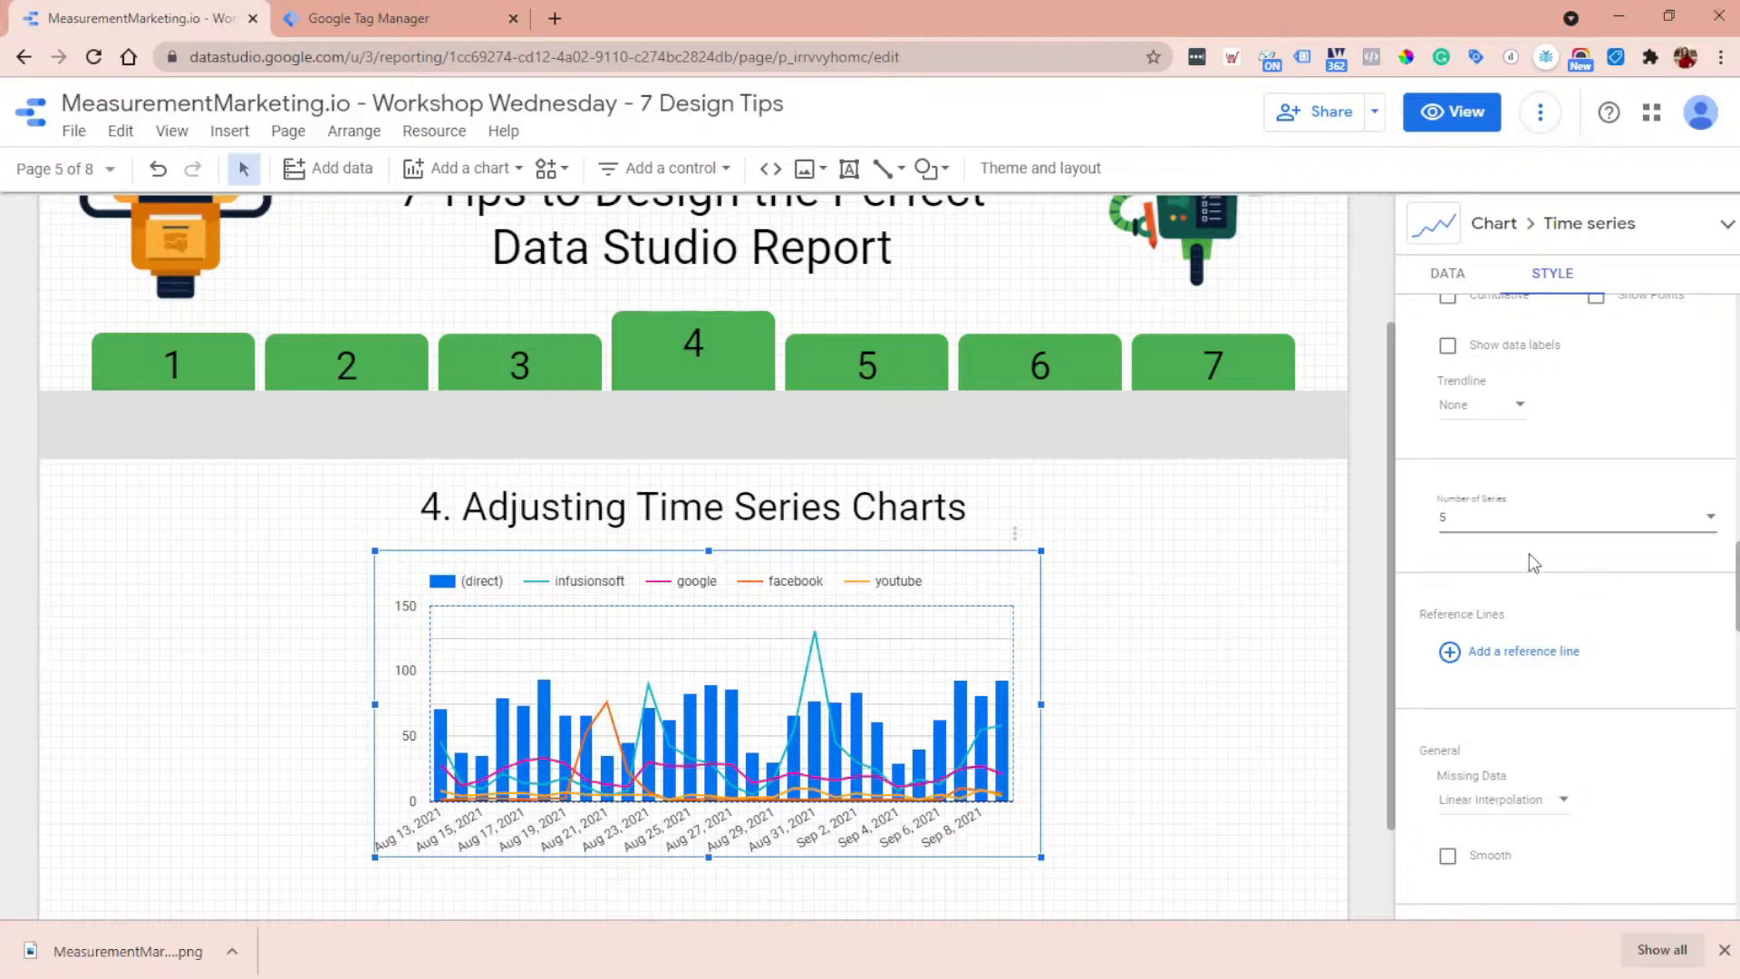
- Set the time series chart's grid color to a darker medium gray
scroll(1540, 598, down, 2)
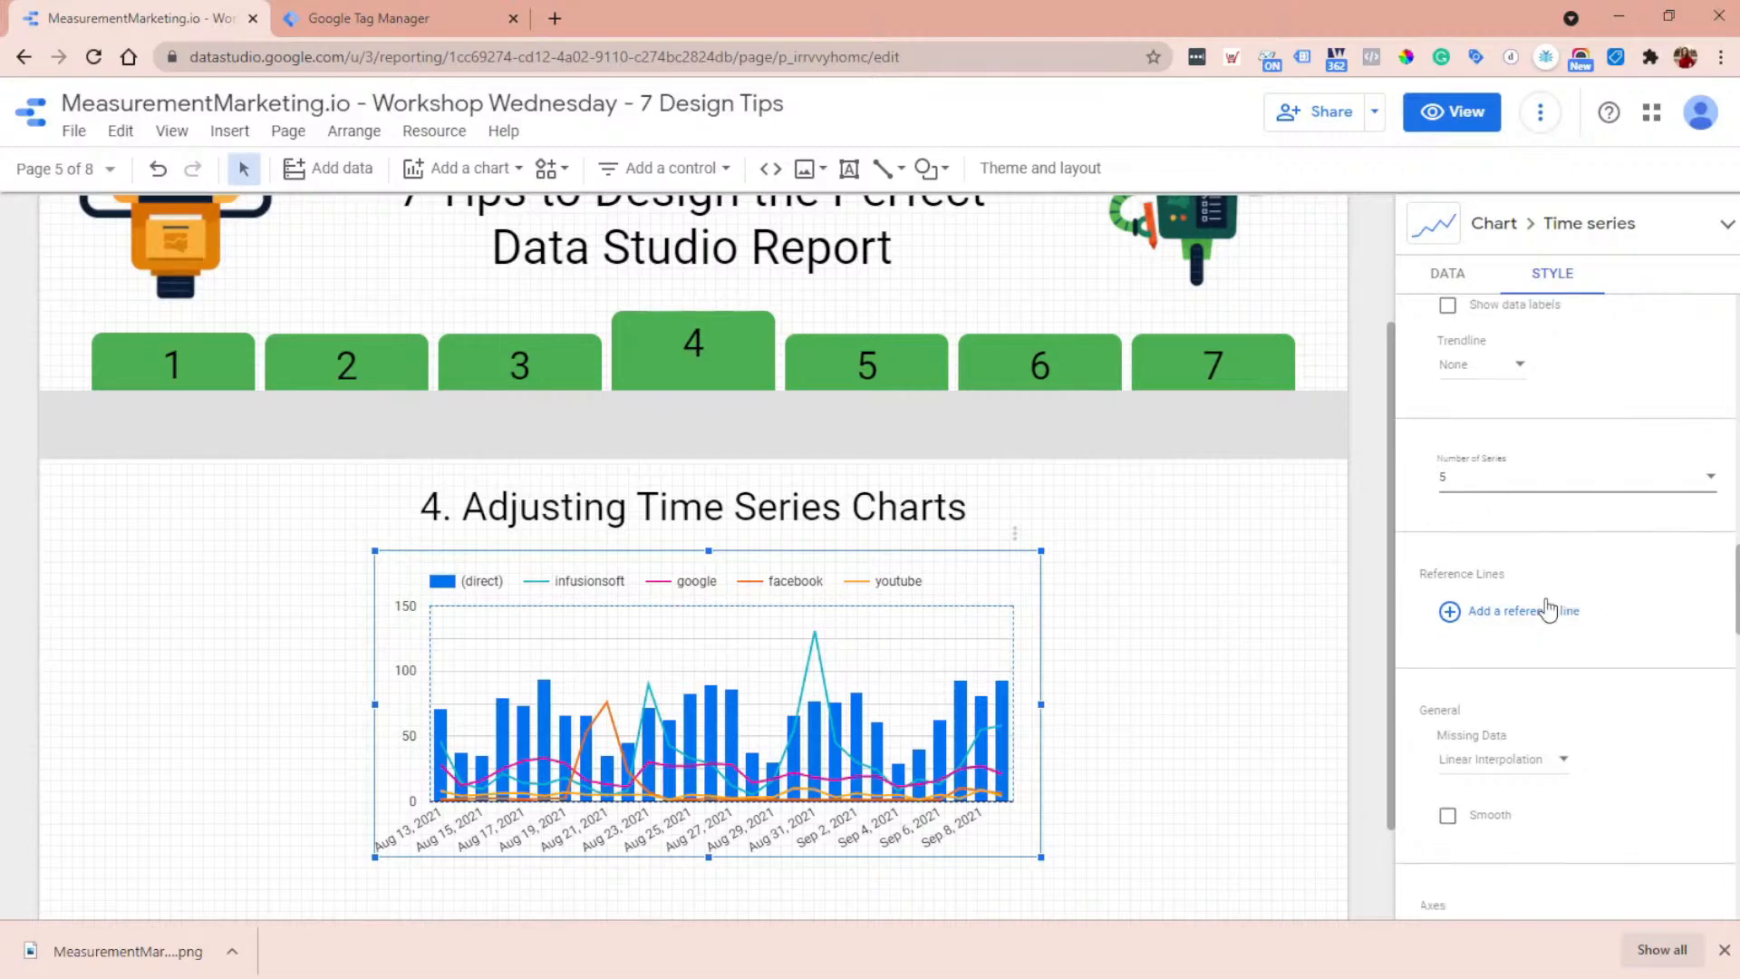
scroll(1506, 431, down, 6)
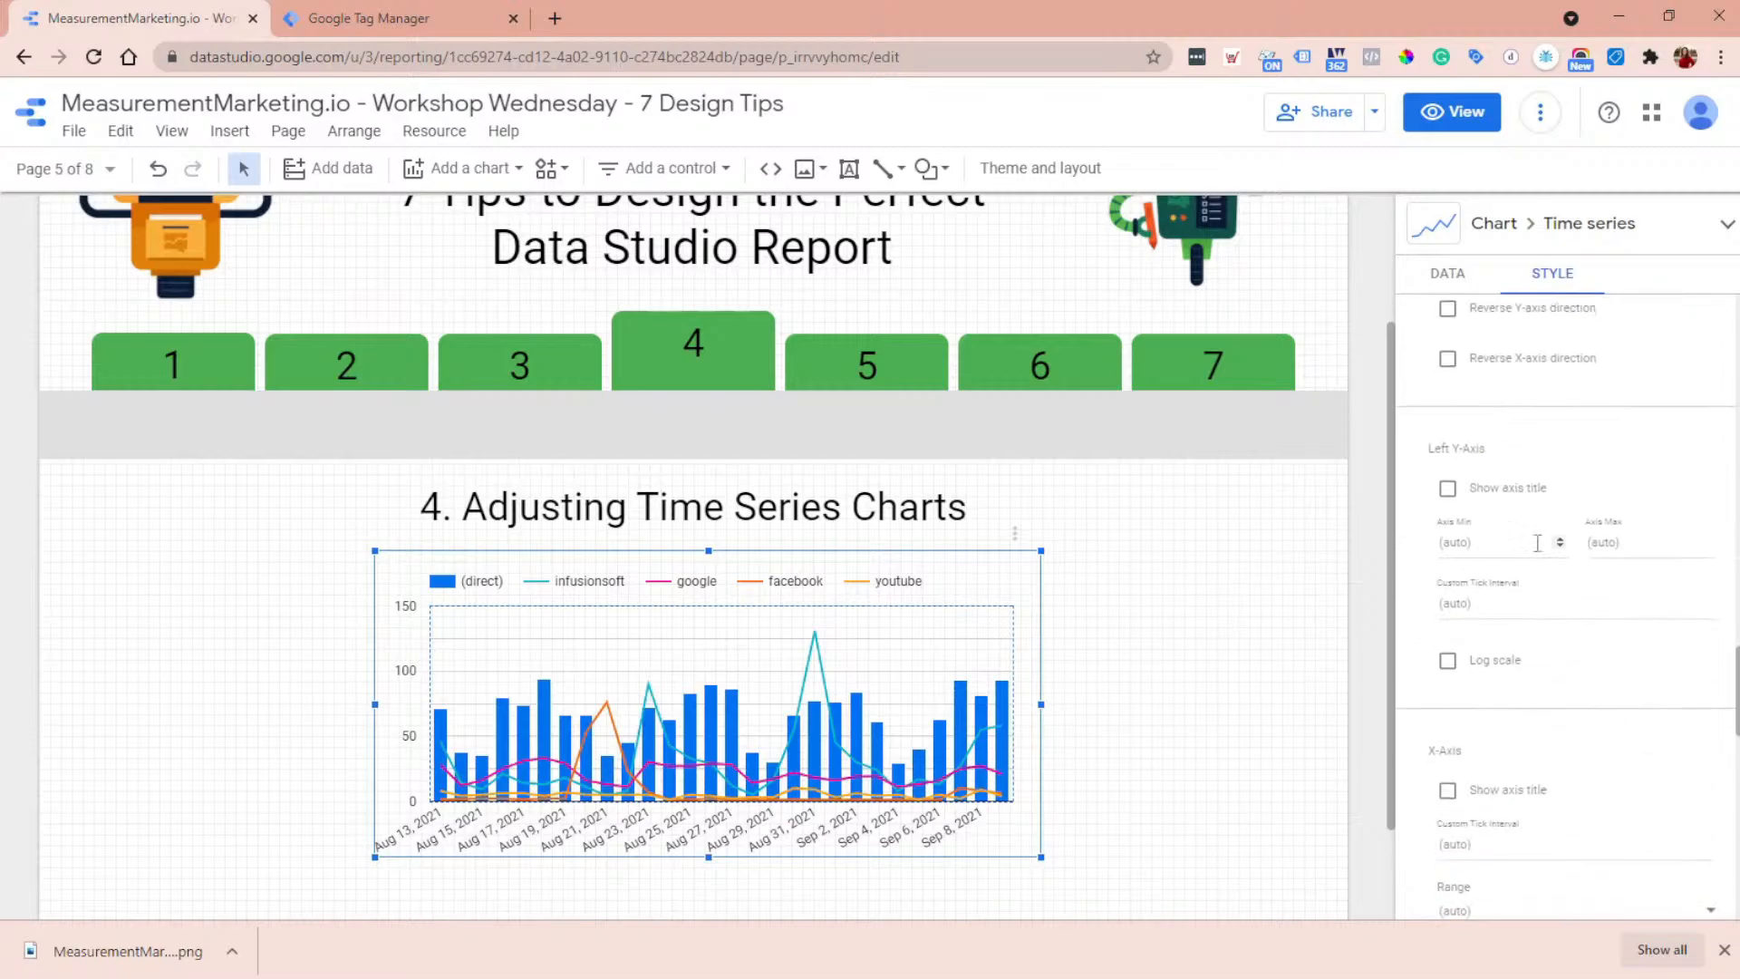
scroll(1586, 797, down, 2)
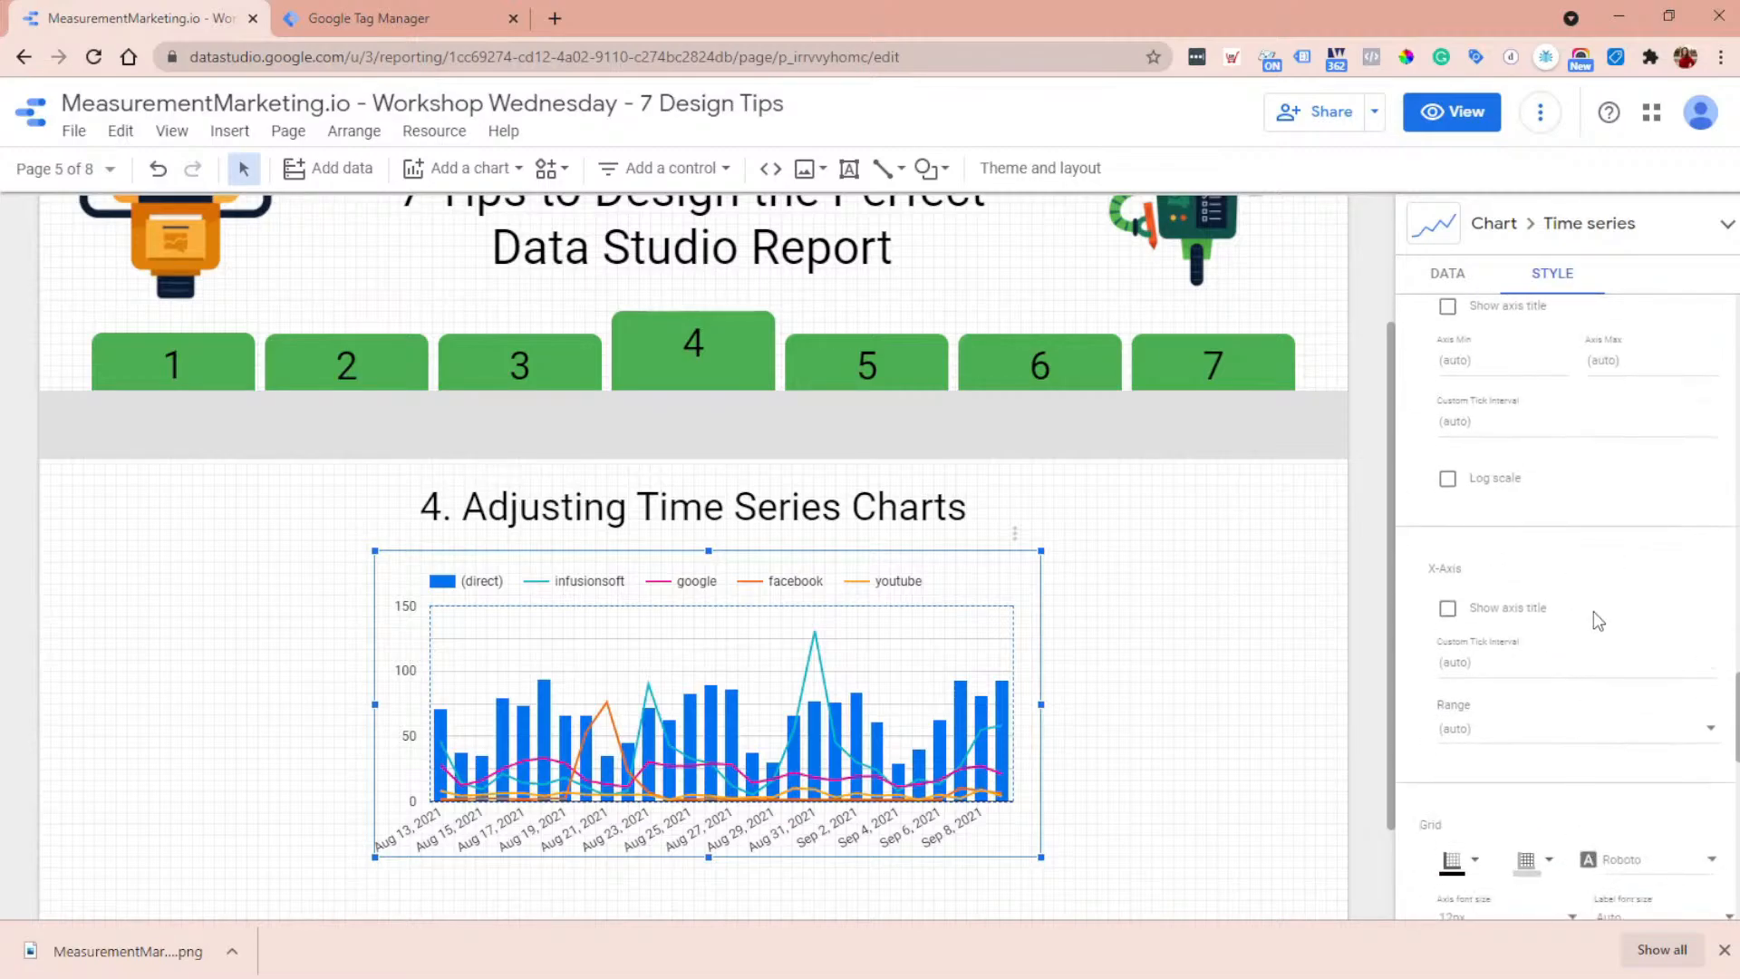
scroll(1595, 621, down, 6)
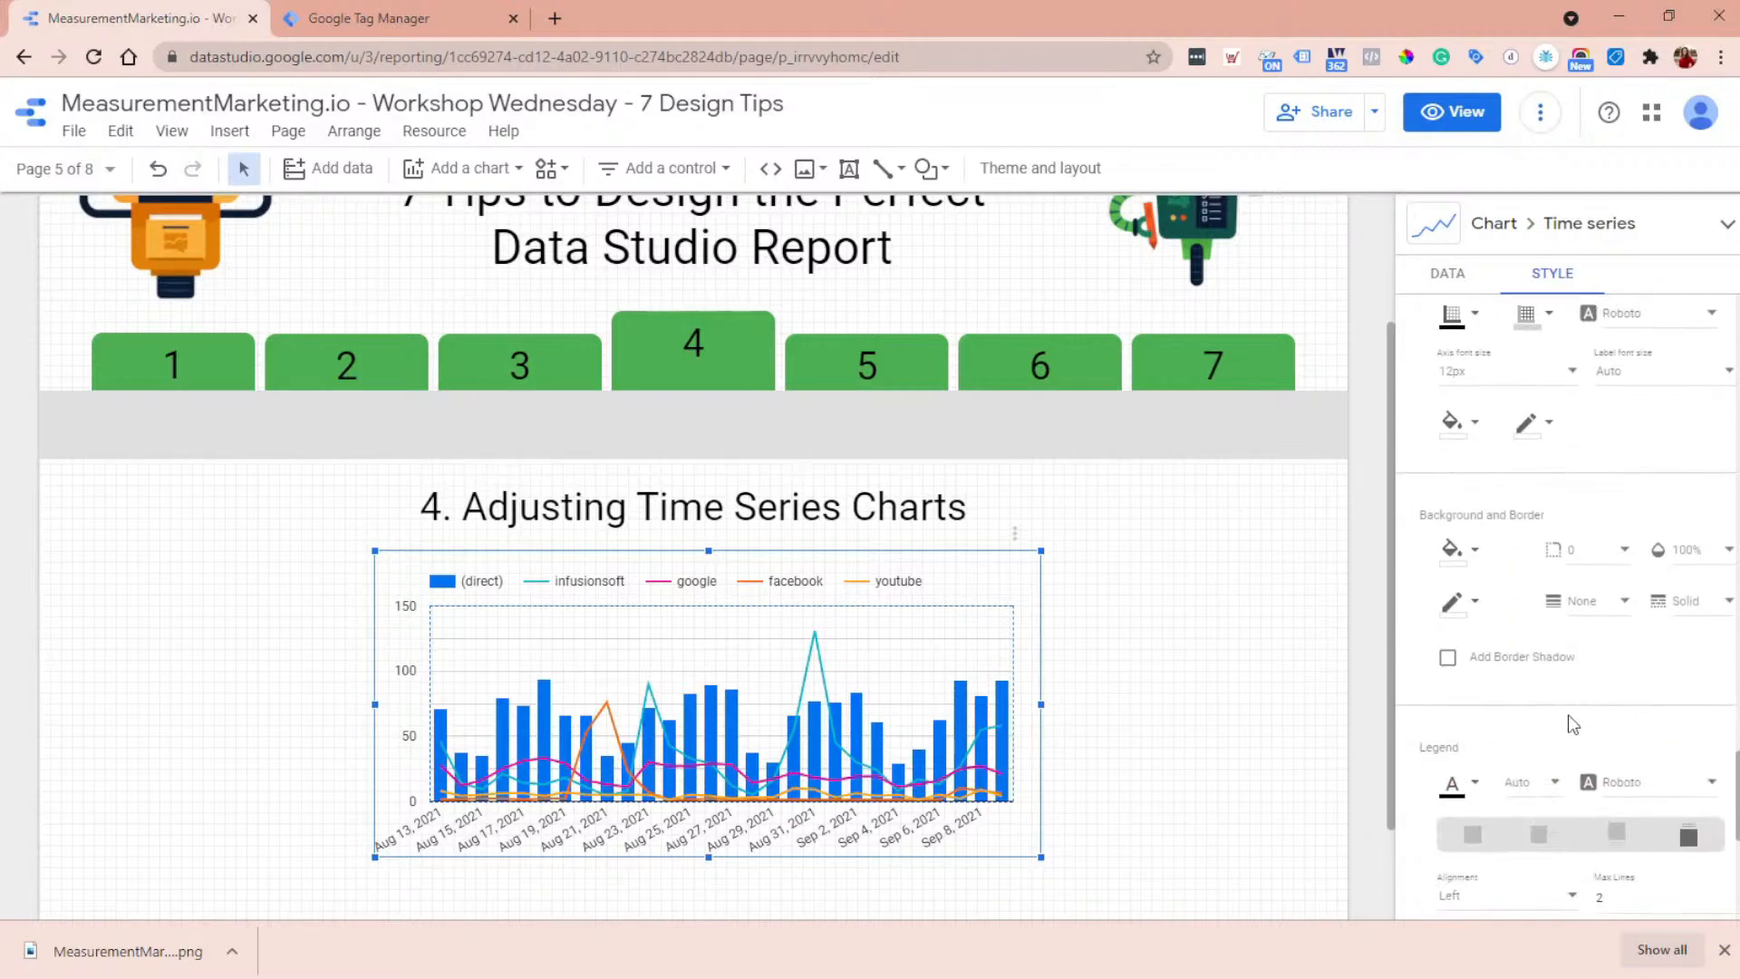
scroll(1563, 689, up, 2)
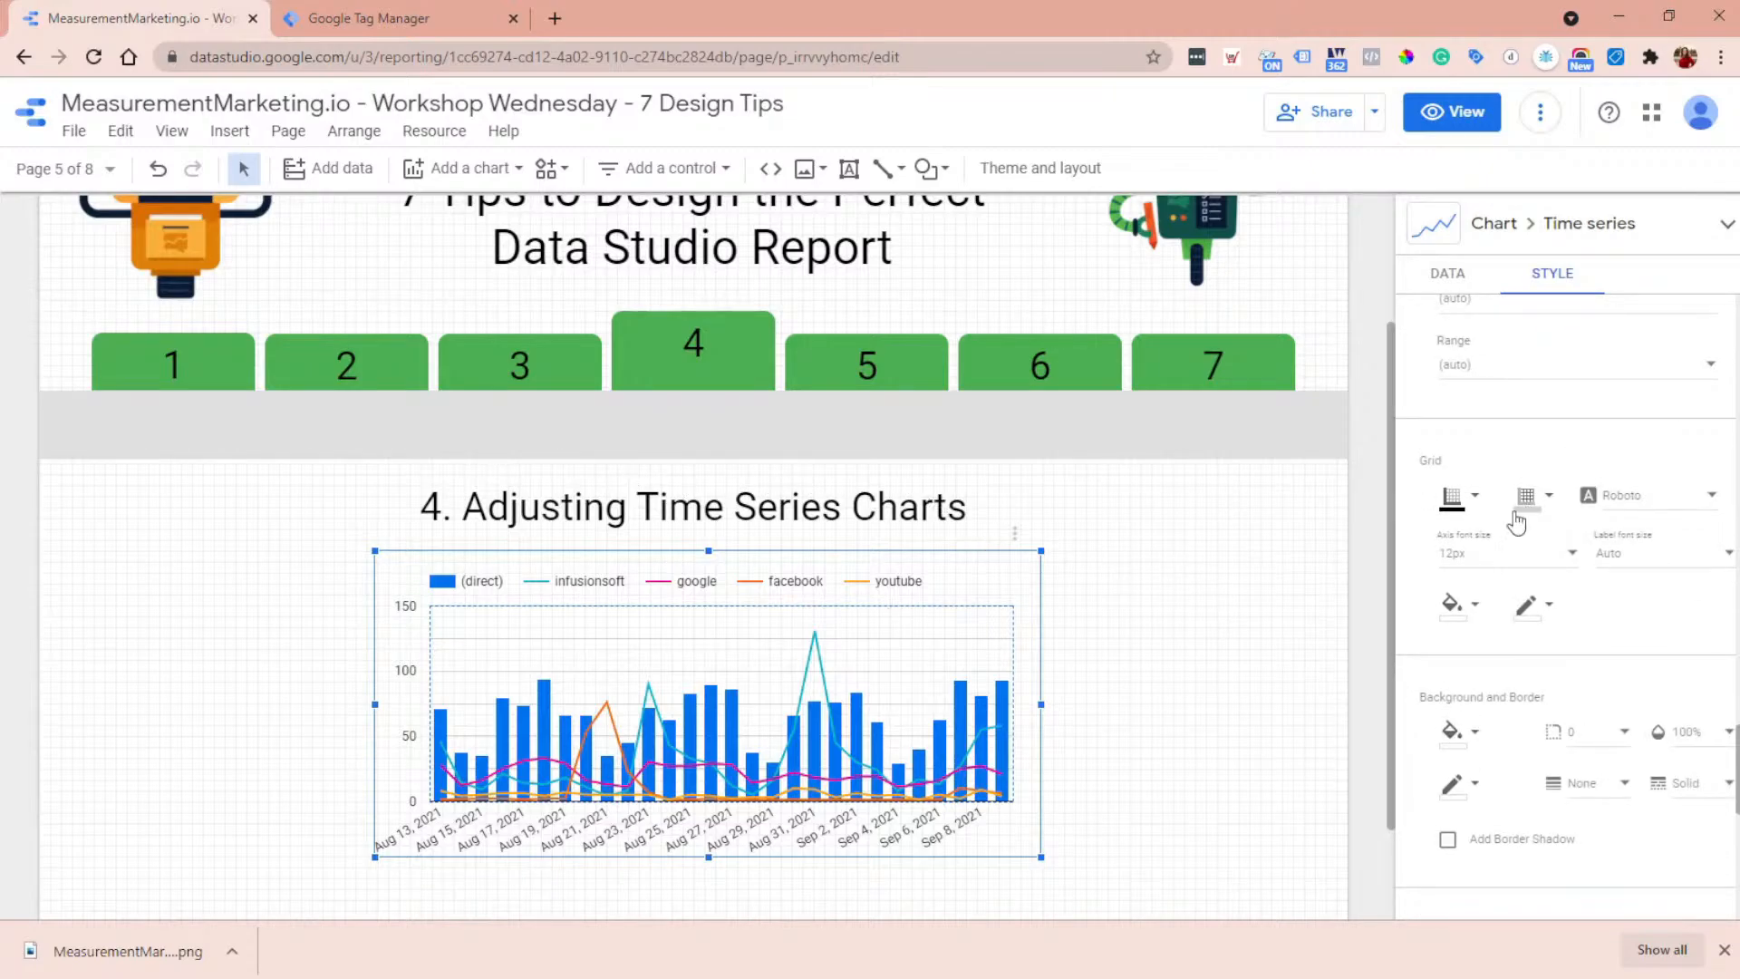
click(1524, 512)
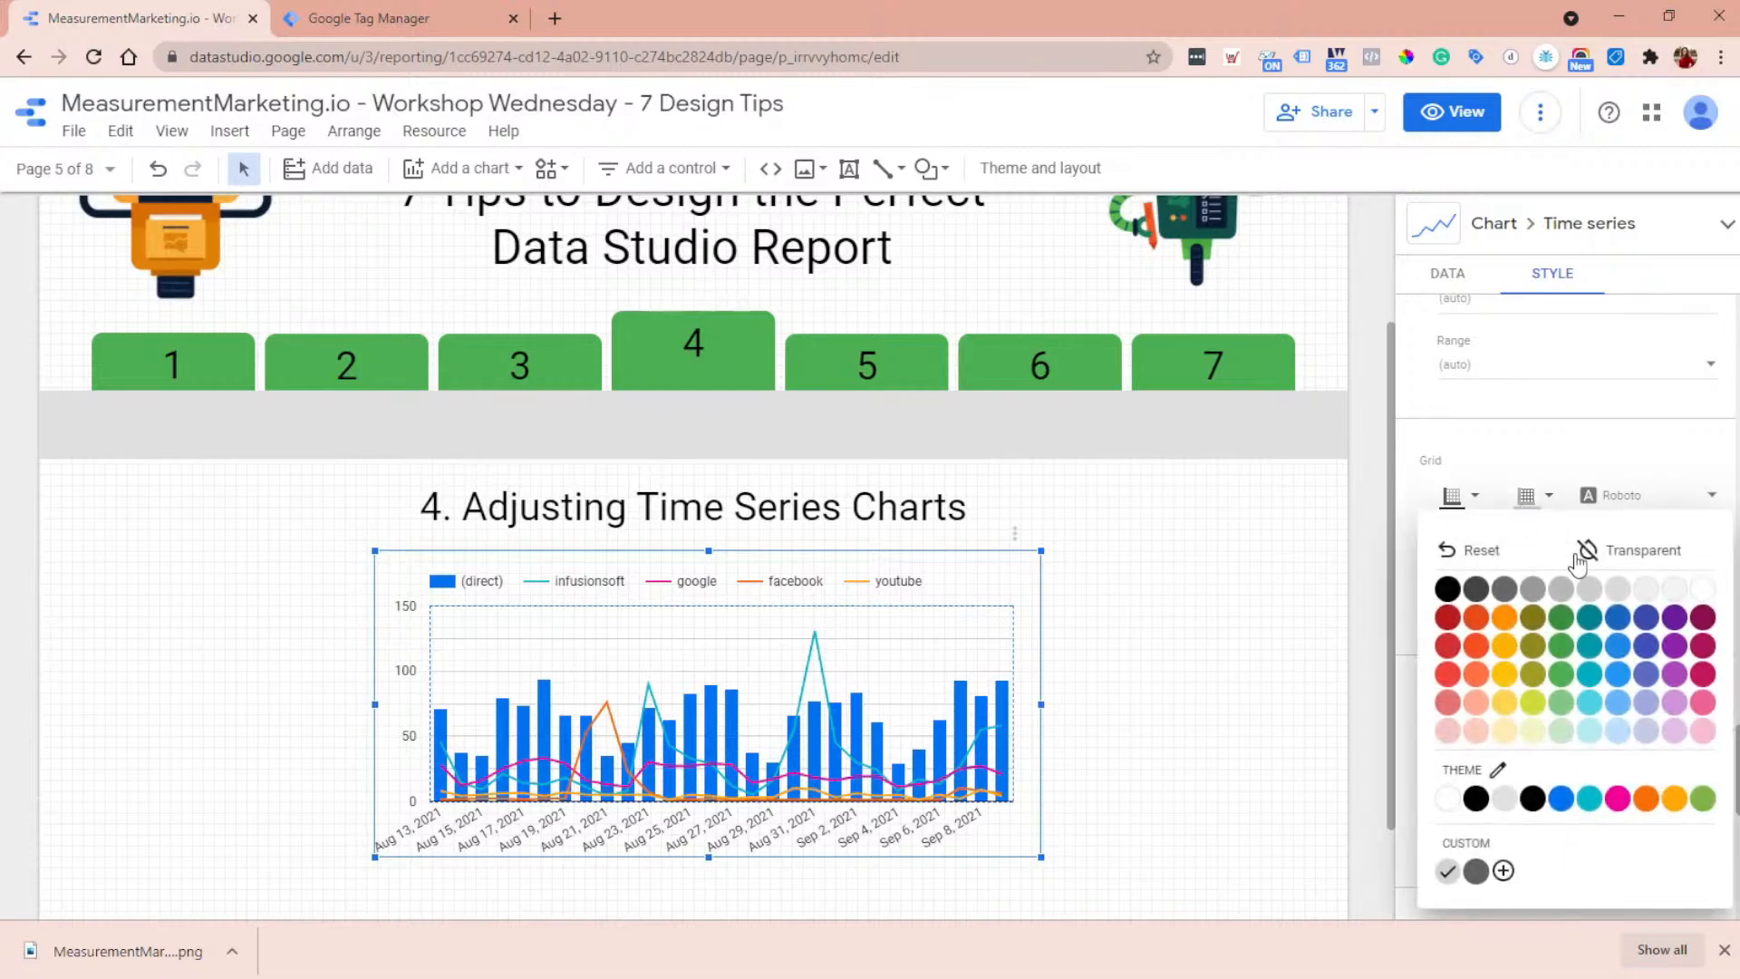
click(1535, 594)
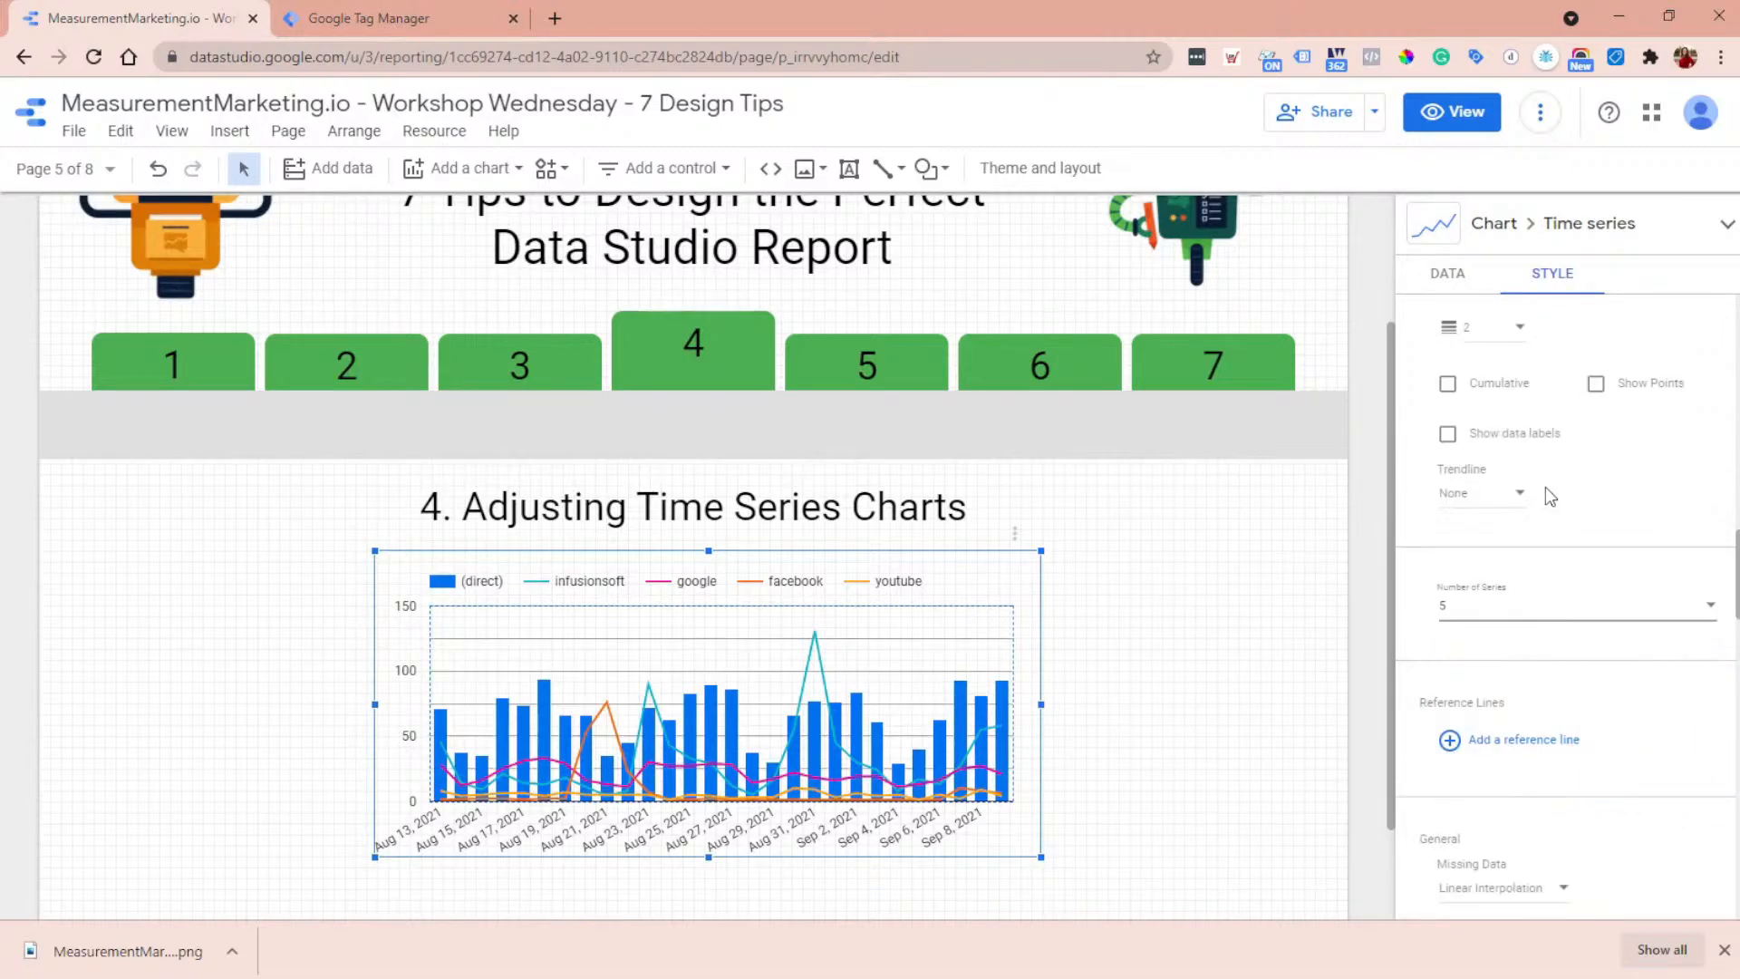
scroll(1548, 508, down, 5)
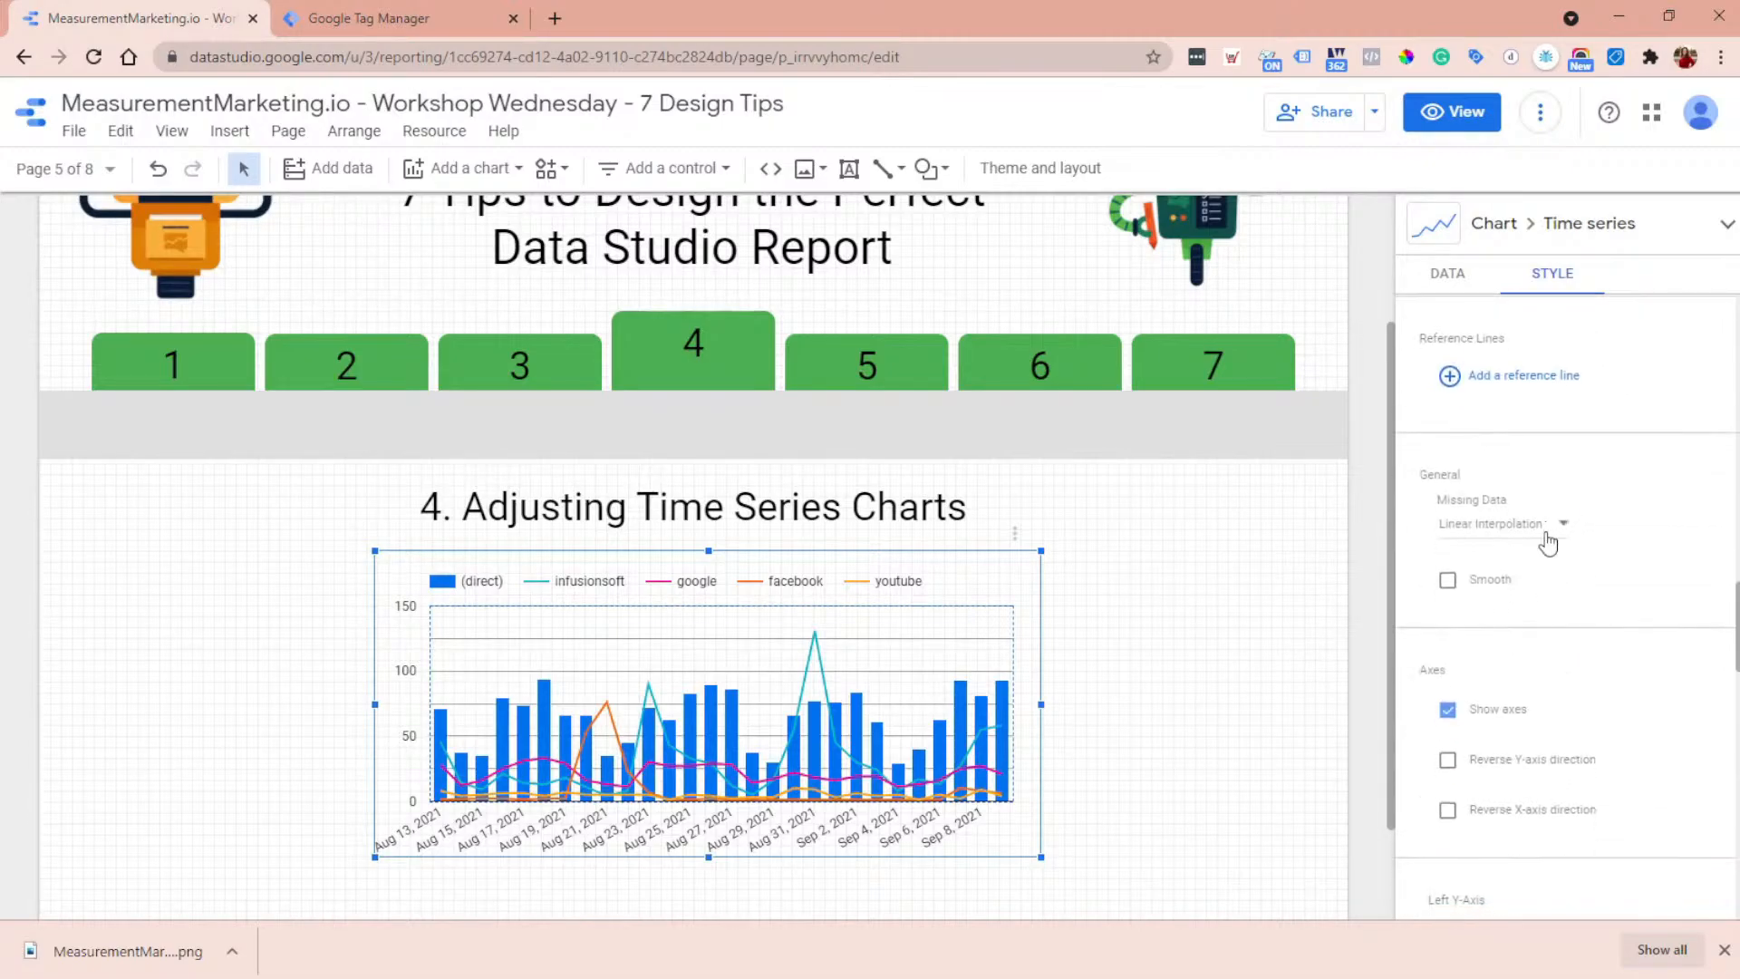
- Fill the time series chart's plot area background with dark teal
scroll(1546, 540, down, 8)
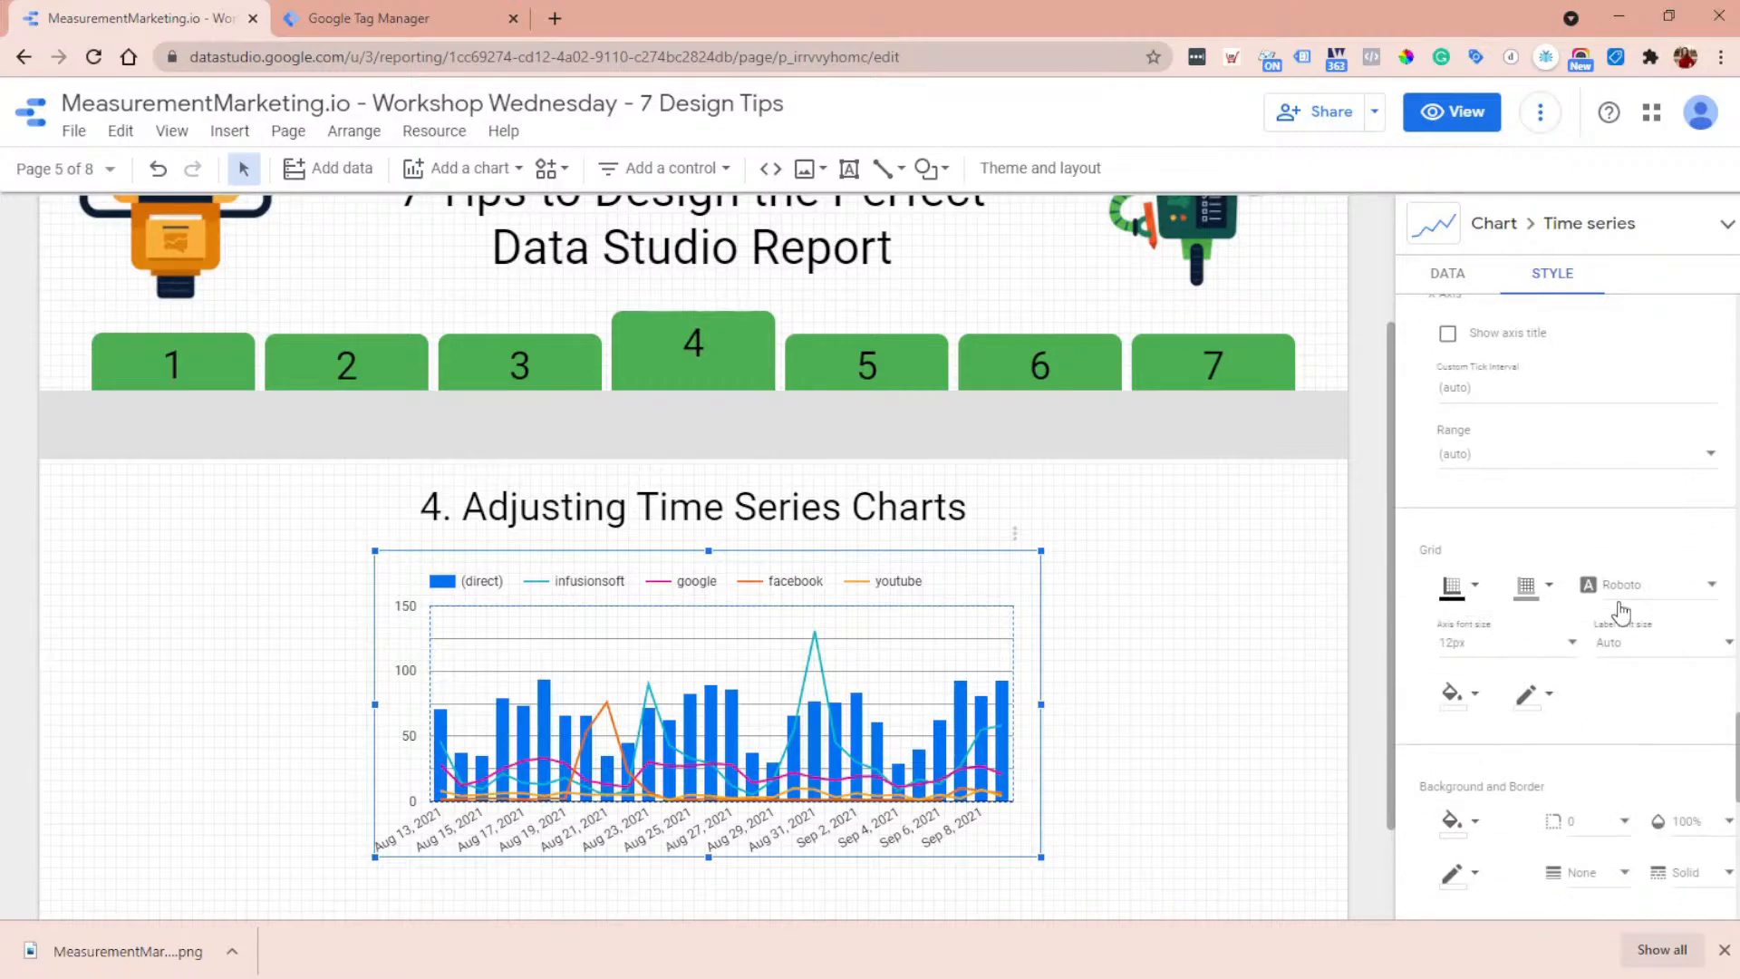
click(1460, 697)
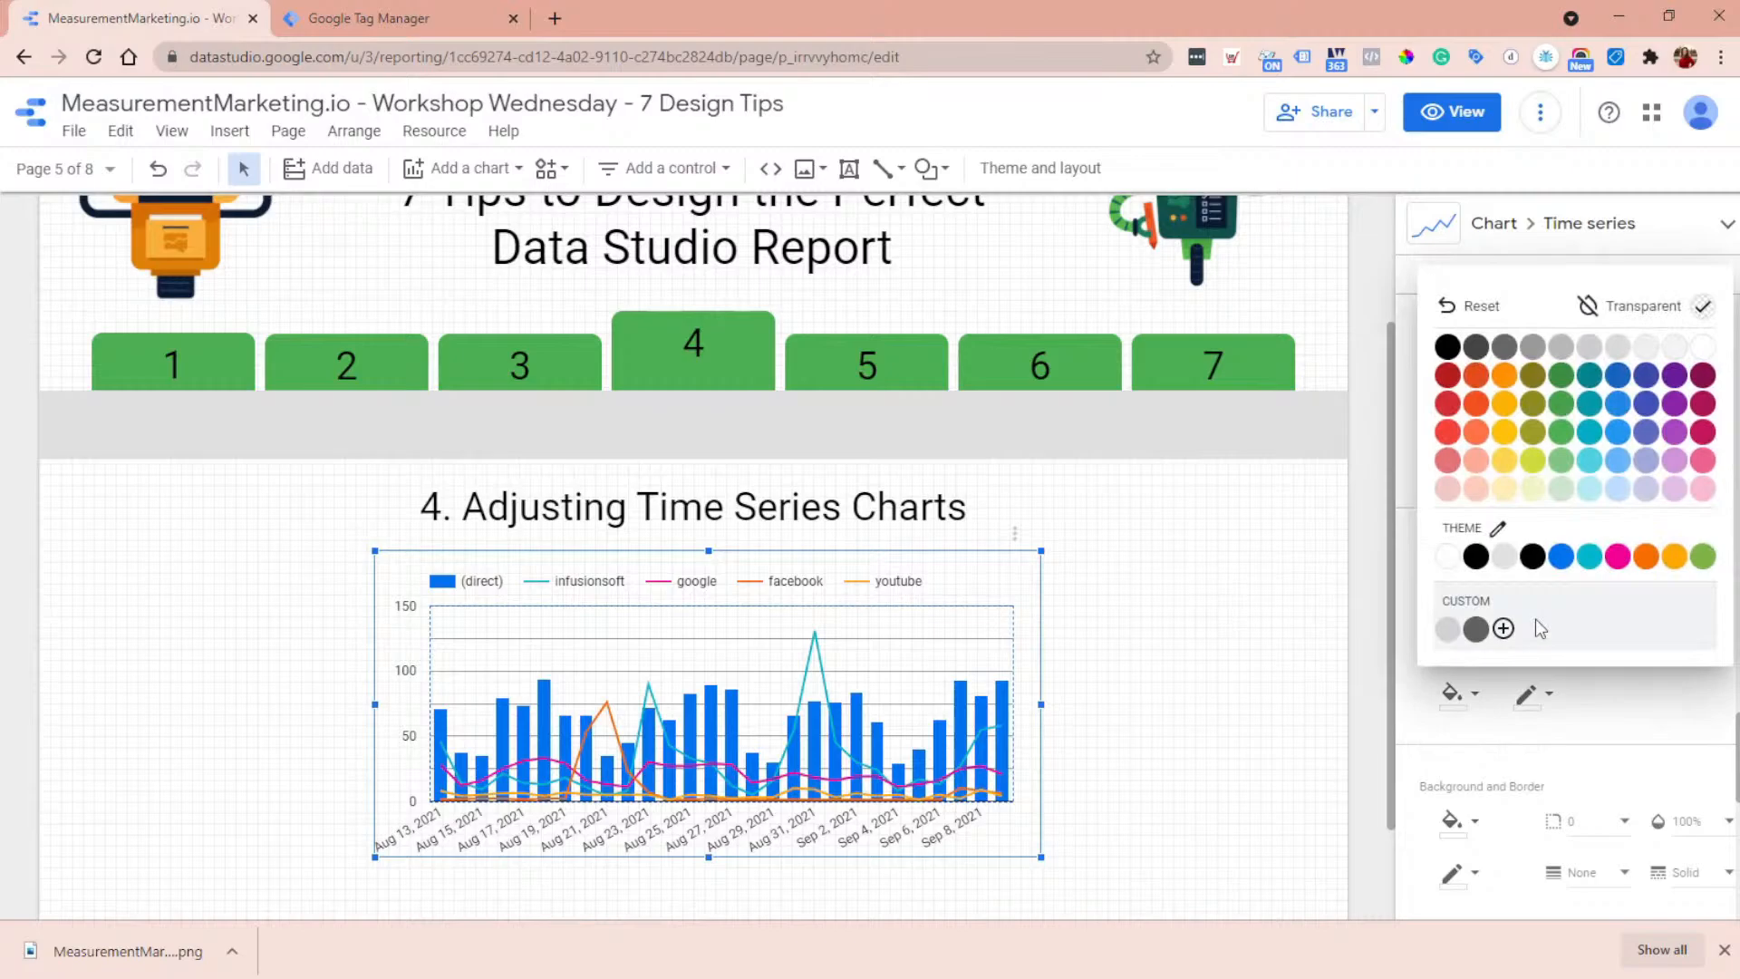
click(1595, 375)
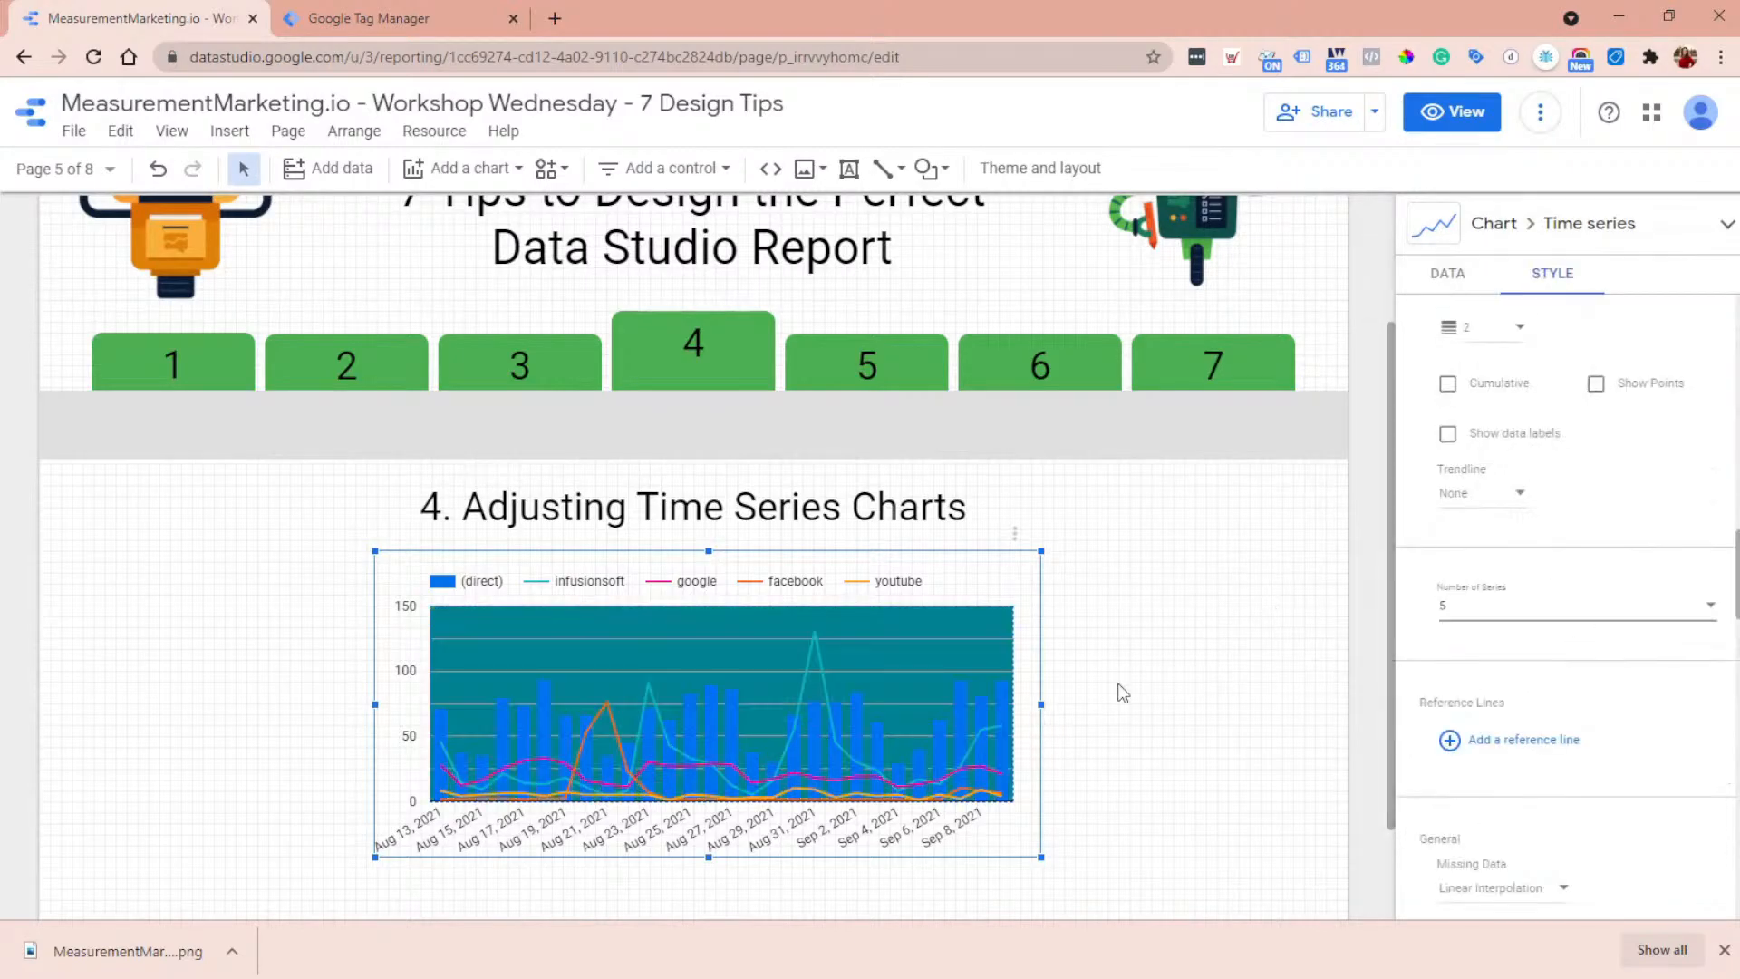
scroll(1498, 650, down, 4)
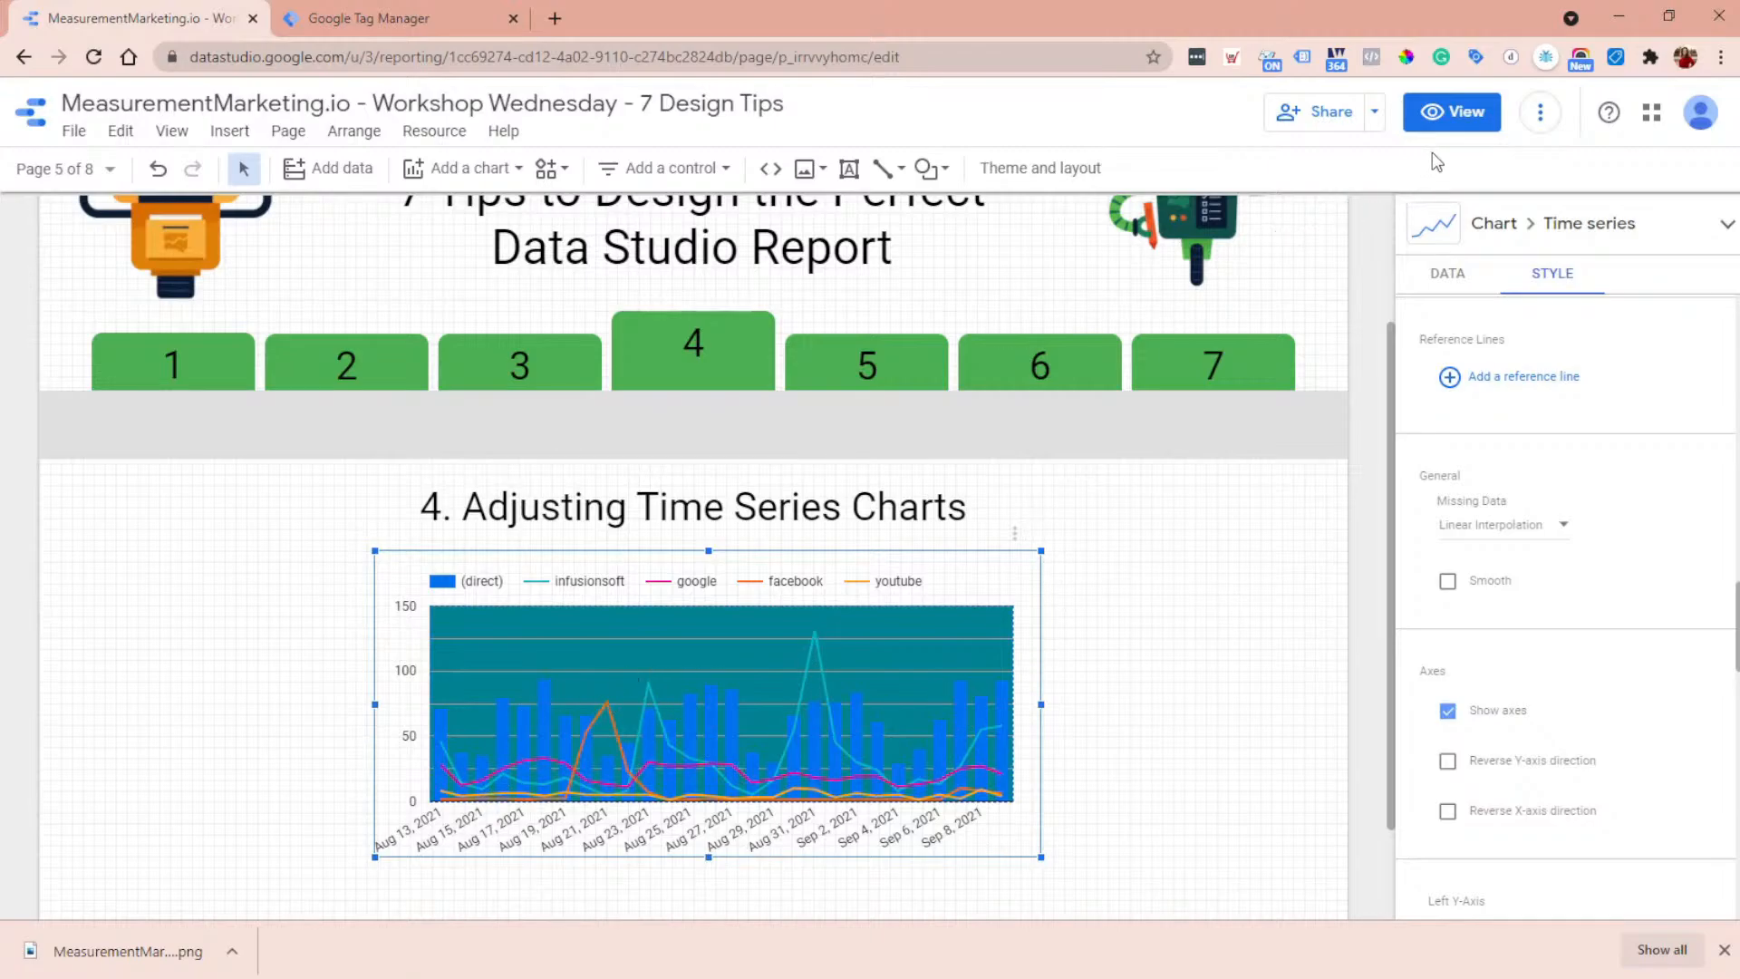
- Preview the report, go to page 5 on pie charts, and return to editing there
click(1453, 114)
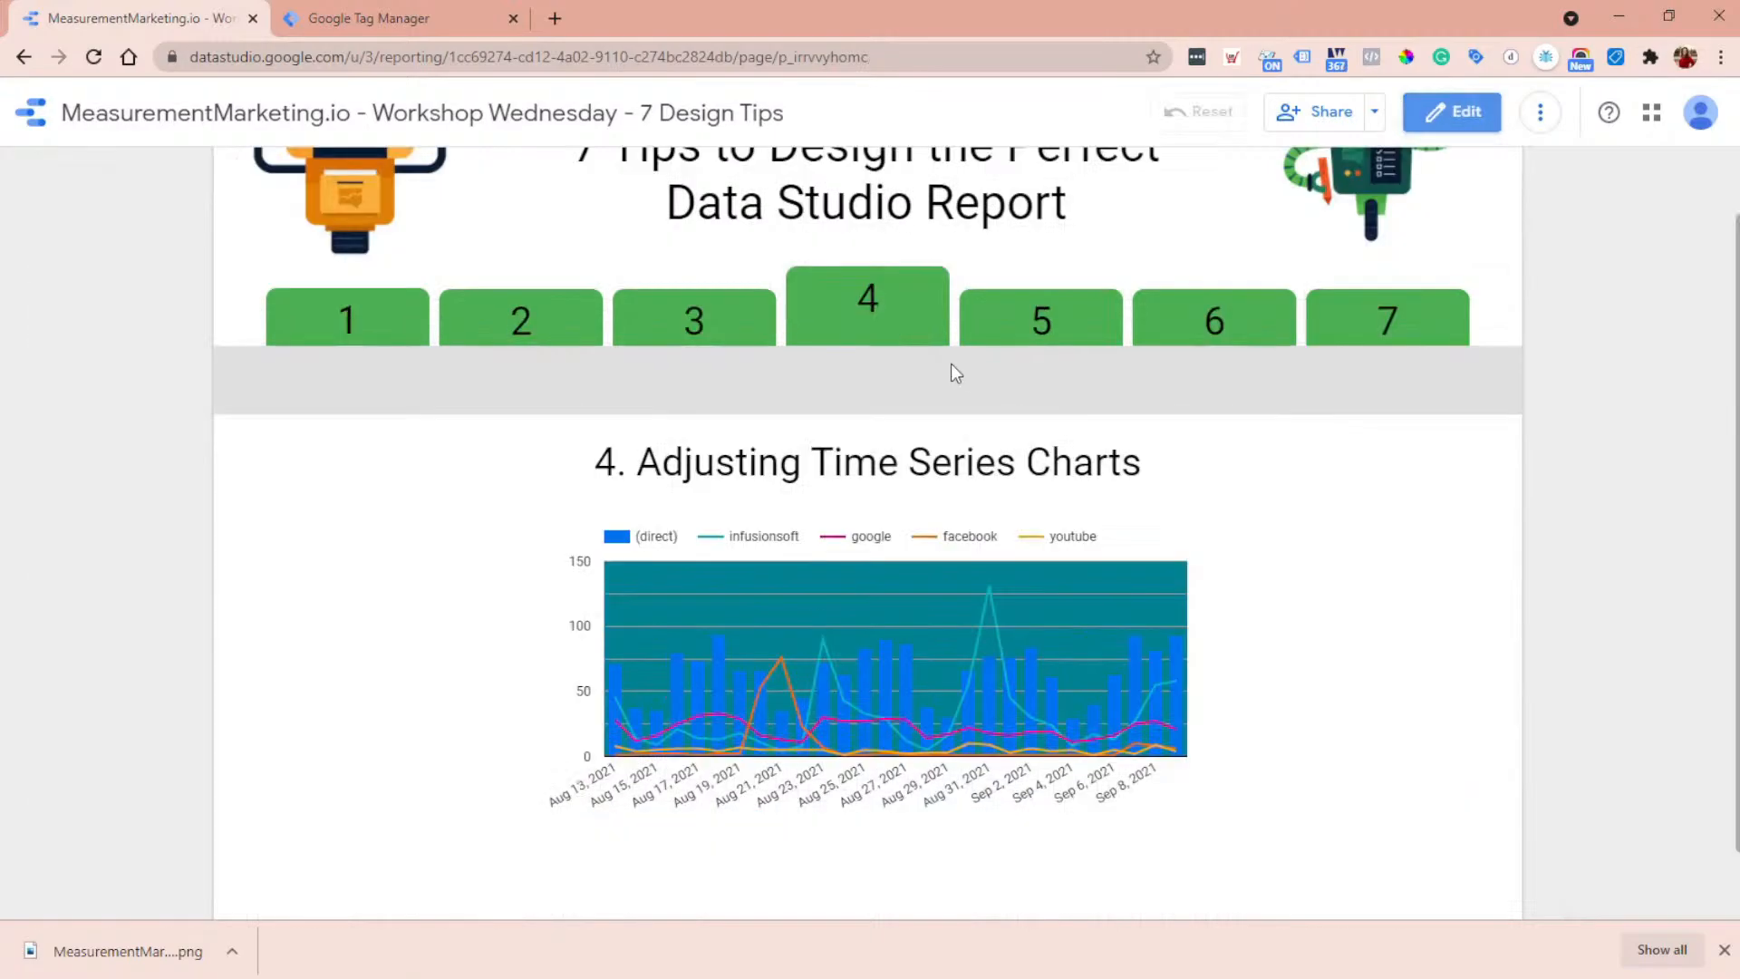
click(1051, 325)
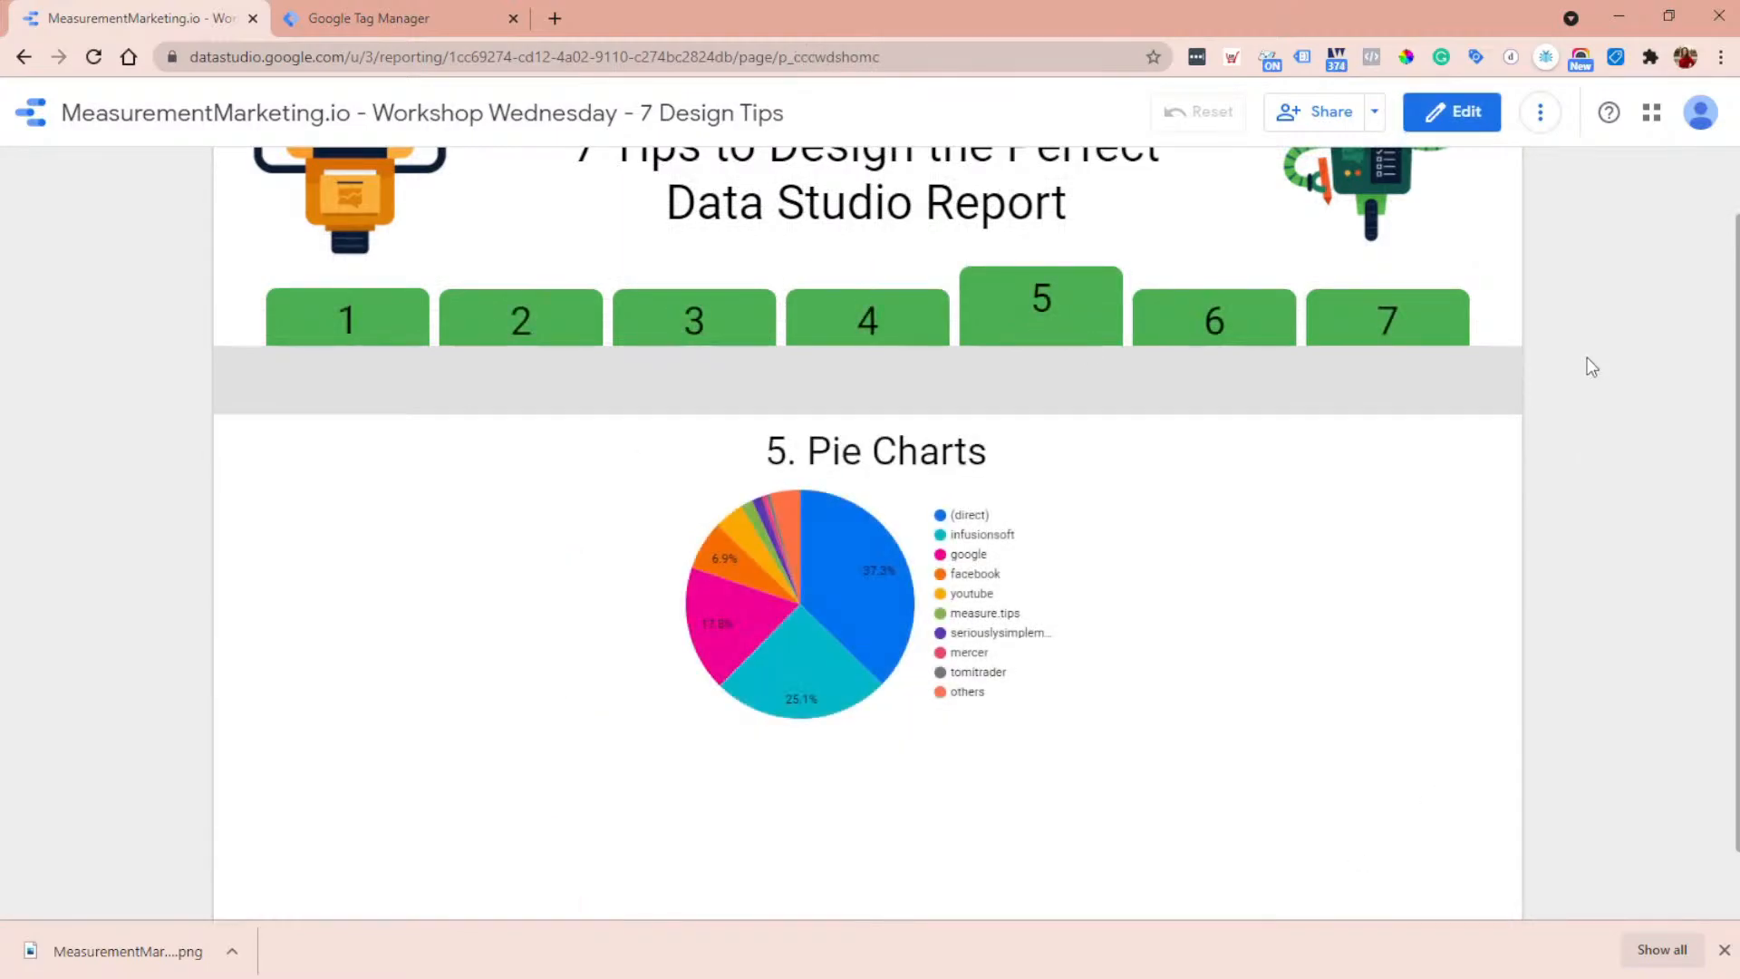
click(1467, 118)
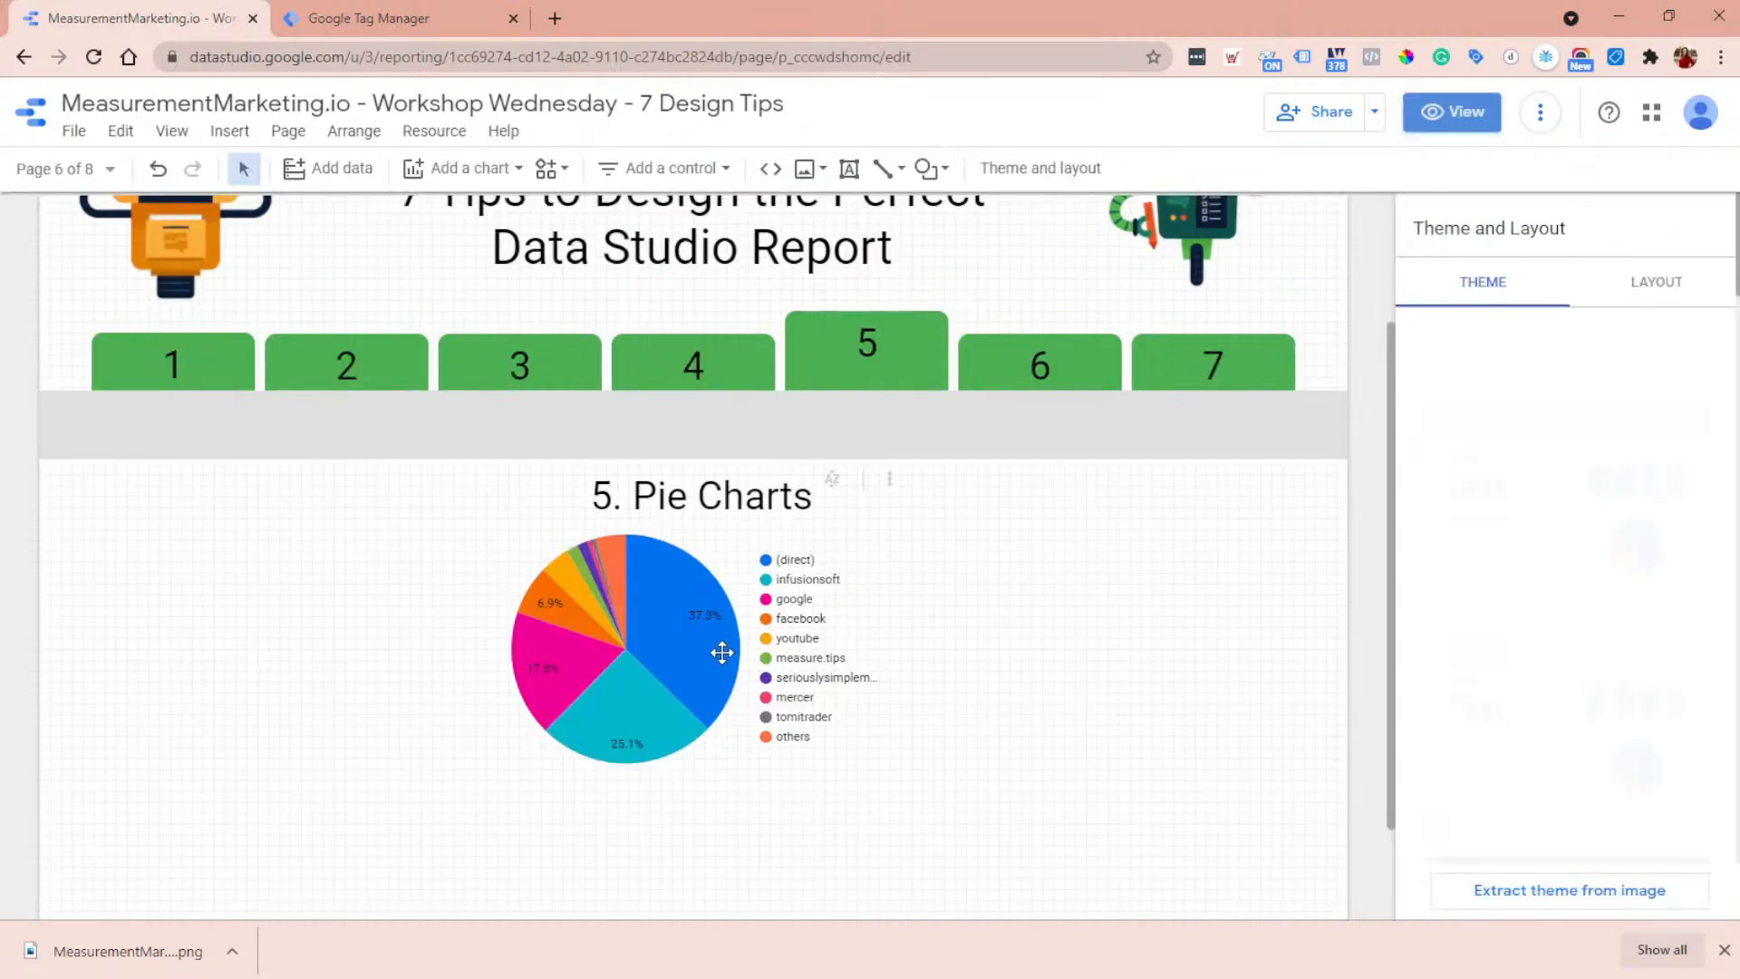
- Limit the pie chart to 5 slices
click(669, 629)
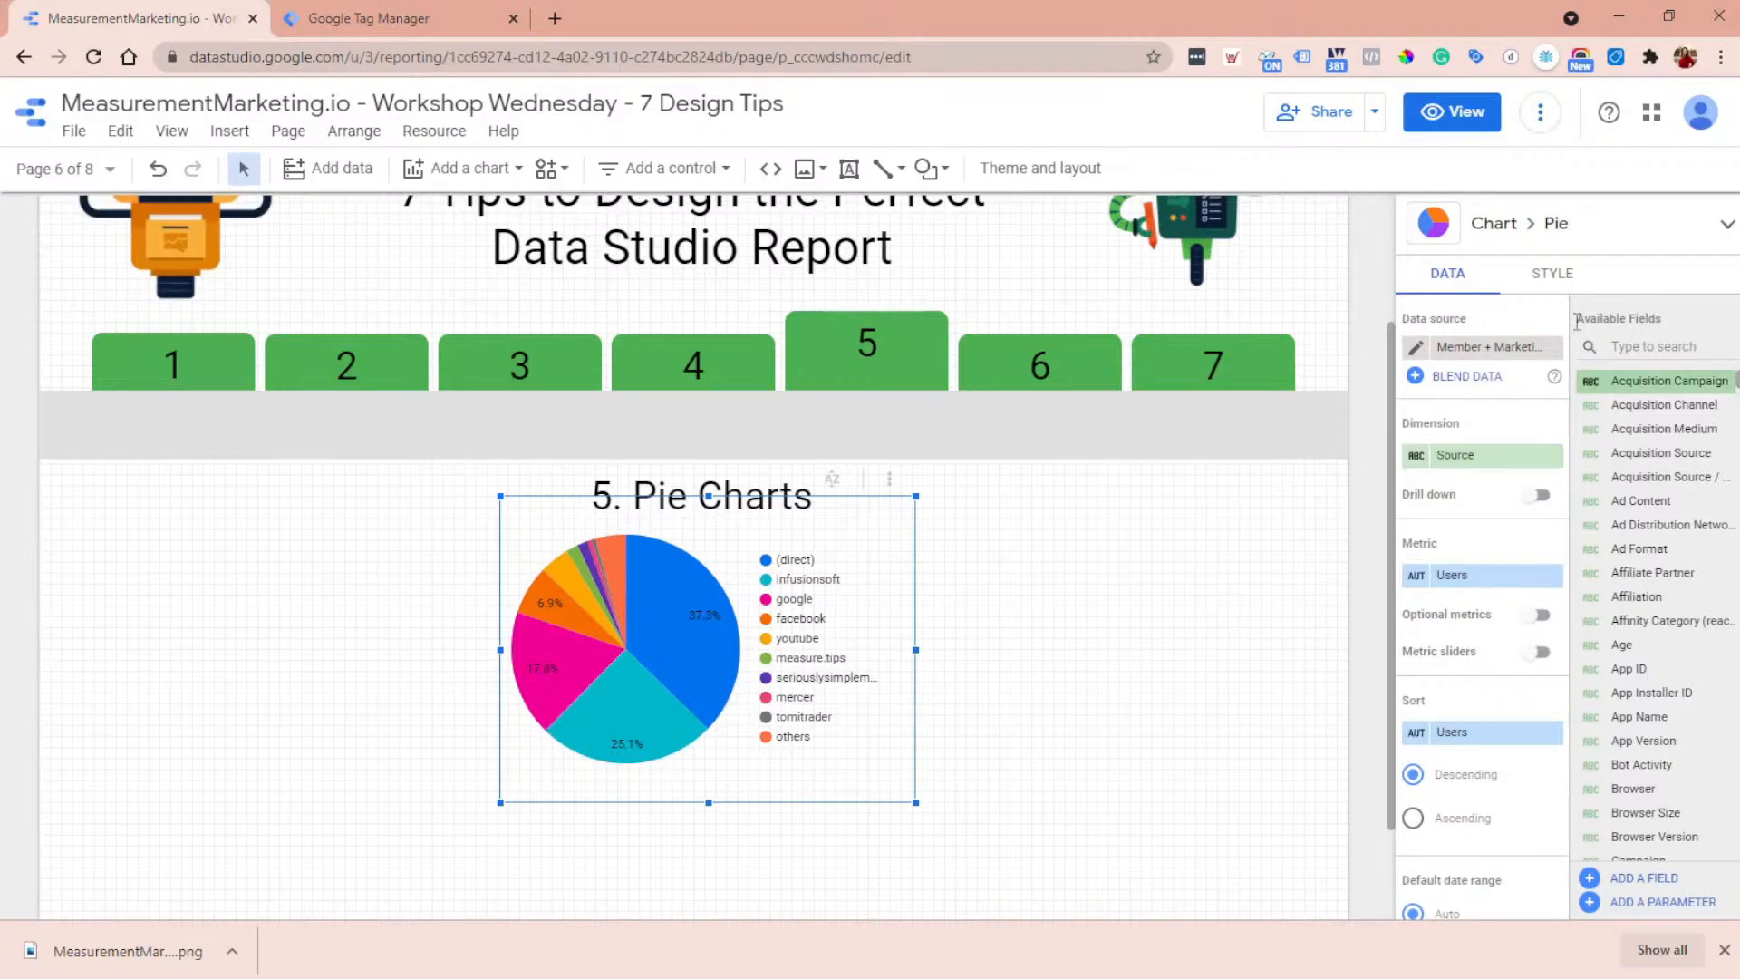
click(1565, 287)
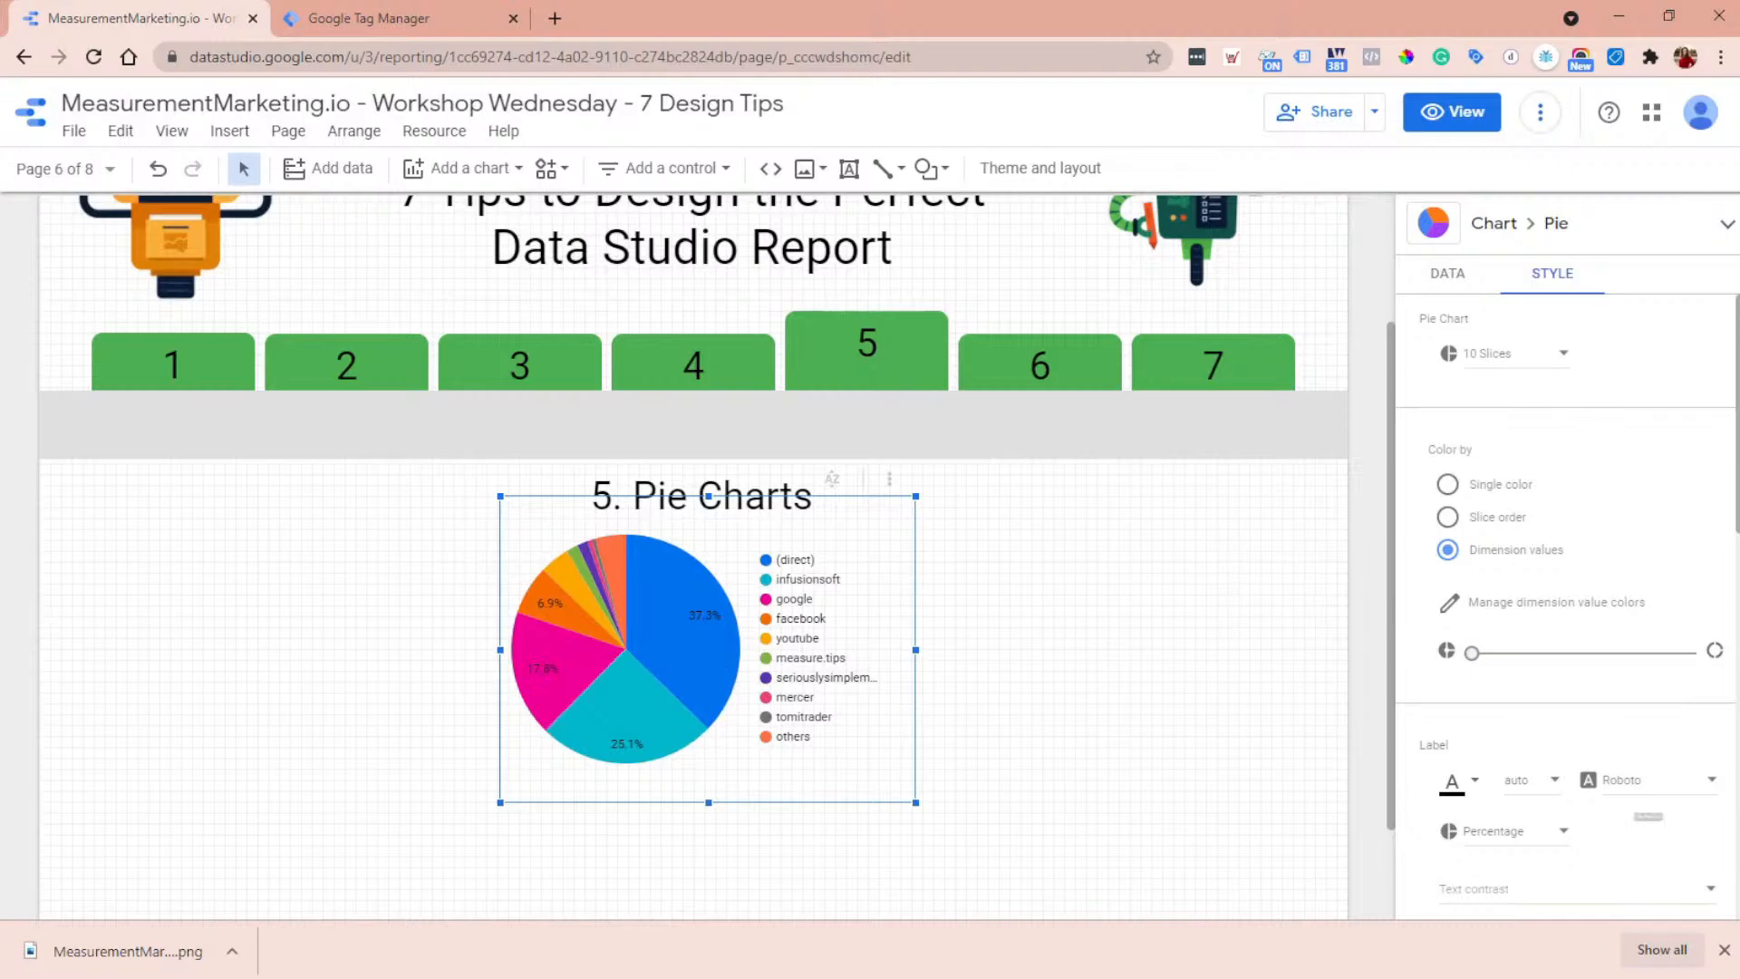
click(1497, 353)
scroll(1534, 380, up, 3)
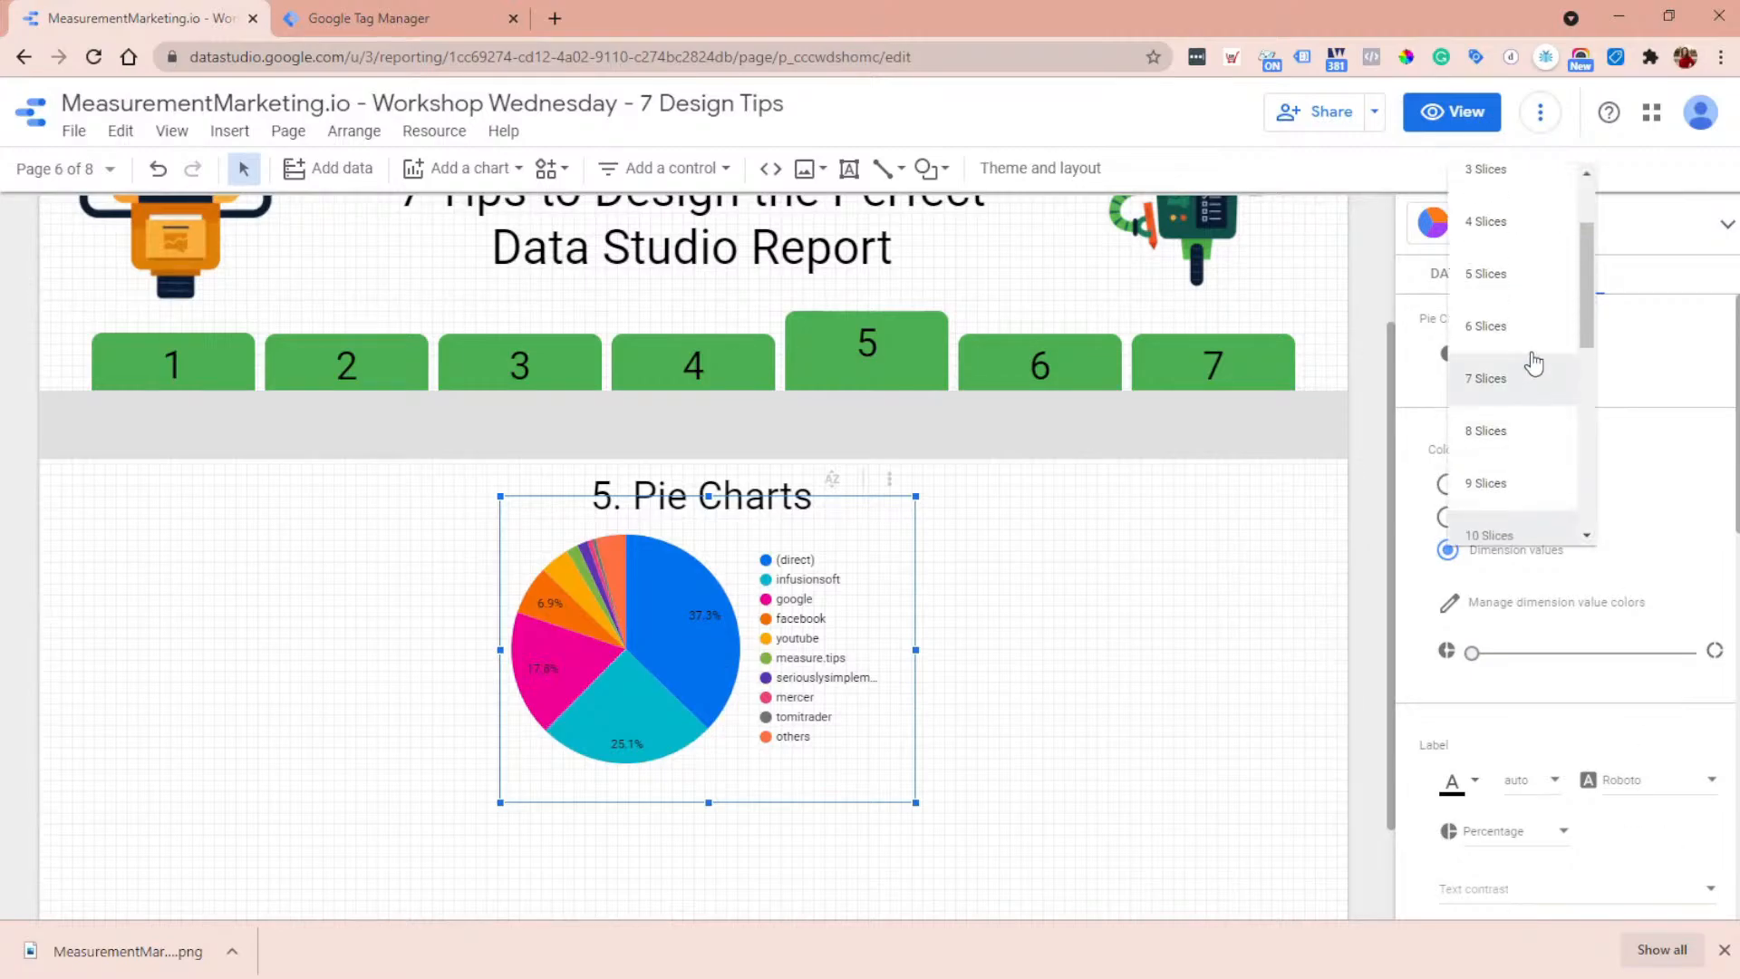
click(1512, 289)
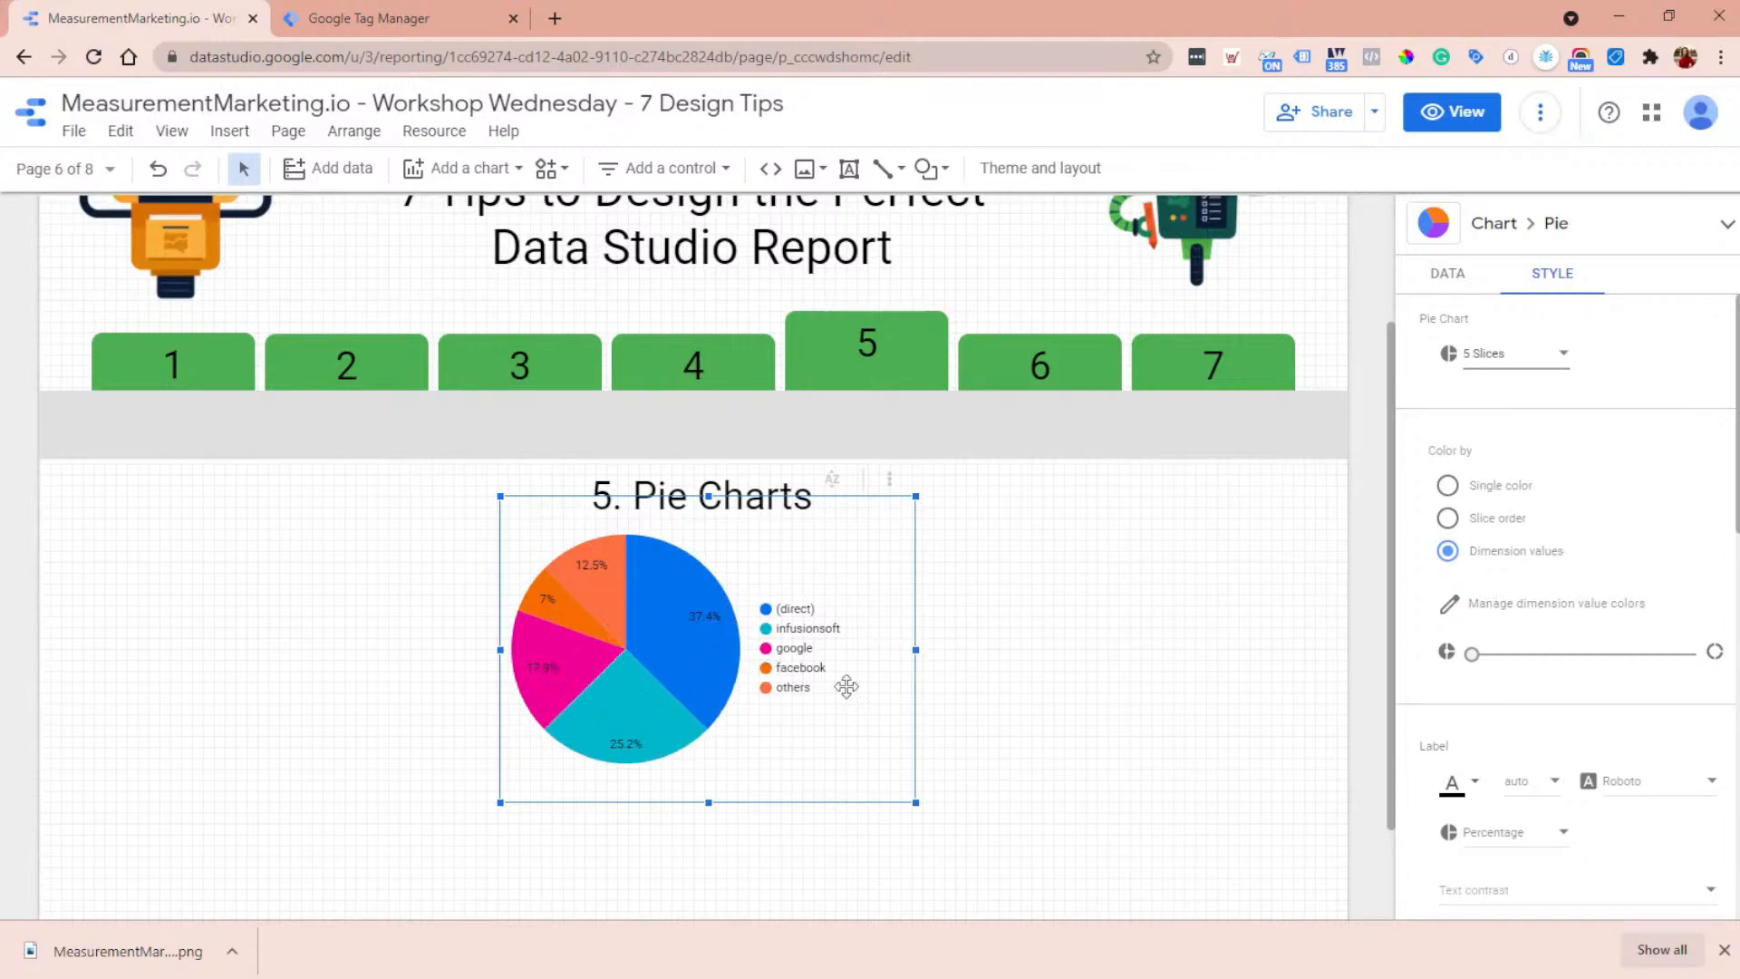
- Open the pie chart's dimension value colors and go to the traffic source values such as google and facebook
click(1511, 605)
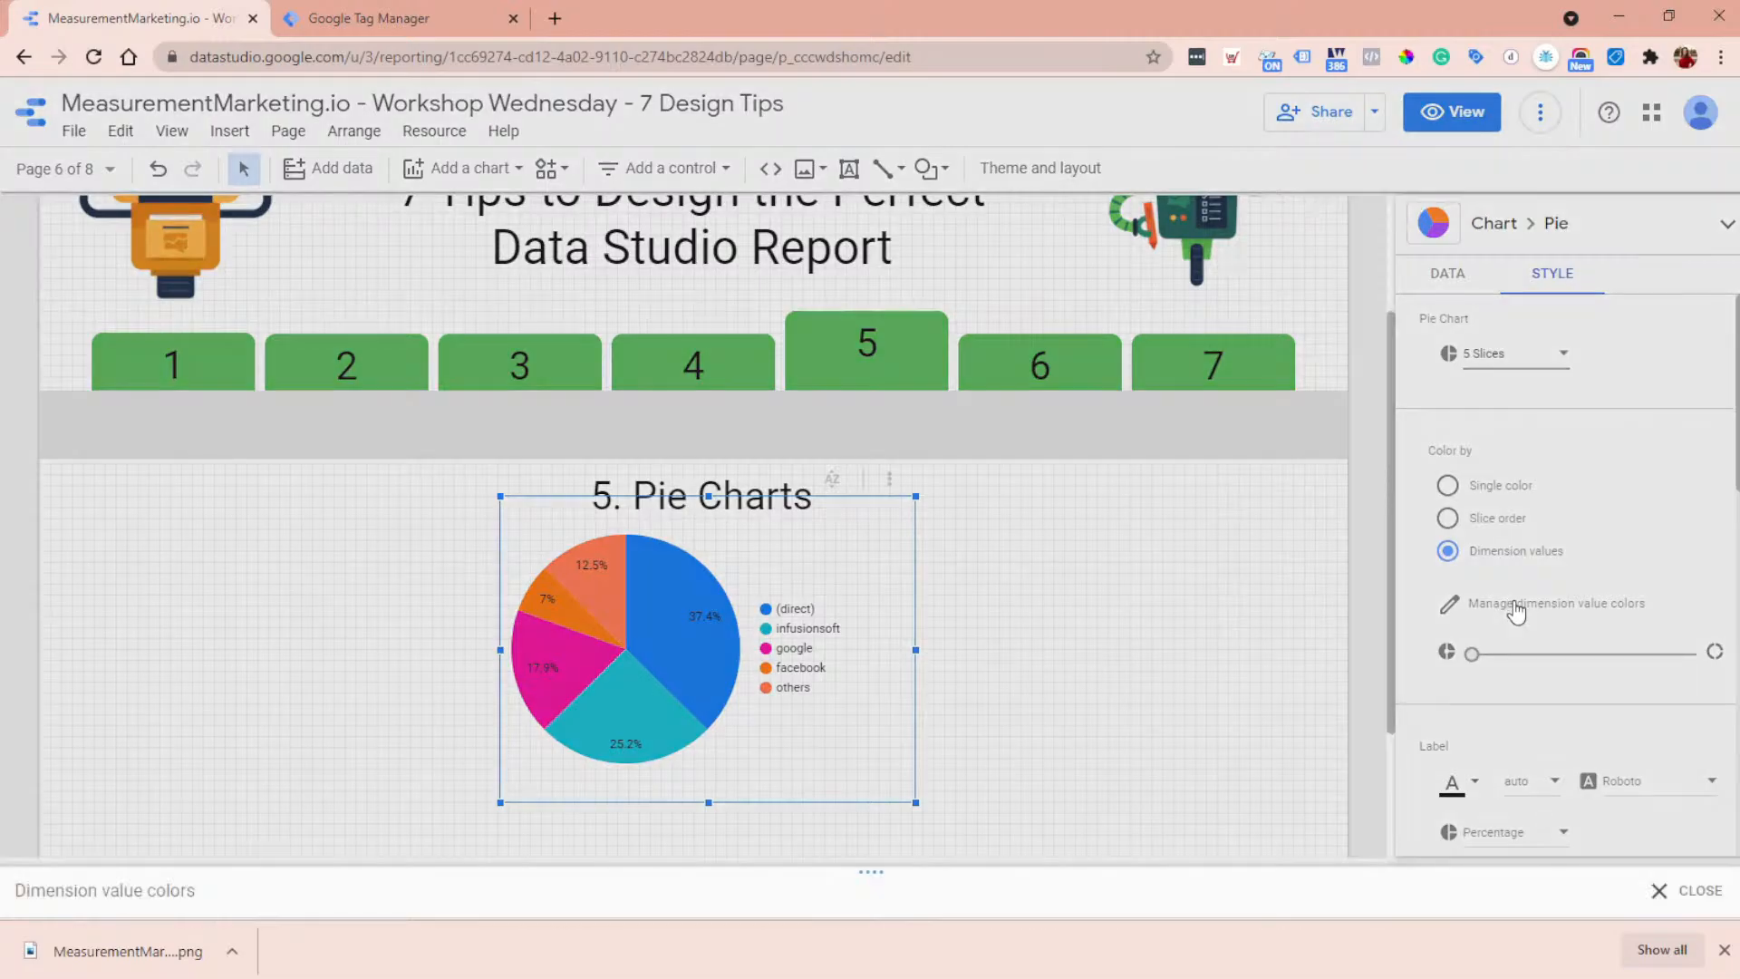
click(1700, 482)
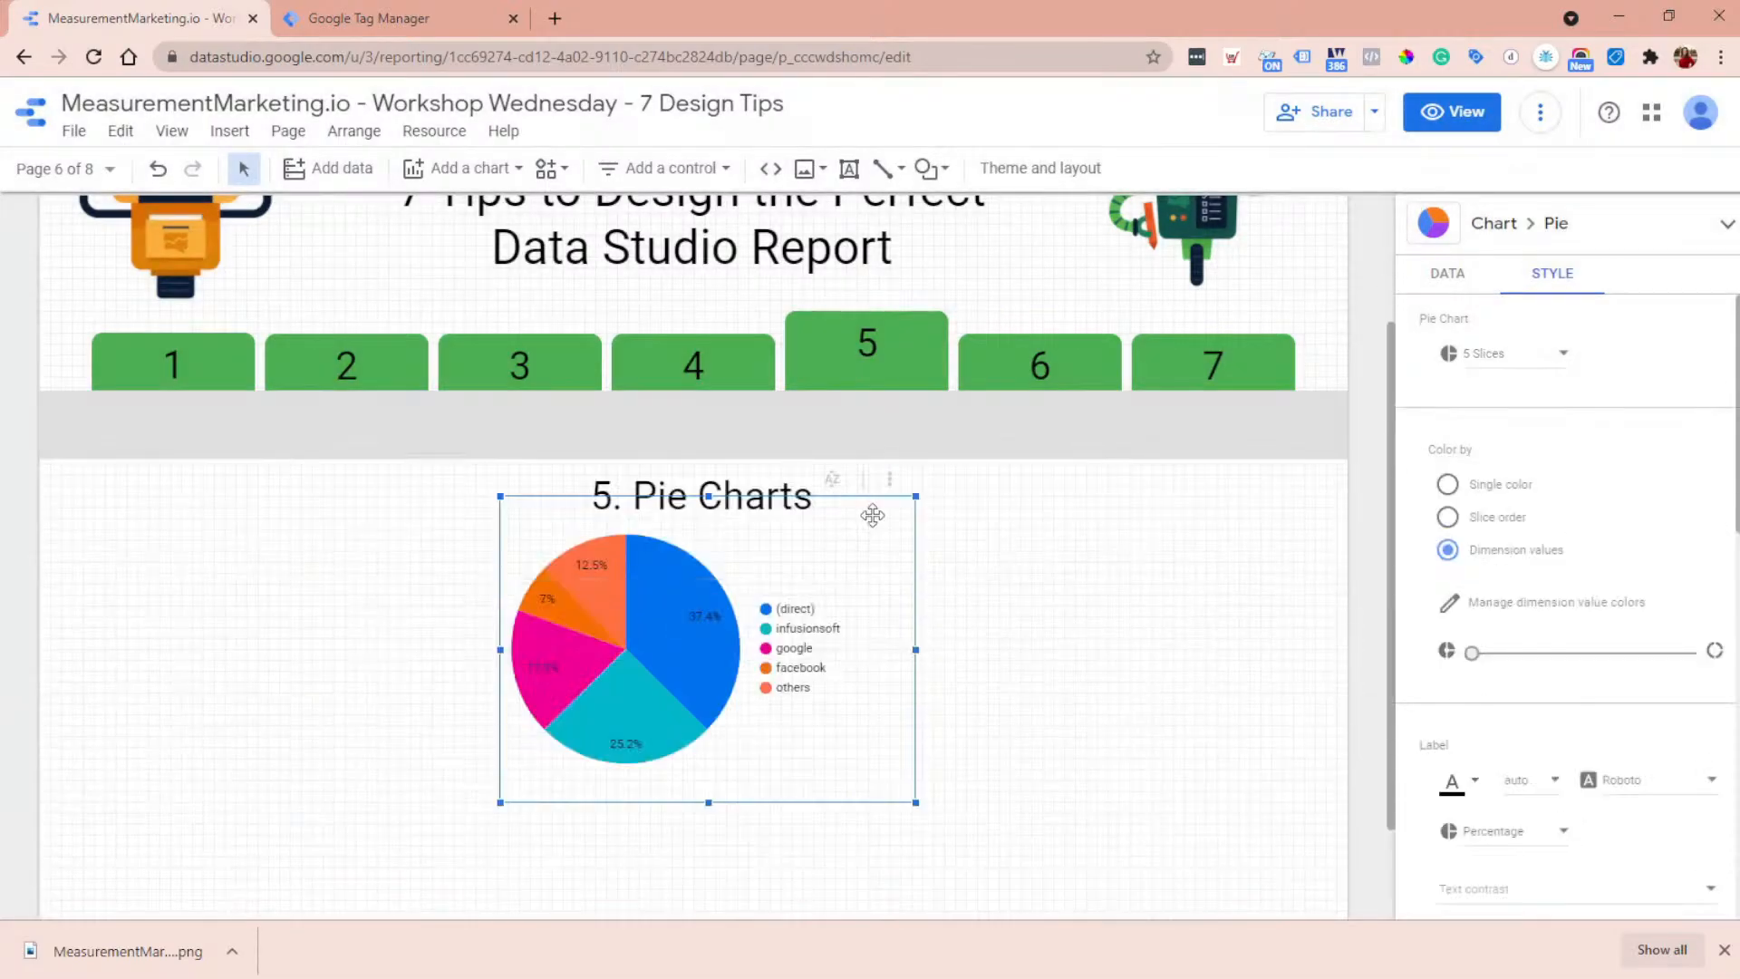
click(1505, 608)
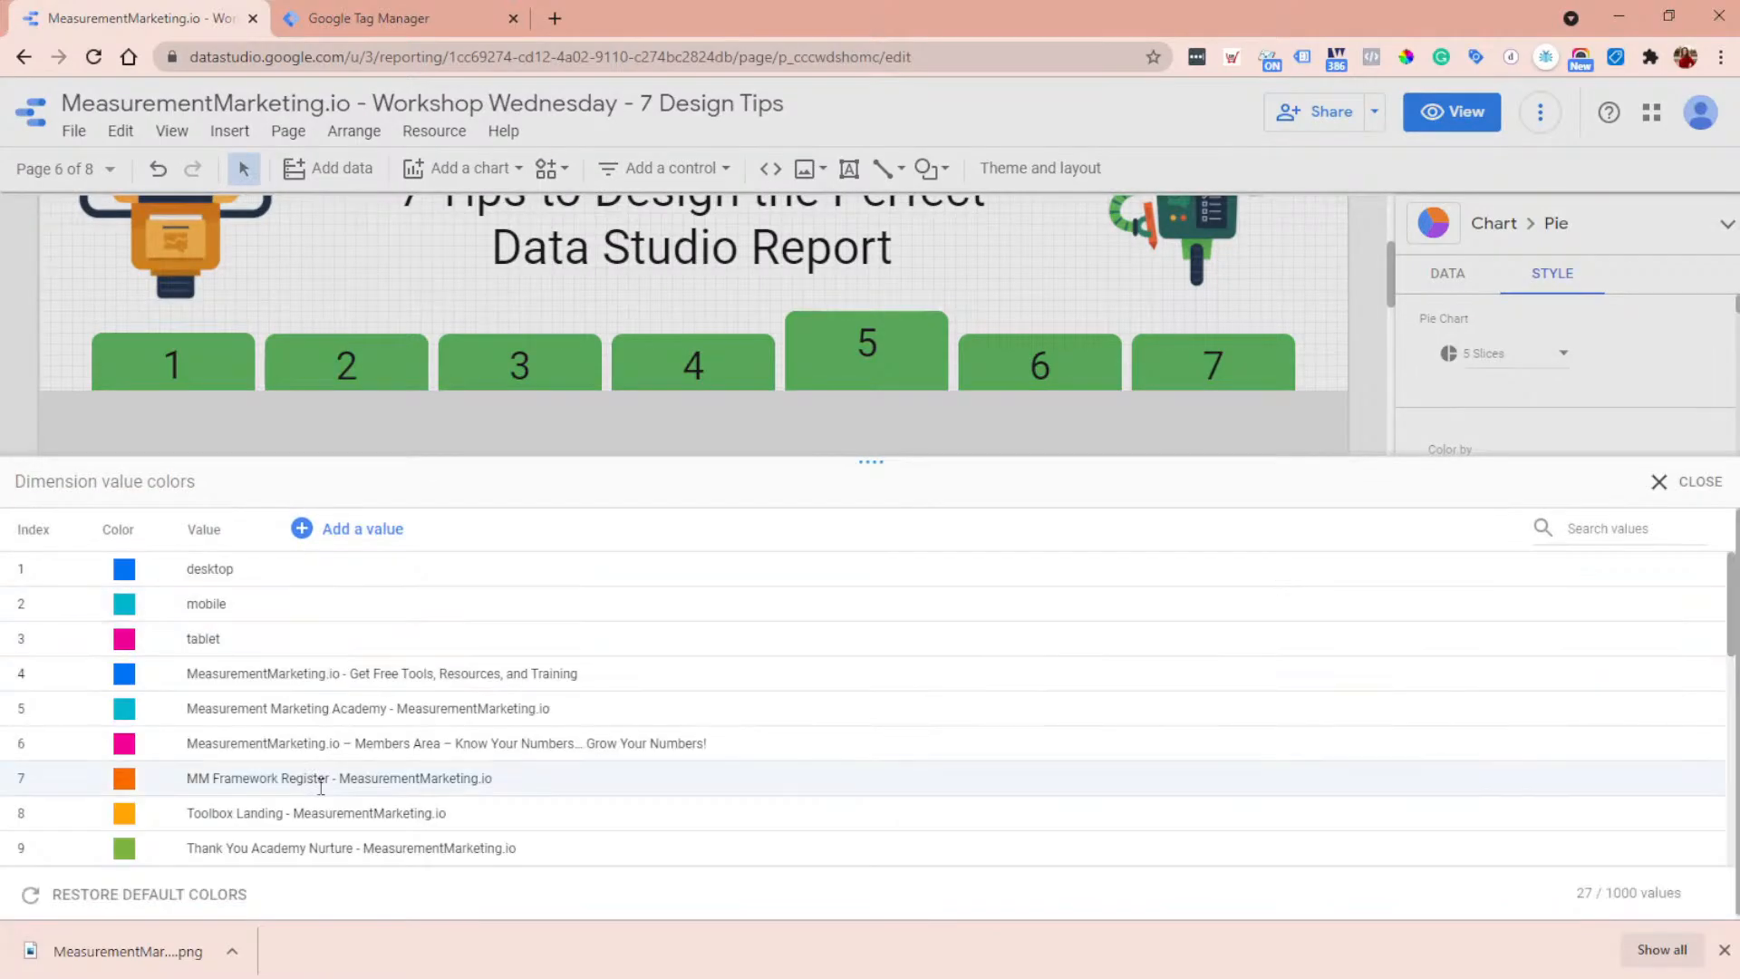
scroll(339, 678, down, 2)
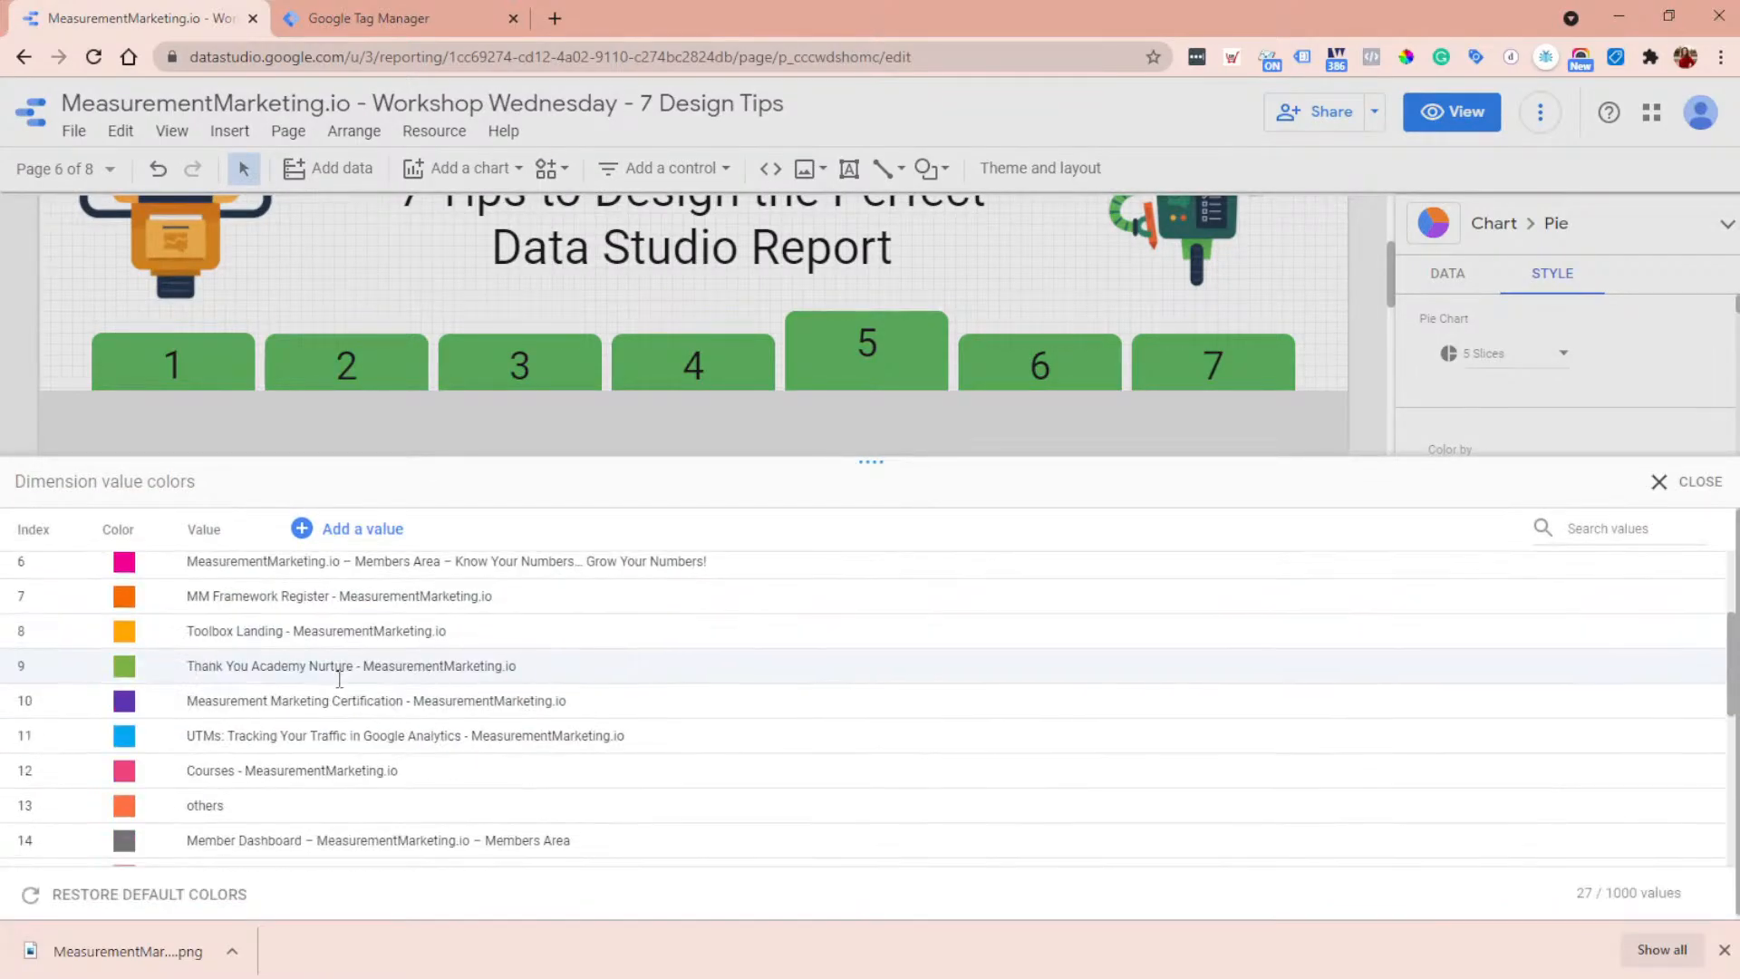
scroll(337, 677, down, 5)
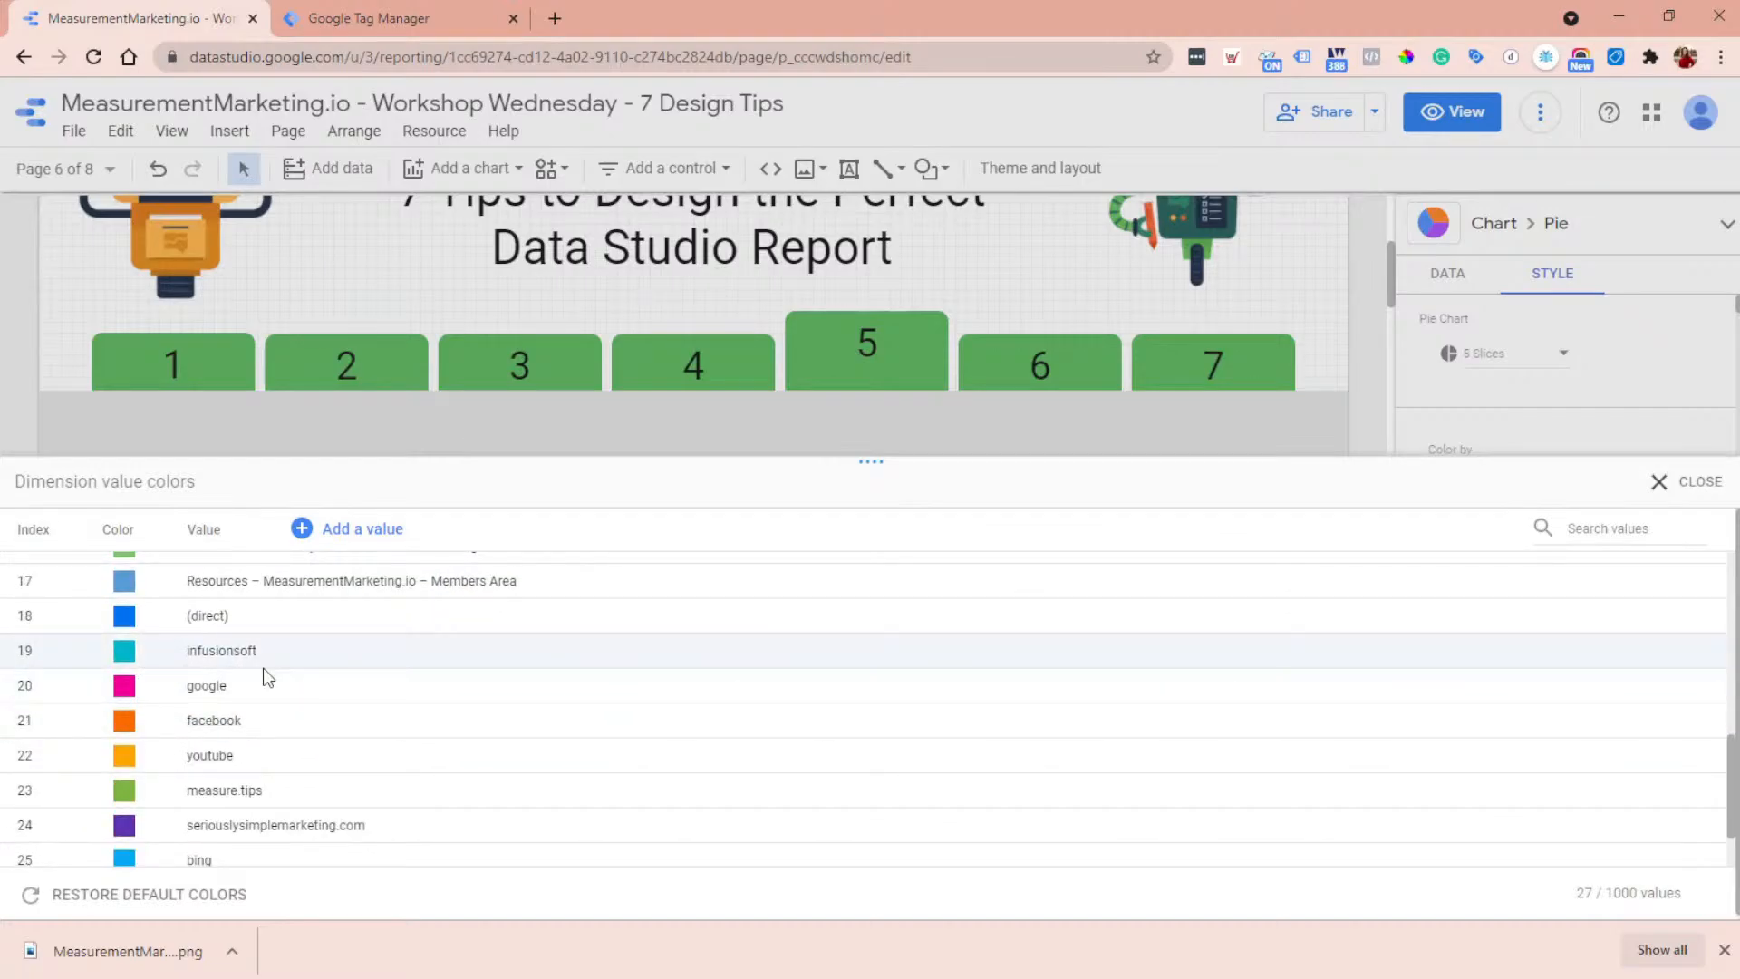
click(124, 723)
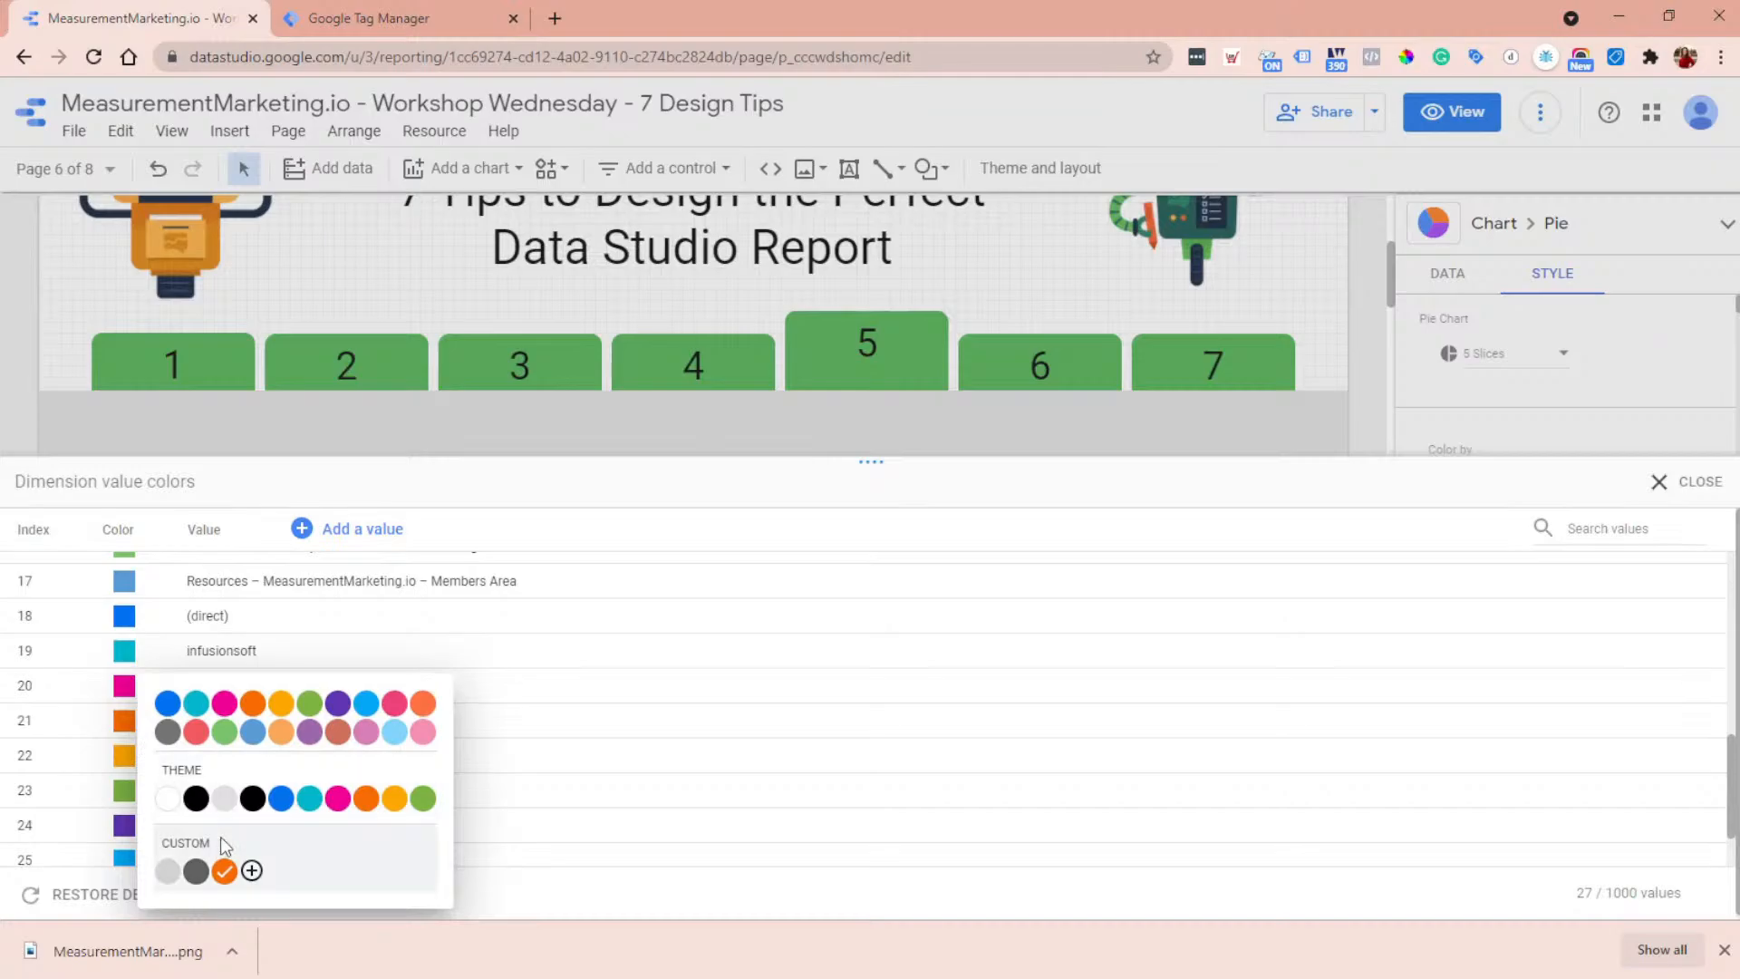
click(252, 872)
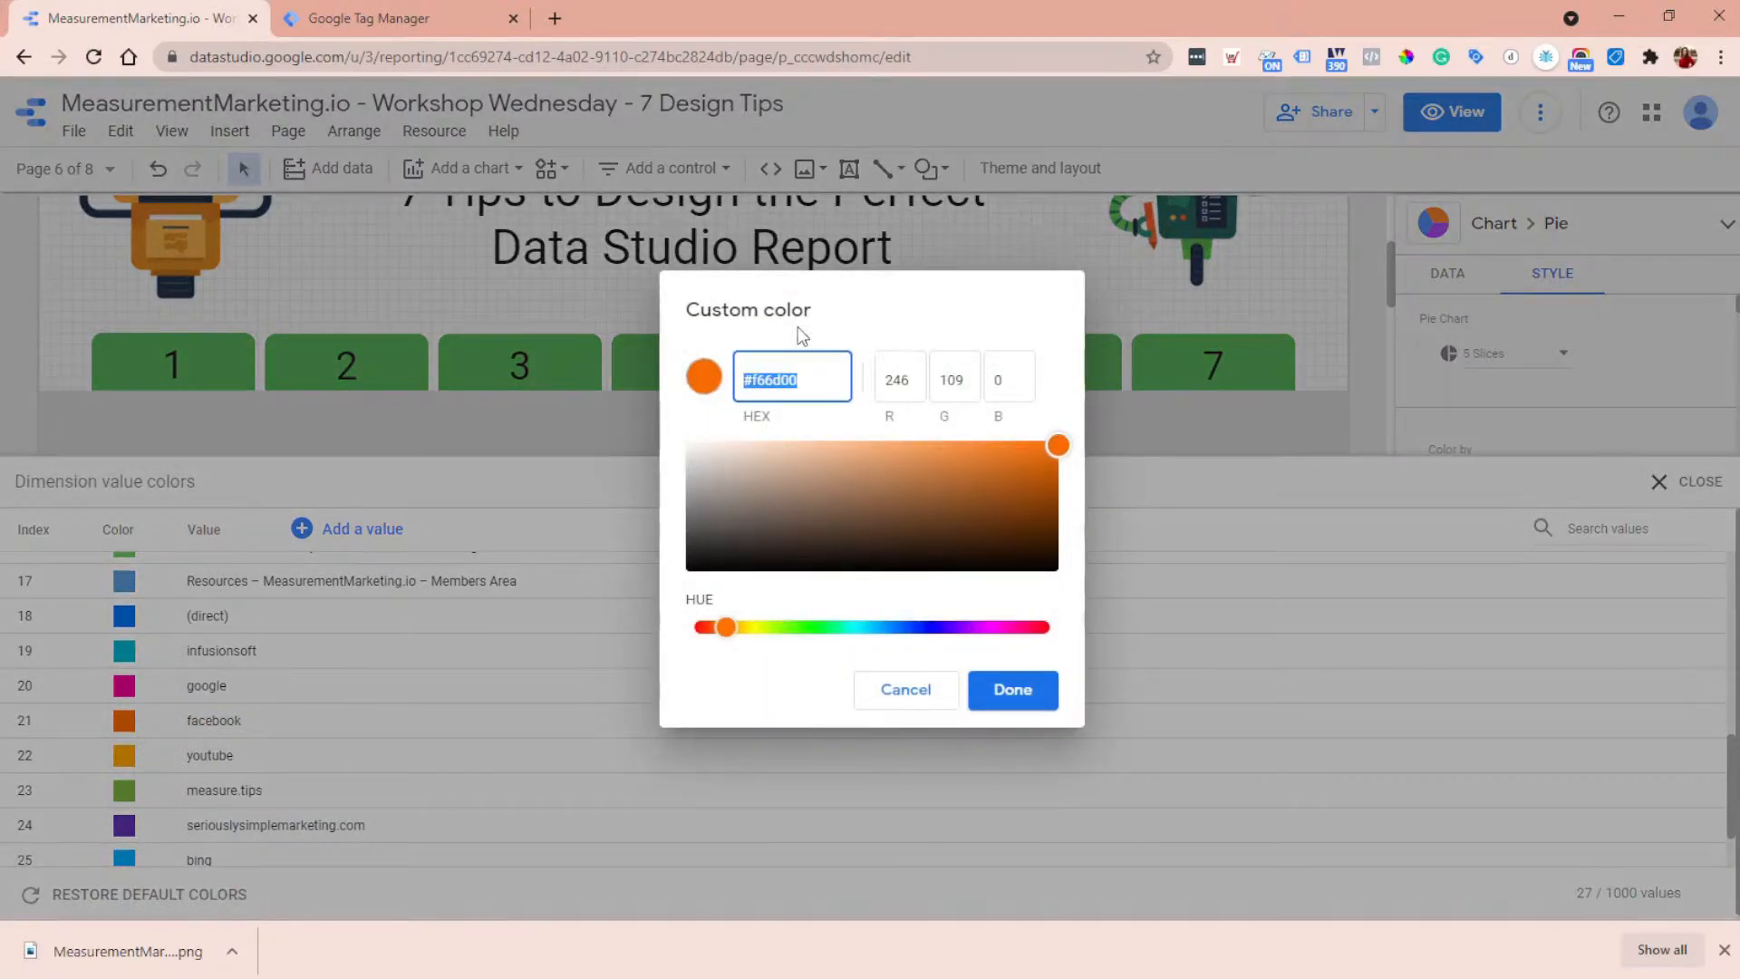
click(912, 686)
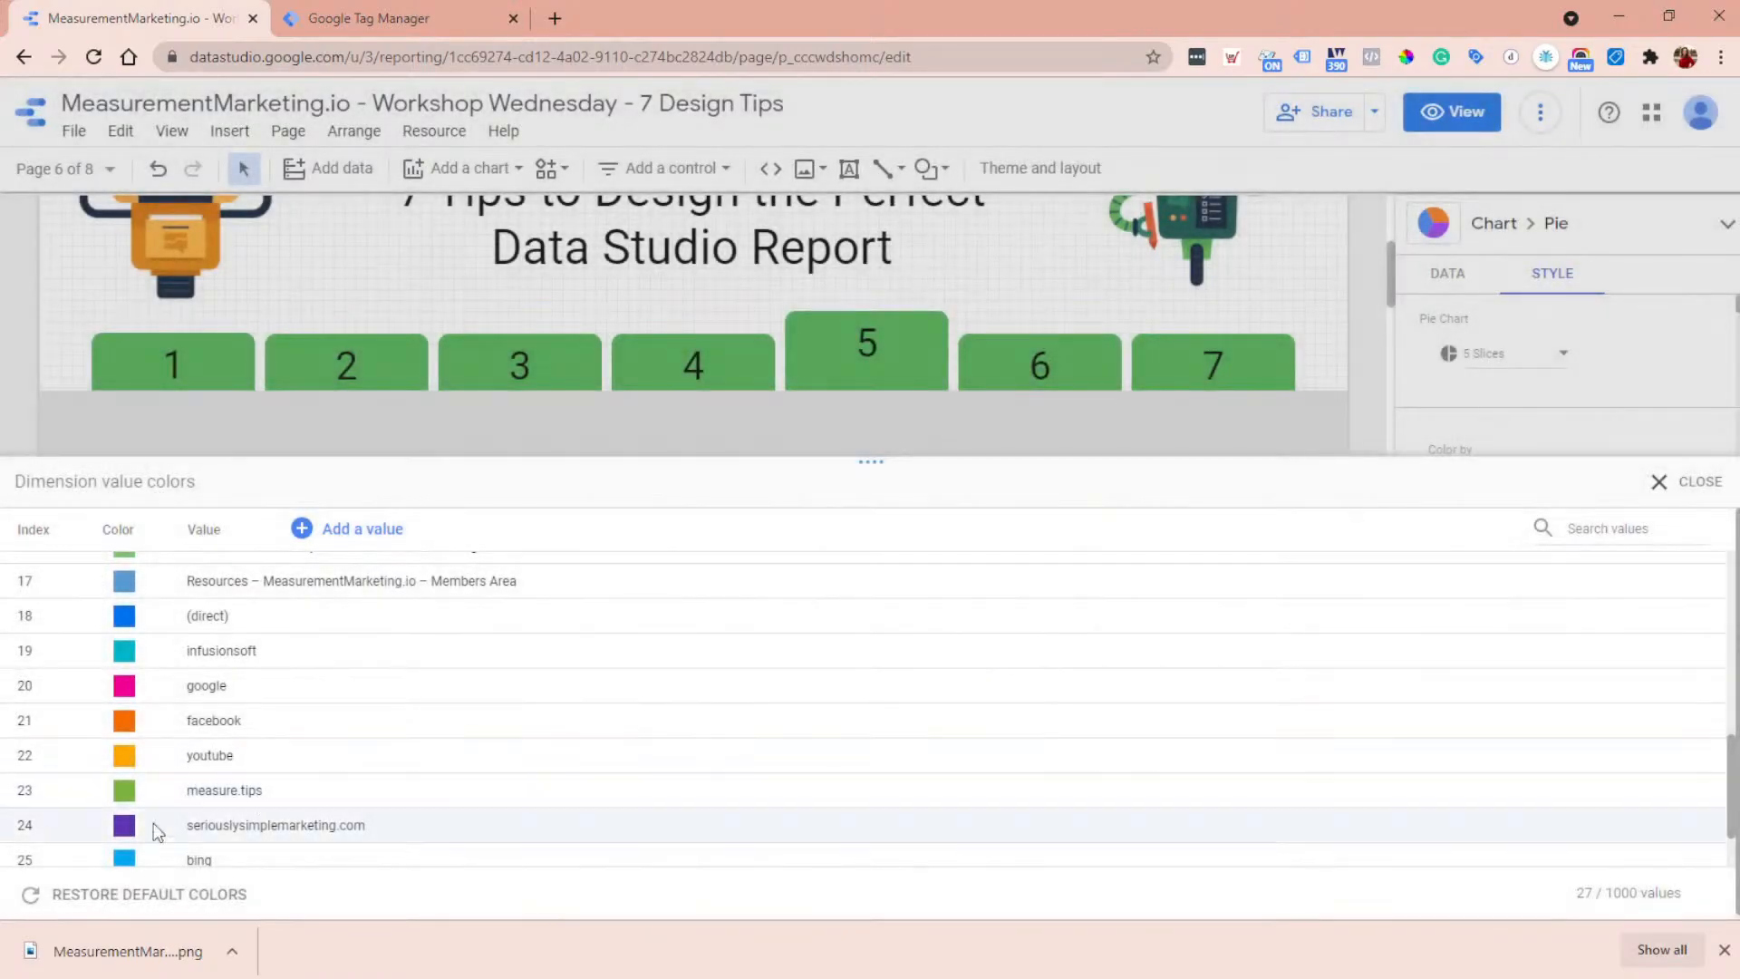
- Set the dimension value color of facebook to blue and that of google to orange
click(129, 723)
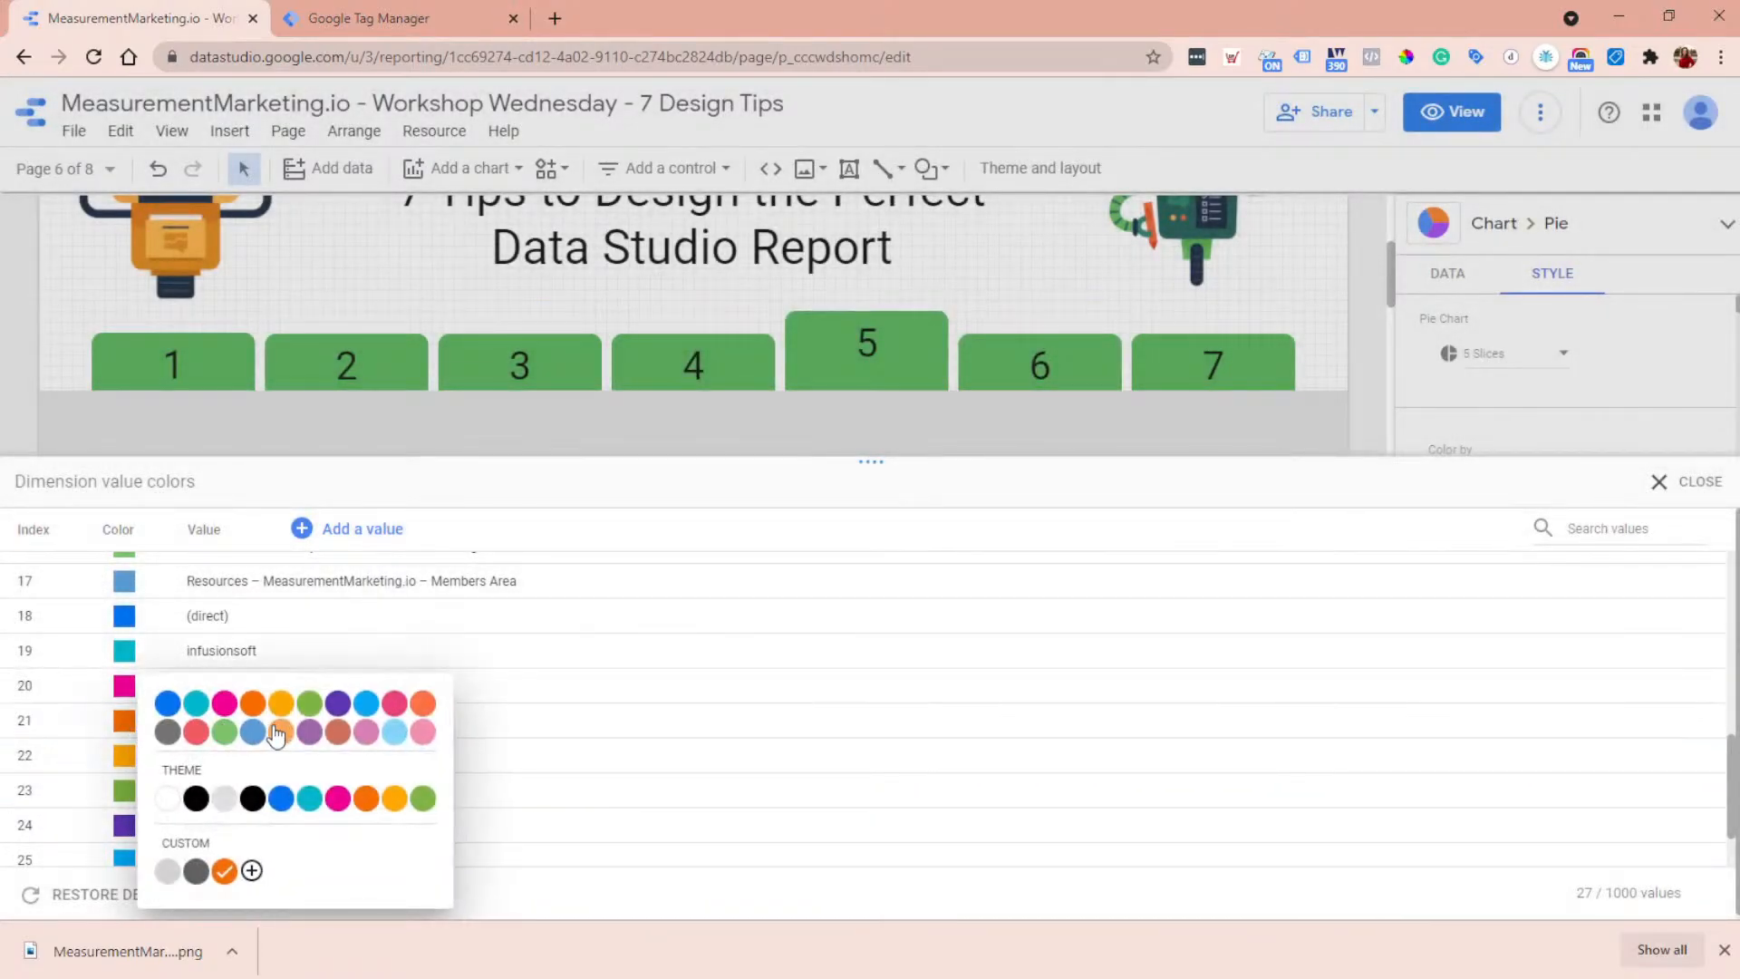
click(170, 711)
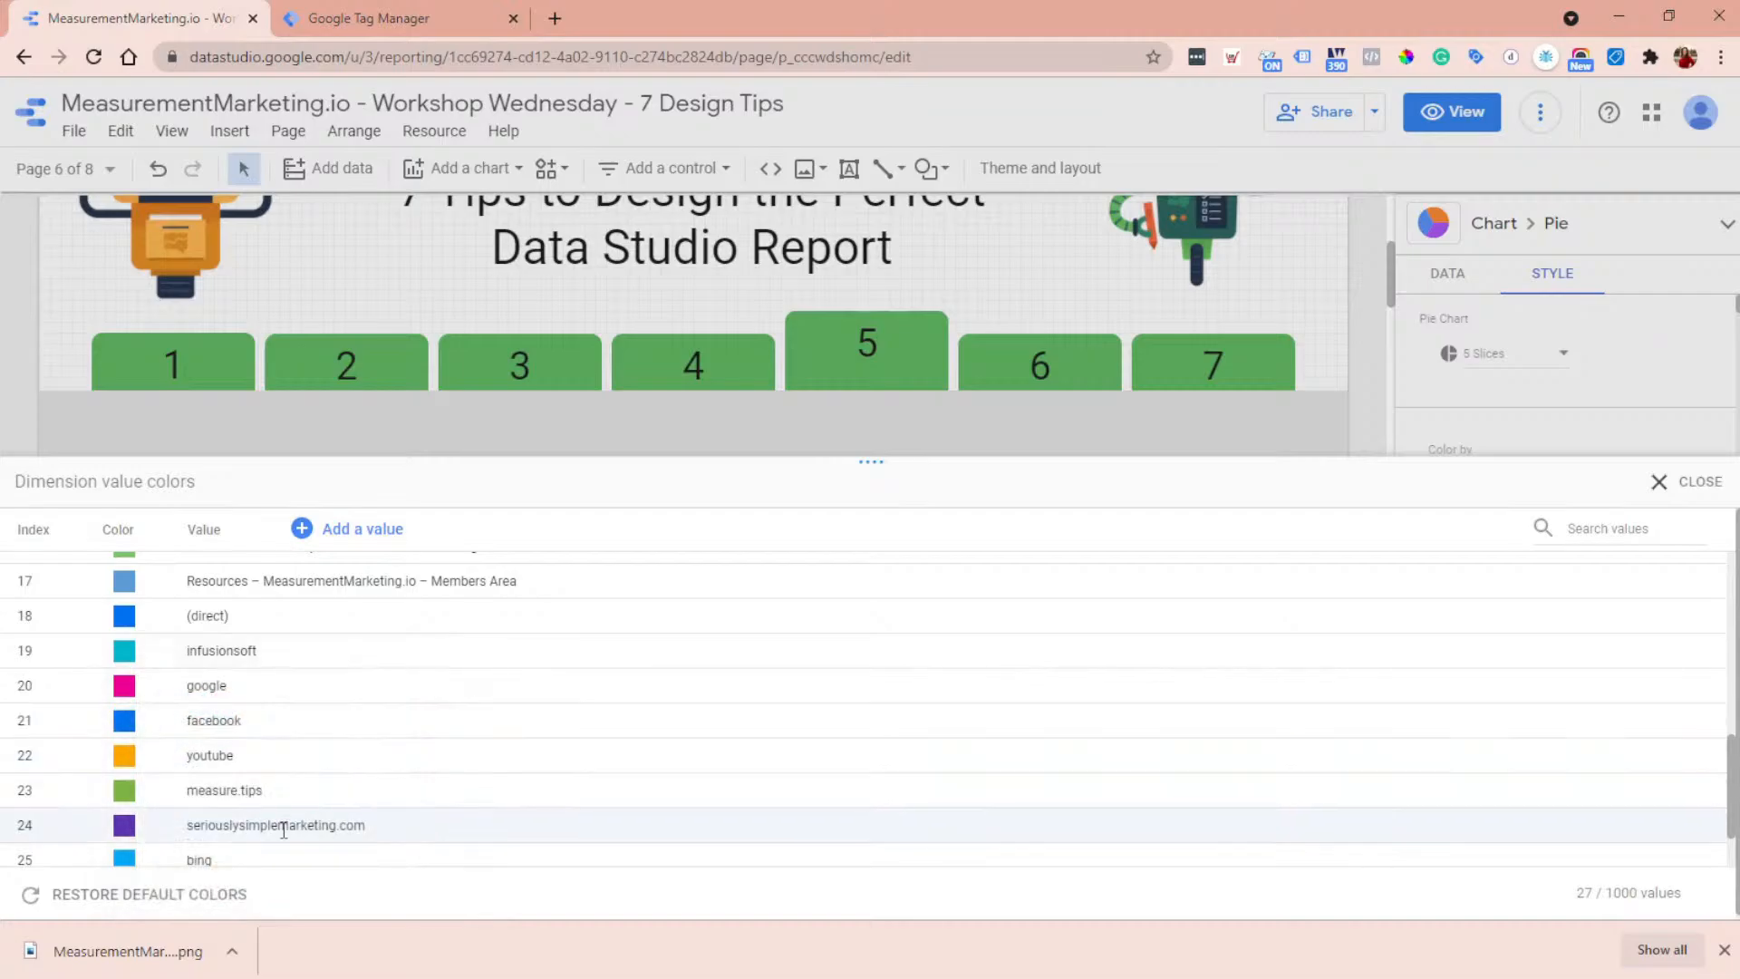
click(125, 686)
click(366, 794)
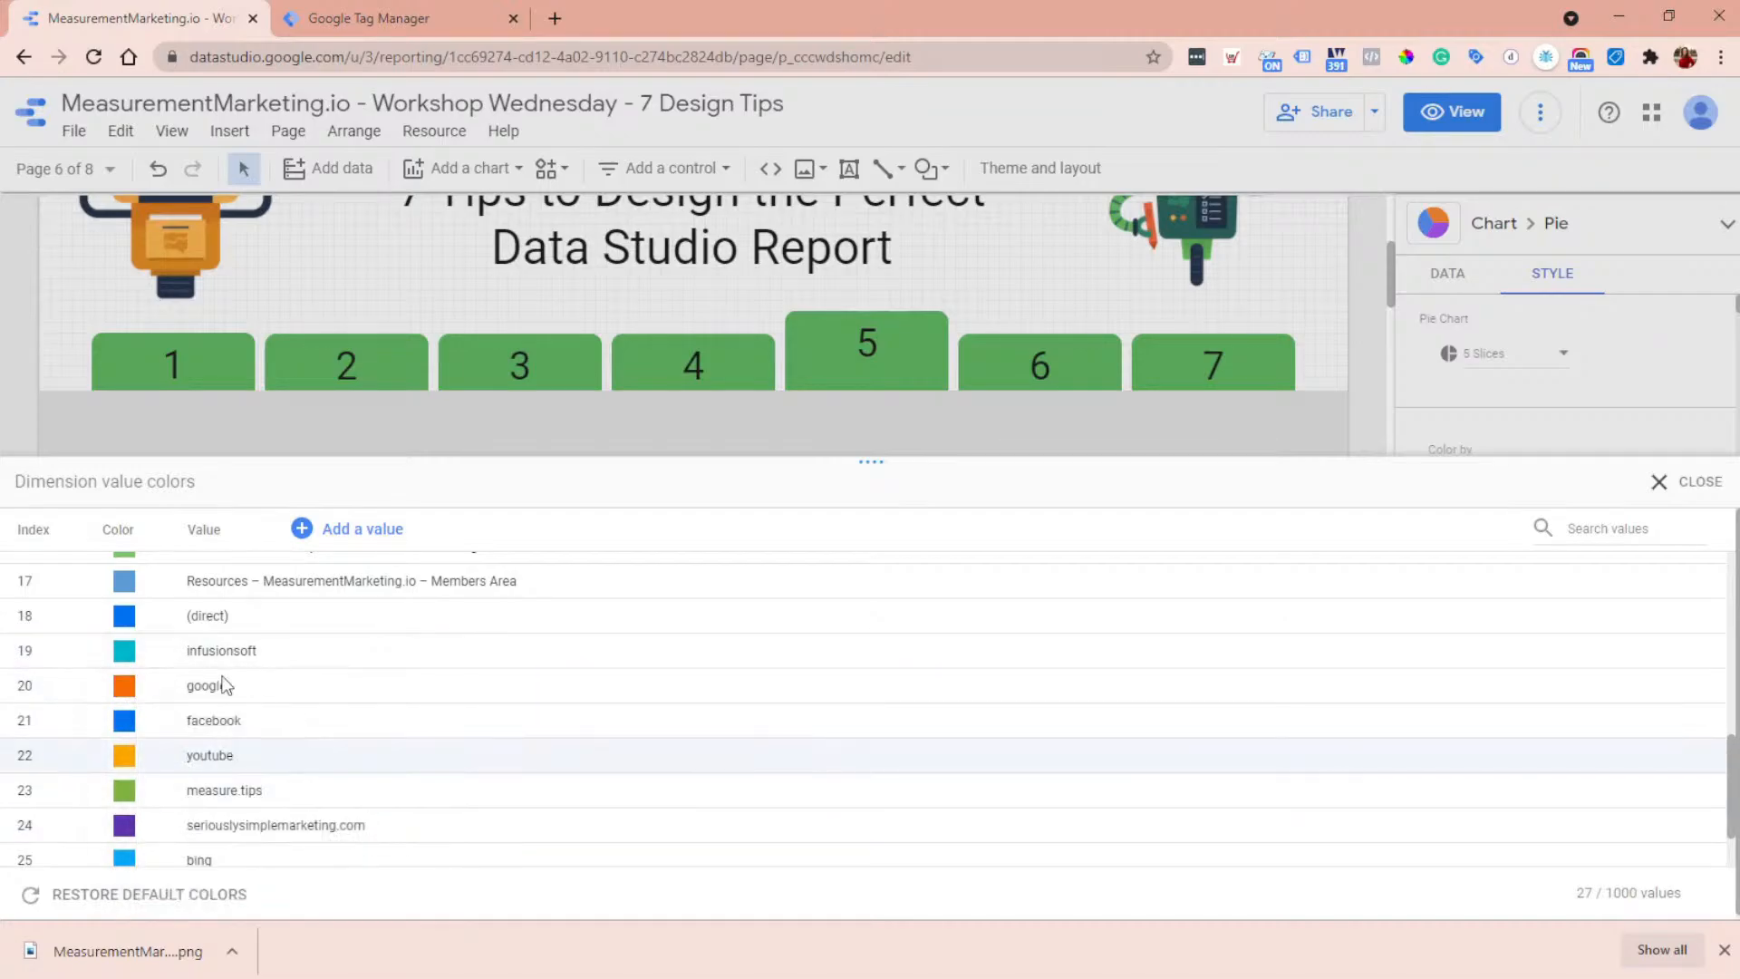
- Set the dimension value color of (direct) to dark gray and that of infusionsoft to amber yellow
click(127, 616)
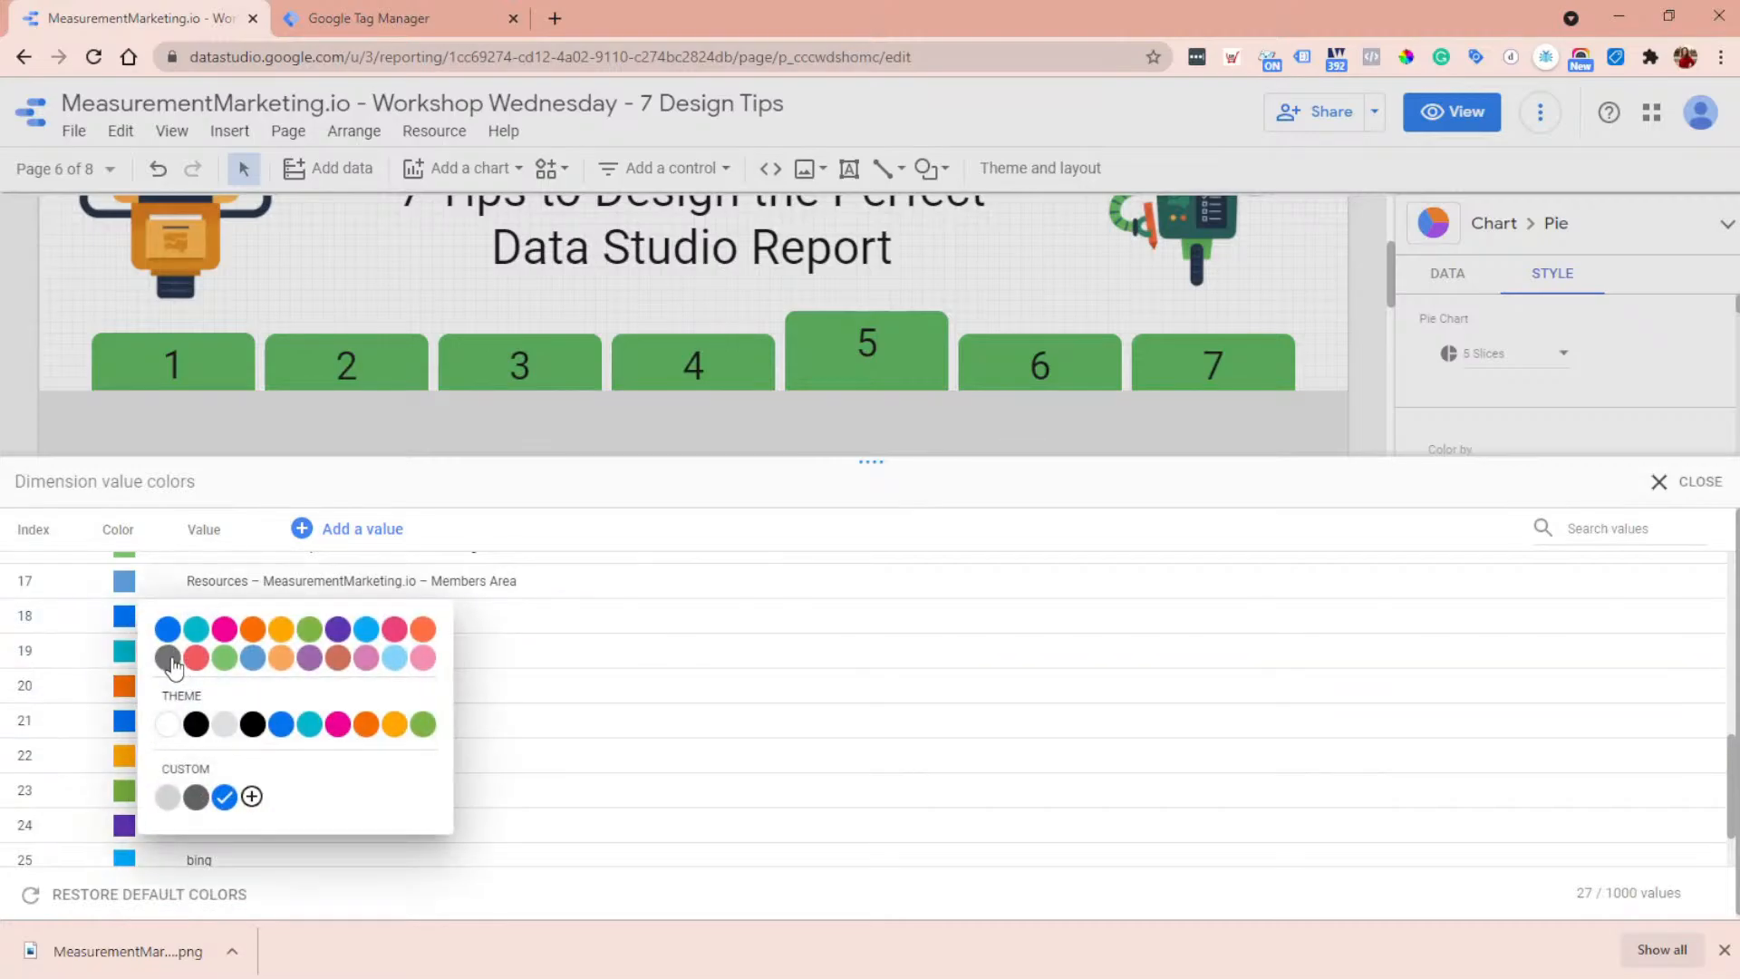
click(171, 657)
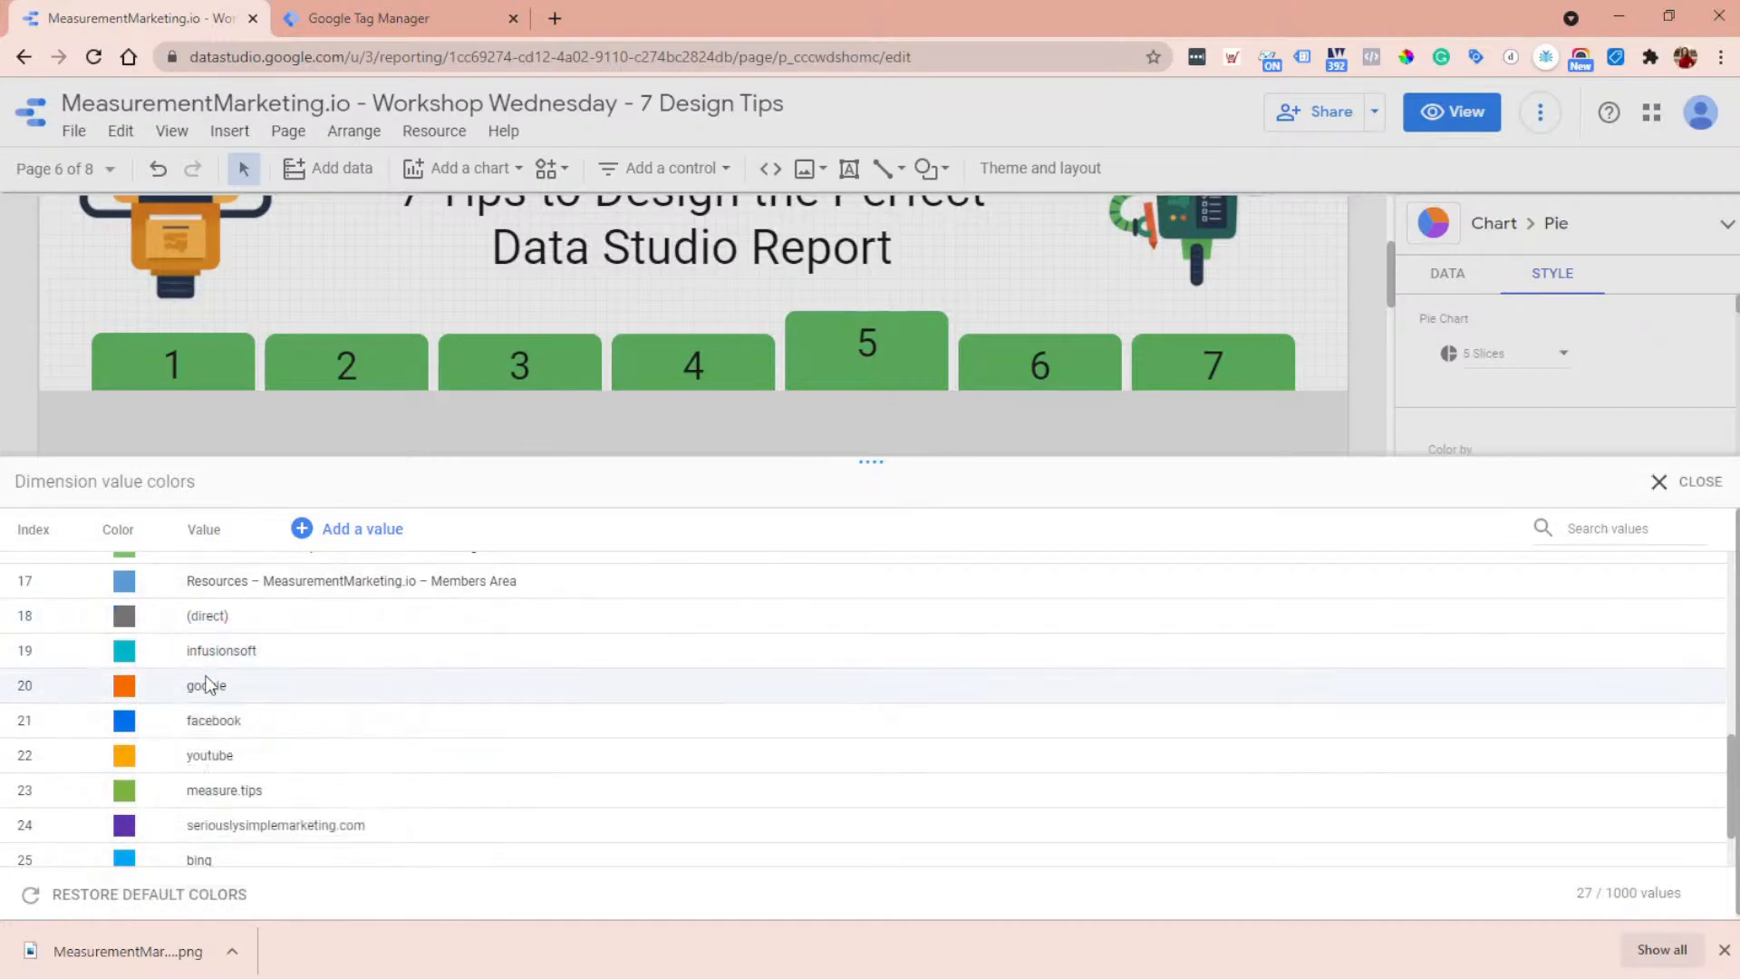
click(131, 654)
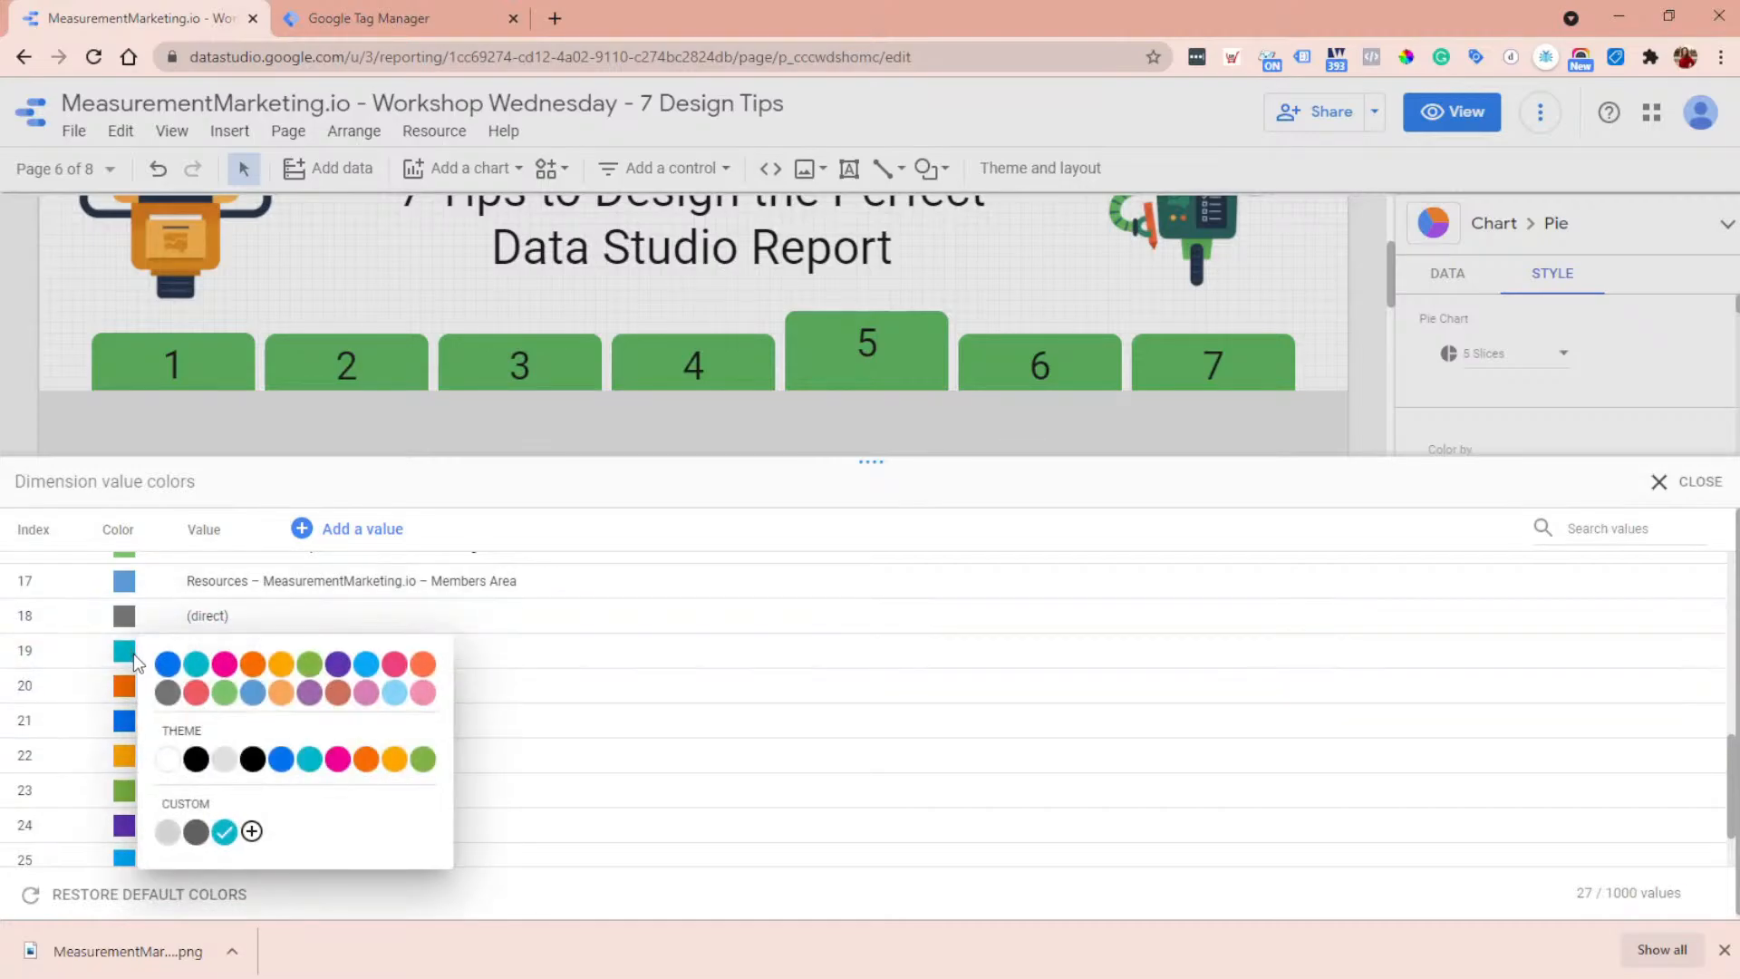
click(281, 669)
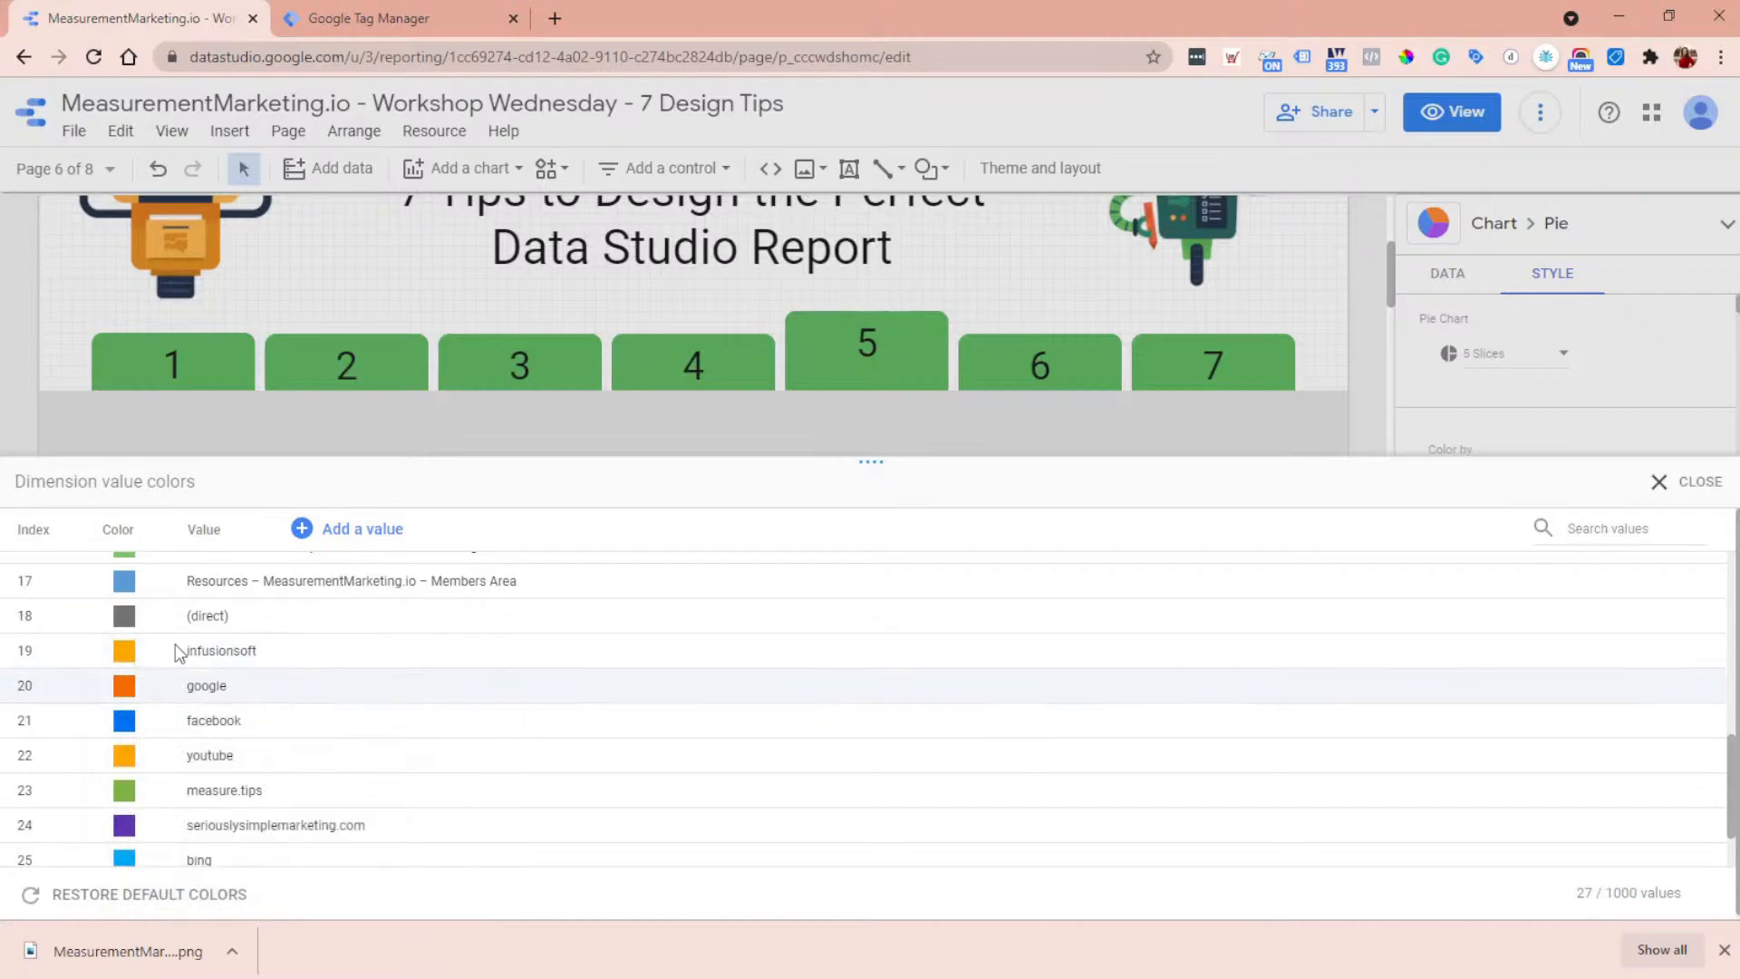
- Give the youtube value a custom dark red color and close the dimension value colors
click(125, 757)
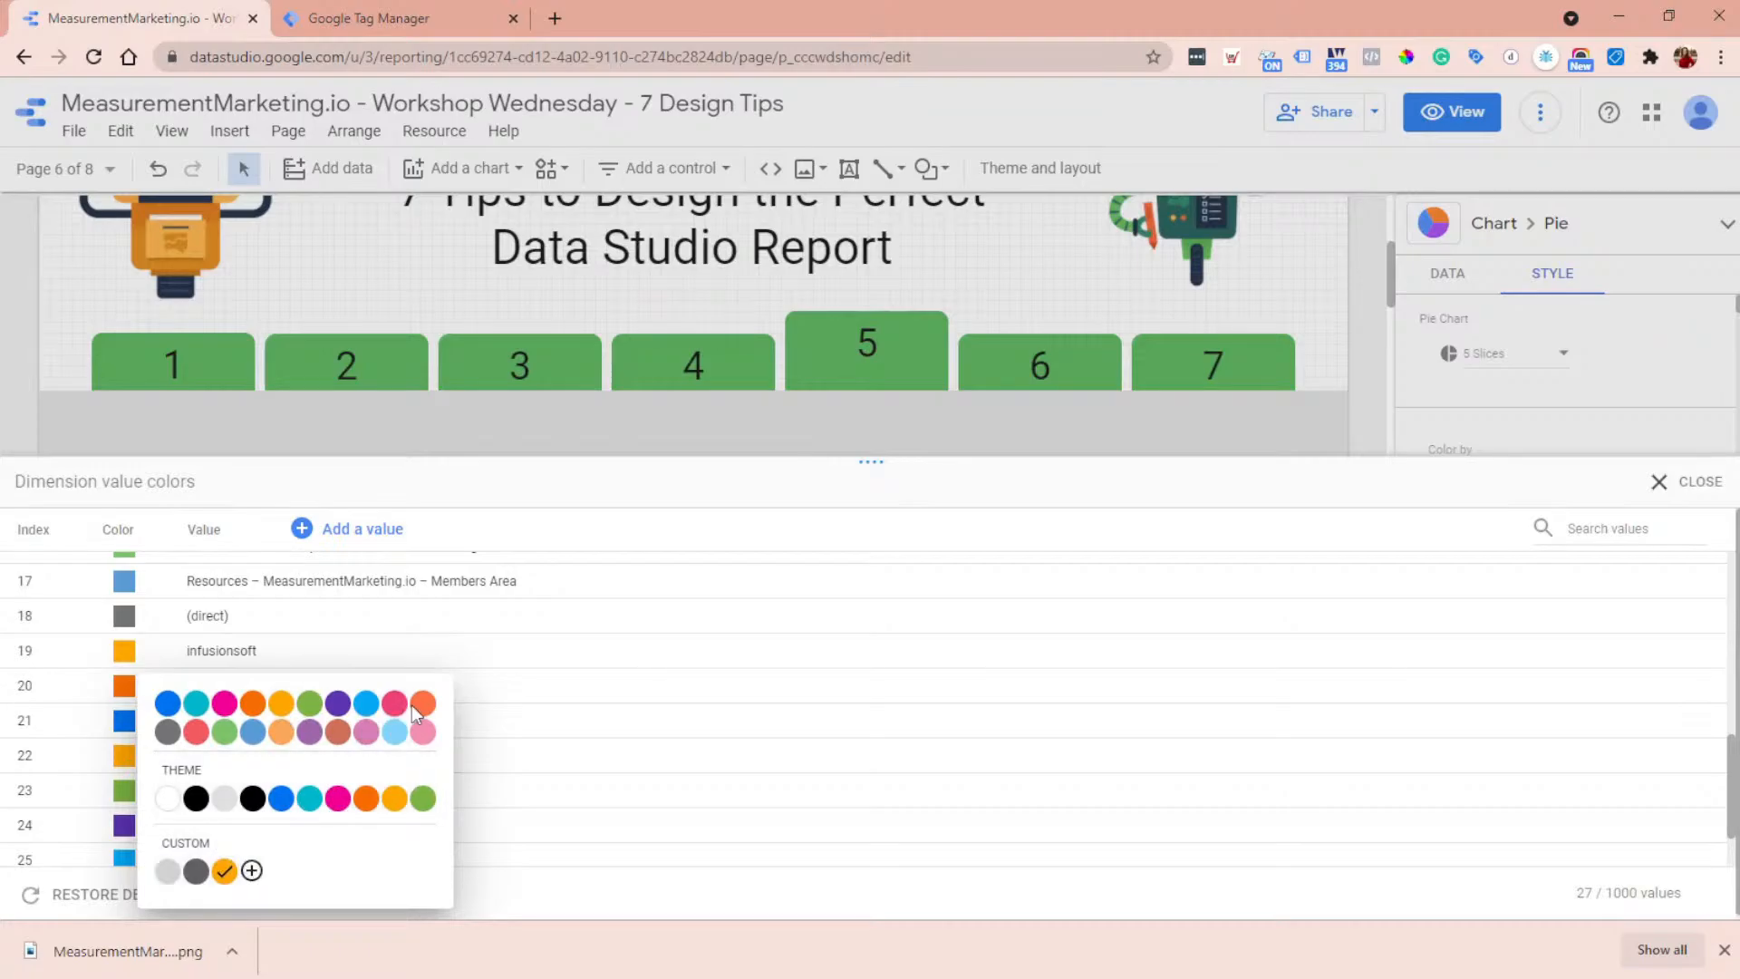
click(252, 871)
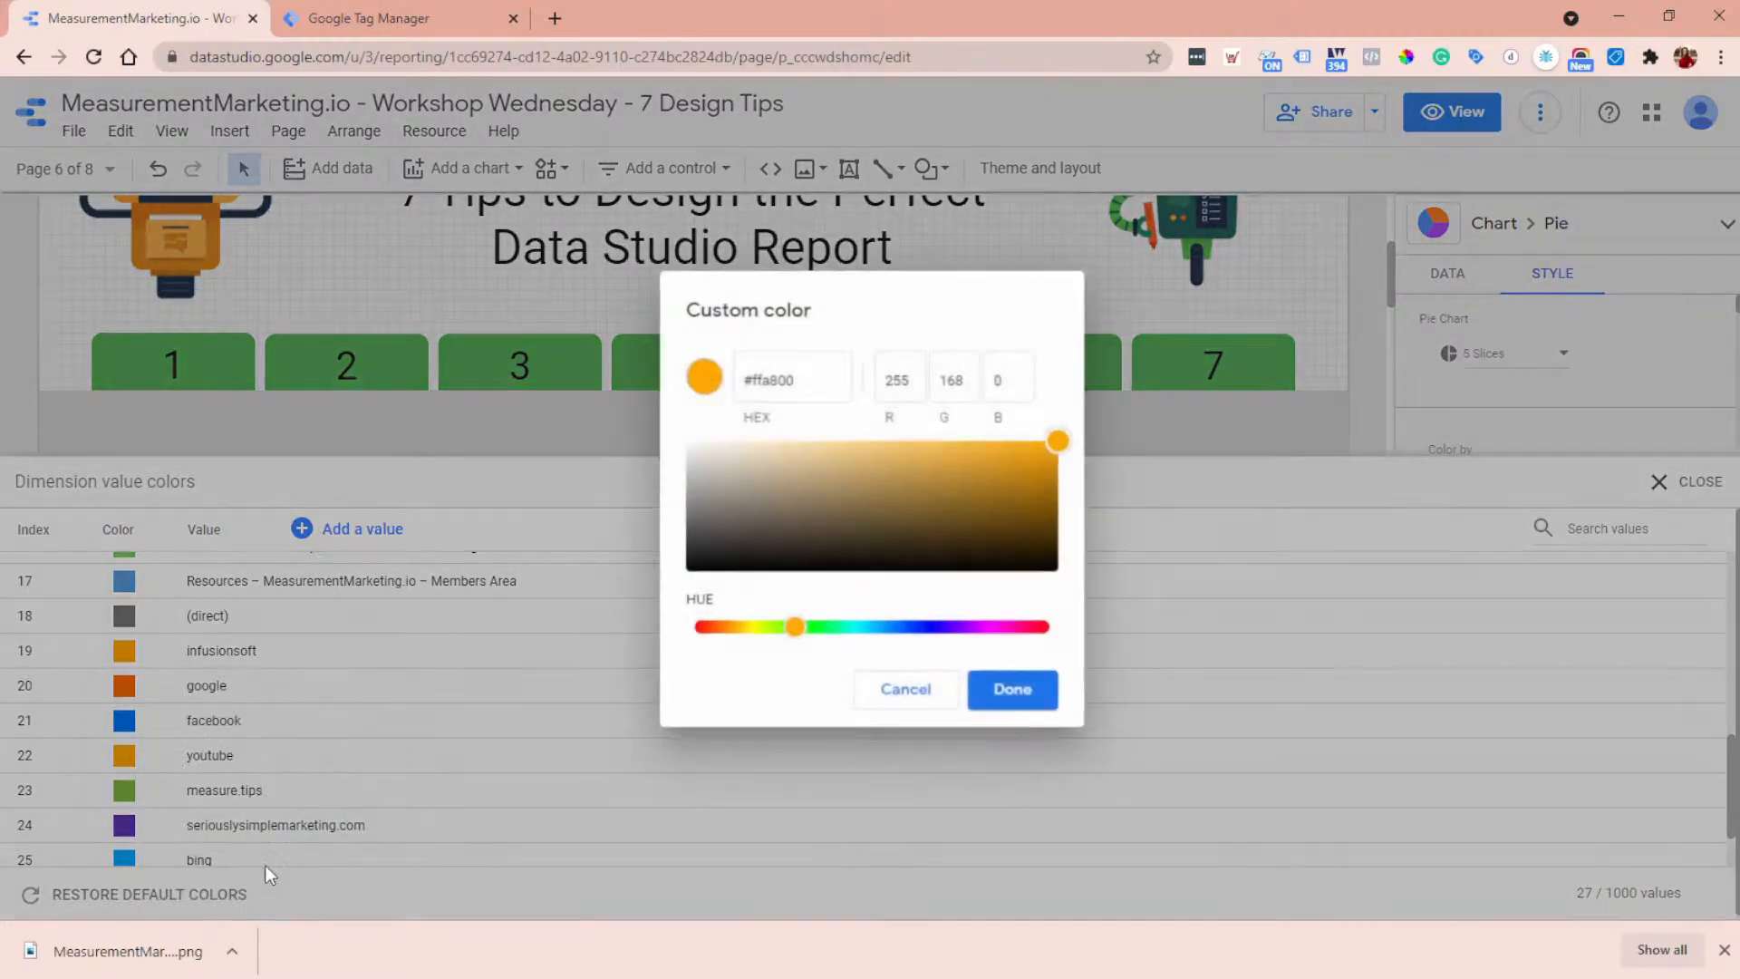
click(1040, 633)
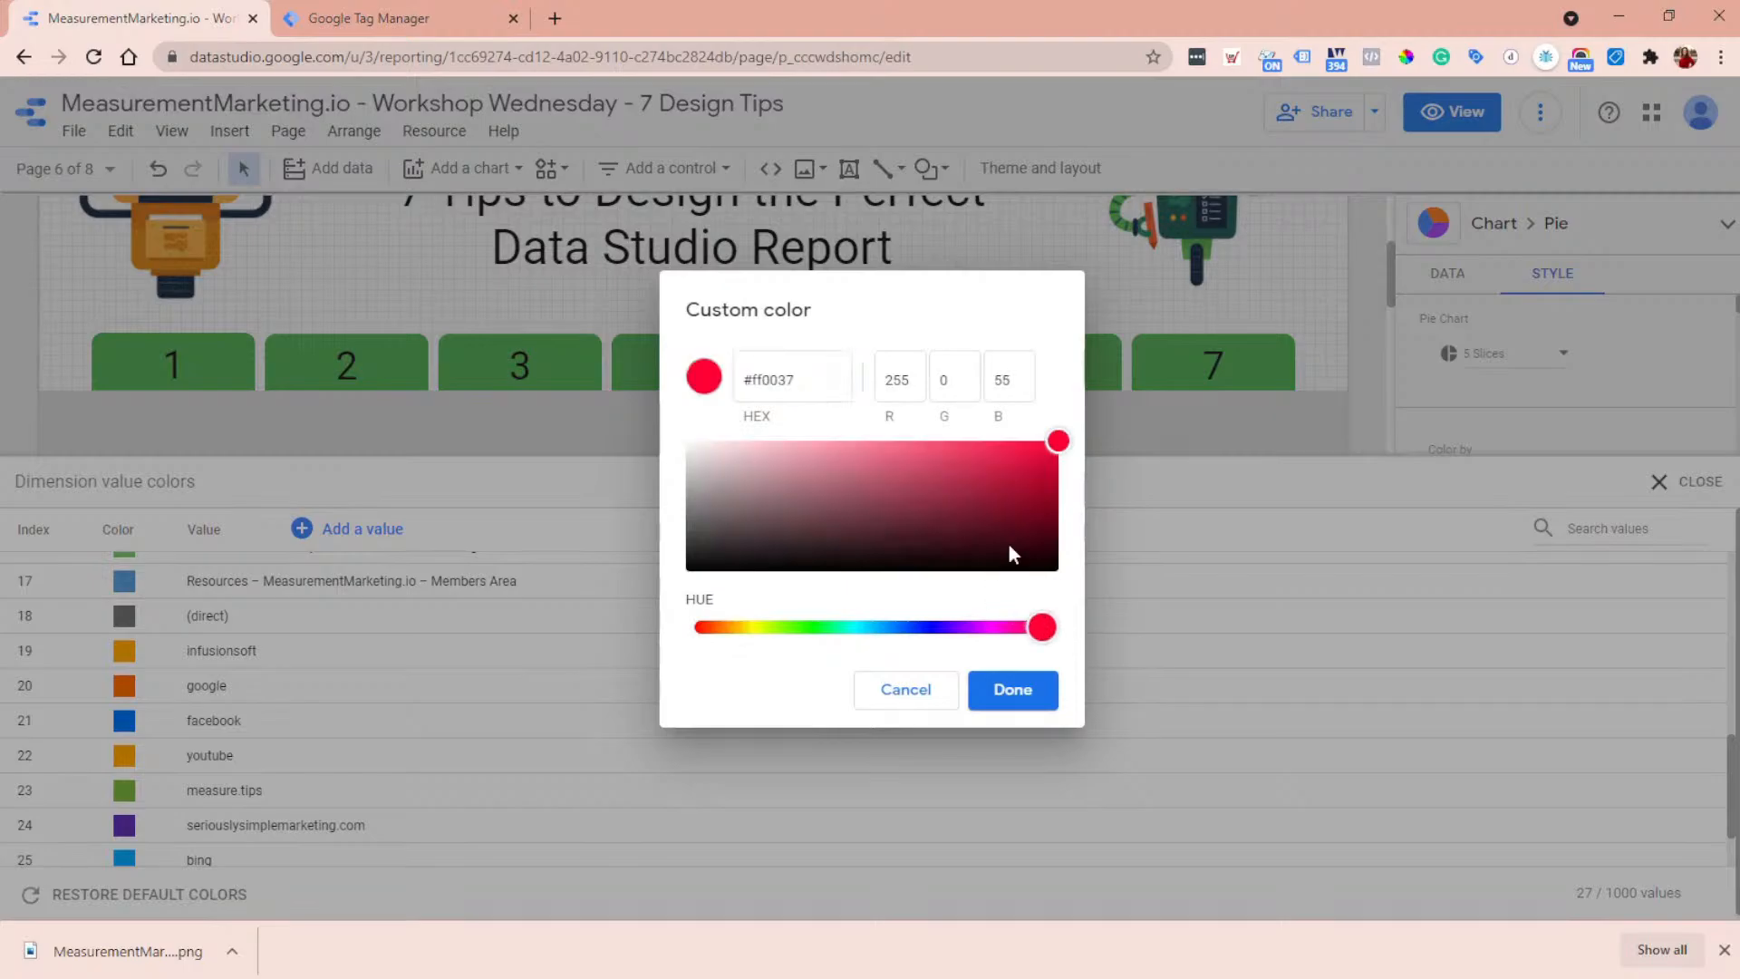
click(1050, 452)
drag(1053, 457, 1060, 478)
click(1015, 699)
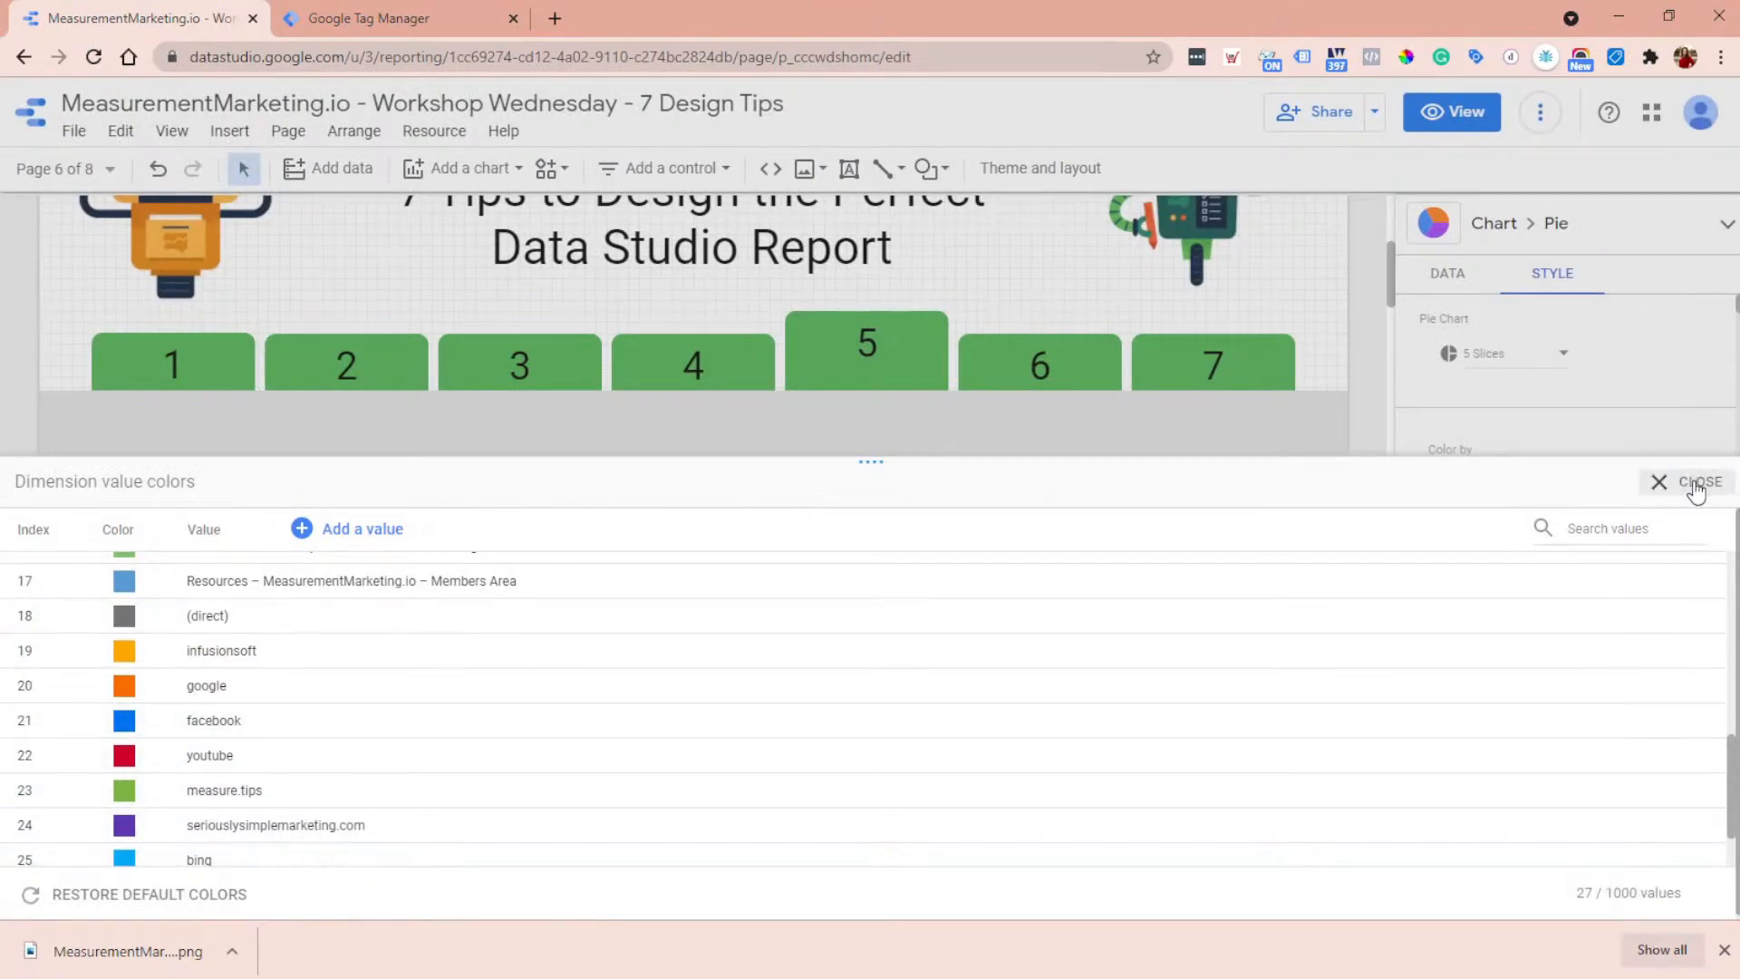
scroll(1314, 324, down, 5)
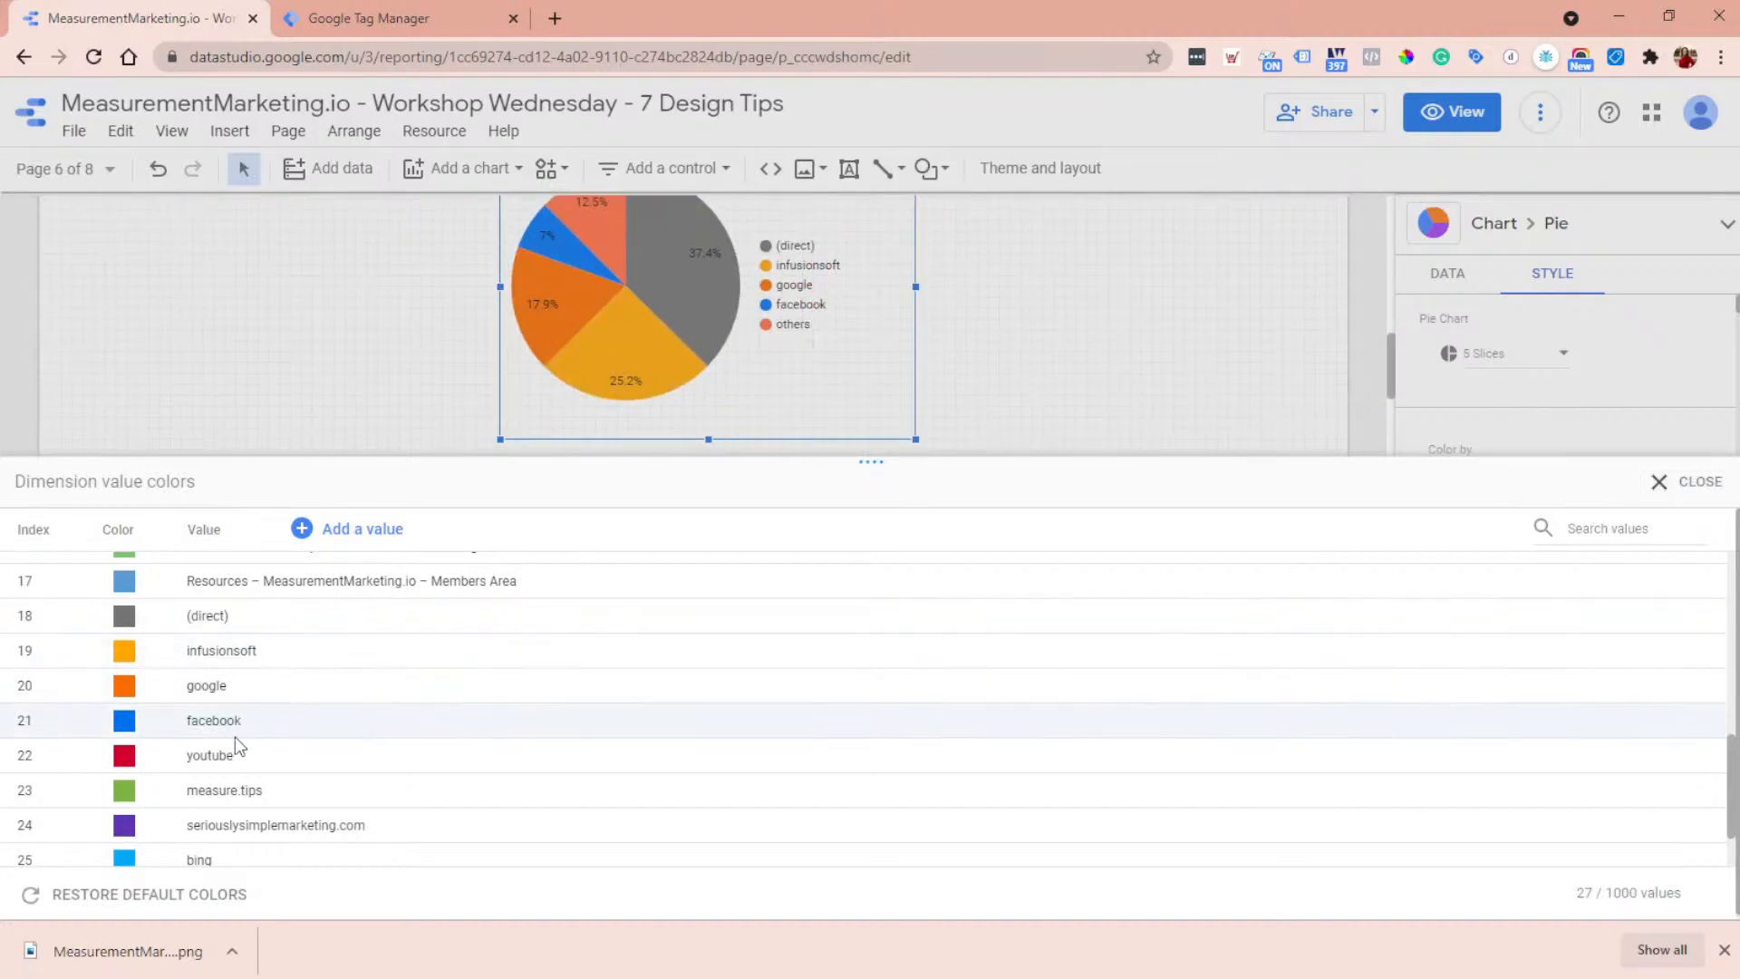
scroll(233, 749, down, 2)
scroll(234, 741, up, 6)
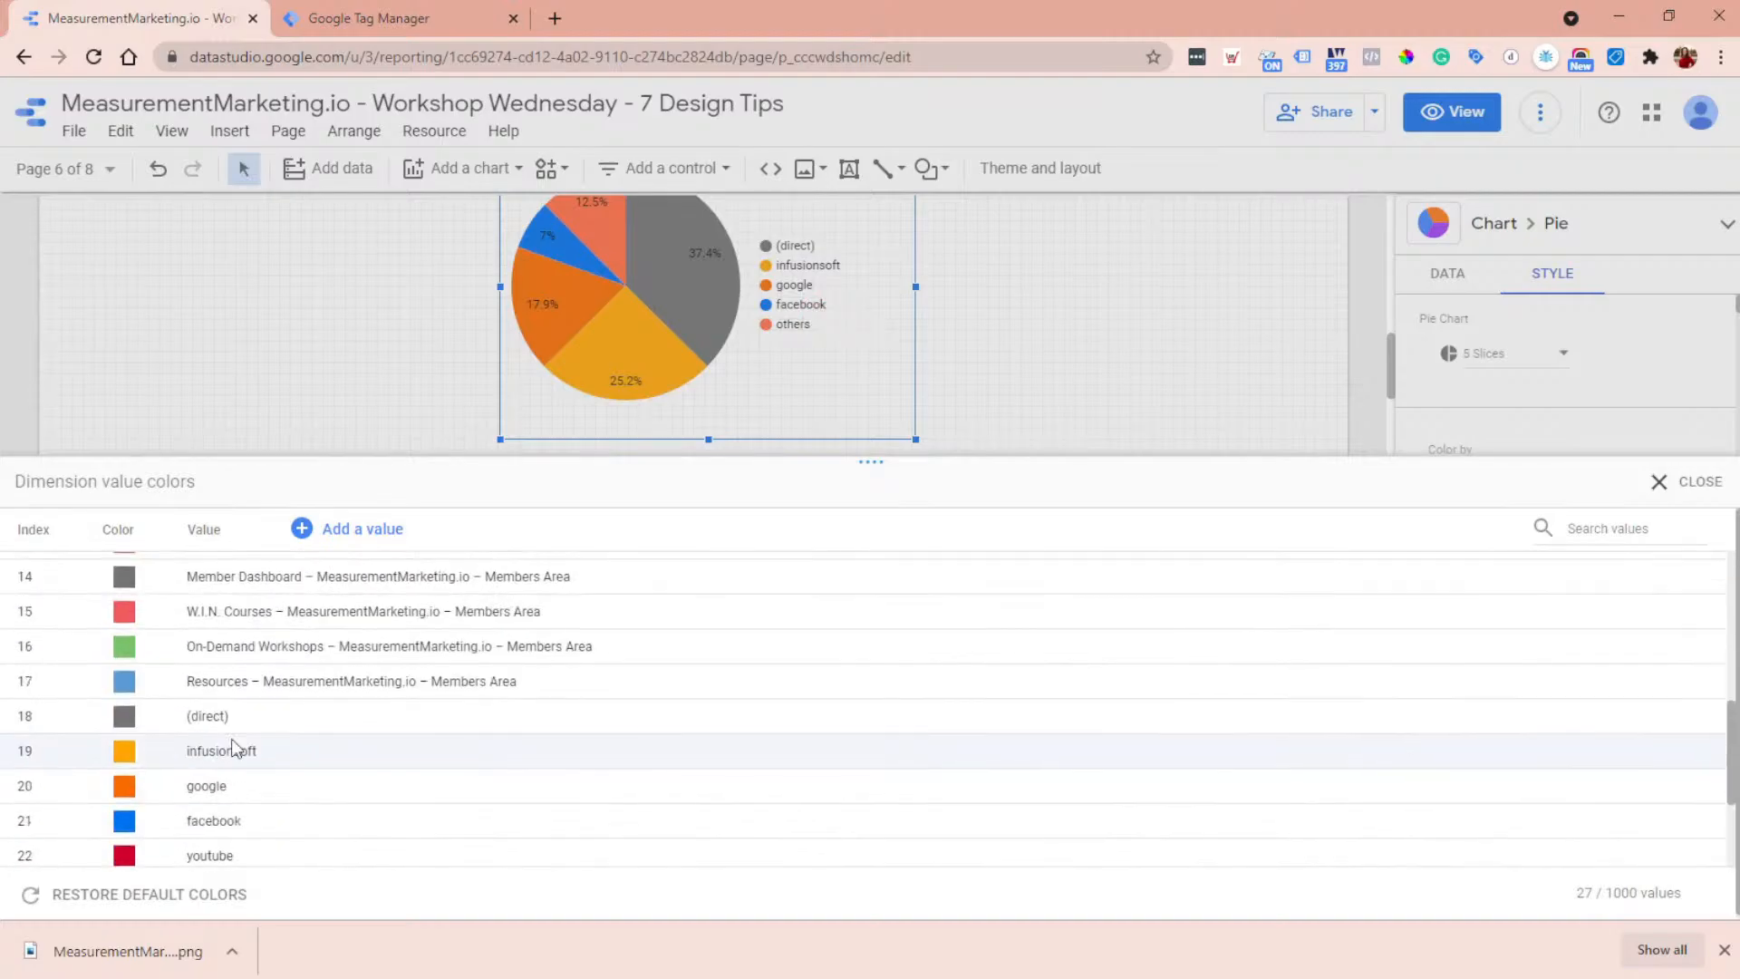
scroll(208, 735, down, 4)
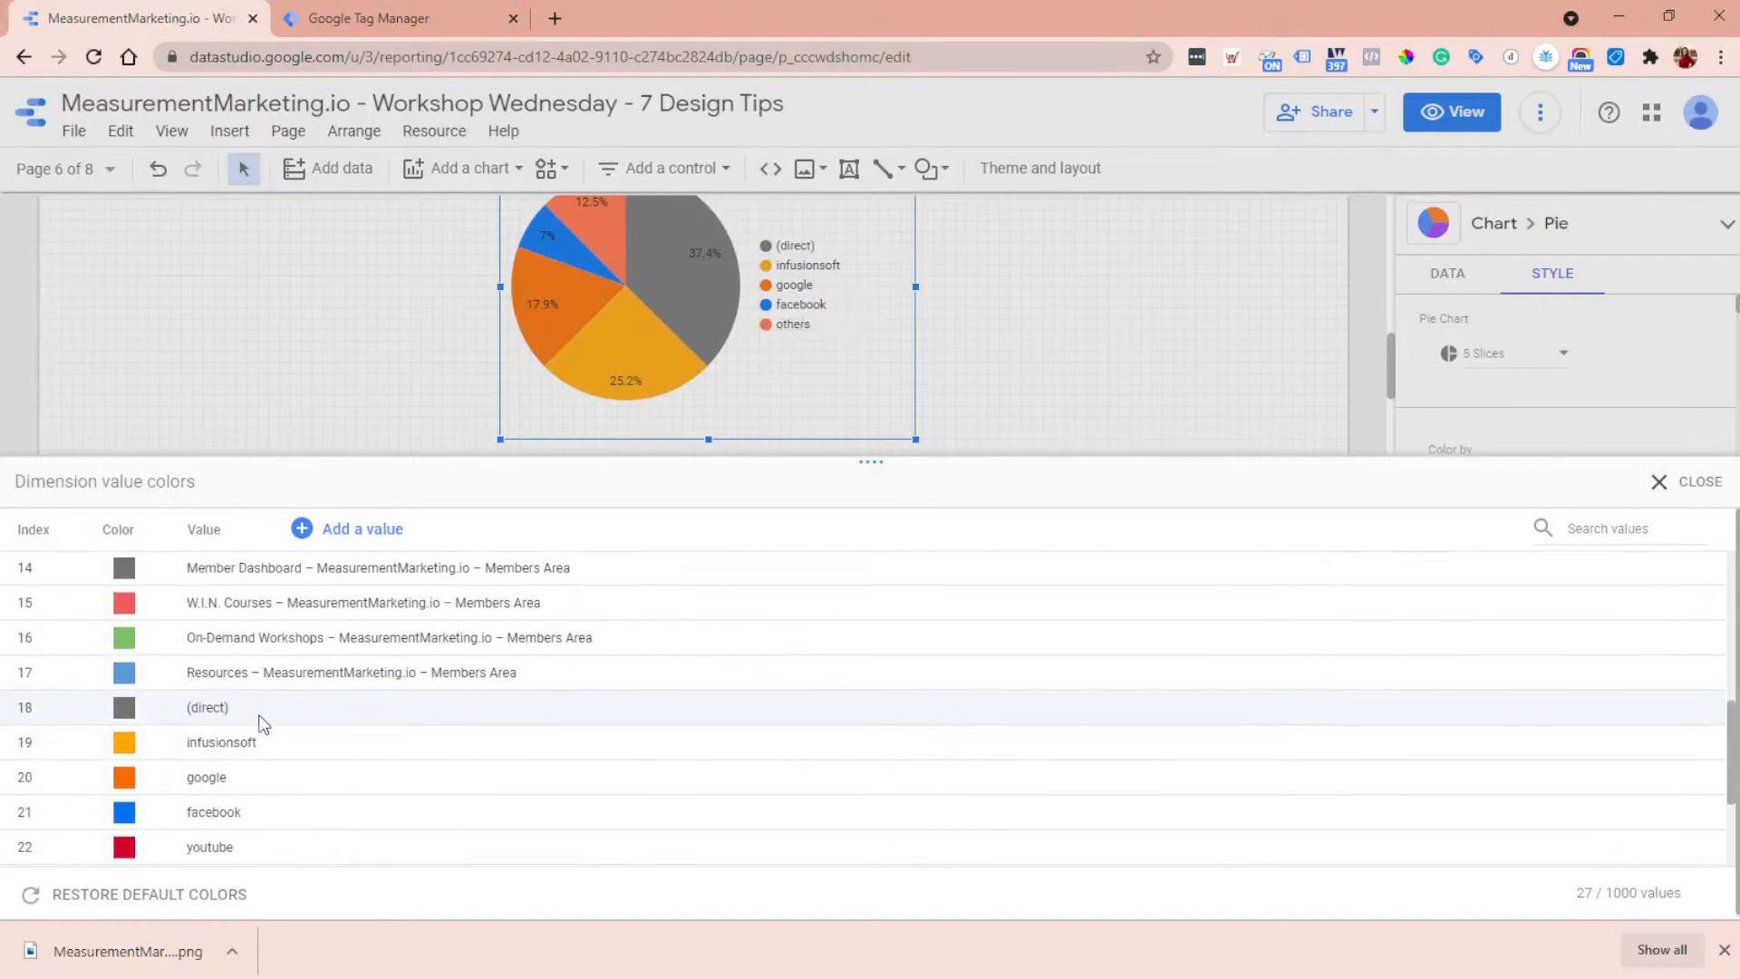
scroll(257, 720, down, 2)
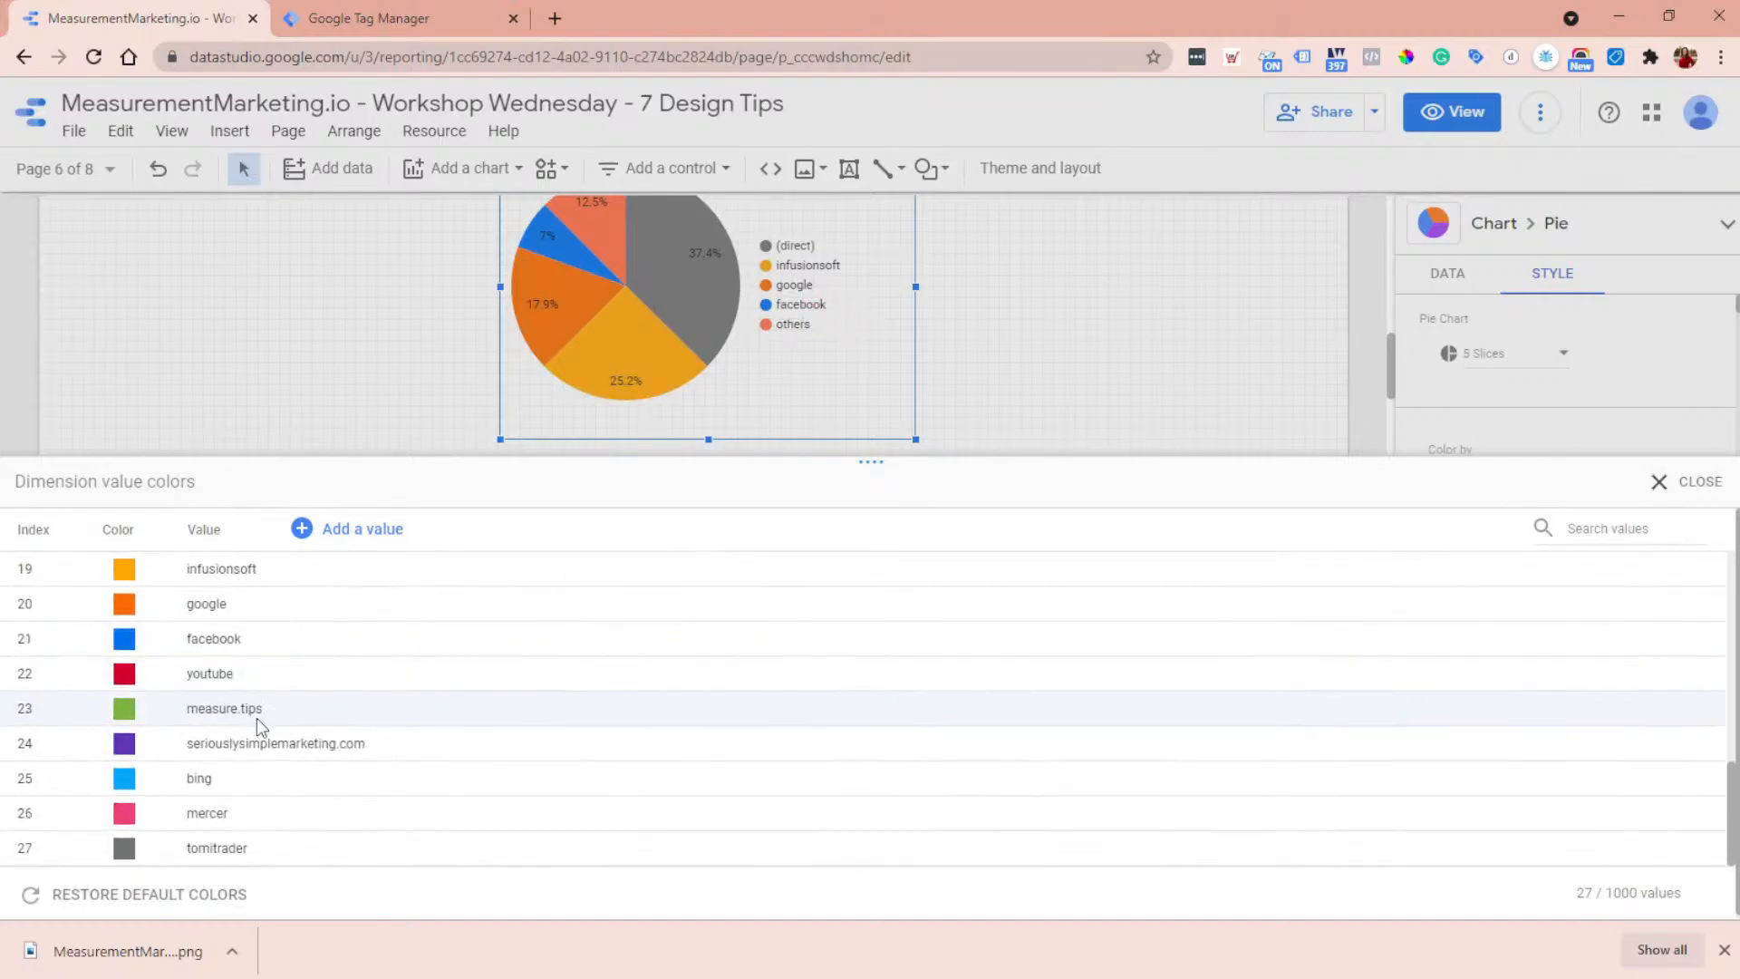
click(1697, 490)
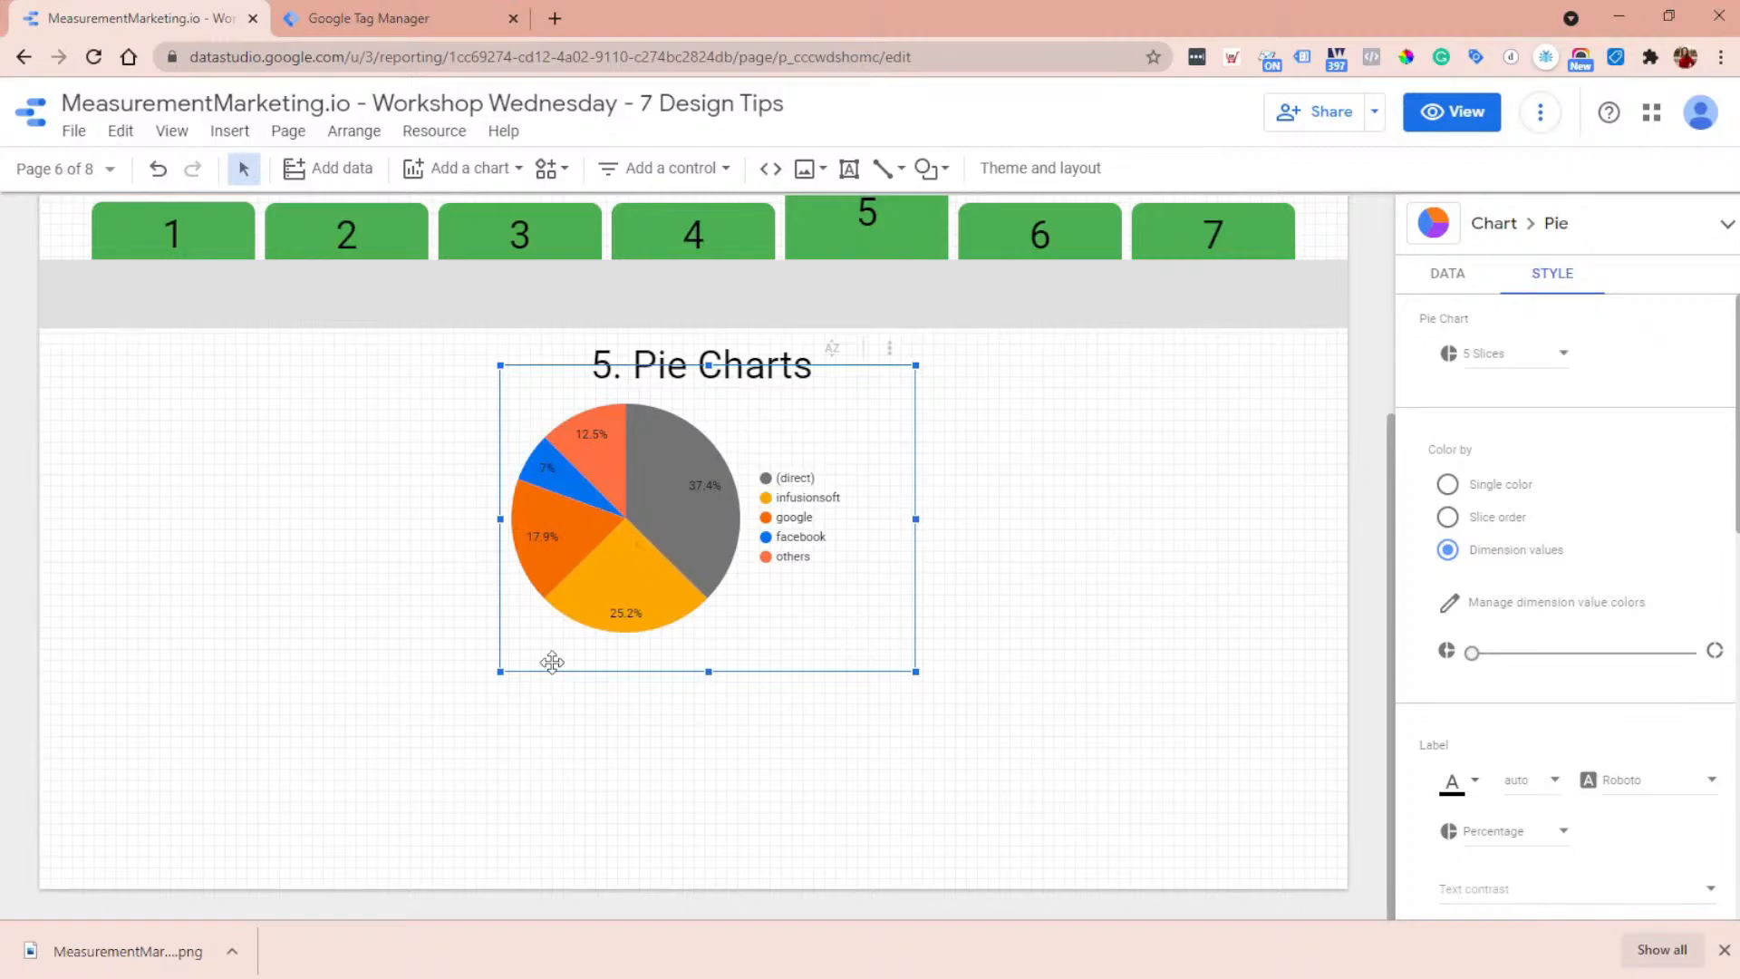
- Open the report's custom theme for editing and examine its chart palette, including the color choices for the first palette color
click(1201, 609)
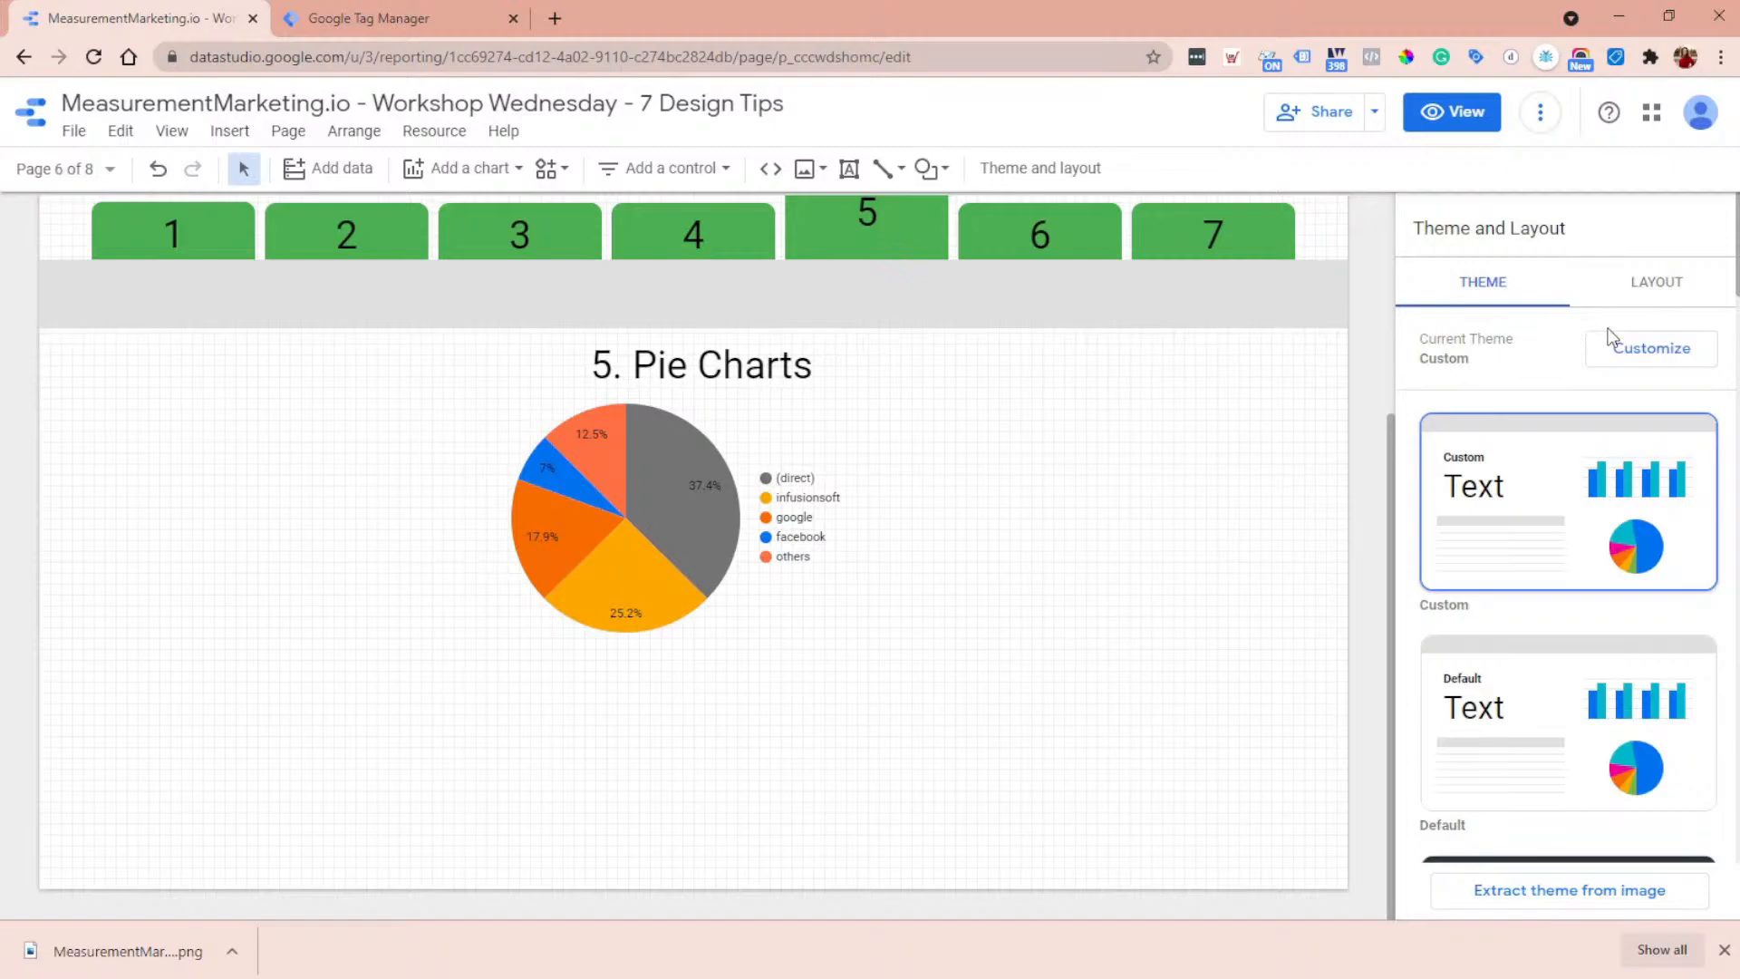
click(1653, 361)
scroll(1662, 395, down, 2)
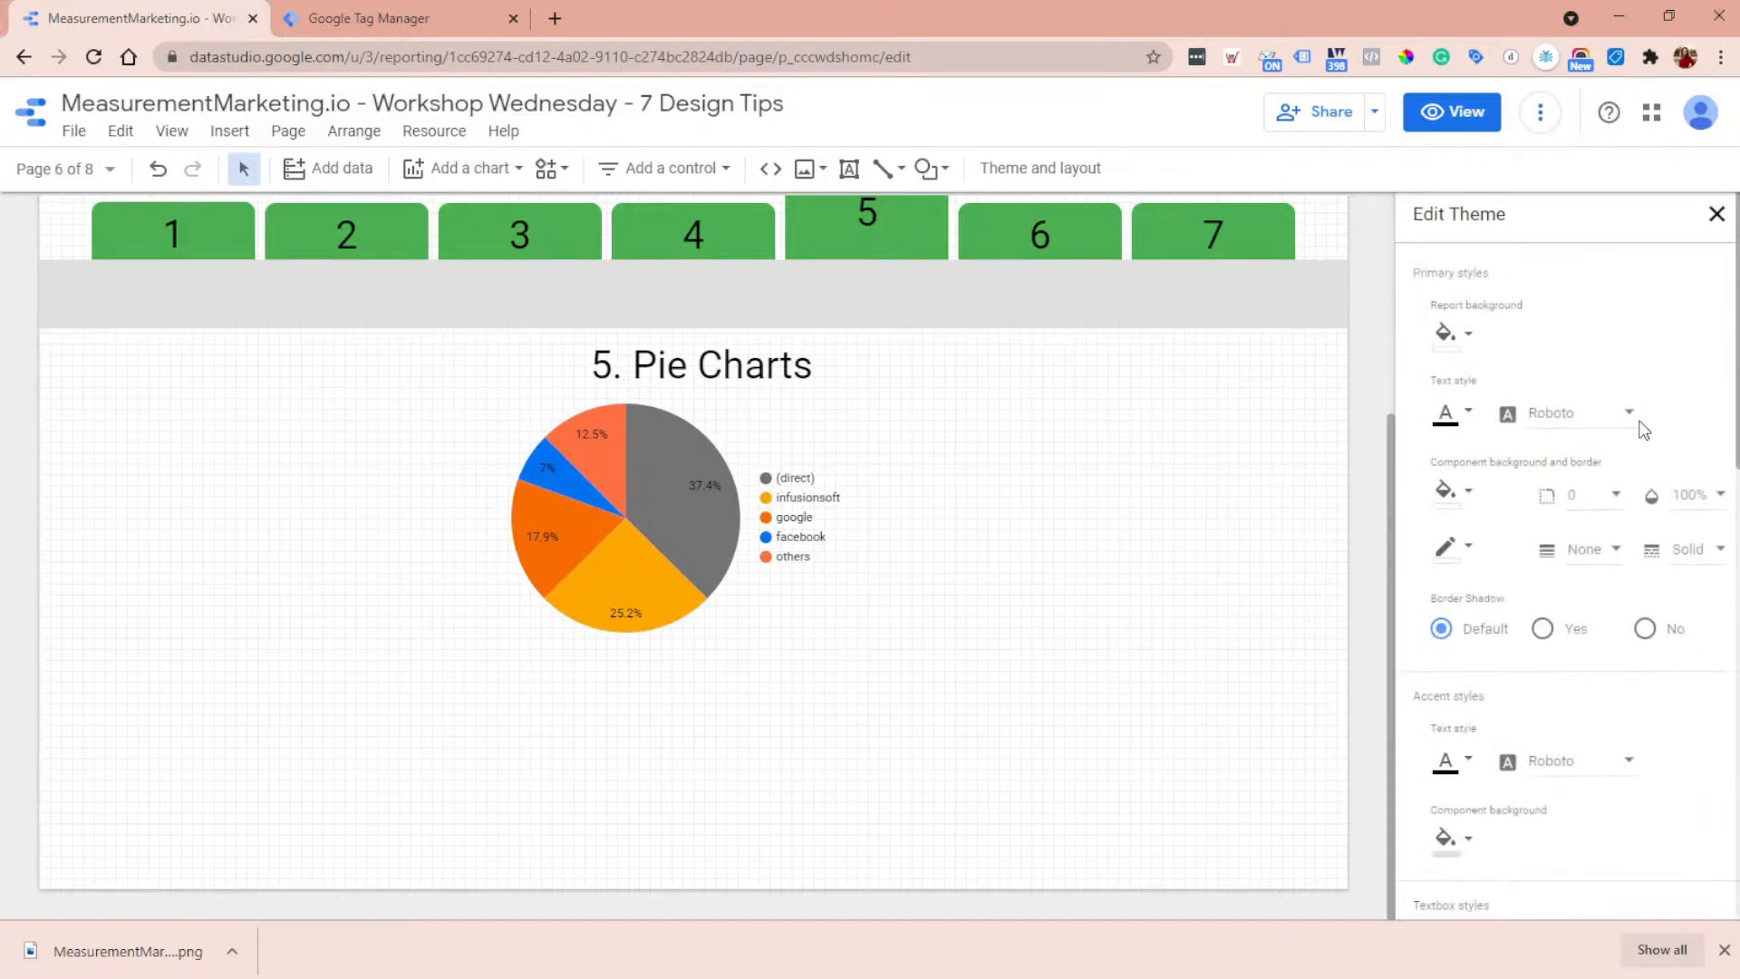
scroll(1634, 423, down, 4)
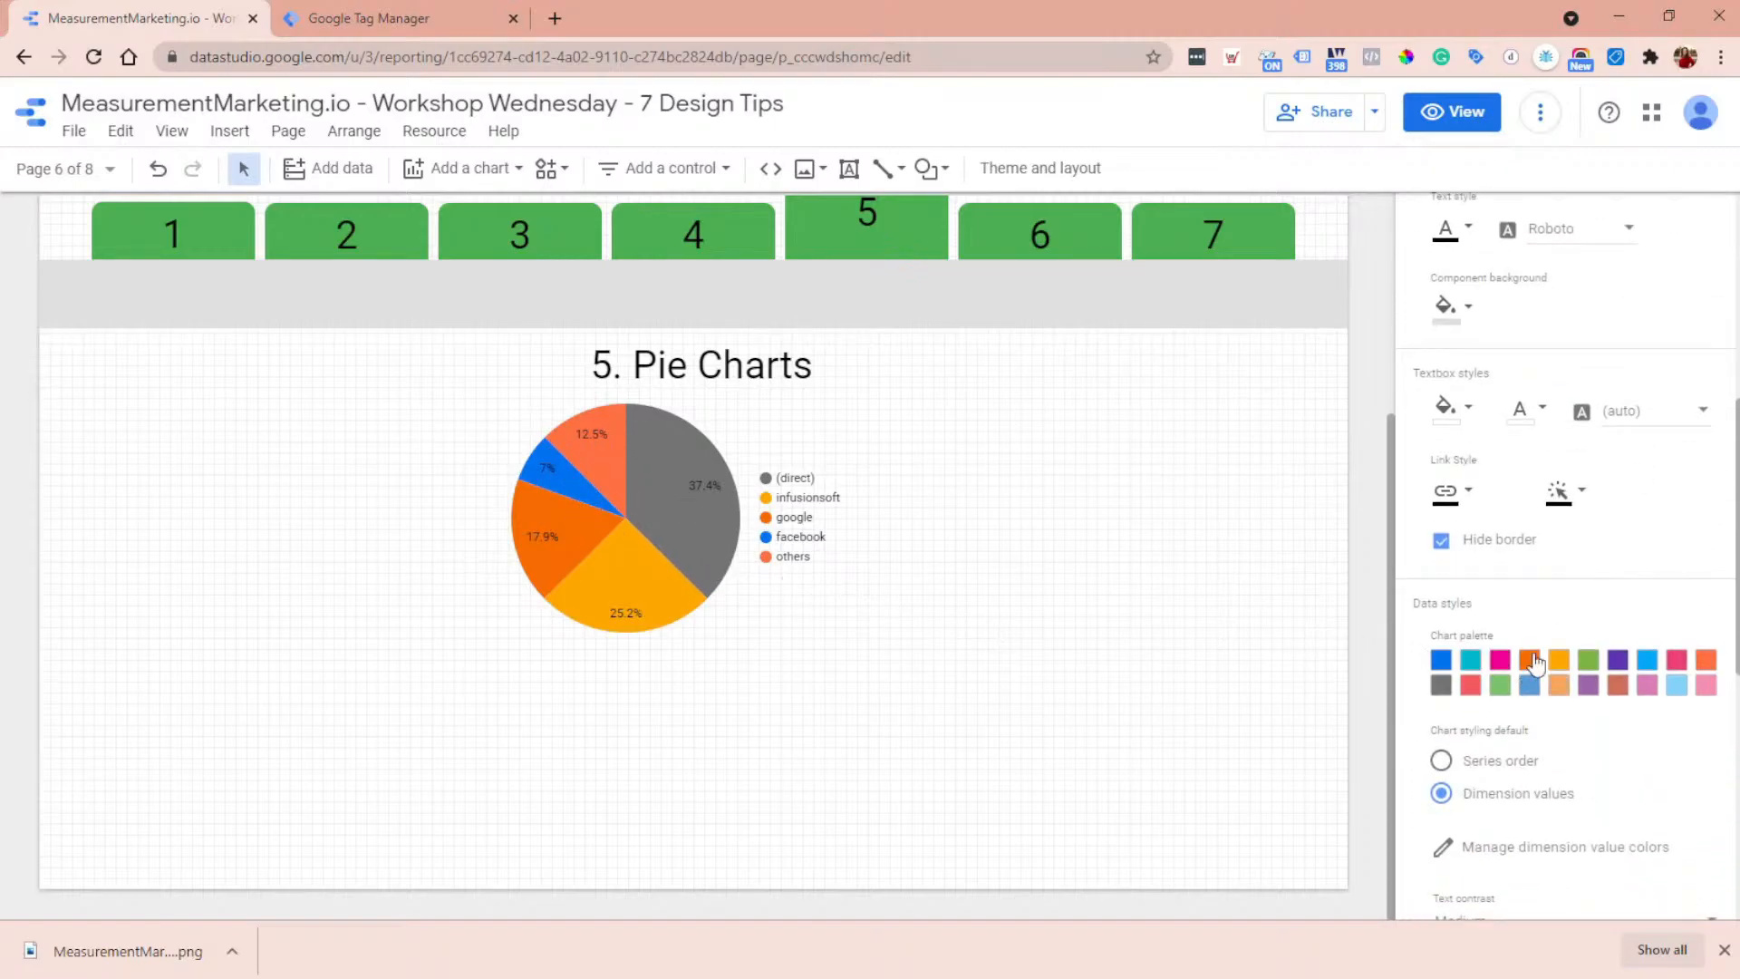
click(1441, 671)
scroll(1532, 866, down, 2)
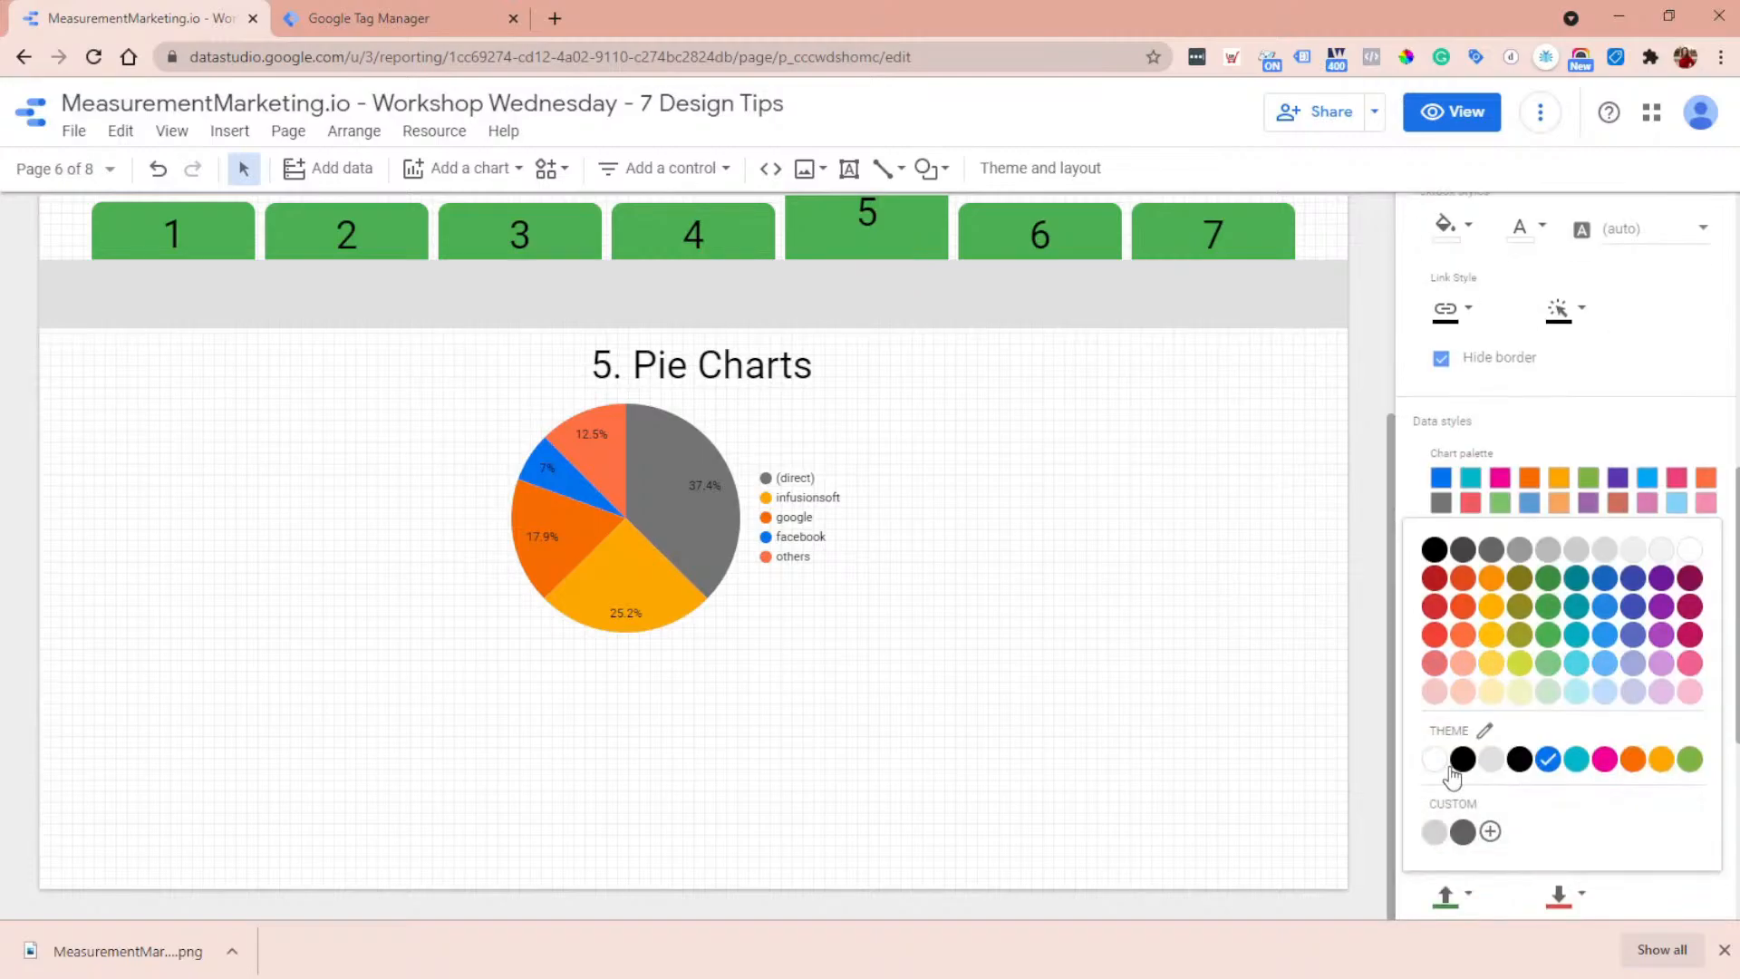
click(1157, 678)
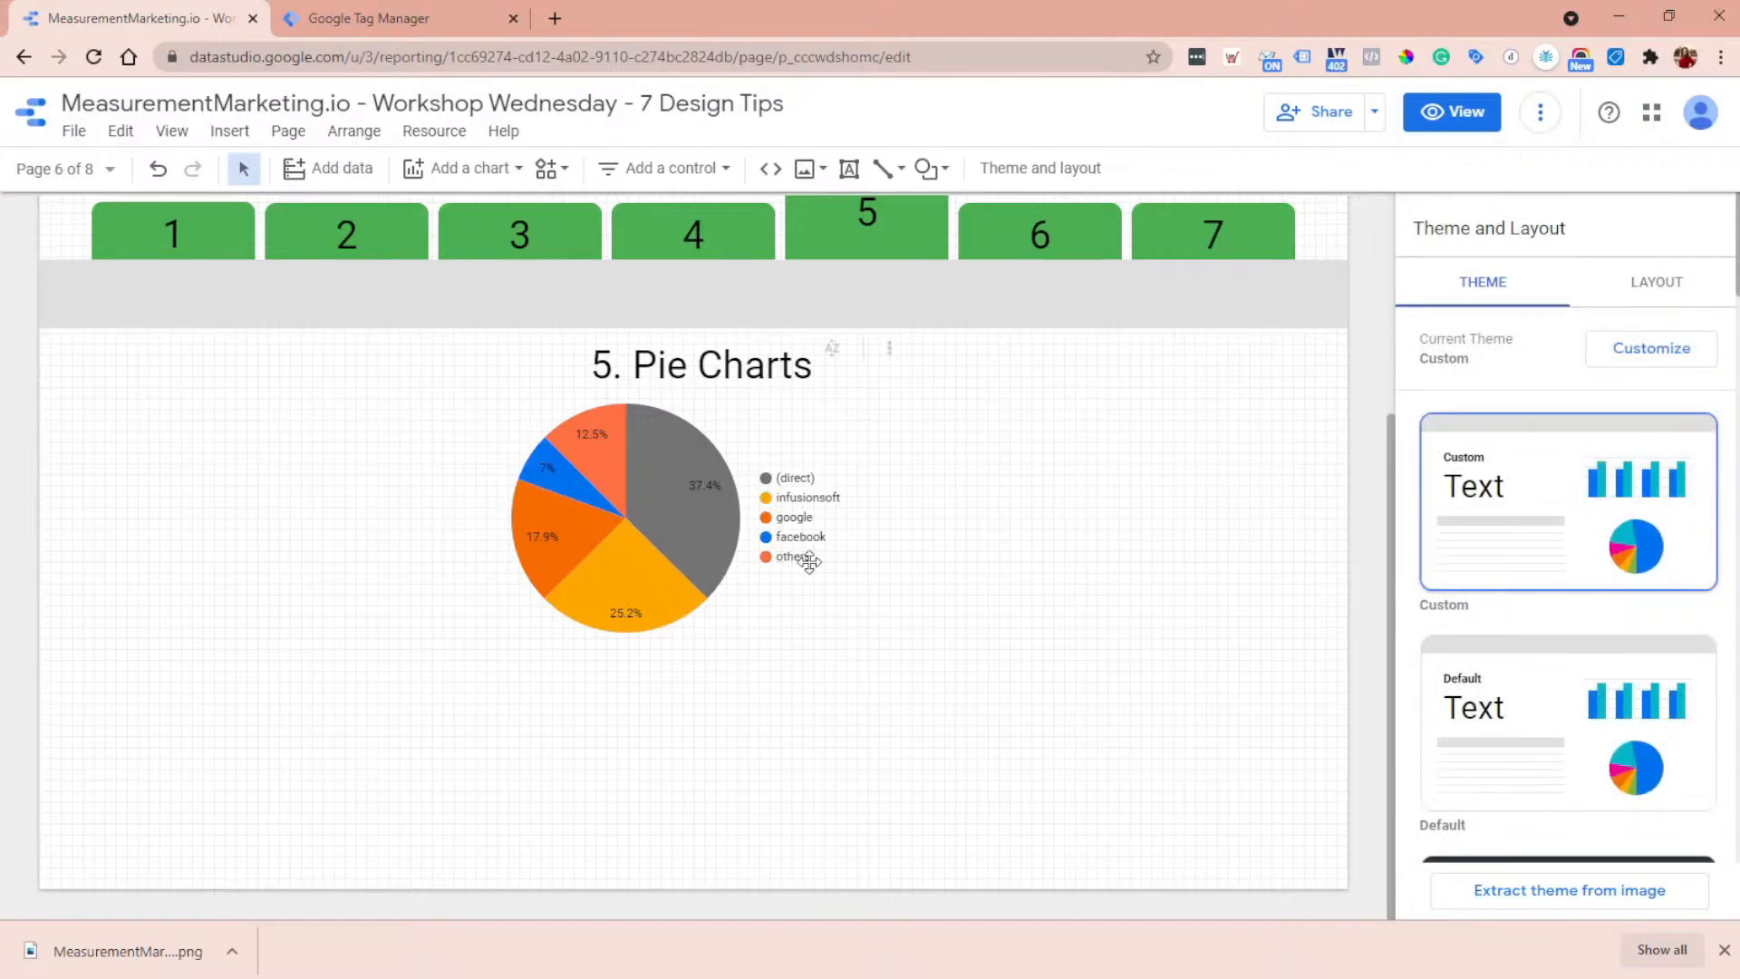
- Review the report's dimension value colors from the theme's data styles, including the traffic source values, and close the list
click(722, 544)
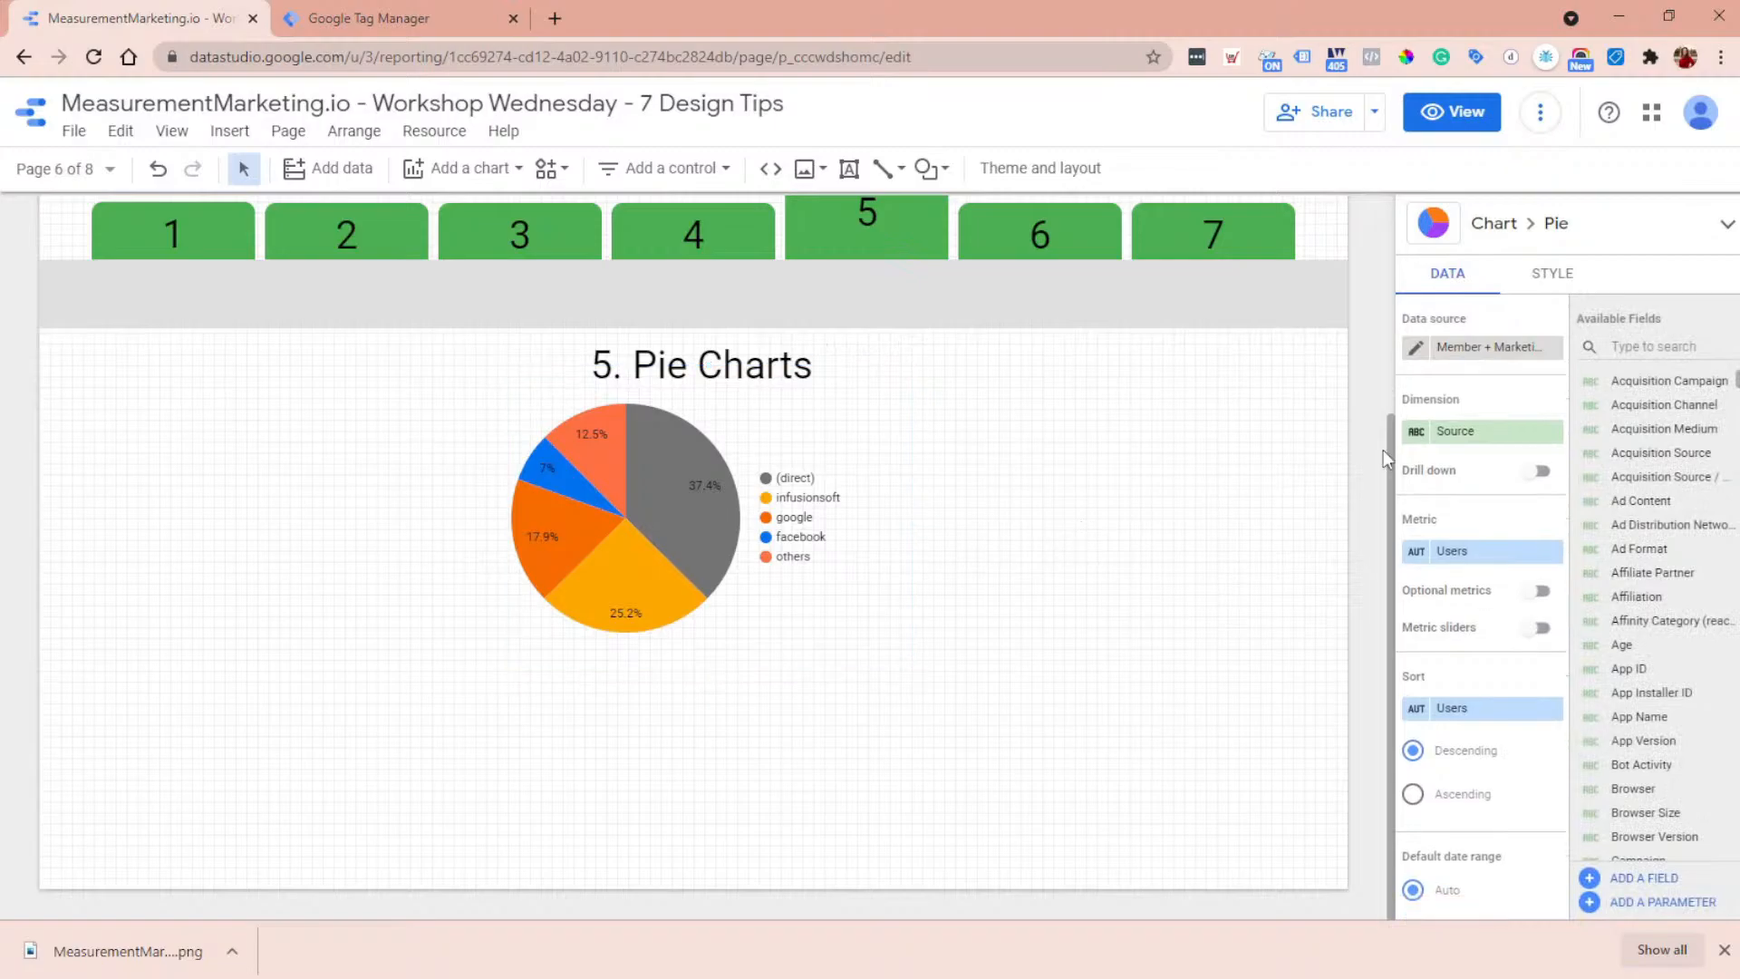
click(981, 538)
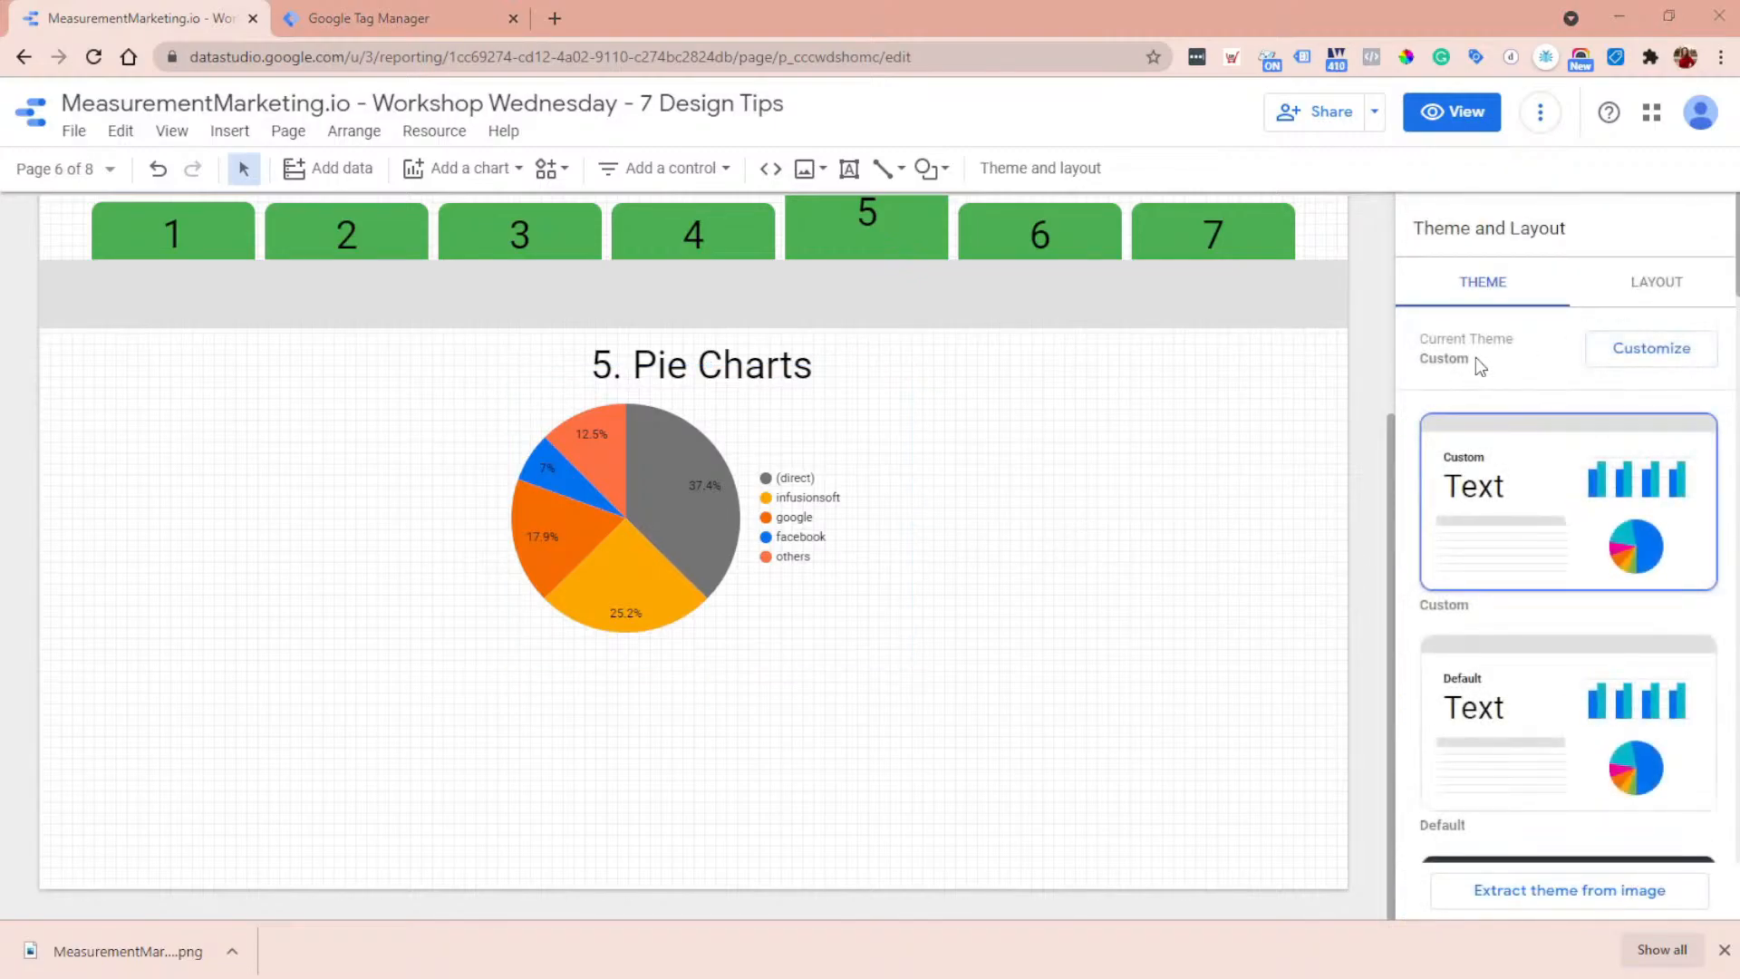
click(1655, 361)
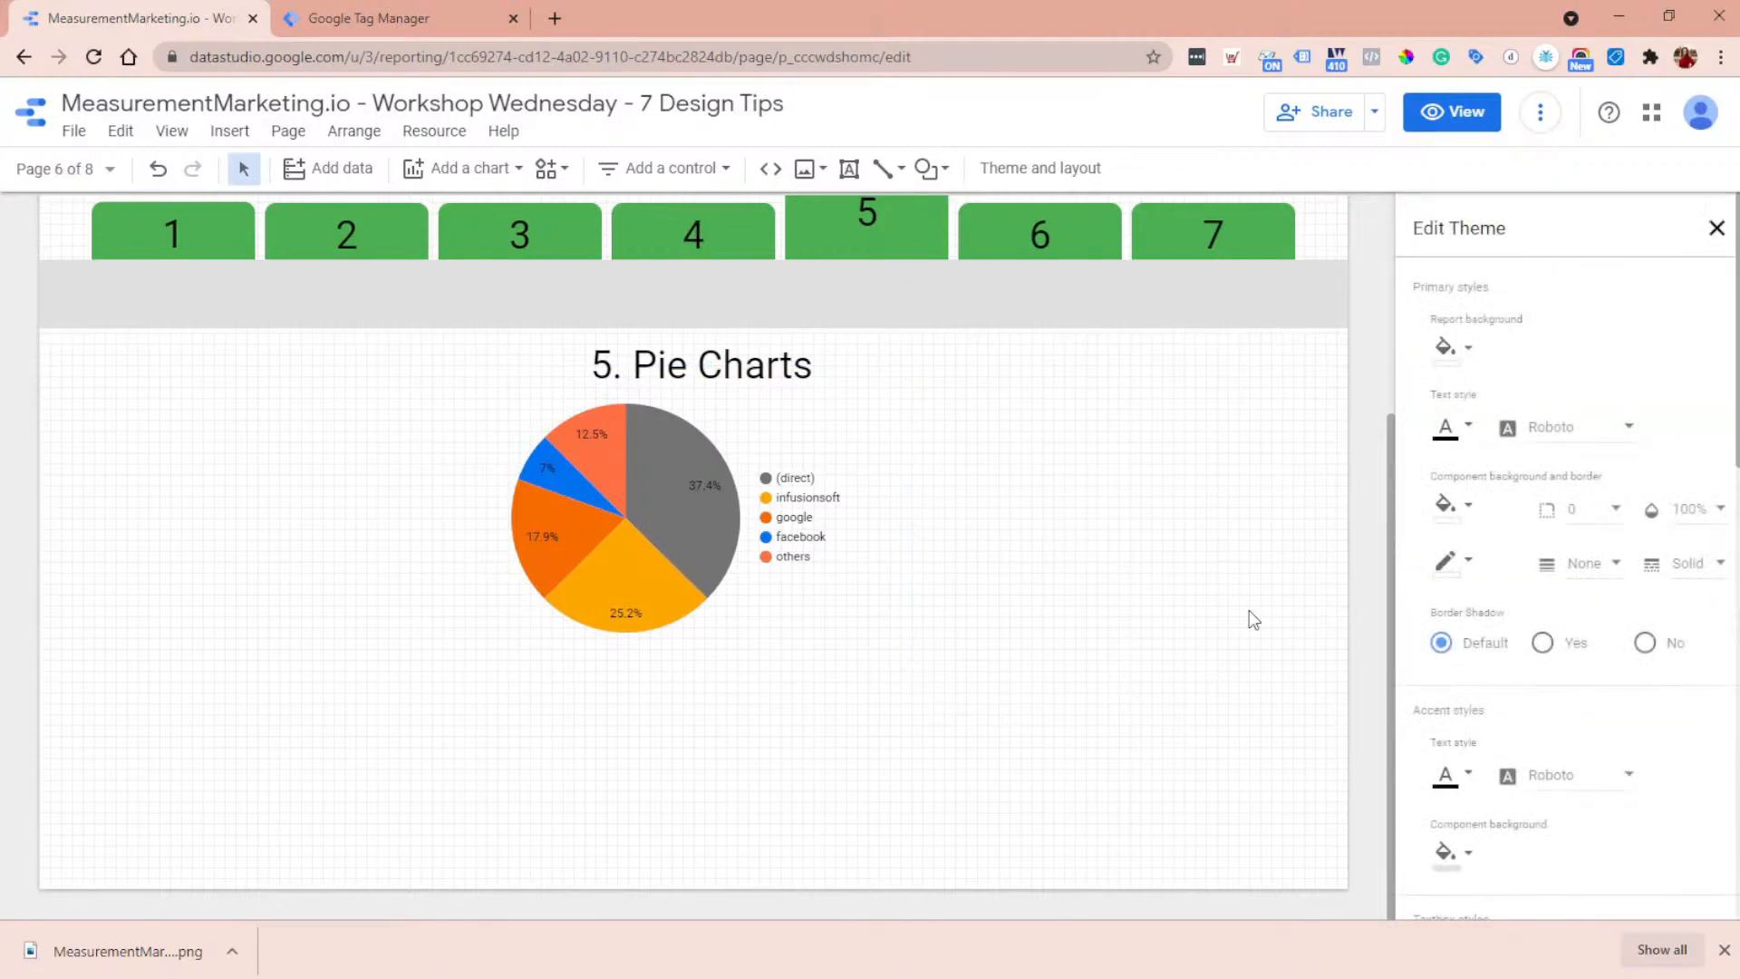
scroll(1535, 465, down, 10)
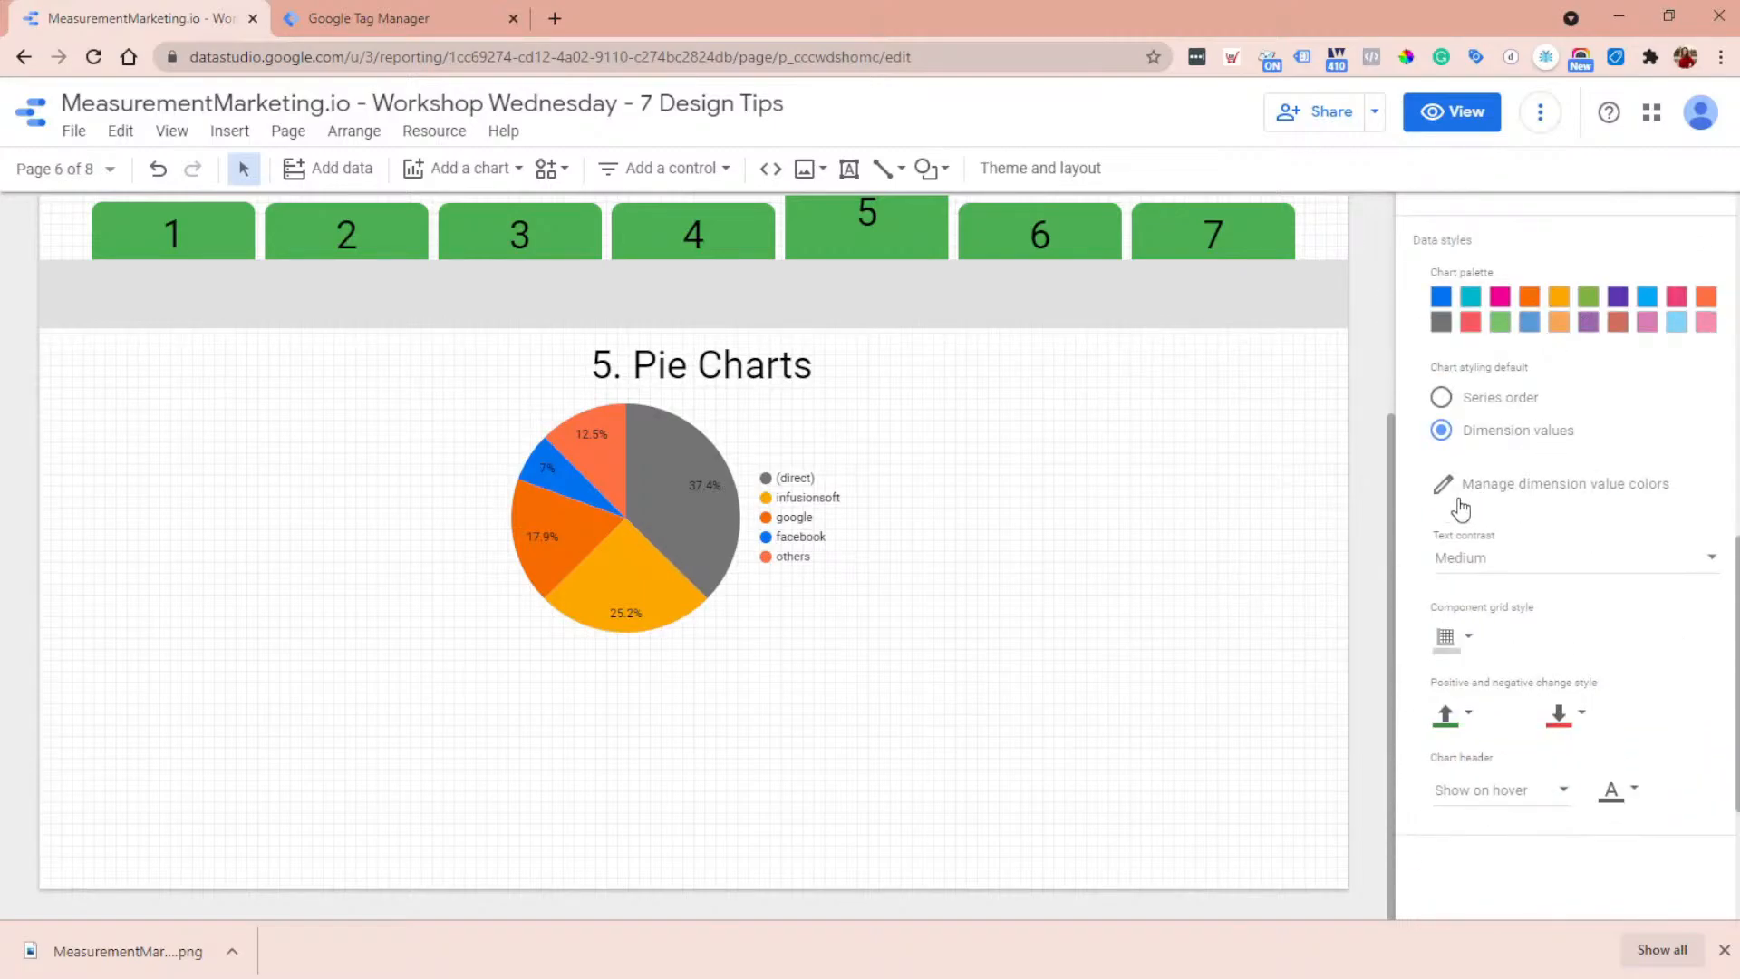
click(1572, 486)
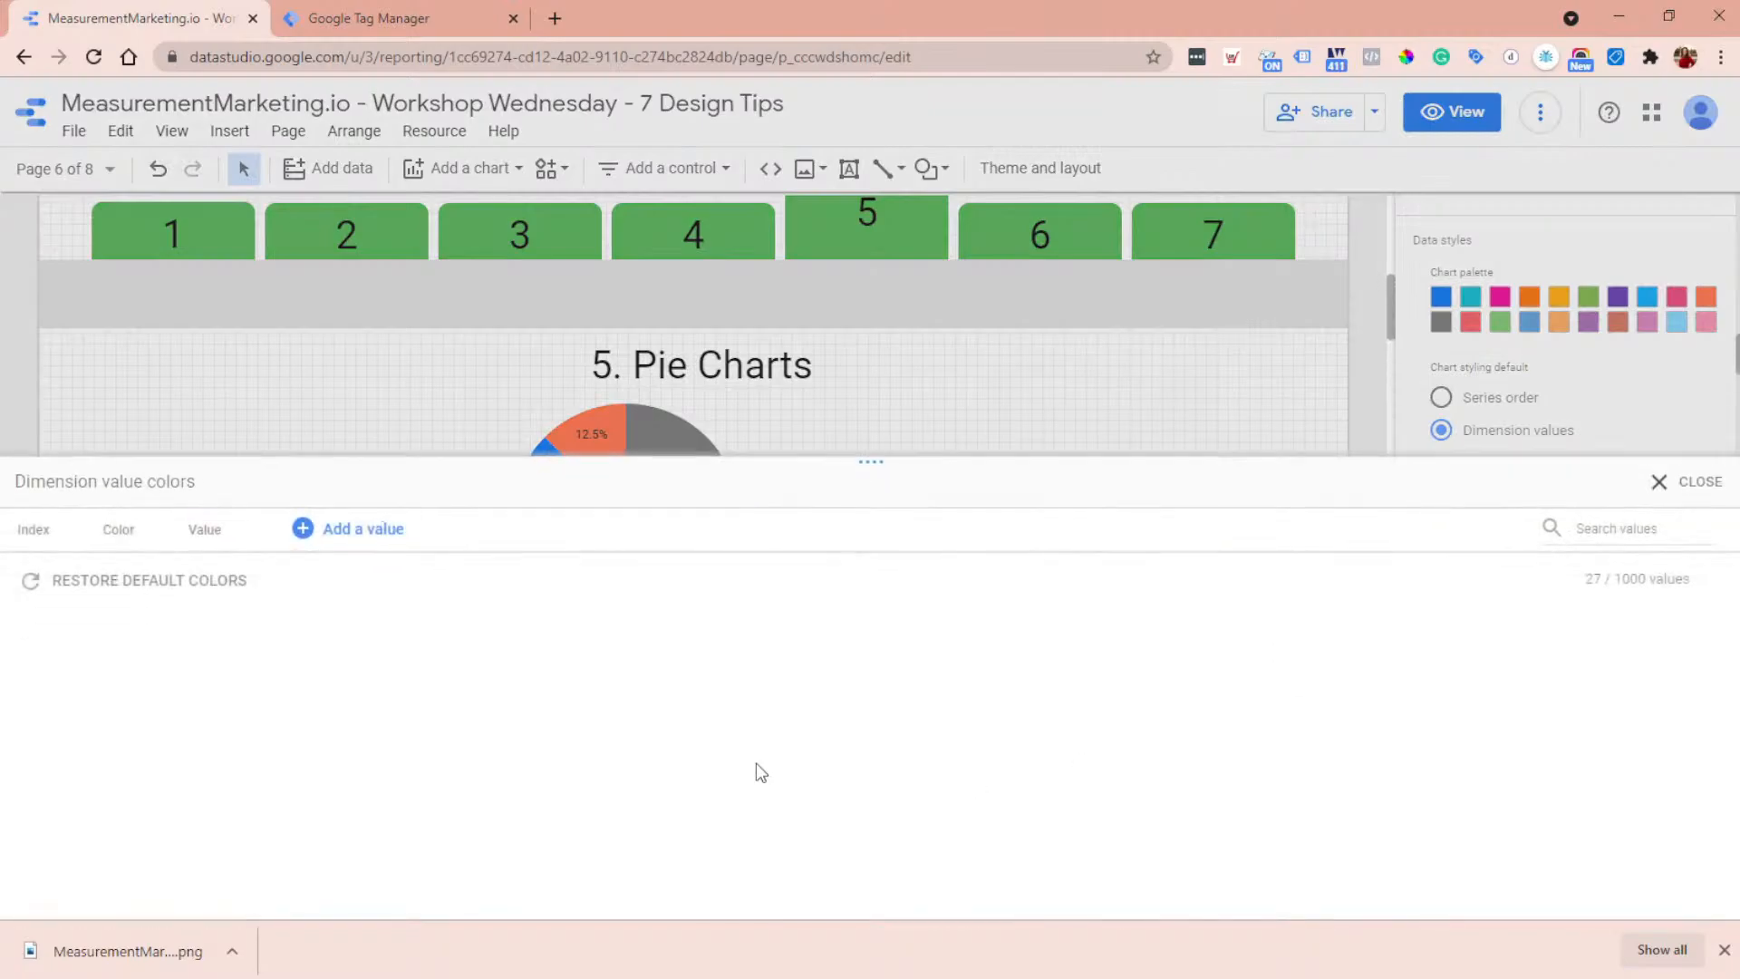
scroll(509, 691, down, 6)
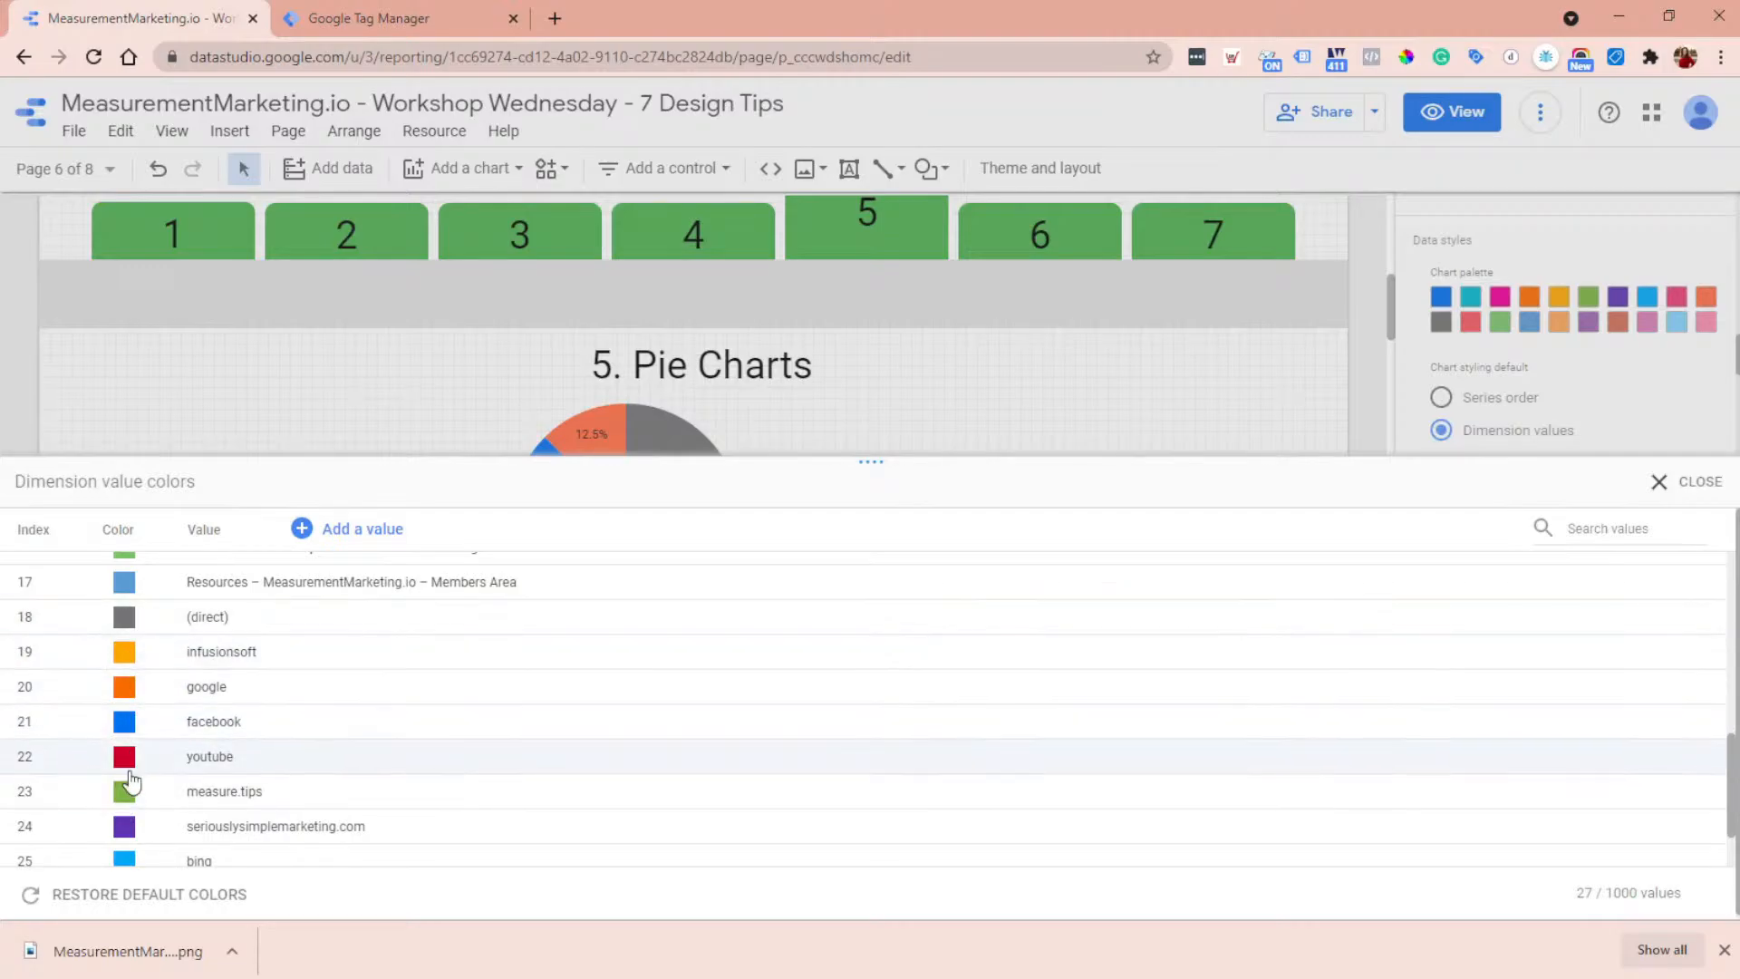
click(1686, 489)
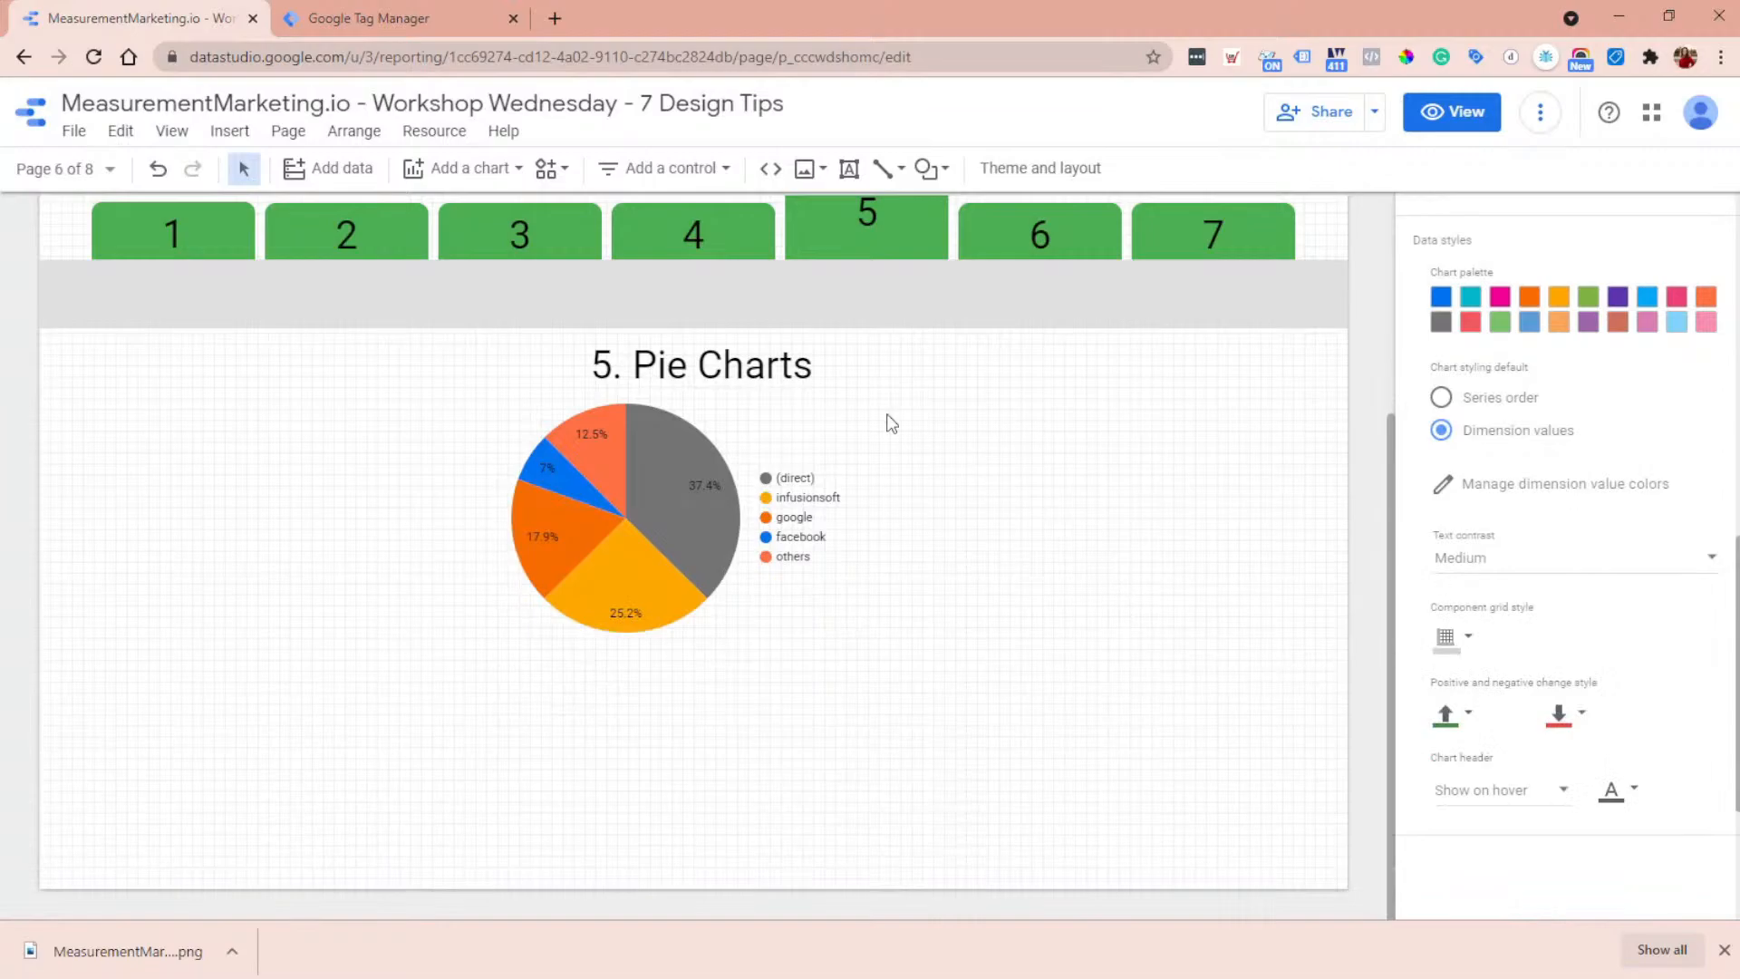
- Switch the report to view mode and go to page 6, Tables and Conditional Formatting, to see its table and scorecard
scroll(1088, 625, up, 2)
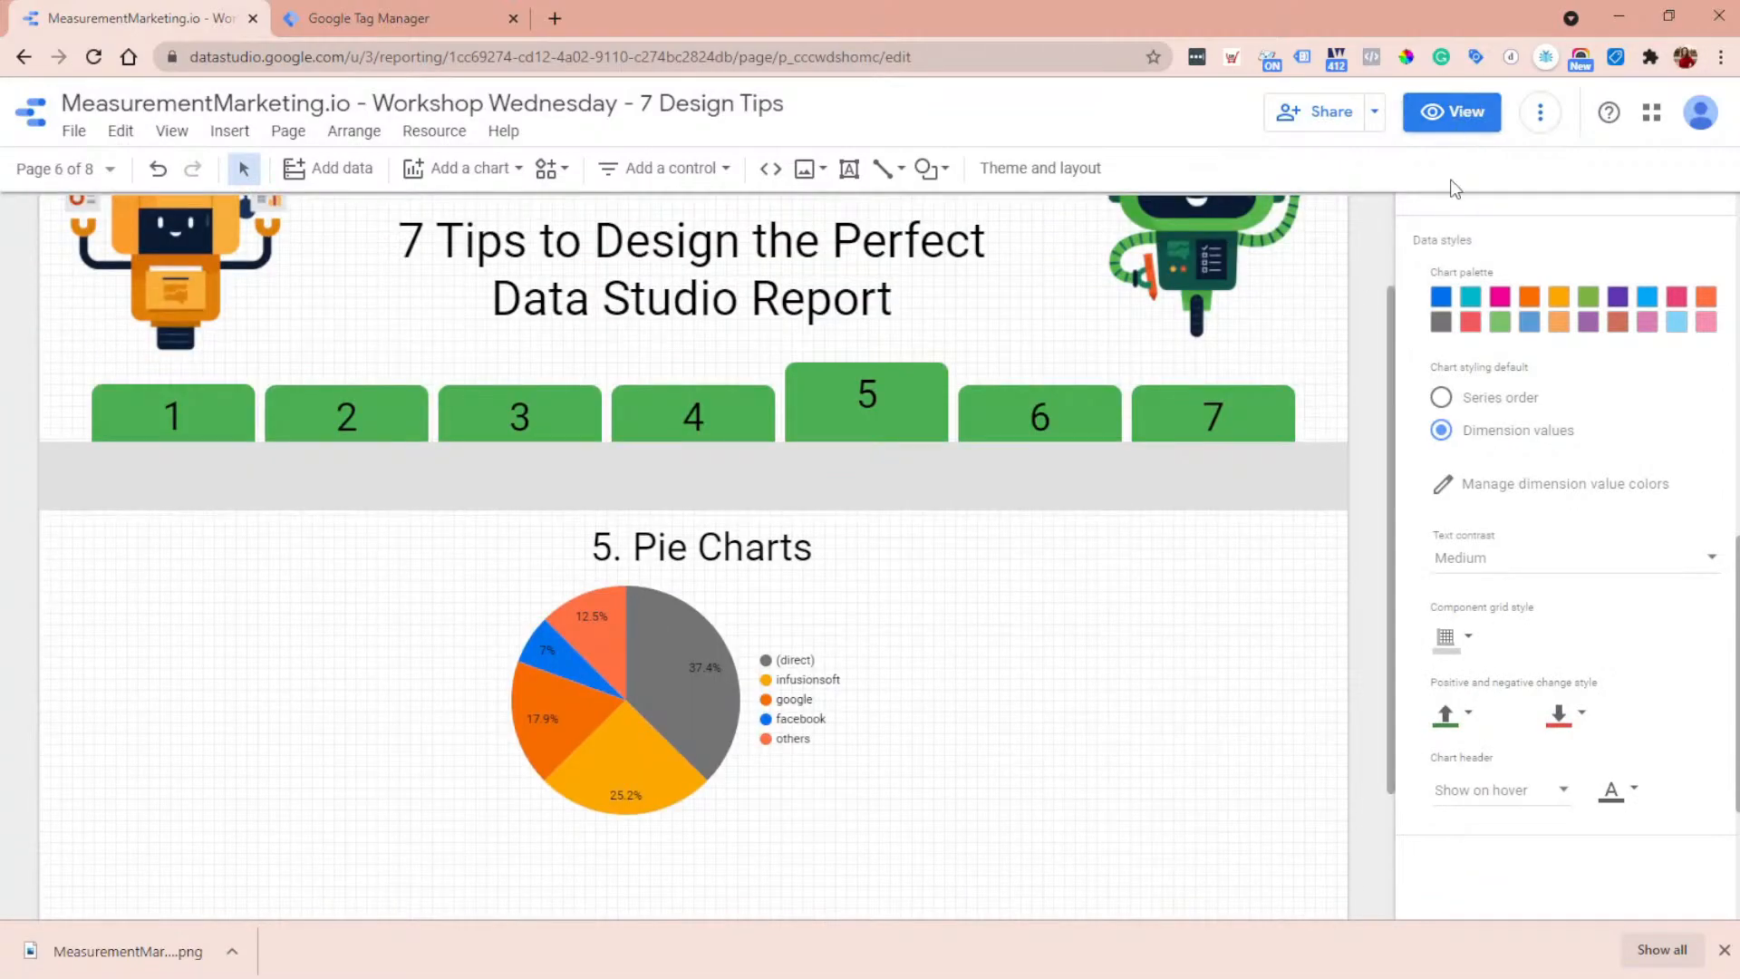
click(1468, 112)
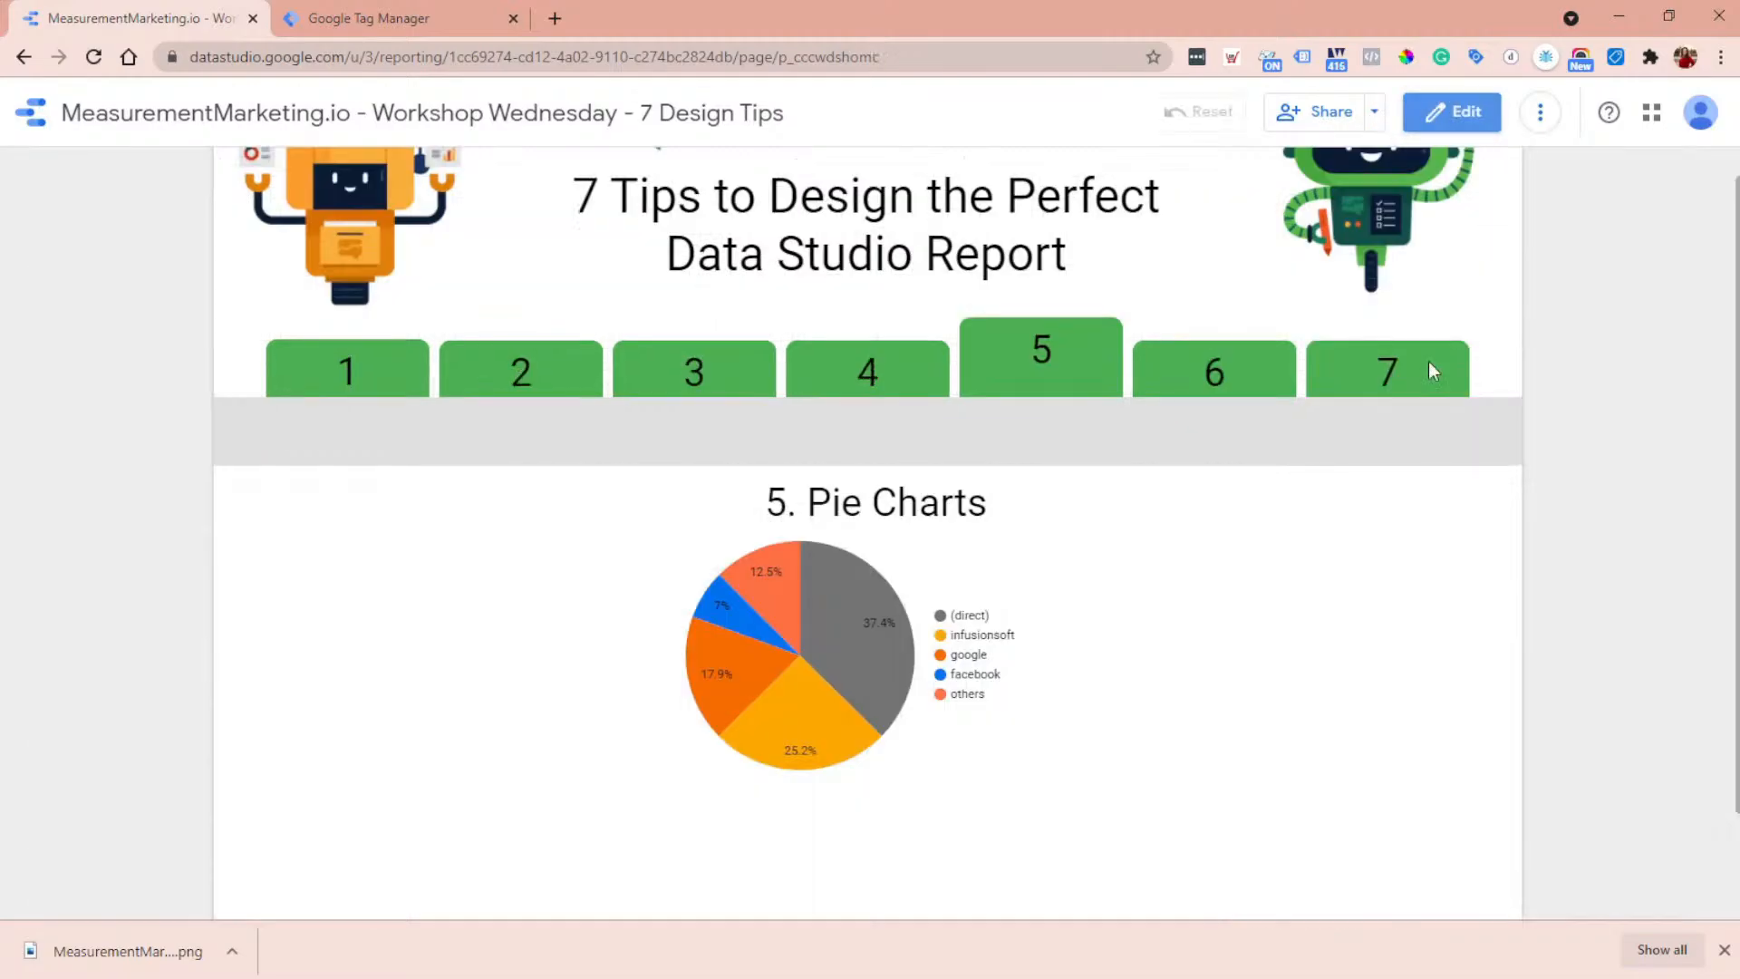
click(1222, 377)
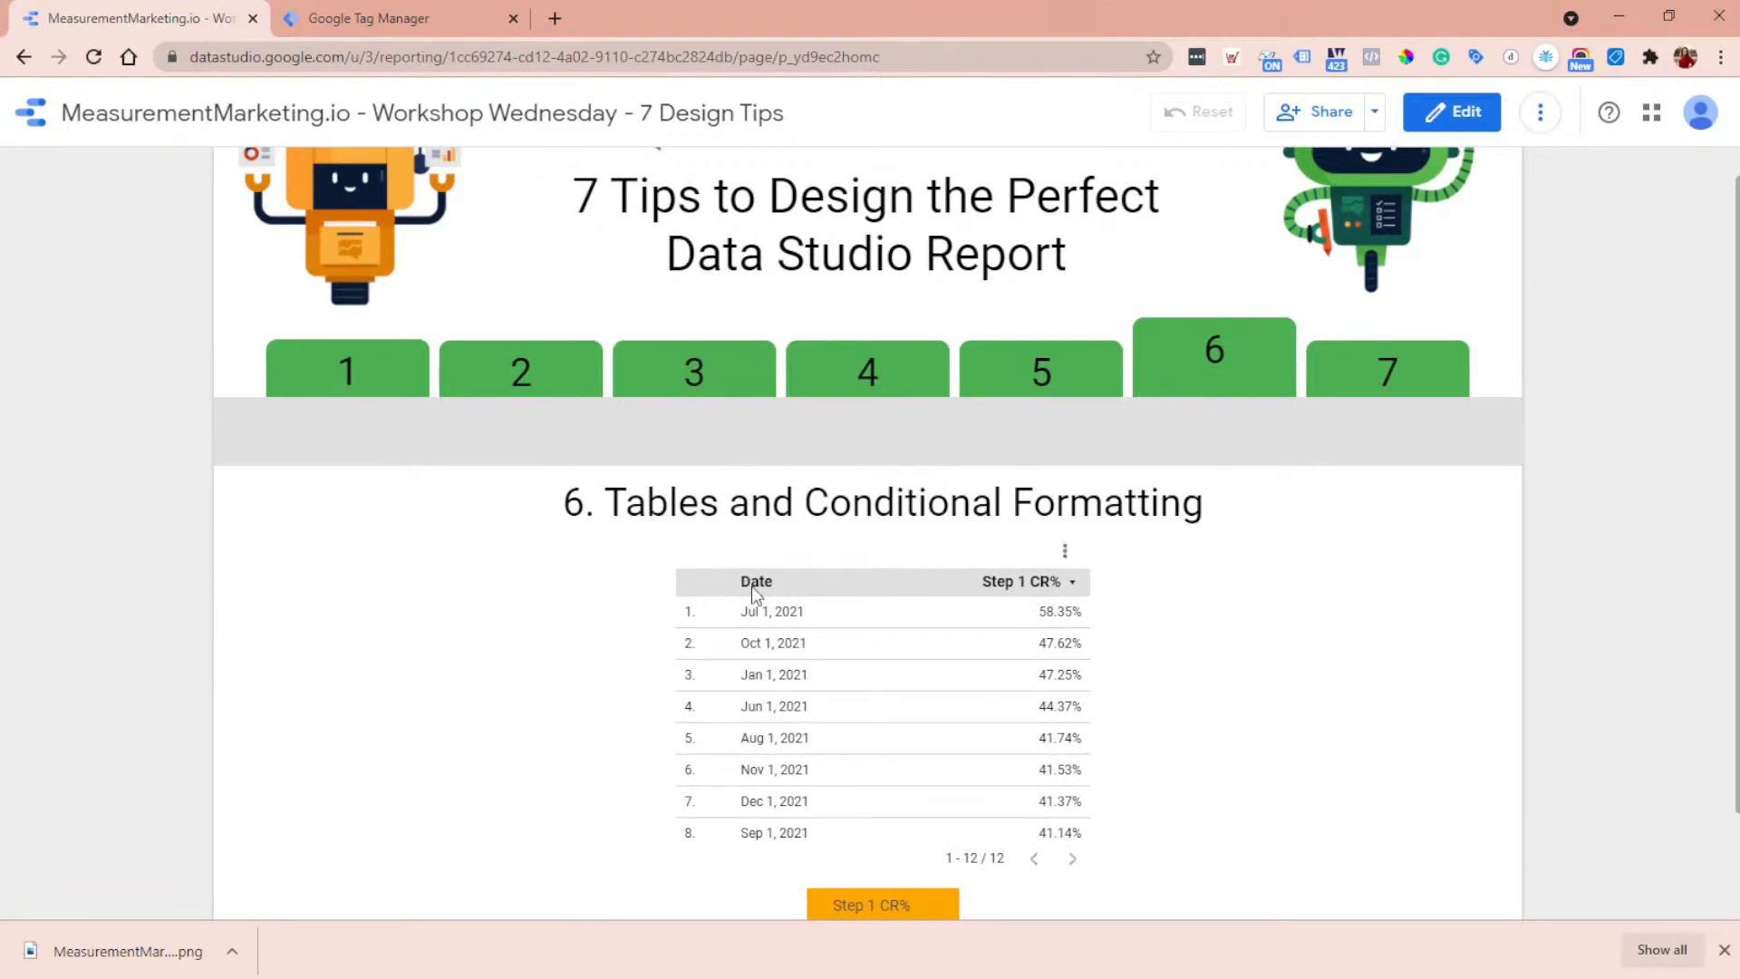
scroll(747, 580, down, 2)
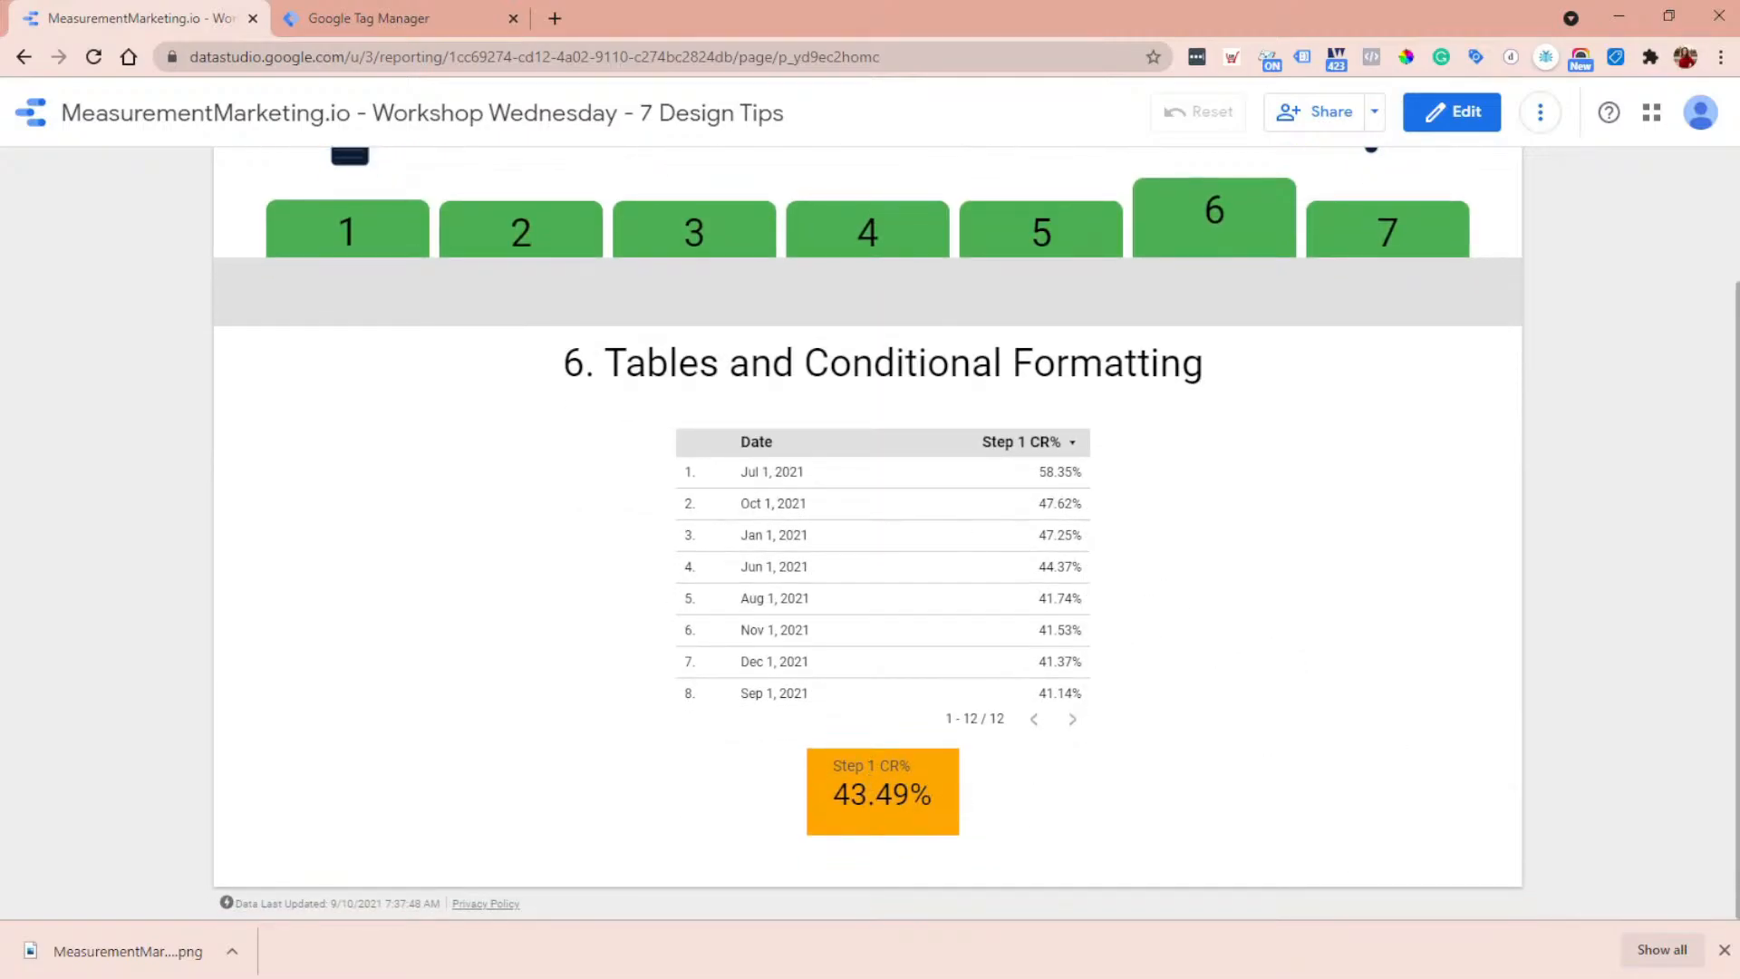
- In edit mode, copy the Step 1 CR% scorecard and paste only its style onto the date table
click(1468, 110)
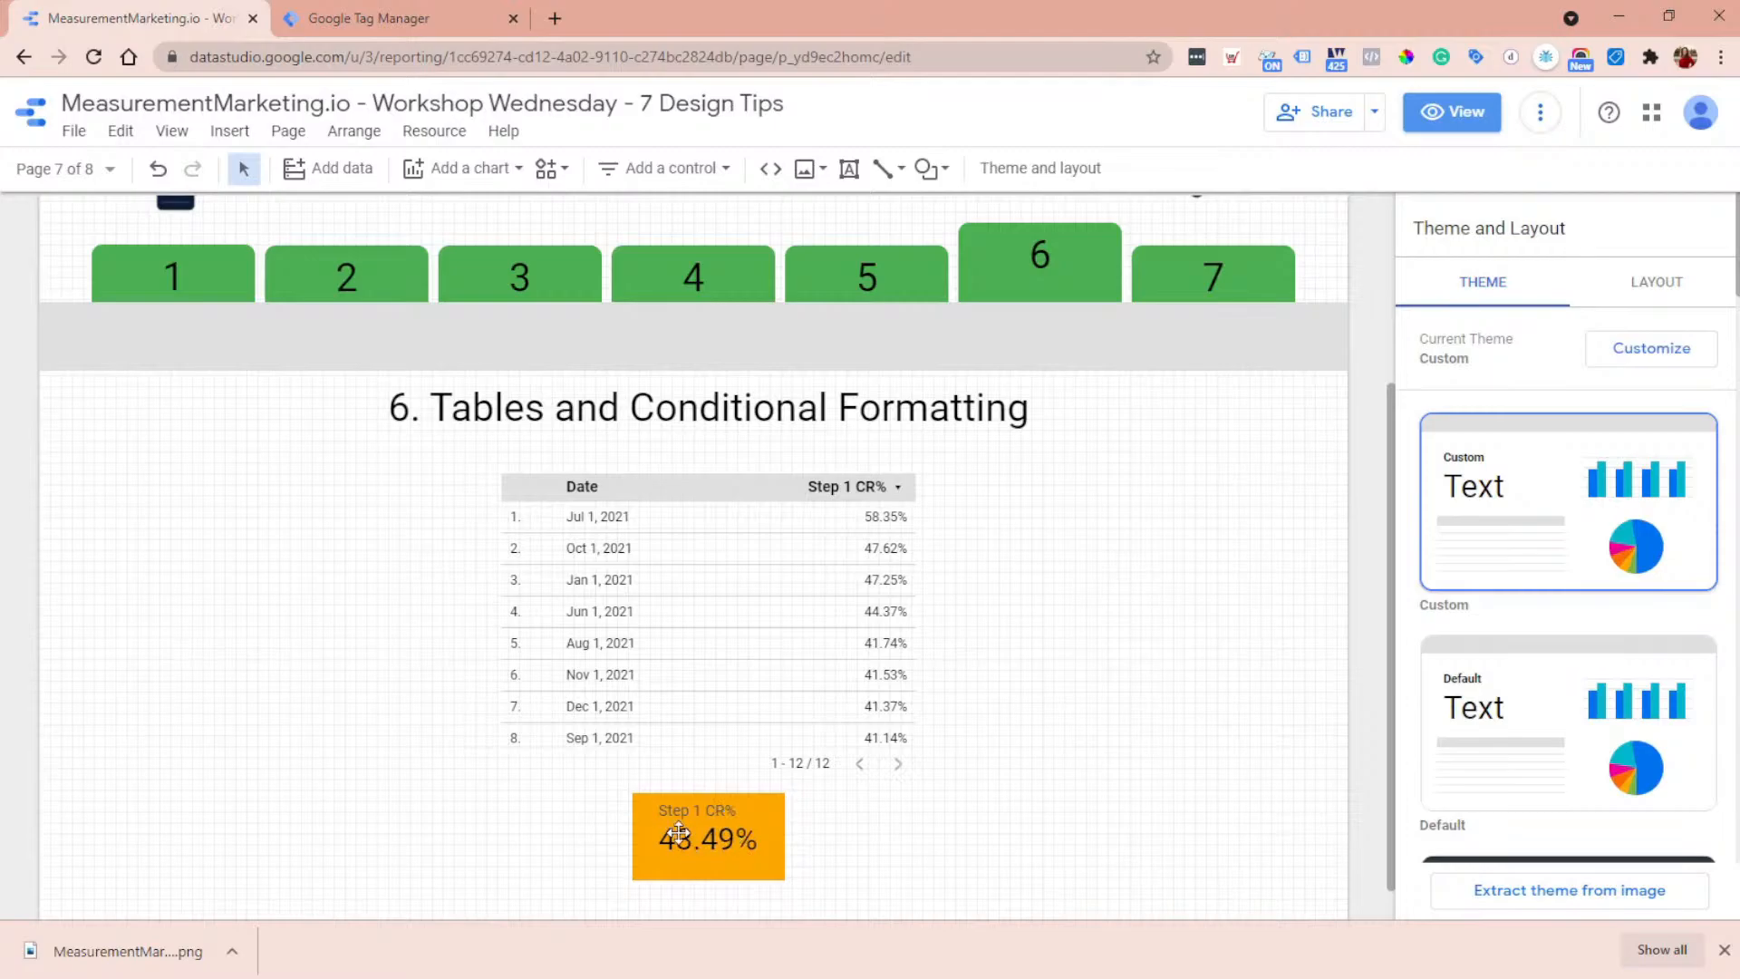
click(729, 829)
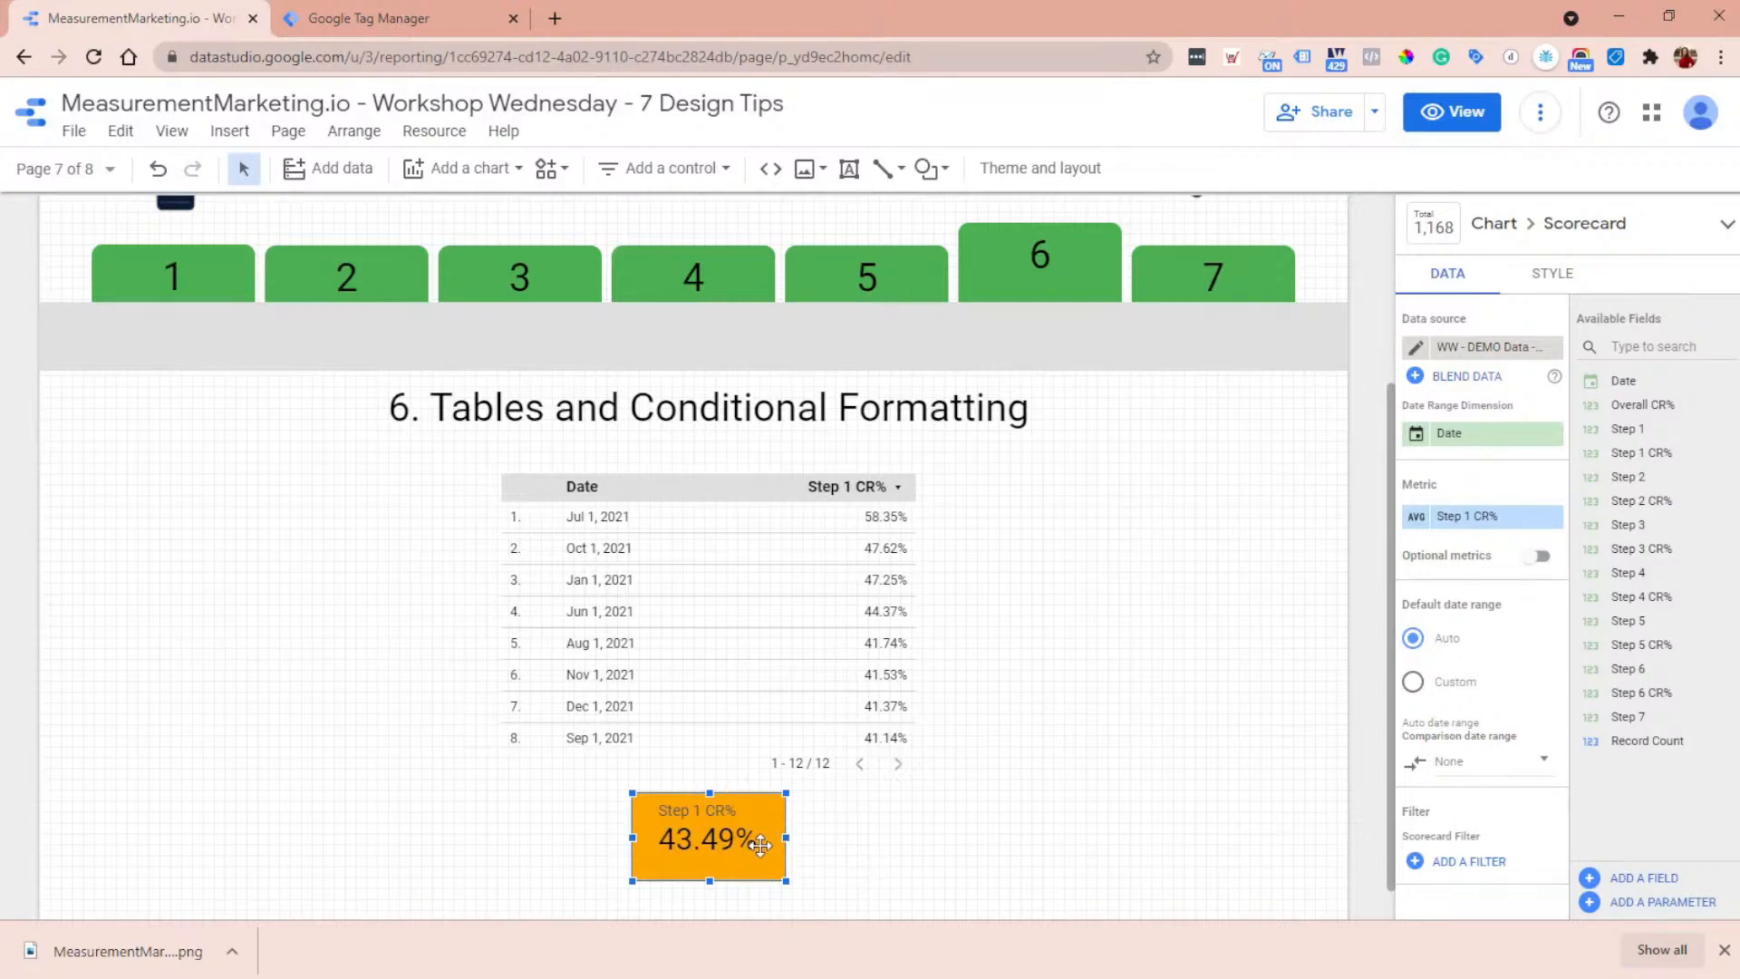
click(794, 595)
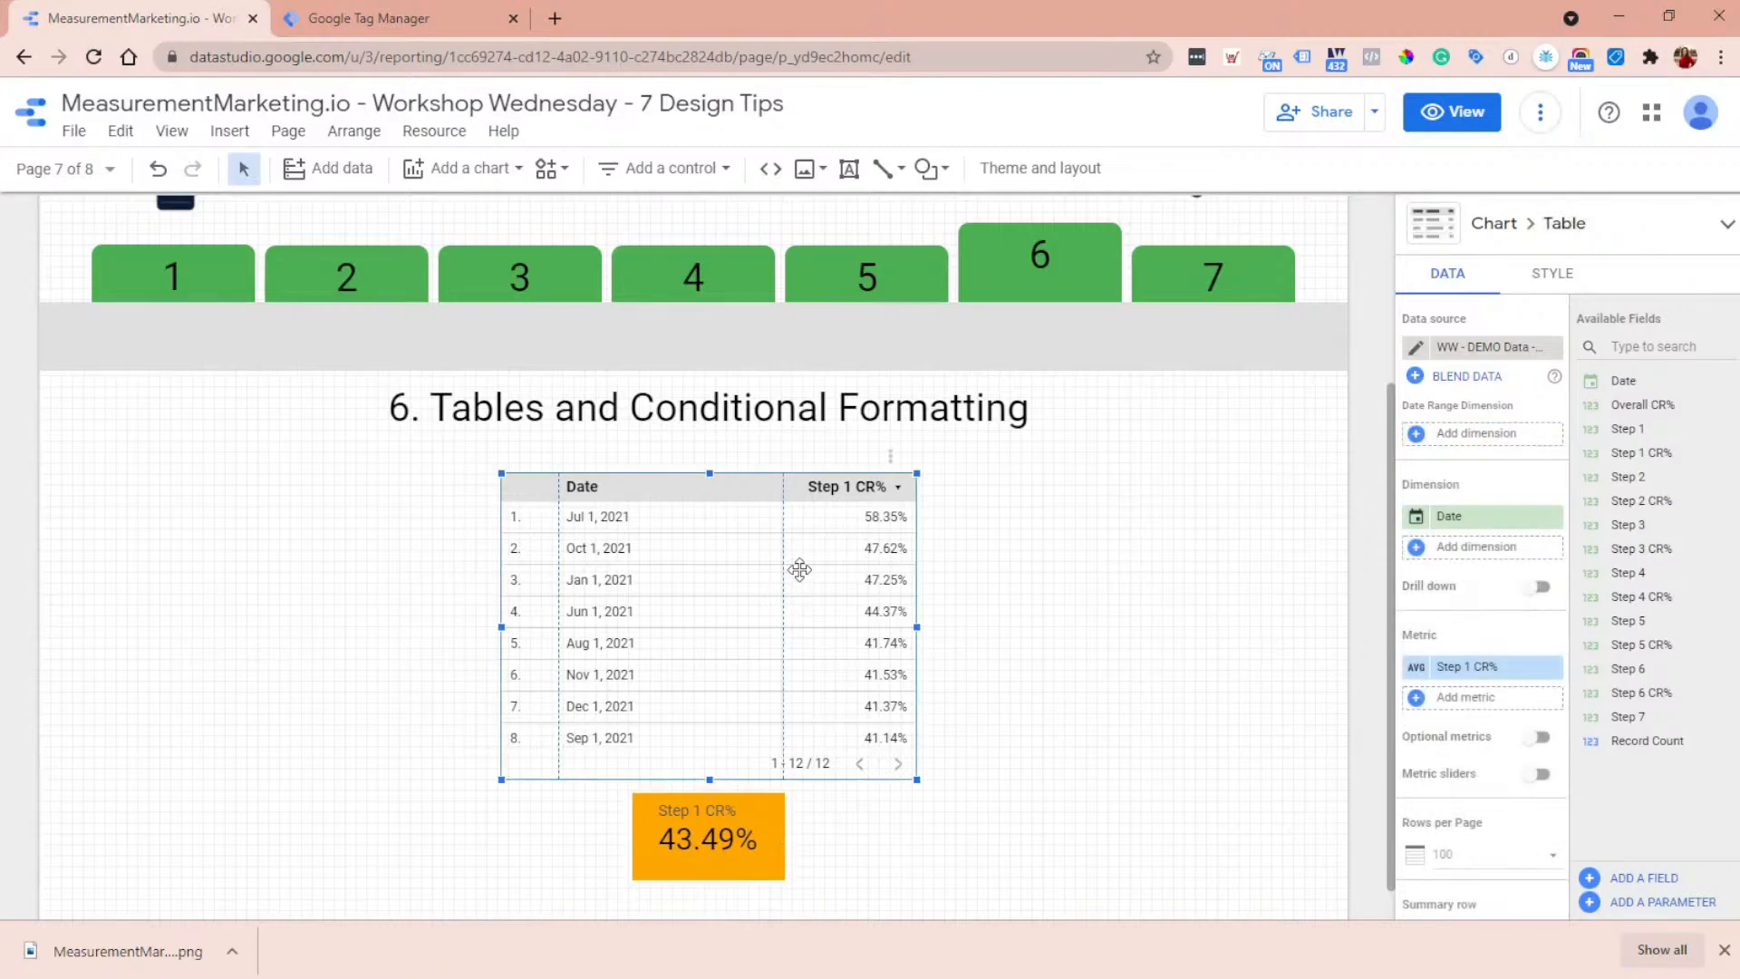
right_click(799, 569)
mouse_move(908, 295)
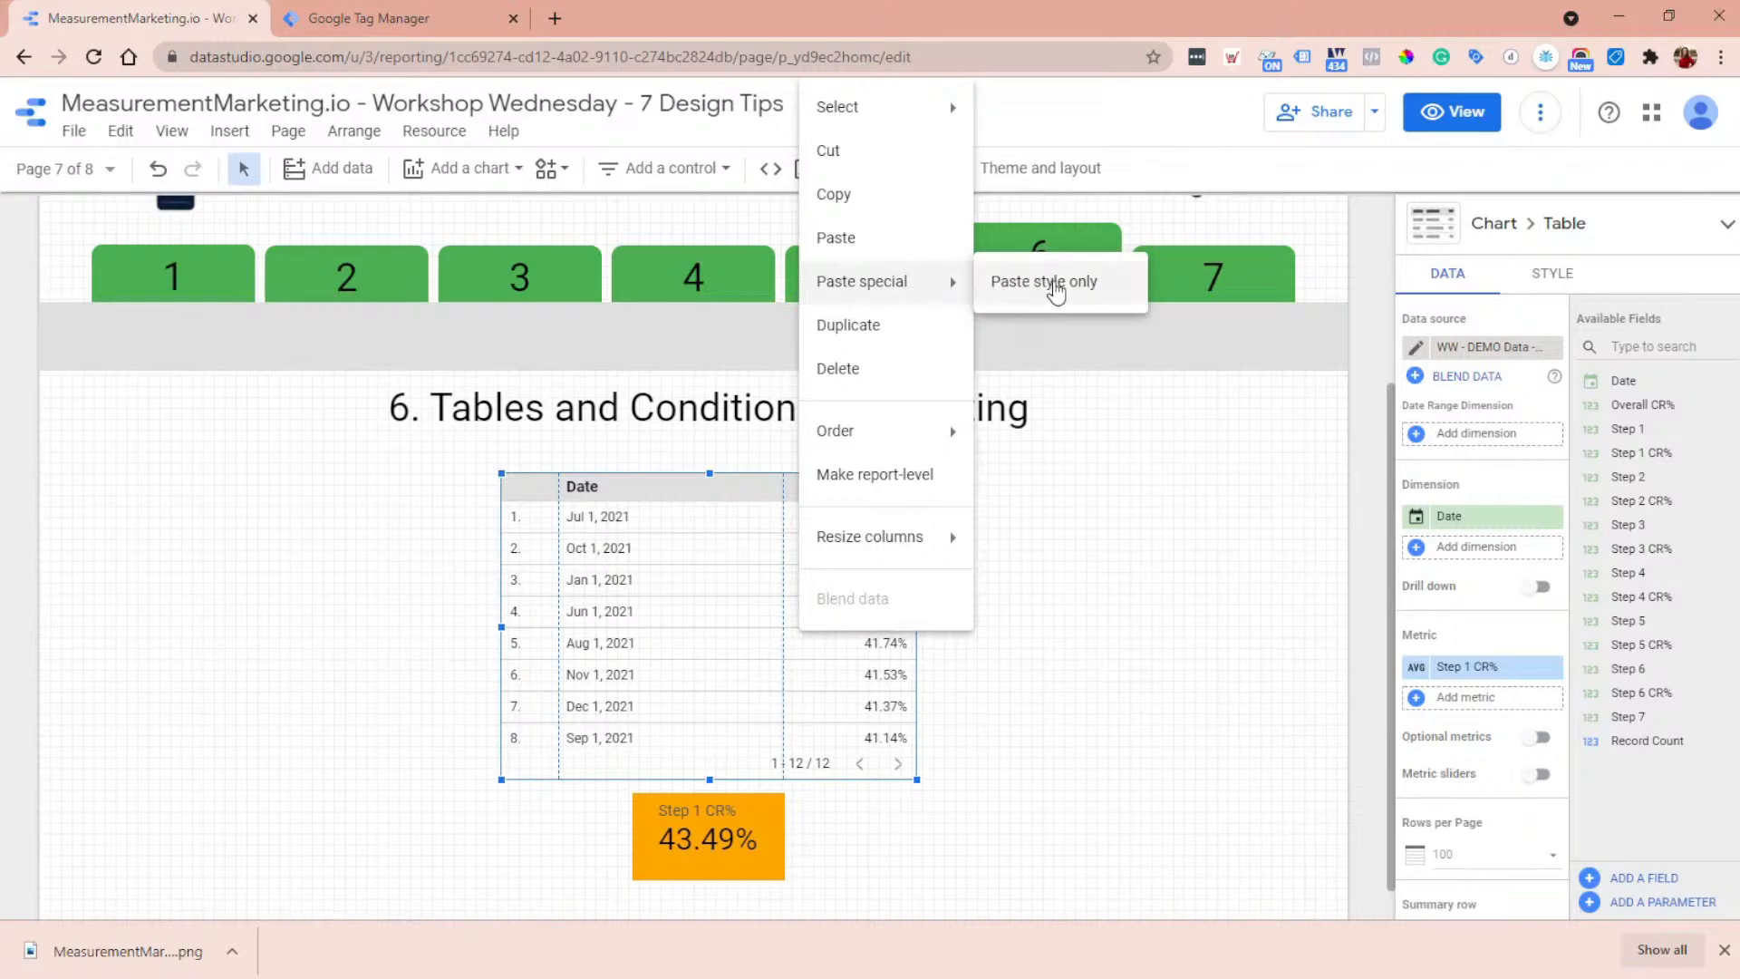
click(1054, 286)
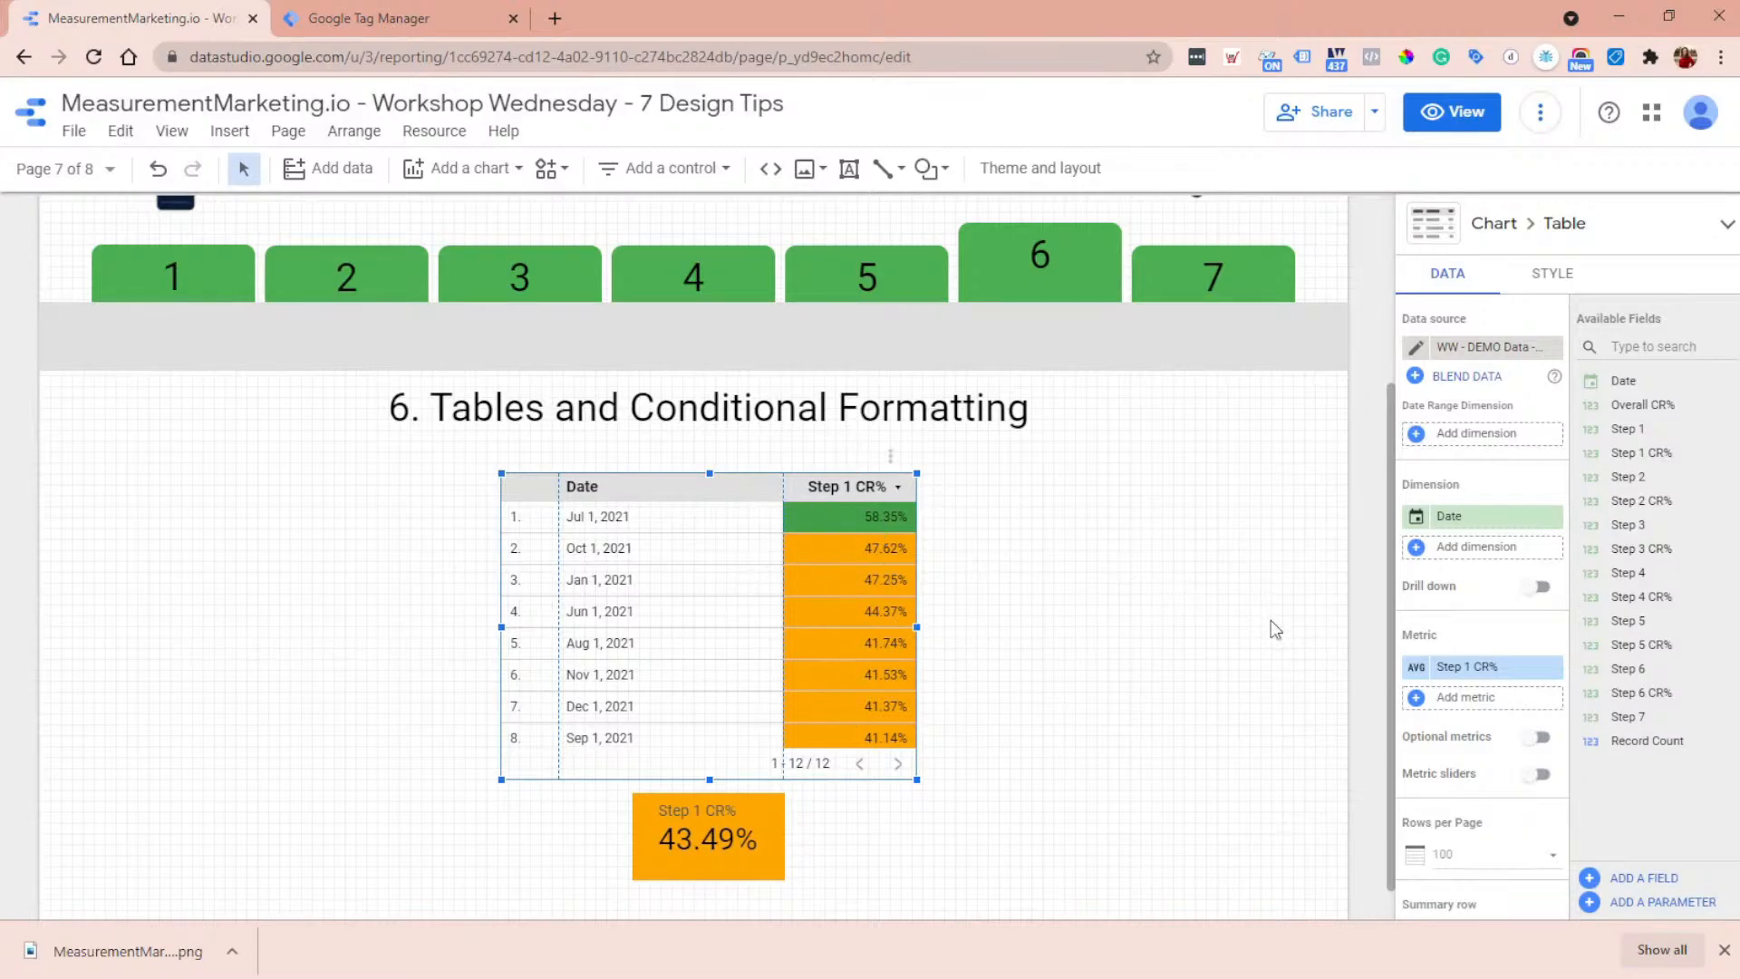
- Check the table's conditional formatting section and add Step 3 CR% as a second metric of the table
click(1555, 281)
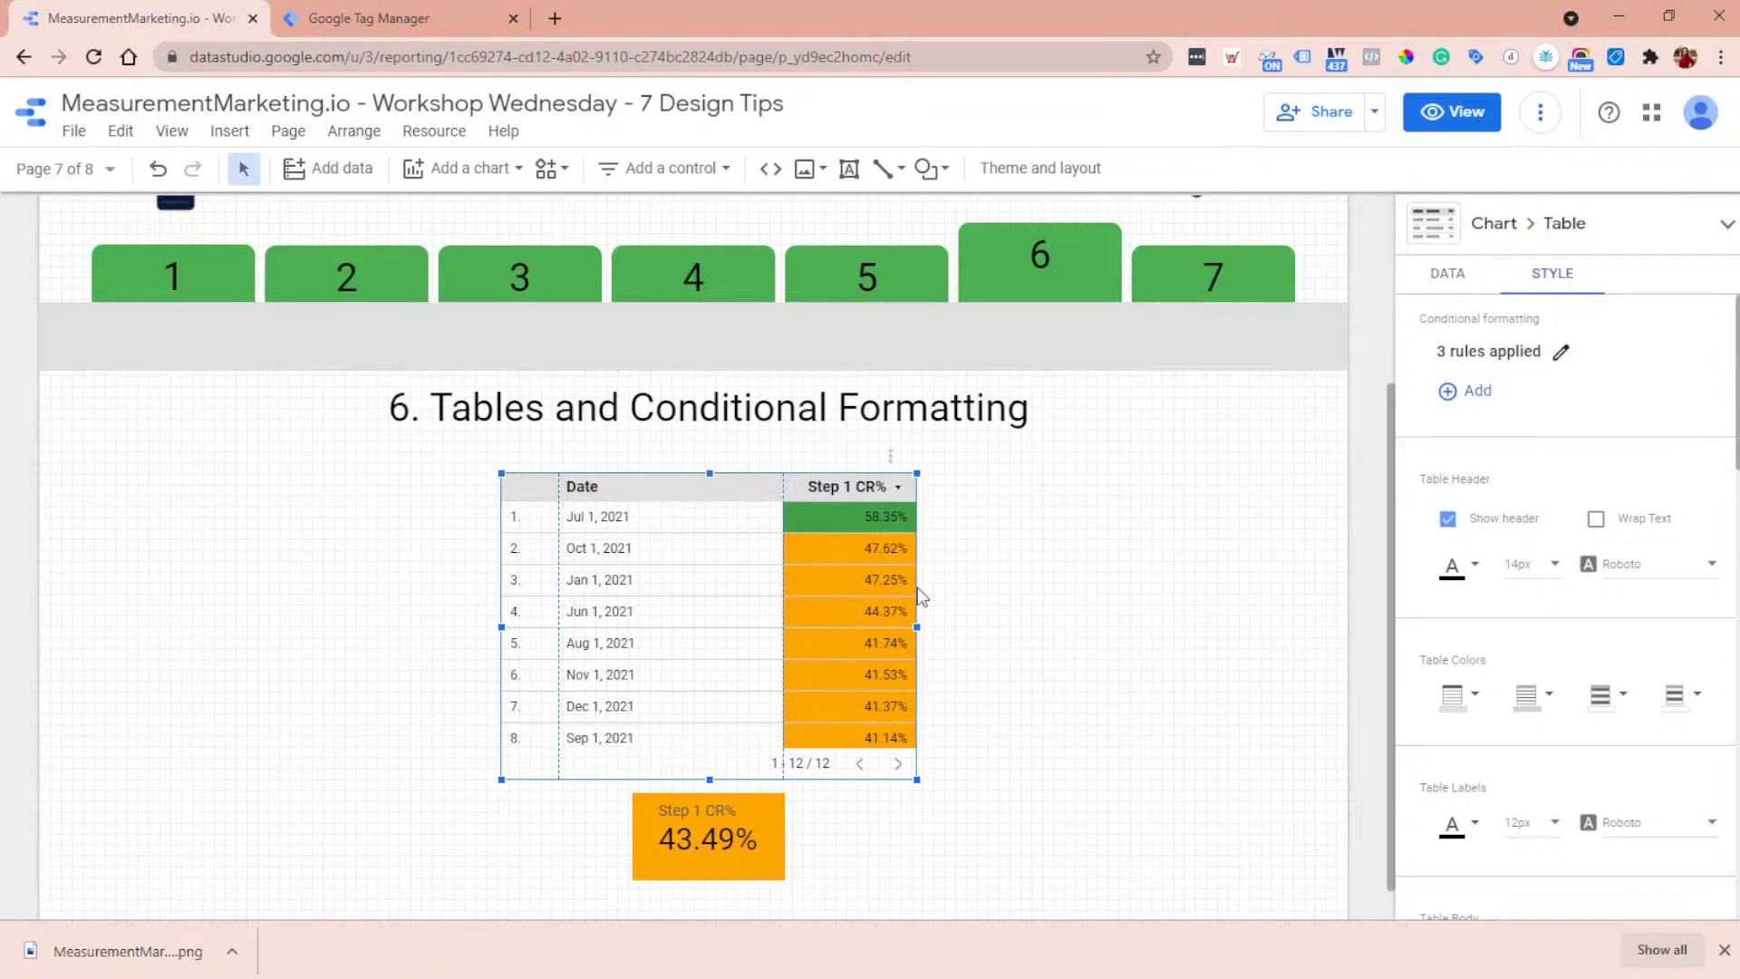
click(1479, 284)
click(1492, 555)
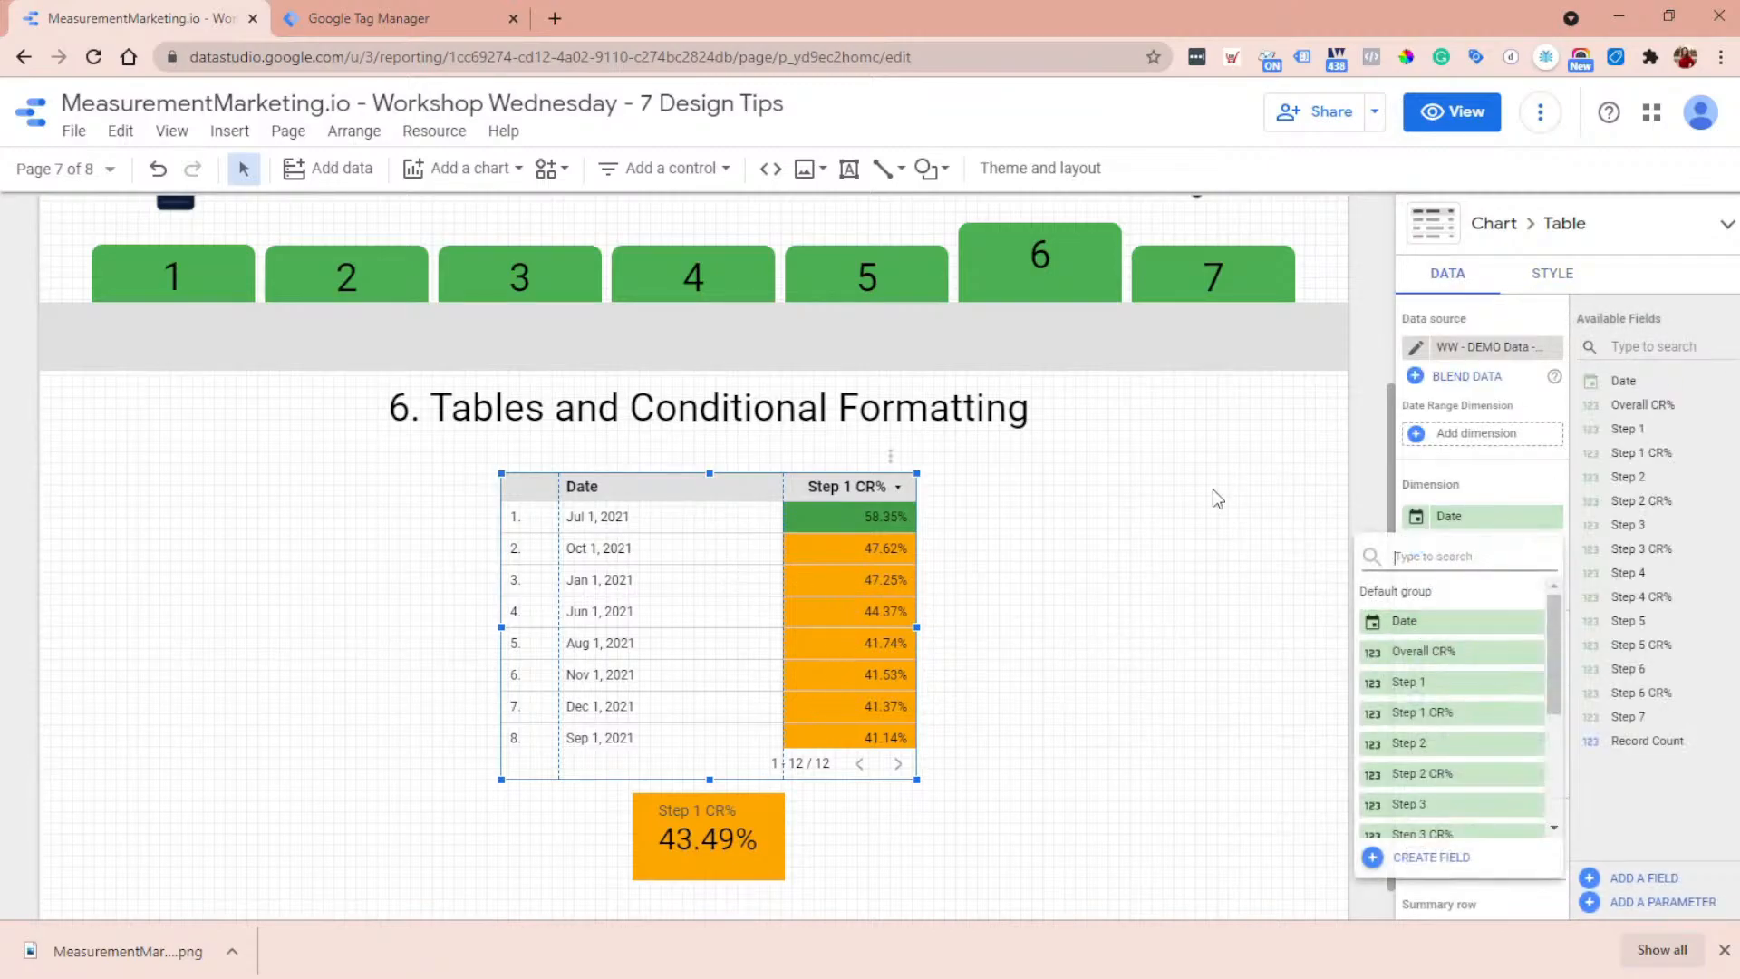
click(1213, 489)
click(1479, 700)
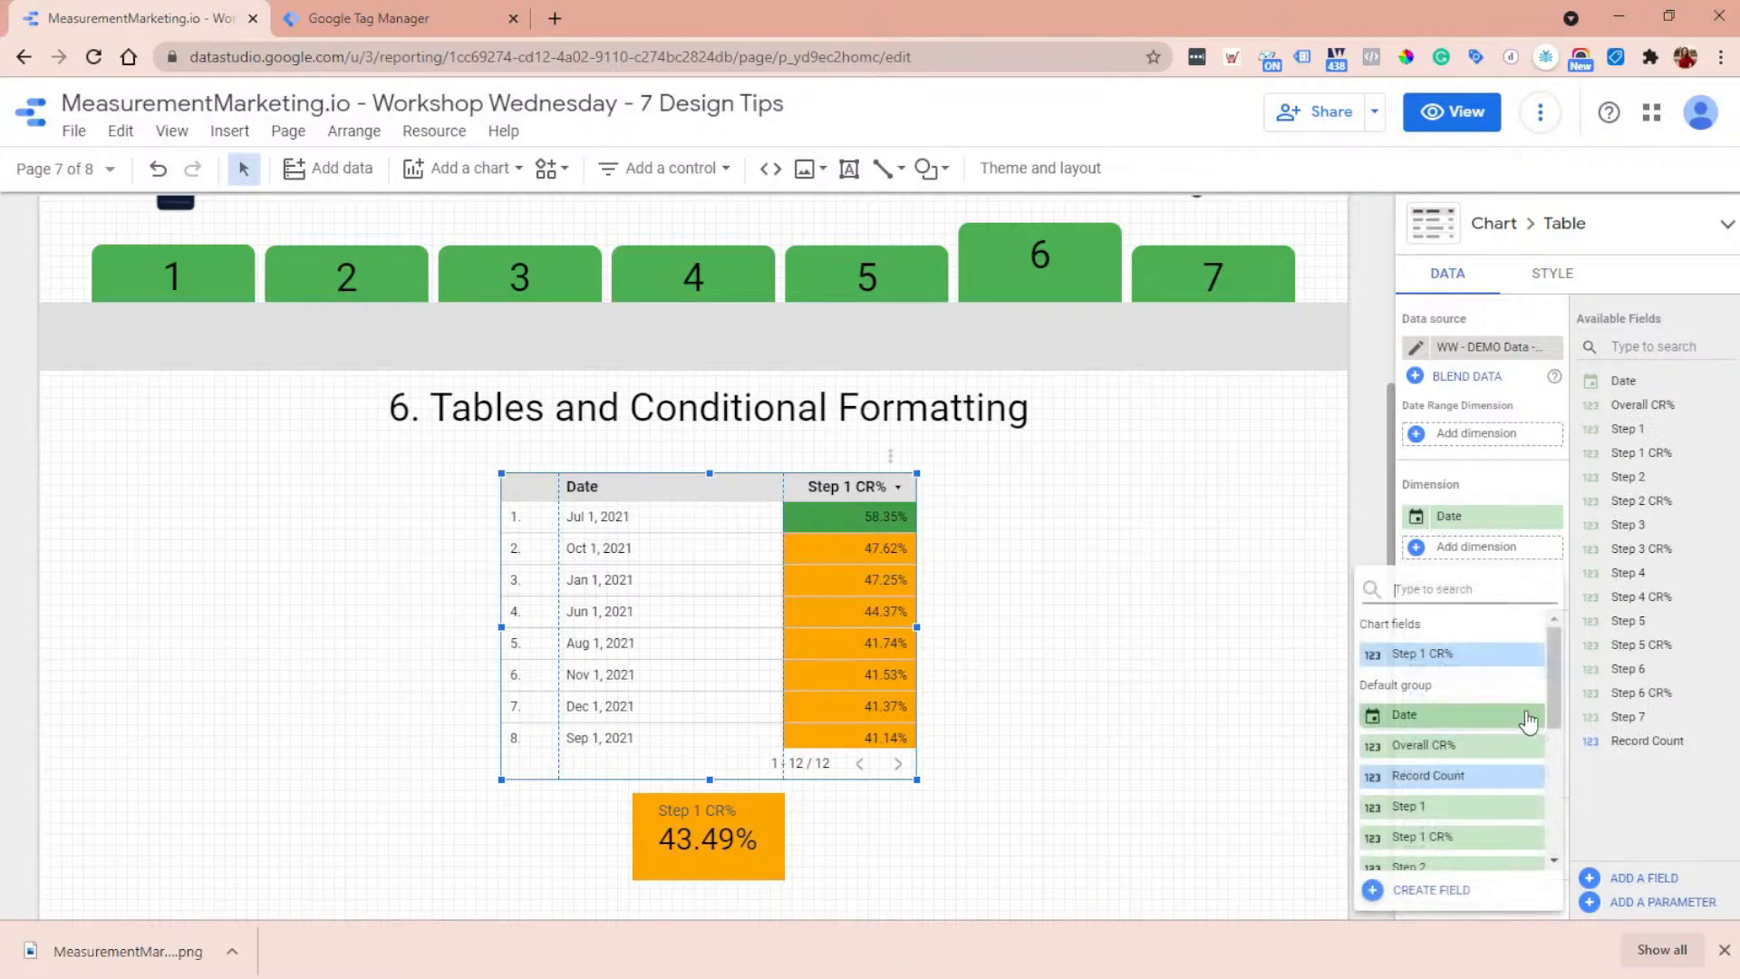
scroll(1490, 743, down, 3)
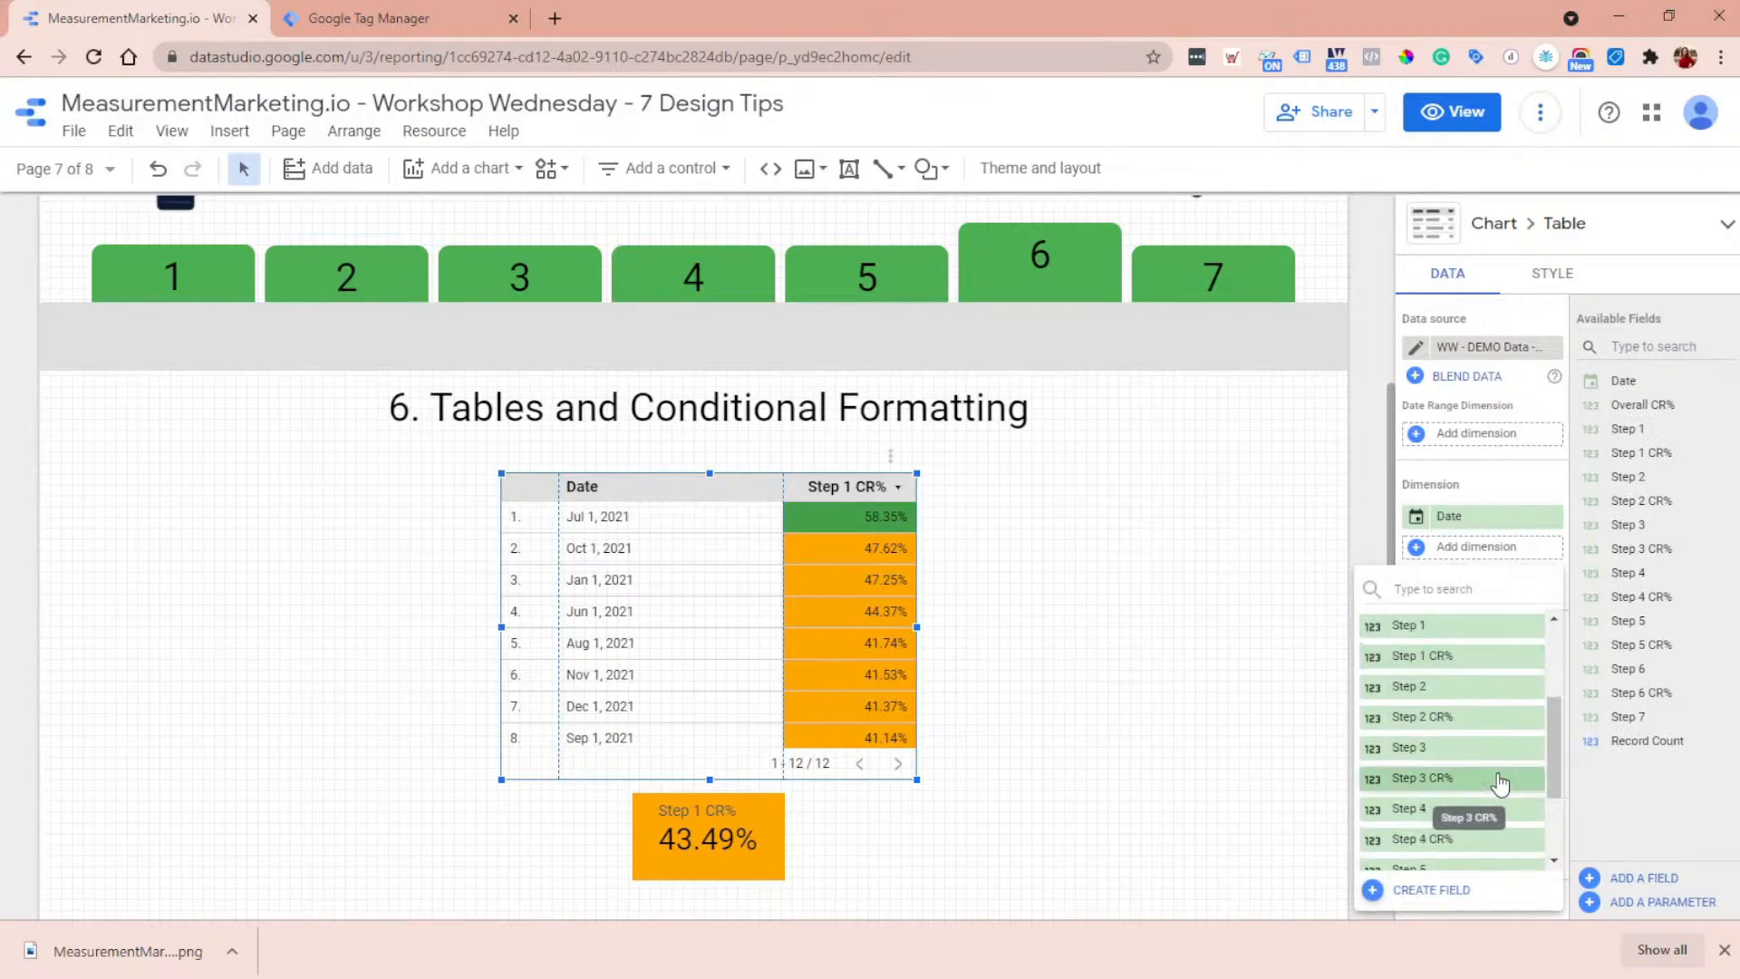
click(1499, 779)
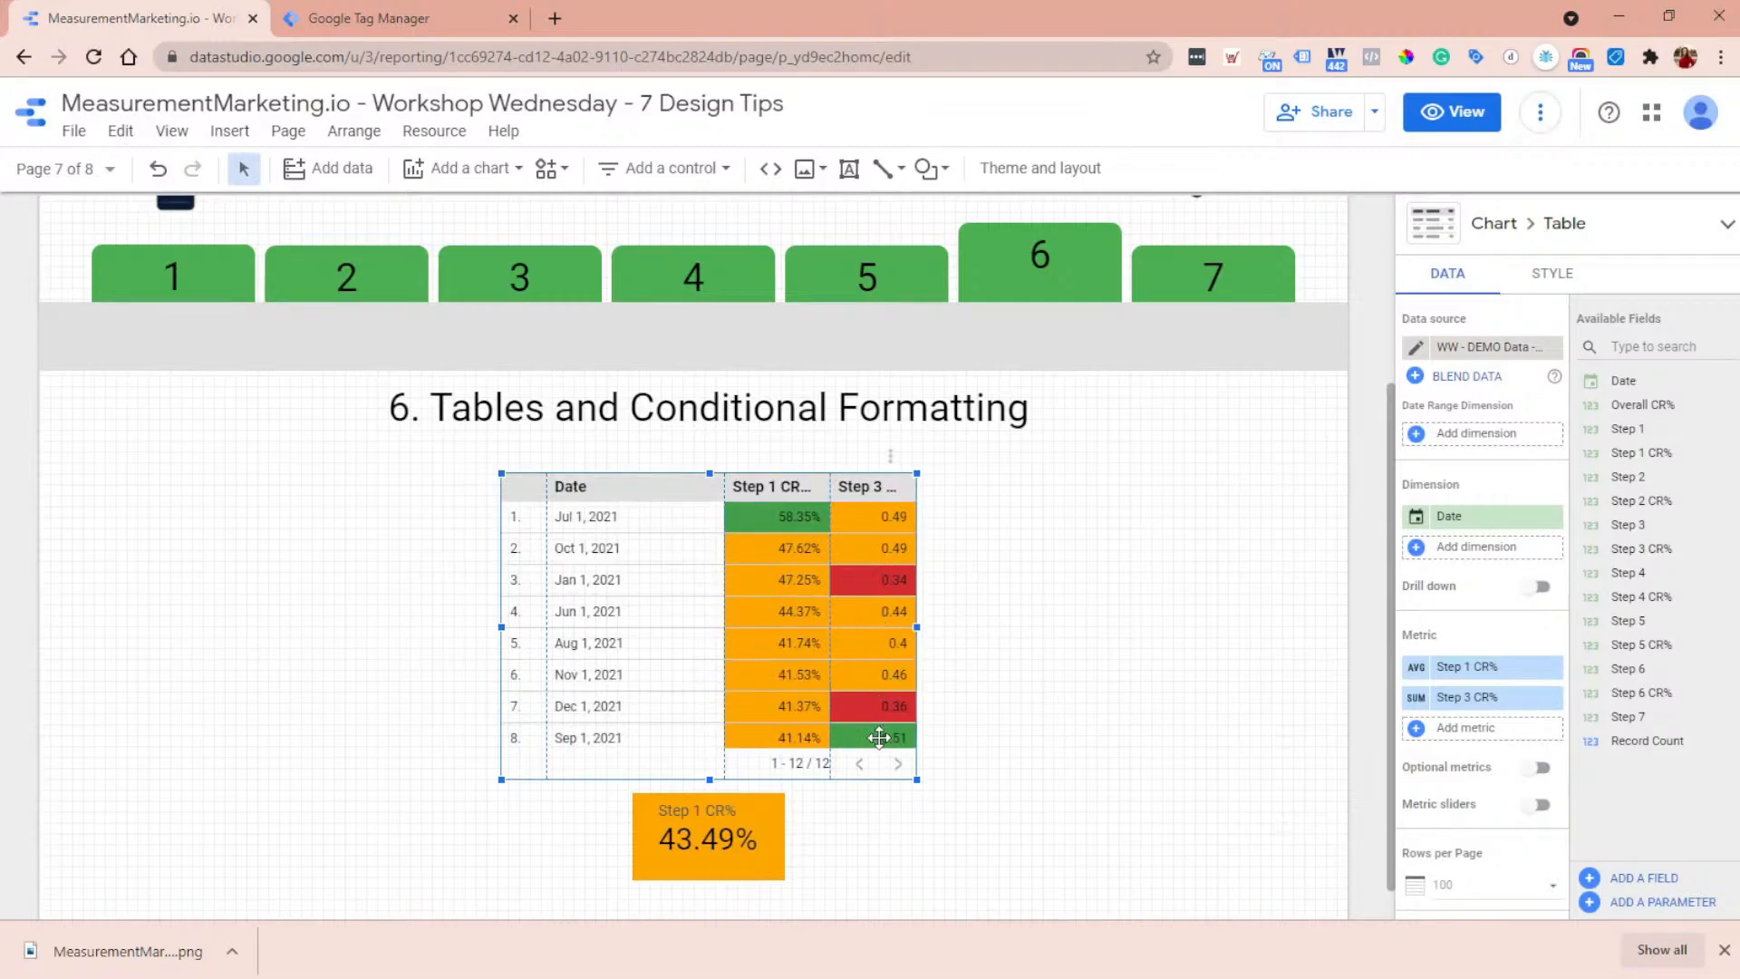
- Open the table's conditional format rules and start editing the green rule for values greater than 0.5
click(1552, 283)
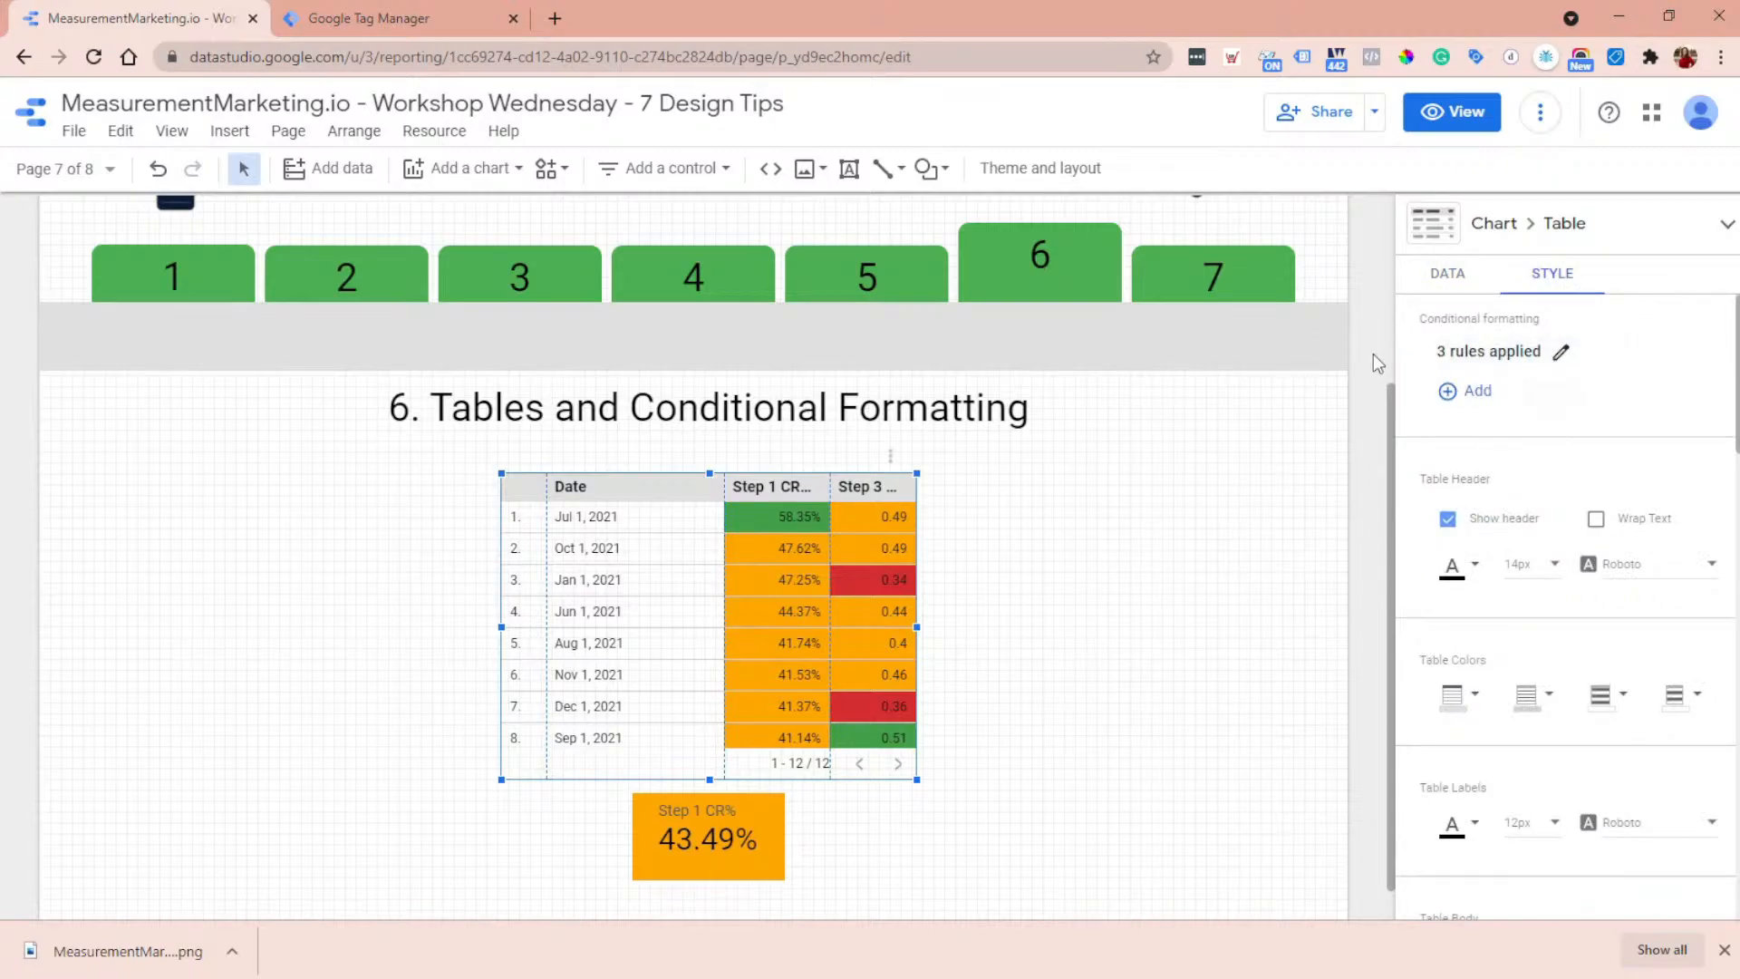
click(1560, 354)
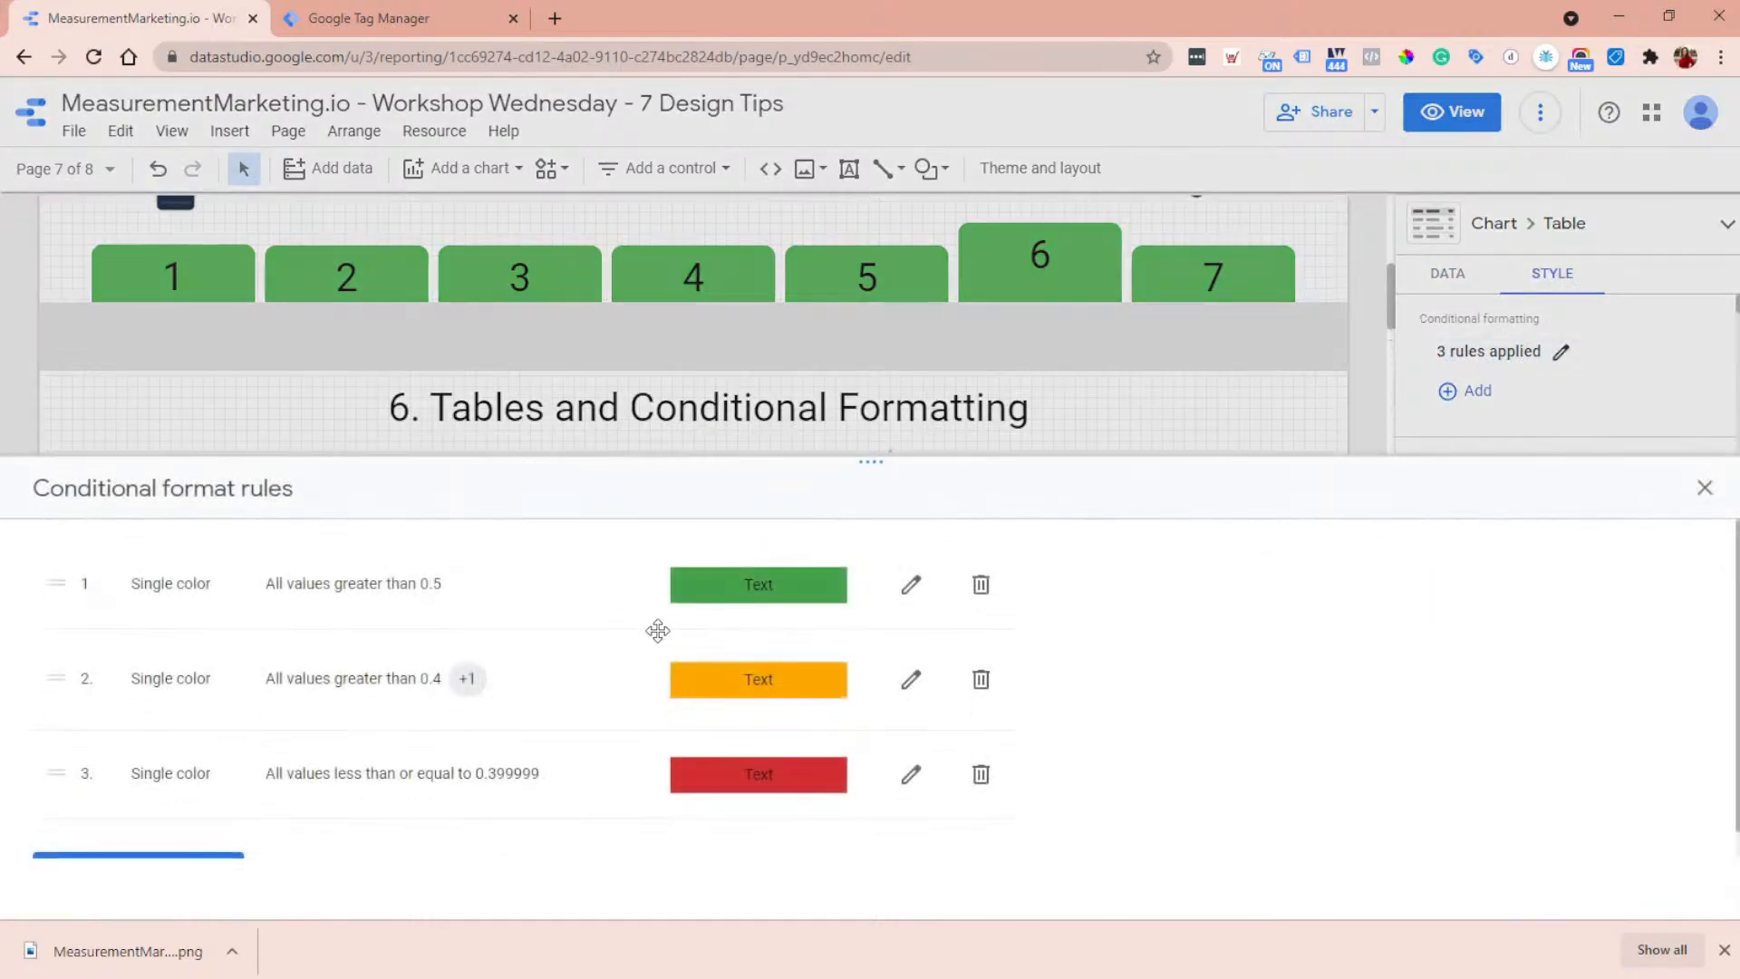
scroll(471, 719, down, 1)
scroll(652, 698, up, 1)
click(913, 586)
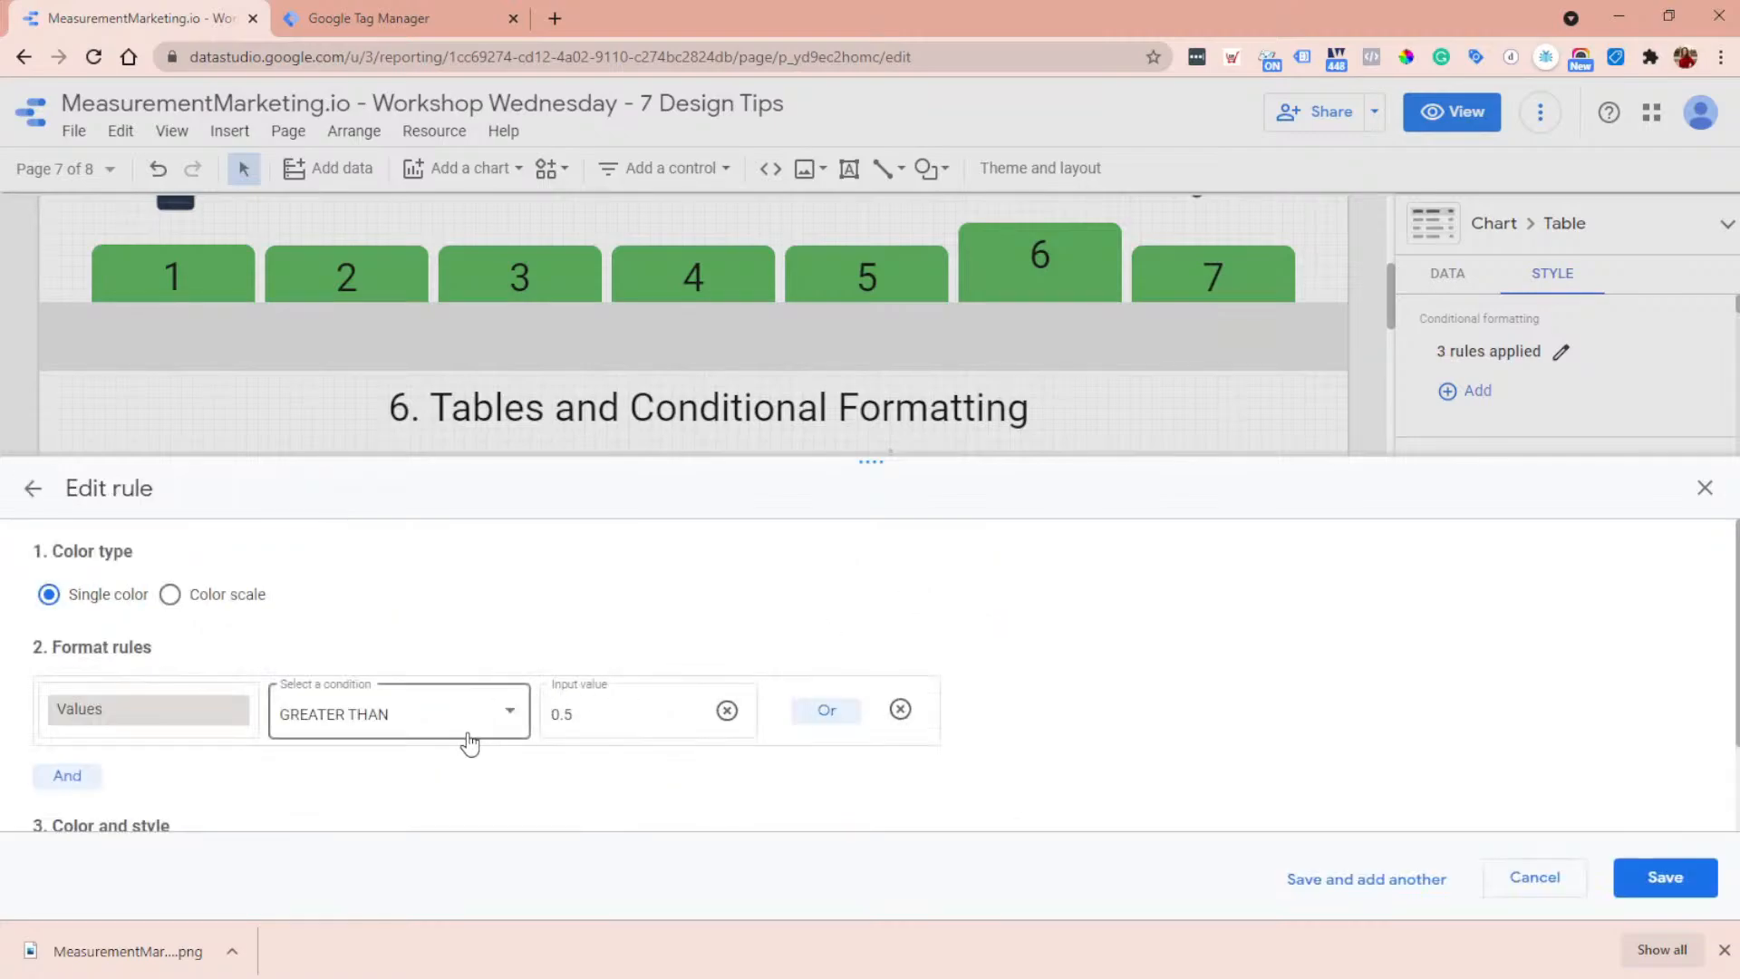
scroll(435, 682, down, 2)
scroll(234, 675, up, 2)
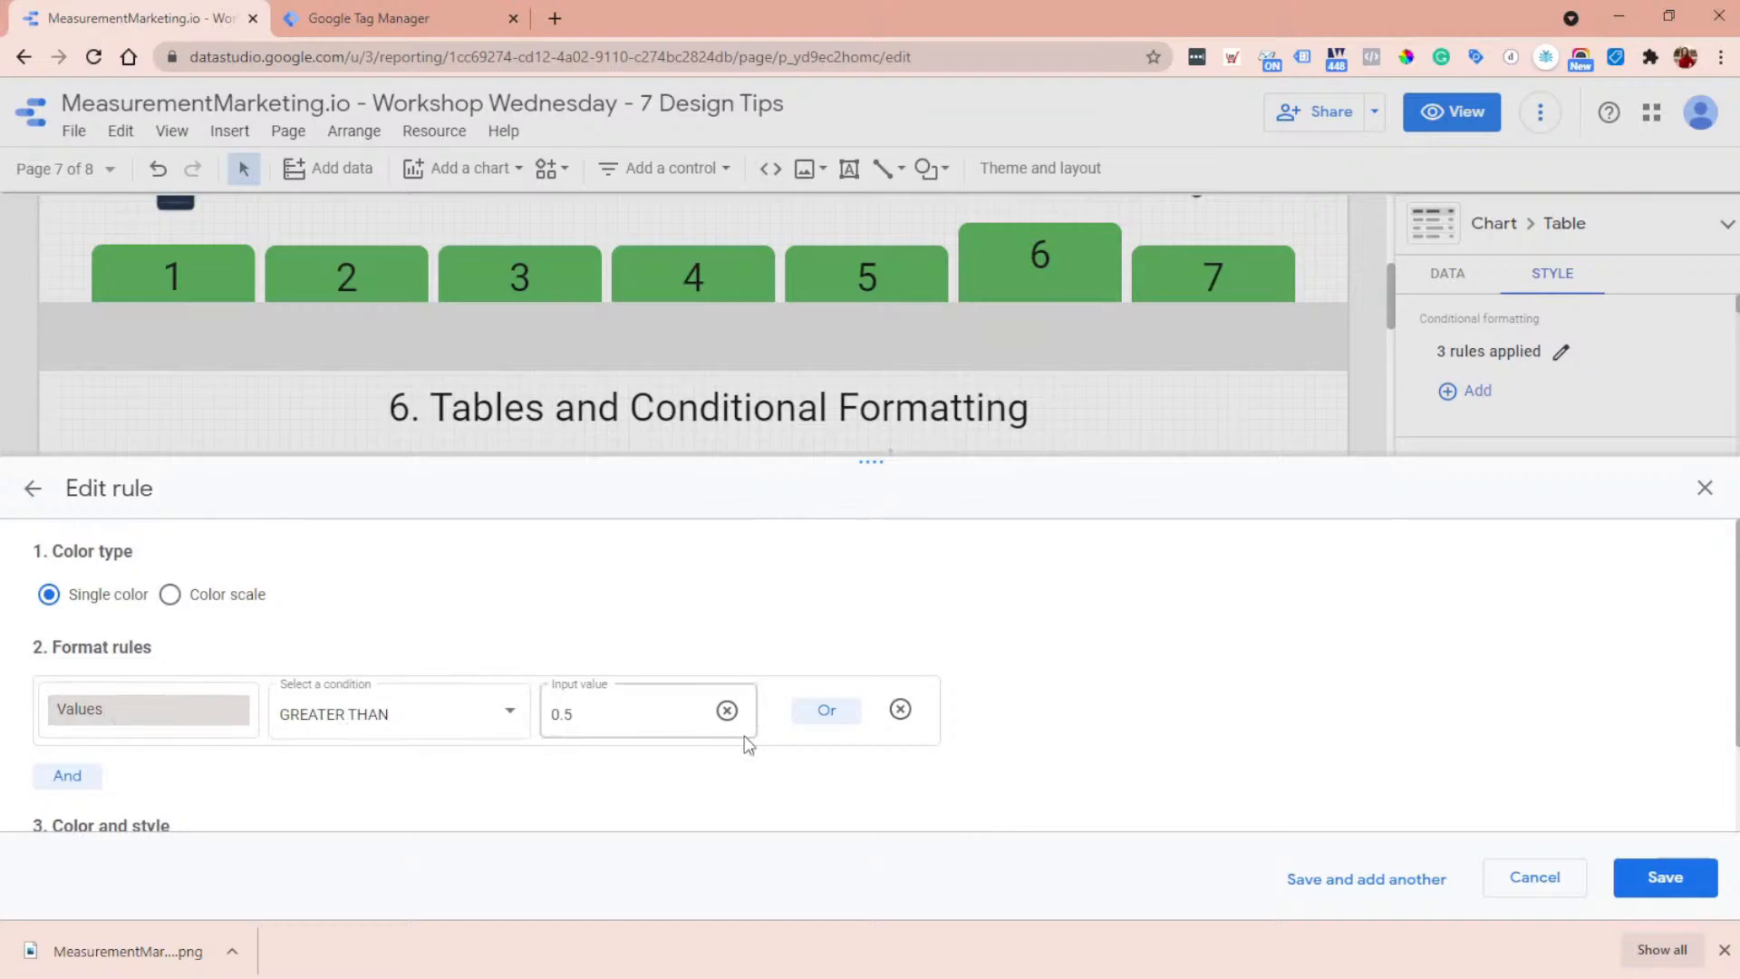
- Base the green formatting rule on Step 1 CR% with the condition greater than .5, and save the rule
click(195, 716)
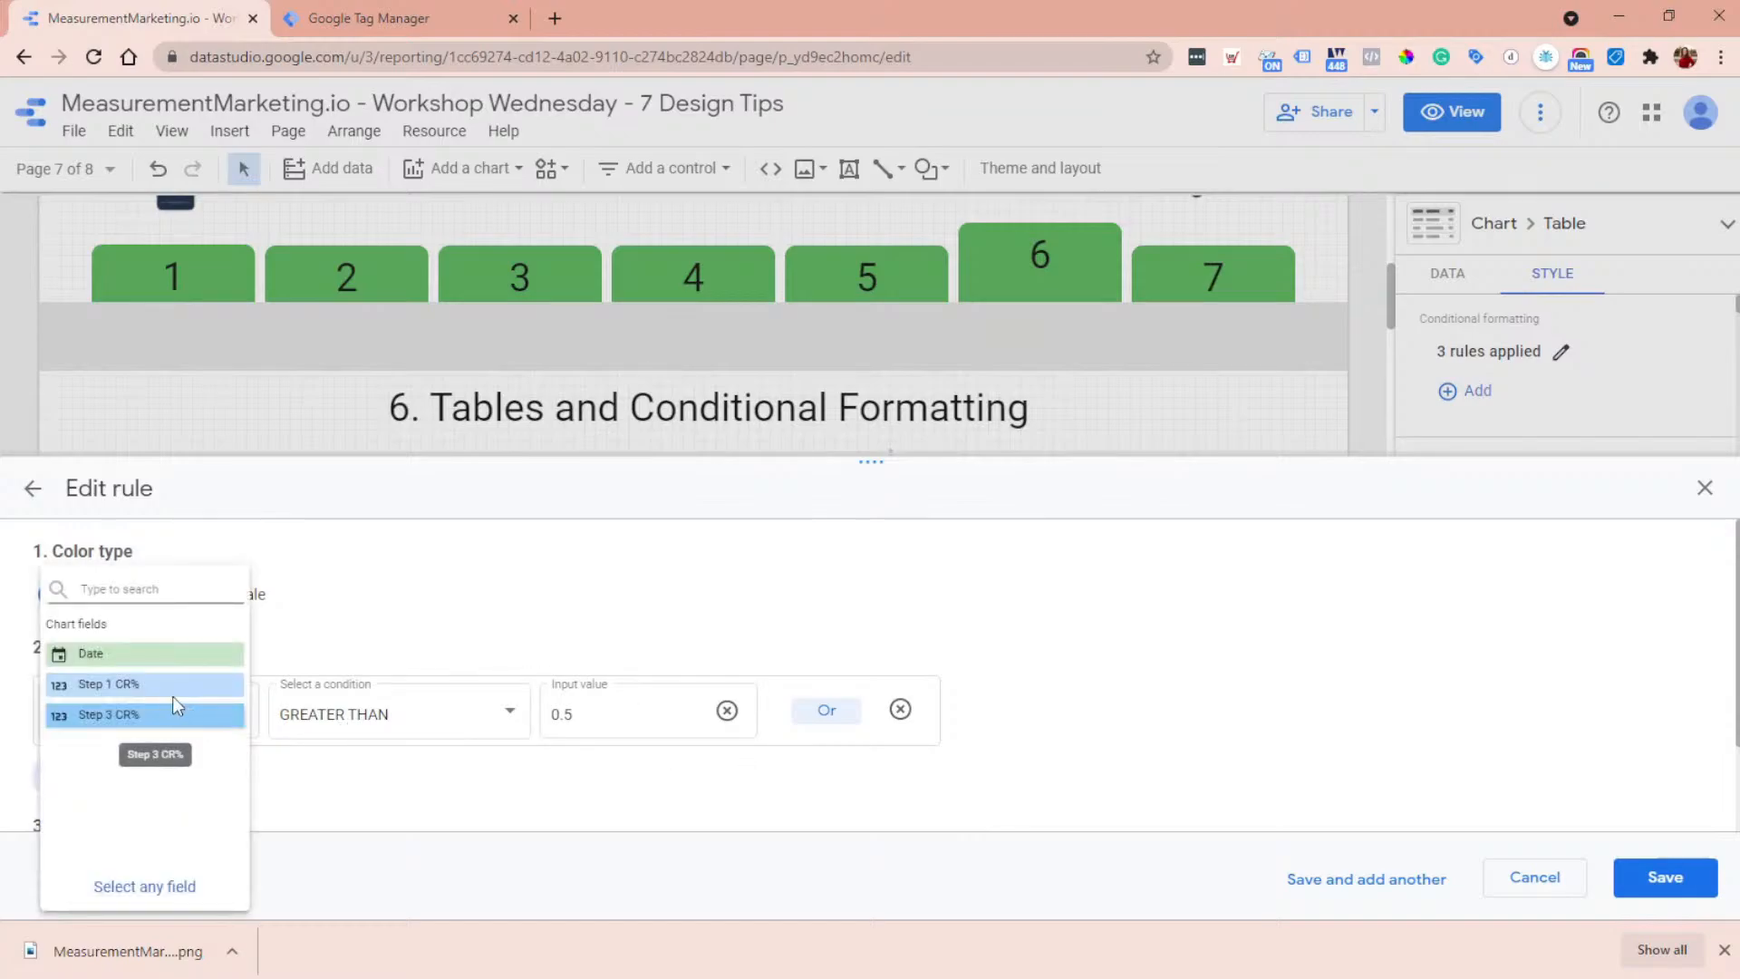
click(143, 684)
scroll(846, 736, down, 2)
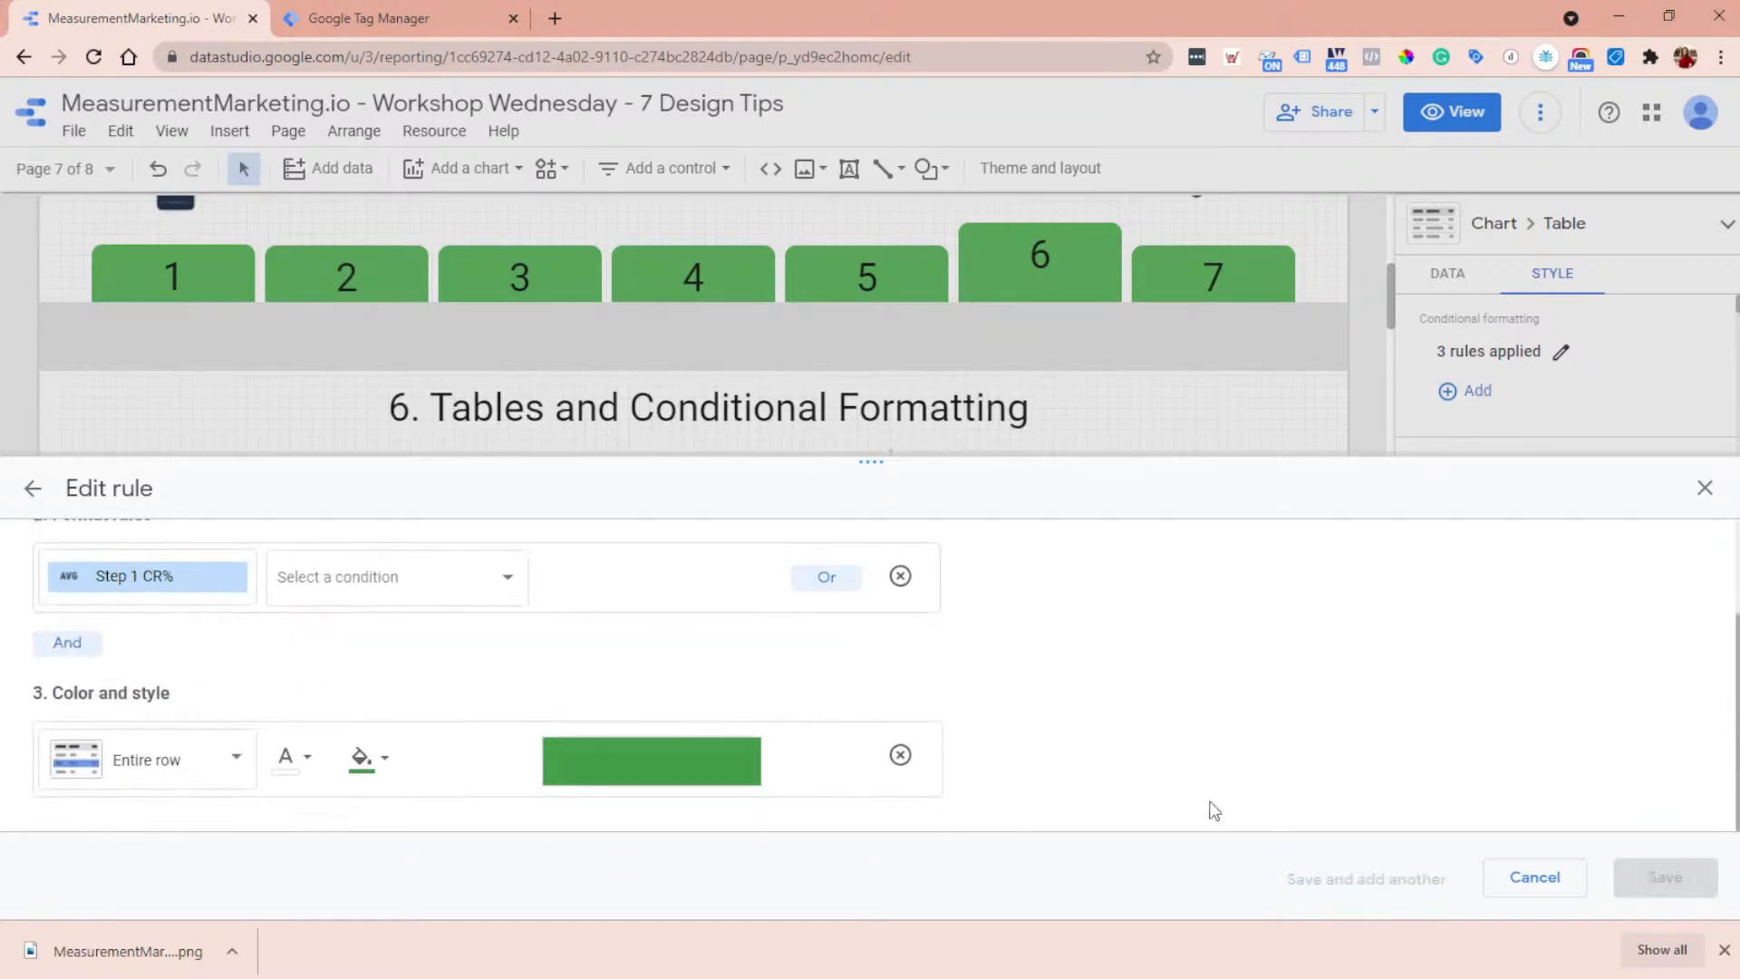
click(406, 597)
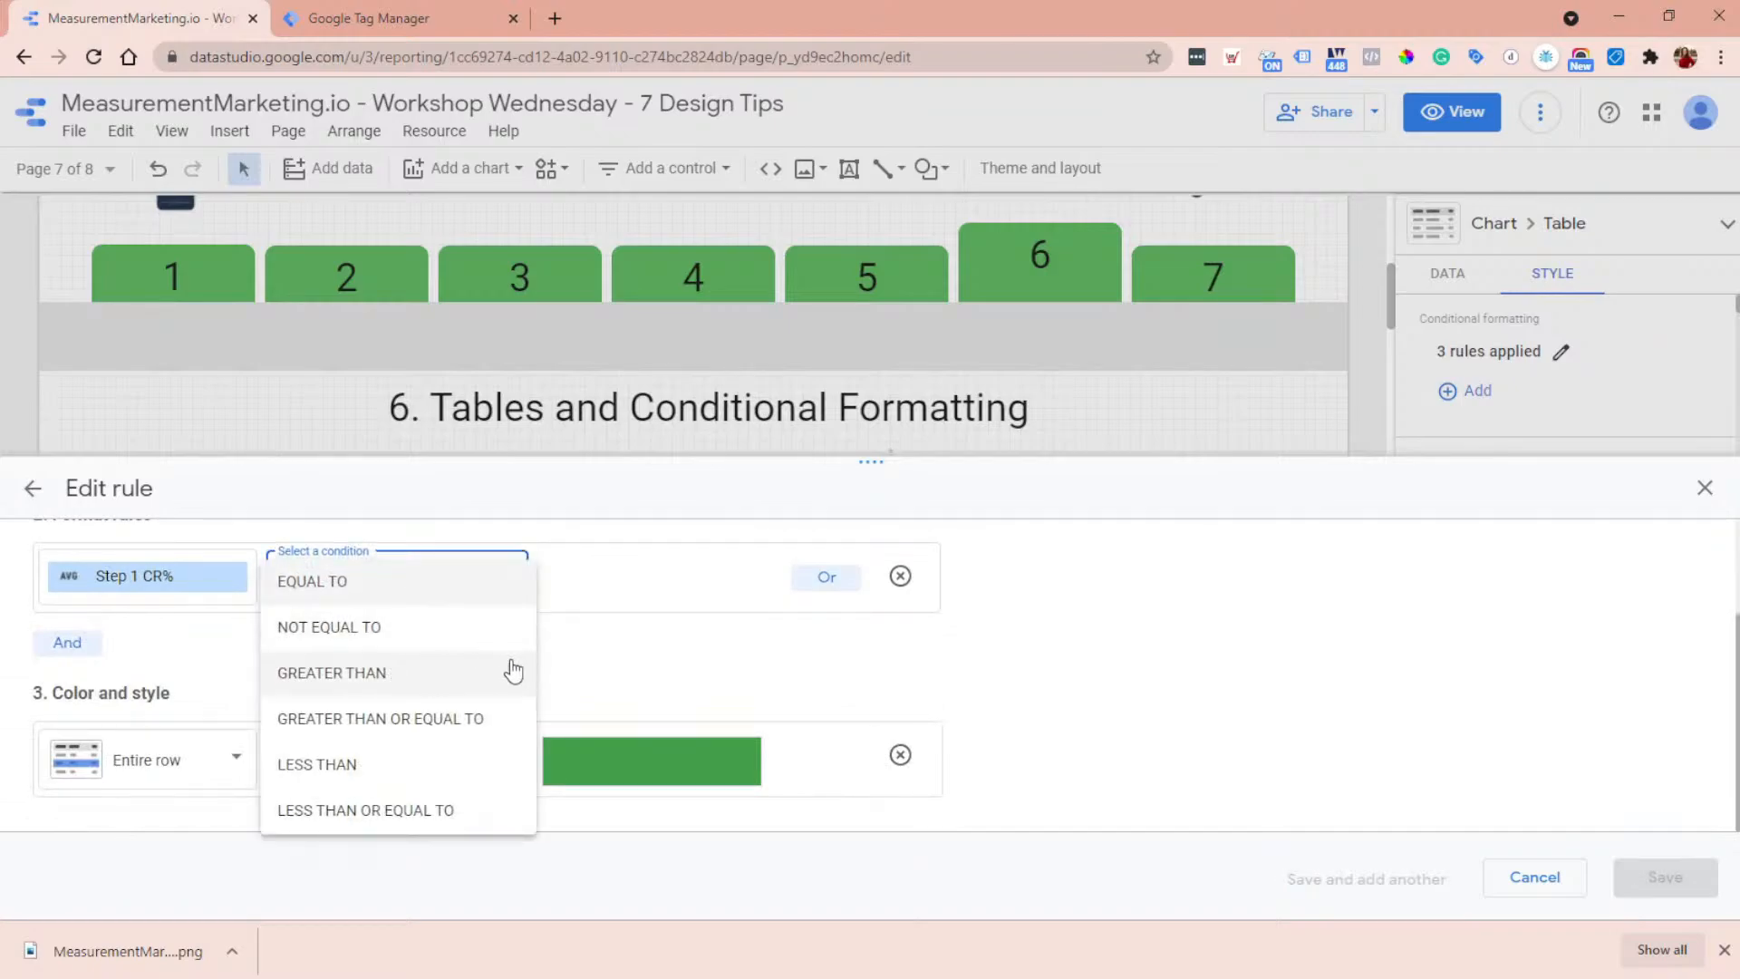
click(351, 681)
click(567, 574)
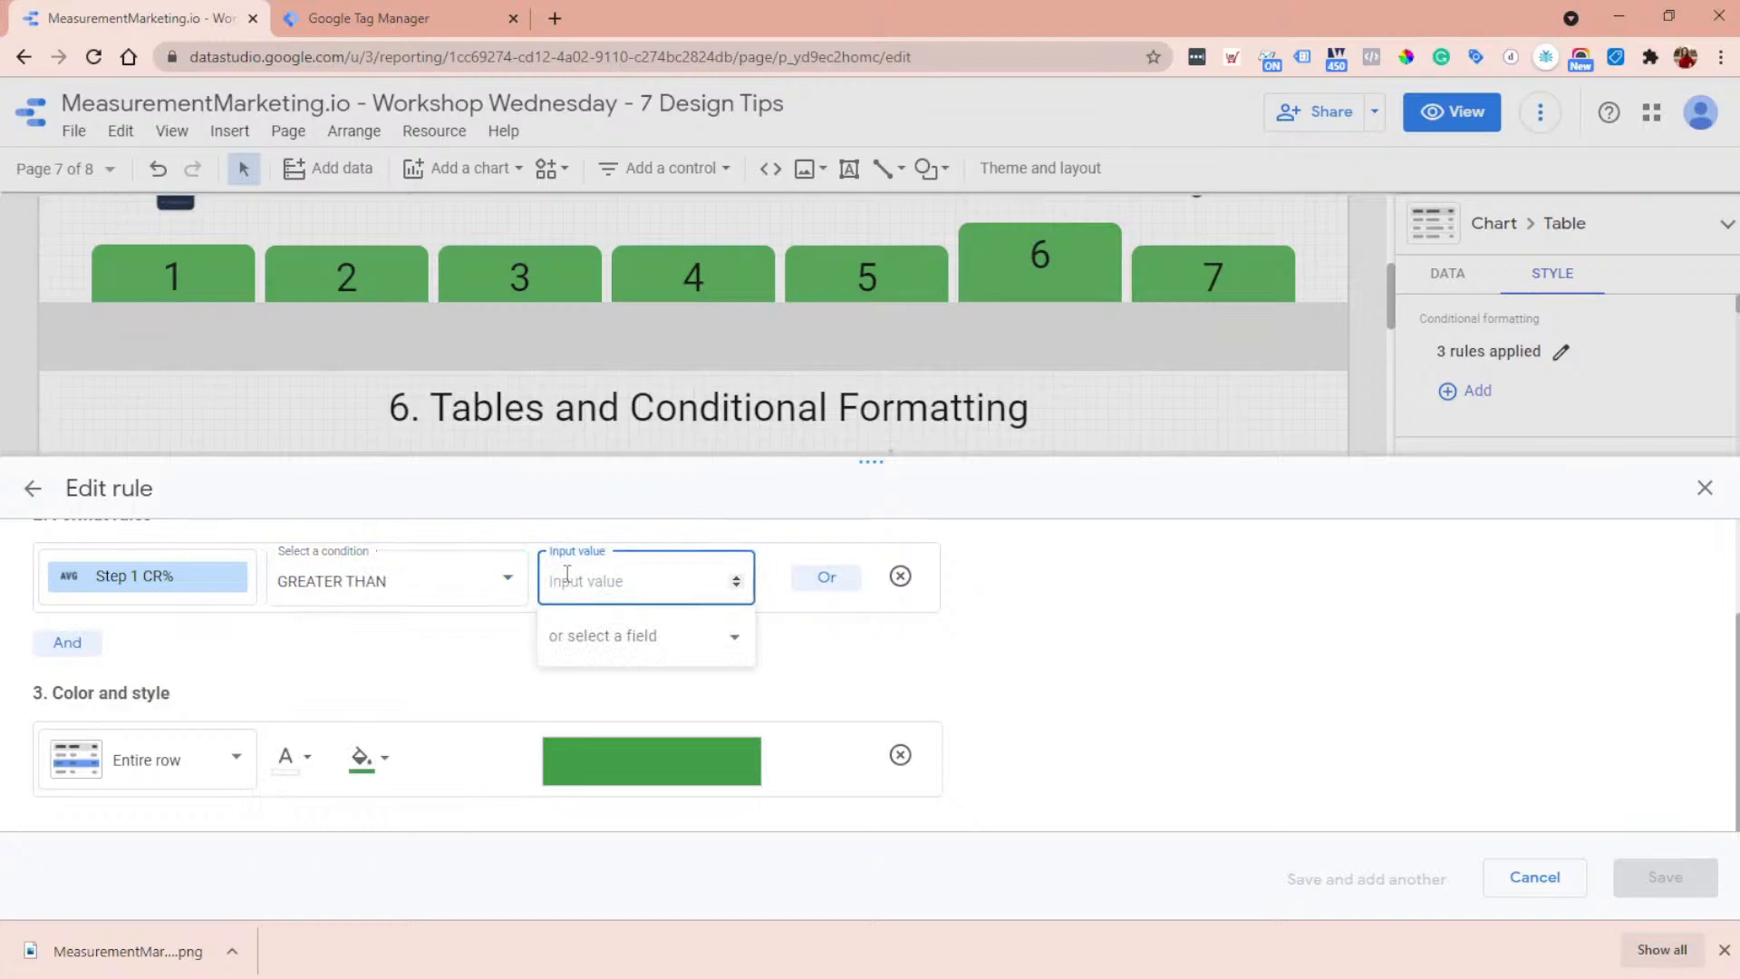
text(.5)
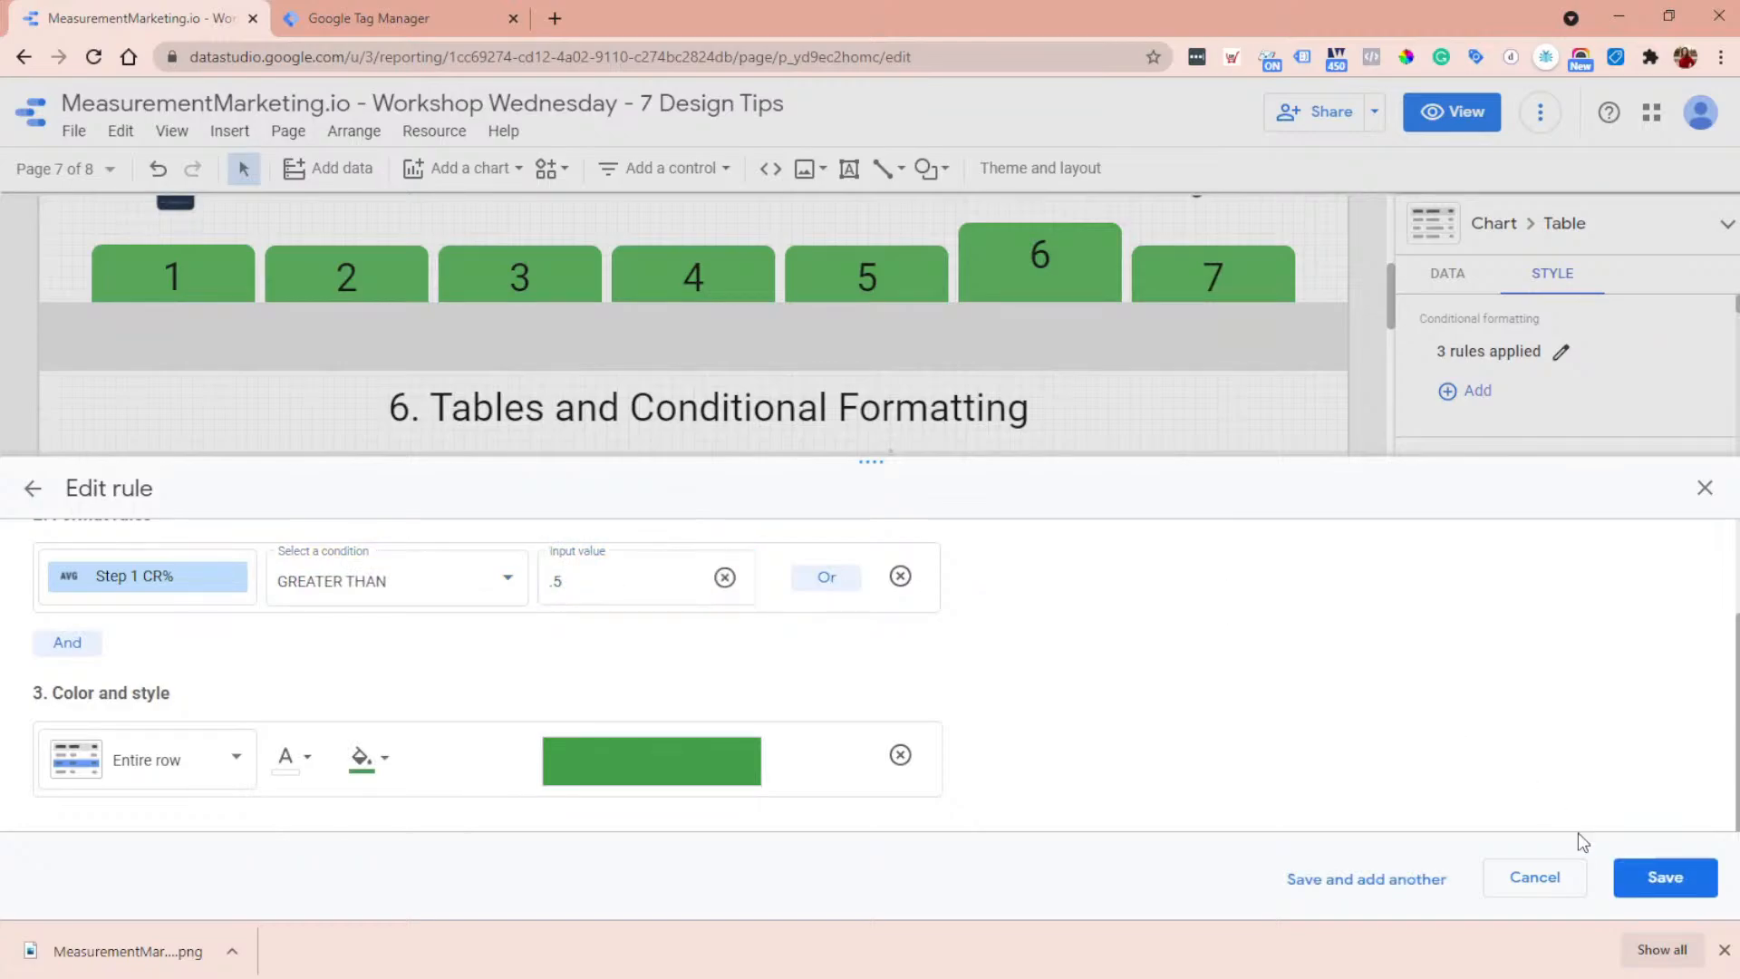
click(1665, 877)
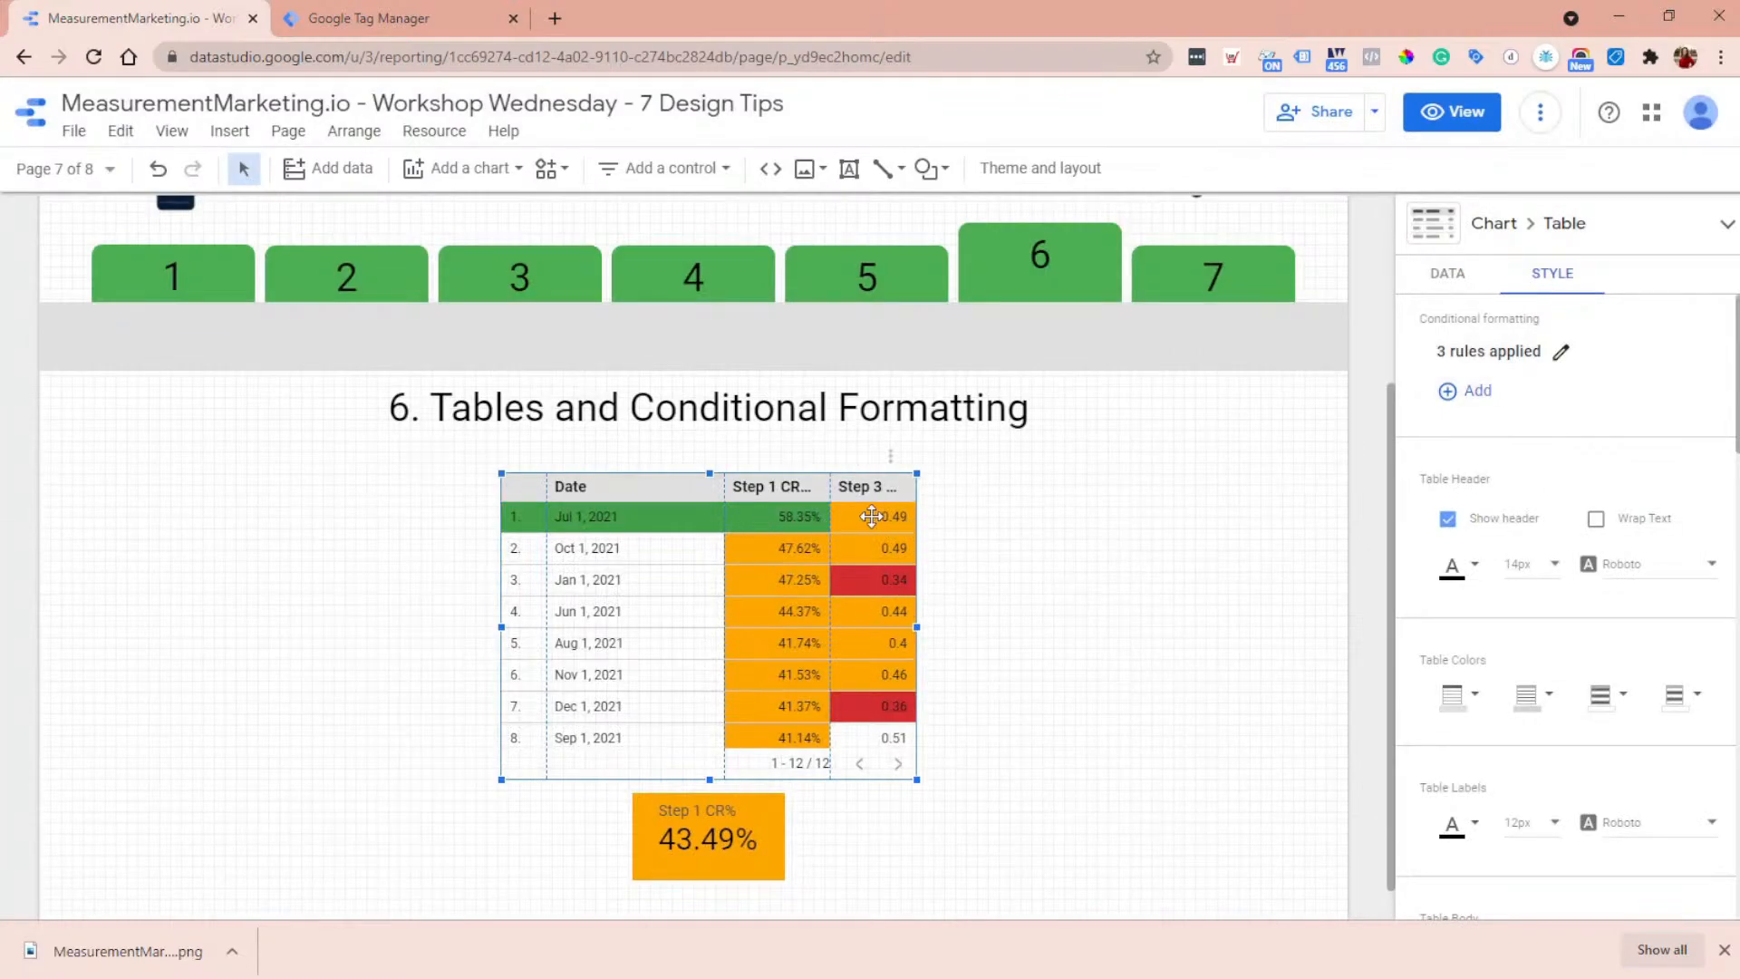
click(1468, 391)
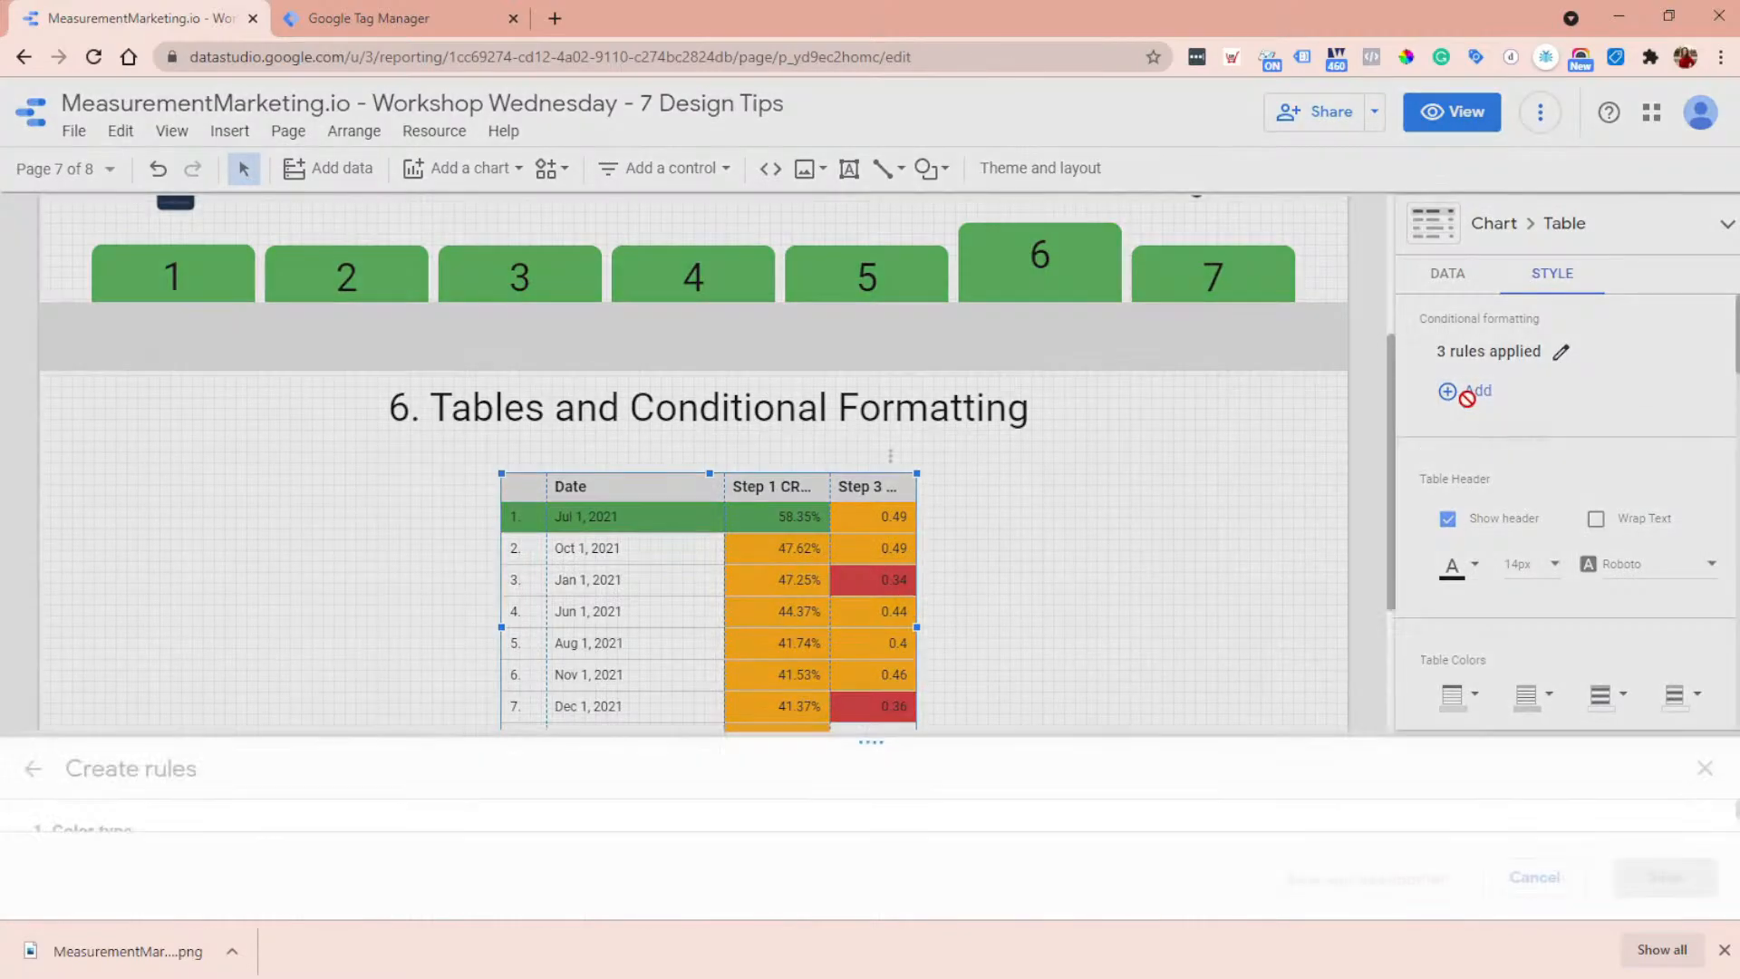
click(204, 718)
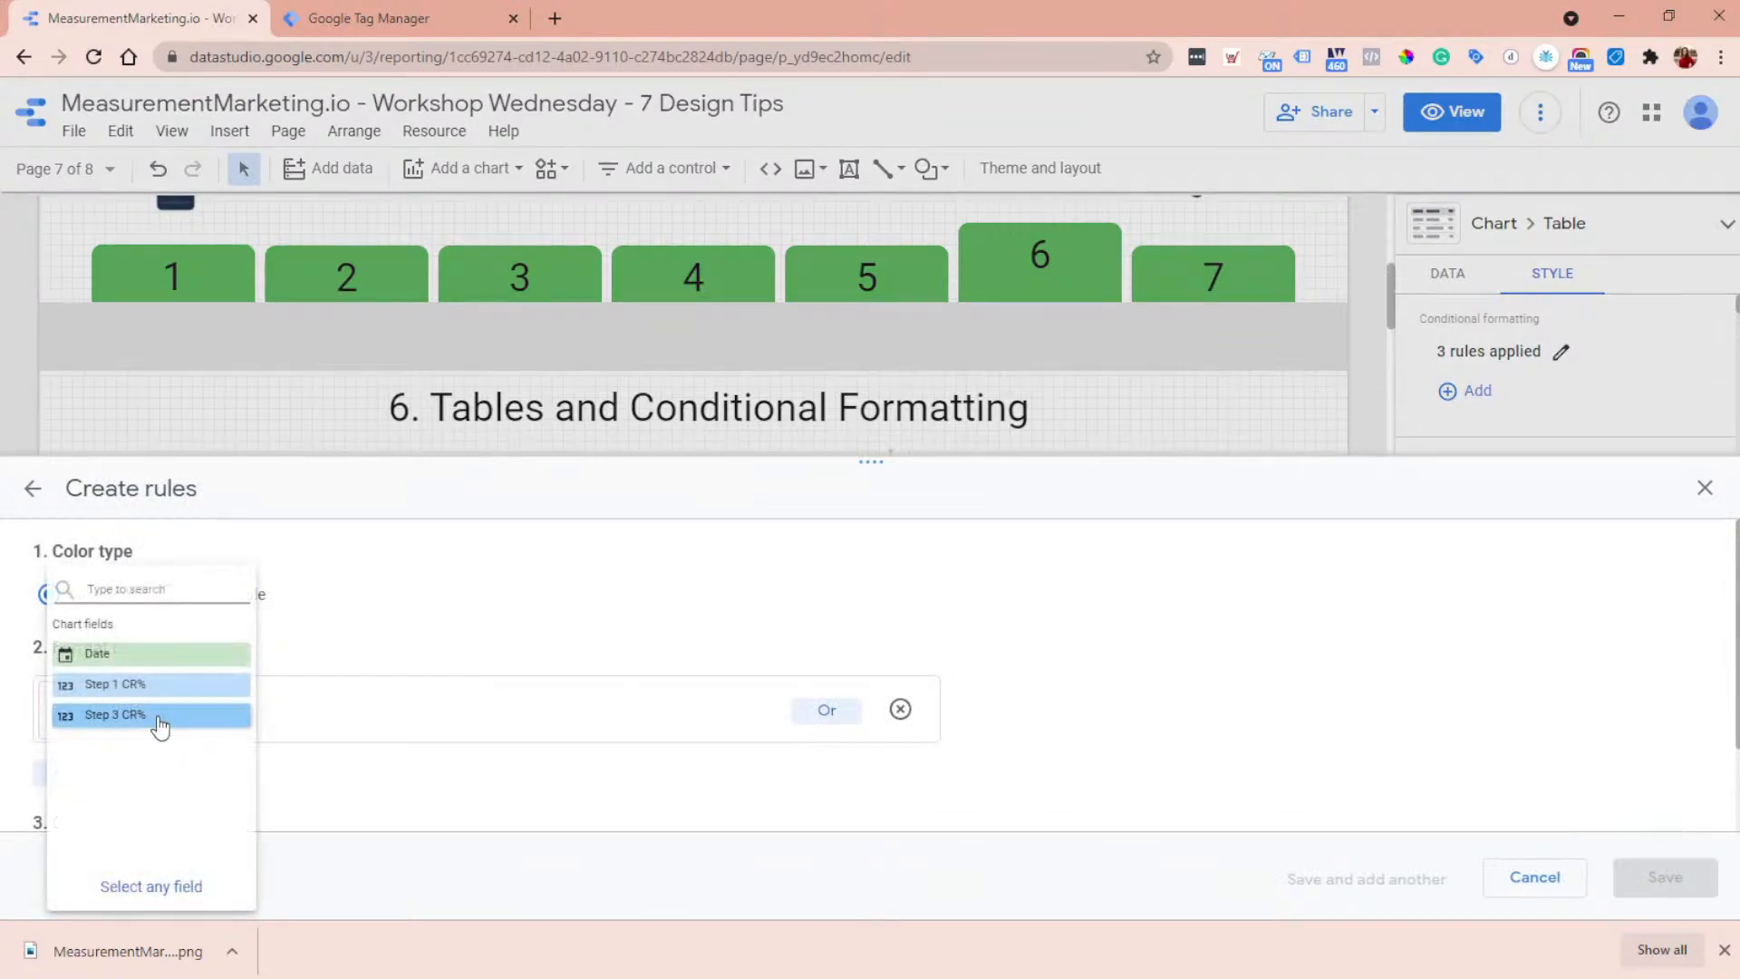
click(163, 718)
click(327, 723)
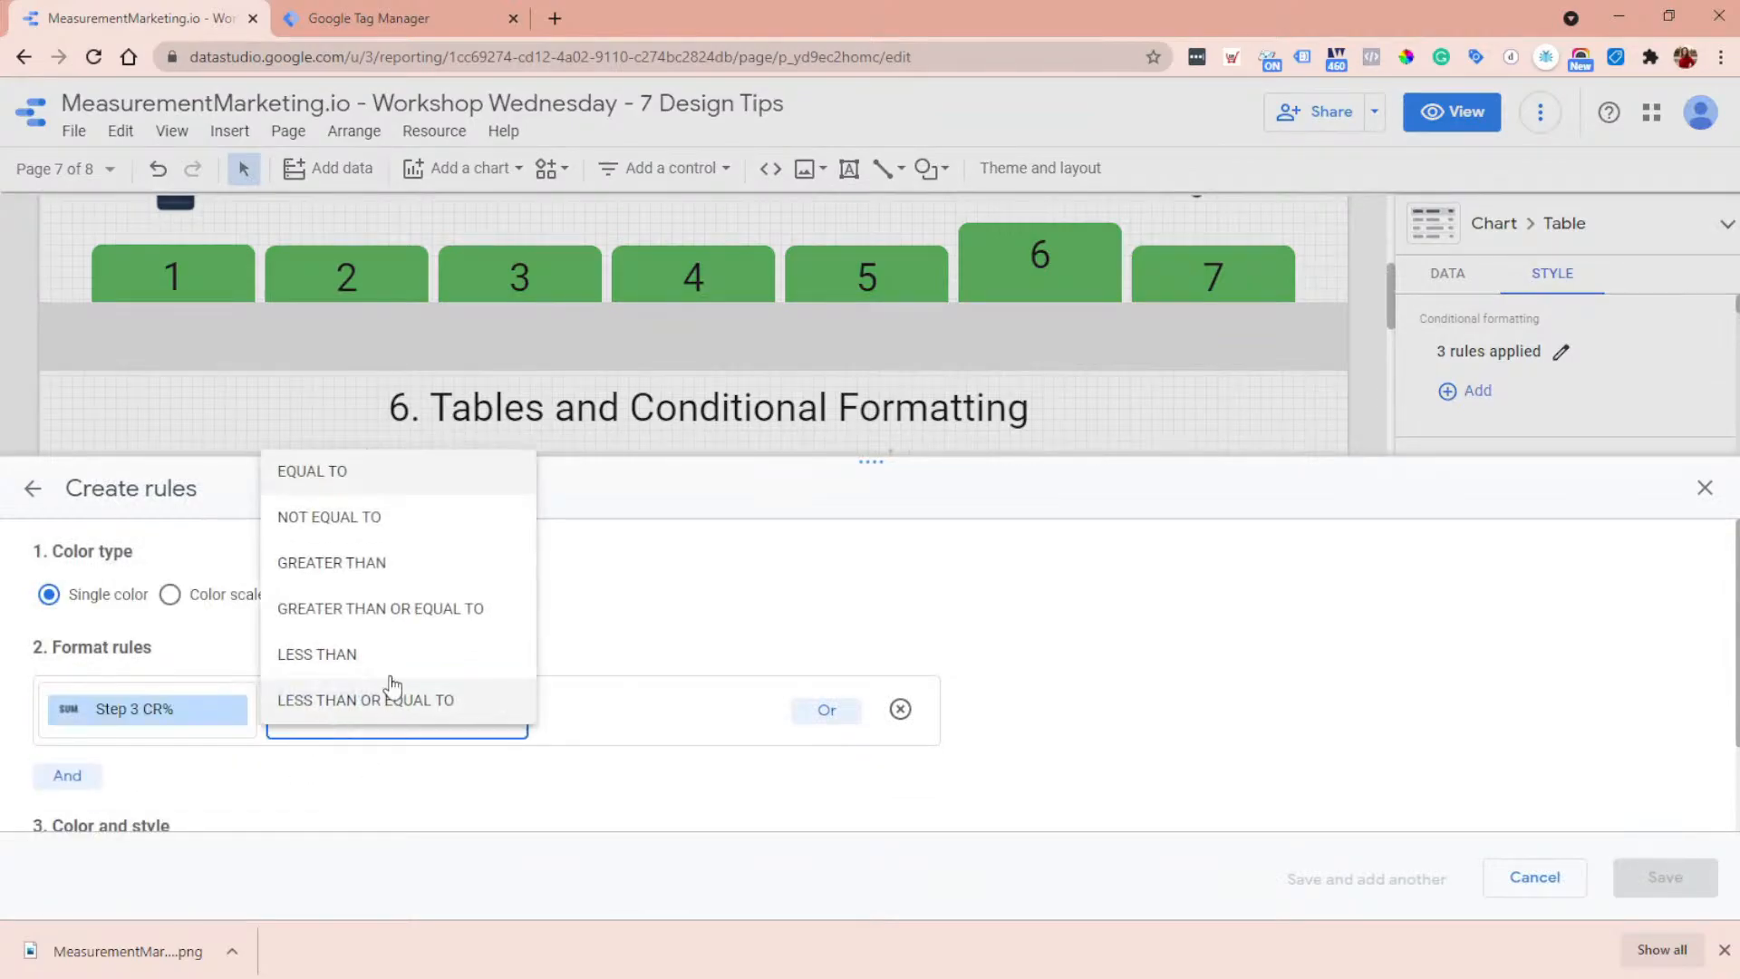
click(418, 574)
click(651, 712)
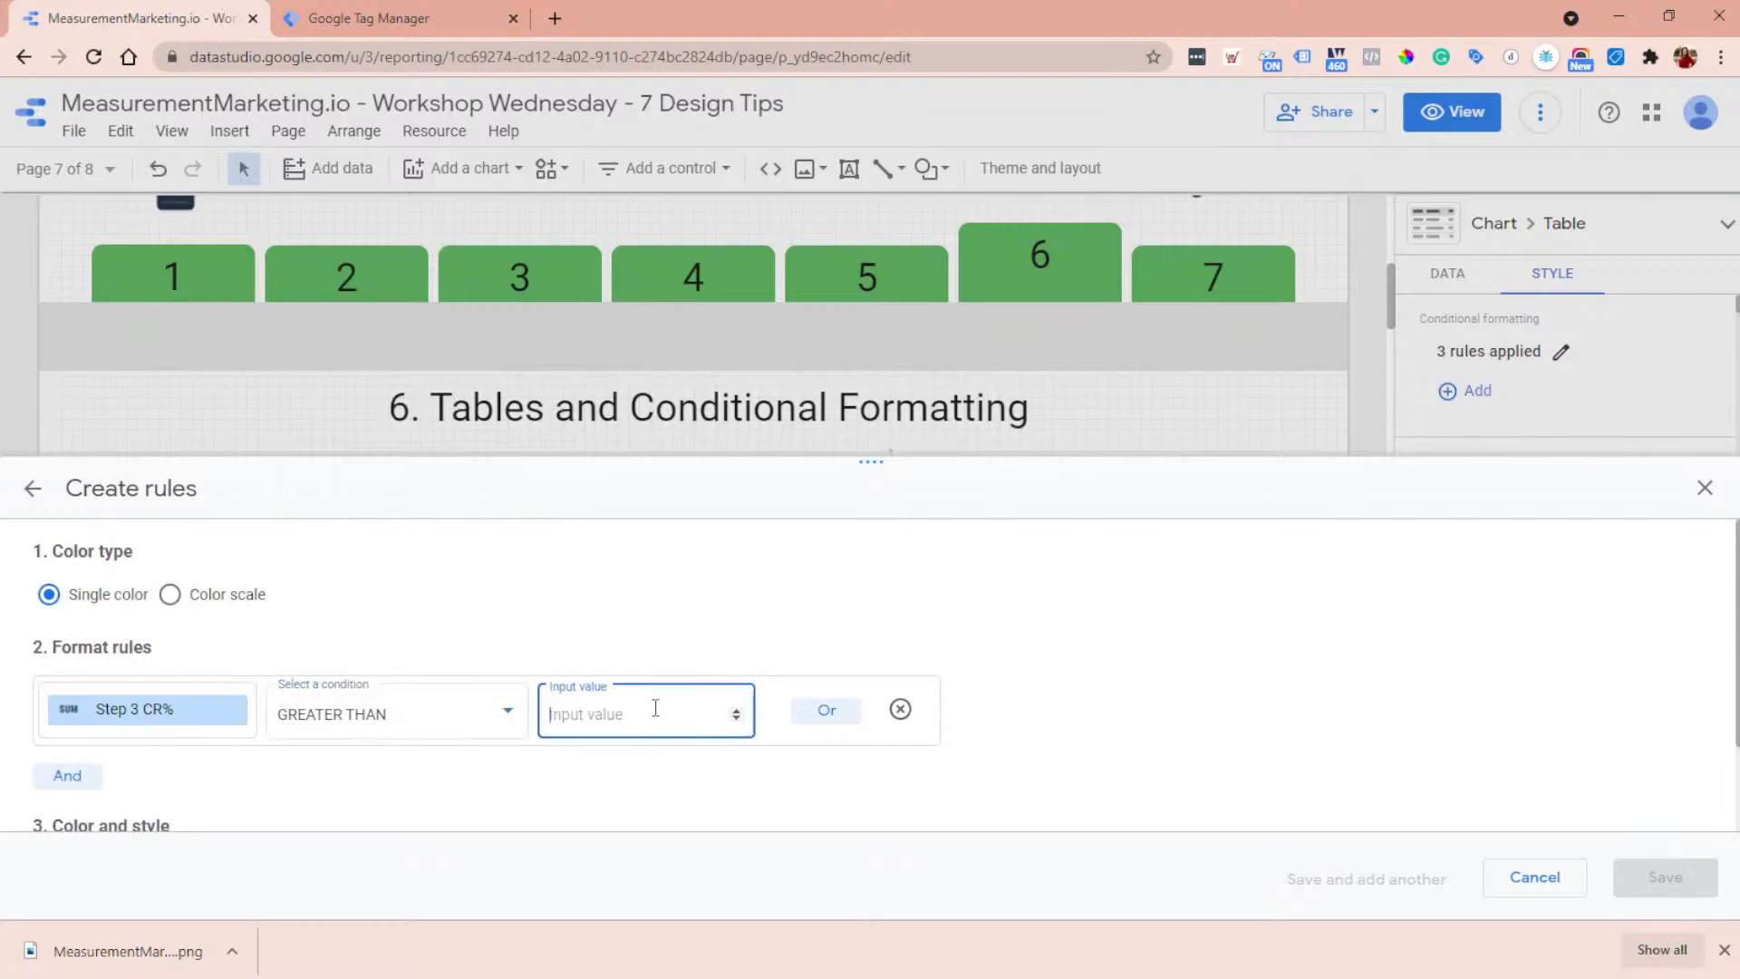
click(1703, 489)
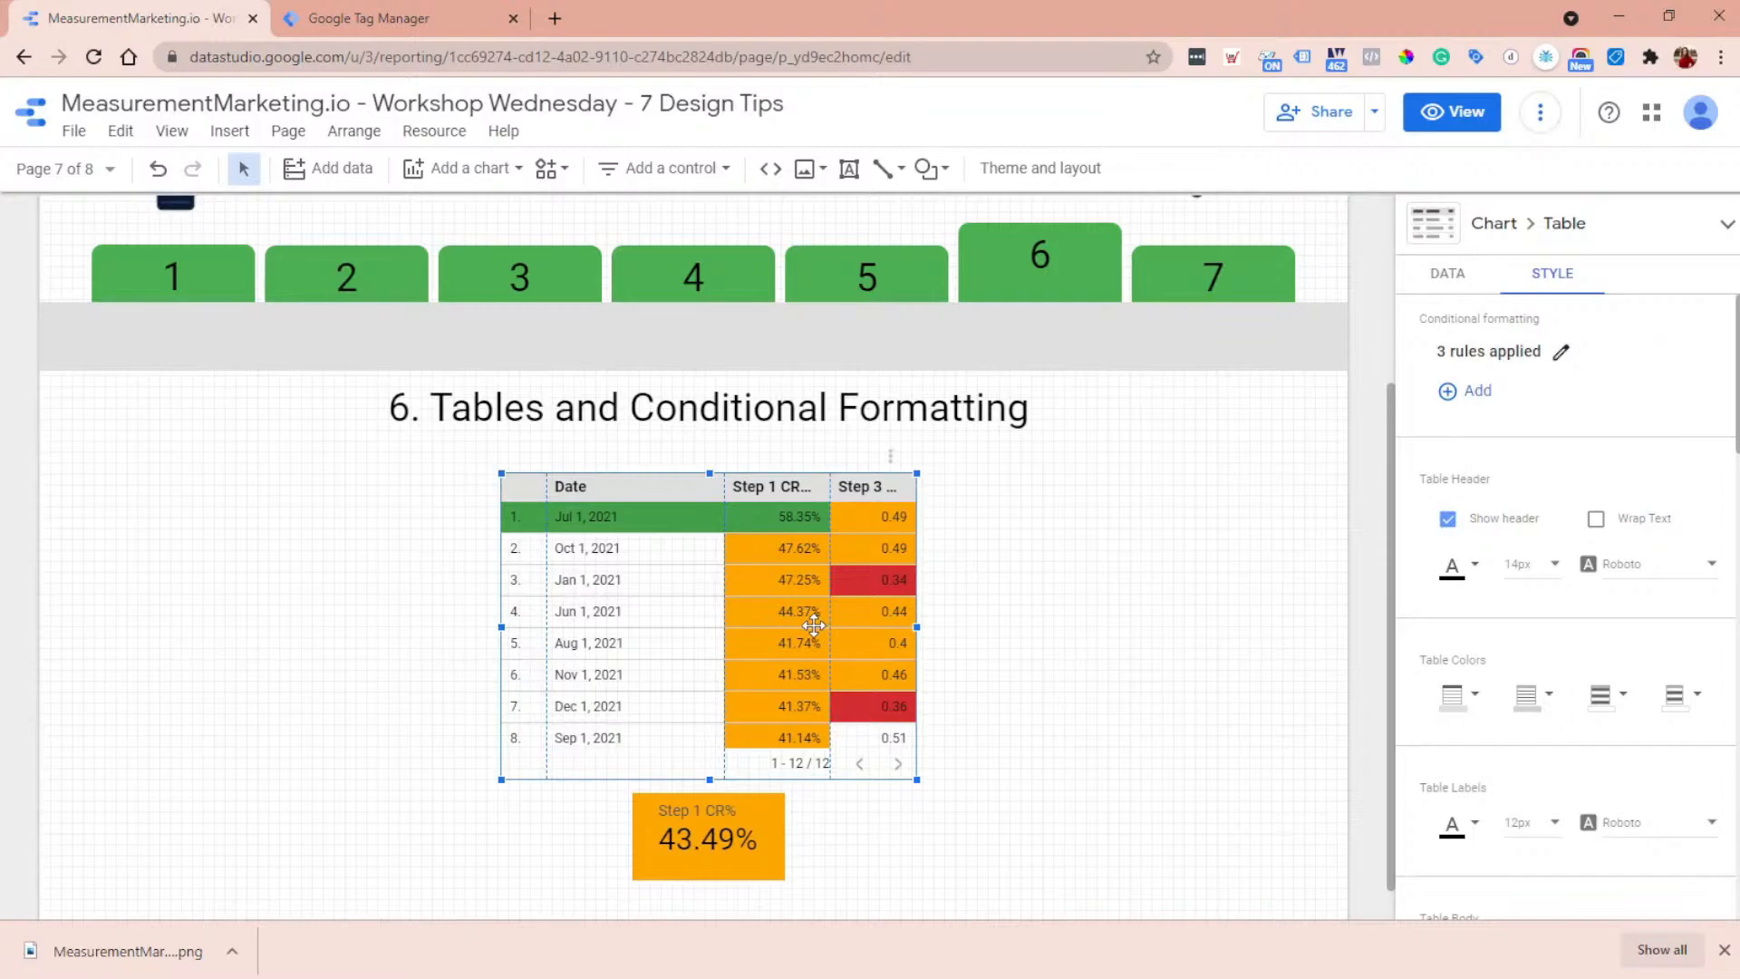
- Go to the report's page 7, Navigation, in view mode, reopen it for editing and select the 7 tab
click(1452, 113)
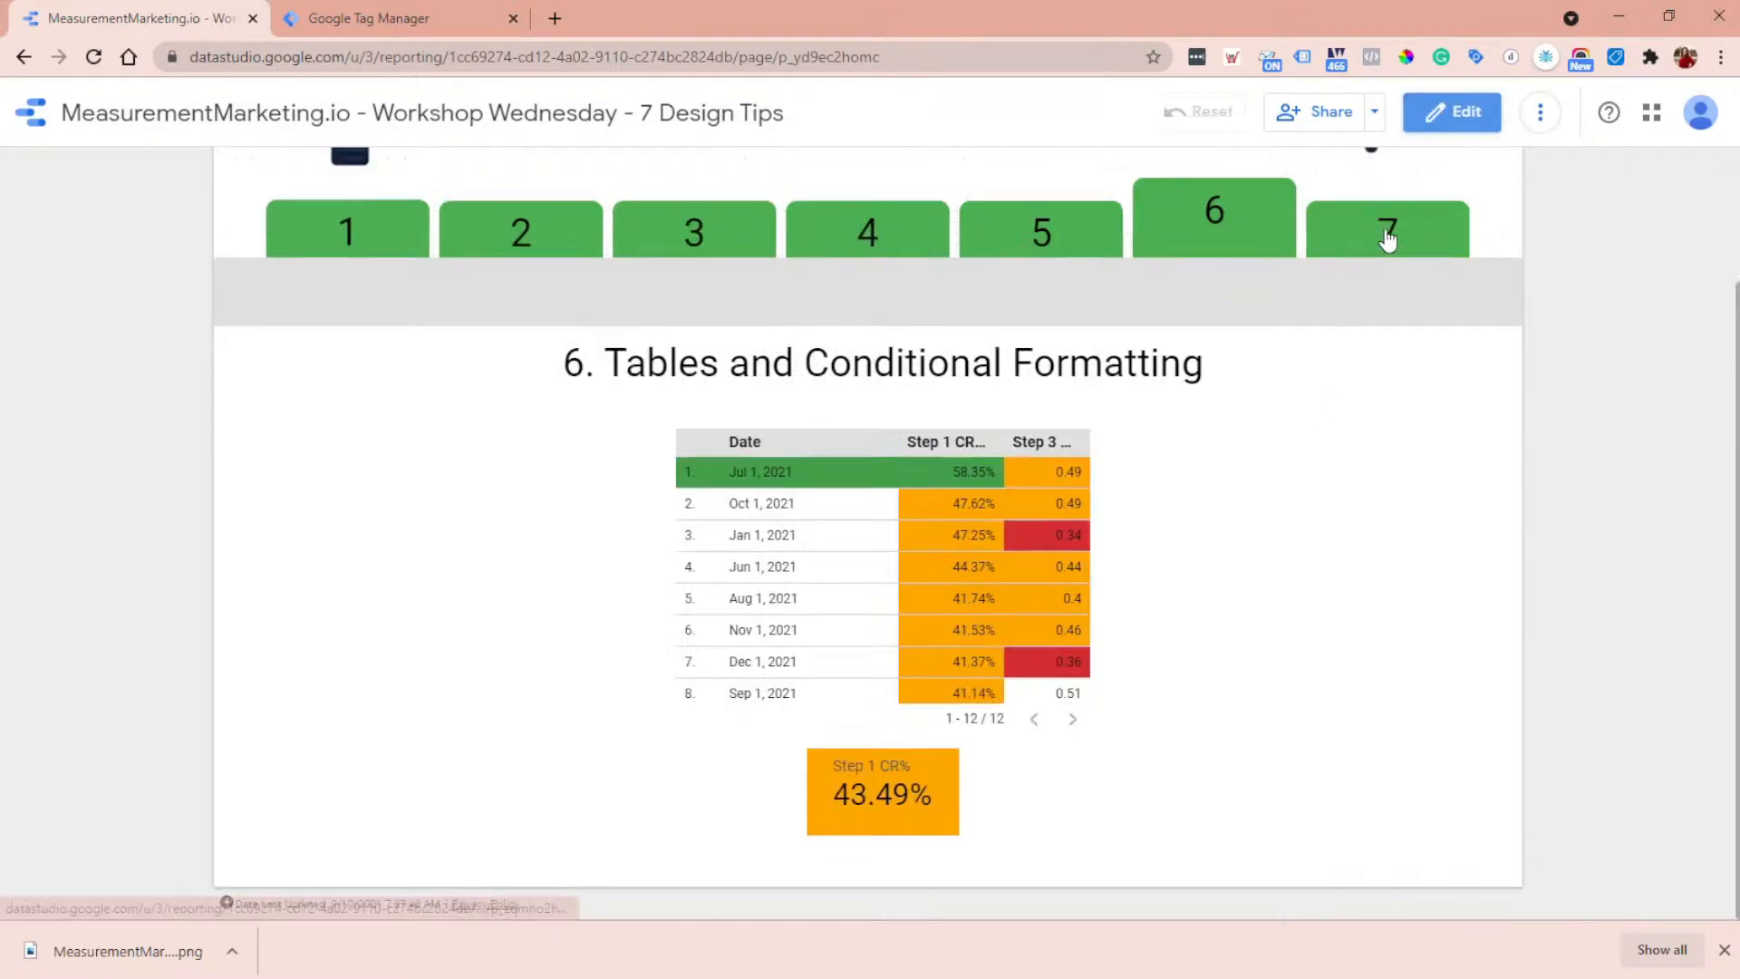
click(1467, 297)
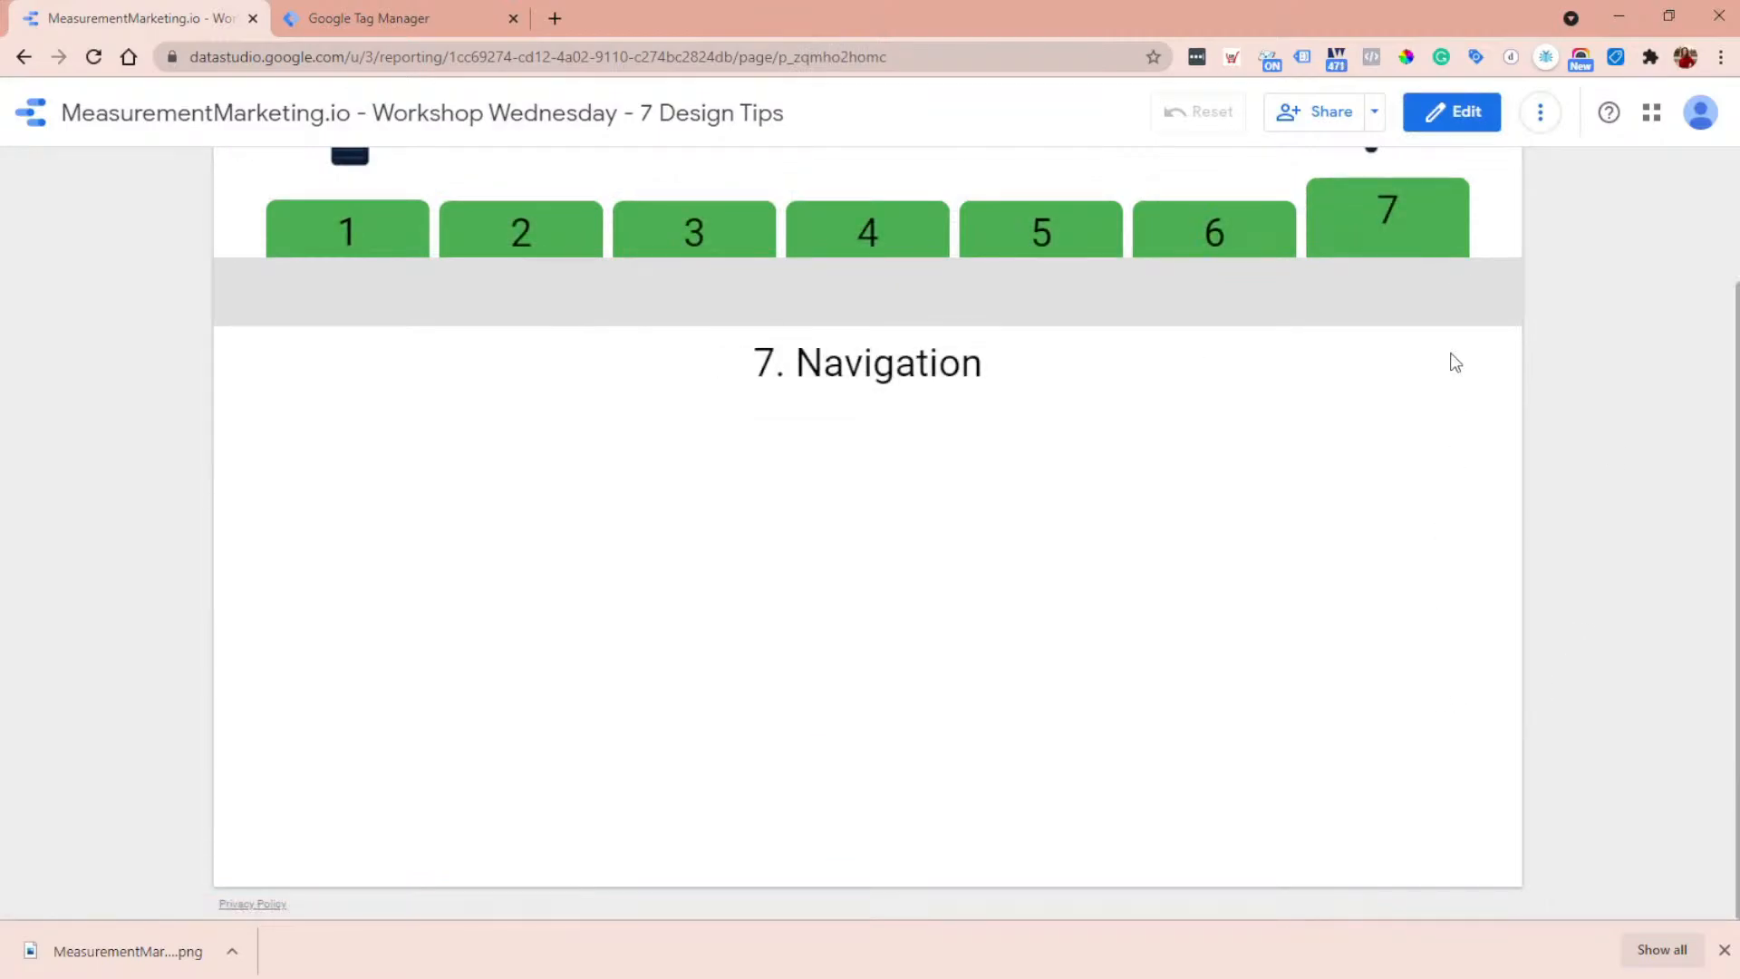
scroll(1308, 589, up, 3)
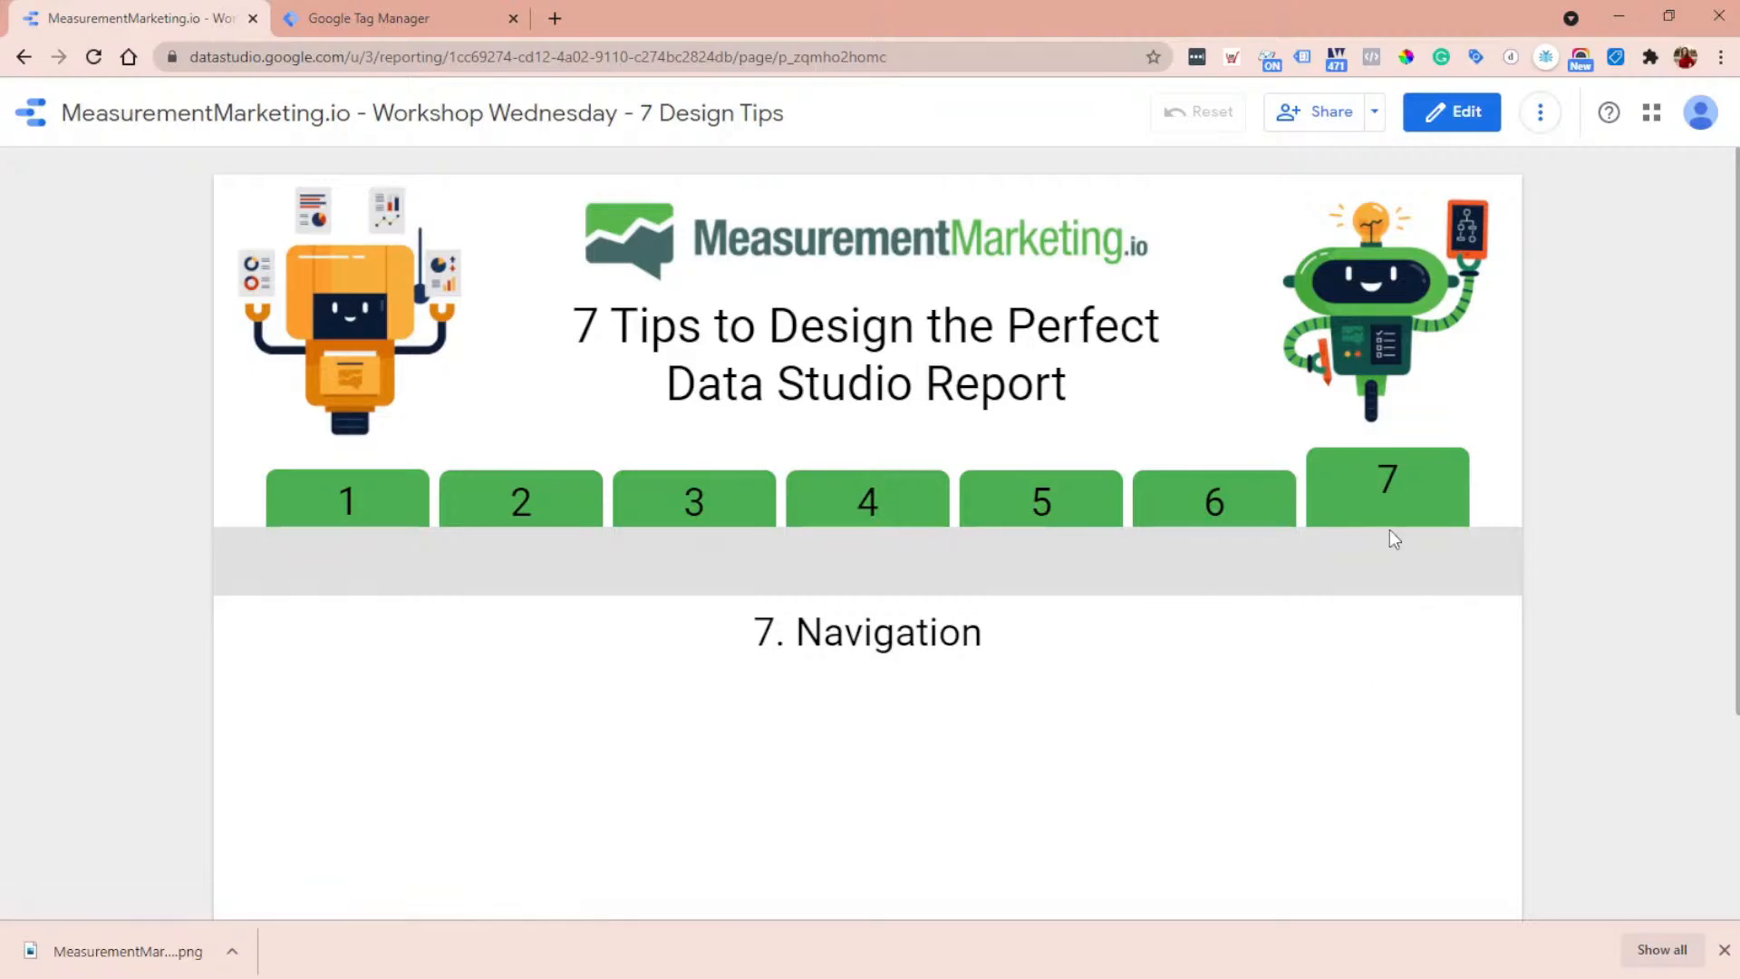
click(1441, 116)
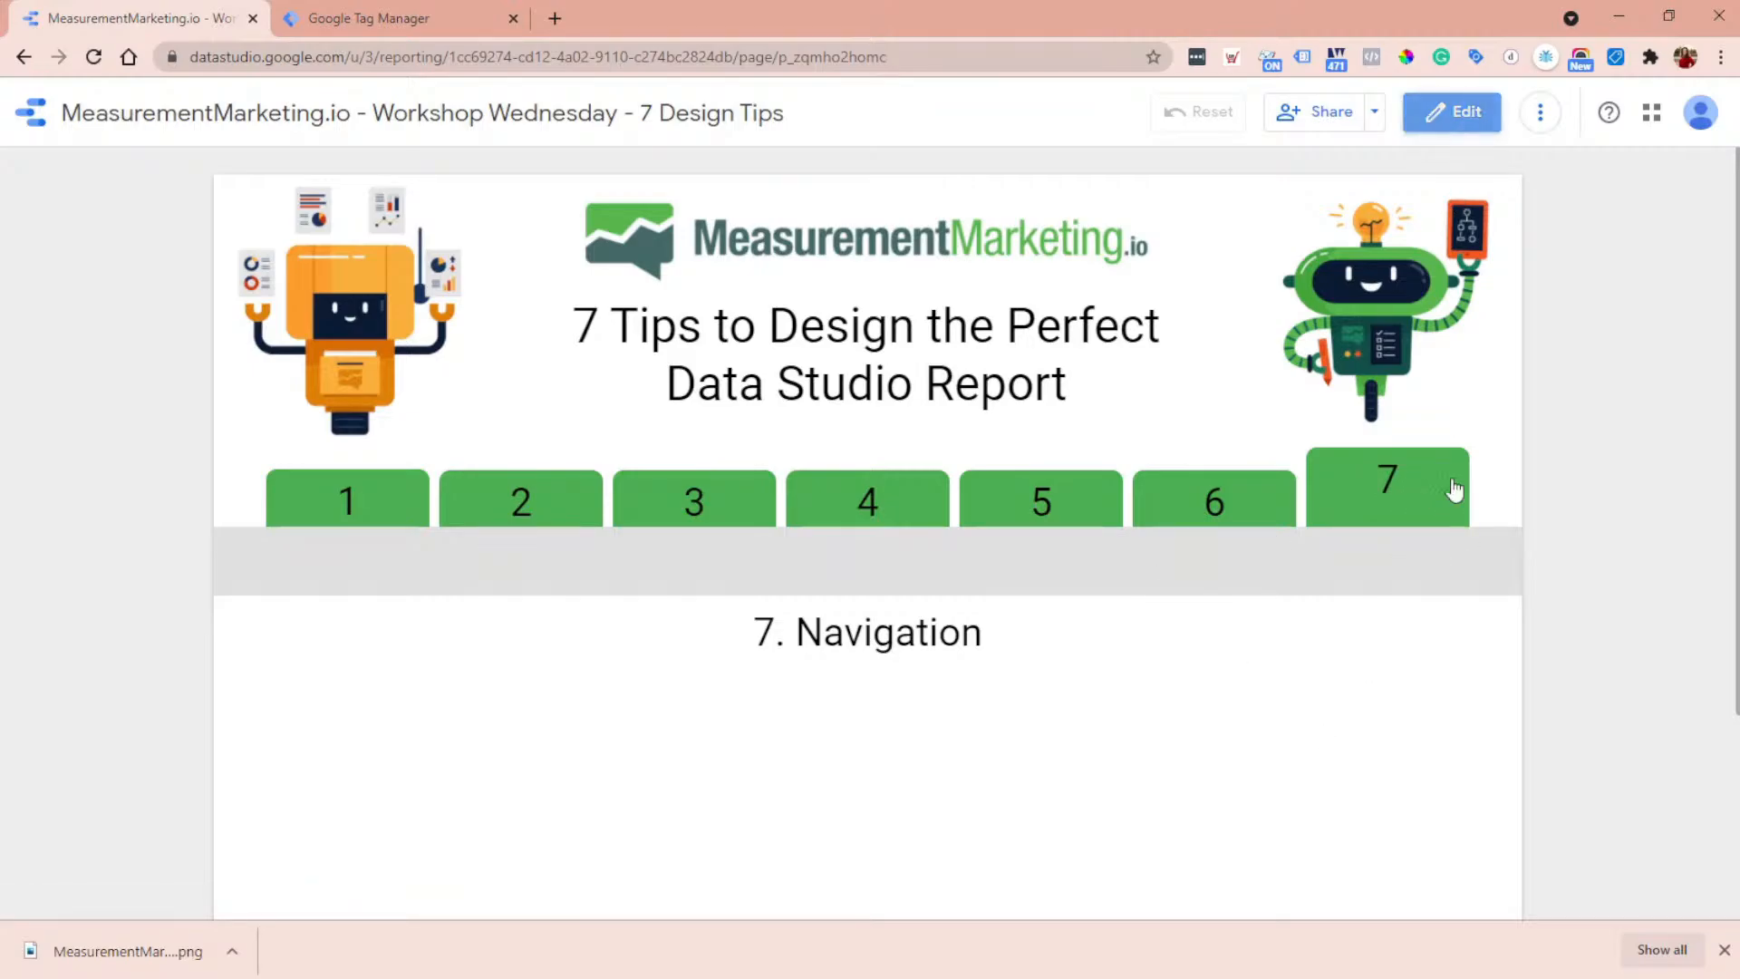
scroll(609, 662, down, 2)
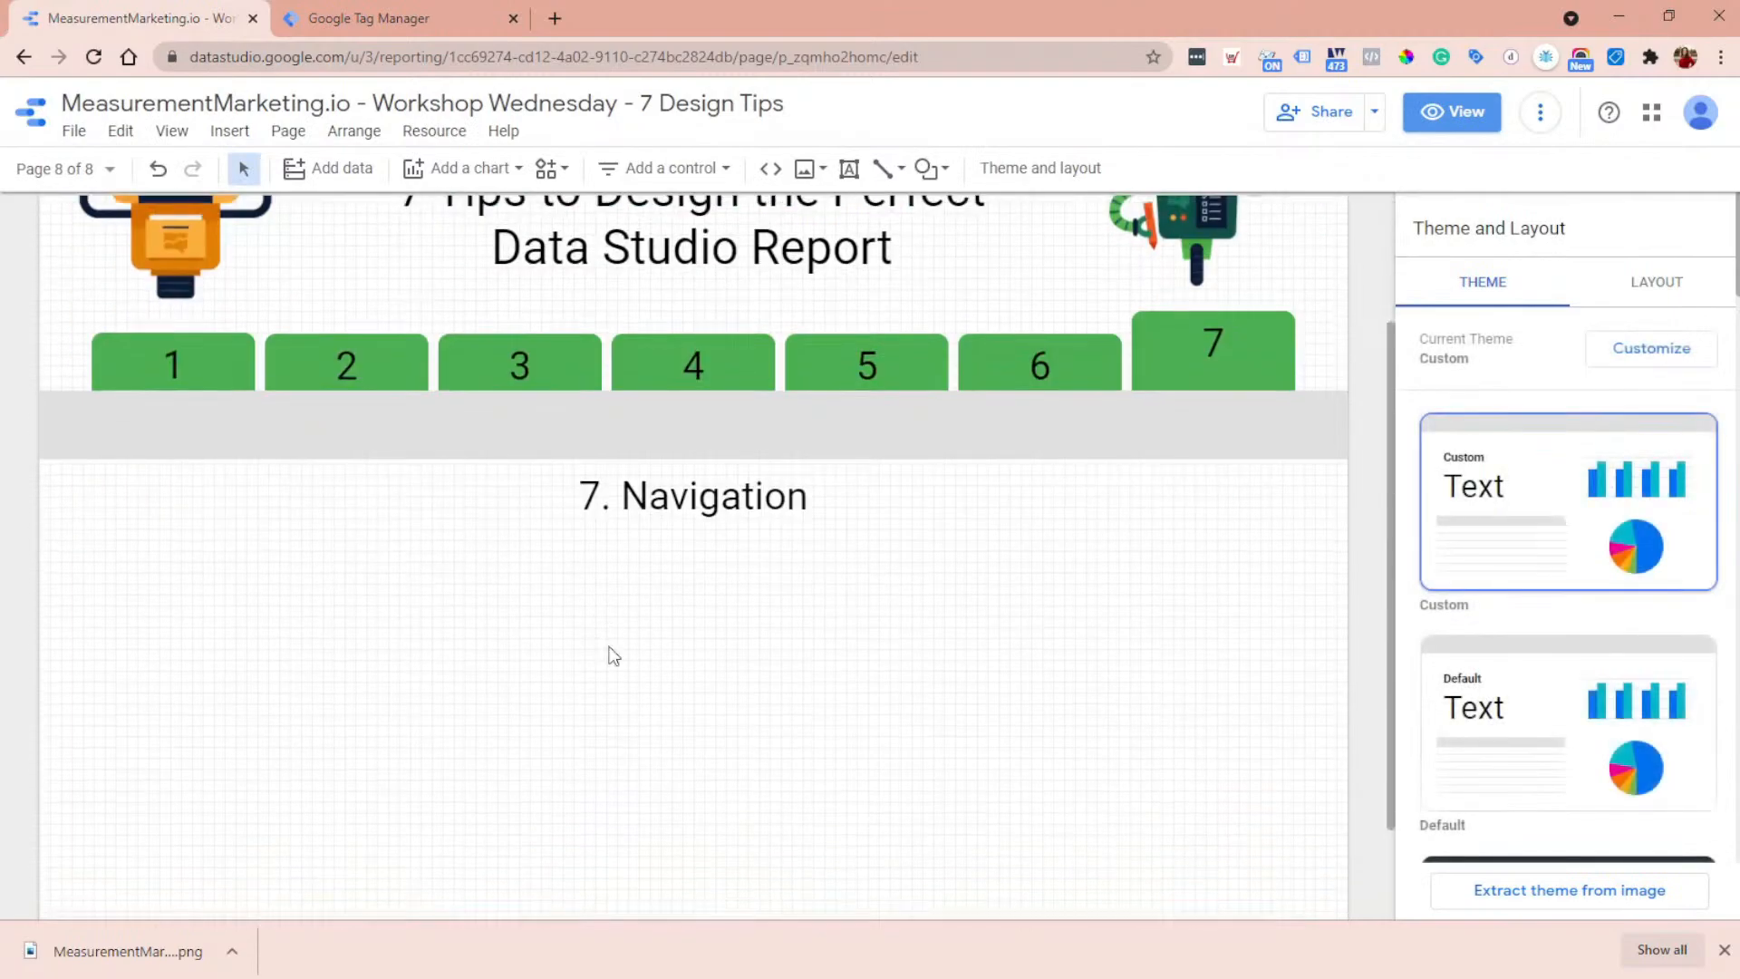
click(1185, 366)
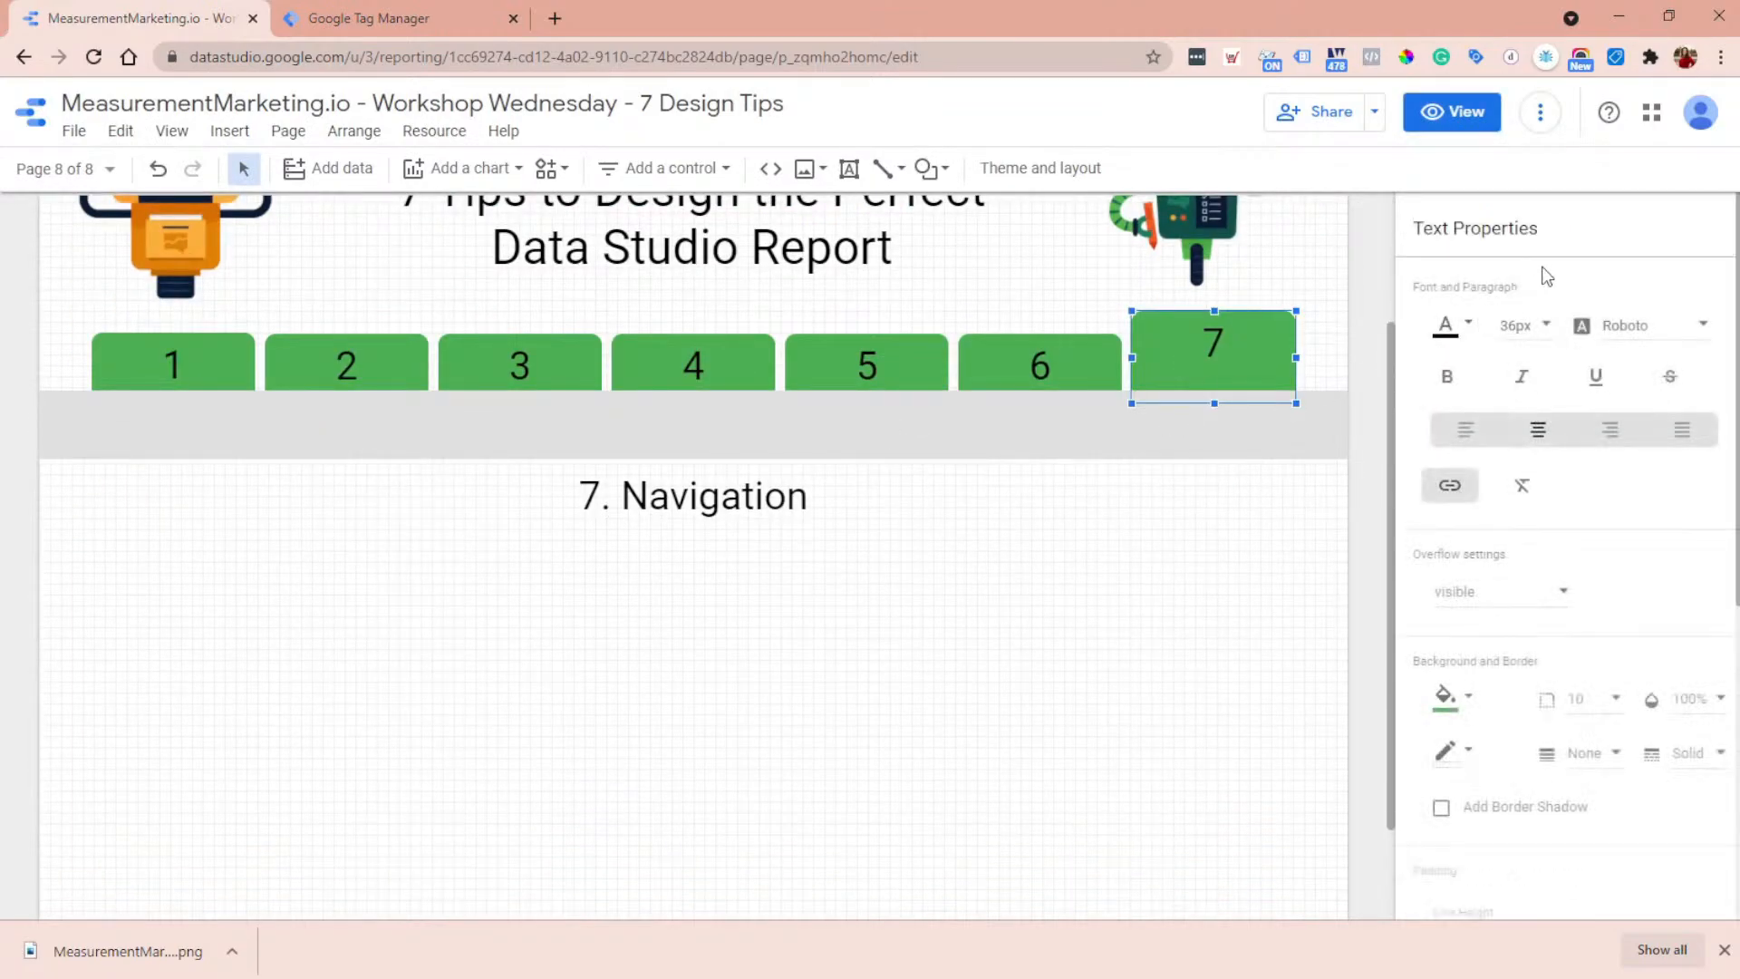
- Draw a text box below the 7. Navigation heading and fill its background with black
click(846, 172)
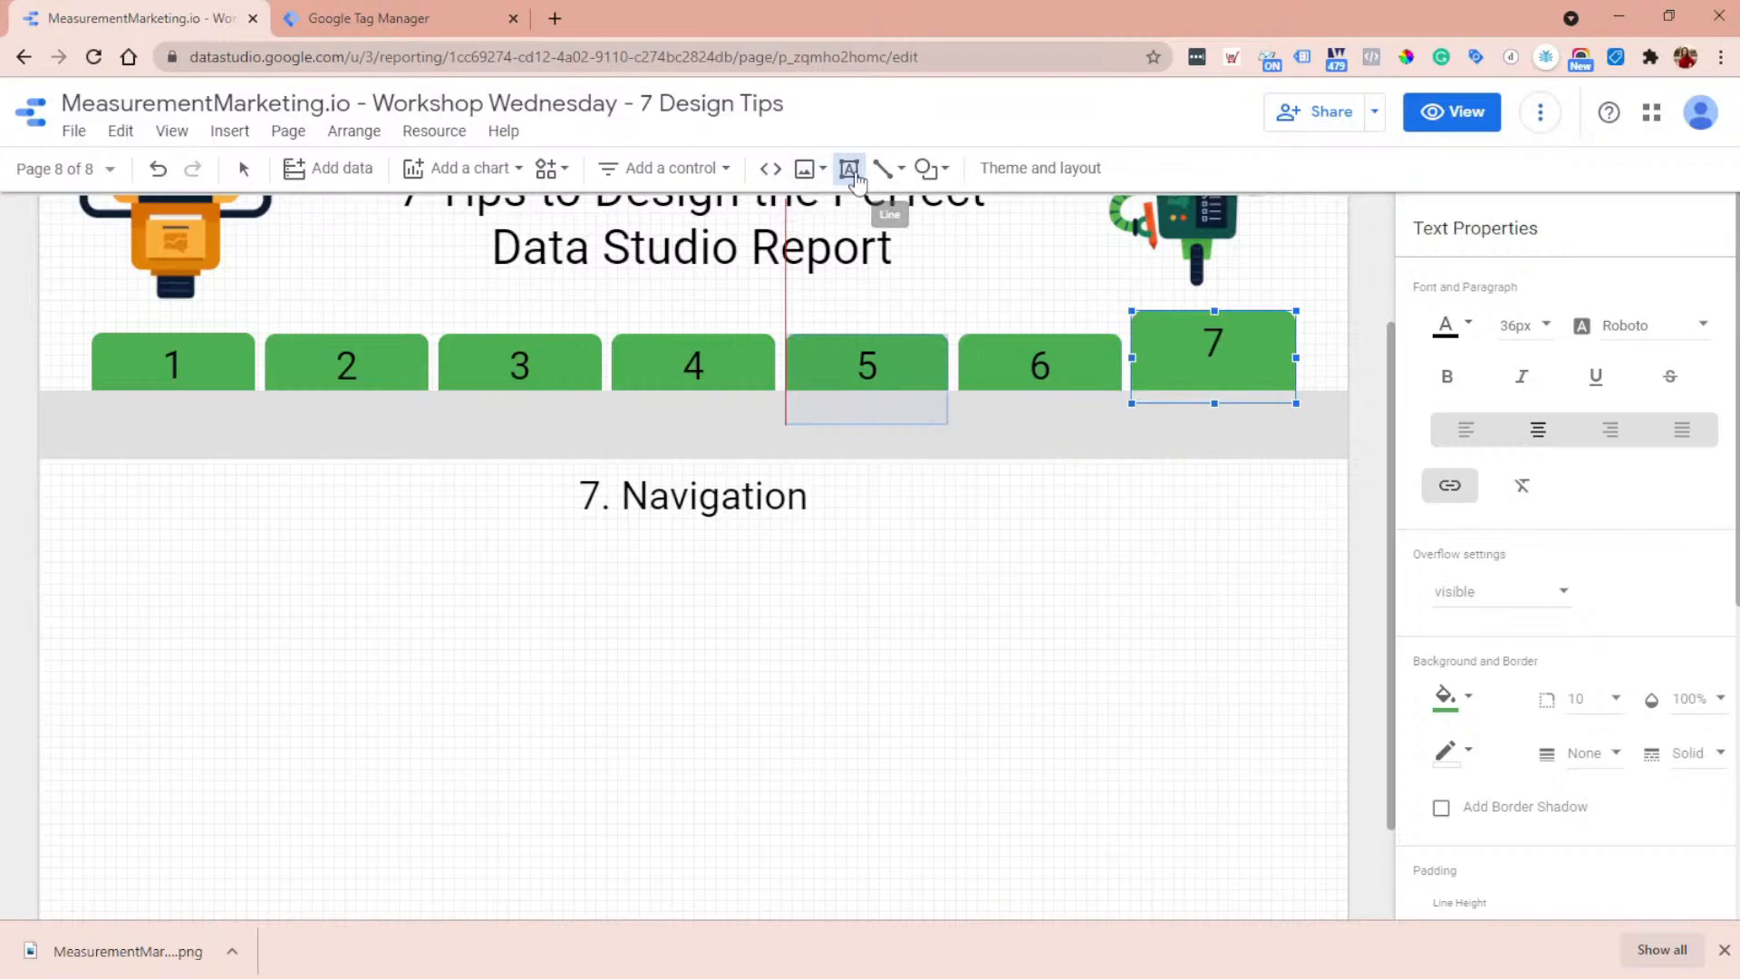
drag(545, 651, 877, 816)
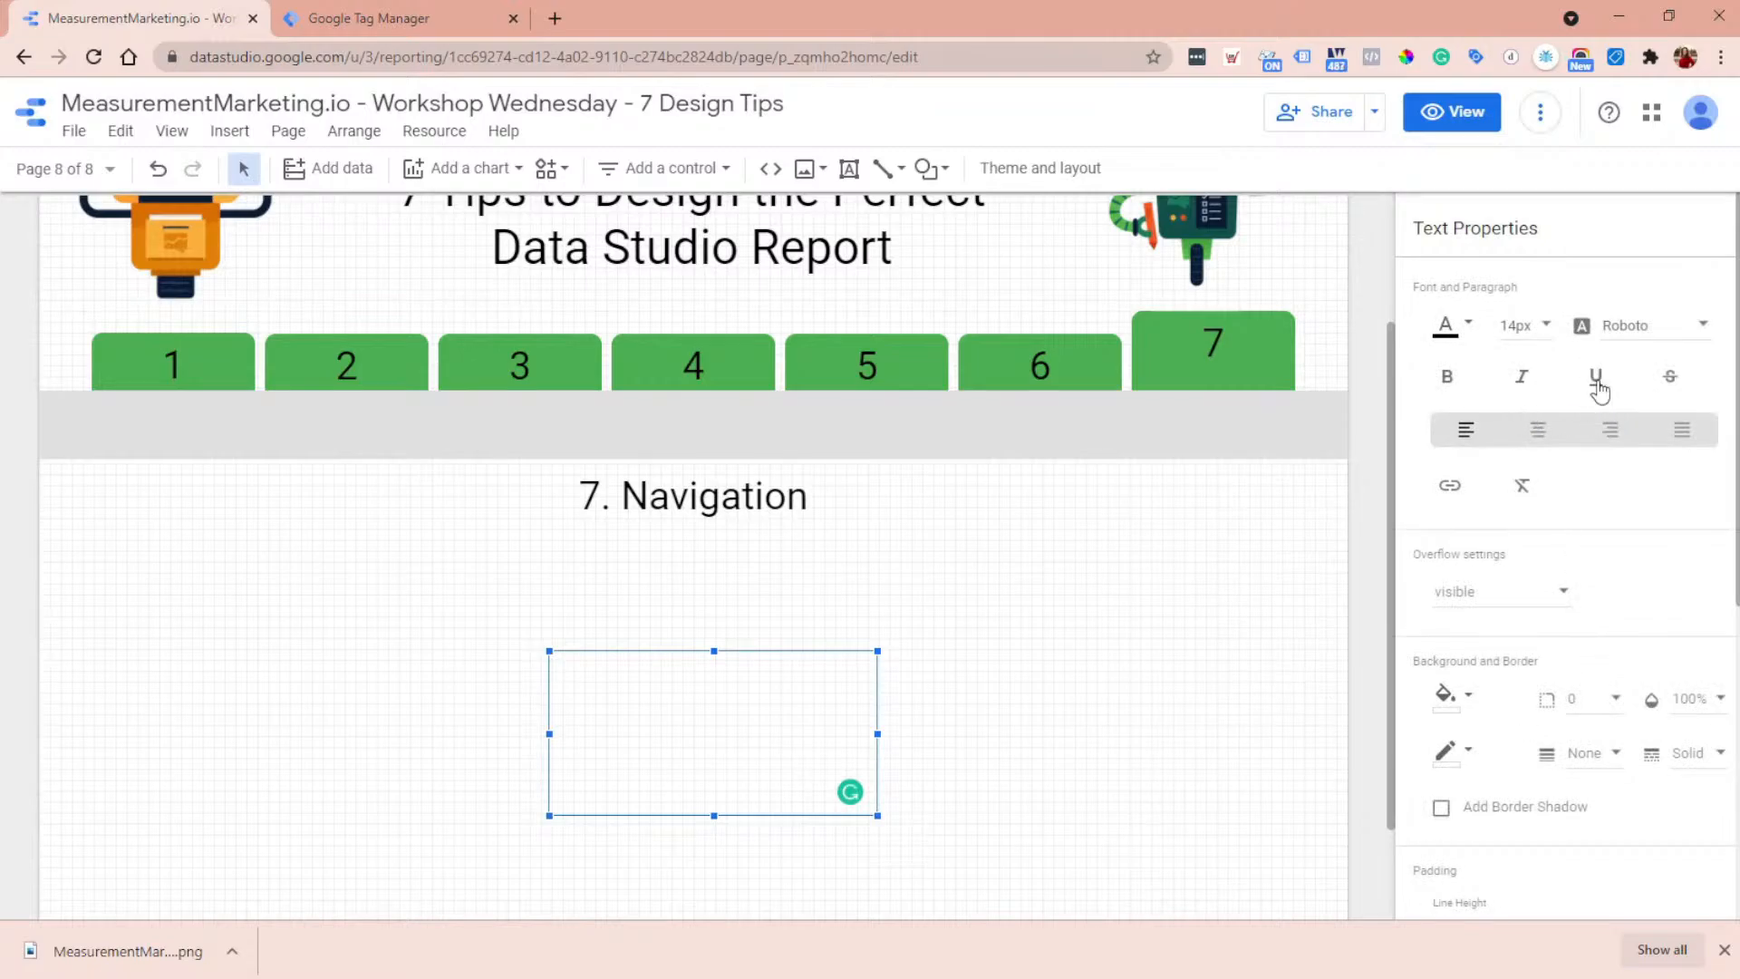
scroll(1572, 598, down, 2)
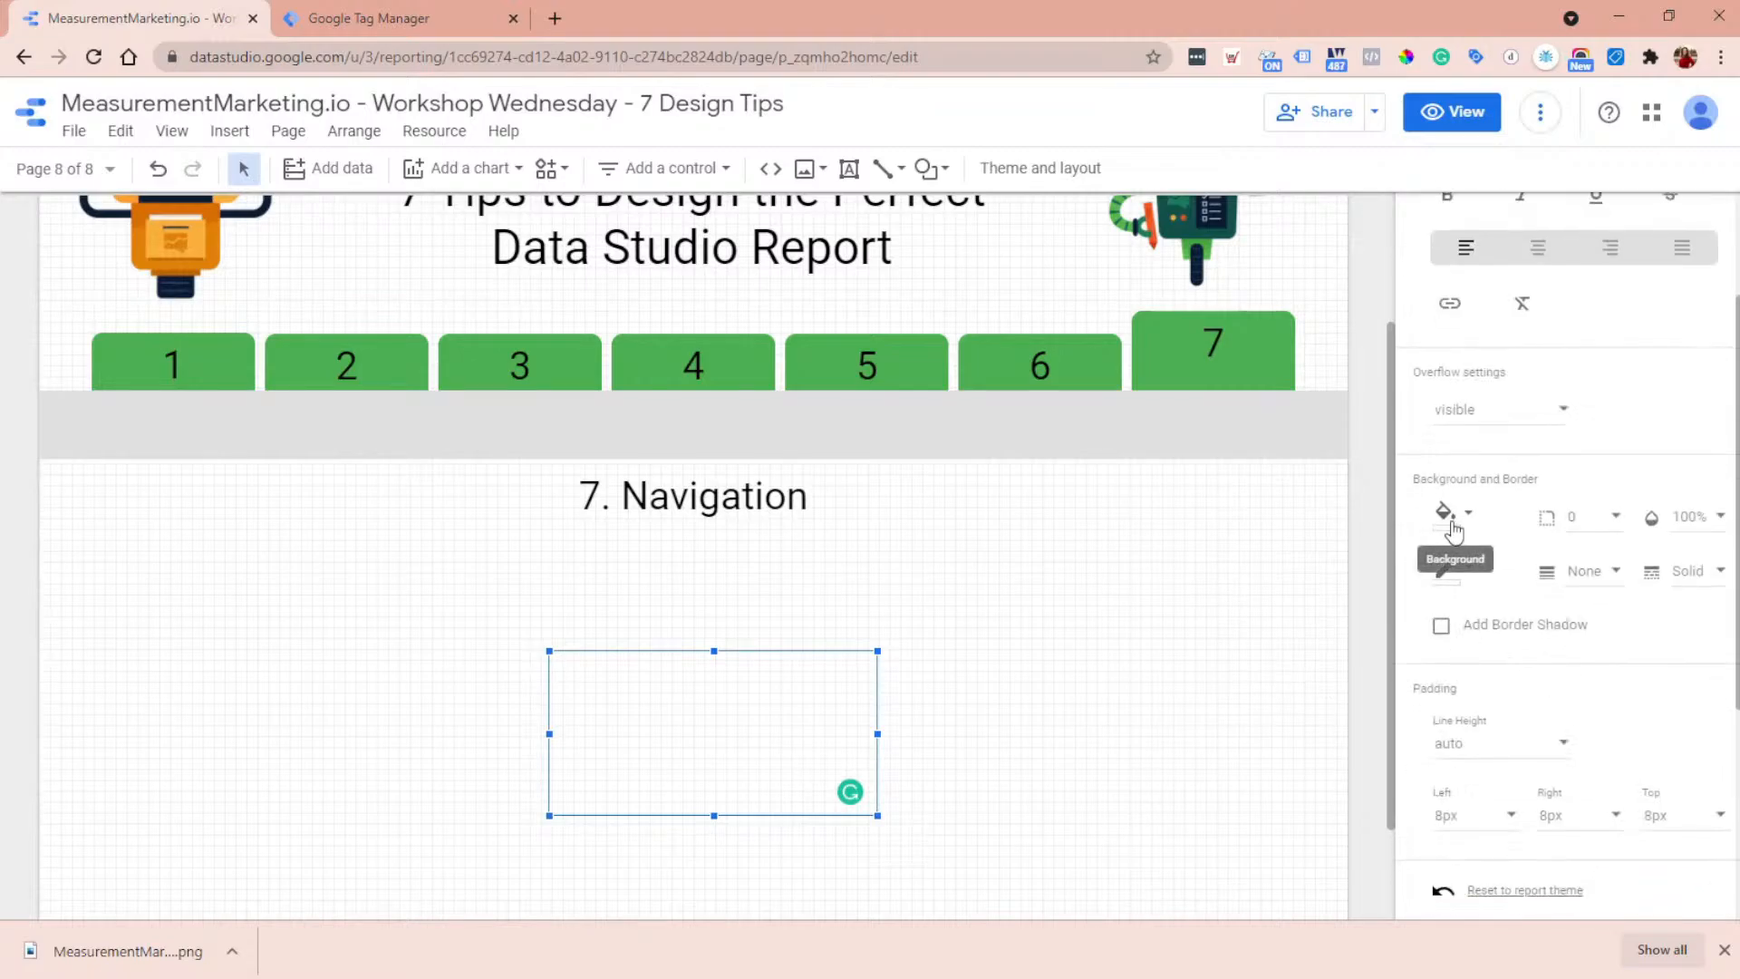
click(1450, 524)
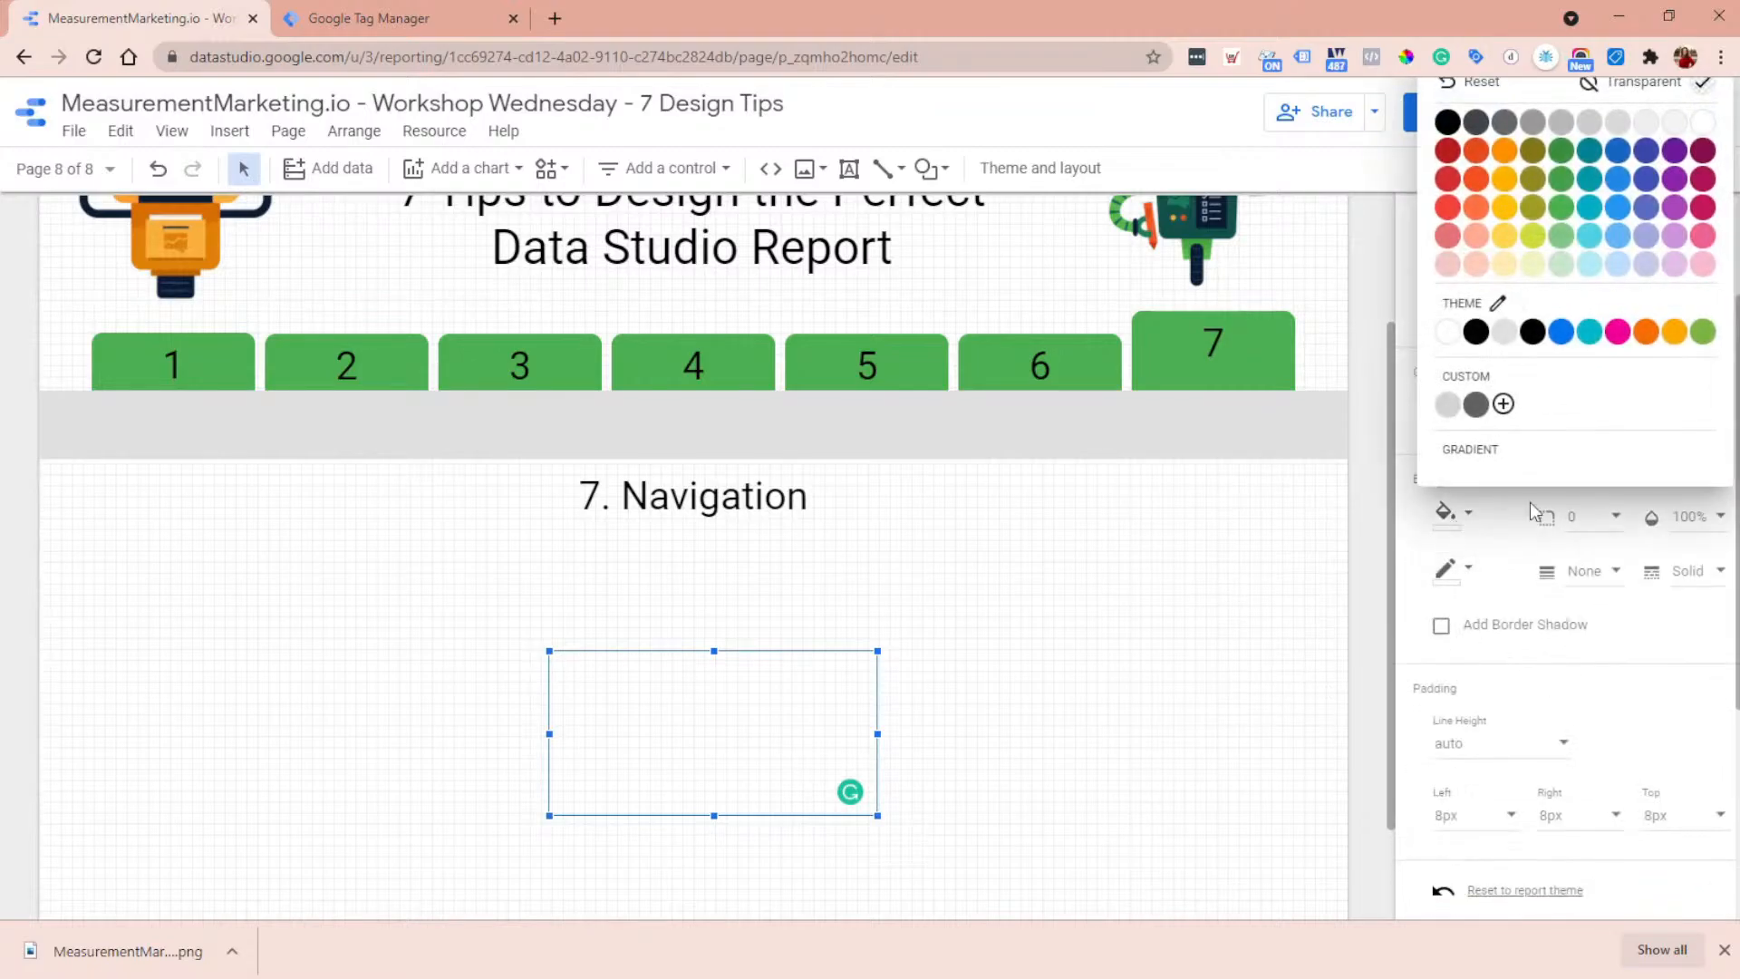
click(1447, 123)
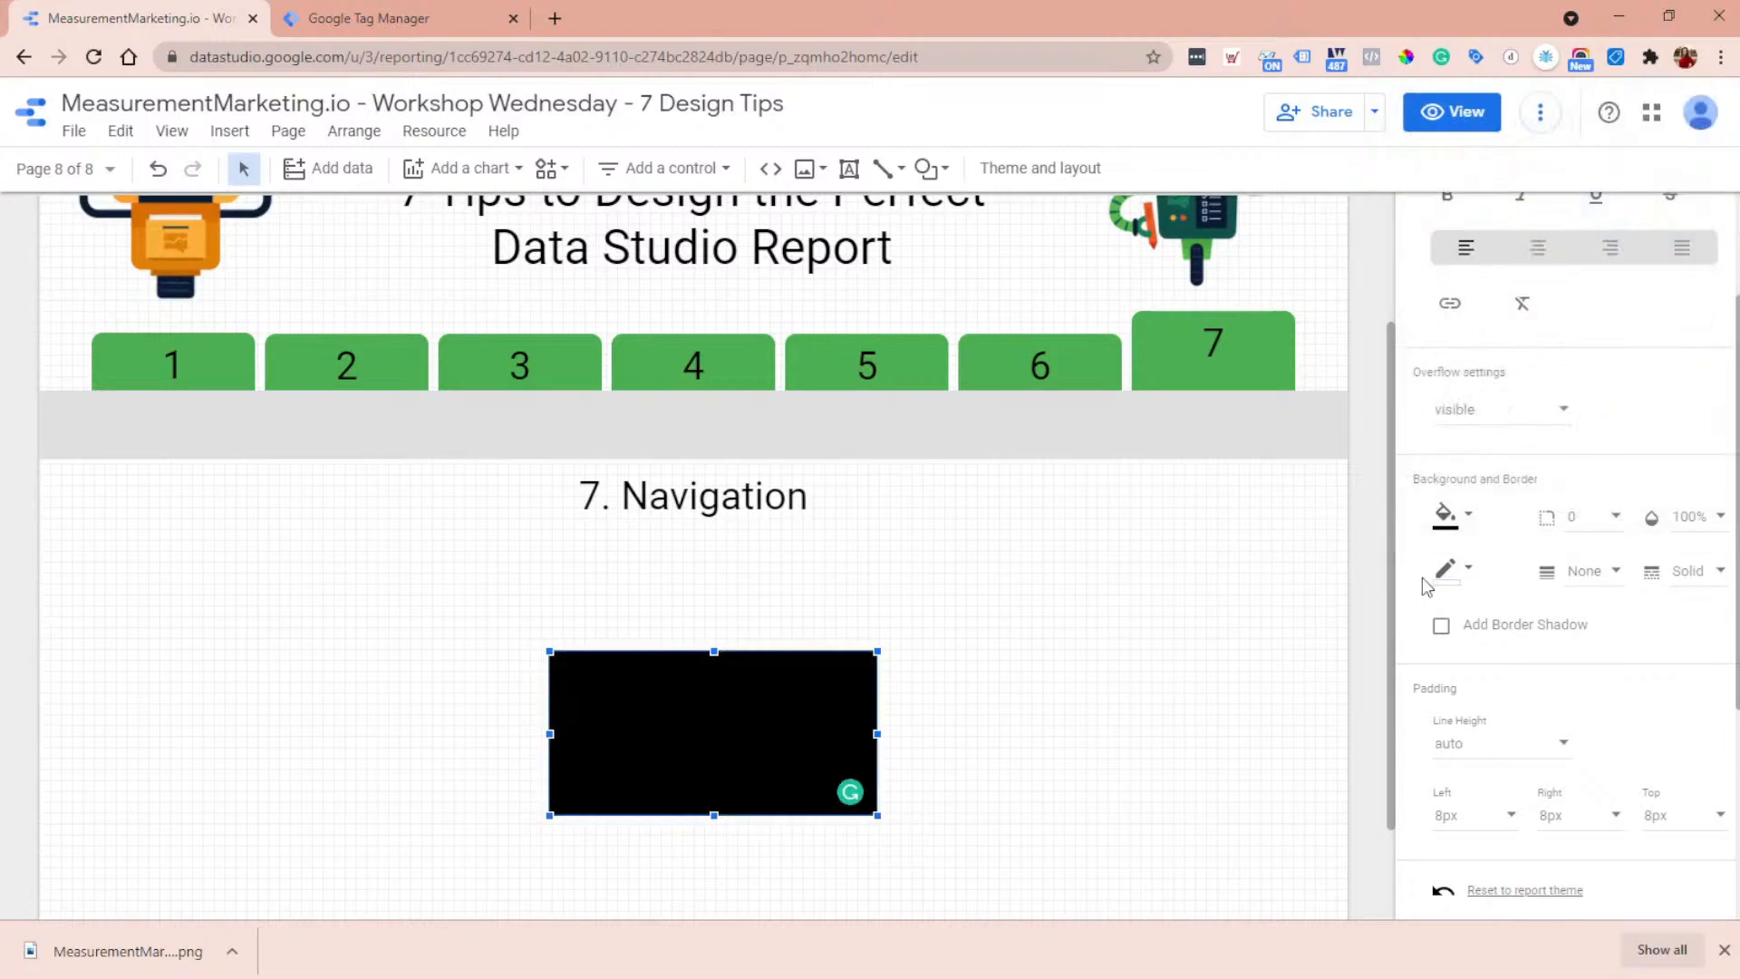
- Set the black text box's font color to white and its font size to 44px
scroll(1552, 450, up, 2)
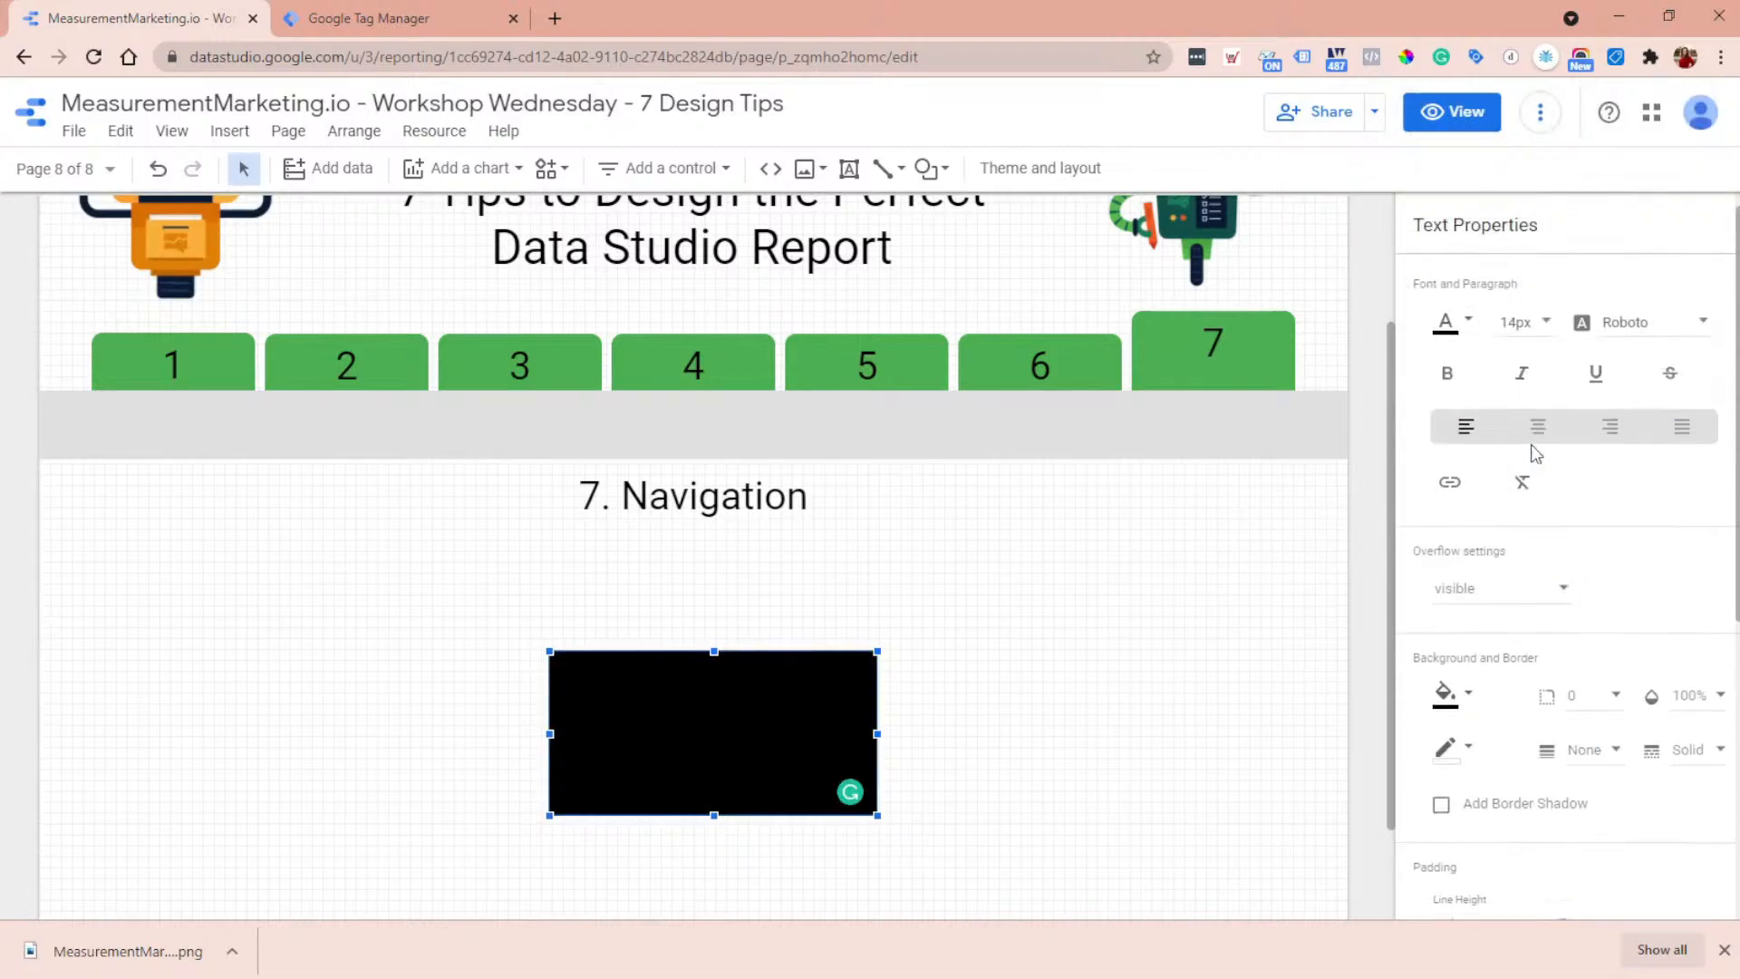
click(1447, 326)
click(1702, 370)
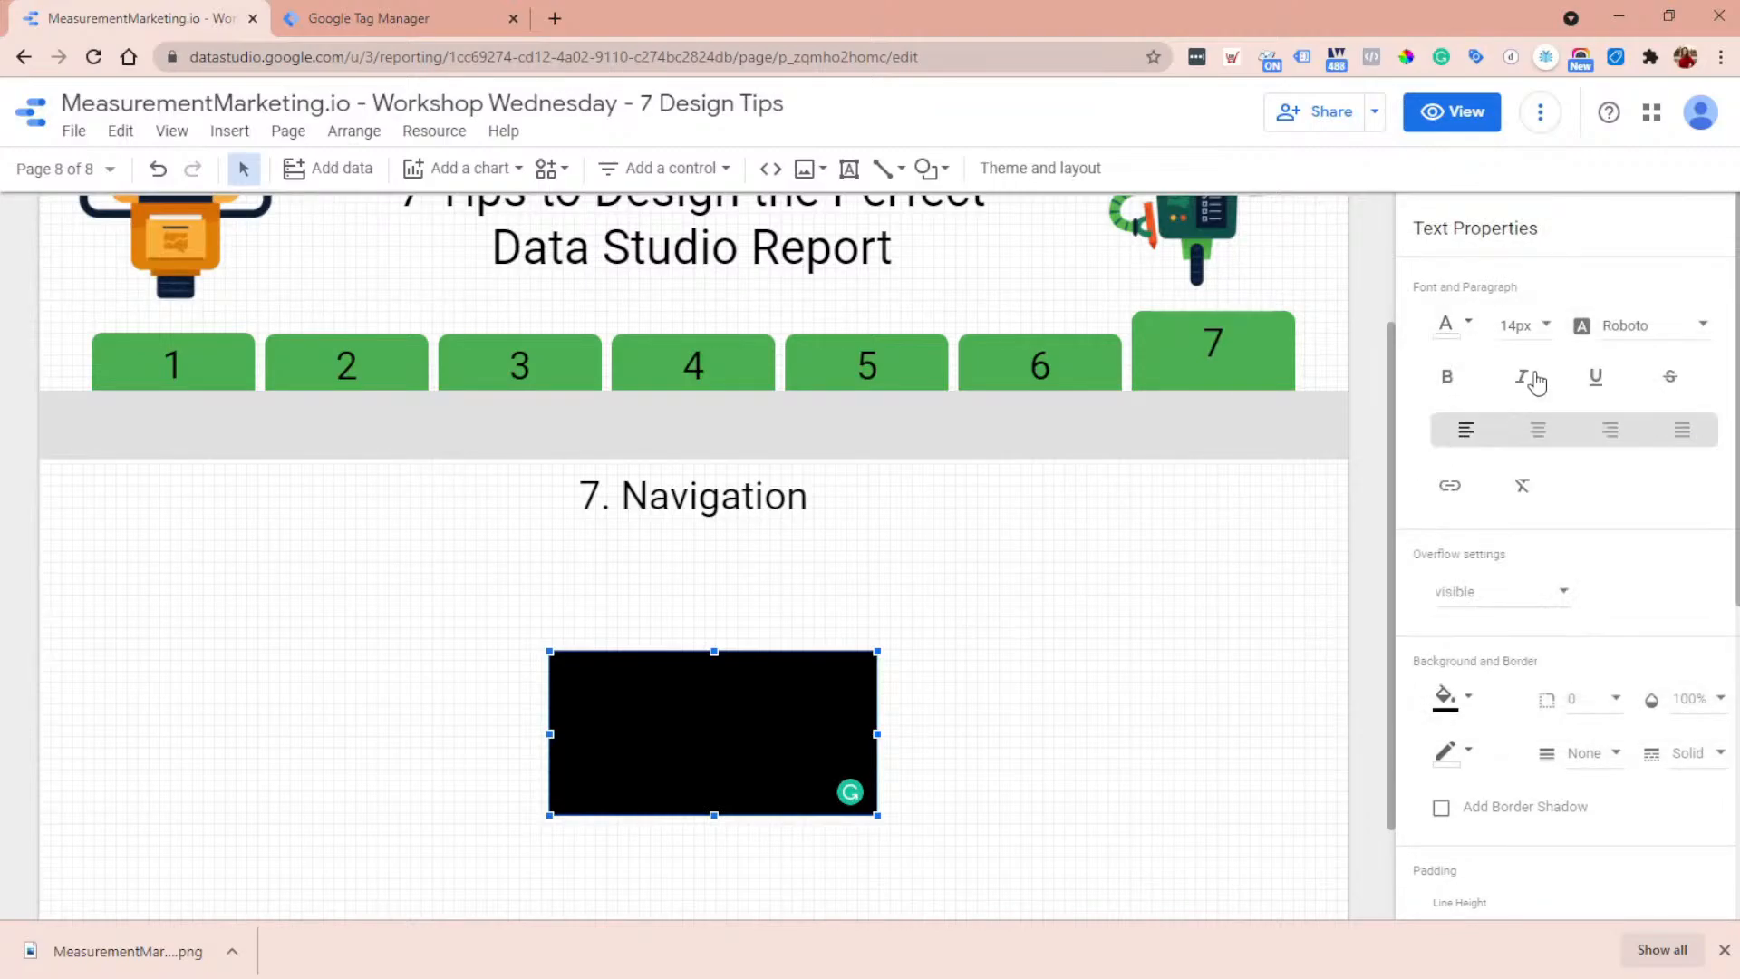
click(1541, 326)
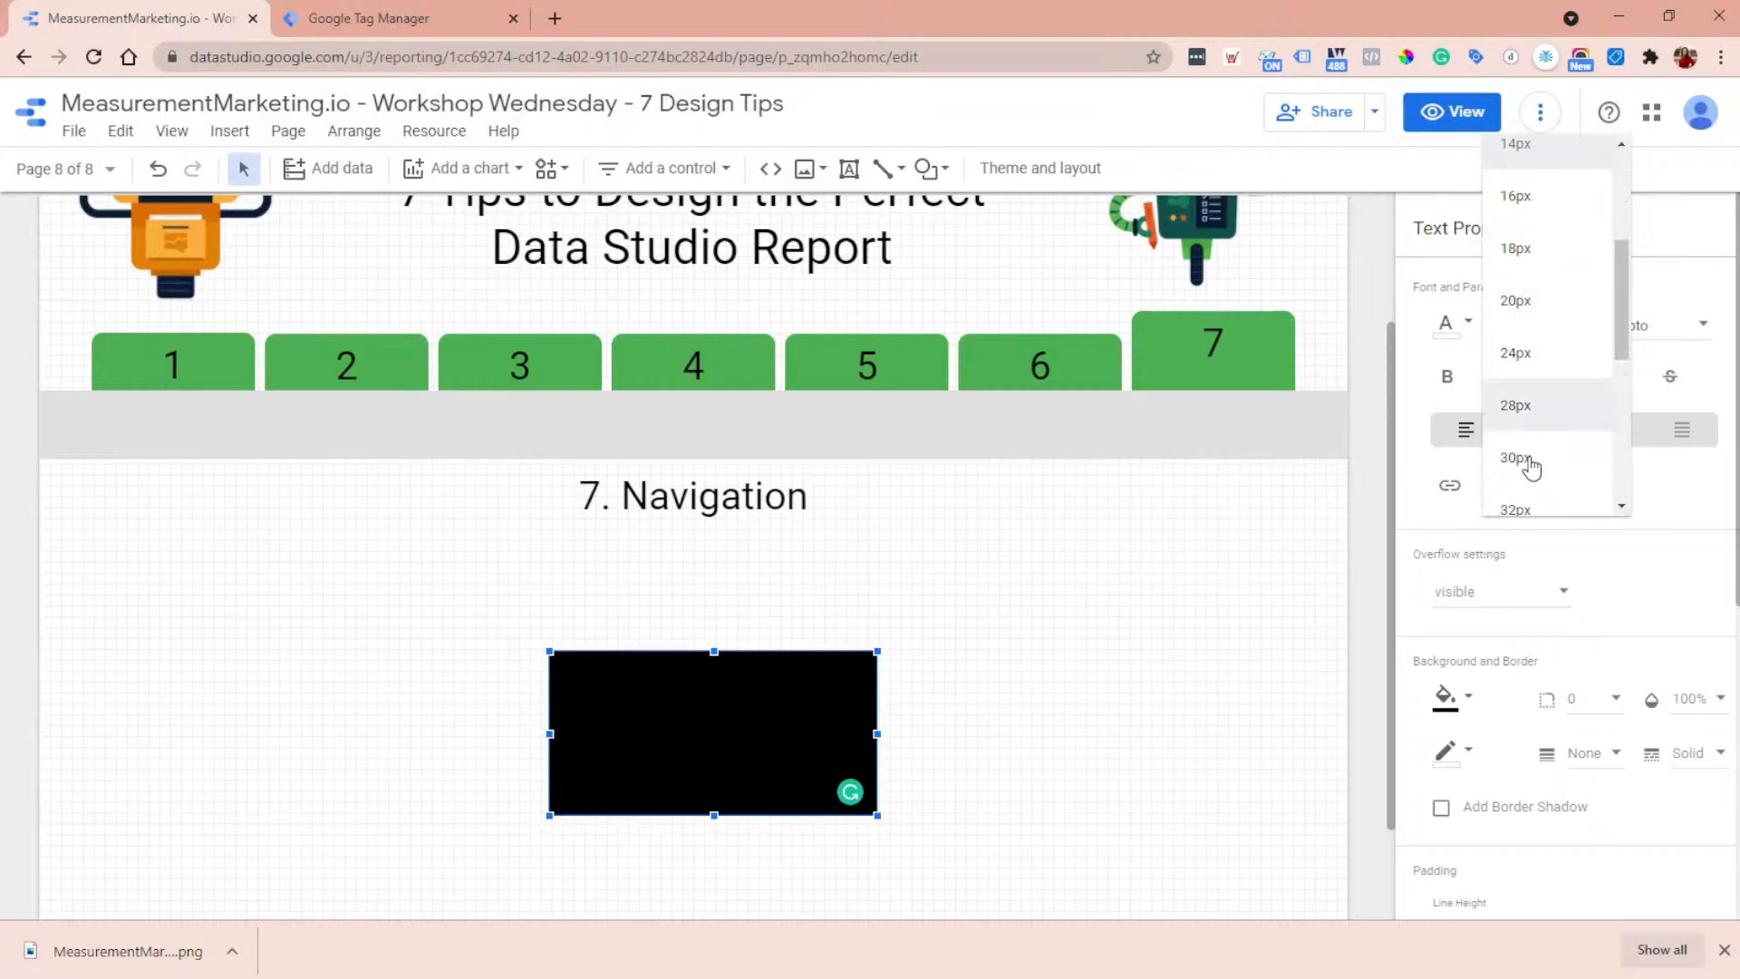
scroll(1538, 411, down, 2)
click(1537, 485)
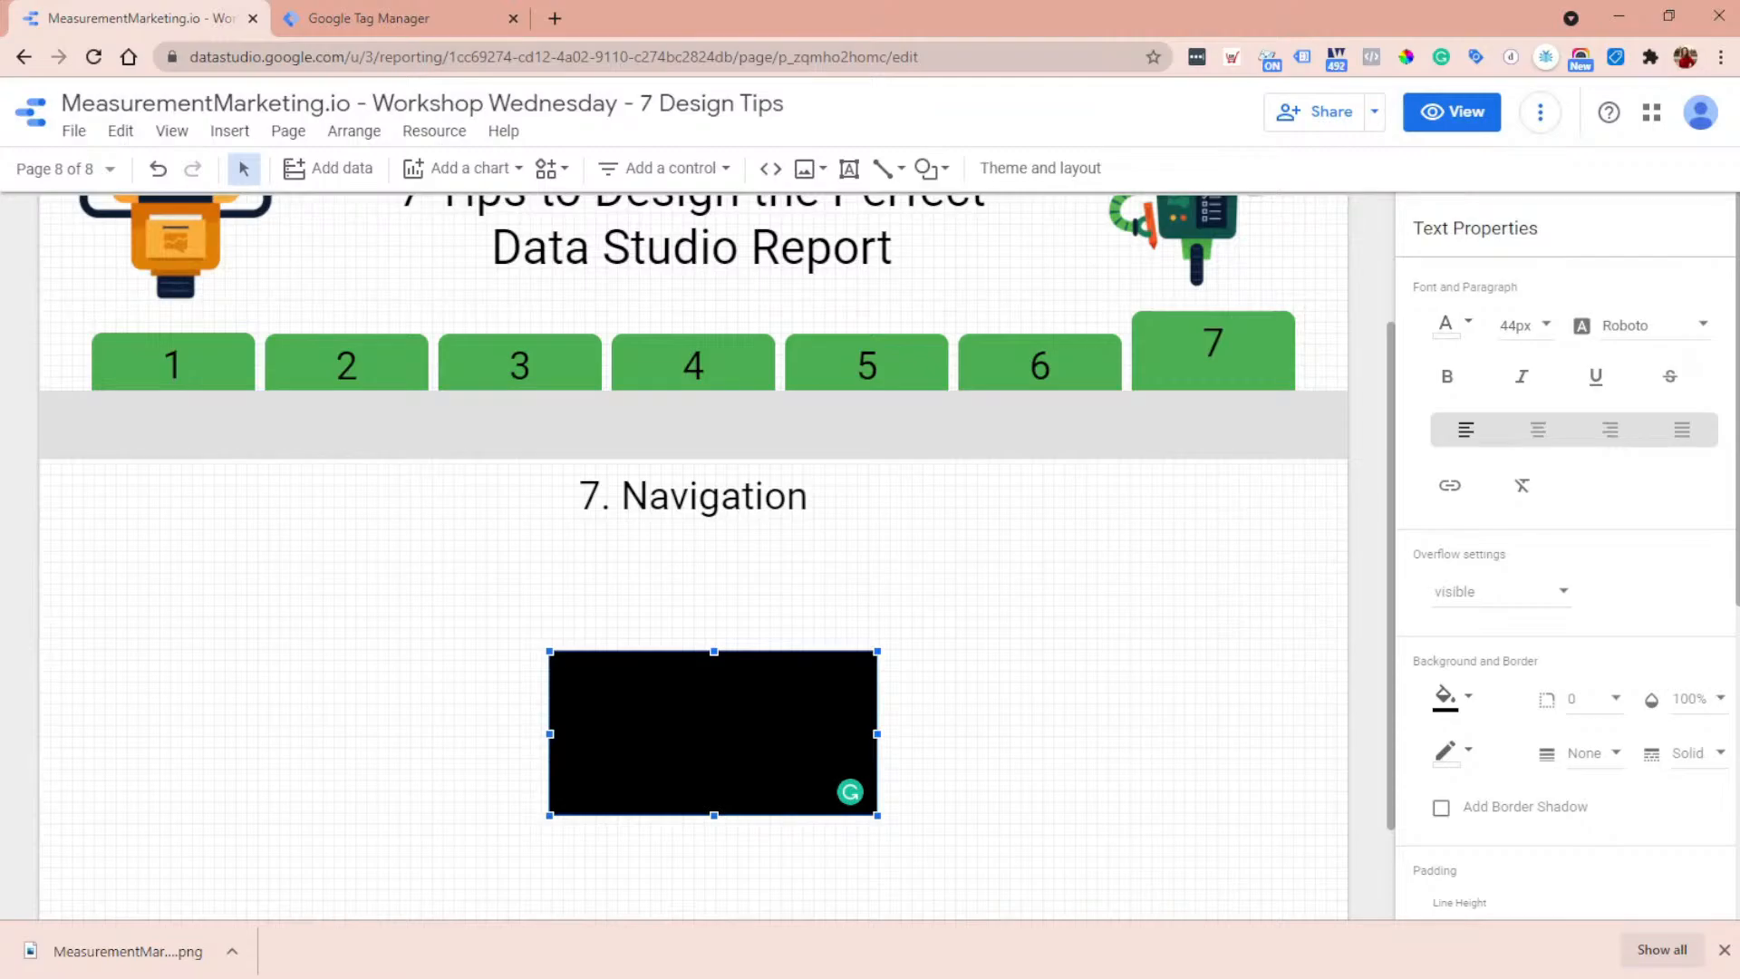
- Clear the mistyped text in the black box so that it reads Nav
key(ctrl+a)
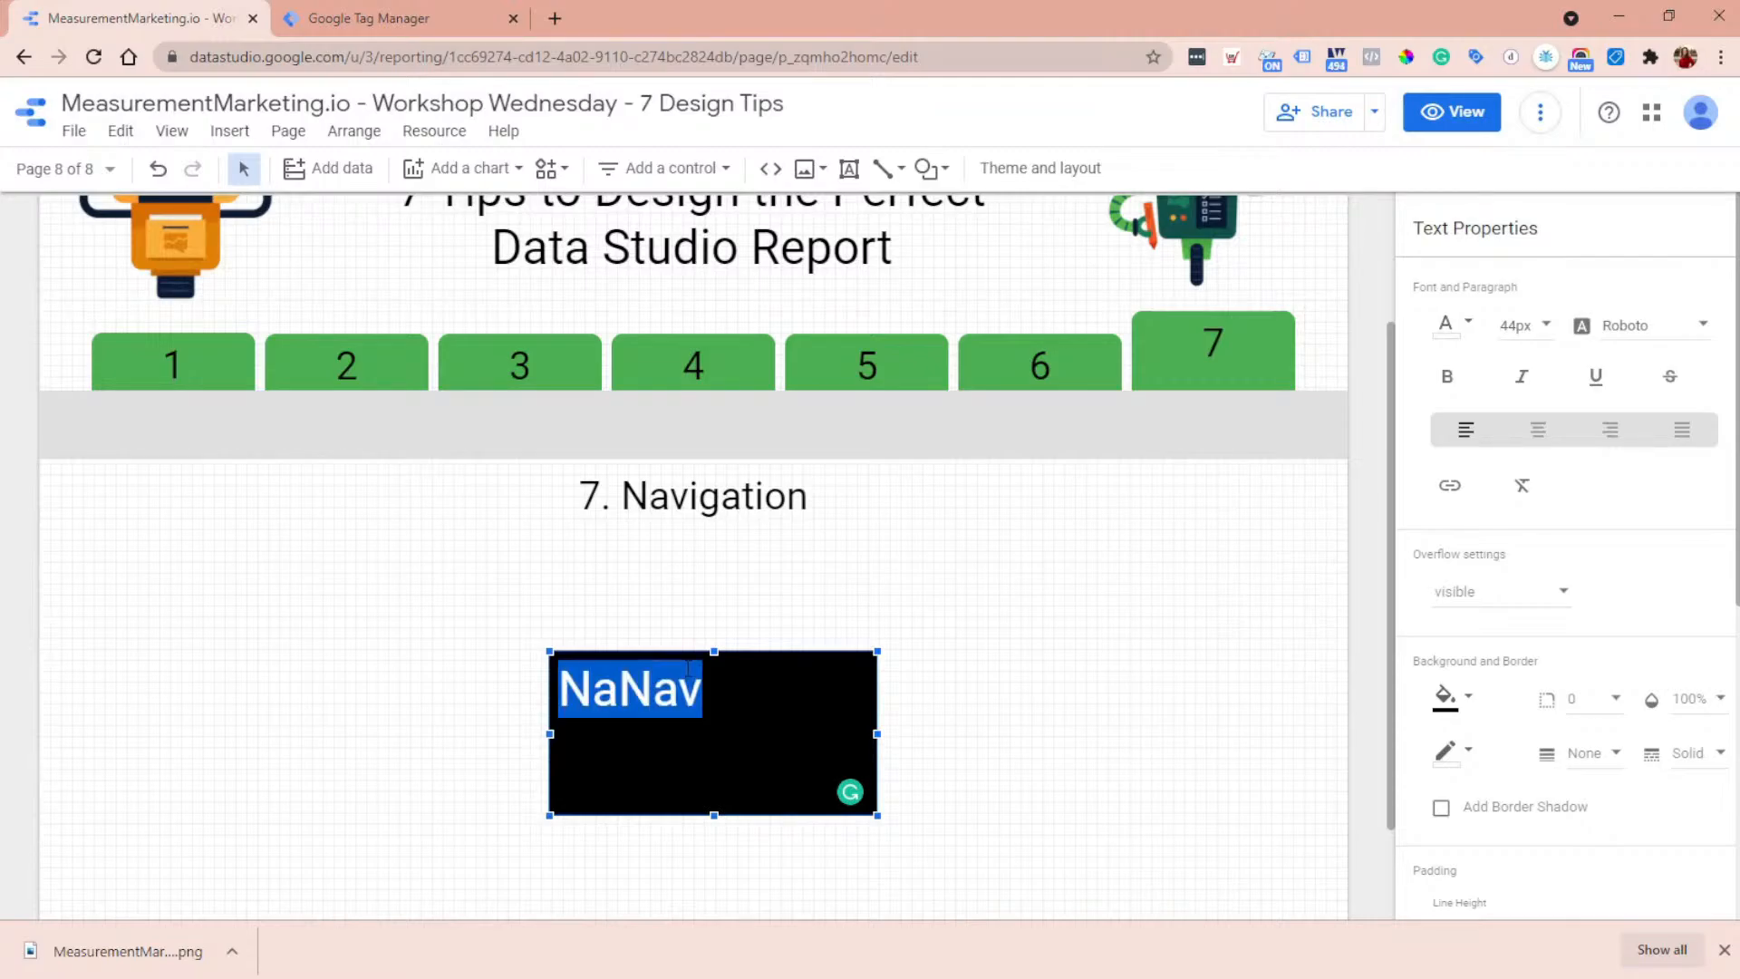
key(BackSpace)
double_click(624, 696)
key(BackSpace)
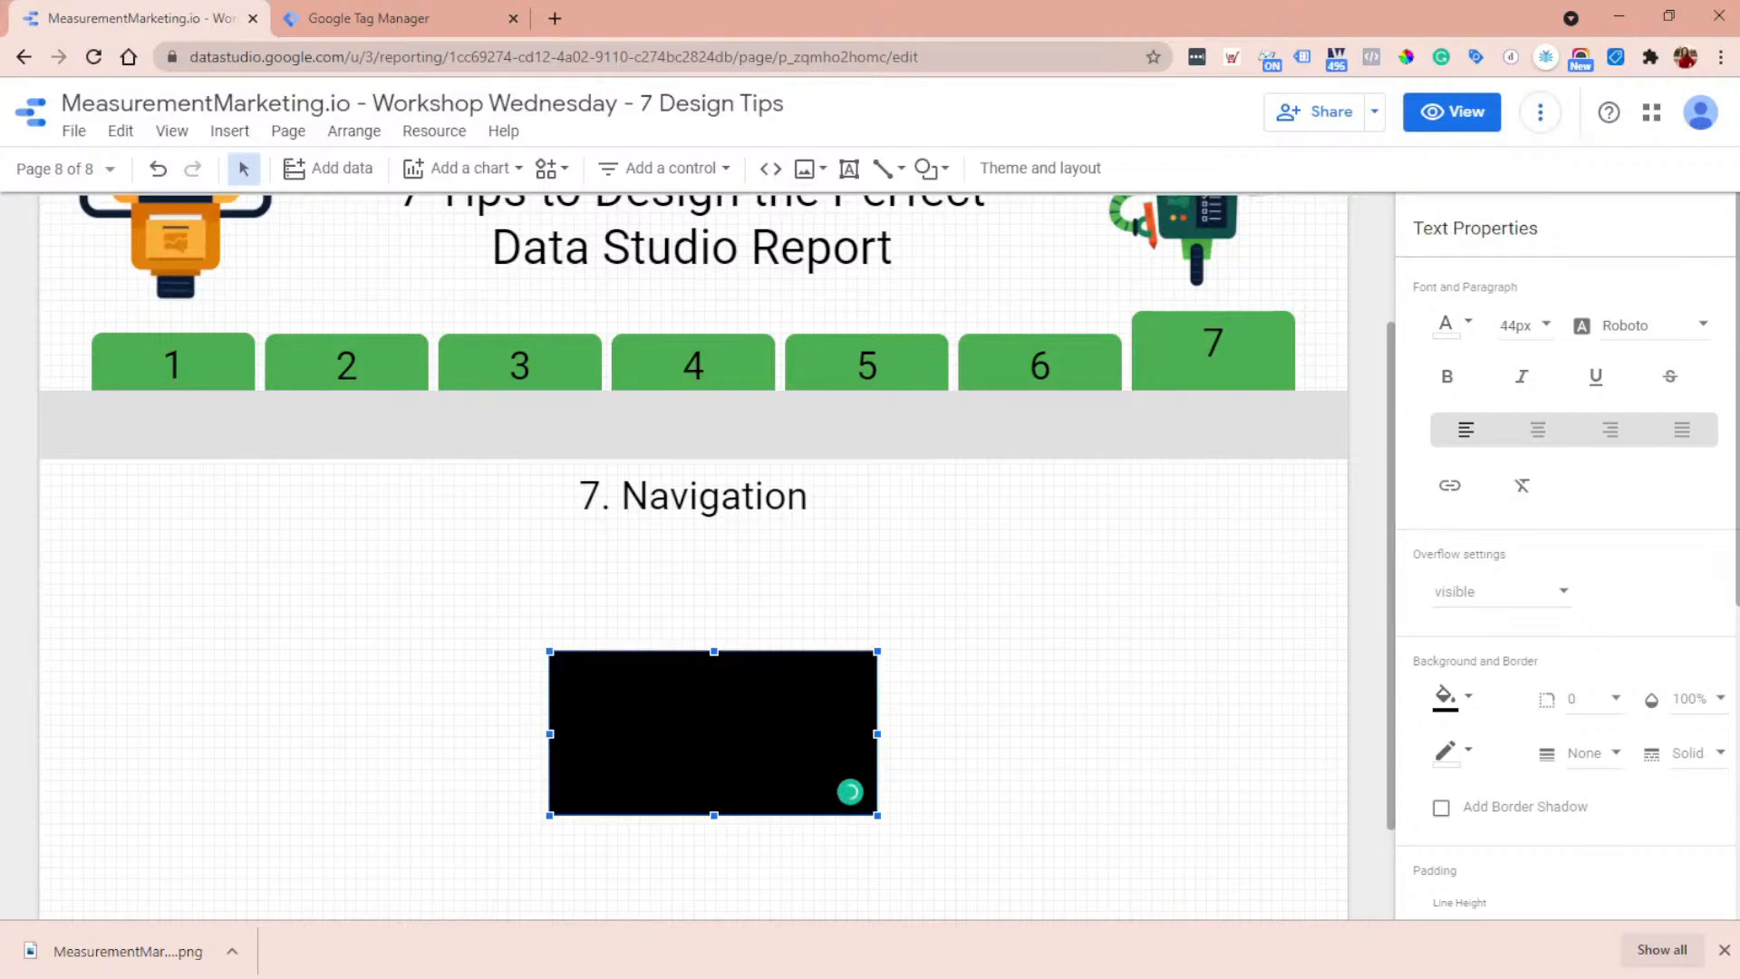
- Select the word Nav in the black box and apply white as its font color
double_click(623, 691)
click(1453, 328)
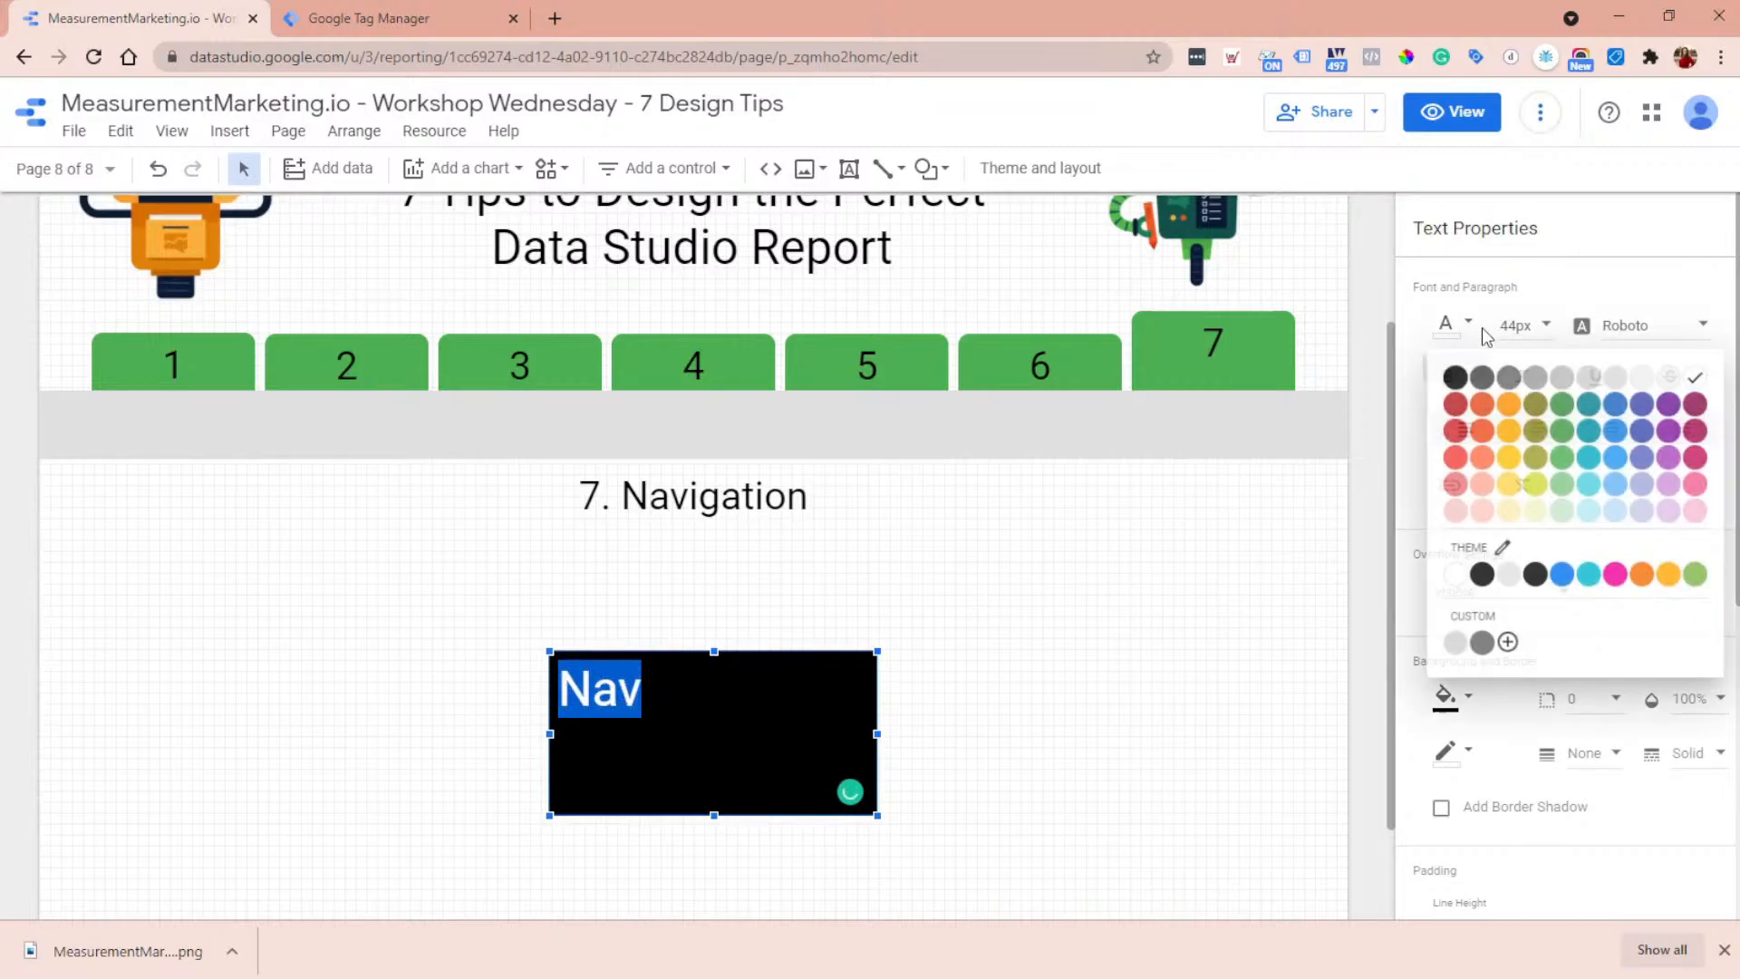
click(1700, 370)
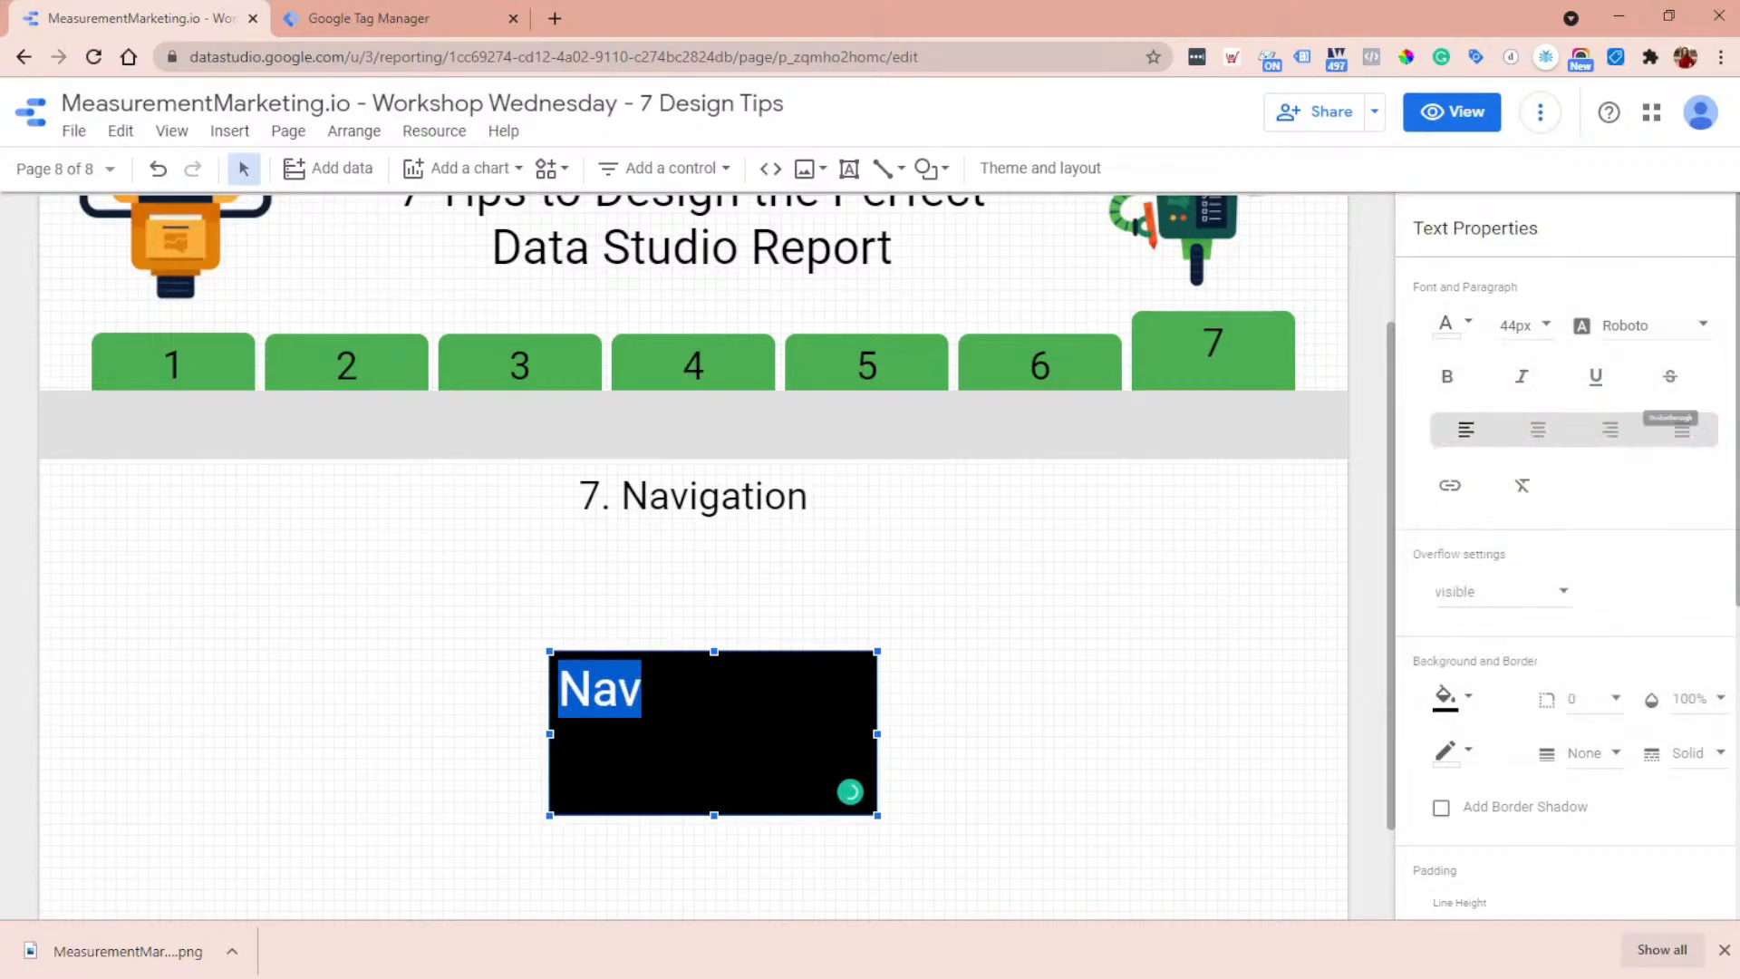
click(987, 730)
double_click(722, 707)
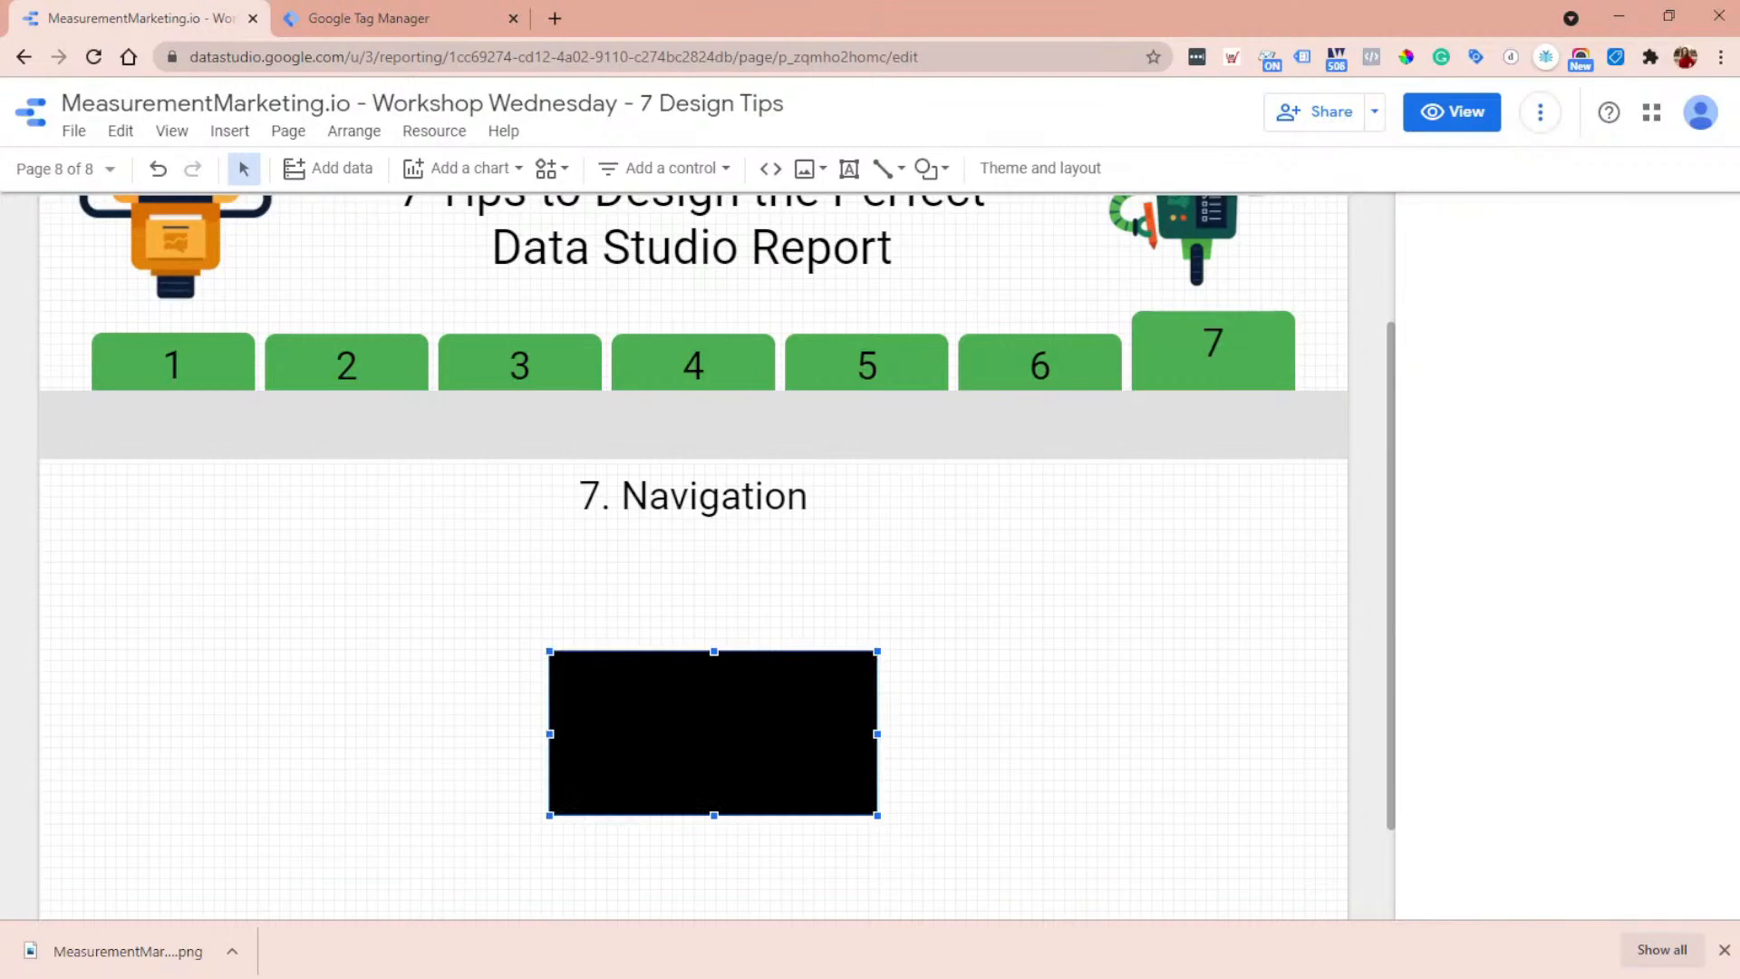
drag(647, 693, 557, 694)
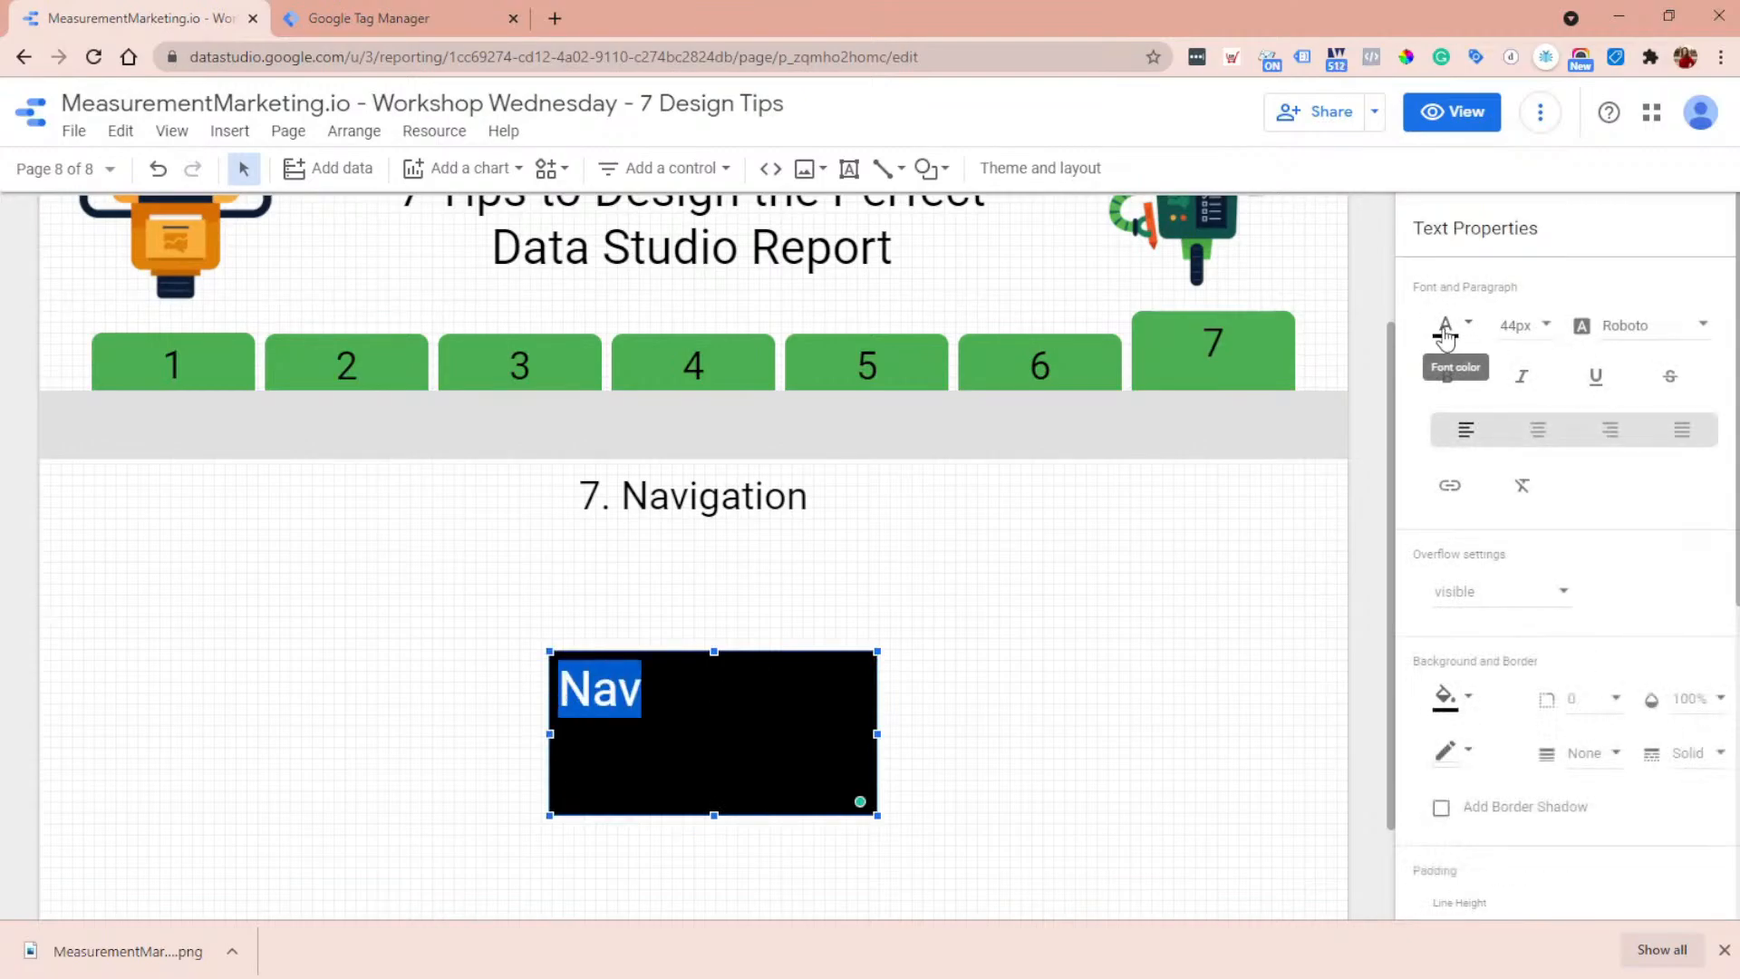
click(1447, 328)
click(1700, 370)
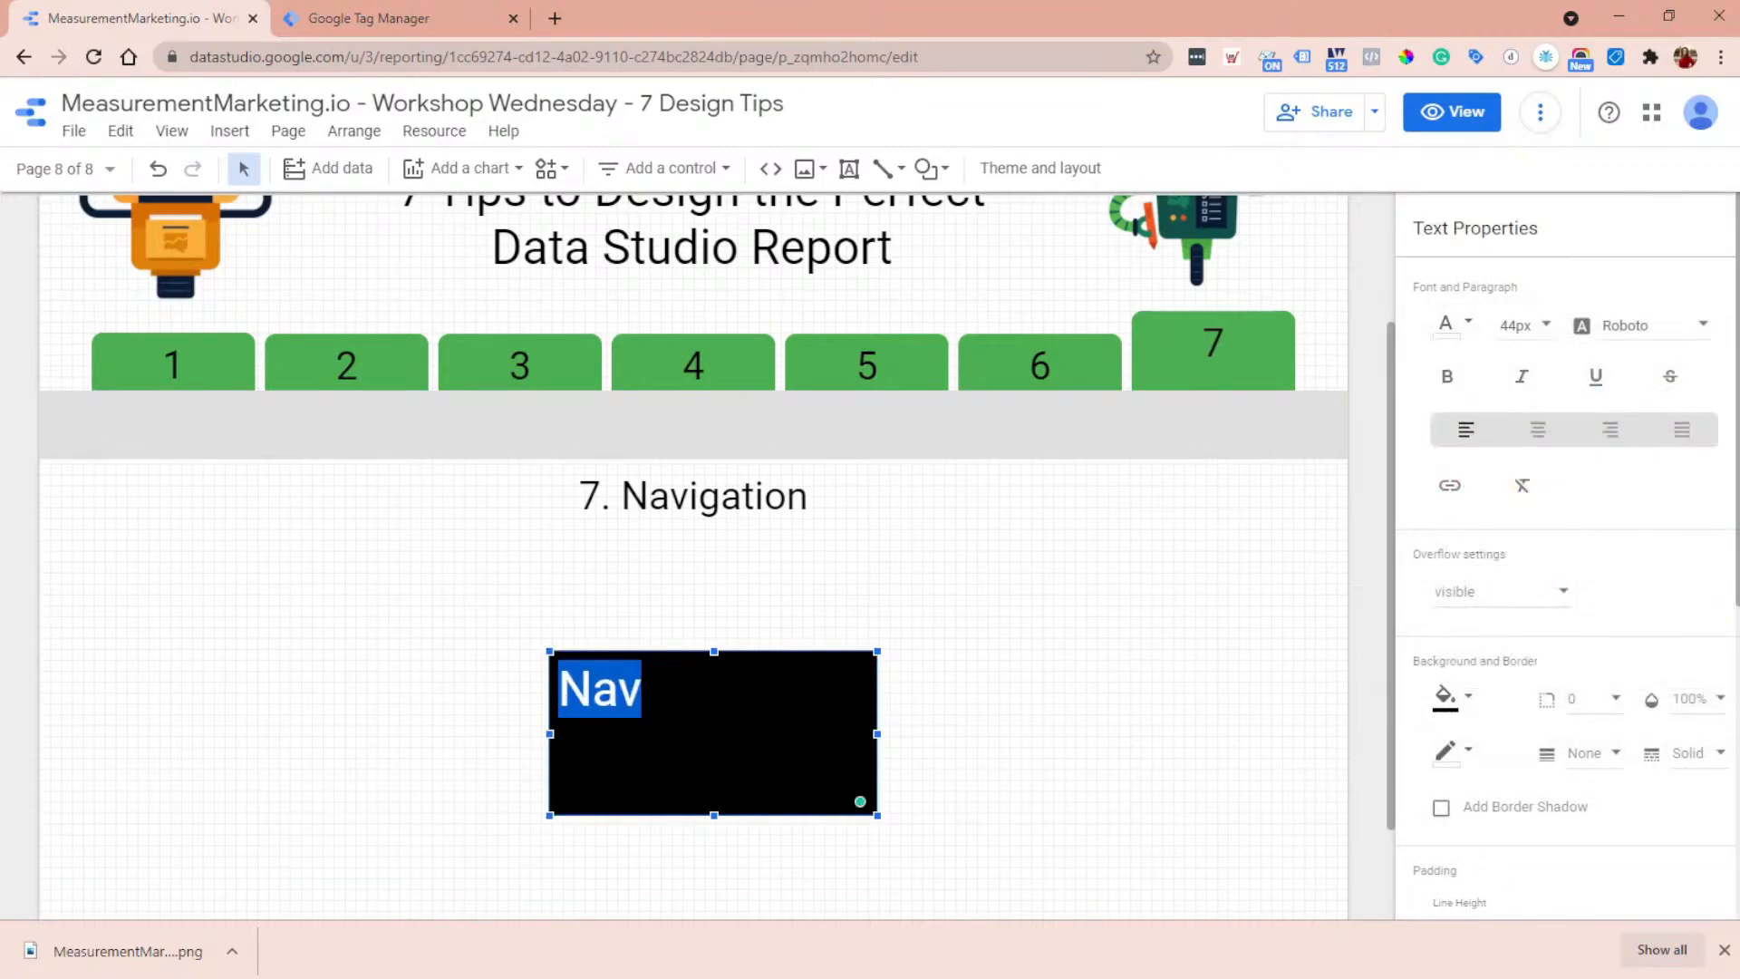
key(shift+Left)
key(shift+Left)
key(shift+Left)
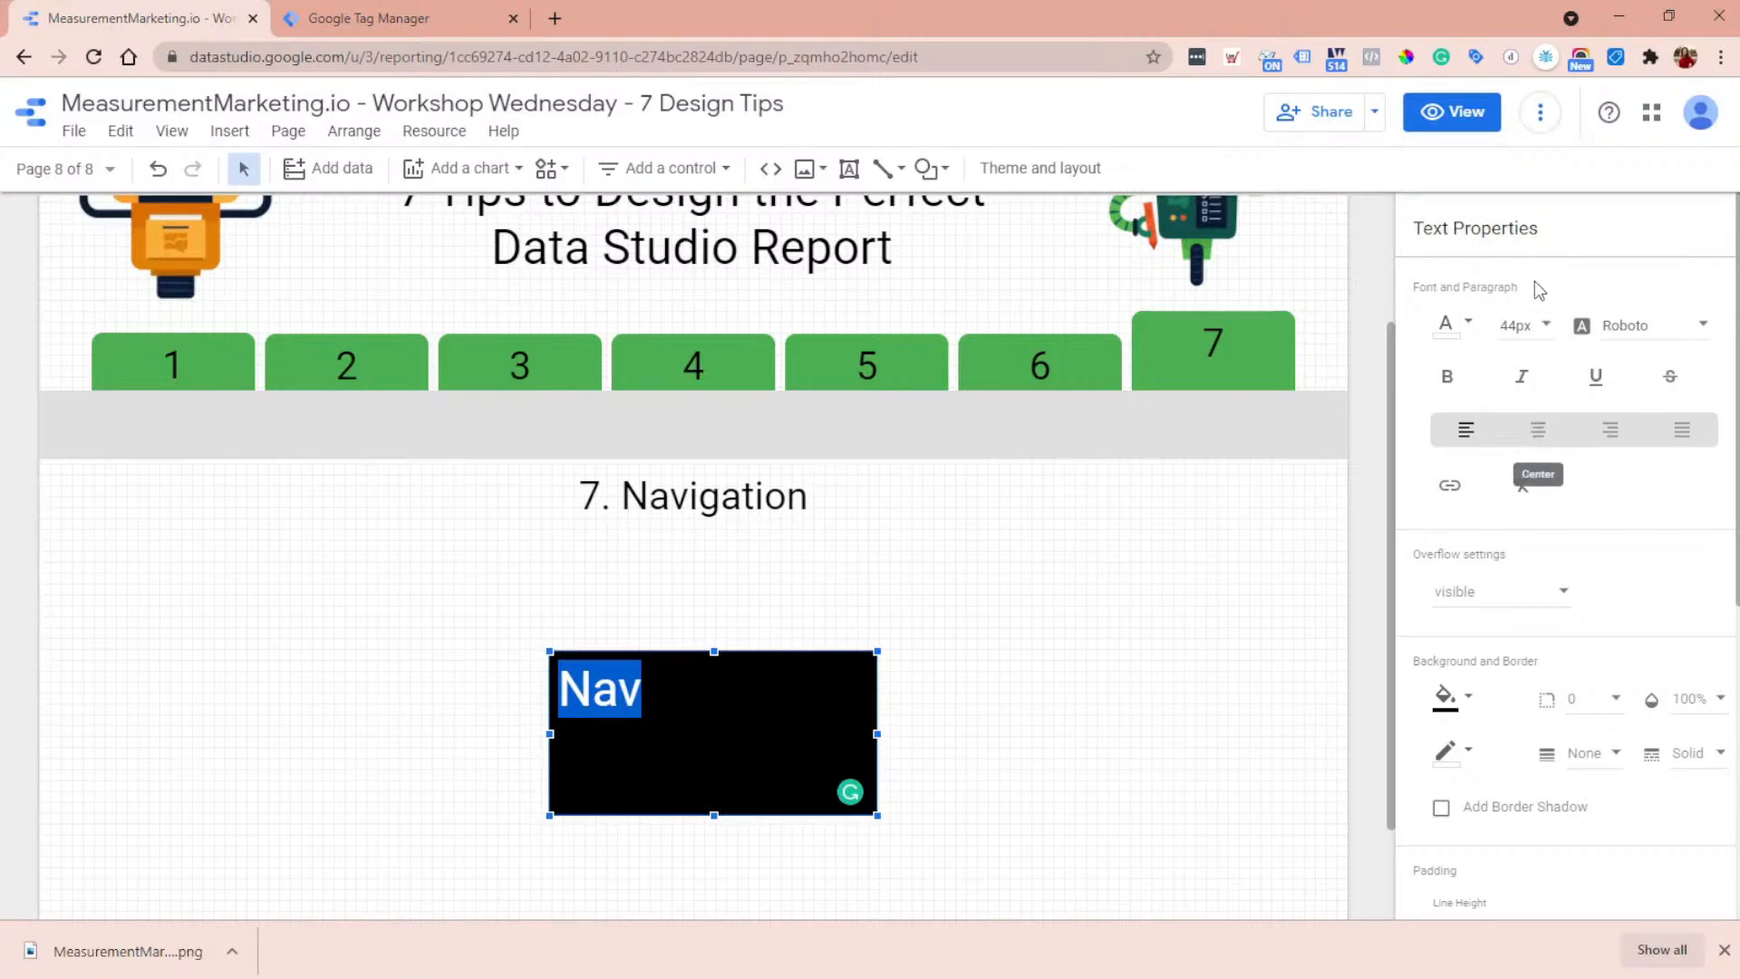
- Center the Nav text and round the box's corners with a border radius of 10
click(1540, 430)
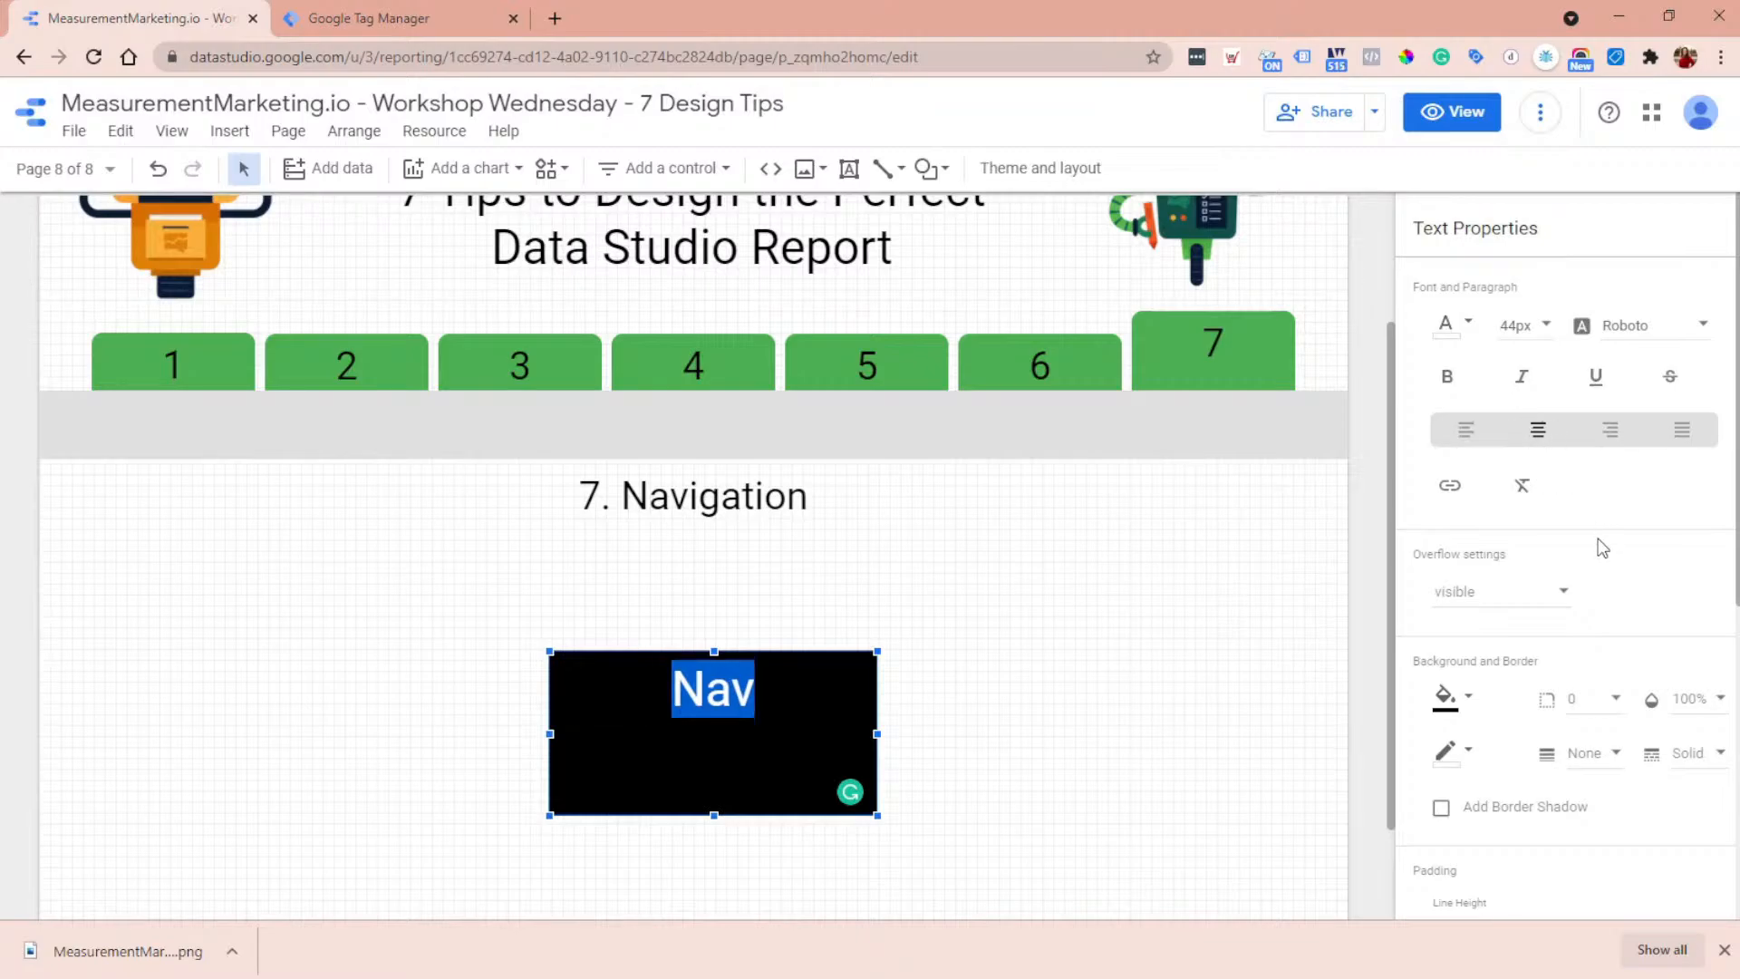
scroll(1595, 548, down, 2)
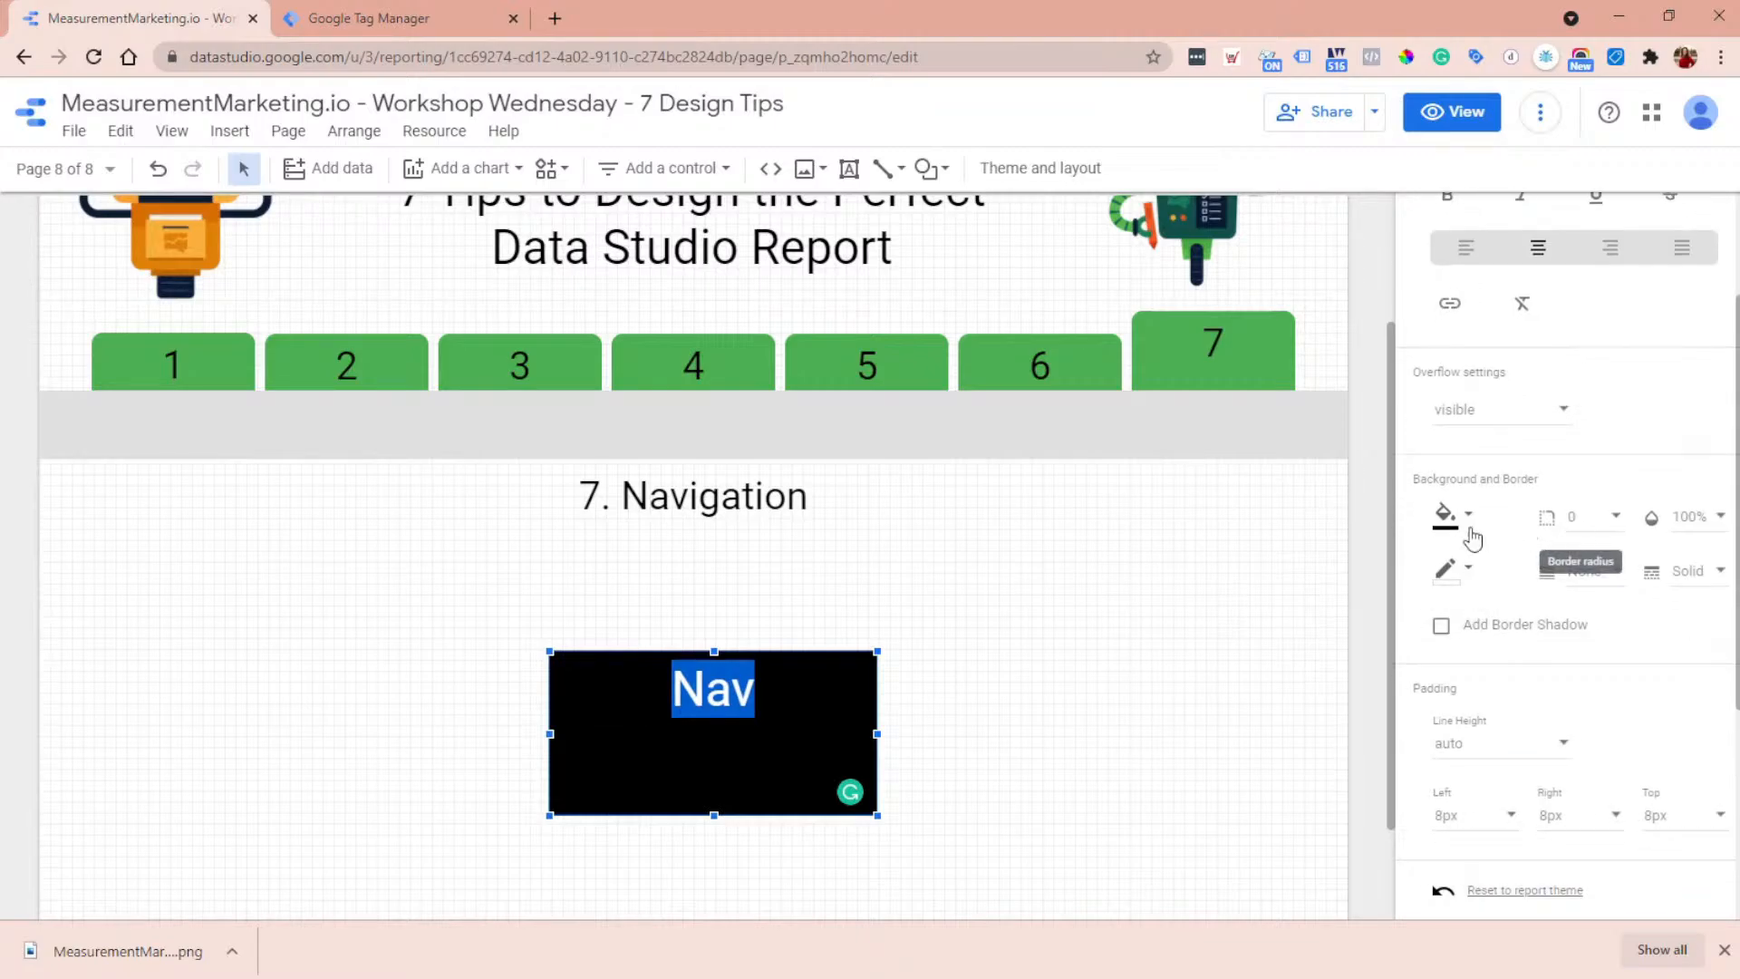
click(1601, 514)
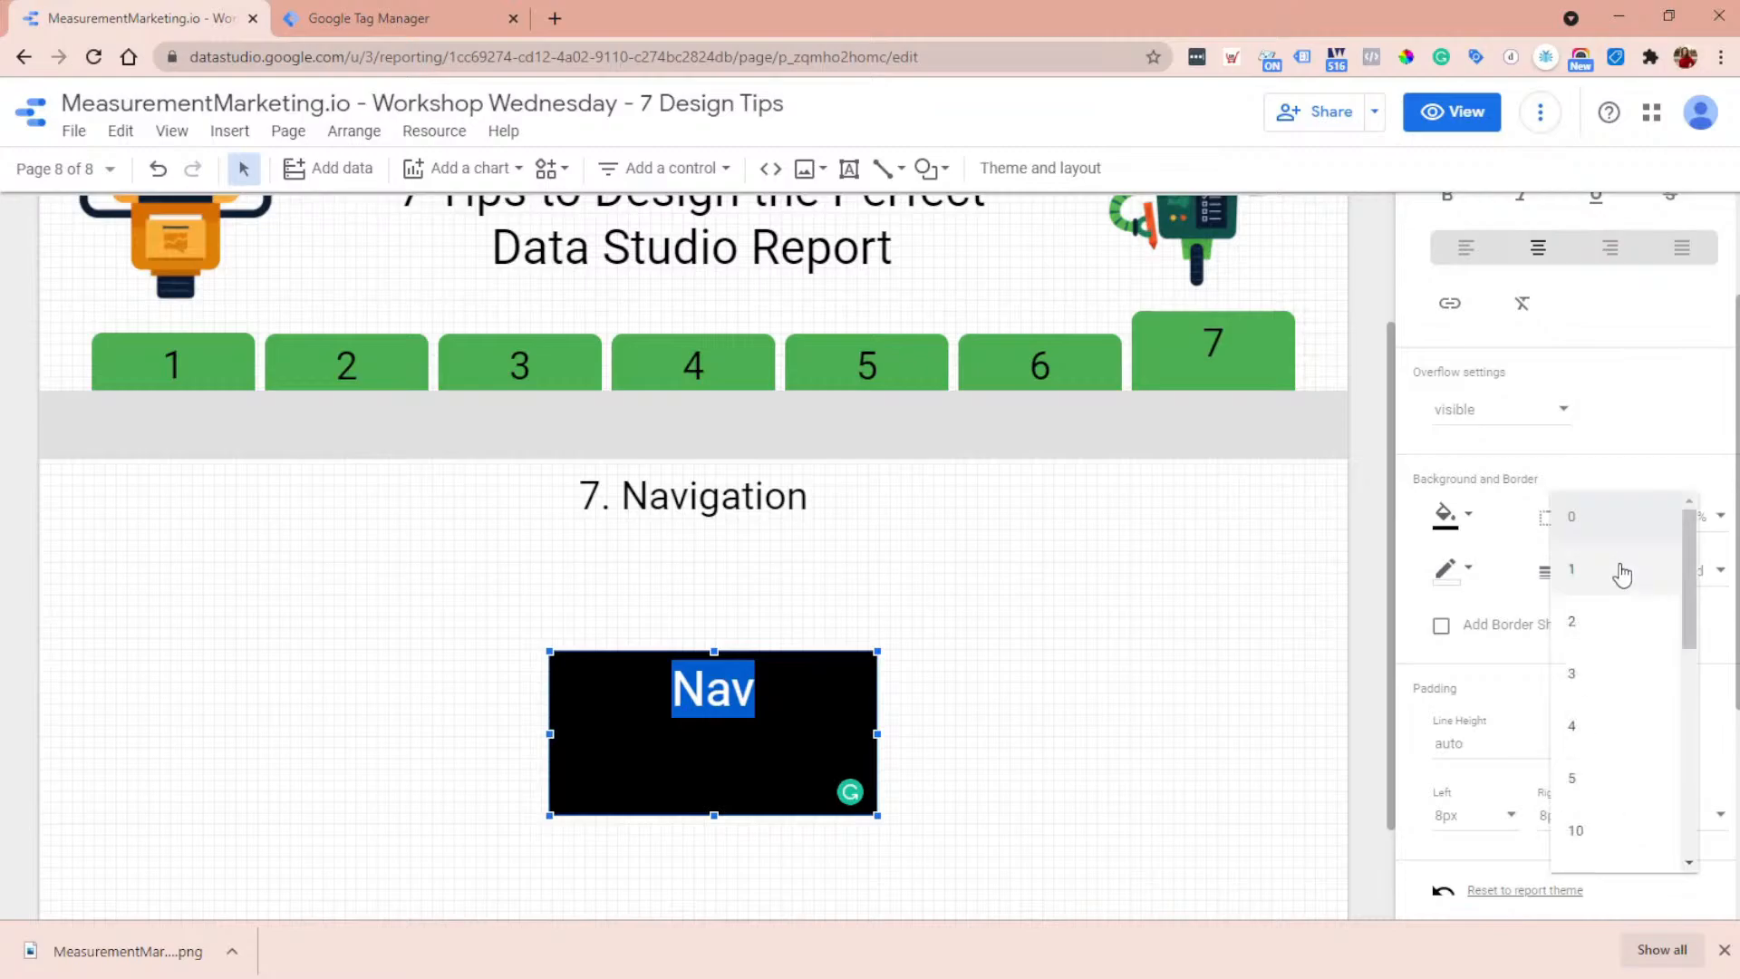
scroll(1612, 589, down, 2)
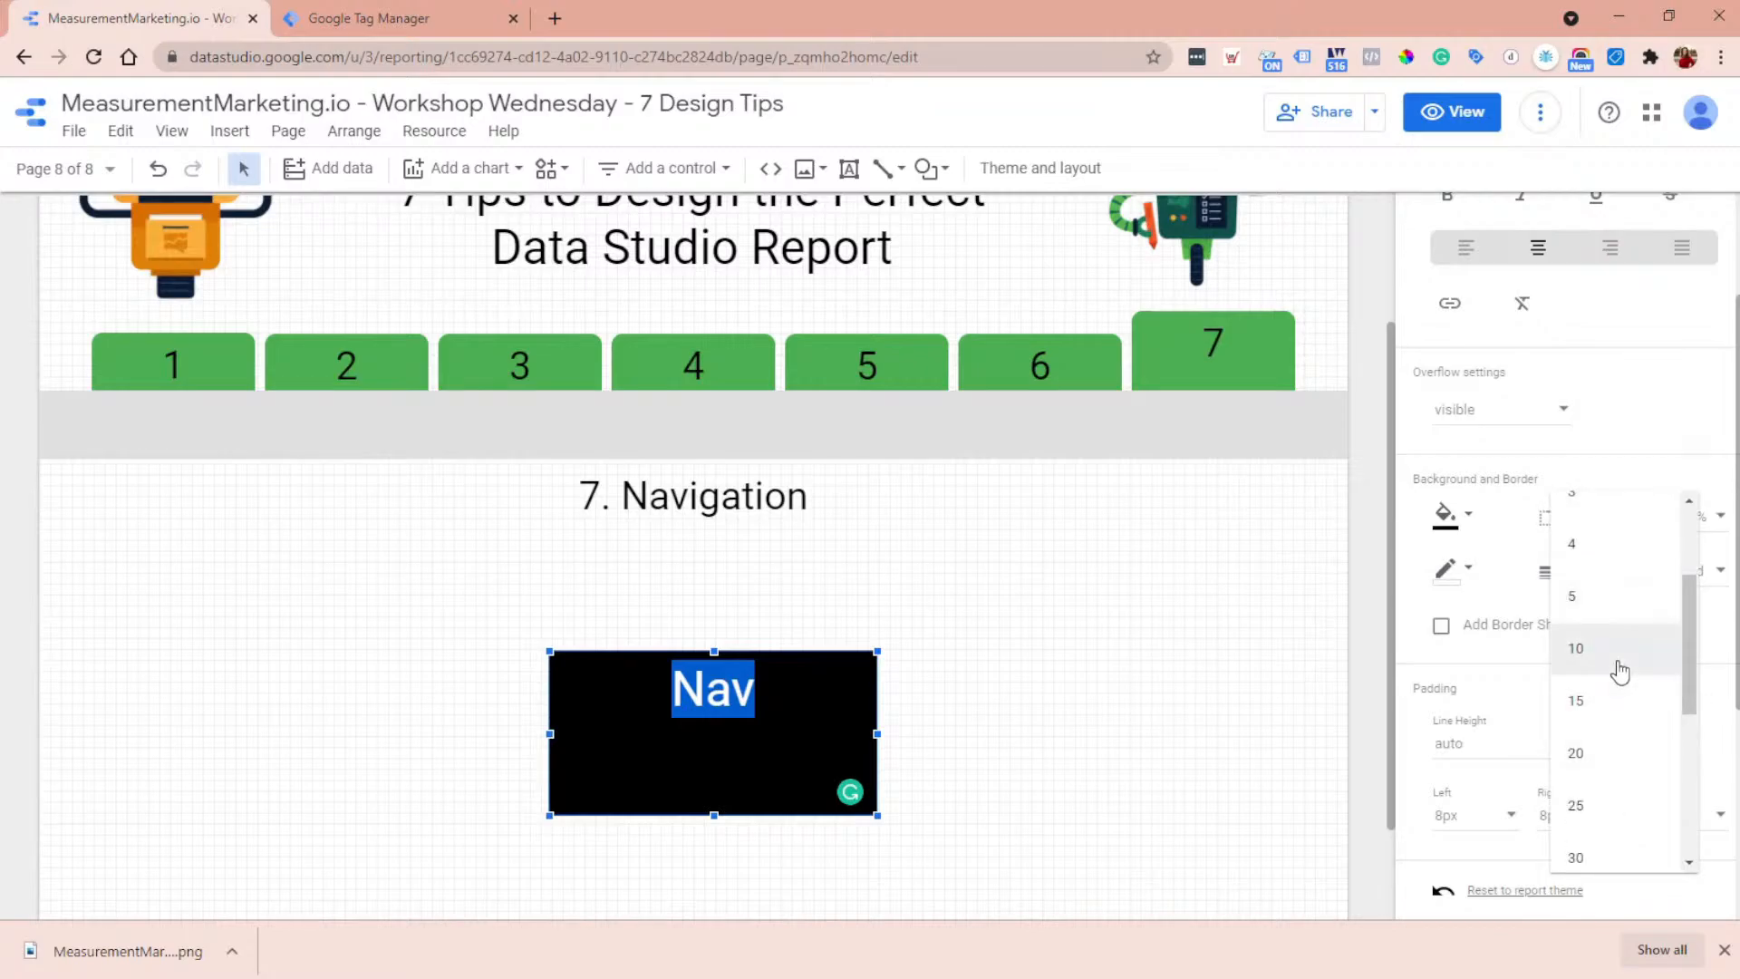
click(1576, 649)
click(1062, 720)
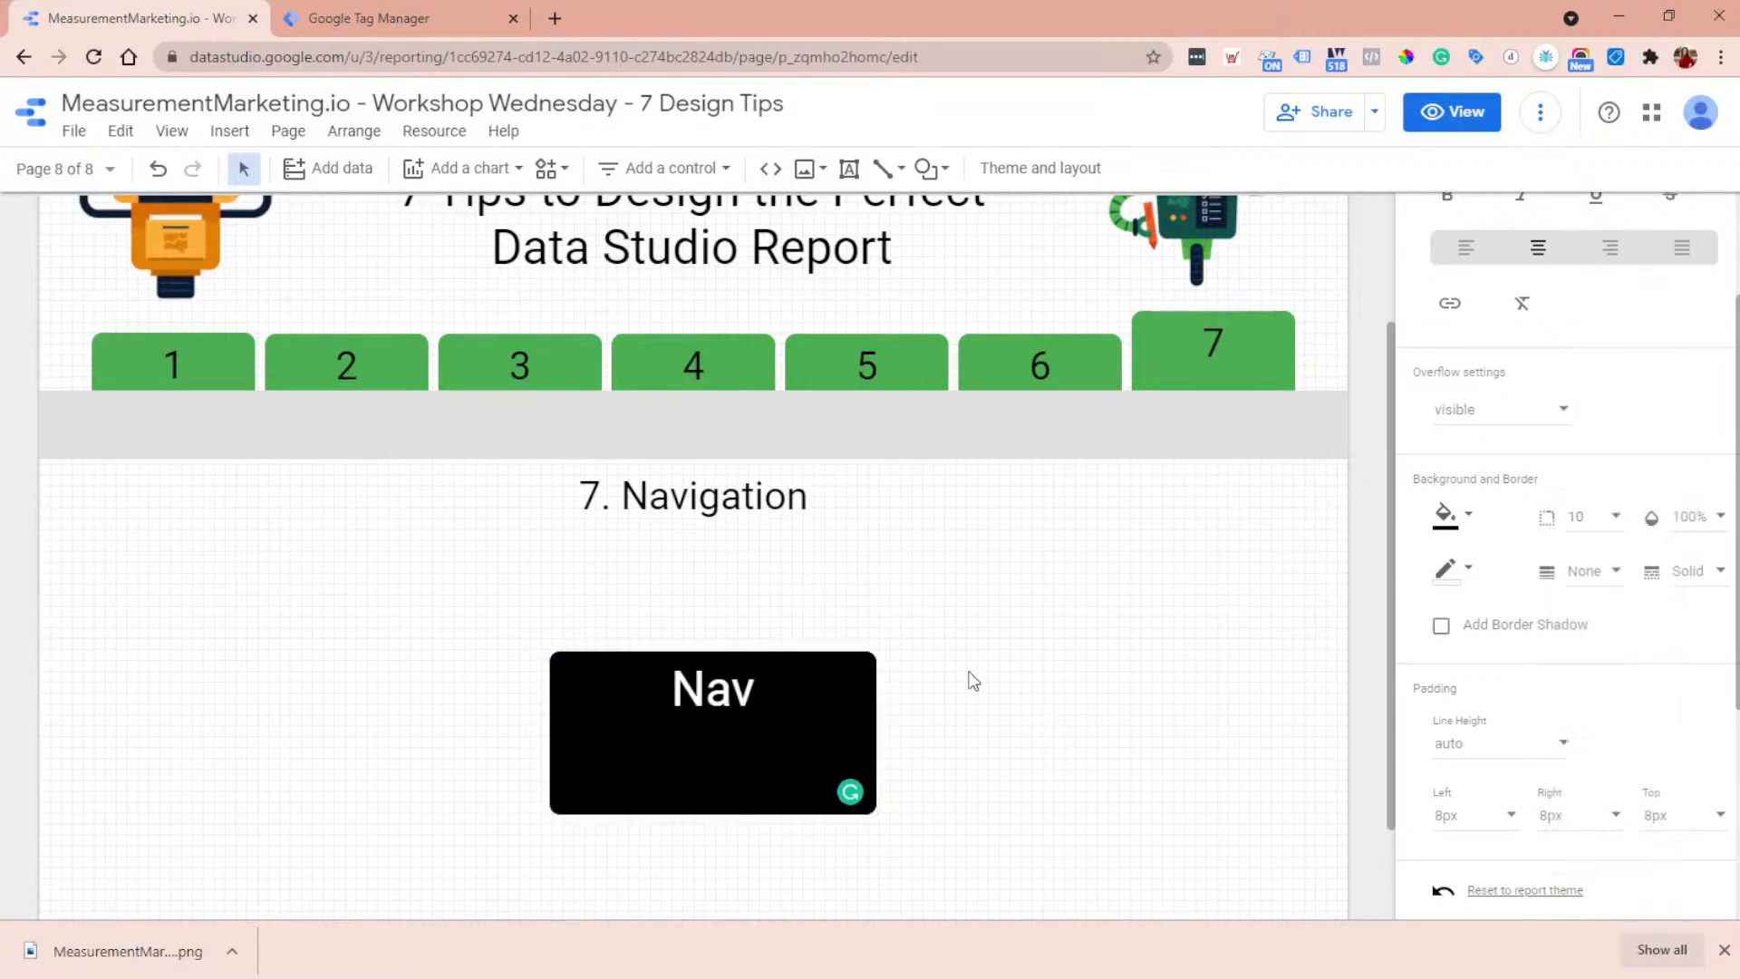
- Set the Nav box's top padding to 32px to lower the text inside the box
click(730, 693)
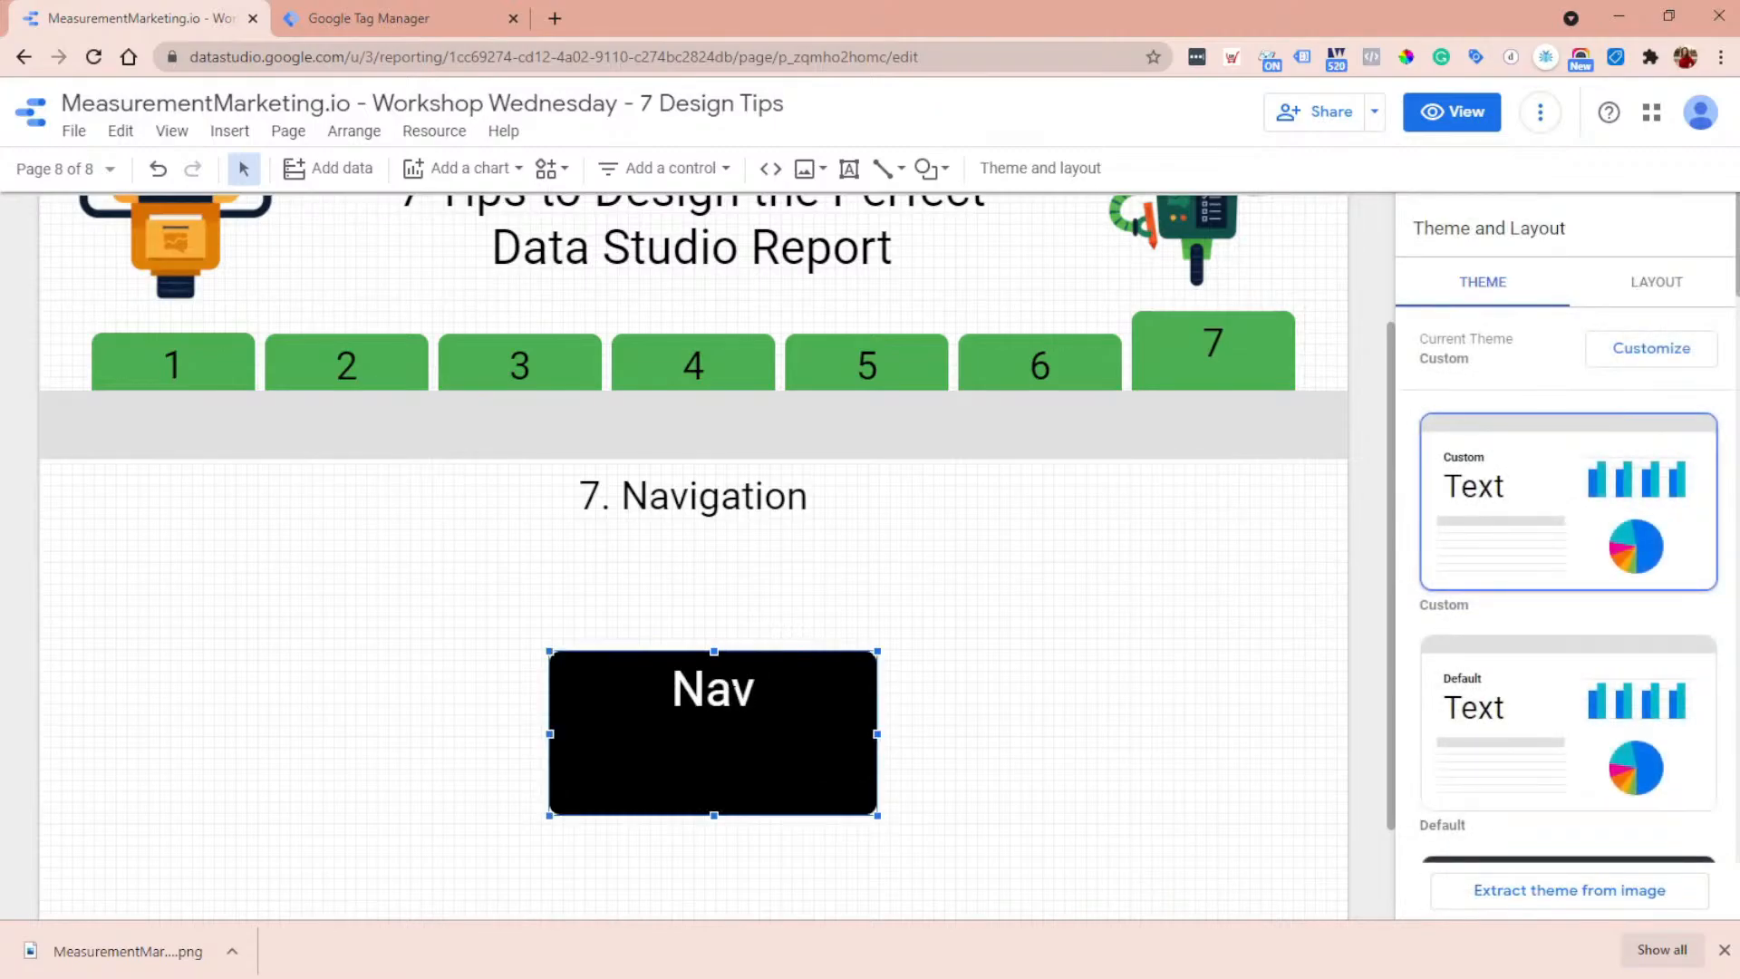
double_click(713, 688)
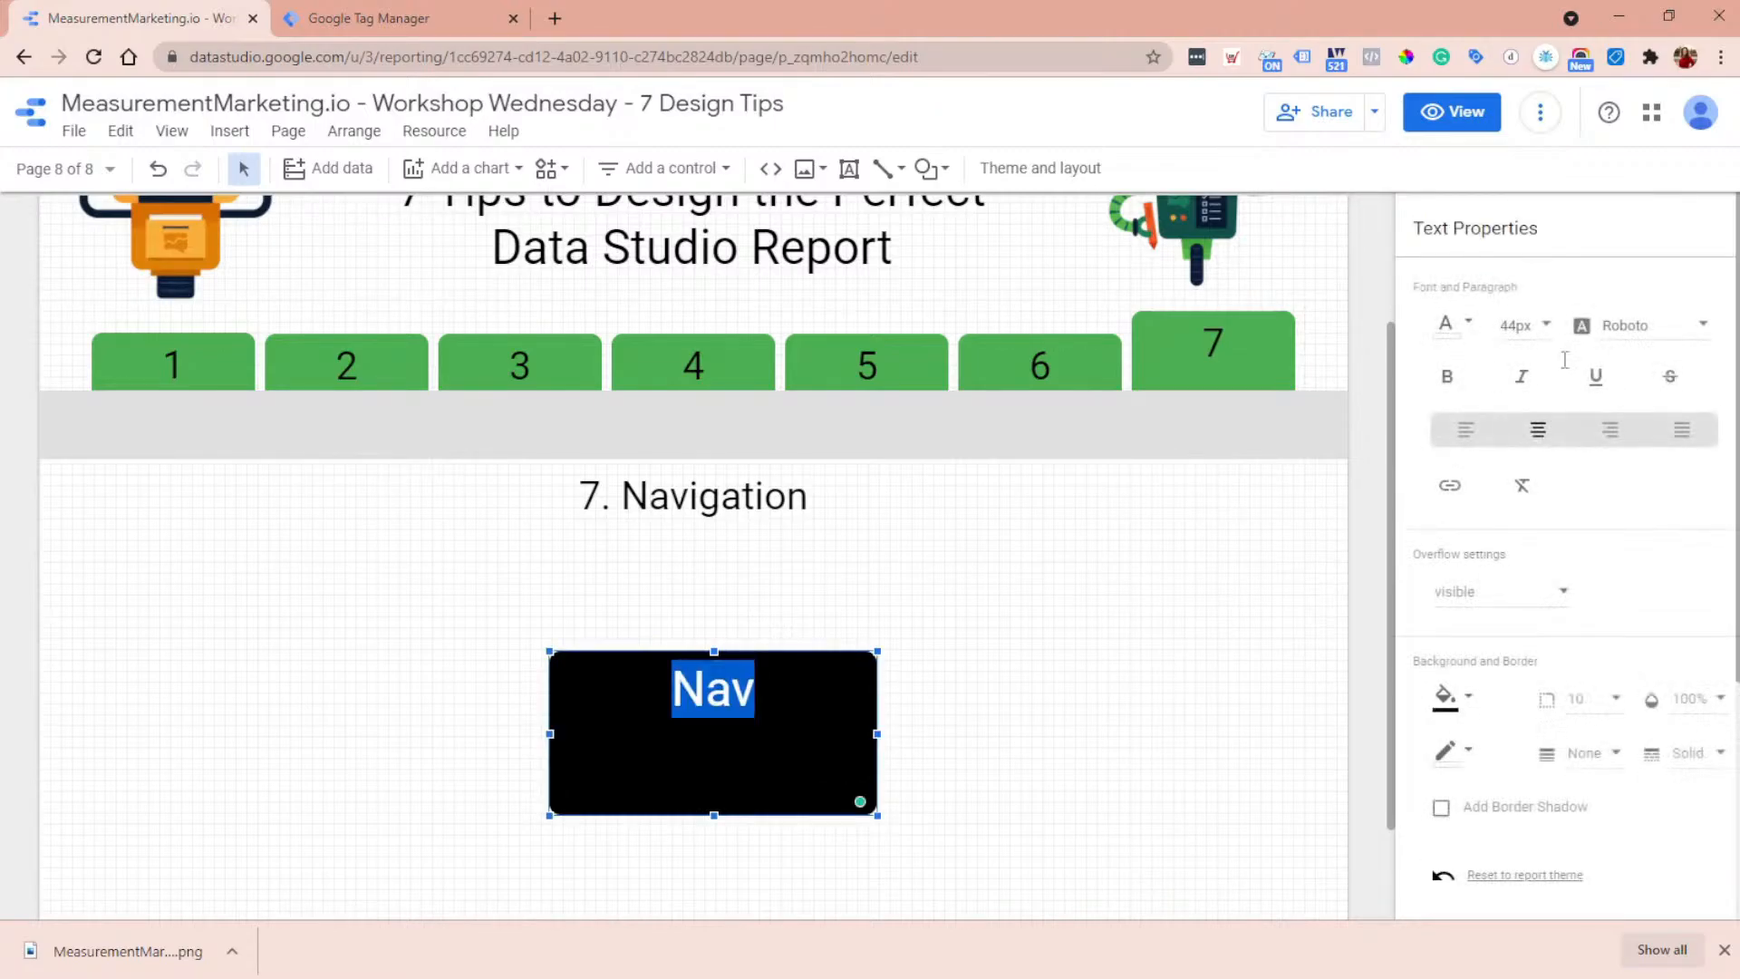
scroll(1634, 606, down, 6)
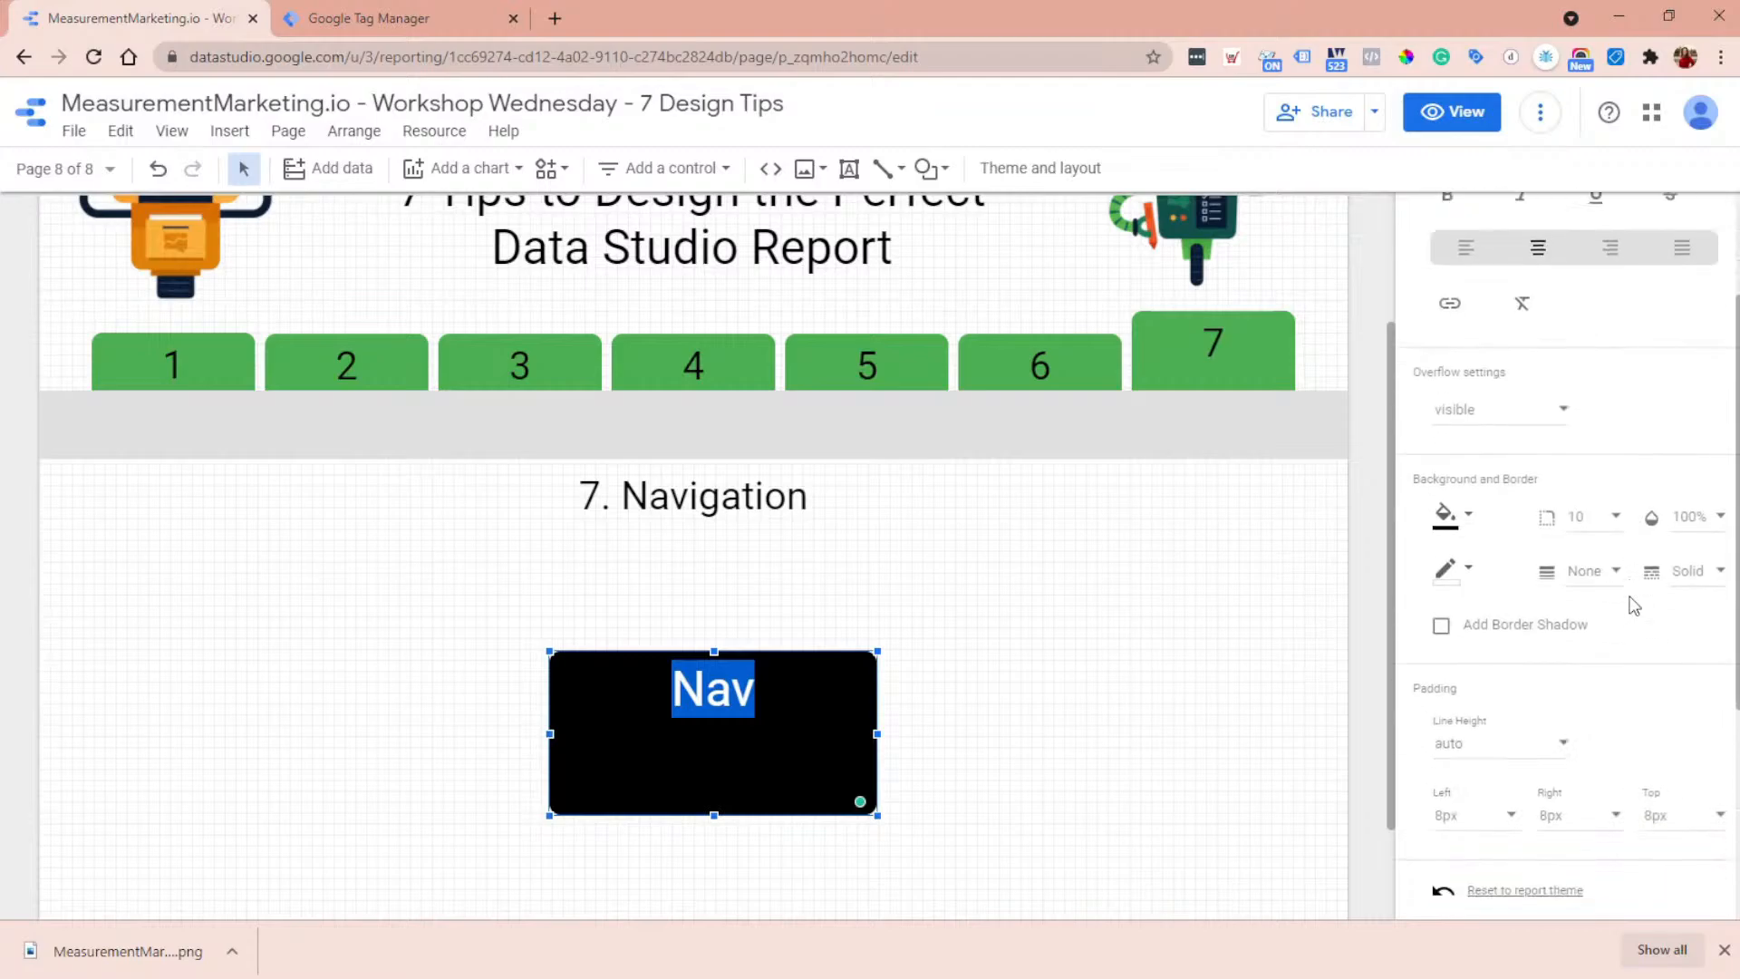
click(1681, 458)
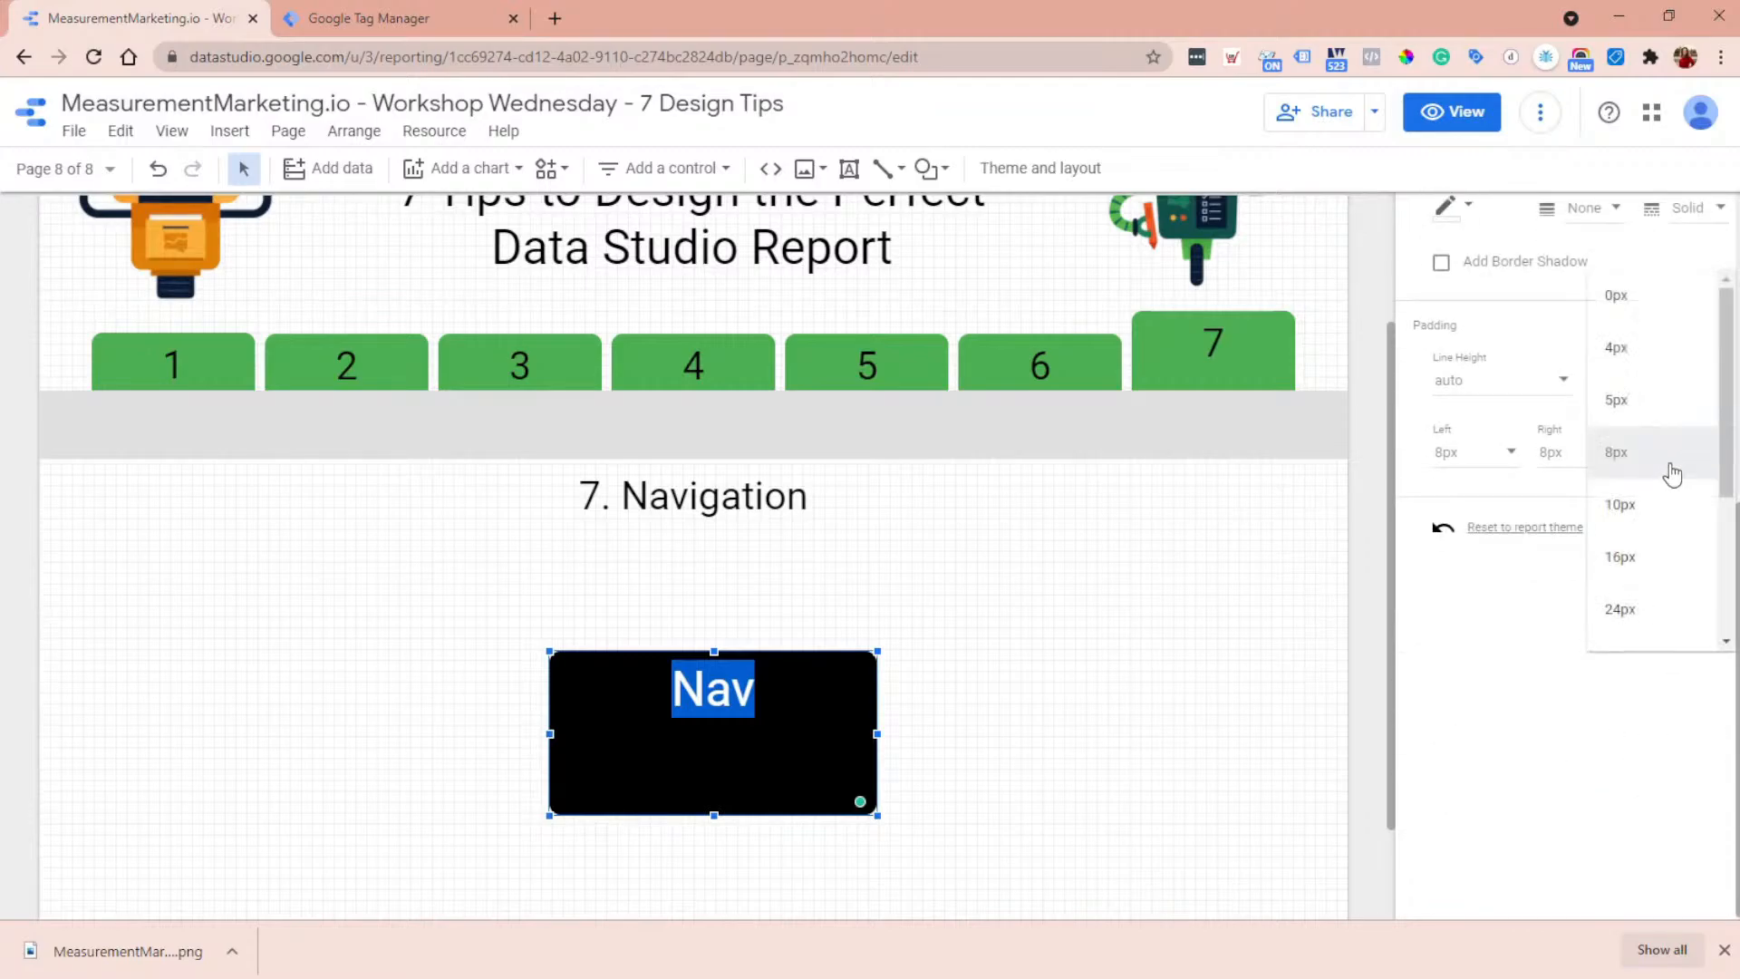
scroll(1670, 471, down, 2)
click(1657, 489)
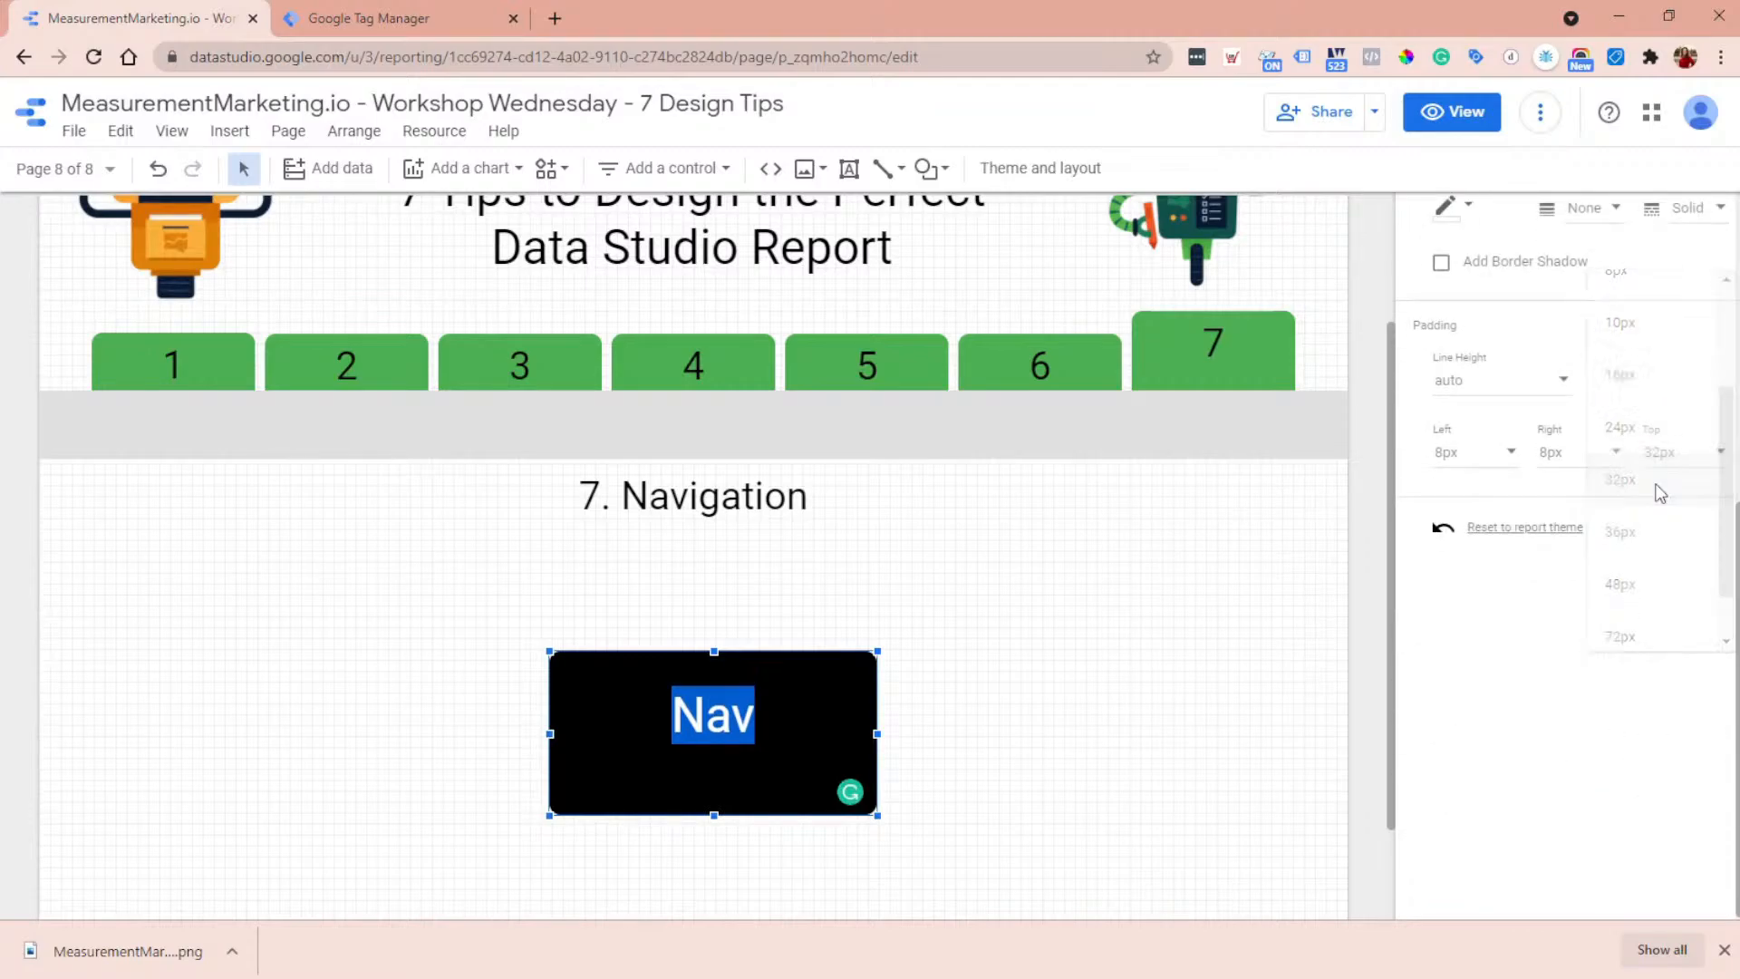
click(984, 740)
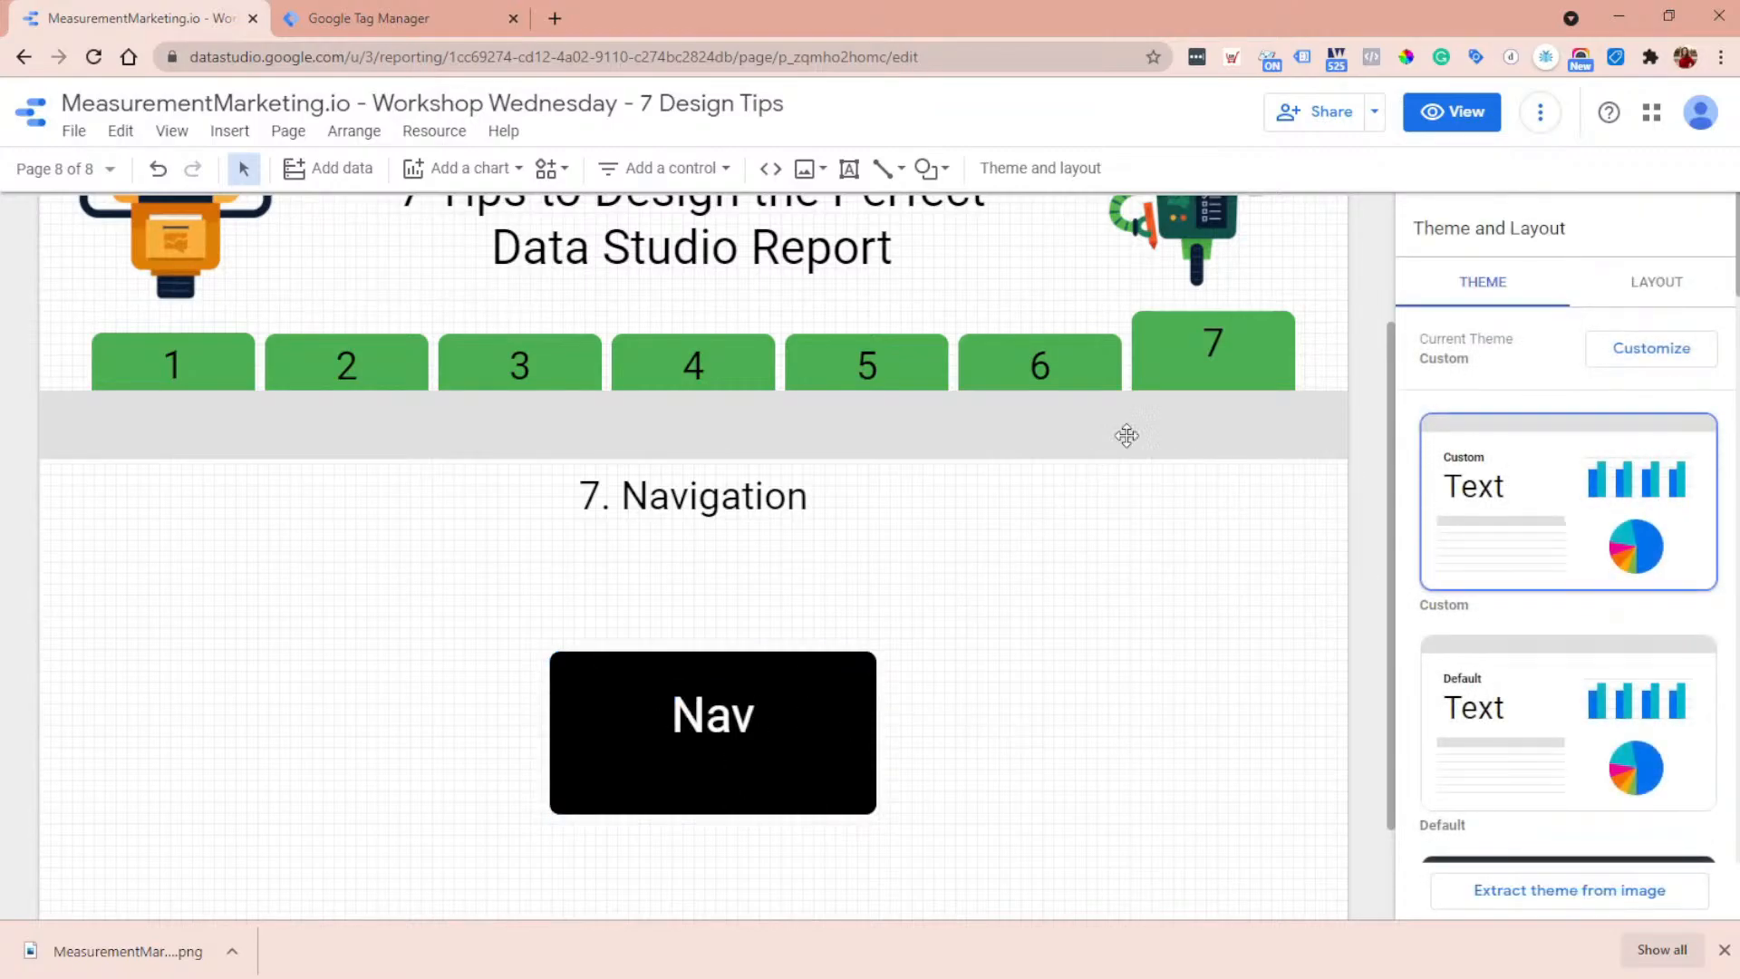
- Link the Nav text in the black box to the report's Intro page, with the link opening in a new tab
click(672, 716)
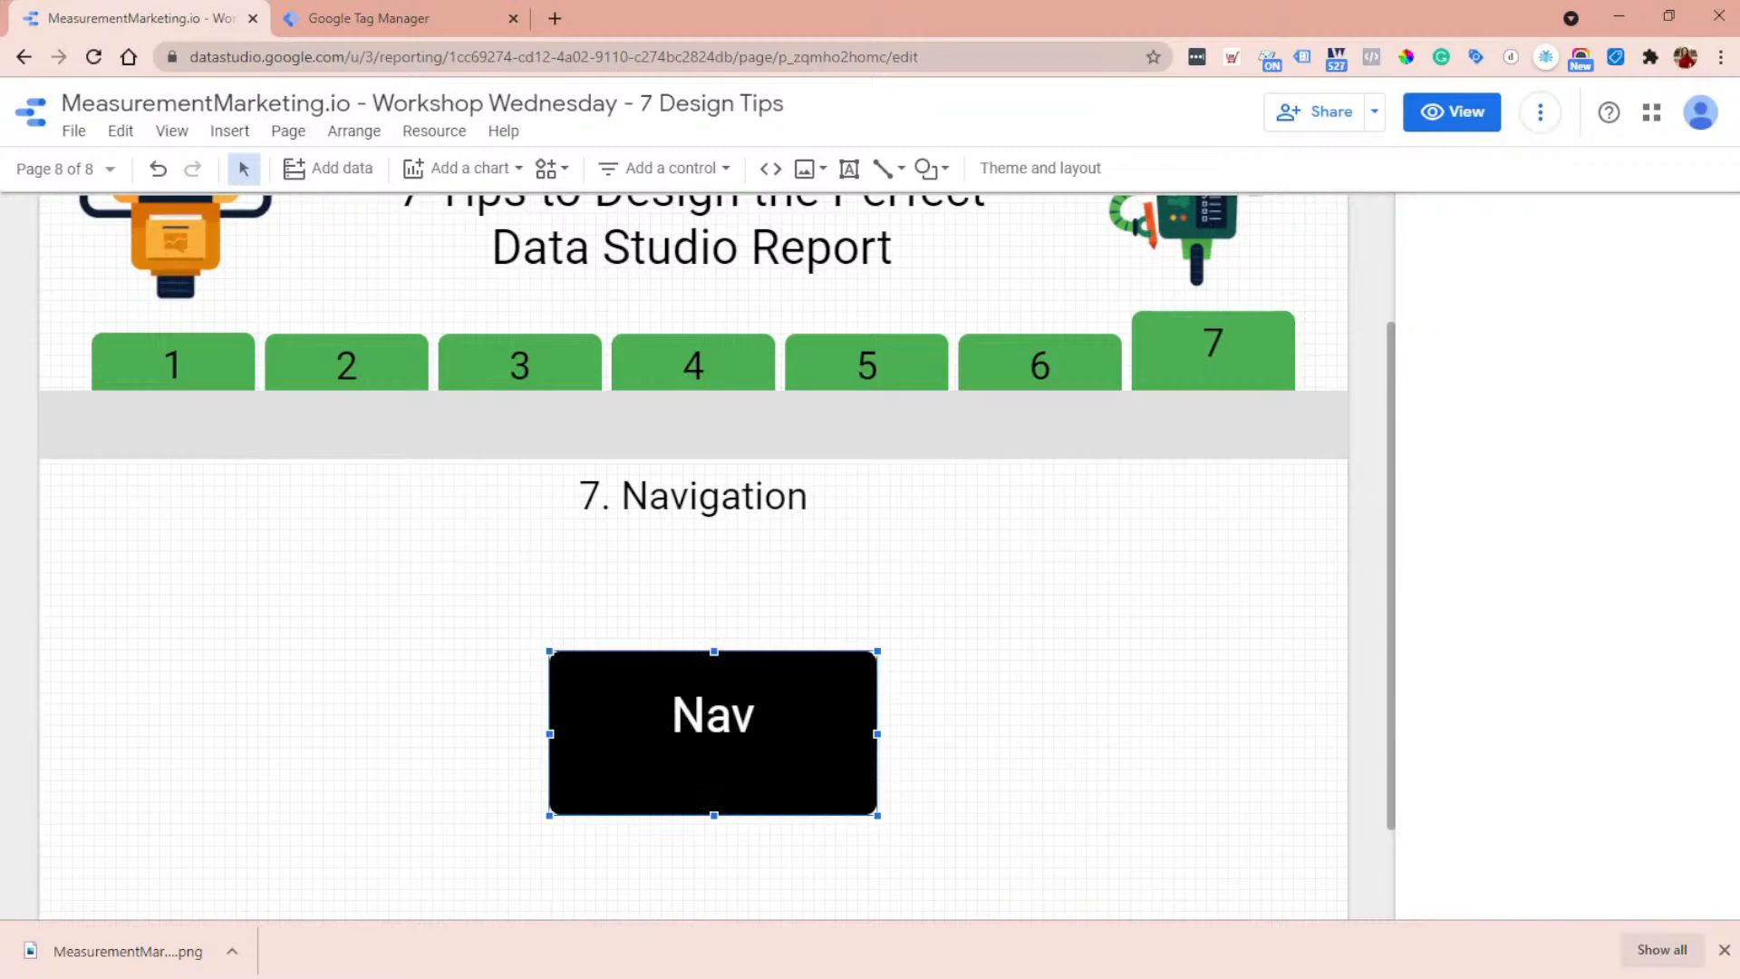
key(ctrl+a)
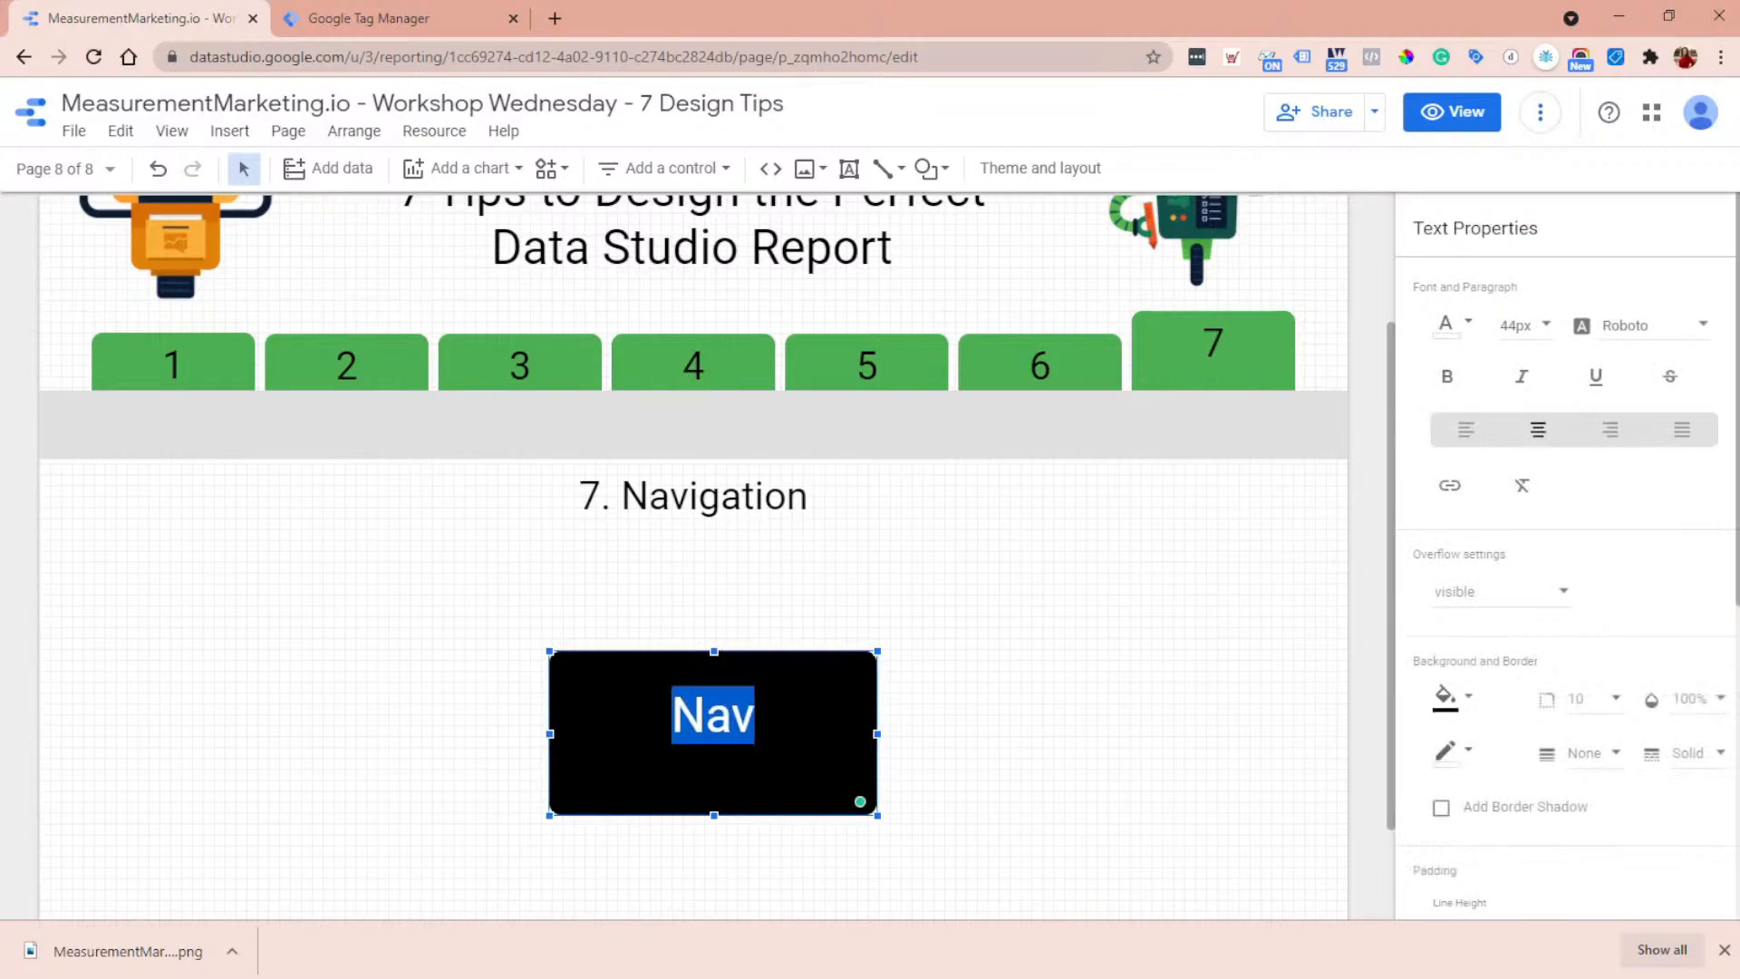
click(1450, 489)
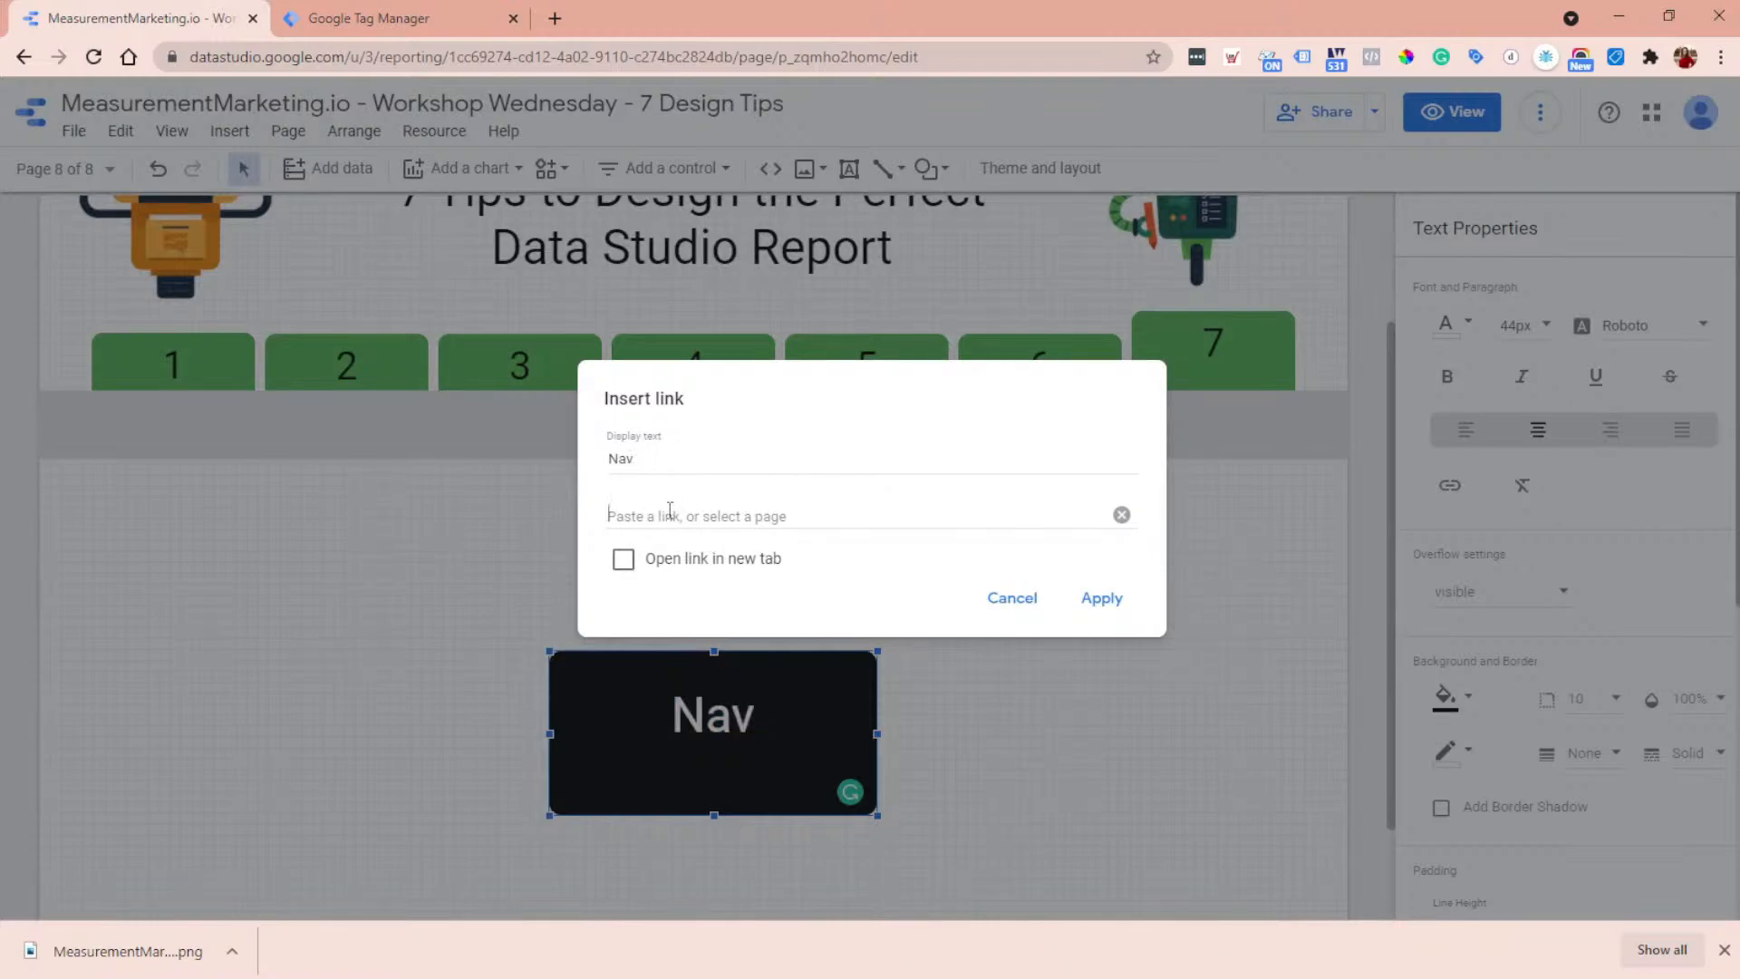
click(670, 513)
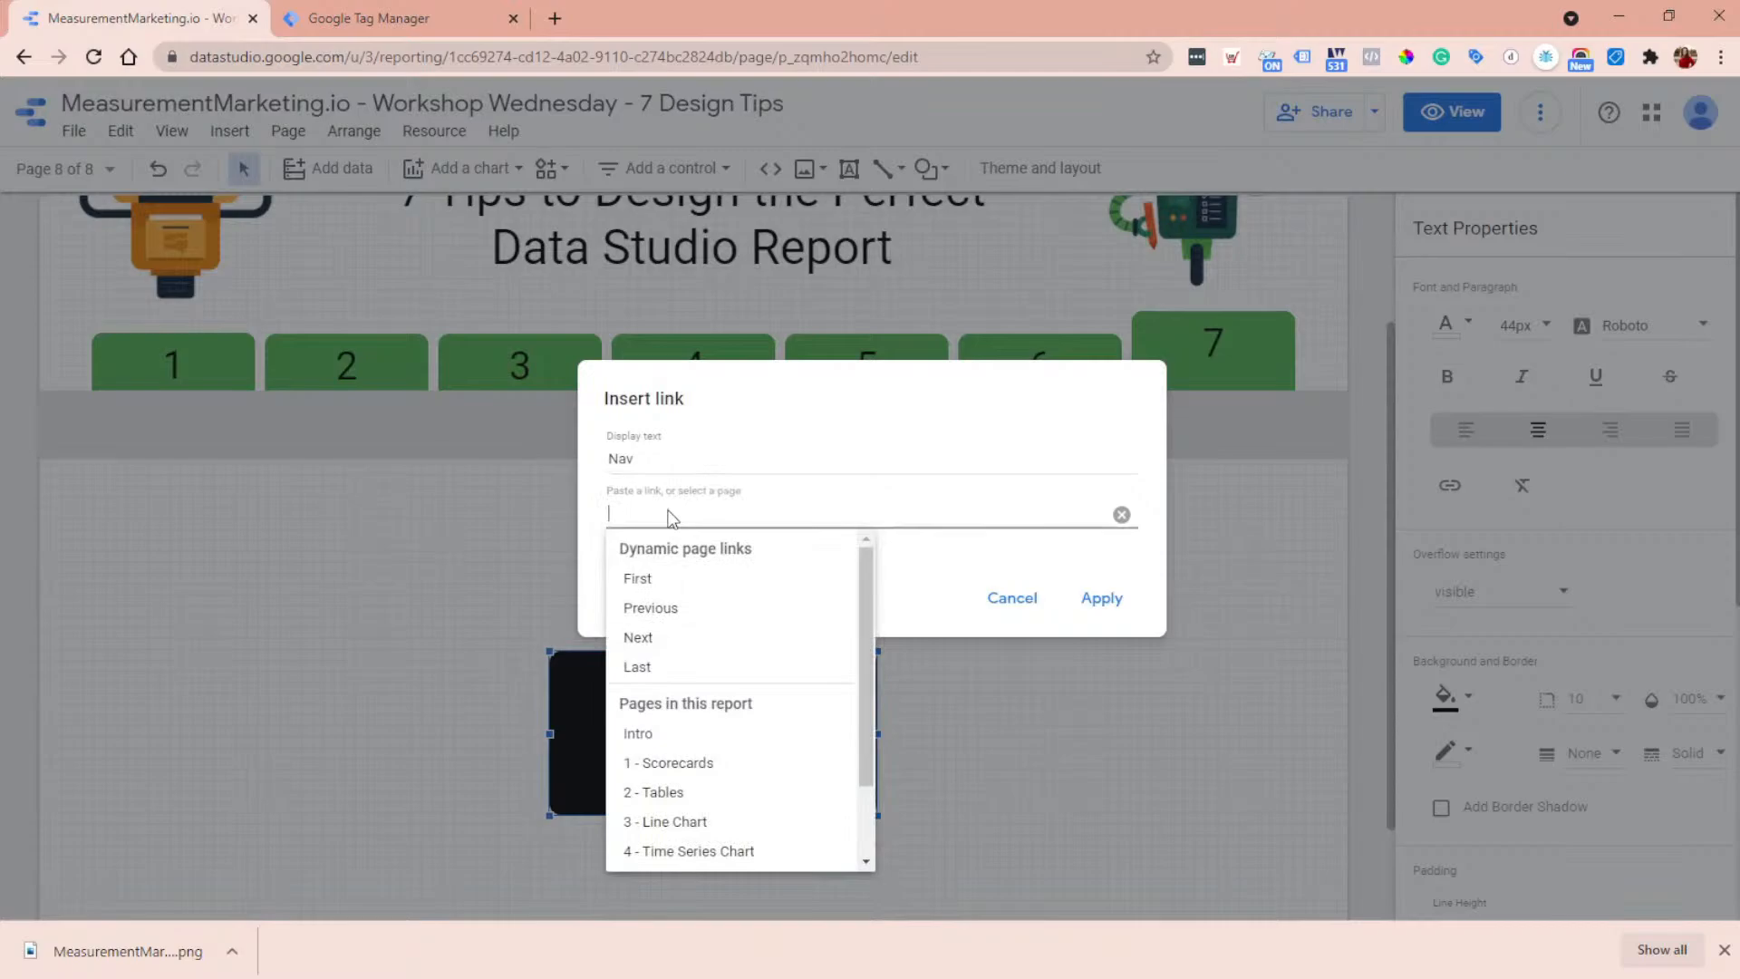
click(724, 735)
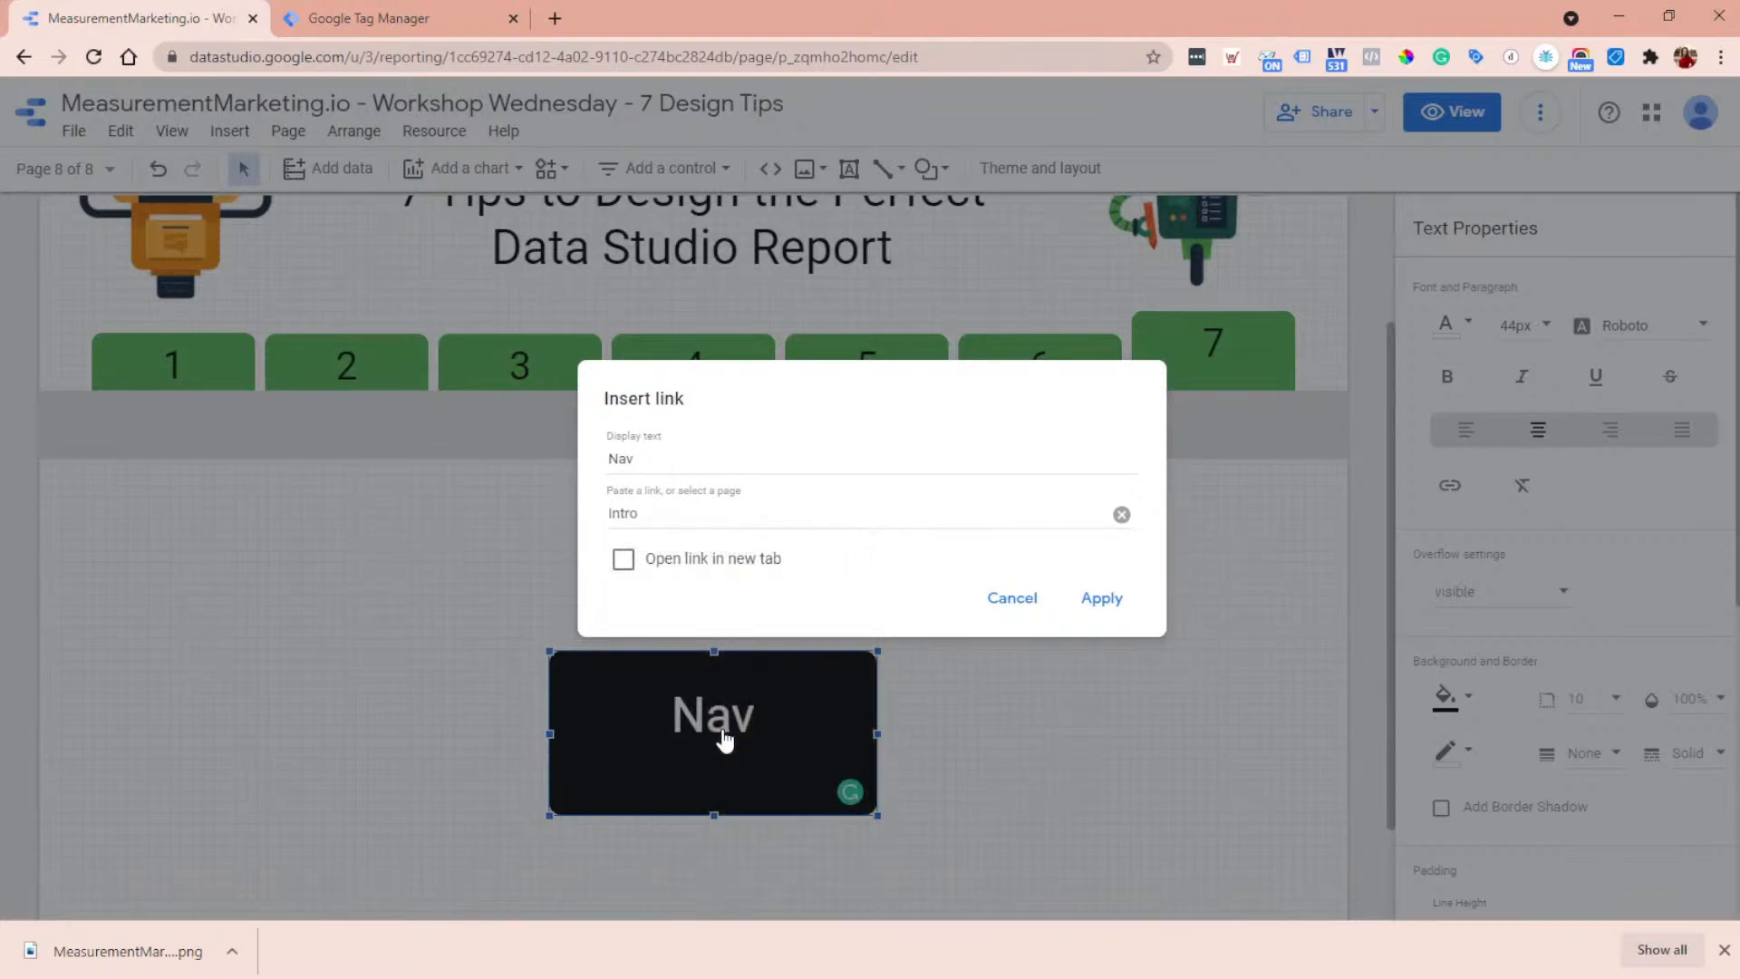
click(623, 562)
click(1116, 601)
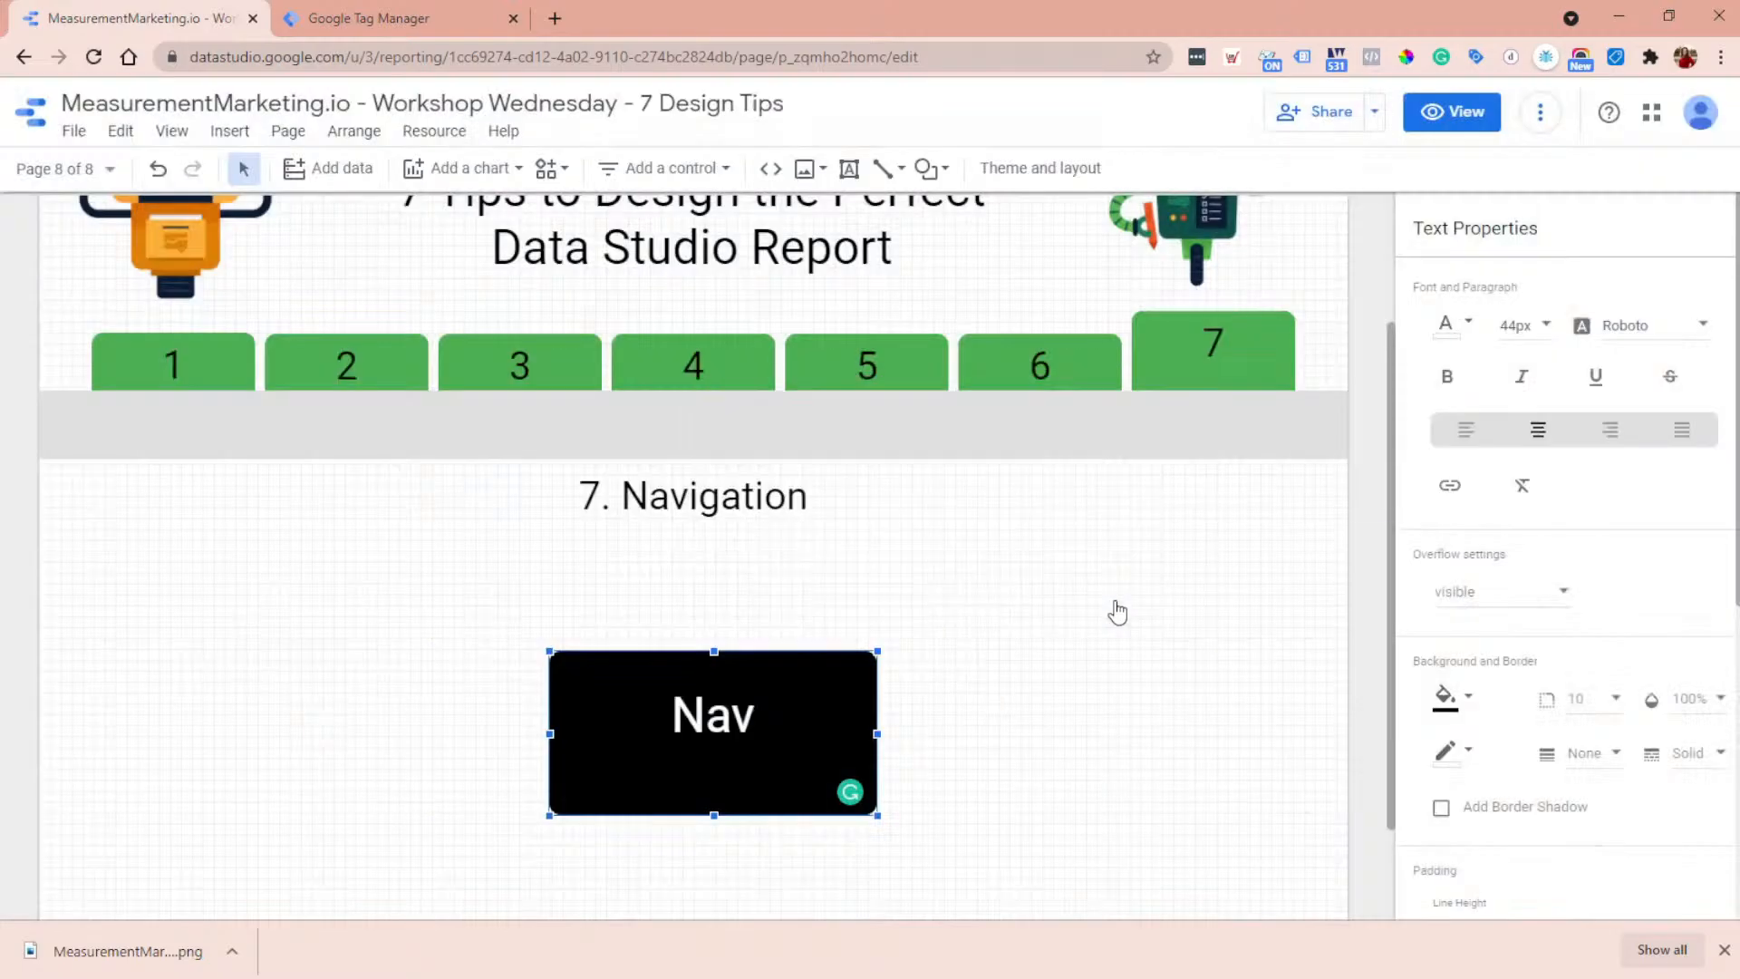
- Select the linked Nav text inside the black box and set its font color to white
click(851, 722)
drag(843, 720, 658, 718)
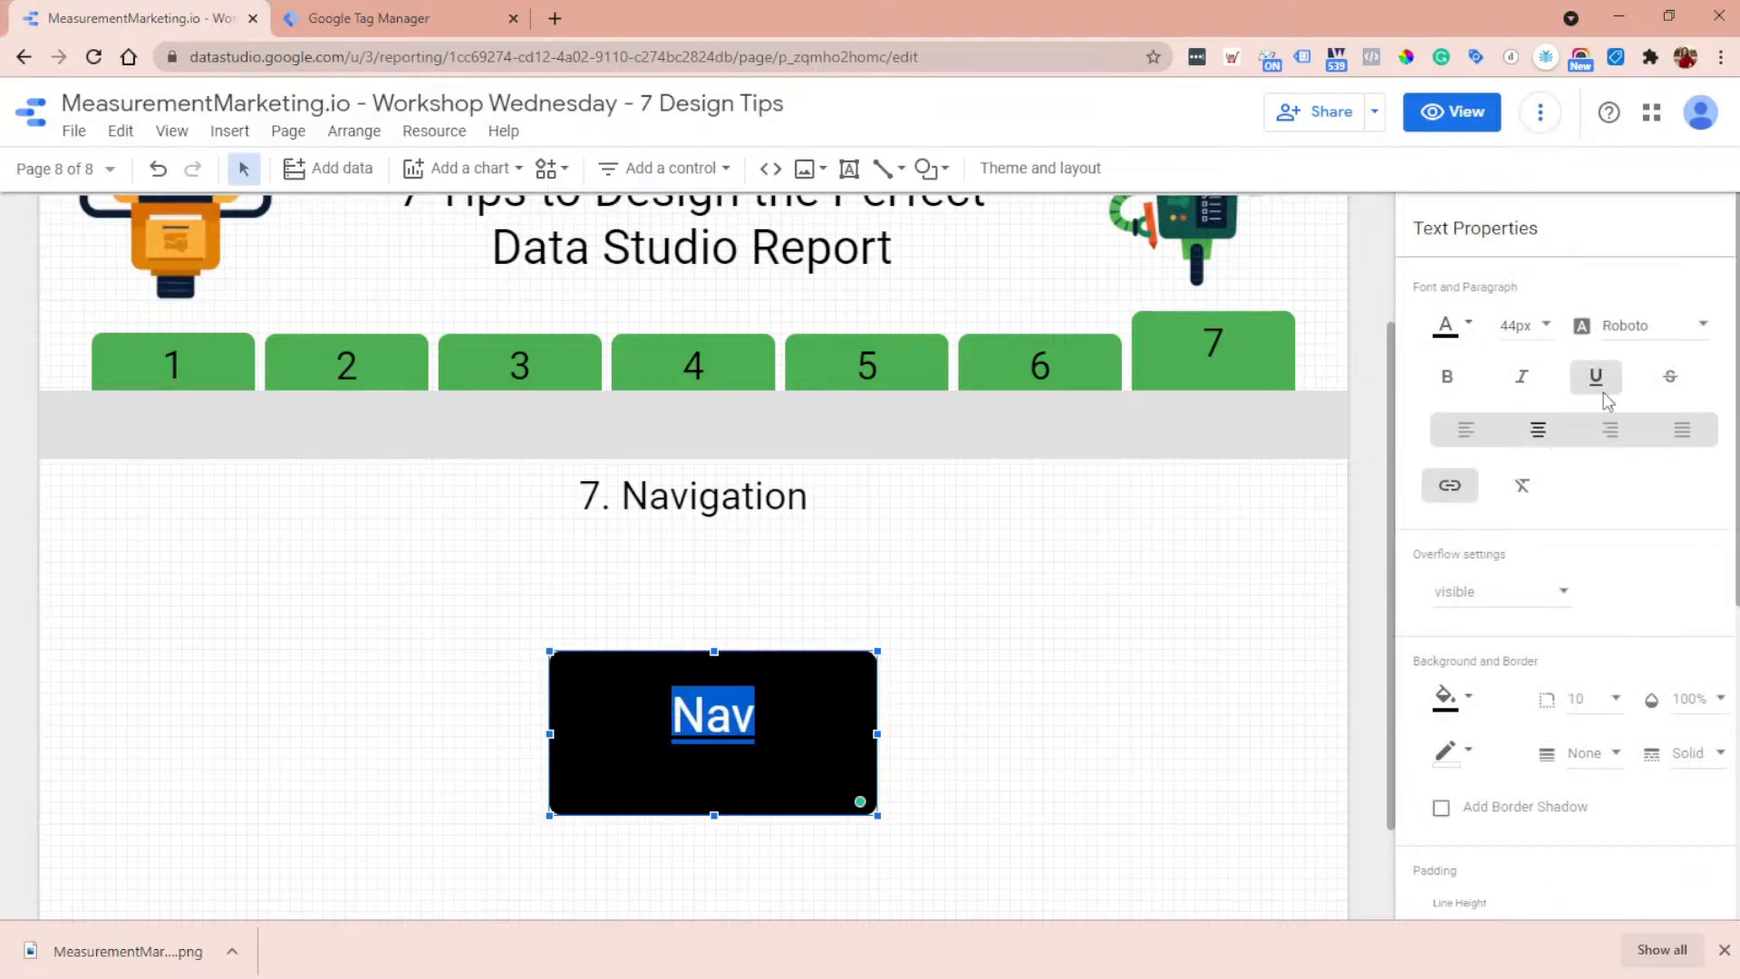
click(1455, 335)
click(1699, 379)
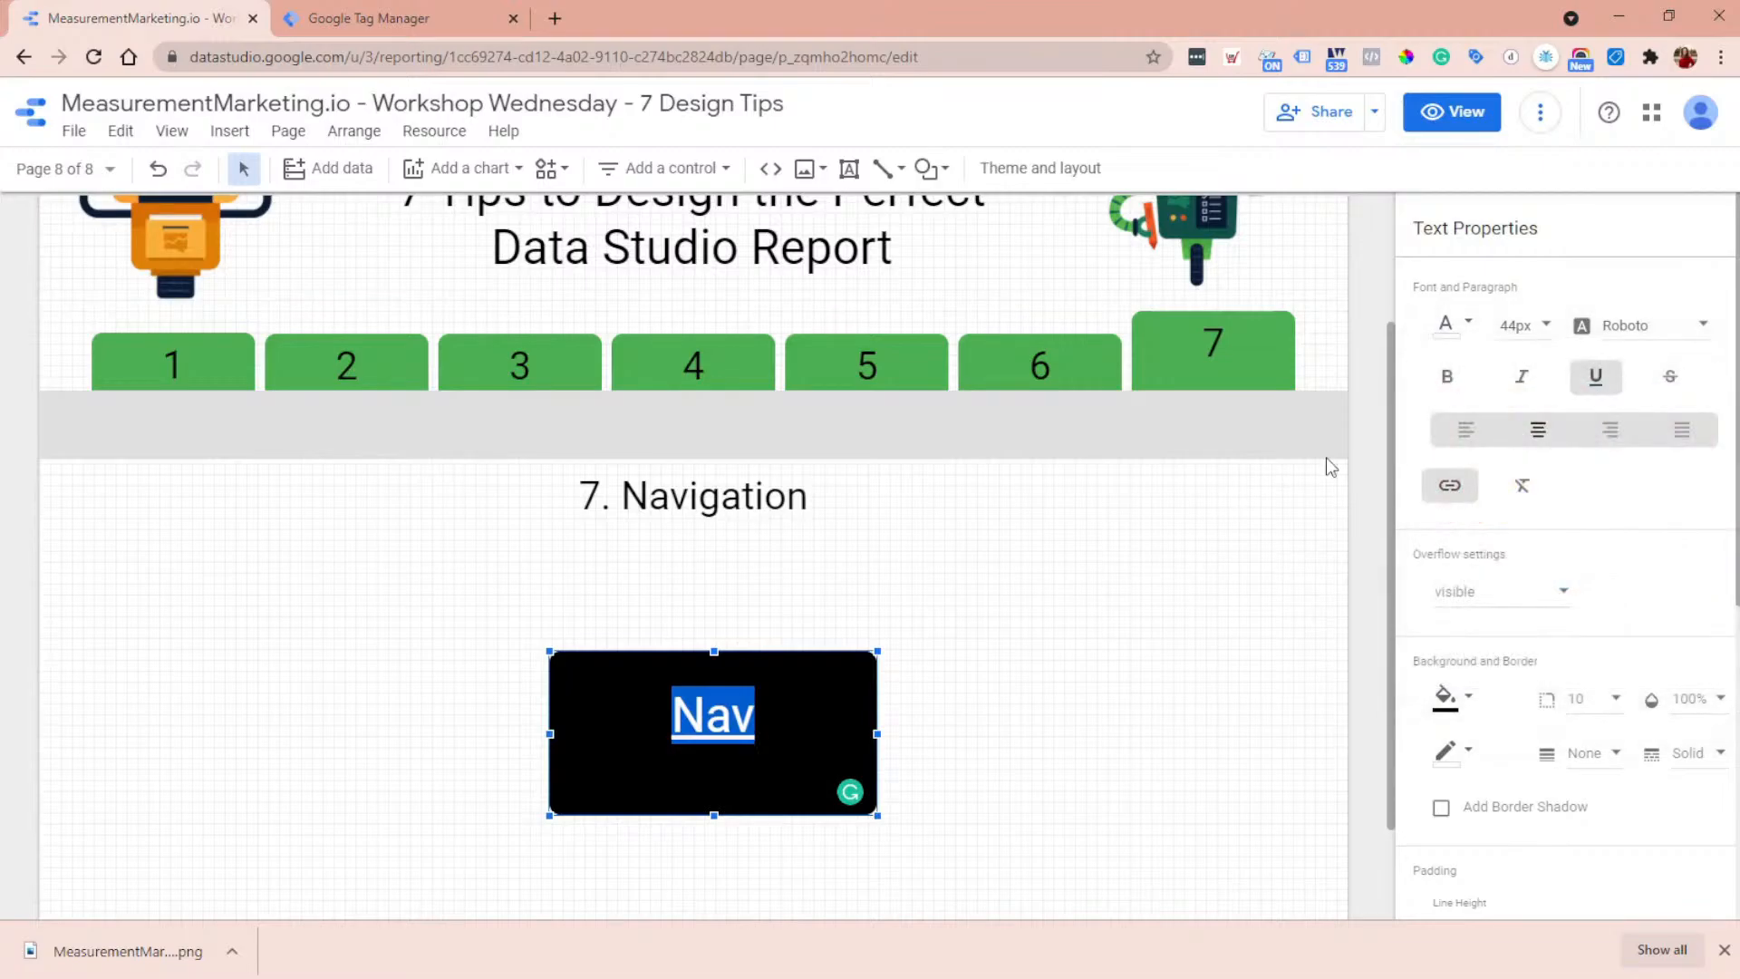
click(1149, 621)
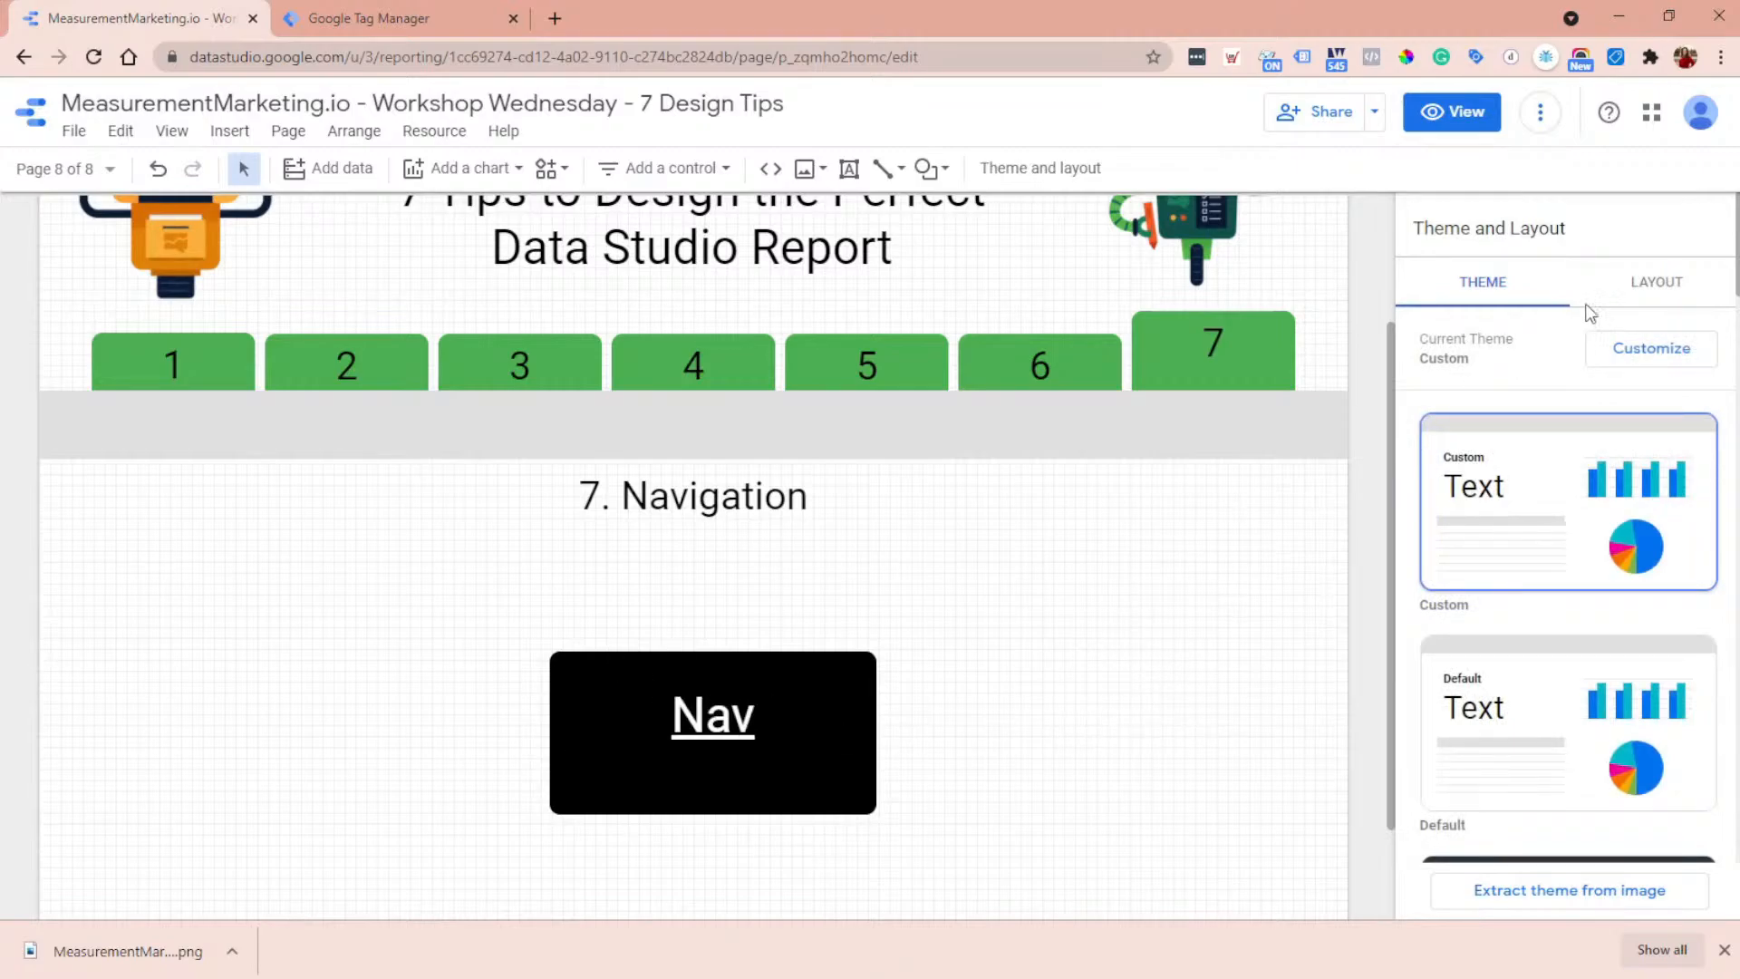
- Look at the link text color and visited link text color choices in the custom theme's textbox styles
click(1669, 357)
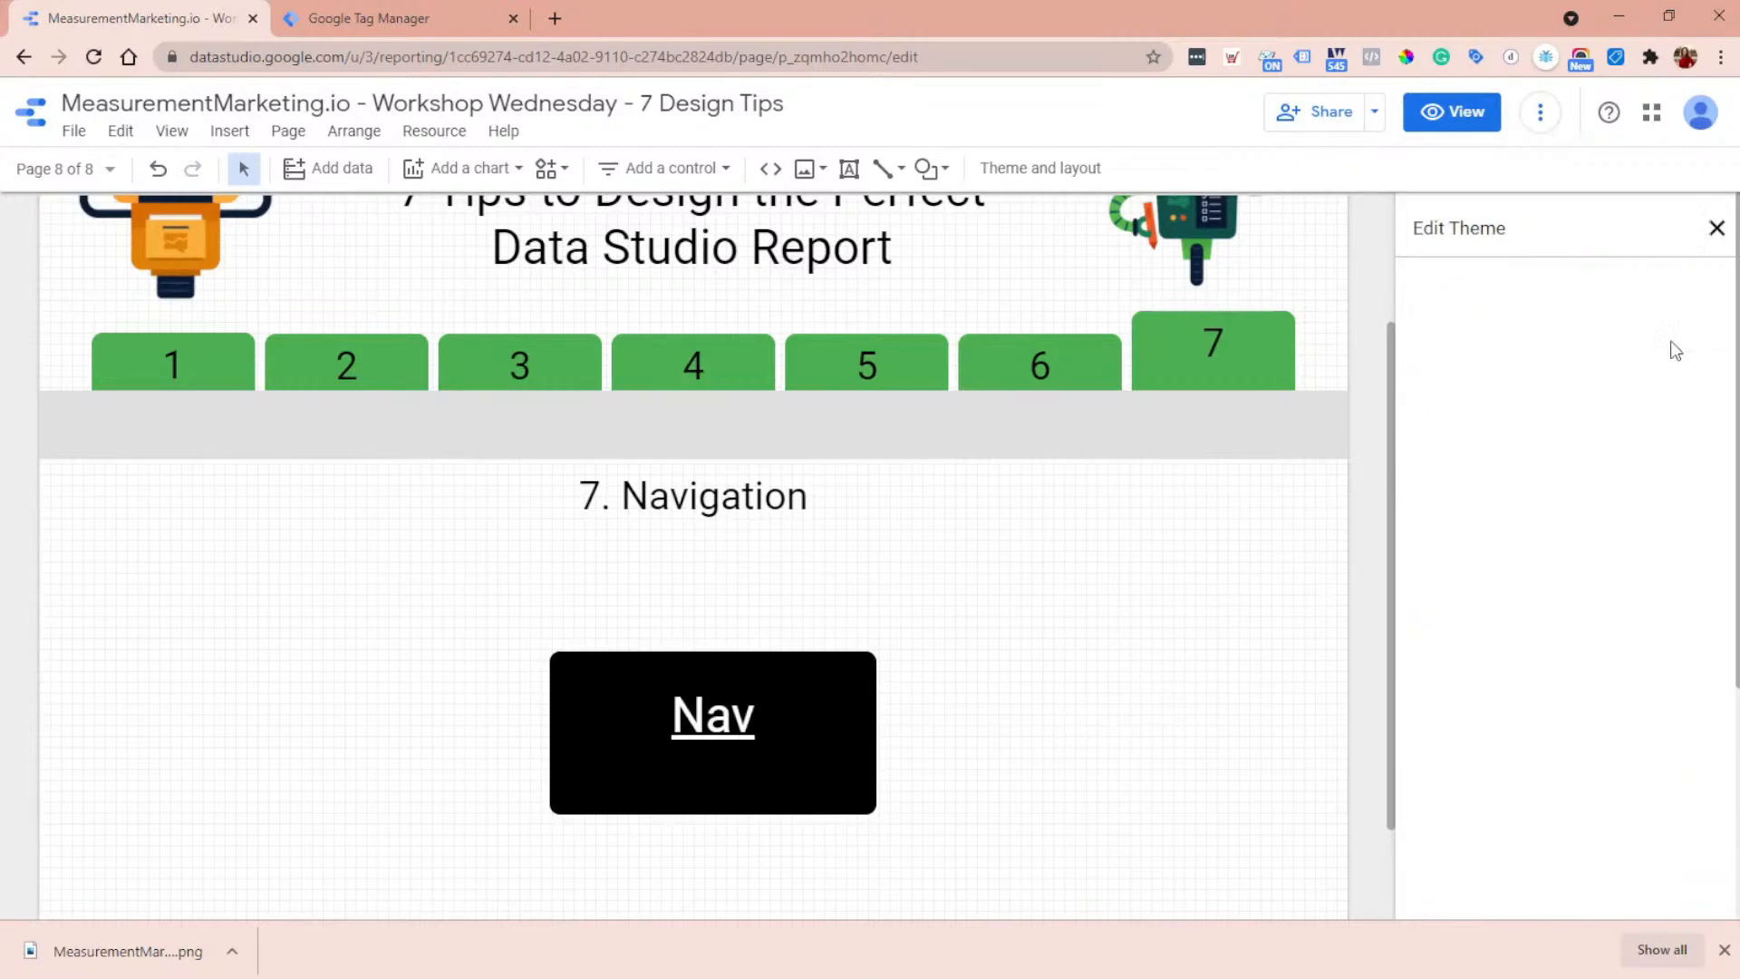
scroll(1600, 462, down, 6)
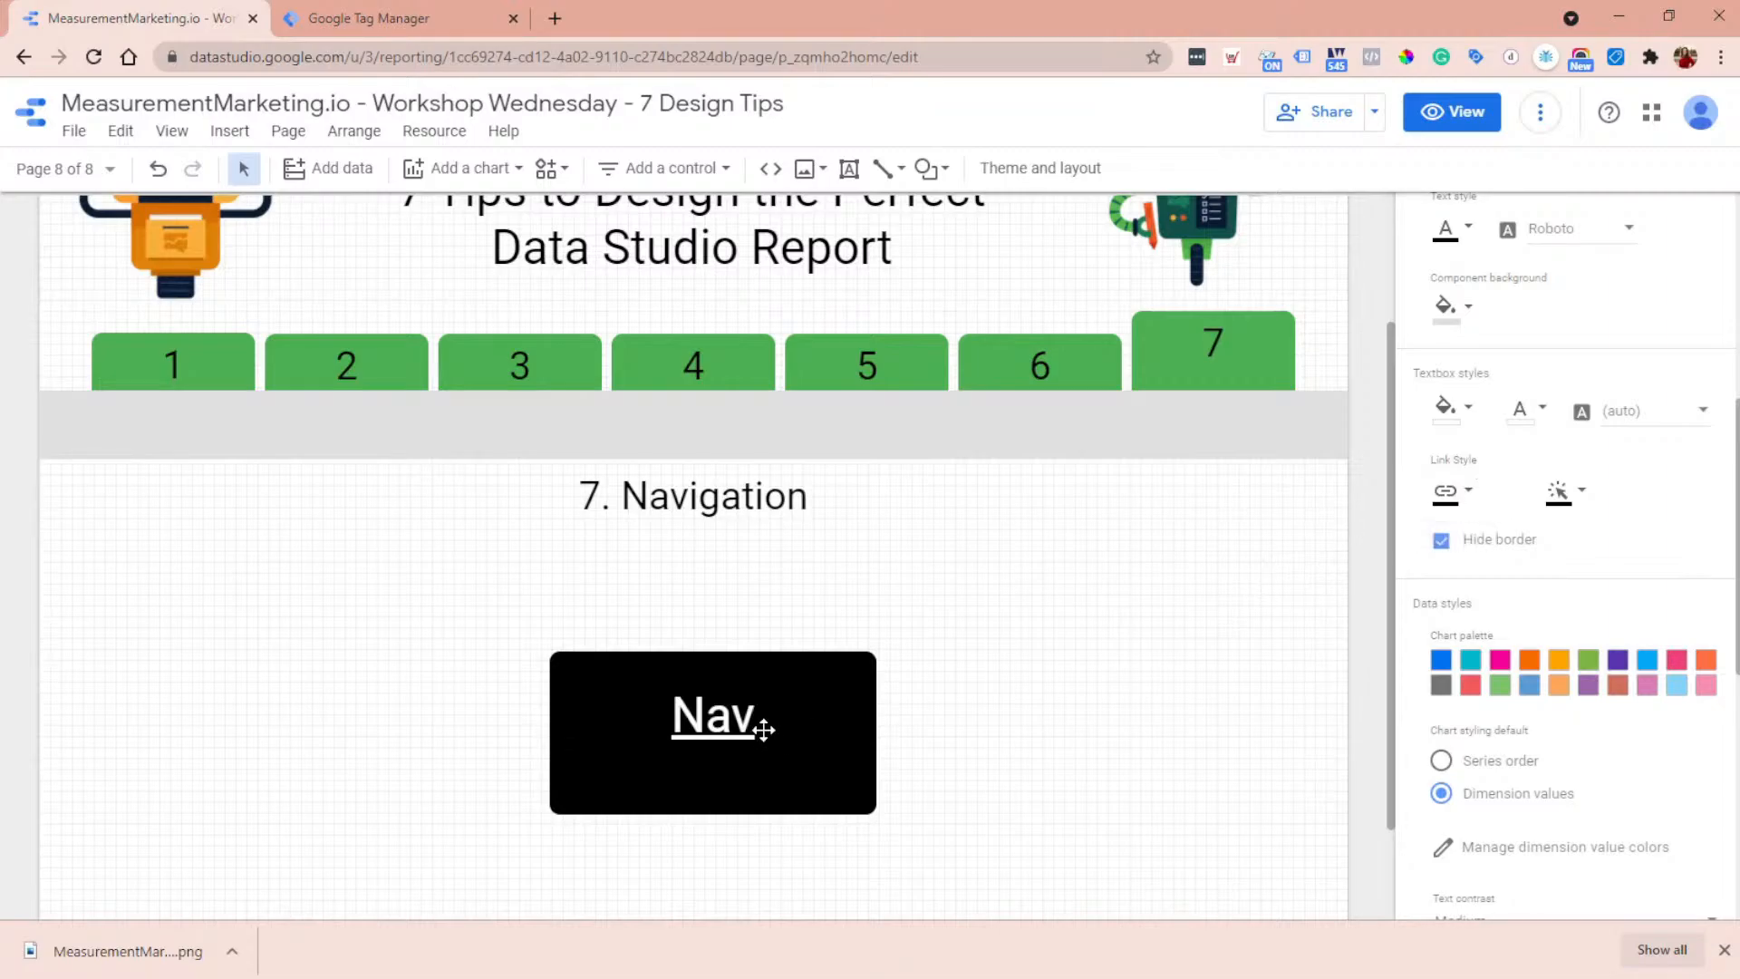
click(1456, 499)
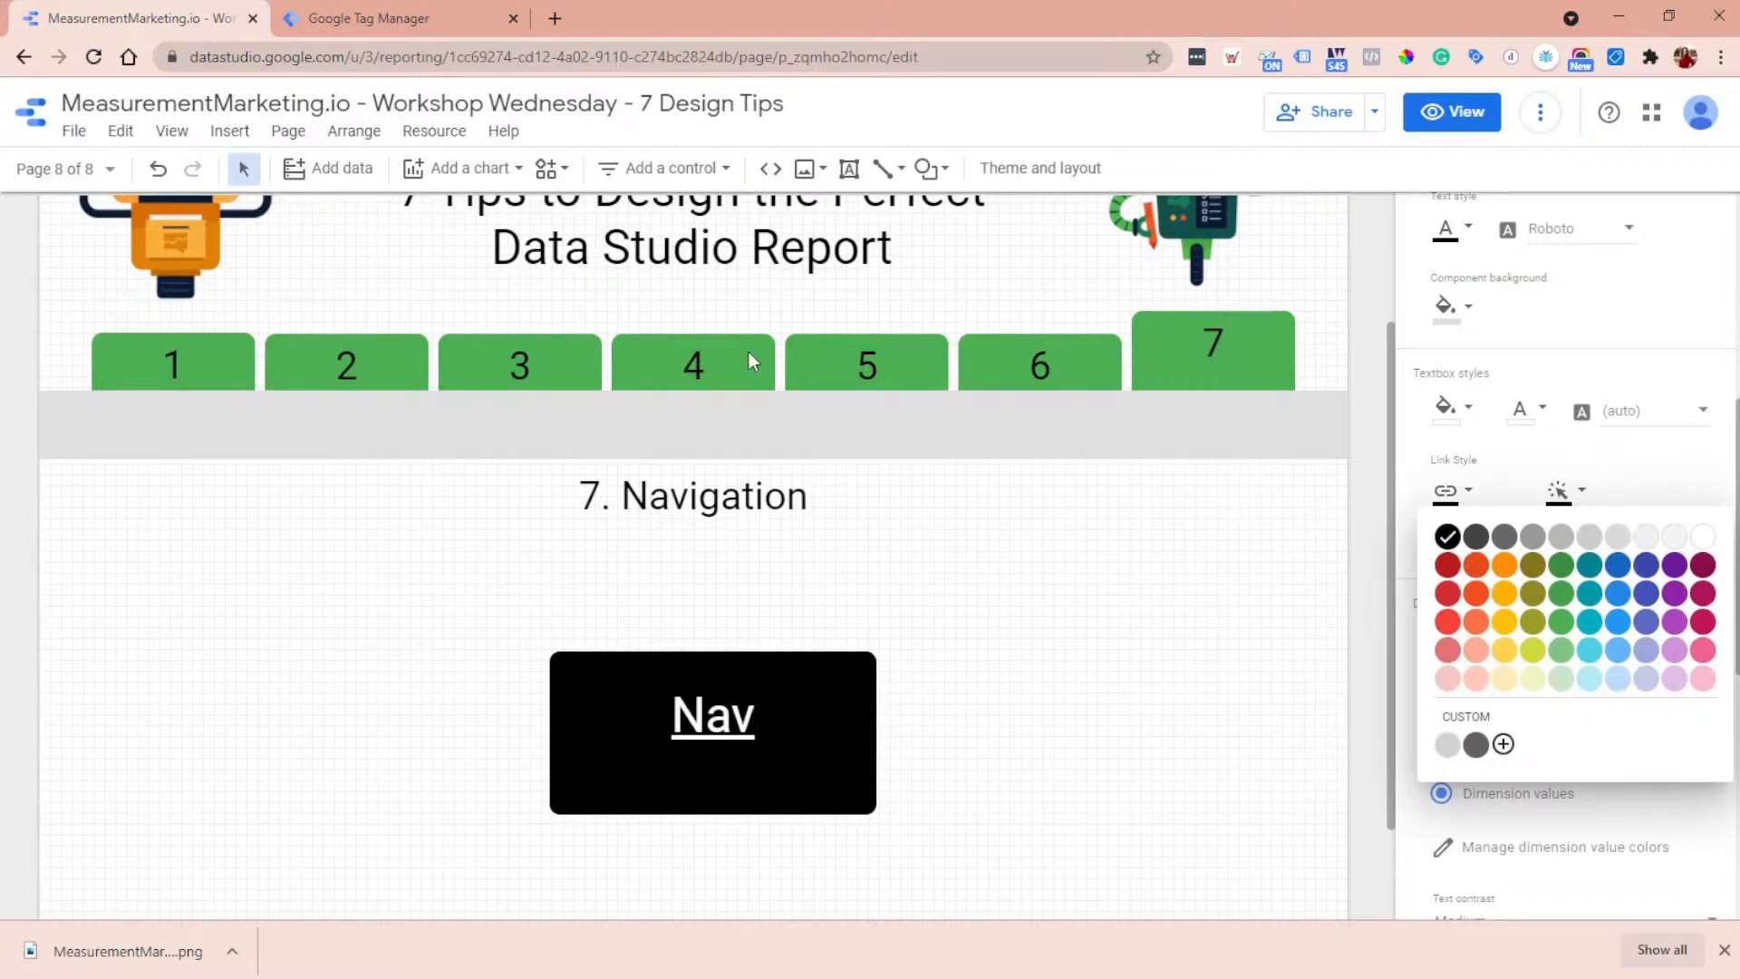
click(1672, 489)
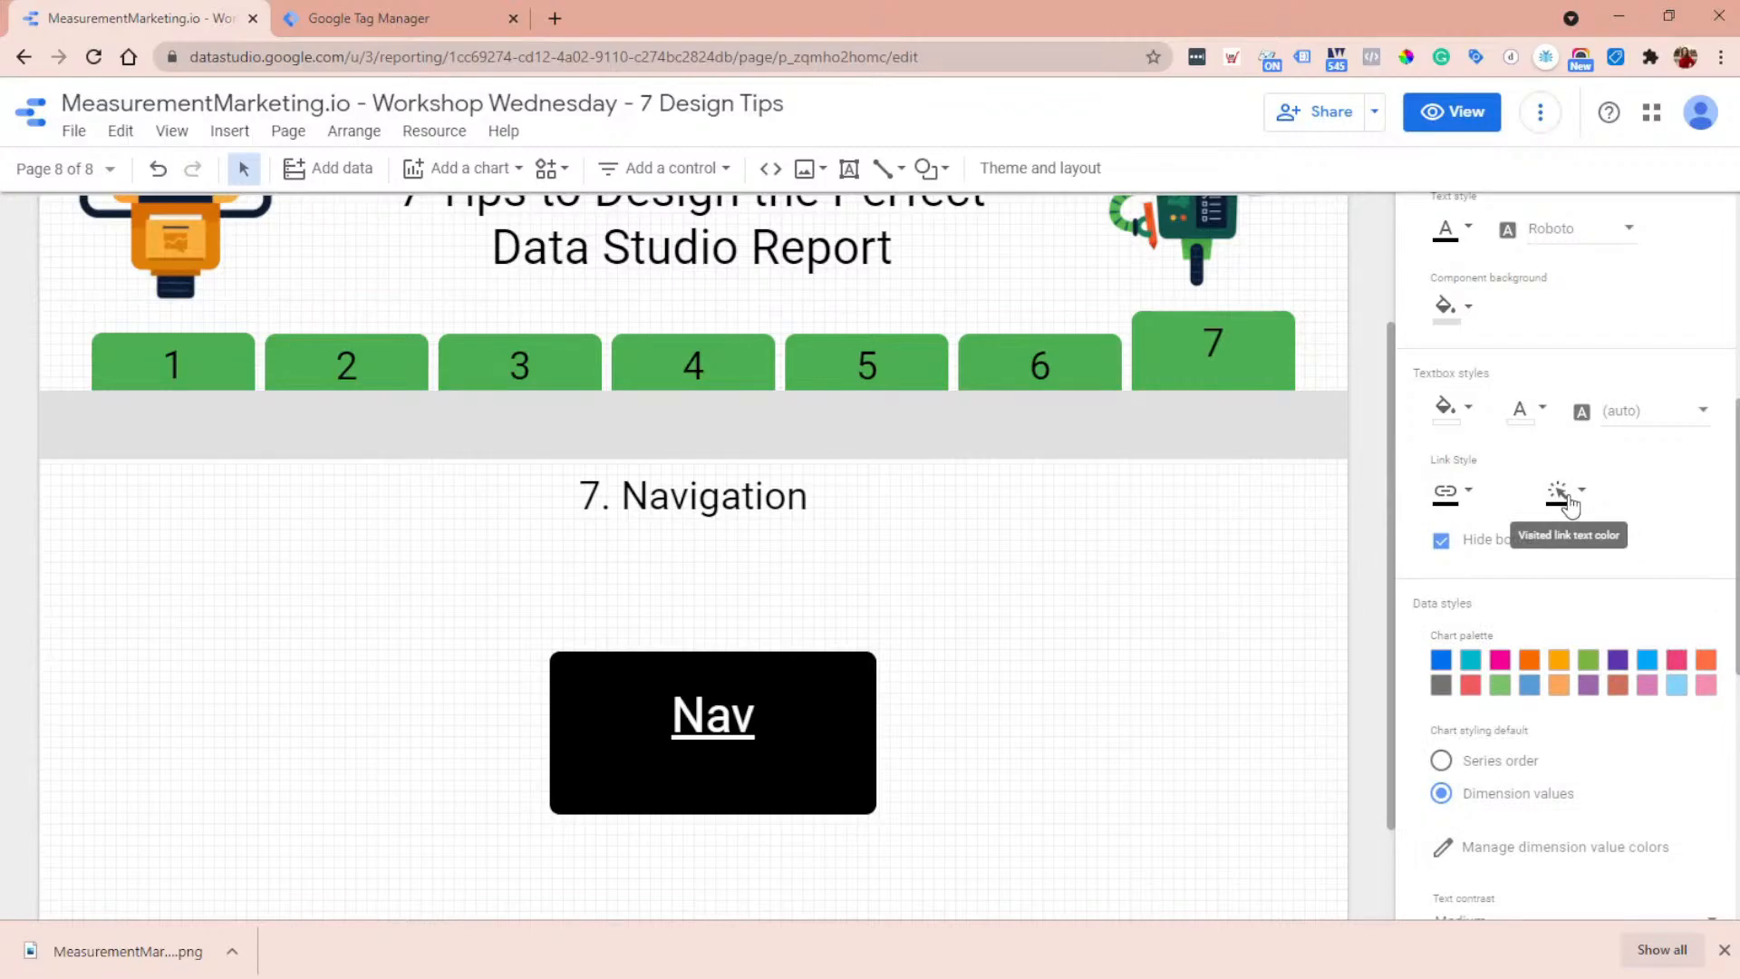
click(1568, 503)
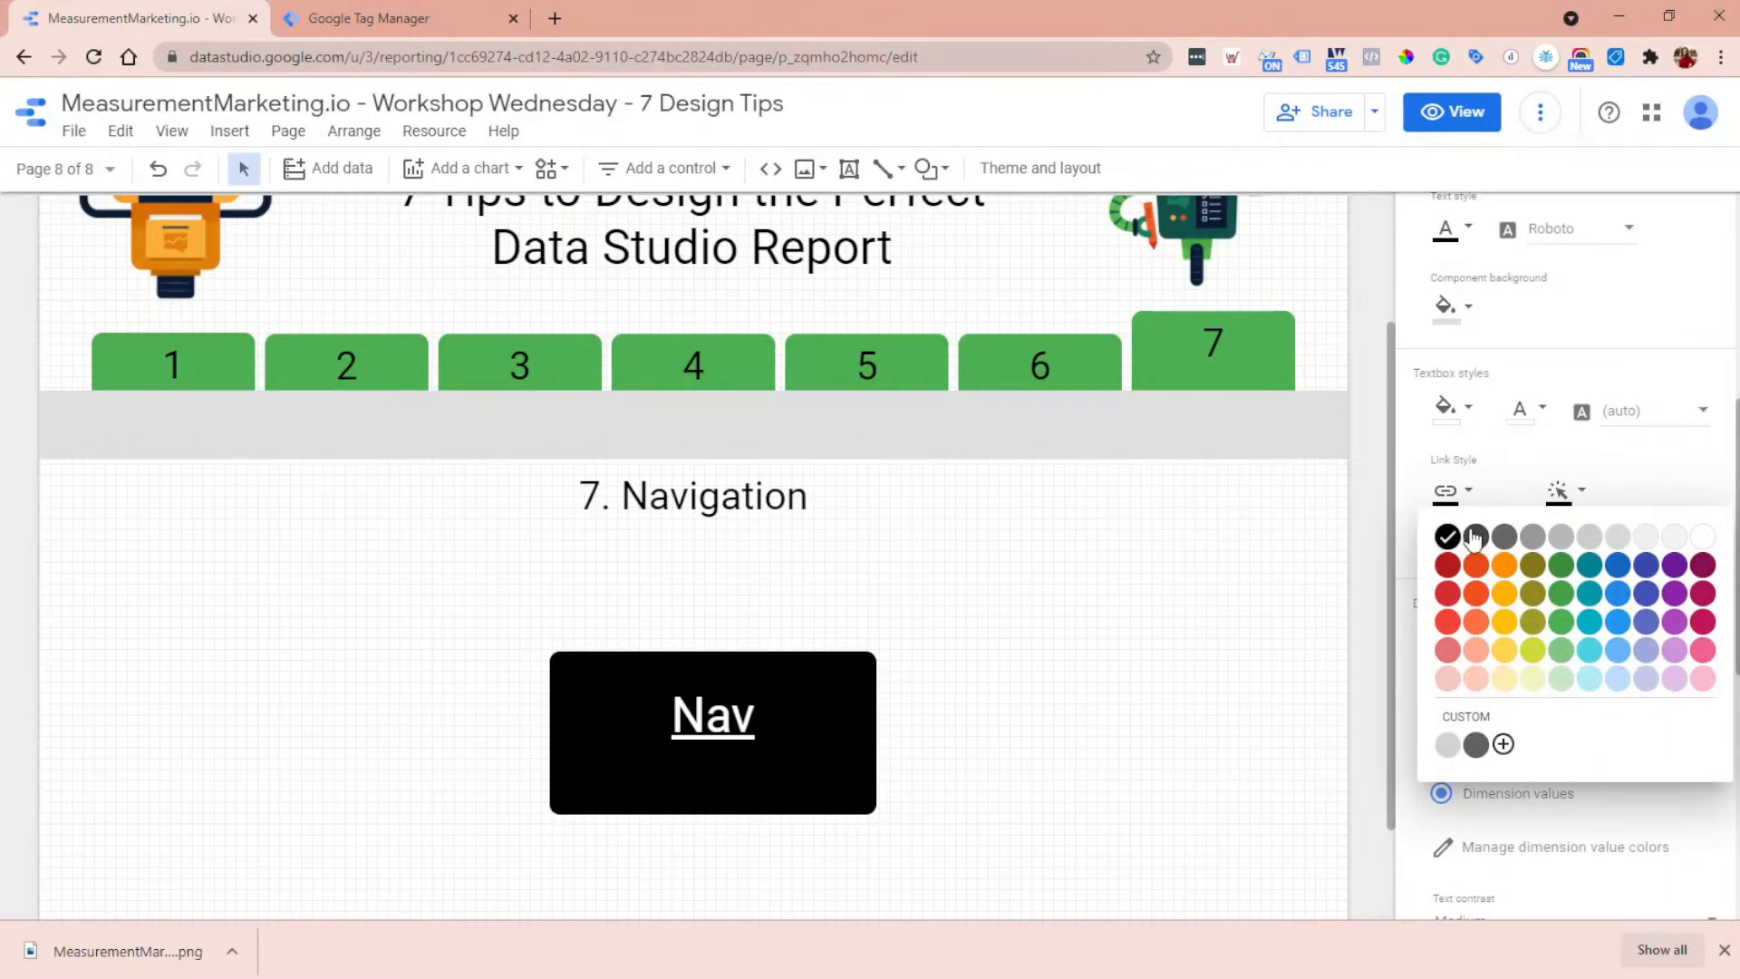
click(1674, 476)
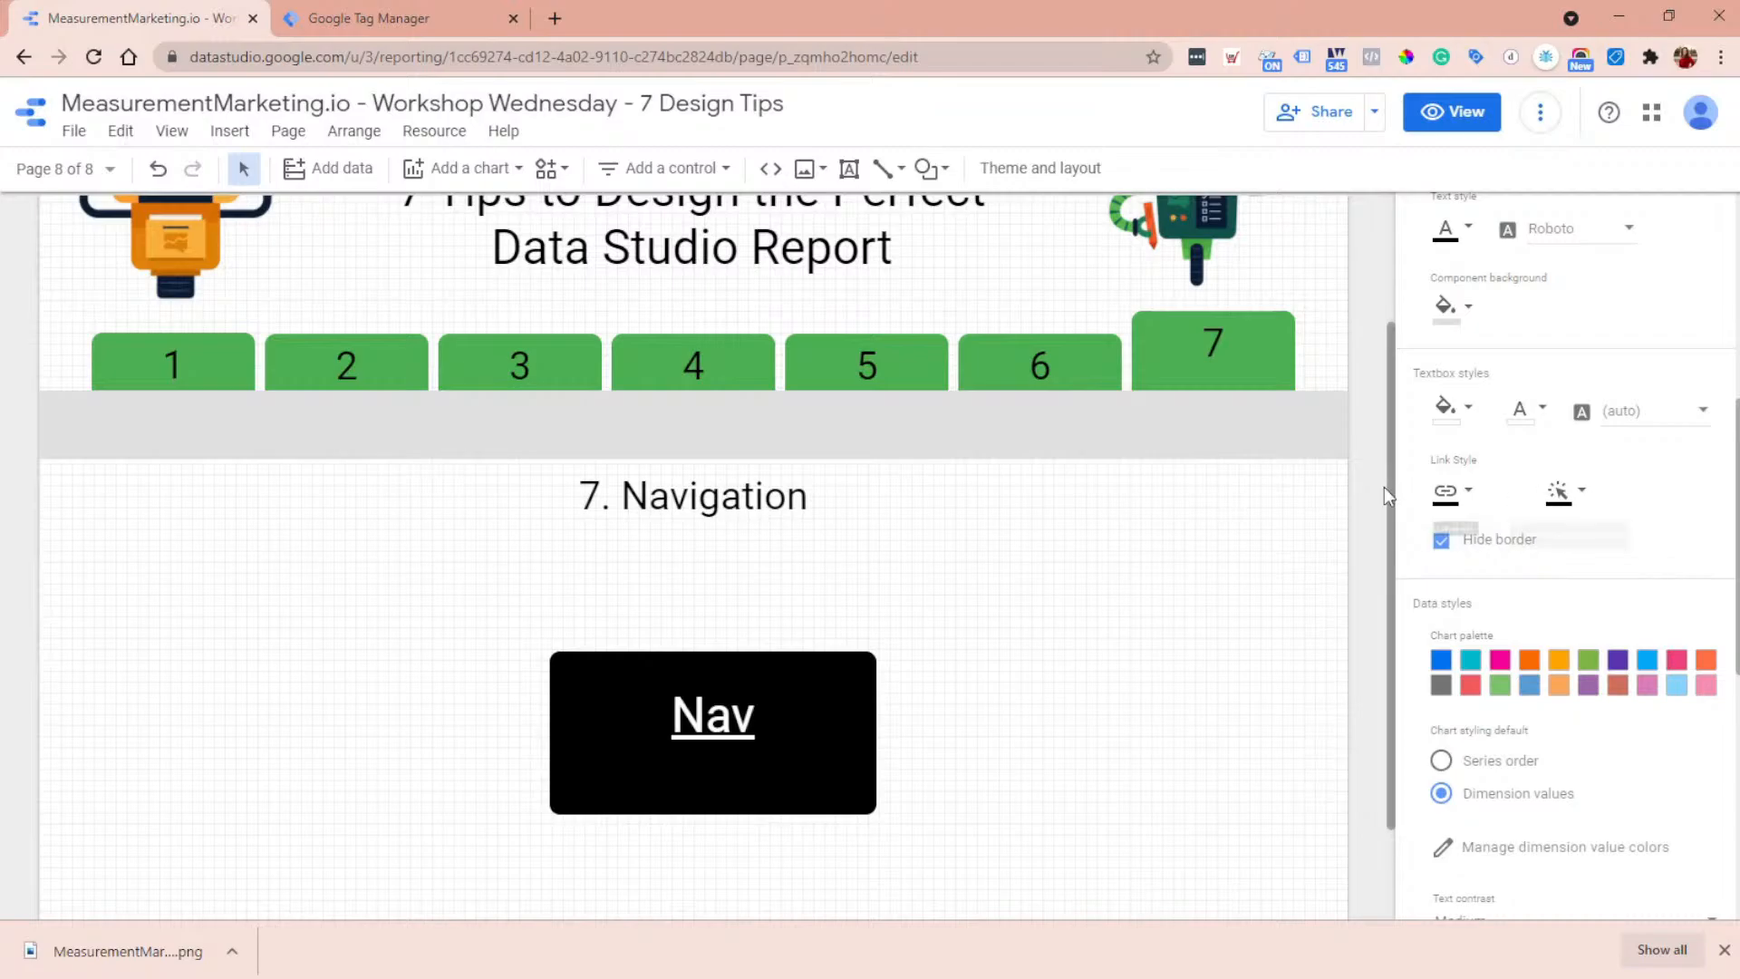
click(1176, 494)
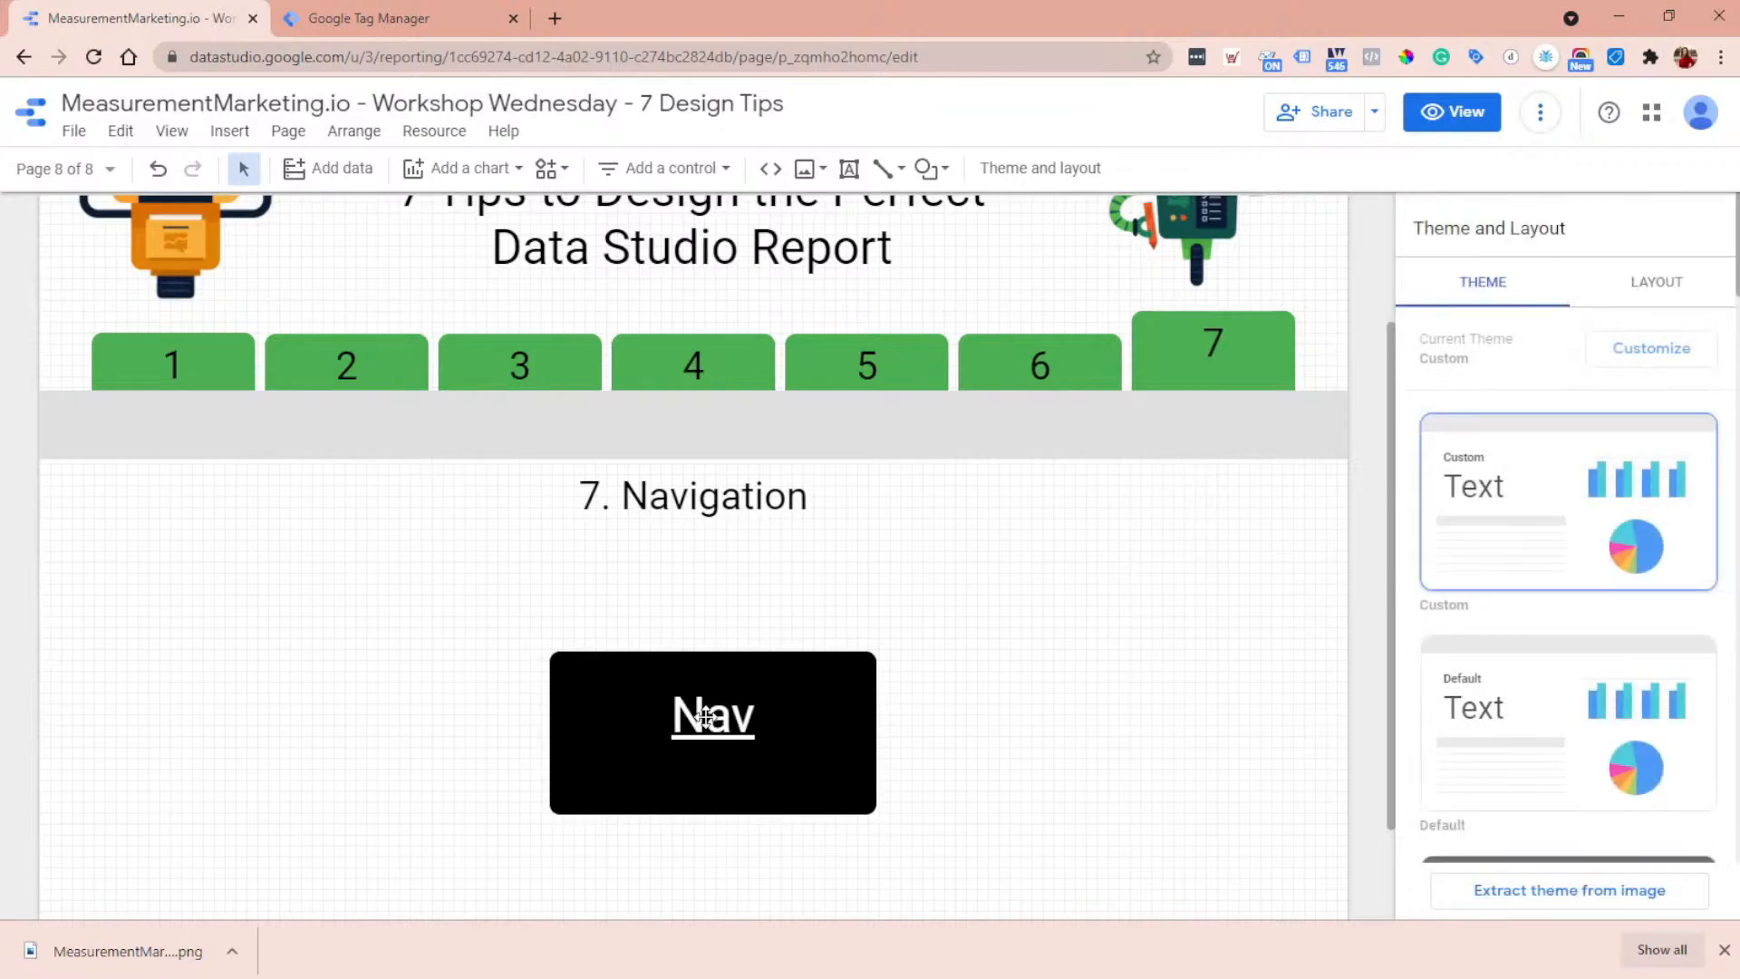
- Remove the underline from the Nav link text and switch the report to view mode
click(697, 713)
key(ctrl+a)
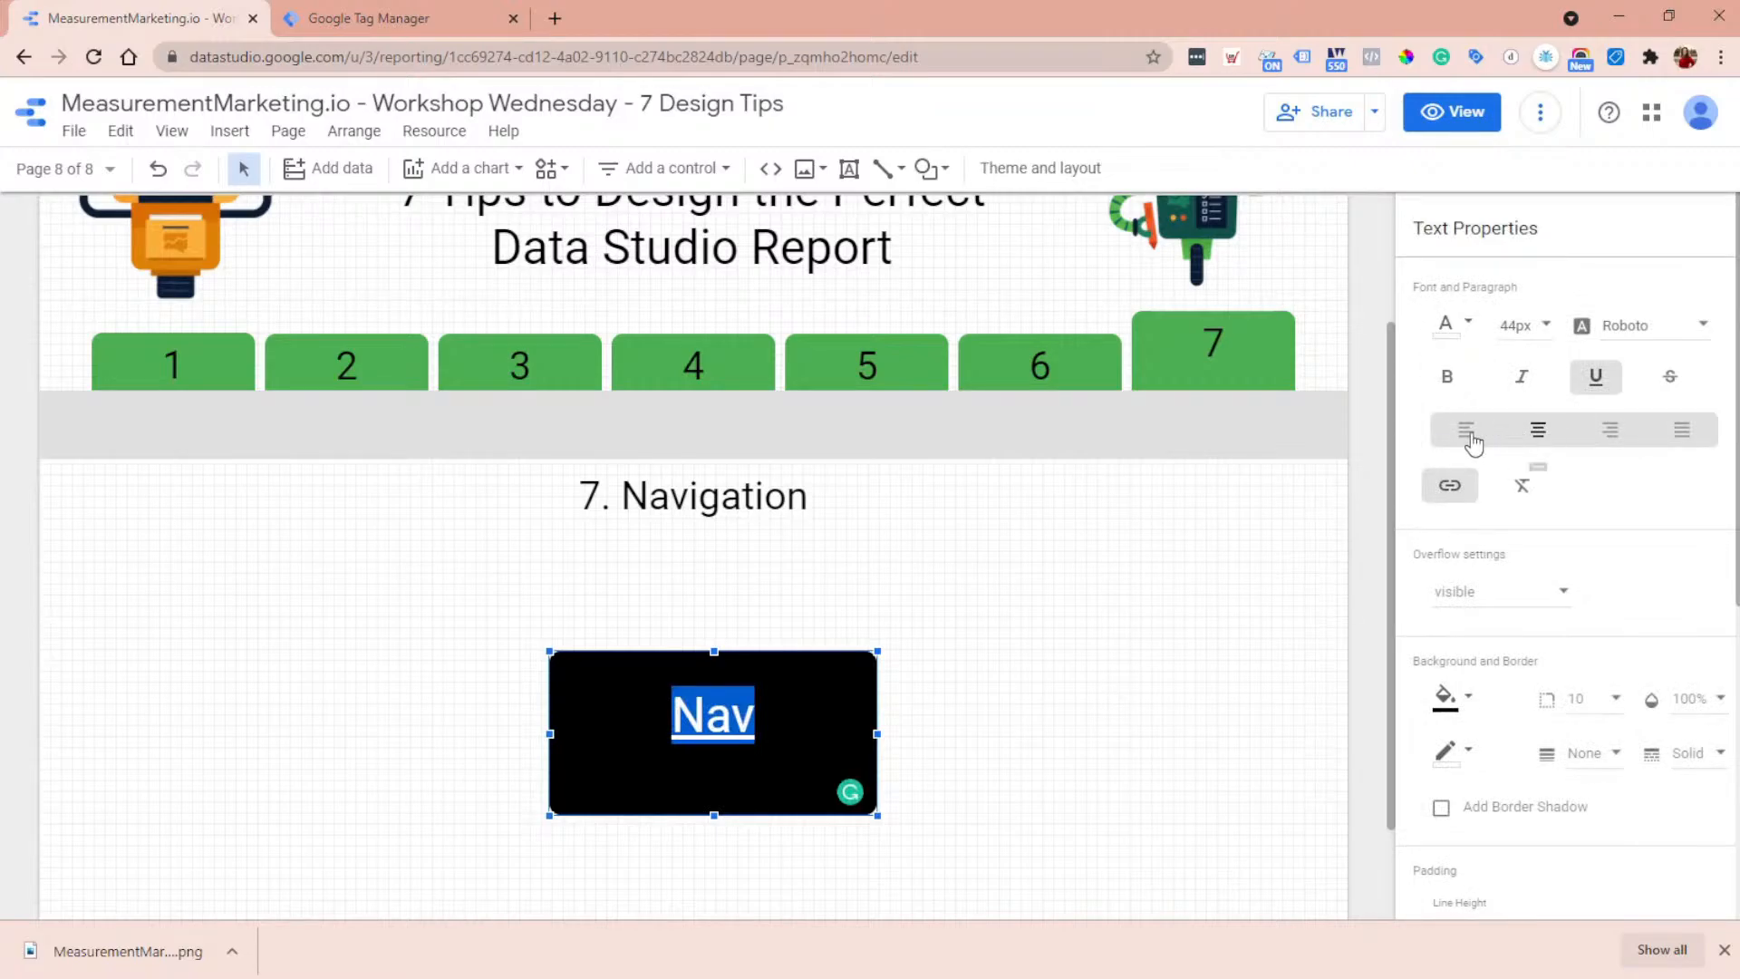
click(1598, 383)
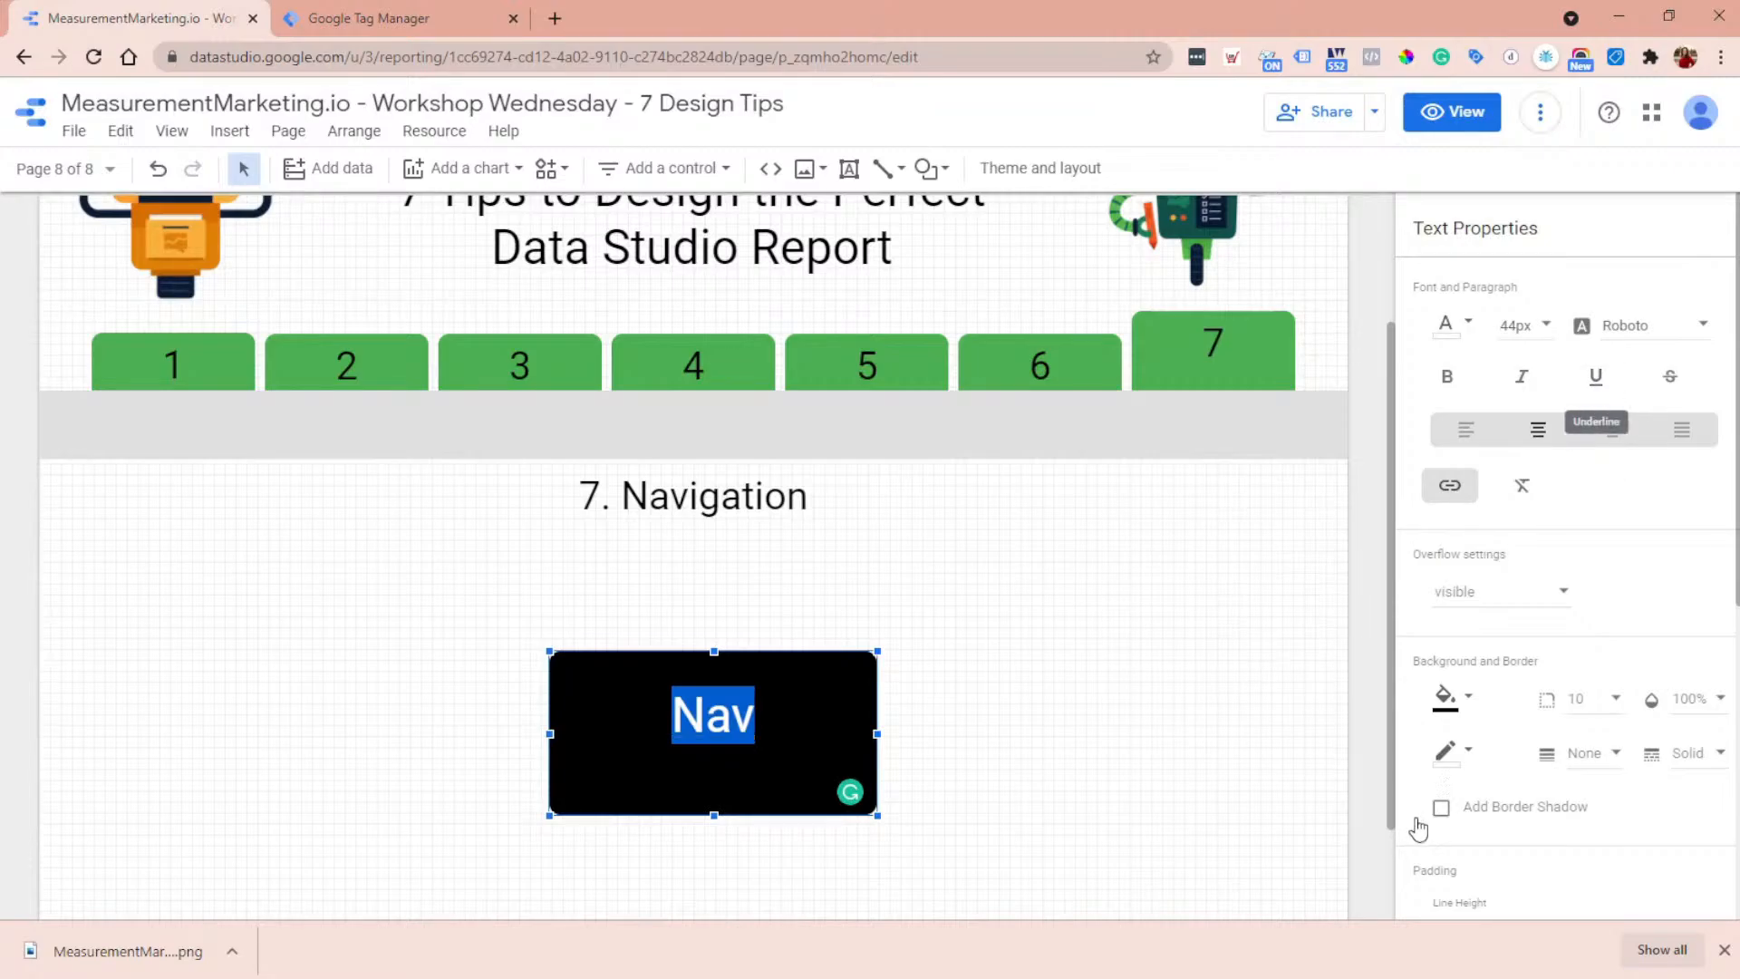
click(1093, 725)
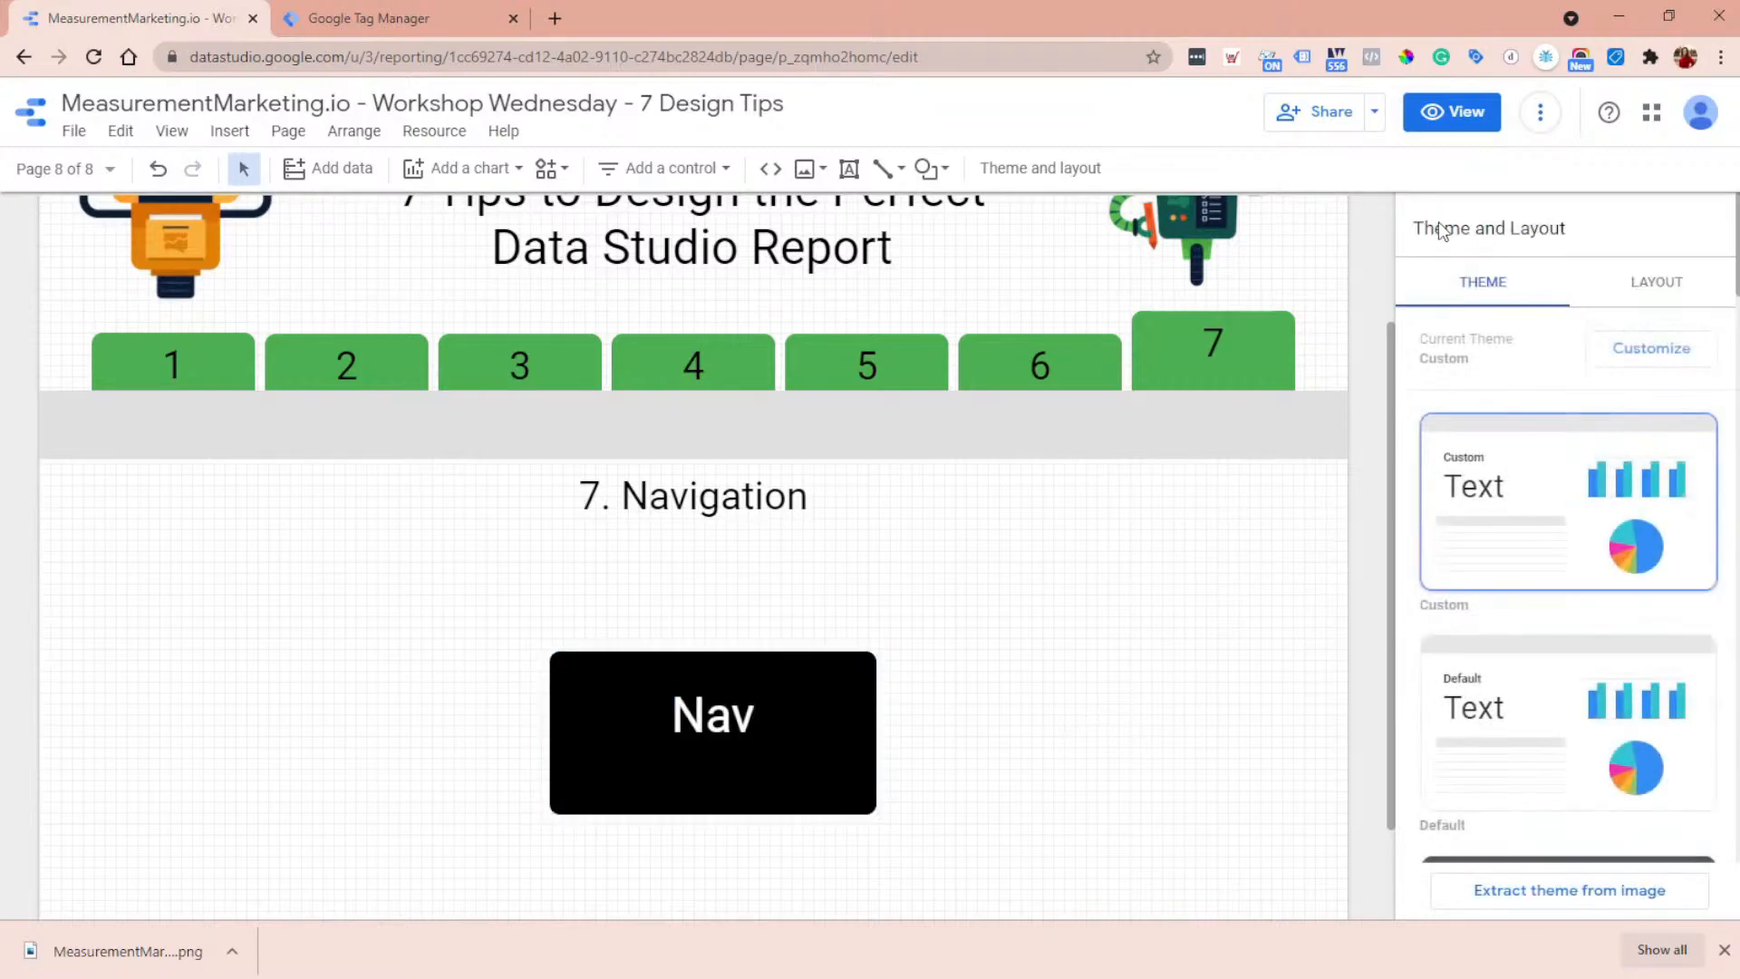
click(1465, 115)
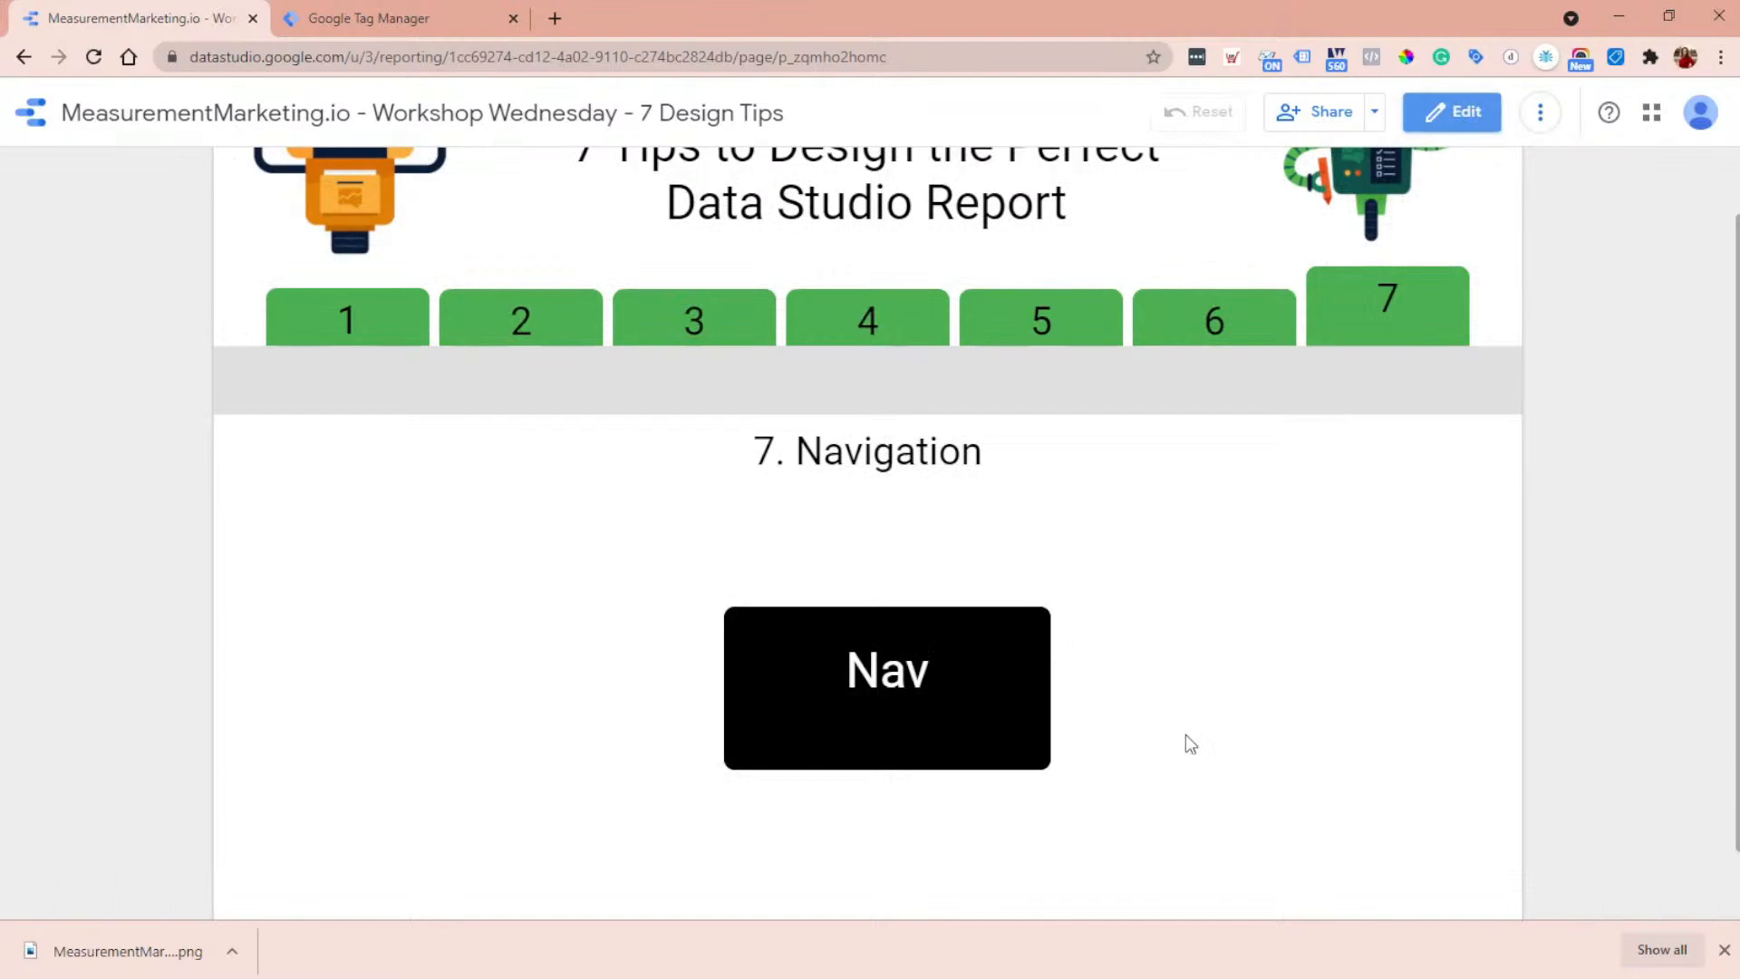